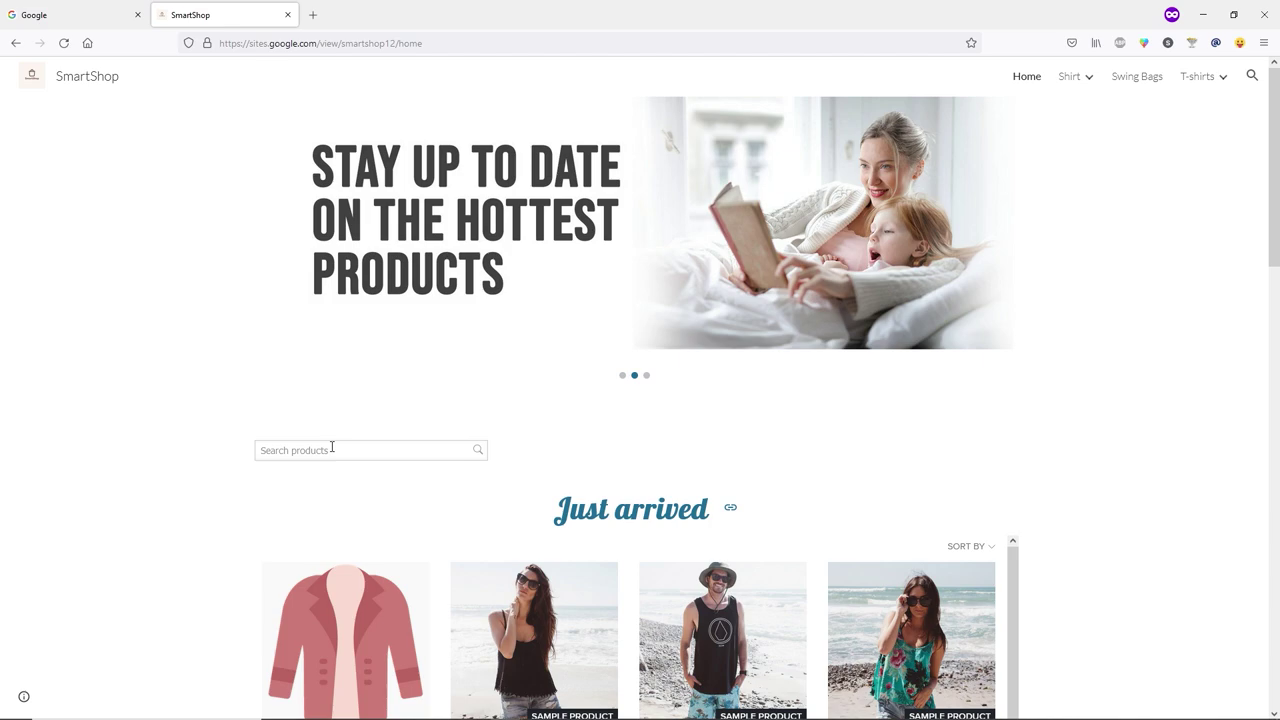
Step: Scroll through the SmartShop store down to the footer and back up
scroll(500, 494, "down", 2)
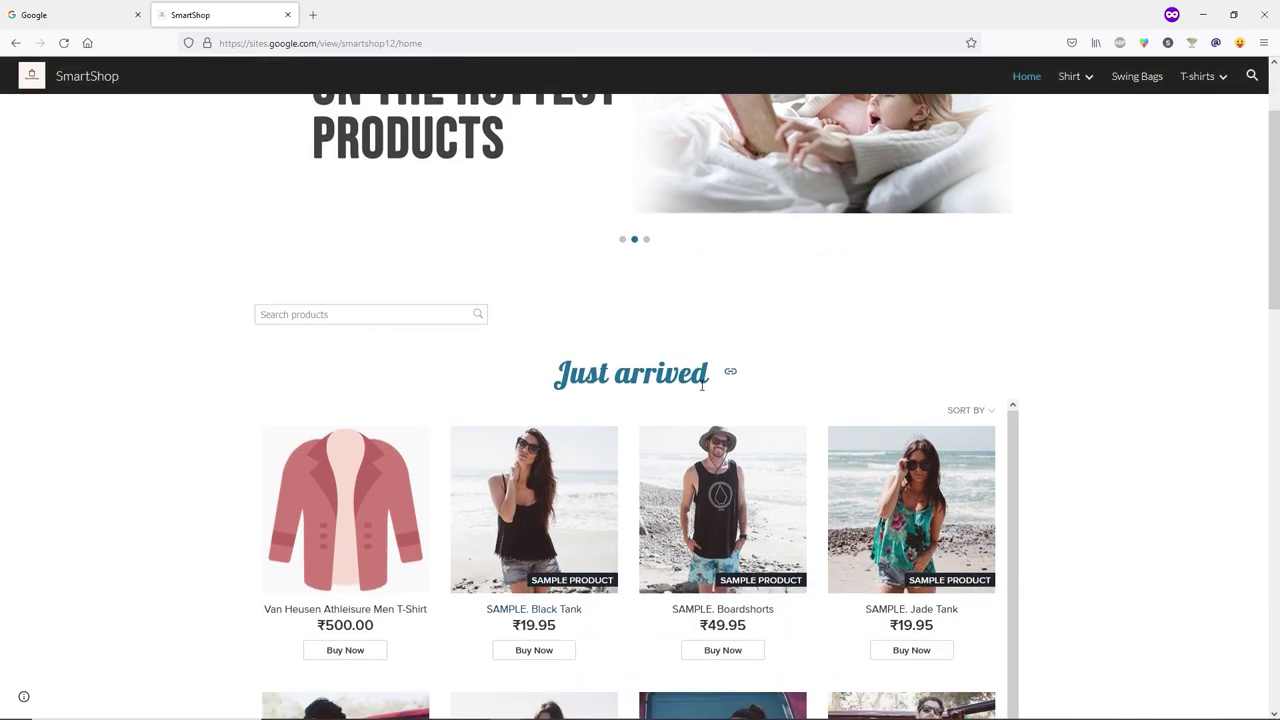
scroll(342, 438, "down", 2)
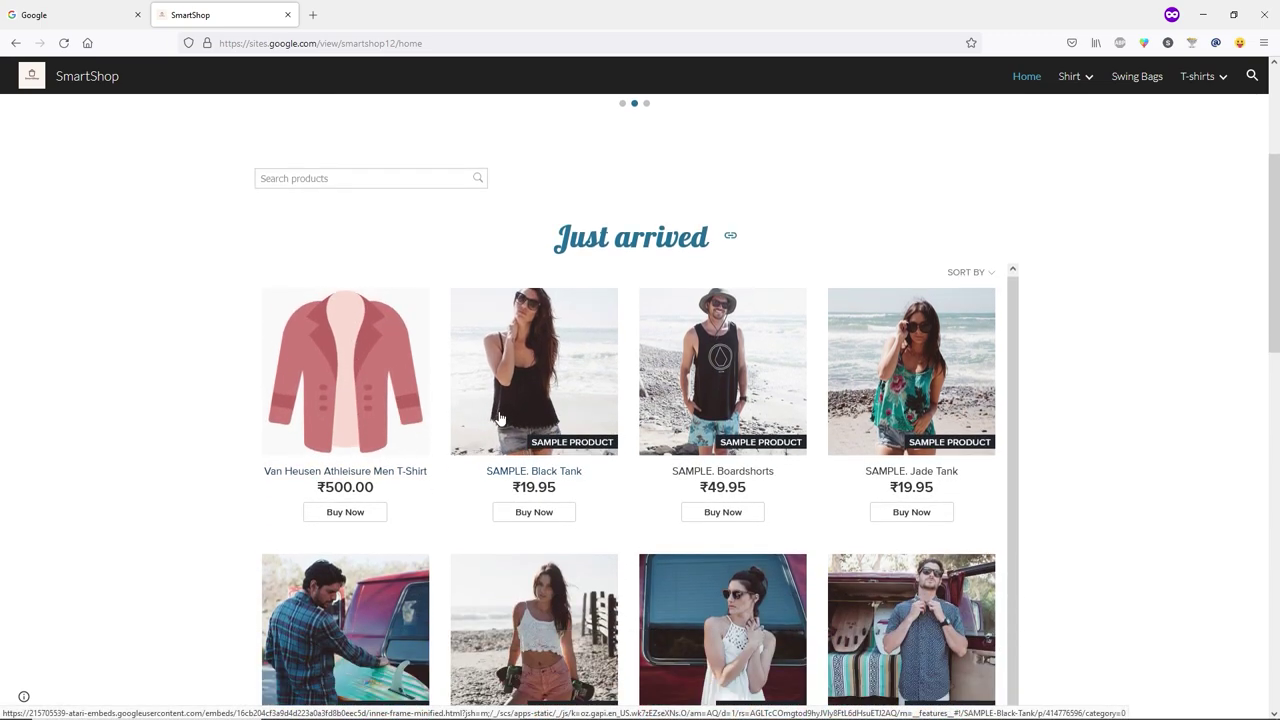
scroll(931, 419, "down", 3)
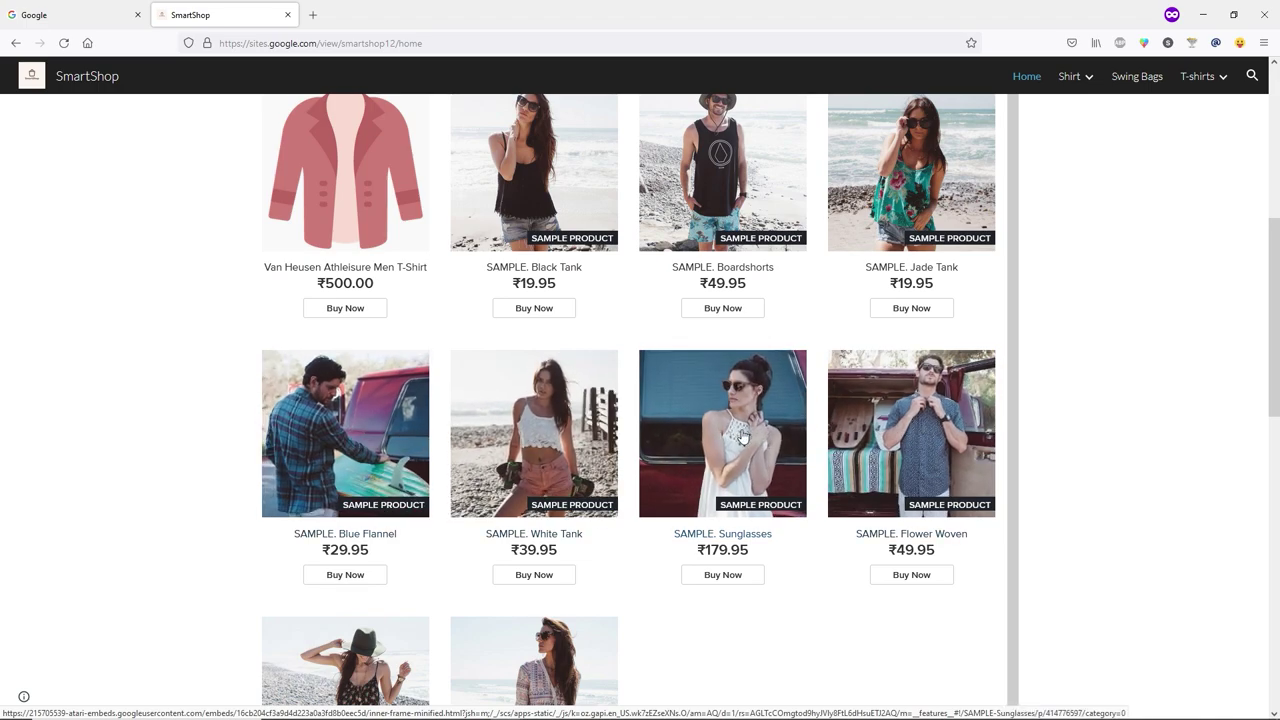
scroll(745, 440, "down", 2)
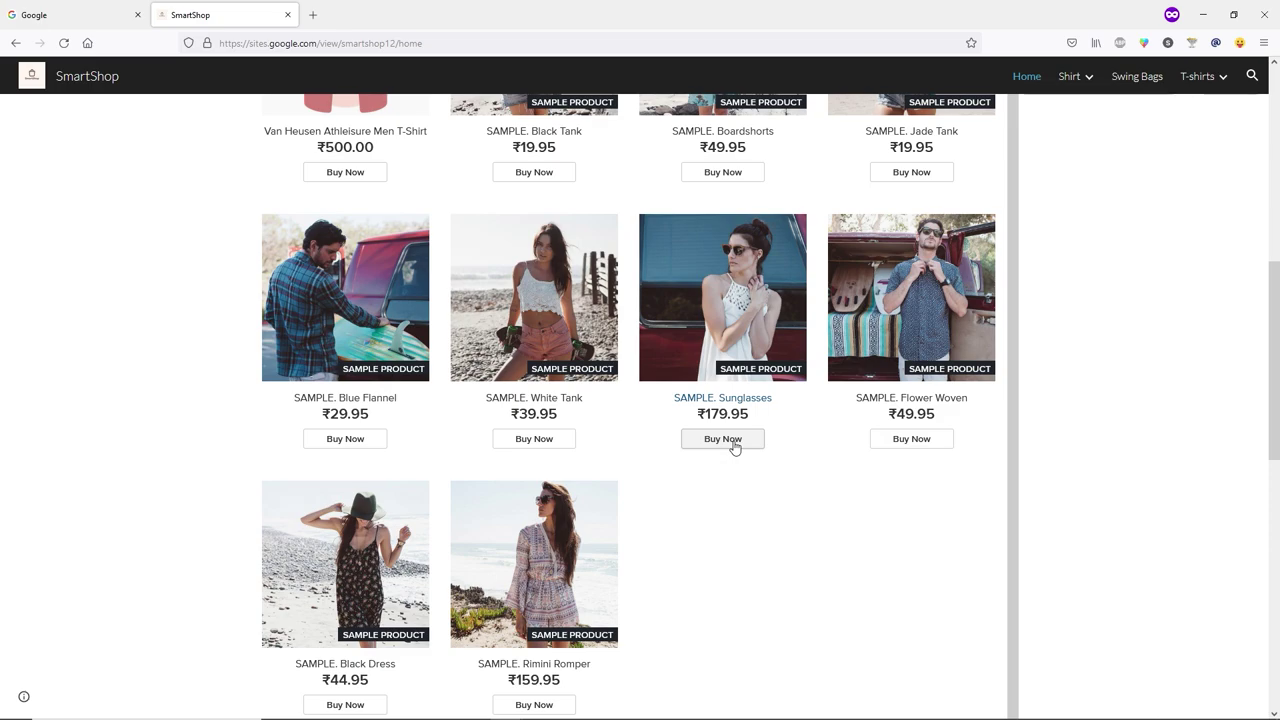
scroll(697, 514, "down", 3)
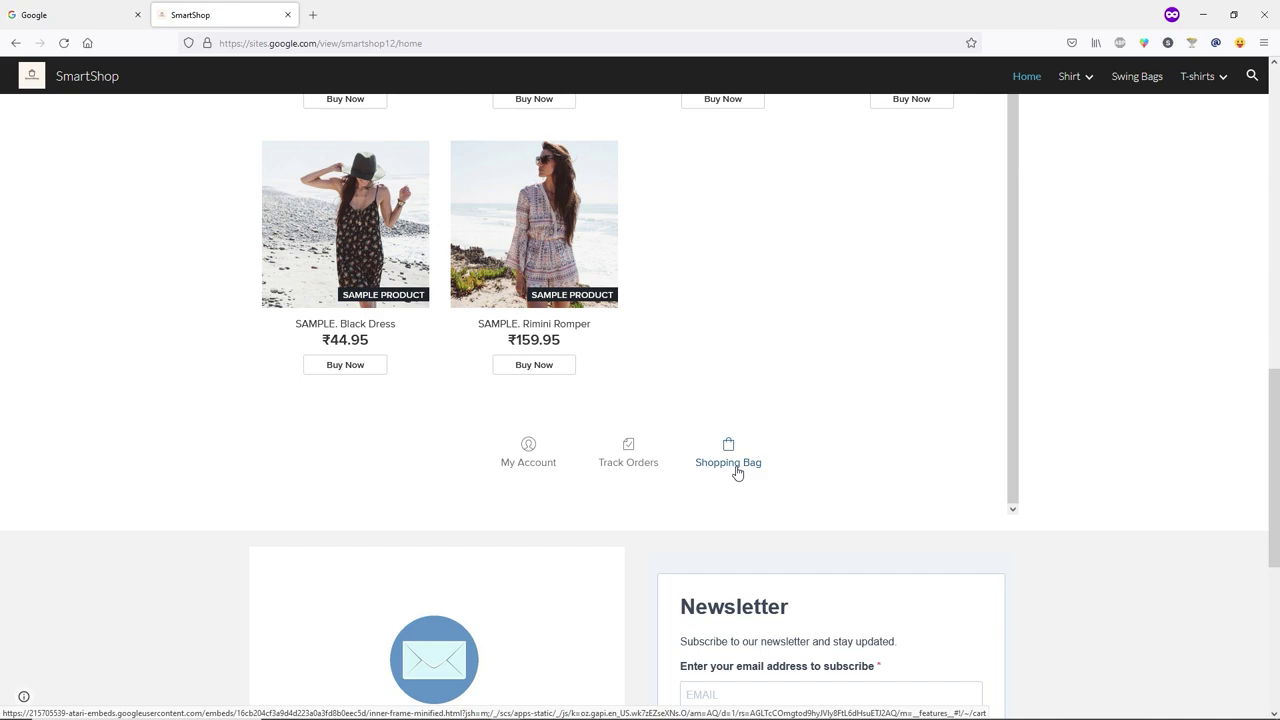
scroll(739, 467, "down", 4)
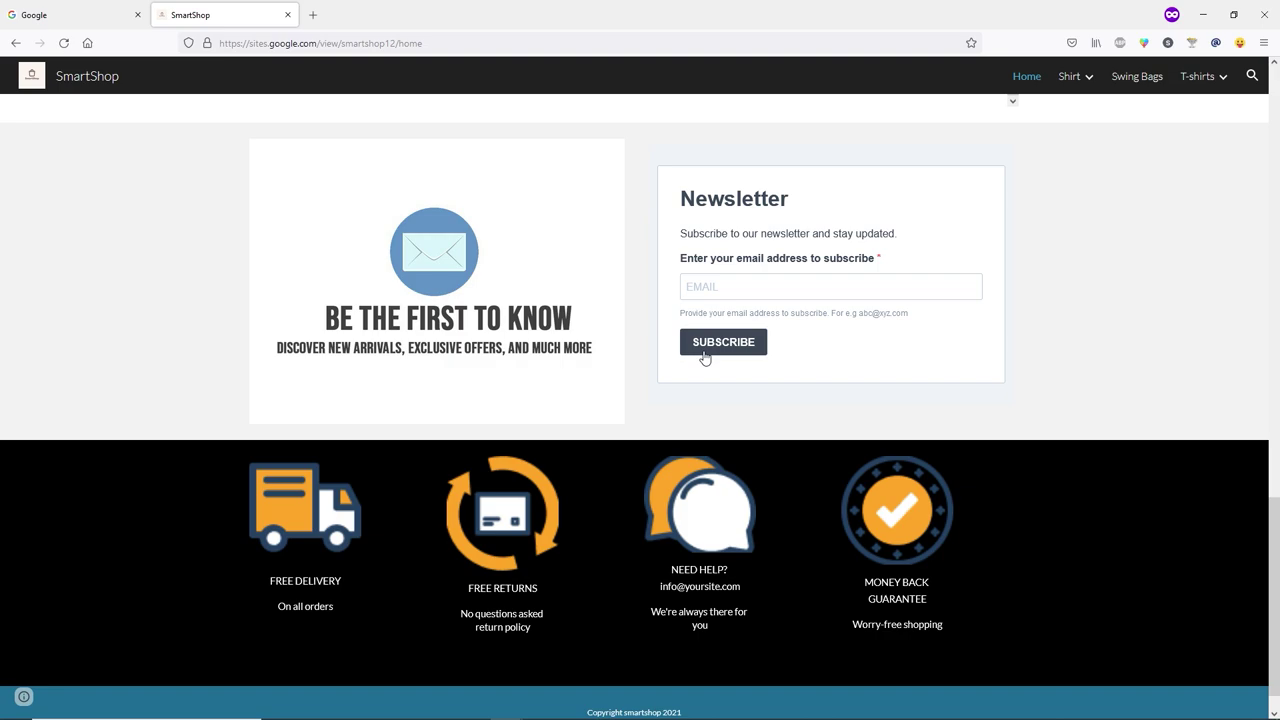
scroll(704, 358, "down", 2)
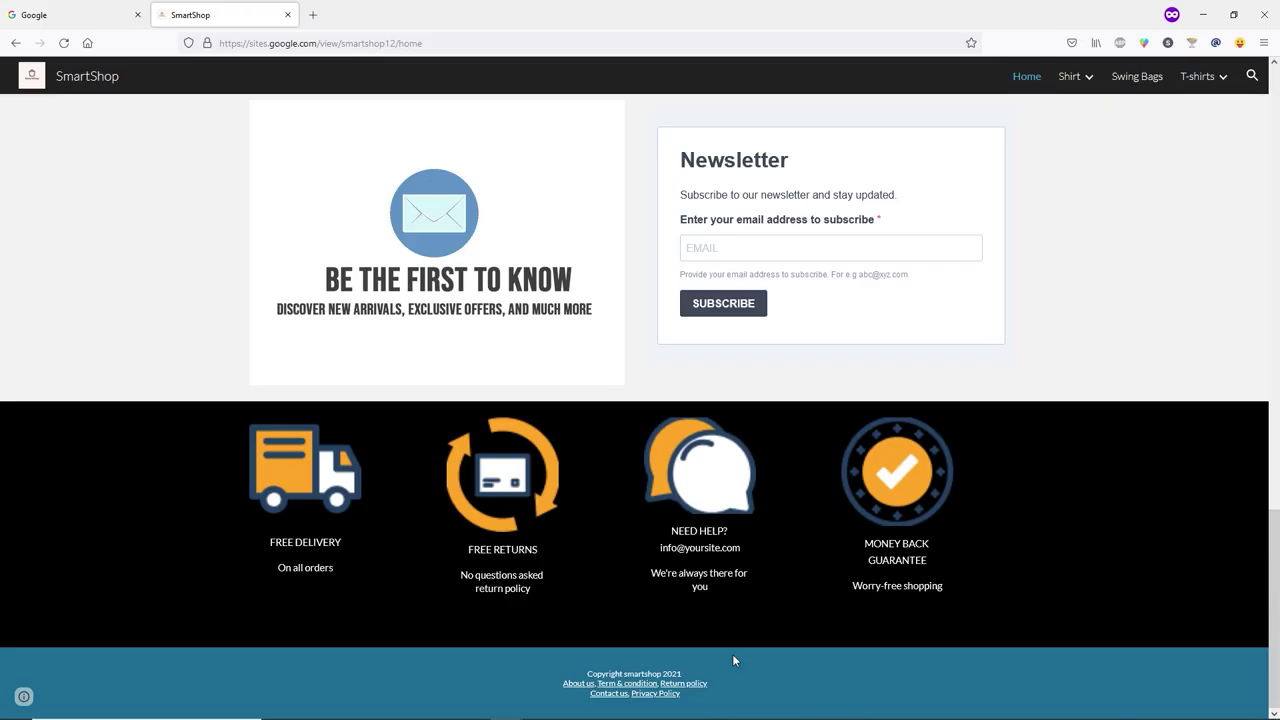
scroll(665, 678, "up", 7)
scroll(733, 660, "up", 8)
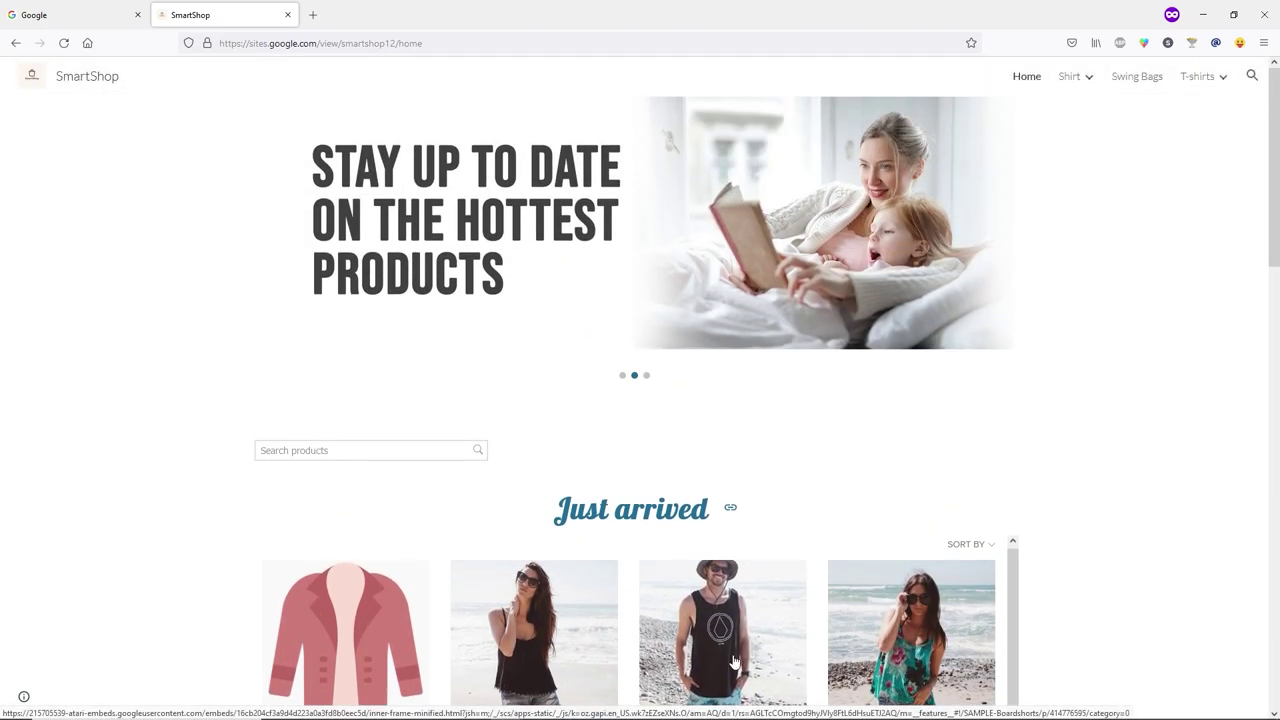
scroll(733, 660, "down", 10)
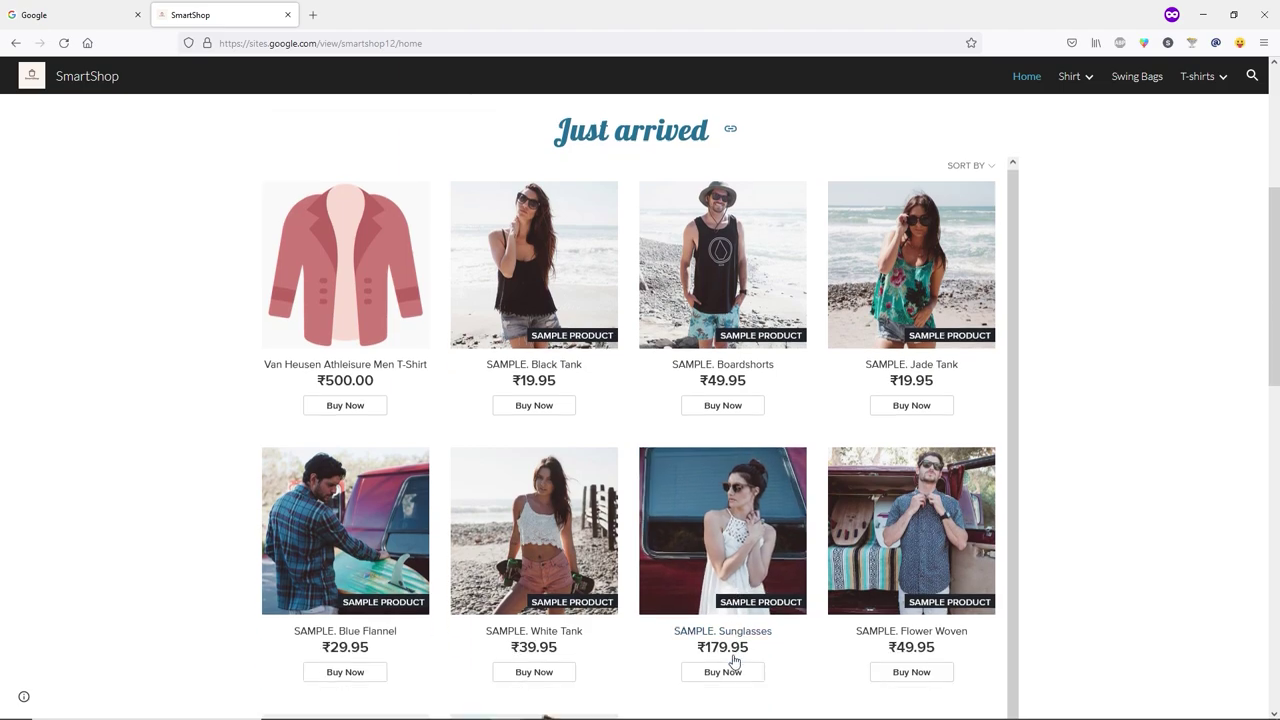
scroll(733, 660, "down", 6)
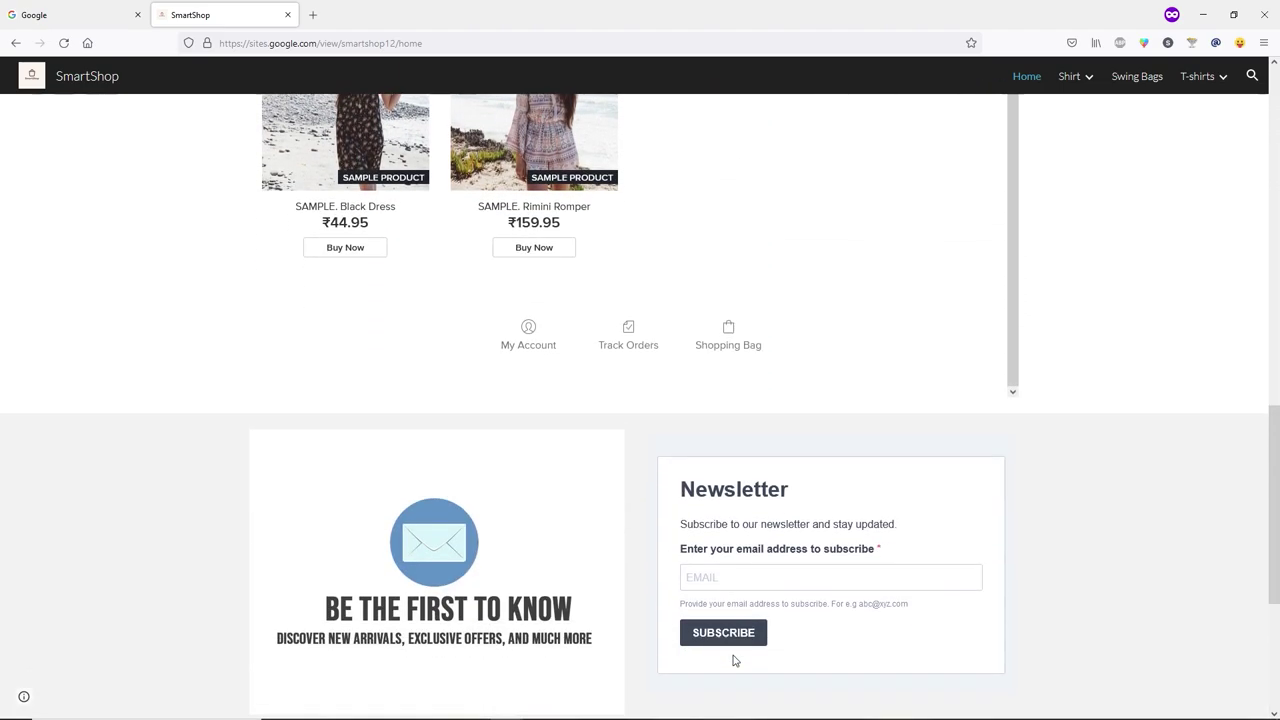
scroll(733, 658, "up", 9)
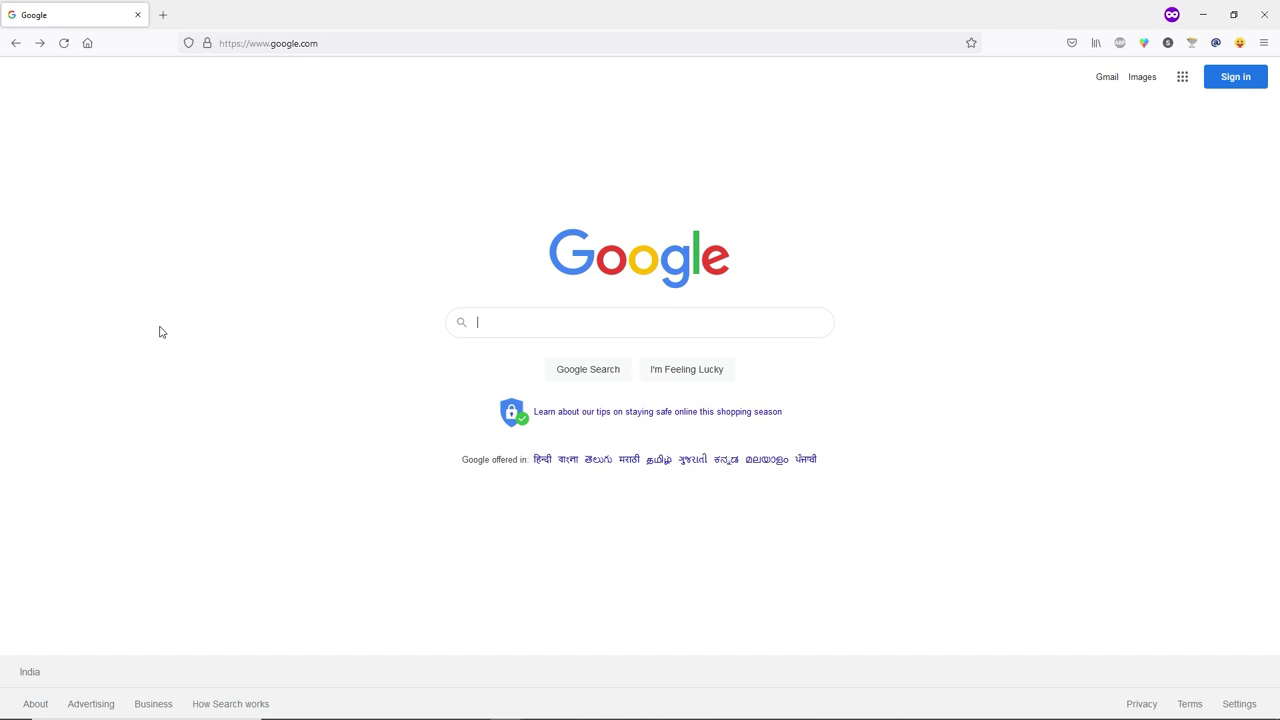
Step: Search Google for 'google sites' and open the 'Google Sites: Sign-in' result
type("google sites")
key("Return")
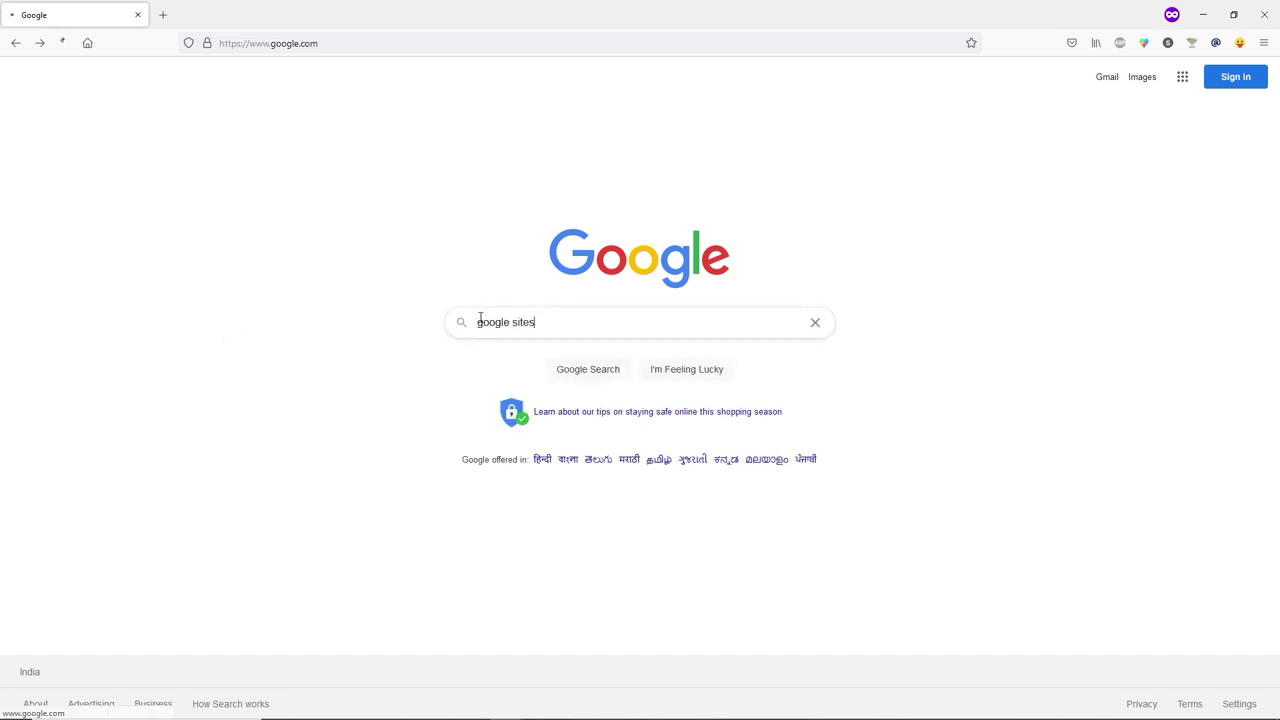
left_click(184, 208)
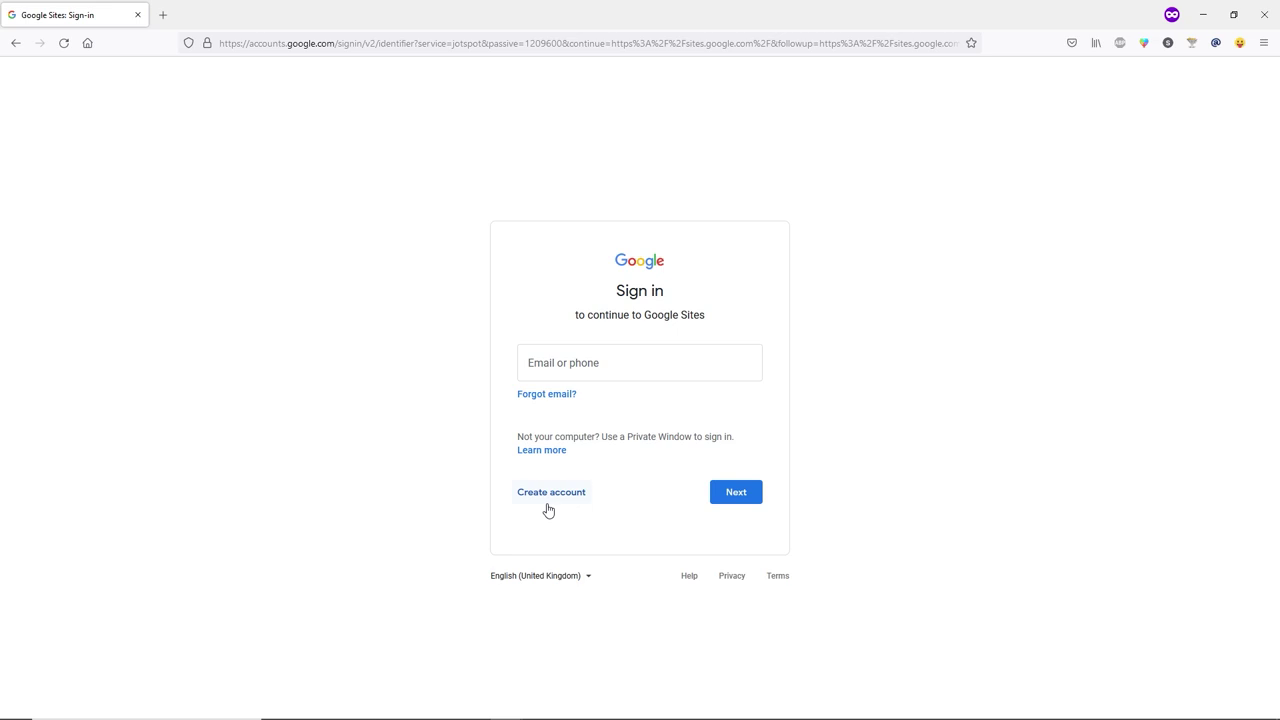
Step: Sign in with the account e-mail and password and dismiss the welcome message
left_click(736, 500)
left_click(748, 468)
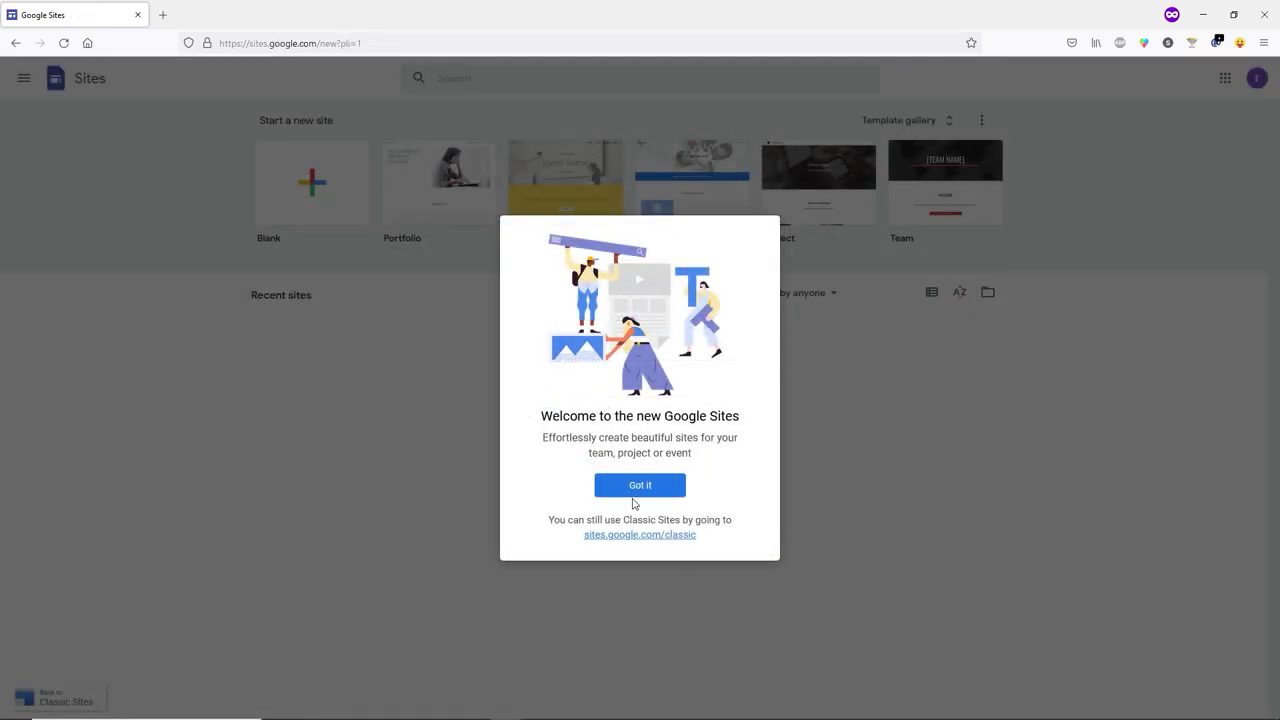
left_click(652, 496)
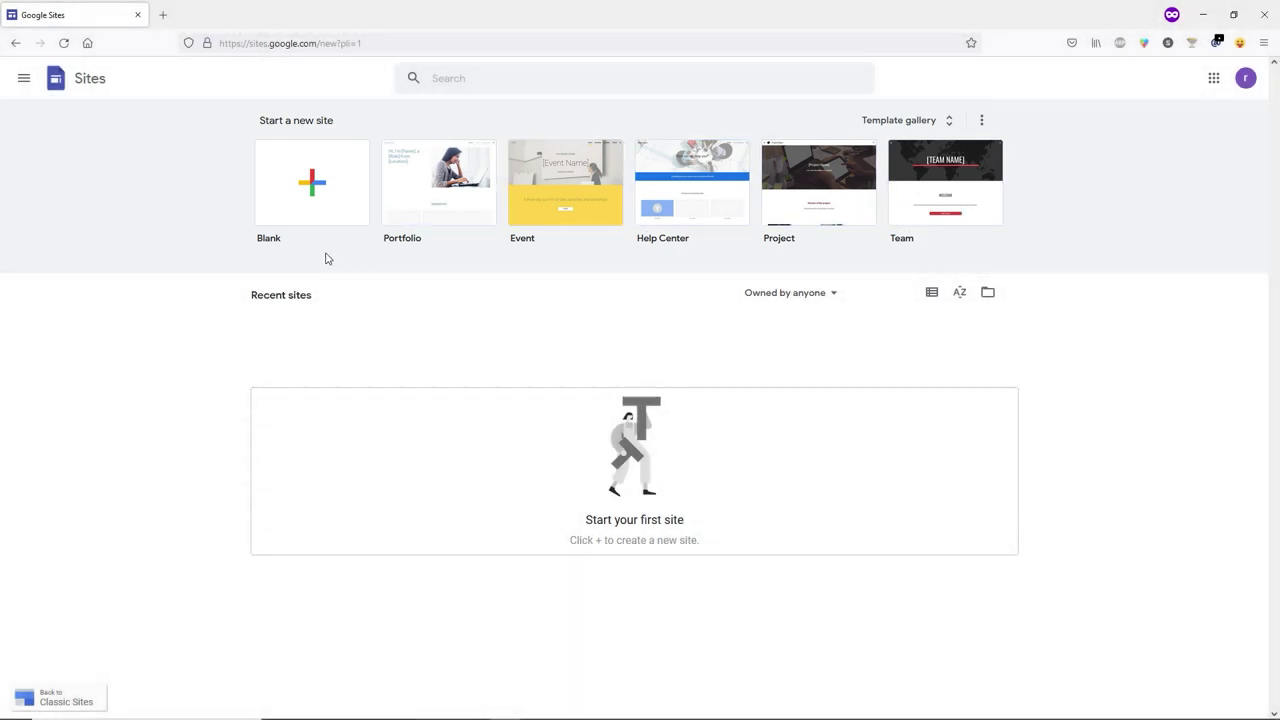
Step: Start a new blank site, skipping the tour and the template suggestion
left_click(303, 187)
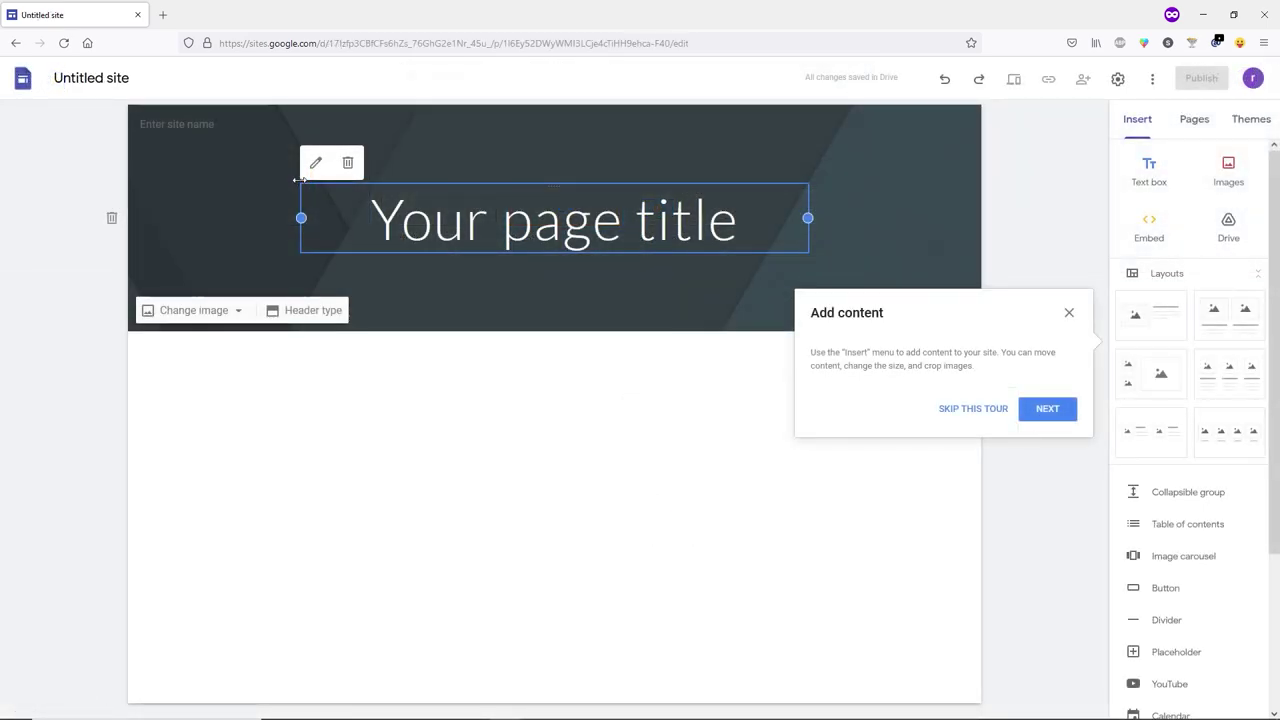
left_click(960, 417)
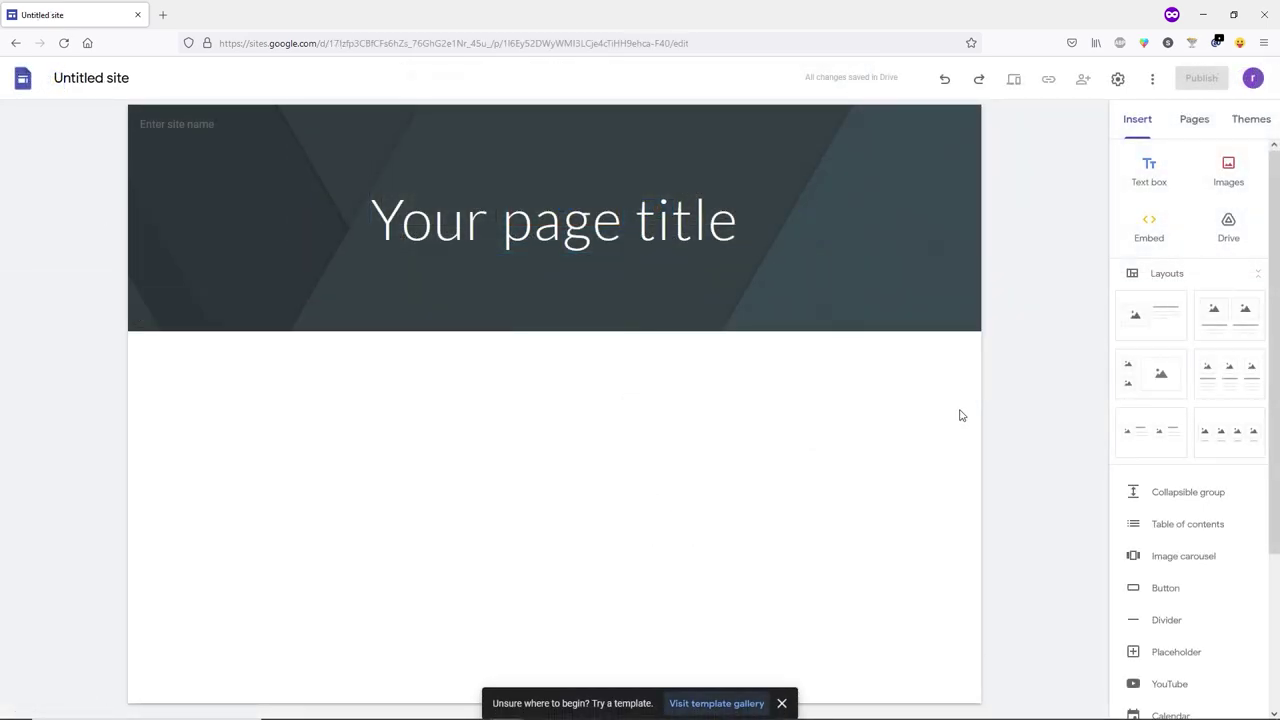
left_click(781, 703)
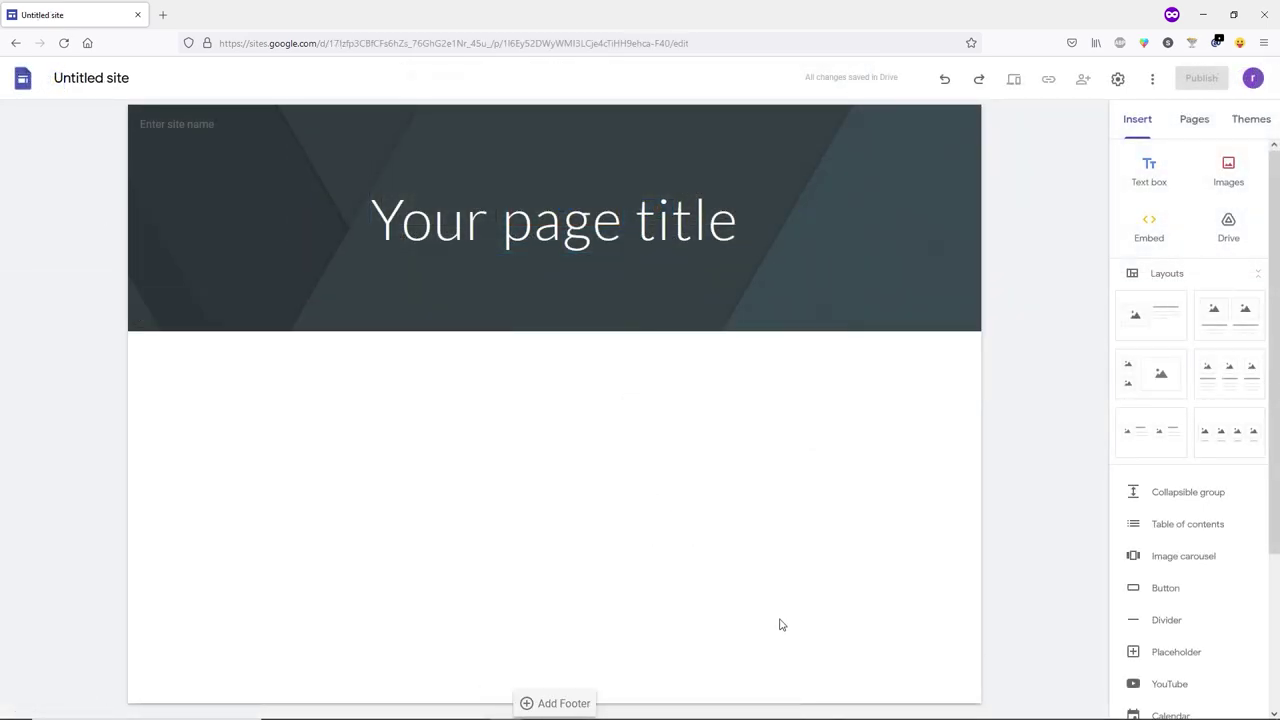
Step: Rename the site to Pinderstore and give the Simple theme a purple colour and Classic font
left_click(129, 78)
type("Pinderstore")
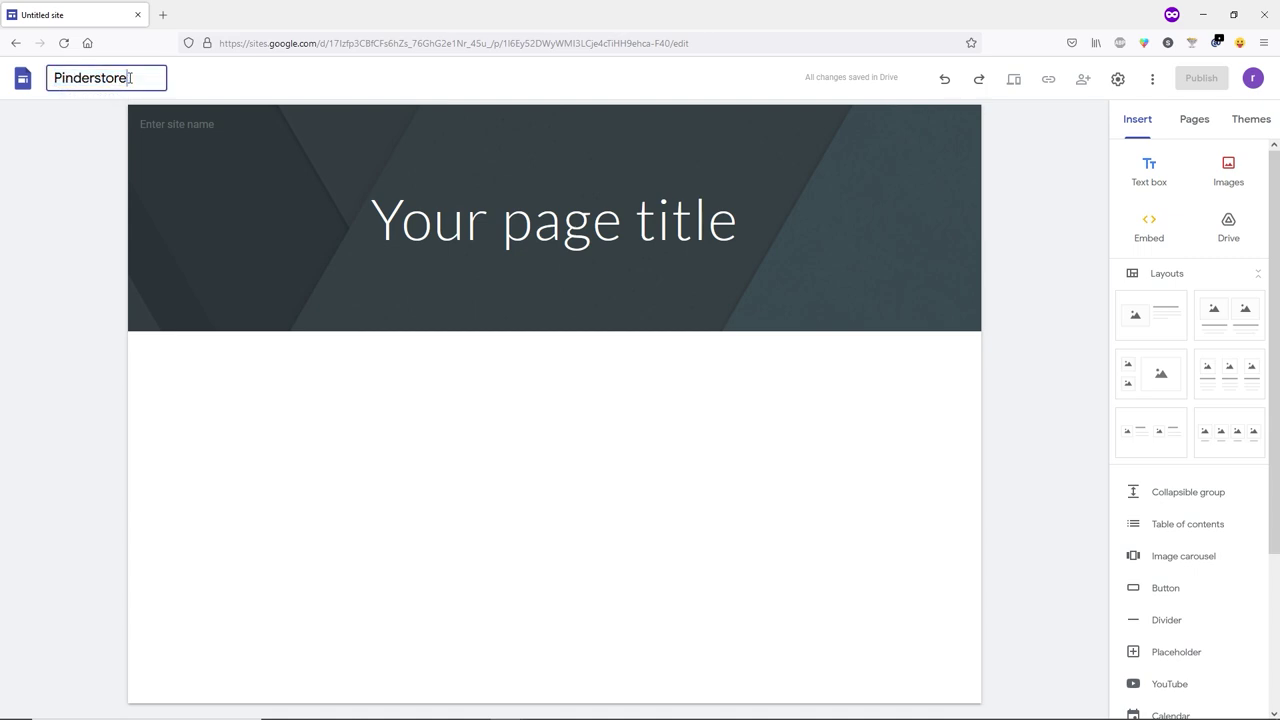
left_click(1250, 119)
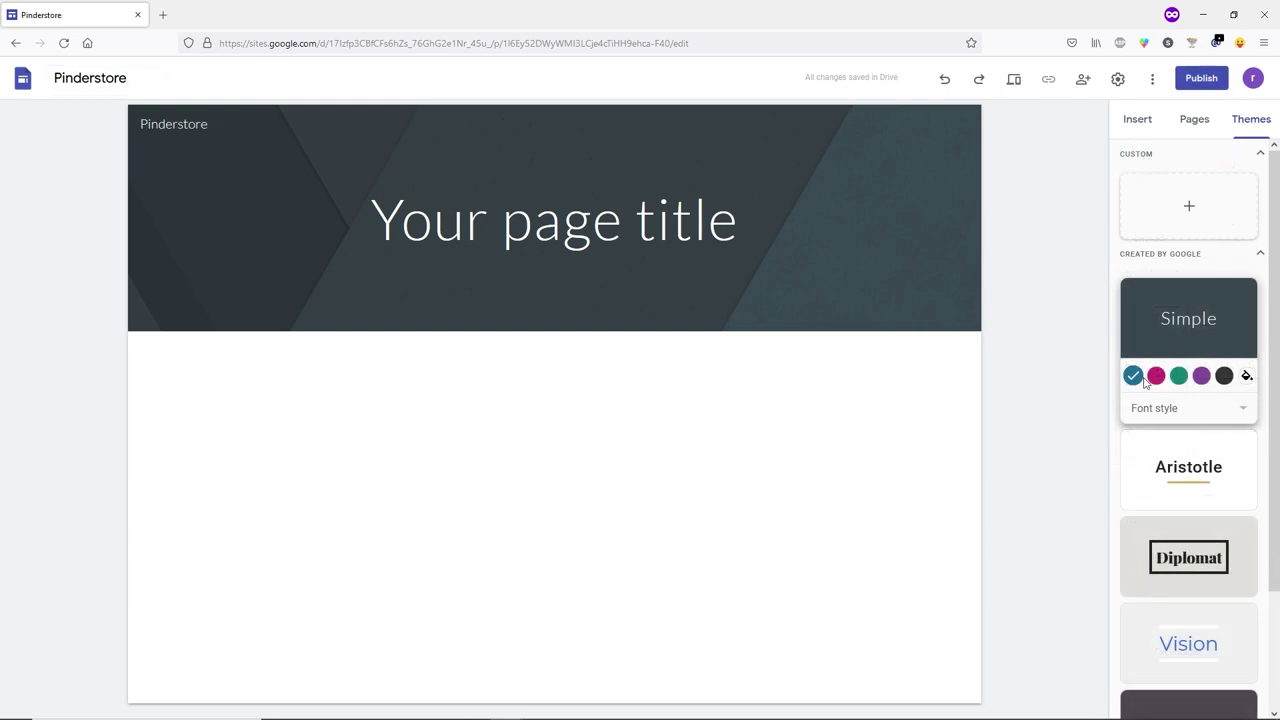
left_click(1155, 376)
left_click(1179, 376)
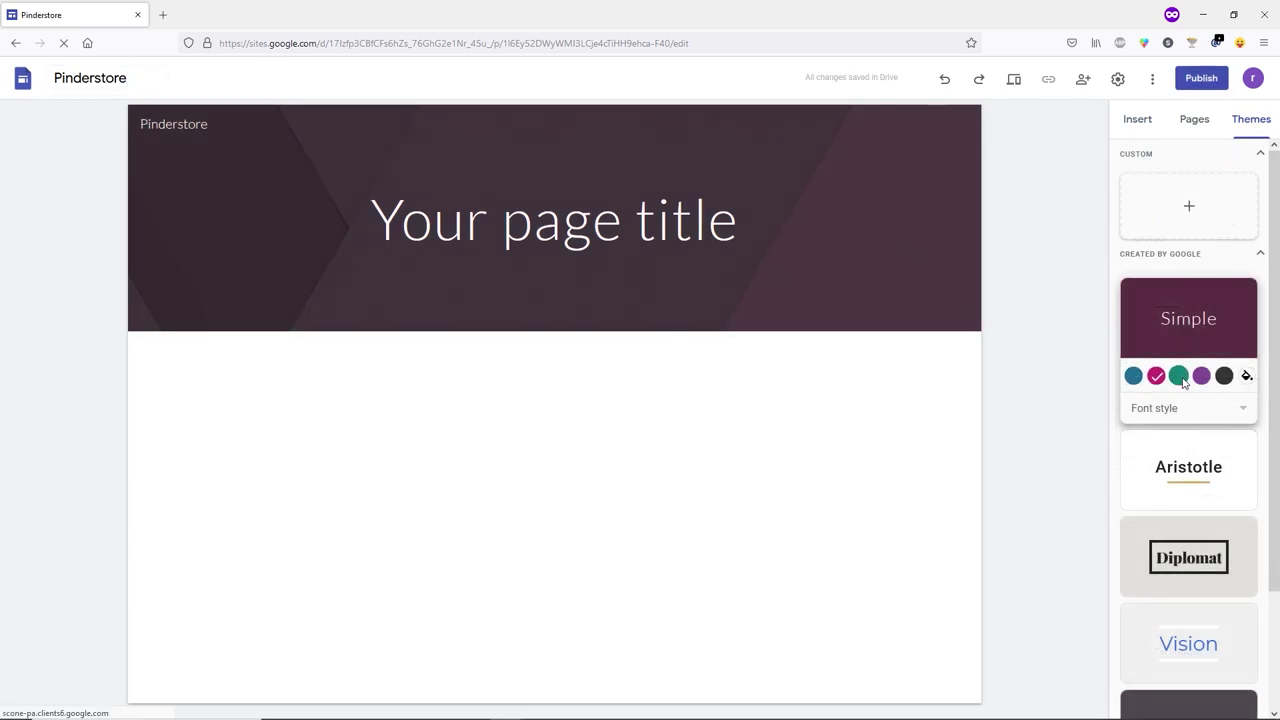
left_click(1202, 376)
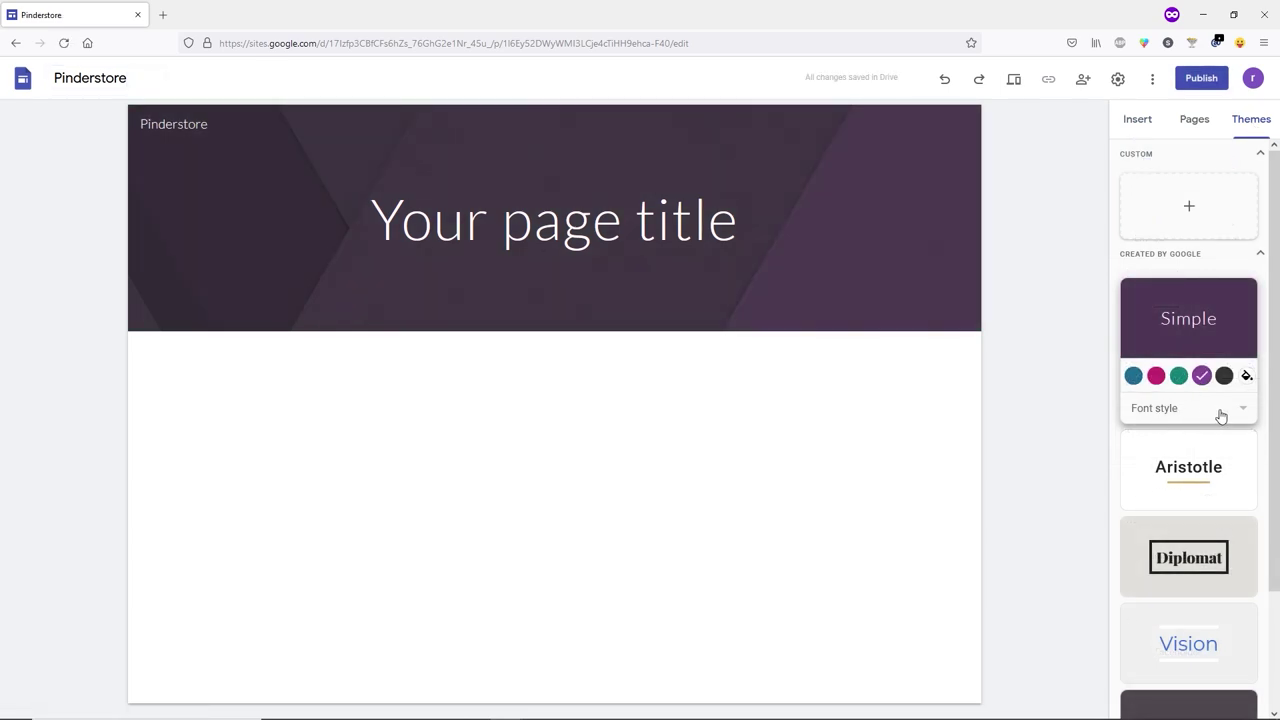
left_click(1232, 413)
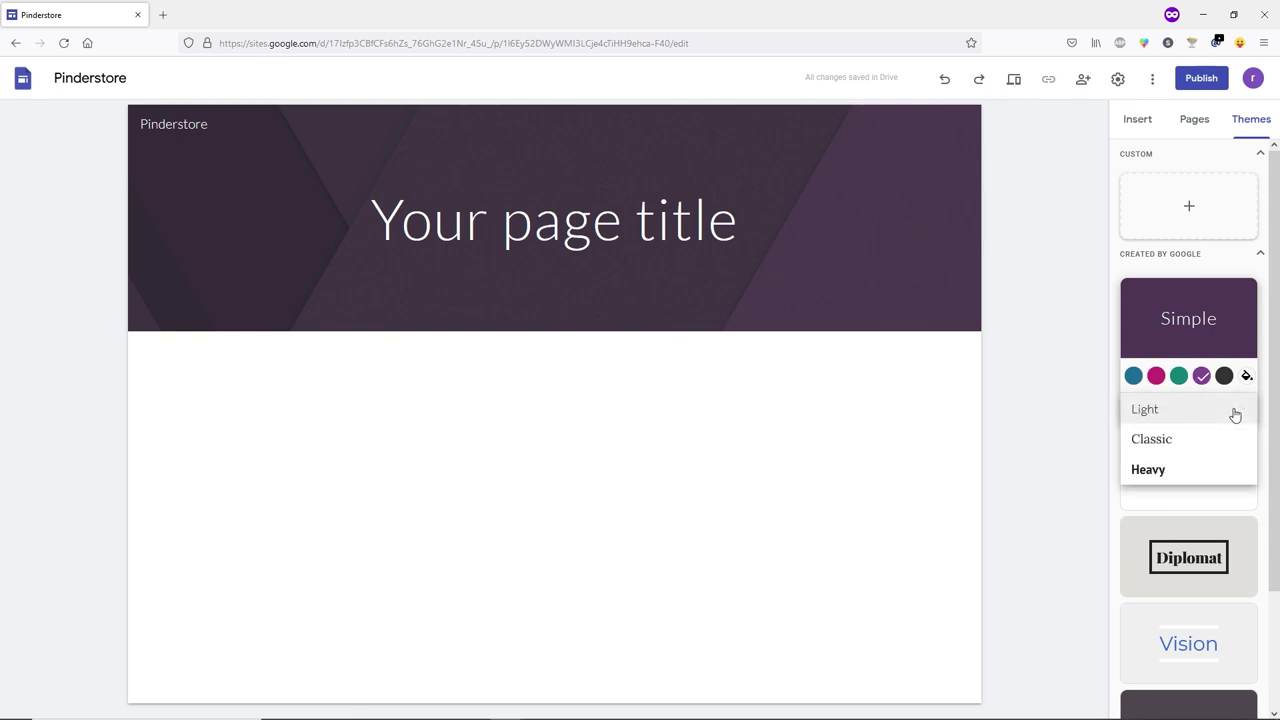
left_click(1175, 445)
Step: Delete the default 'Your page title' header text and show the Insert elements
scroll(1180, 450, "down", 3)
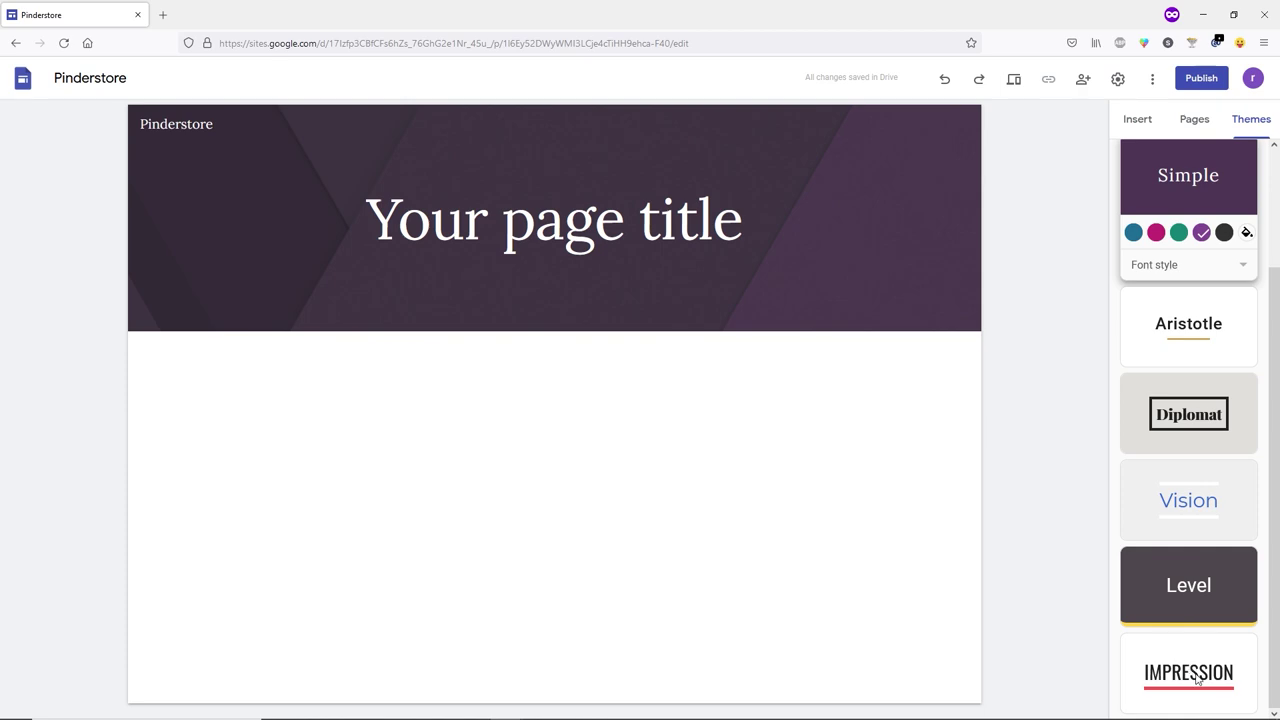
scroll(1182, 288, "up", 2)
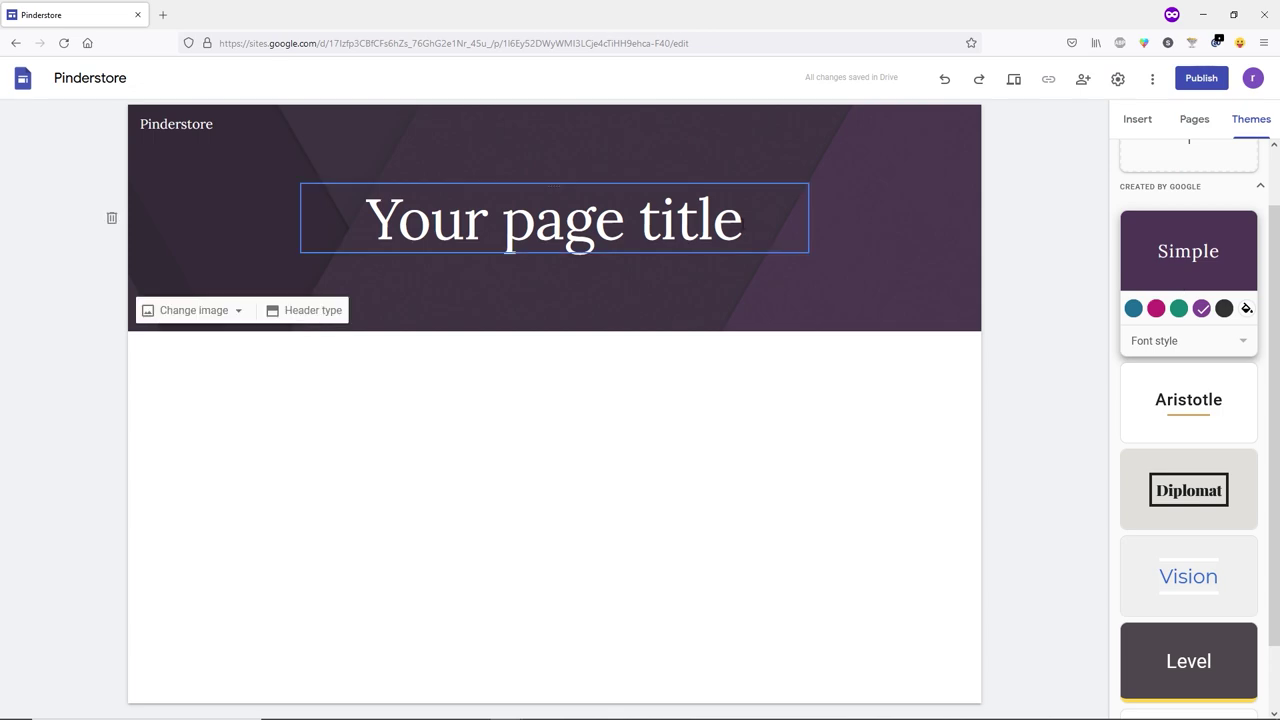
left_click(745, 220)
left_click_drag(745, 220, 366, 220)
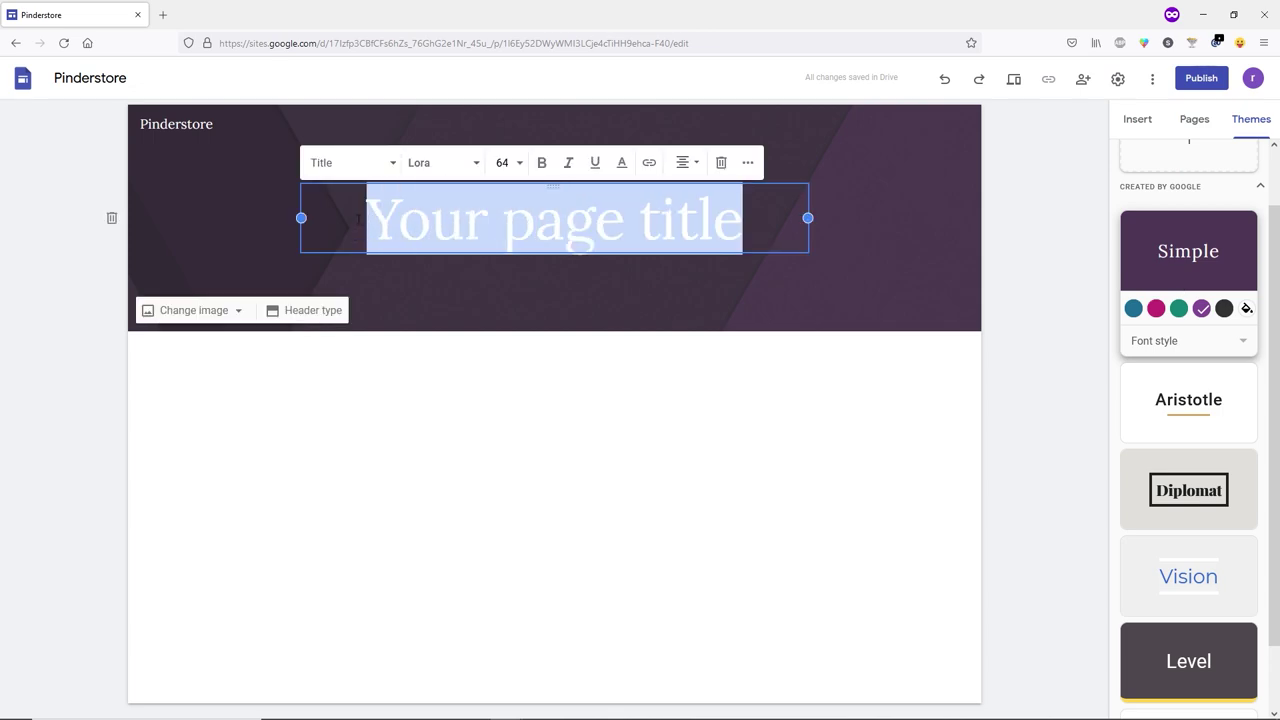
key("BackSpace")
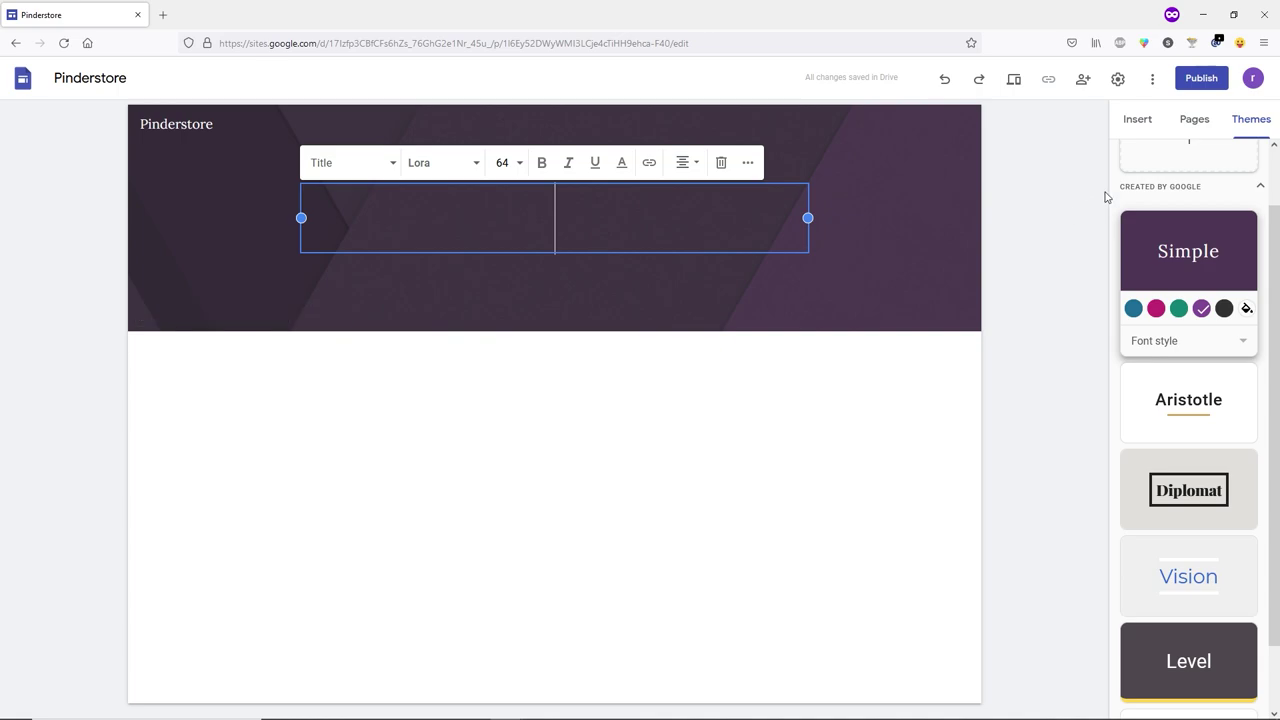
left_click(1140, 120)
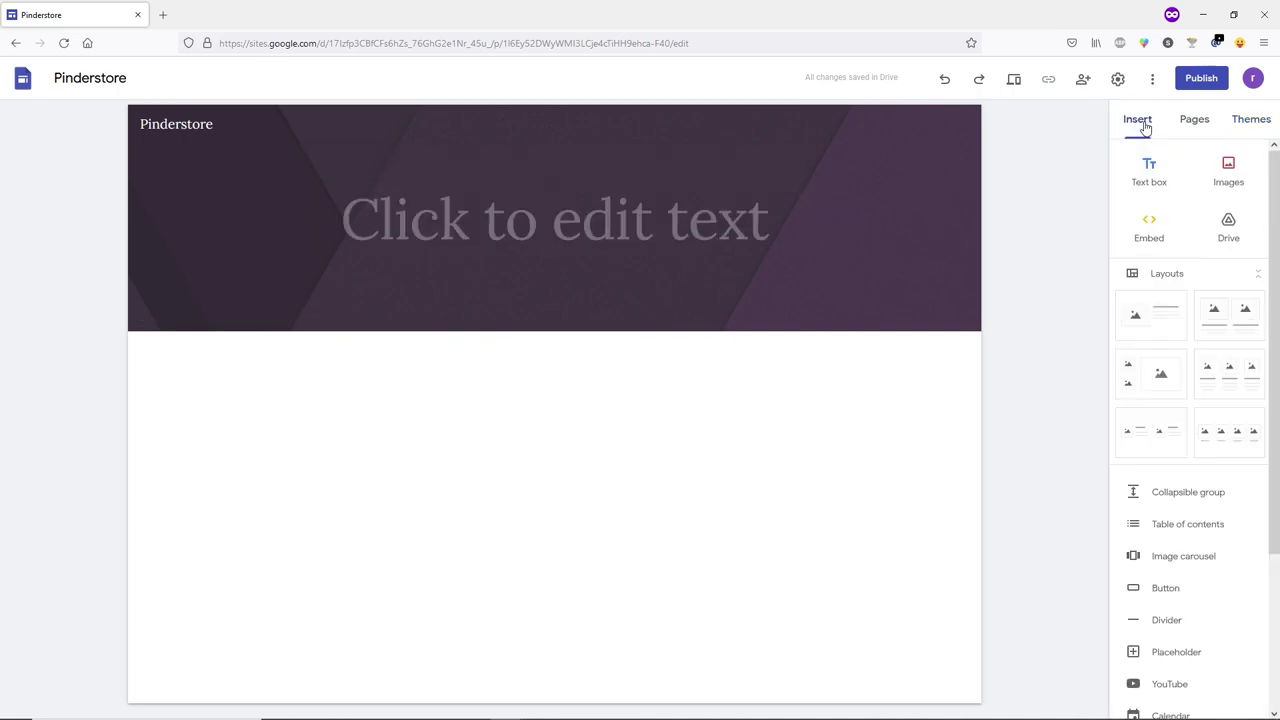
Step: Add an image carousel and upload desktop_1, desktop_2 and desktop_3 into it
left_click(1186, 556)
left_click(521, 316)
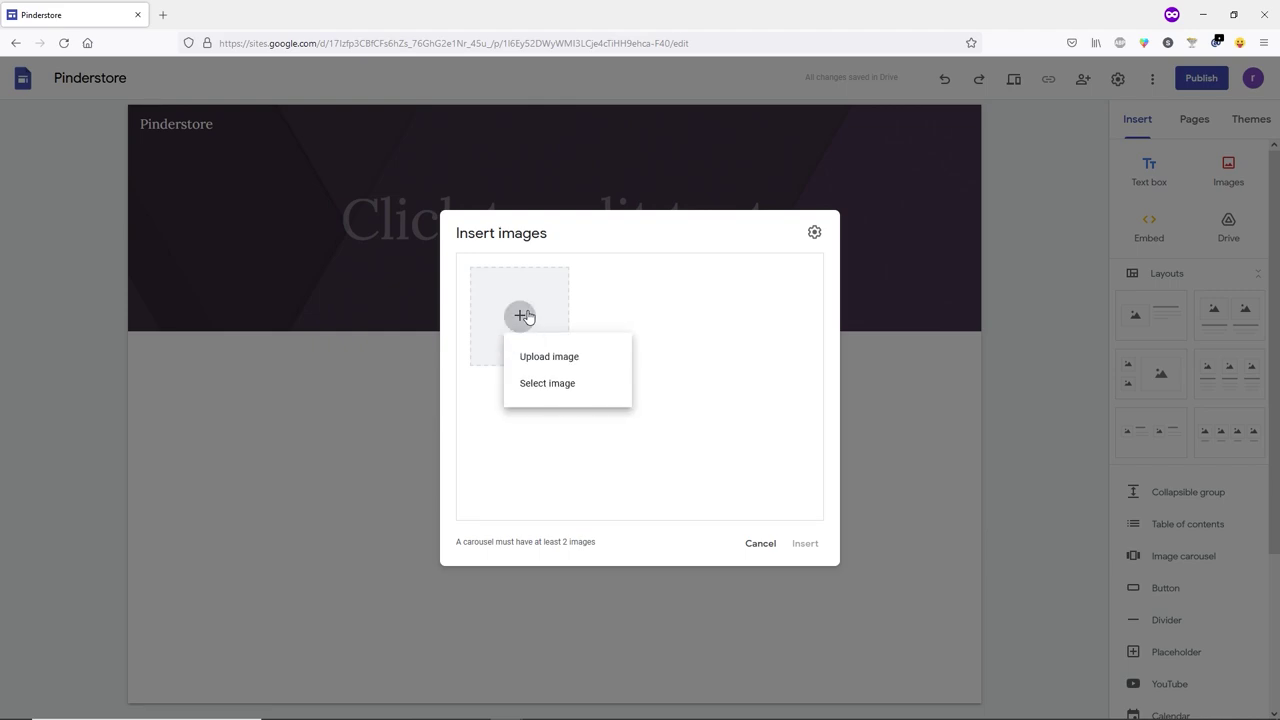
left_click(577, 362)
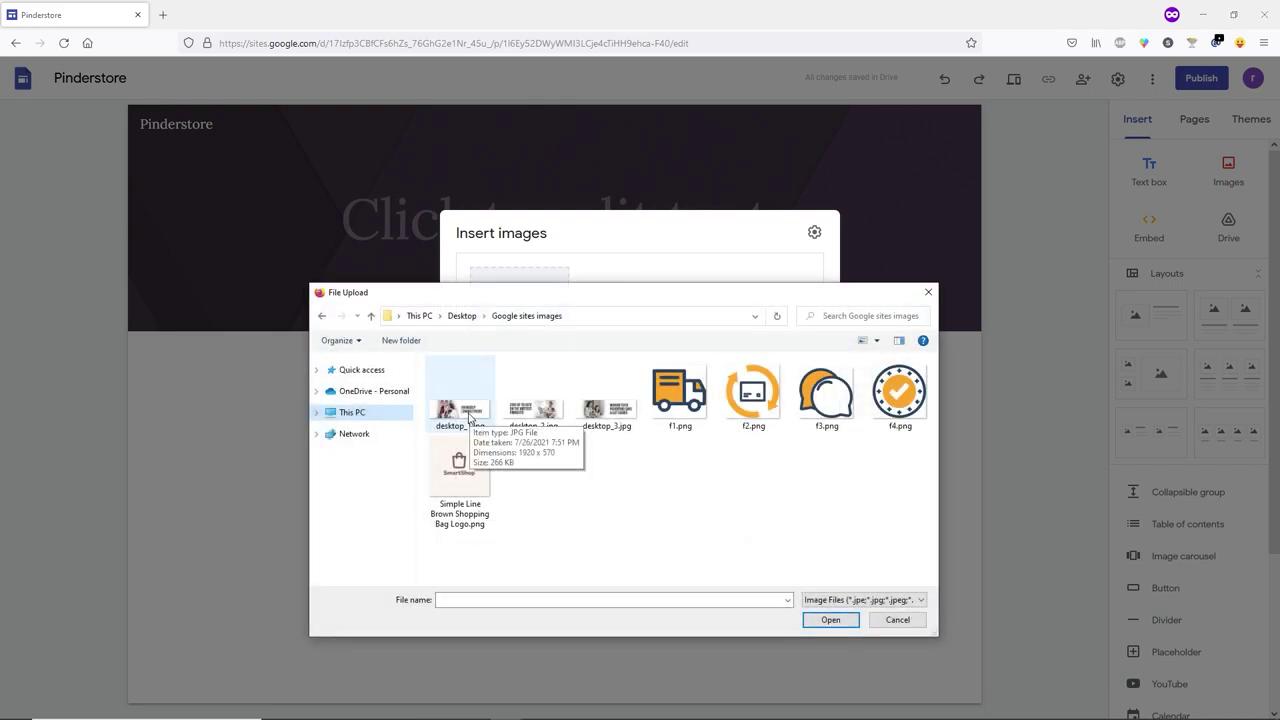
left_click(462, 410)
left_click(535, 420, "ctrl")
left_click(614, 420, "ctrl")
double_click(614, 421)
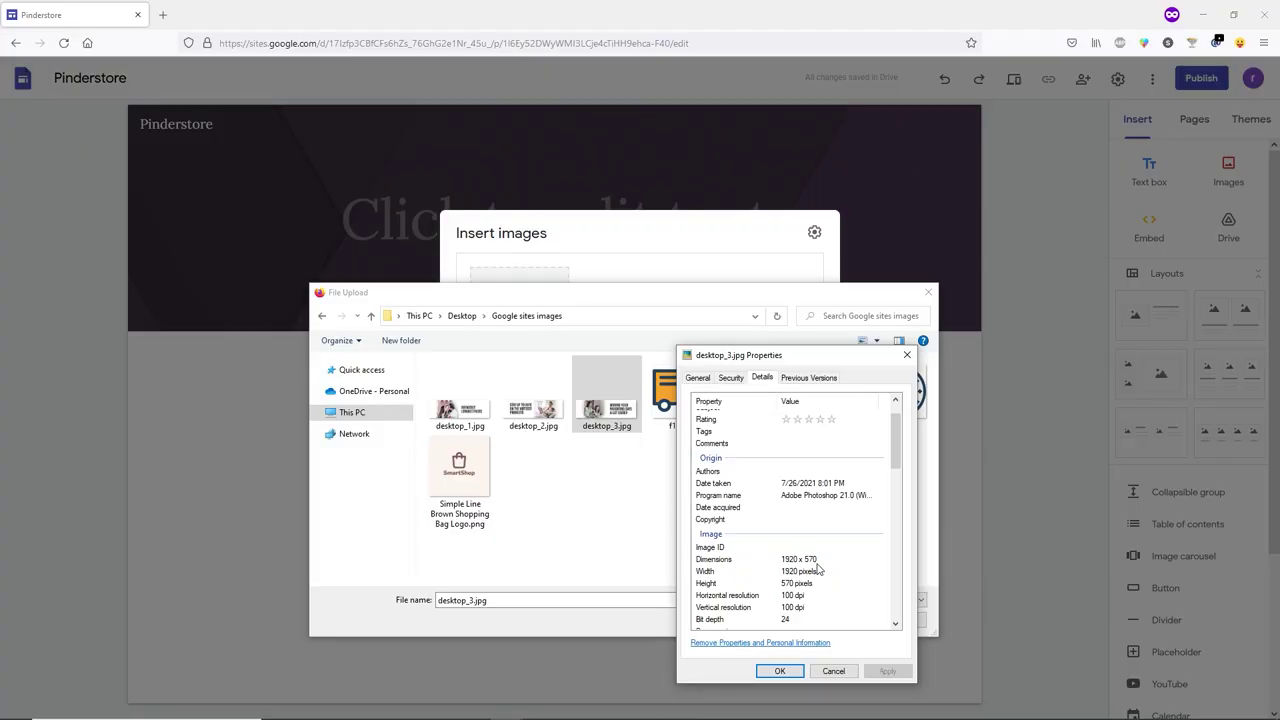
left_click(458, 416, "shift")
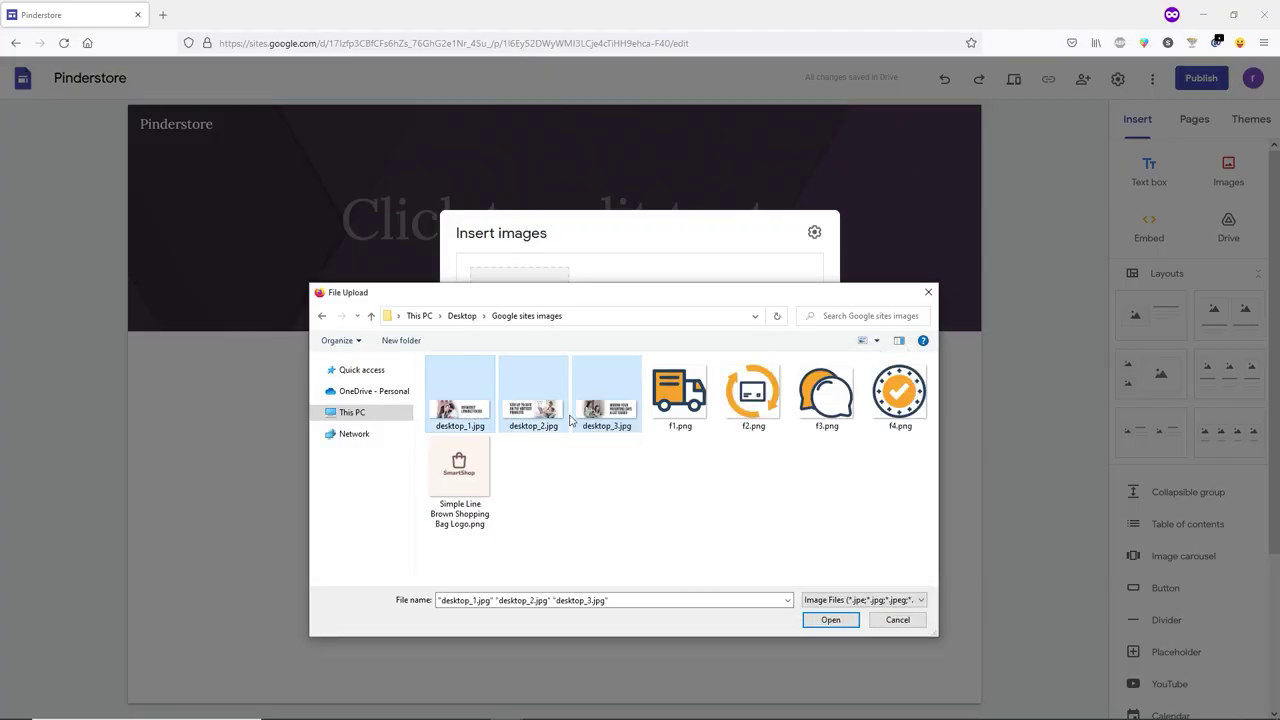
left_click(832, 622)
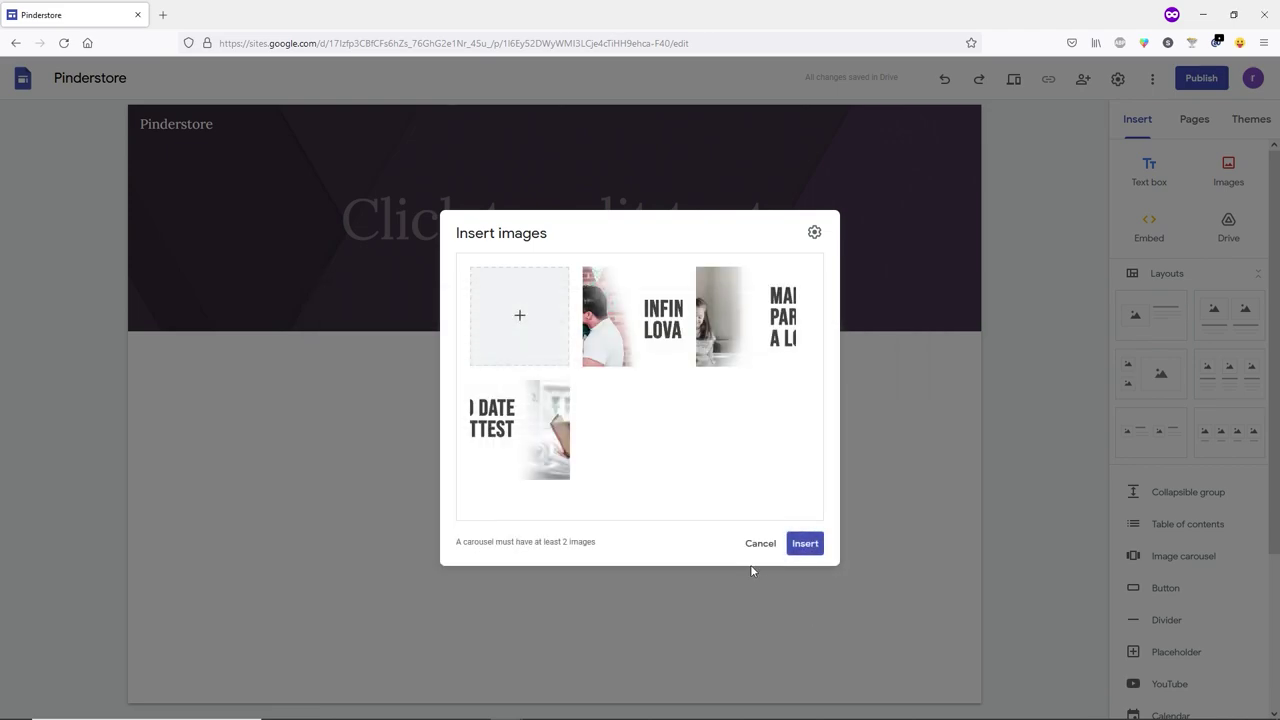
Step: Set the carousel to Auto start with Slow speed and insert it
left_click(816, 234)
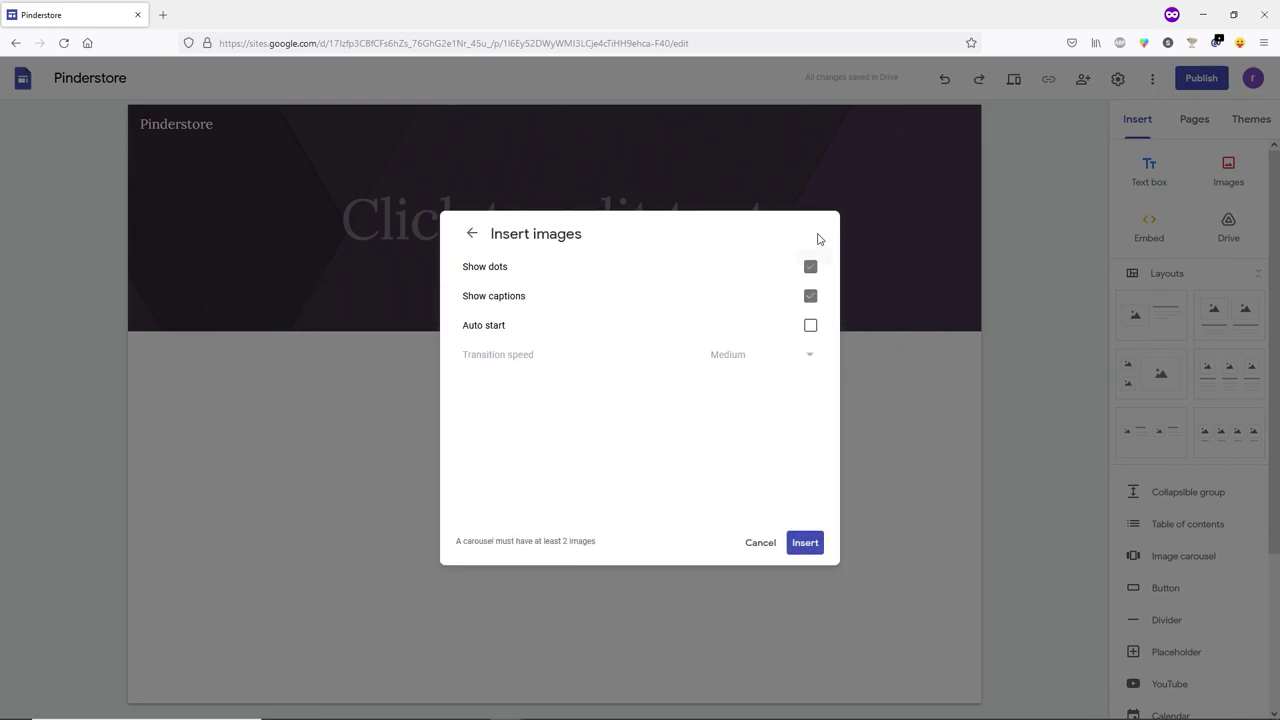
left_click(811, 327)
left_click(775, 363)
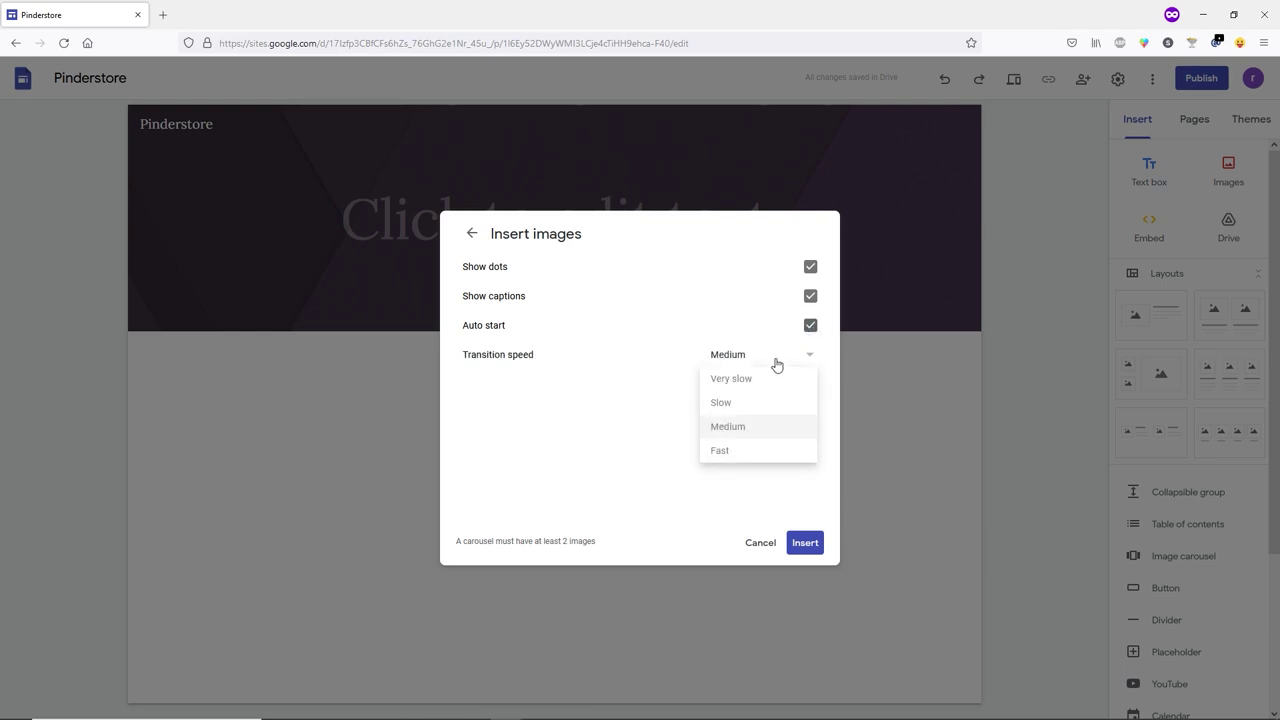
left_click(737, 402)
left_click(806, 543)
Step: Move the carousel into the header, widening it both ways and making it taller
left_click_drag(358, 357, 530, 241)
left_click(815, 189)
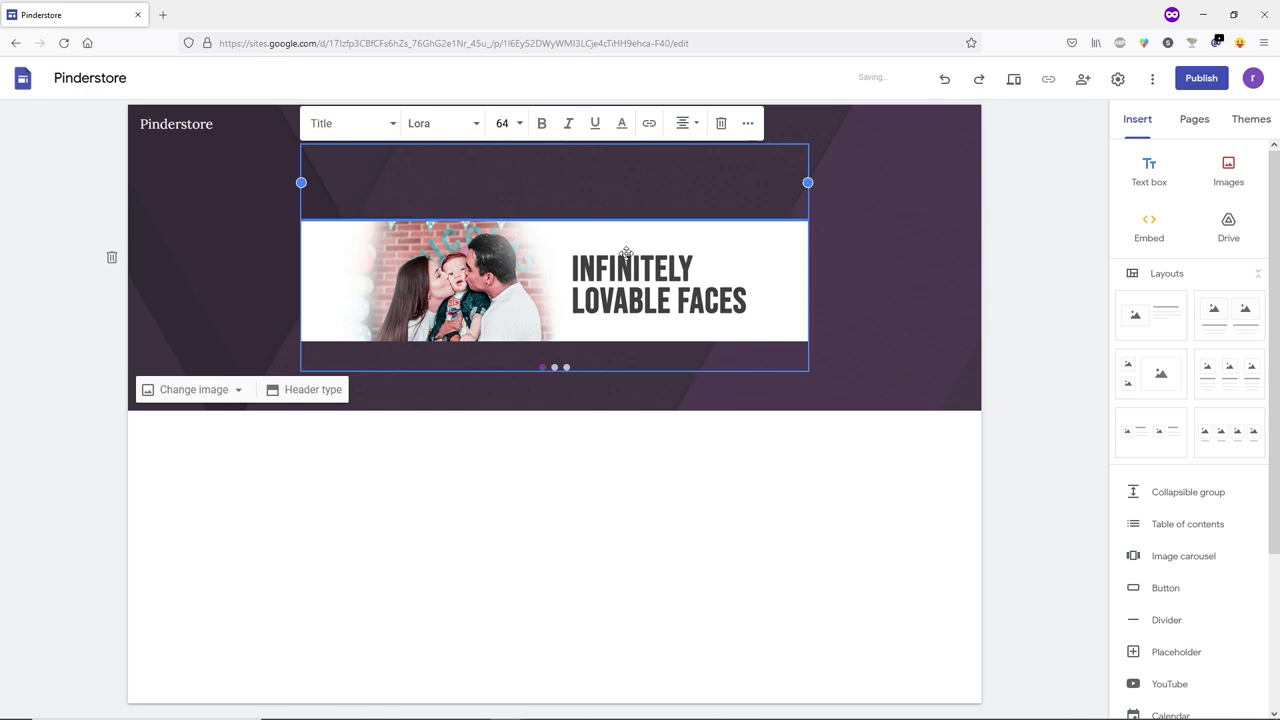
left_click(806, 258)
left_click_drag(806, 258, 1050, 262)
left_click_drag(302, 258, 169, 258)
left_click_drag(554, 368, 554, 512)
Step: Delete the empty title box and stretch the carousel further to both sides
left_click(600, 184)
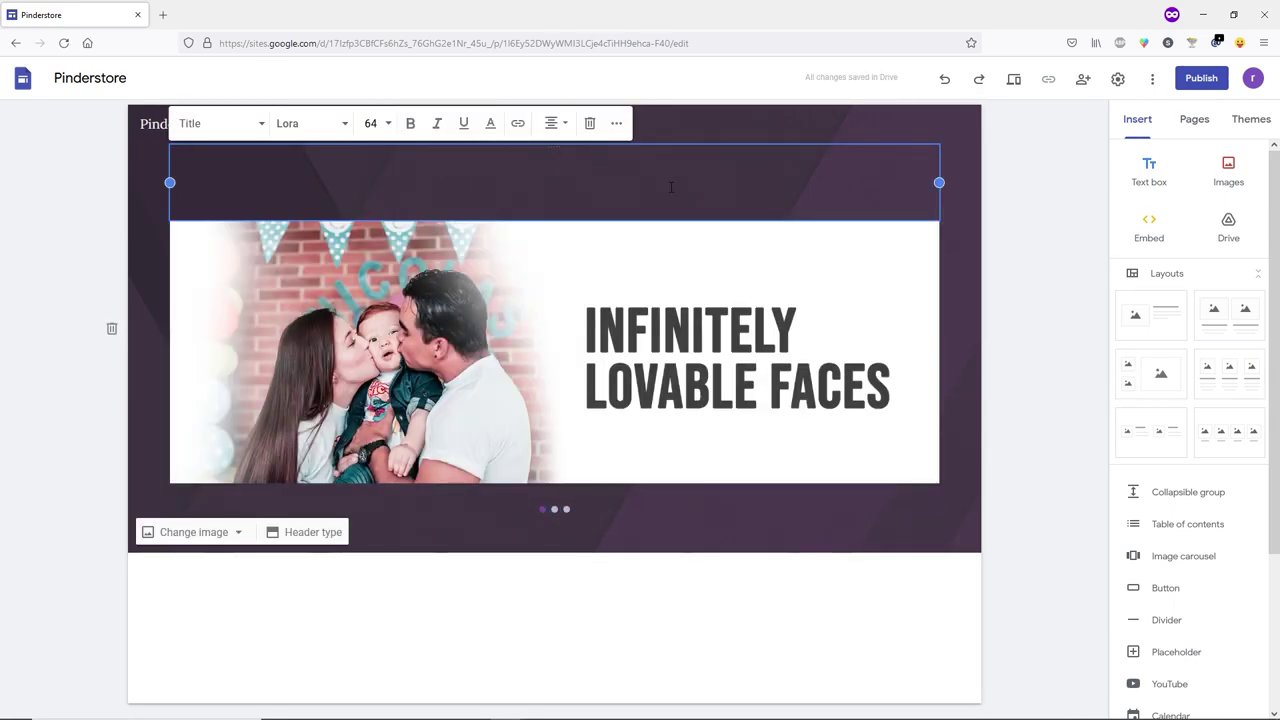
left_click(588, 126)
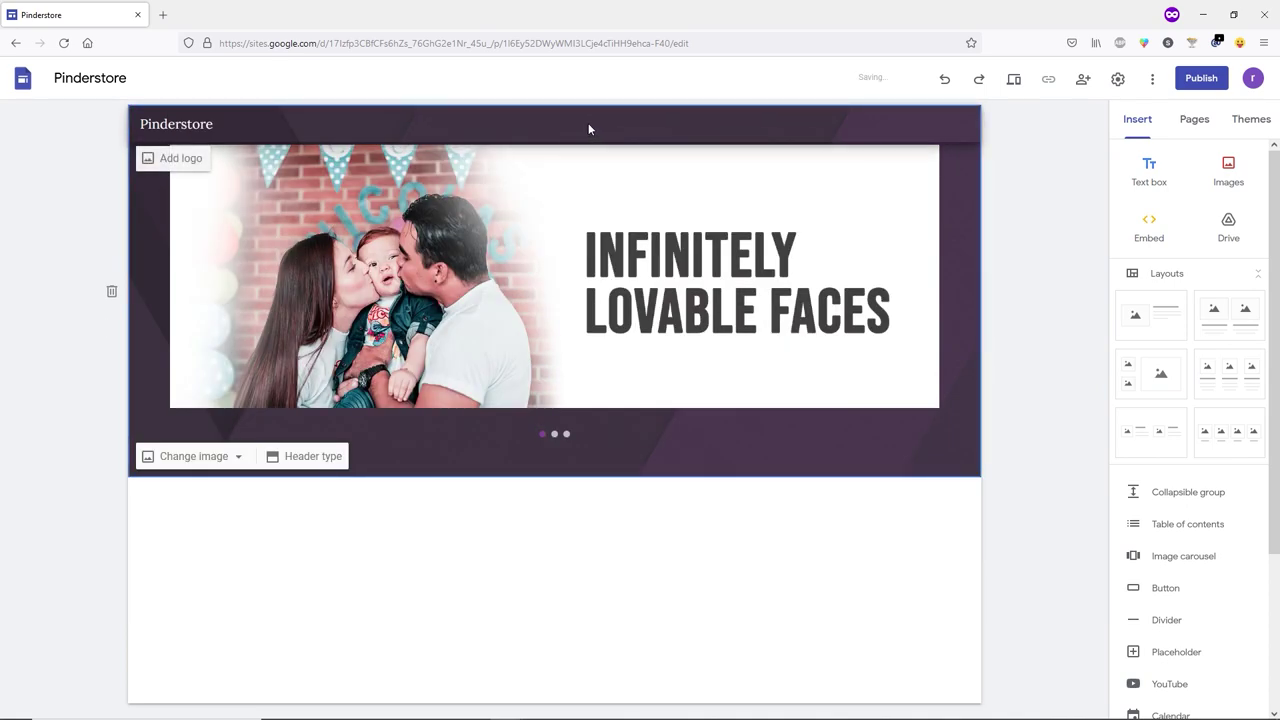
left_click(525, 162)
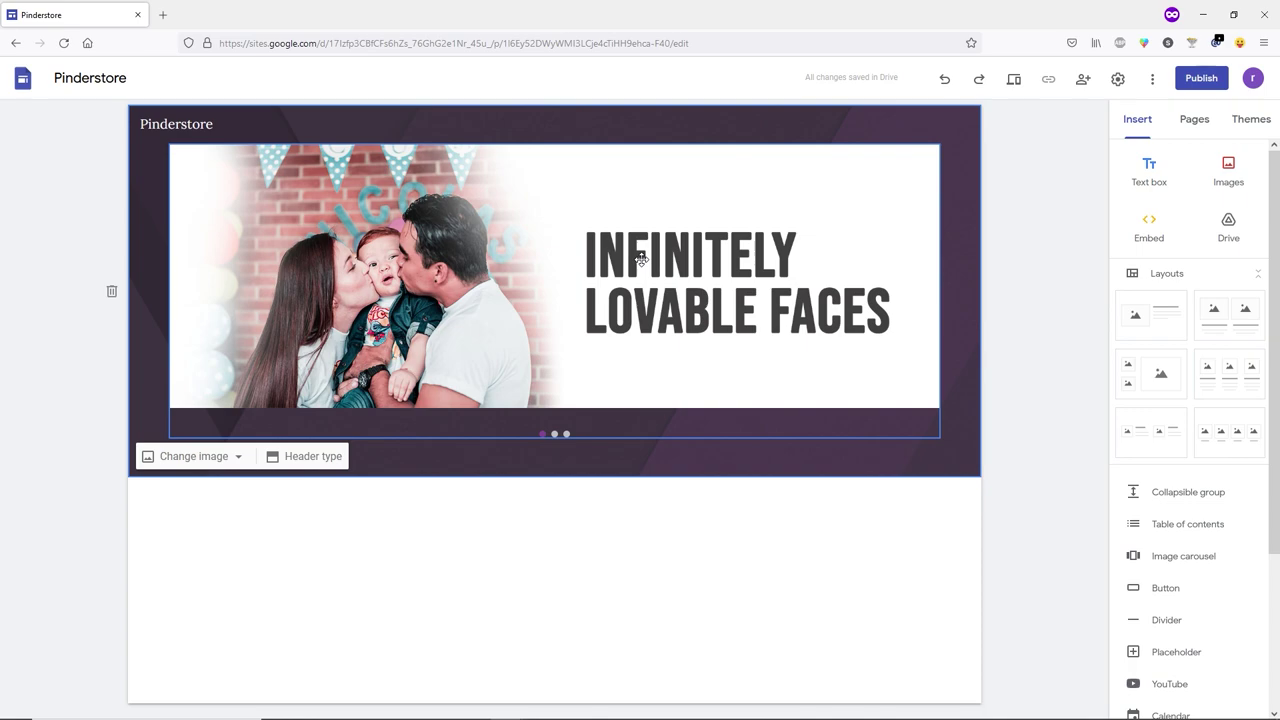
left_click(583, 263)
left_click_drag(169, 291, 155, 297)
left_click_drag(939, 291, 951, 289)
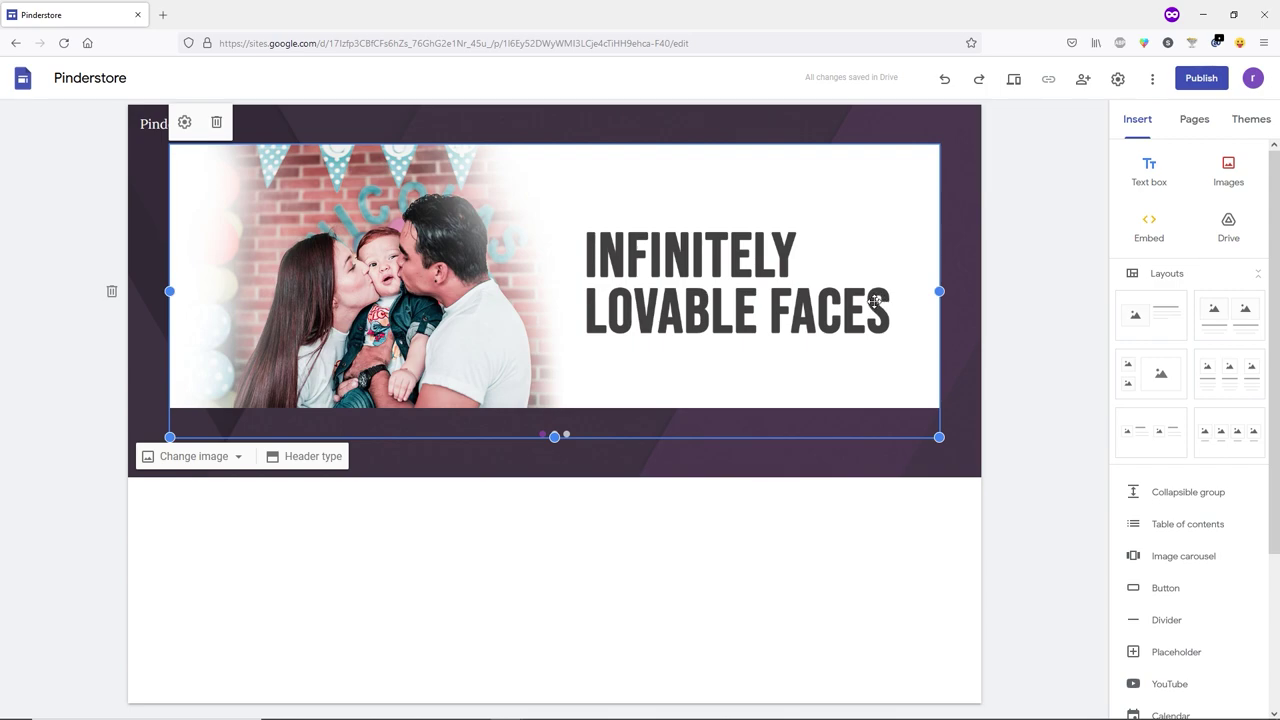
mouse_move(133, 240)
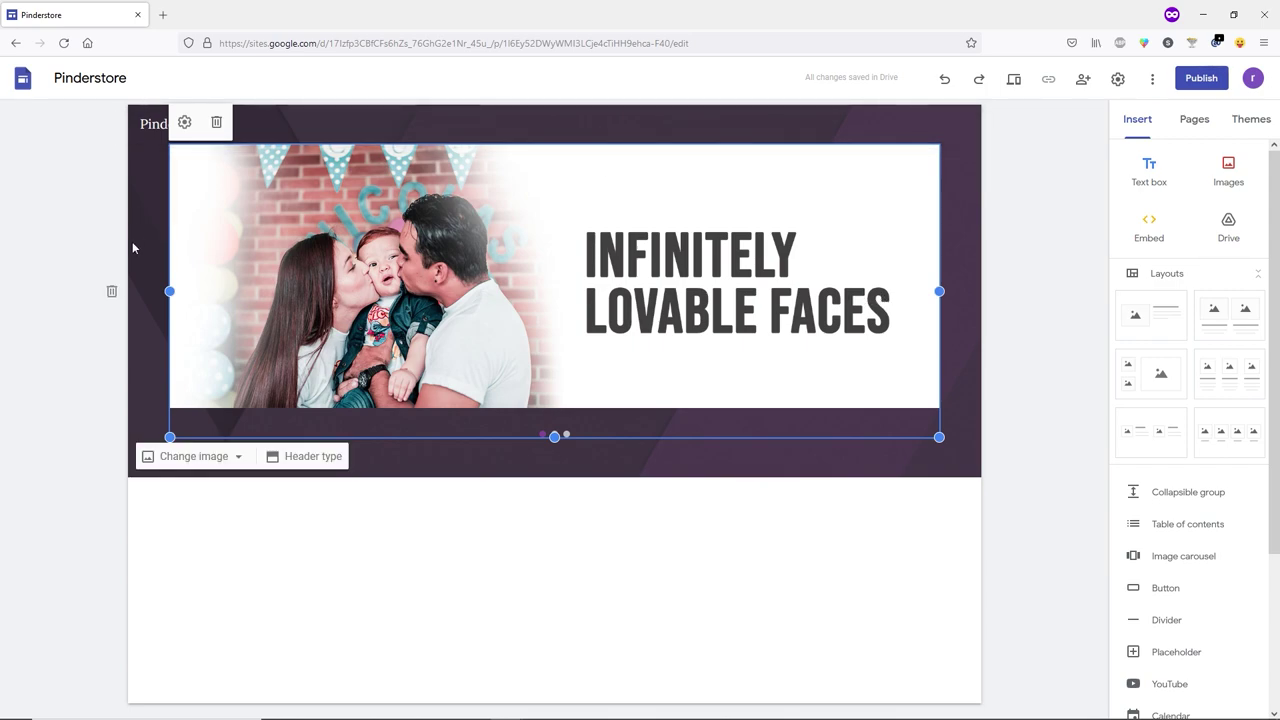
Step: Replace the purple header background with a plain white image found by searching 'white'
left_click(240, 458)
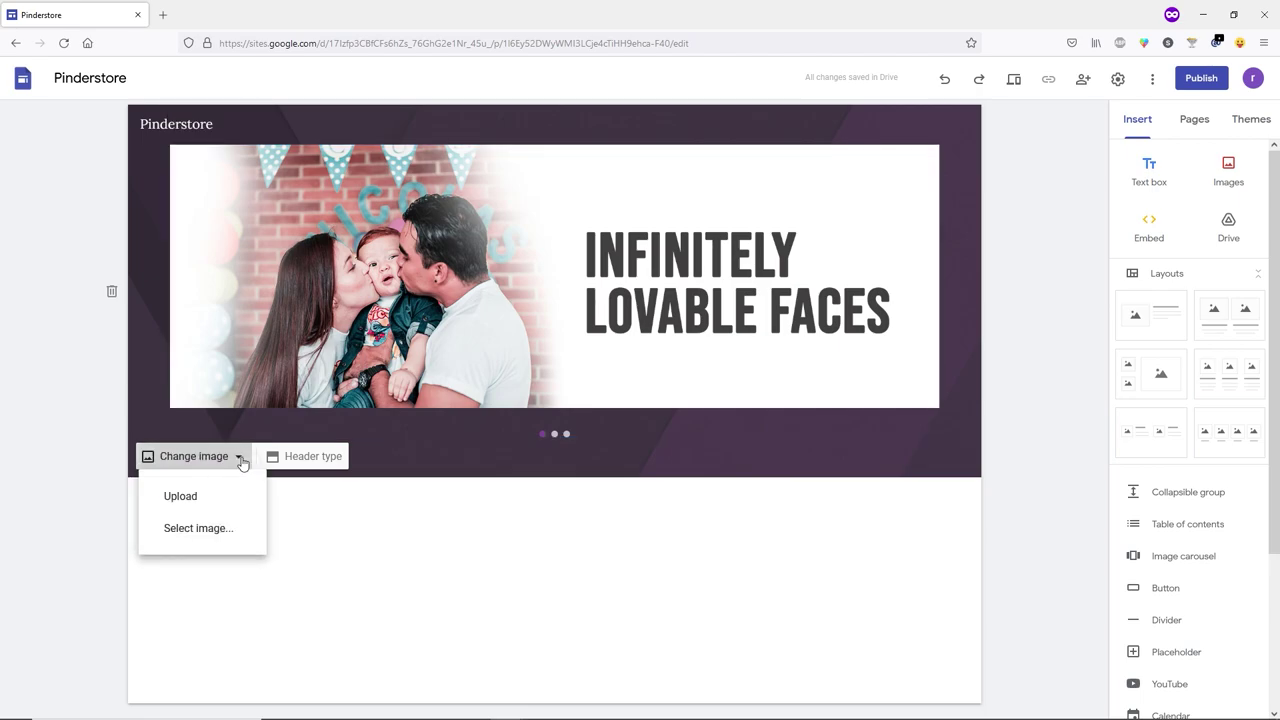
left_click(206, 530)
left_click(436, 225)
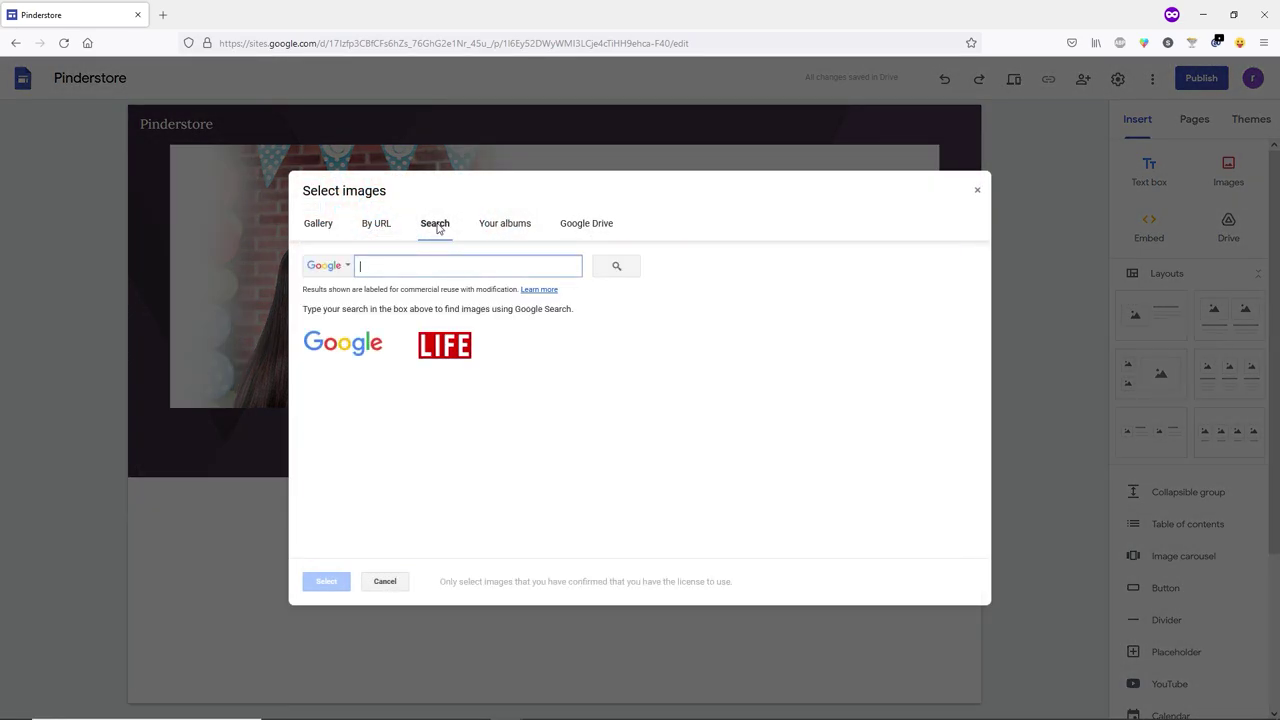
type("white")
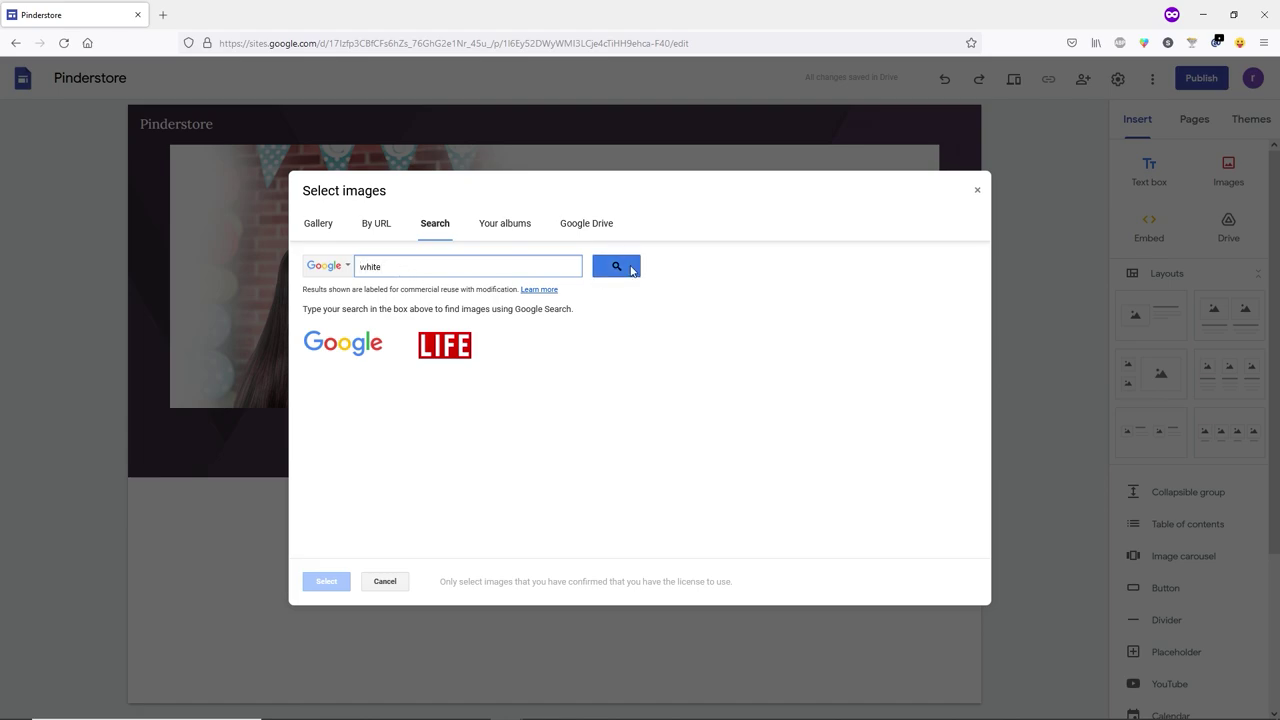
left_click(620, 267)
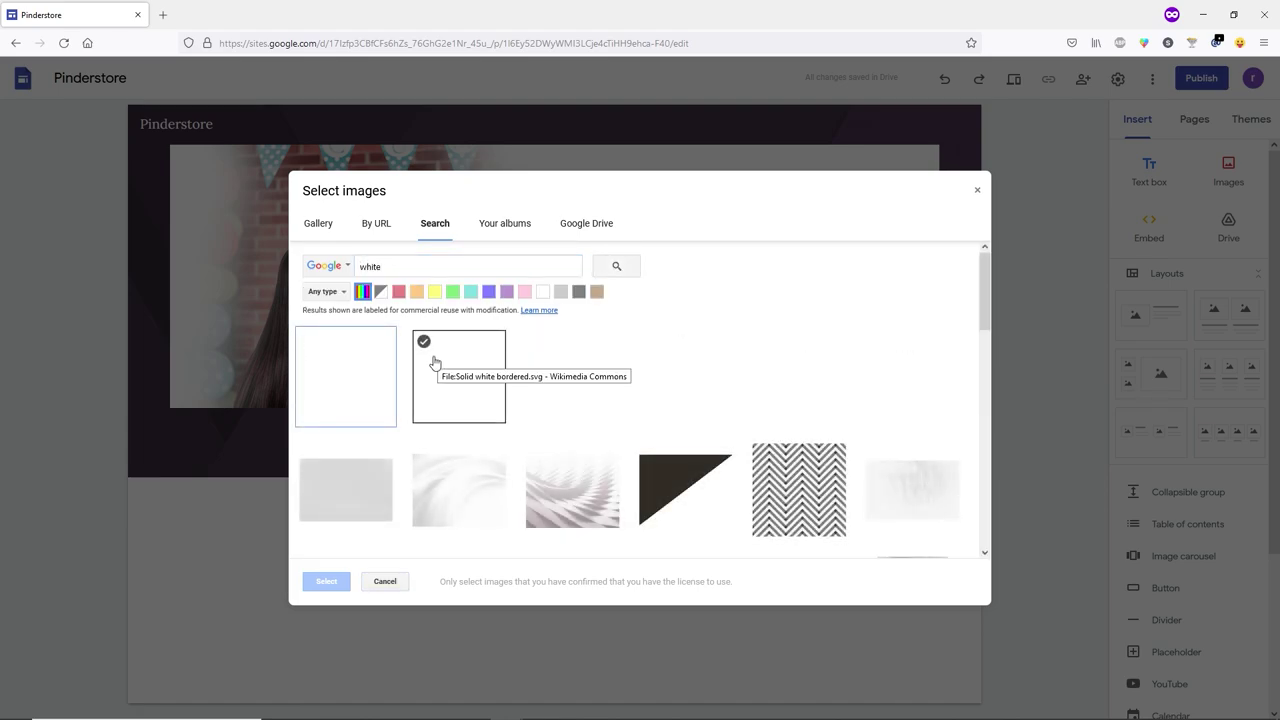
left_click(354, 369)
left_click(330, 582)
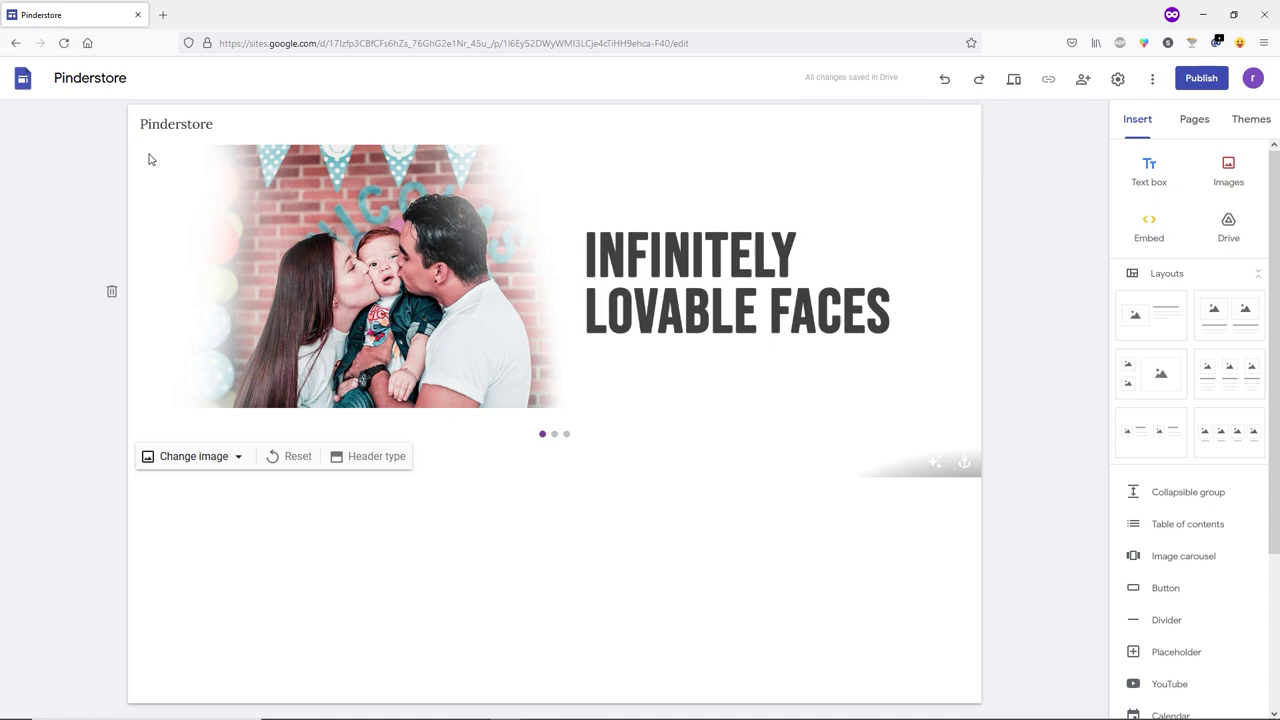
Step: Upload the shopping bag image as the site logo
mouse_move(165, 142)
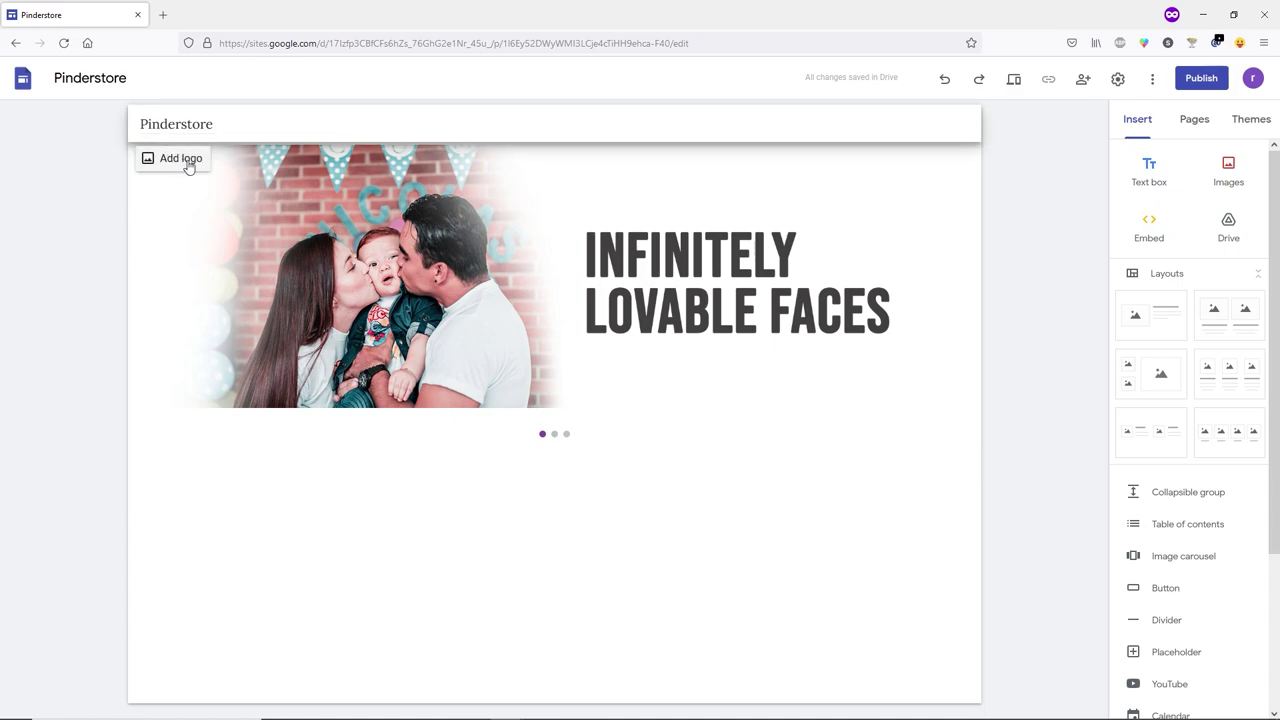
left_click(185, 162)
left_click(645, 394)
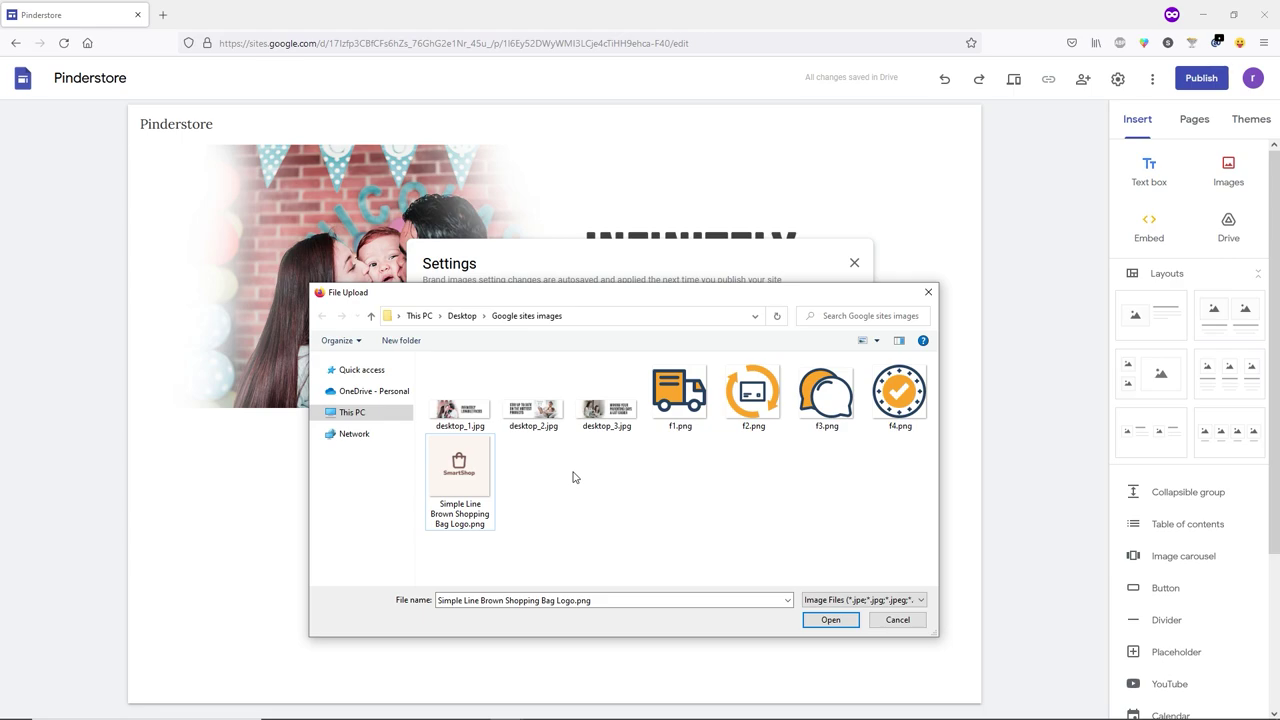
left_click(456, 478)
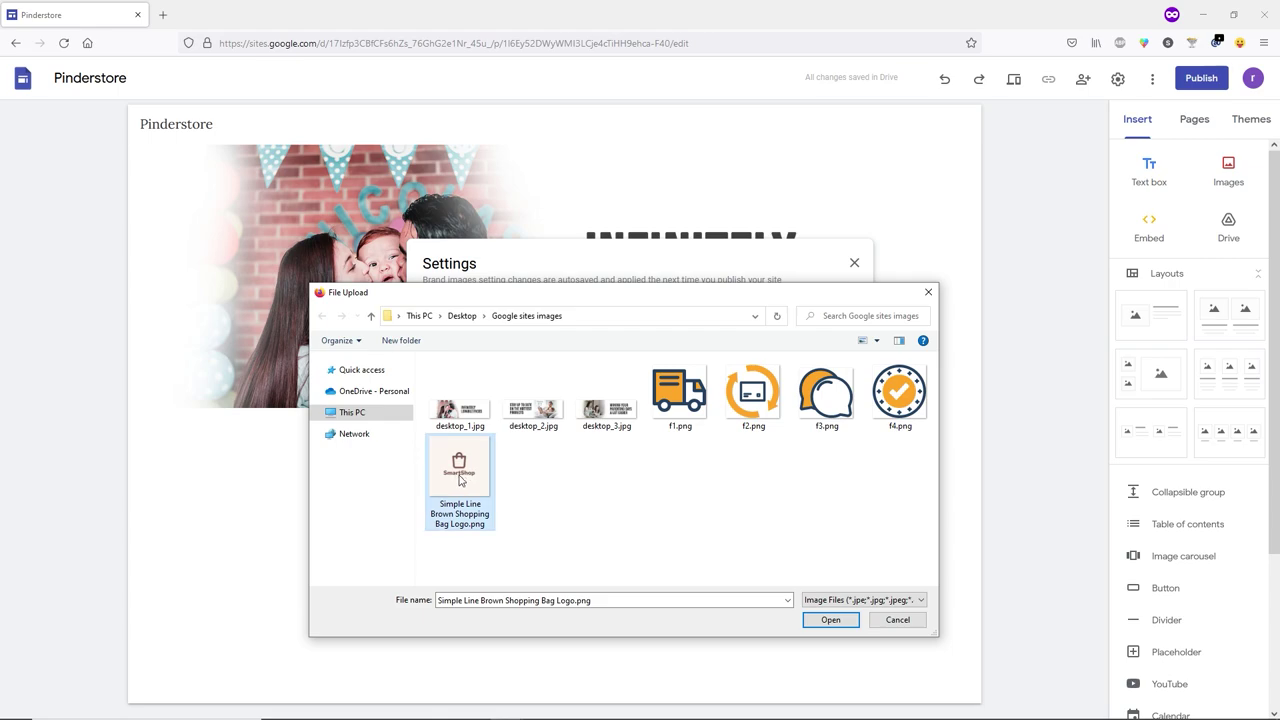
left_click(828, 620)
scroll(820, 452, "down", 2)
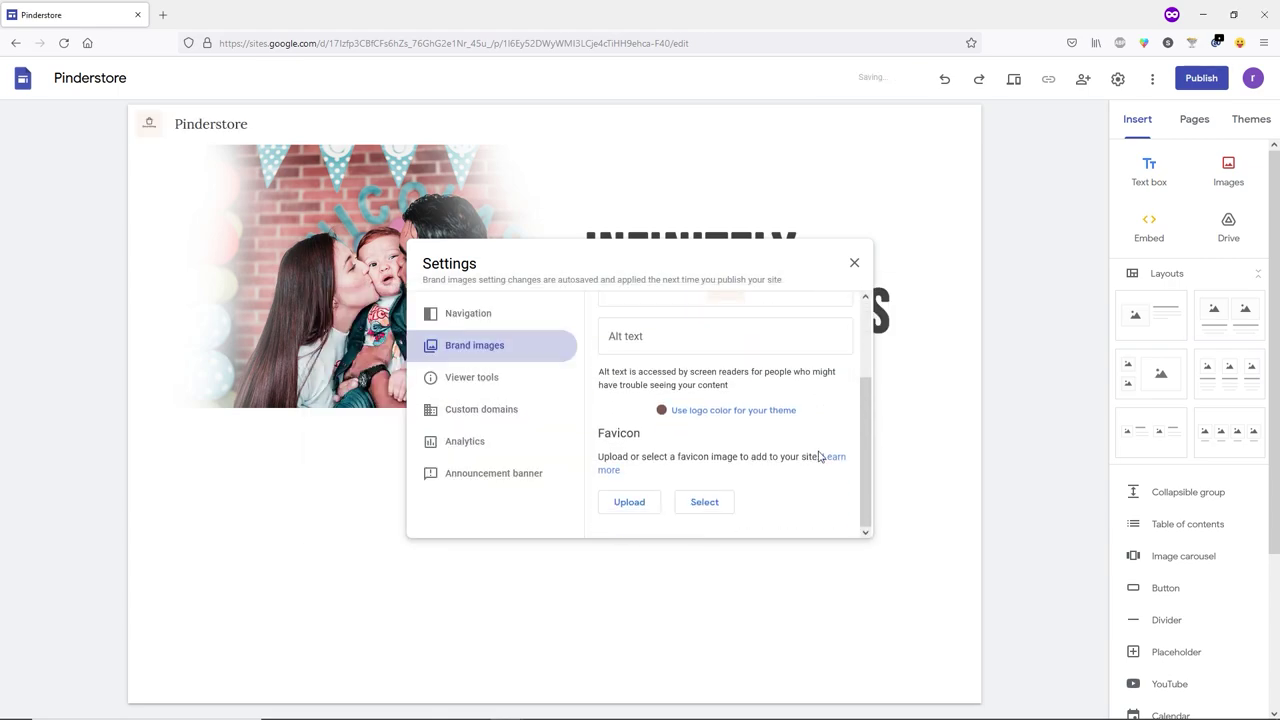
left_click(624, 502)
double_click(457, 475)
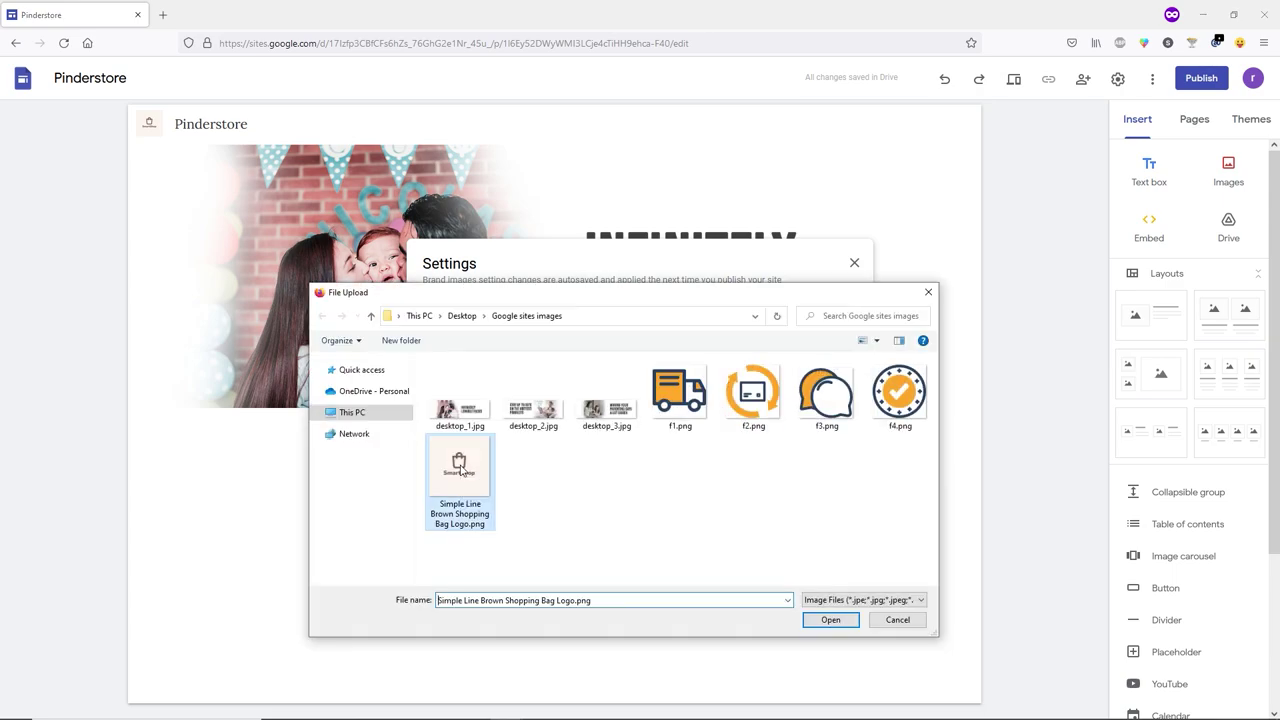
Step: Give the logo the alt text 'Shopping' and close the settings
left_click(648, 418)
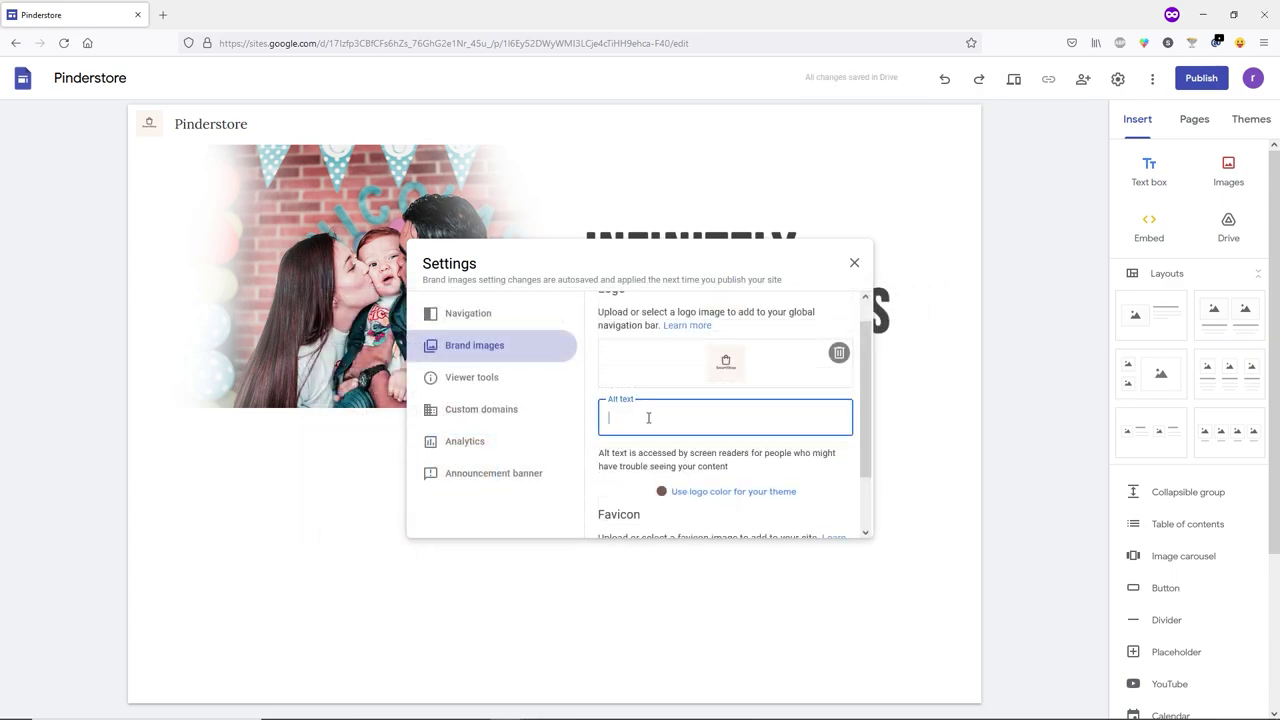
type("Shopping")
left_click_drag(676, 420, 606, 421)
left_click(683, 421)
scroll(683, 430, "up", 1)
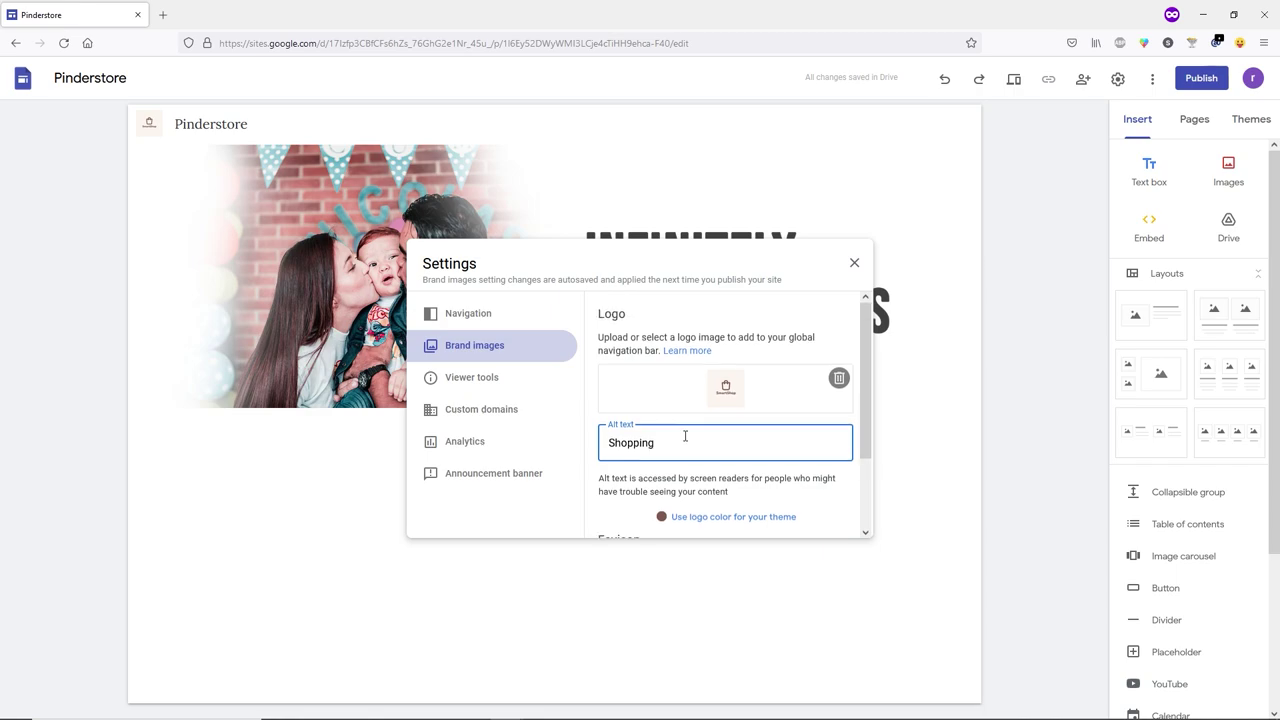
left_click(855, 264)
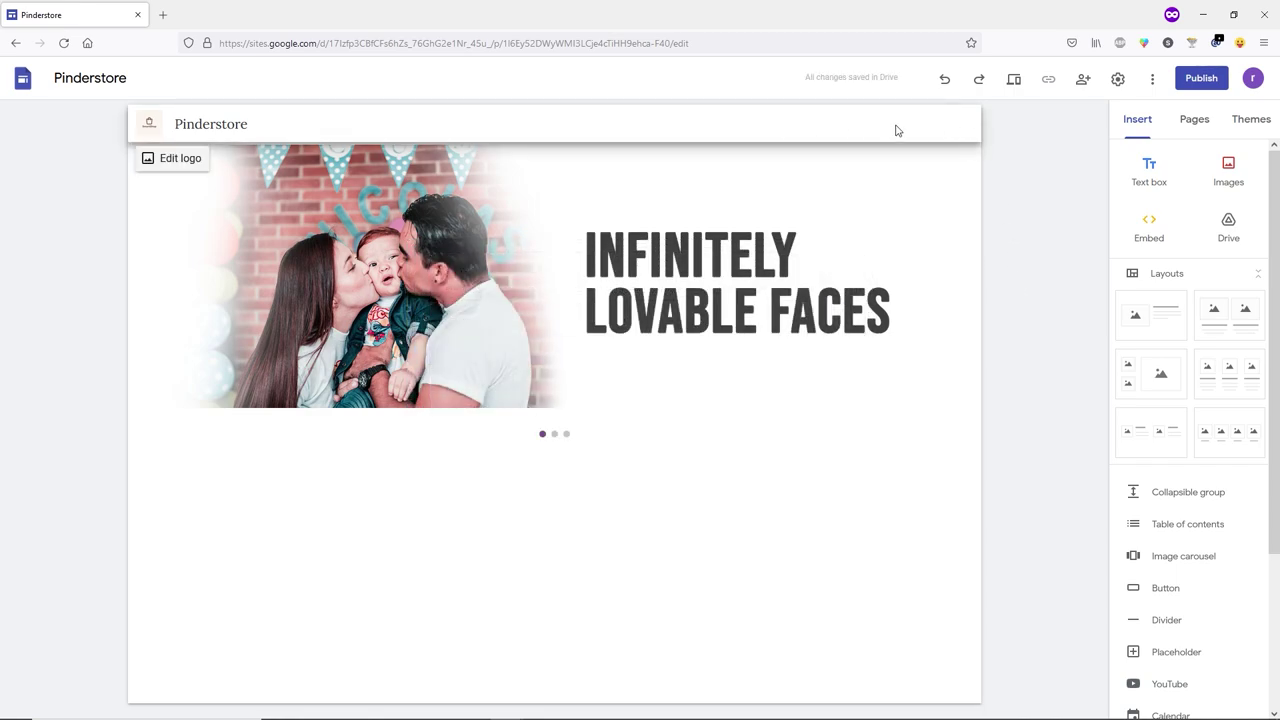
Step: Create a new page named T-Shirt
left_click(1205, 129)
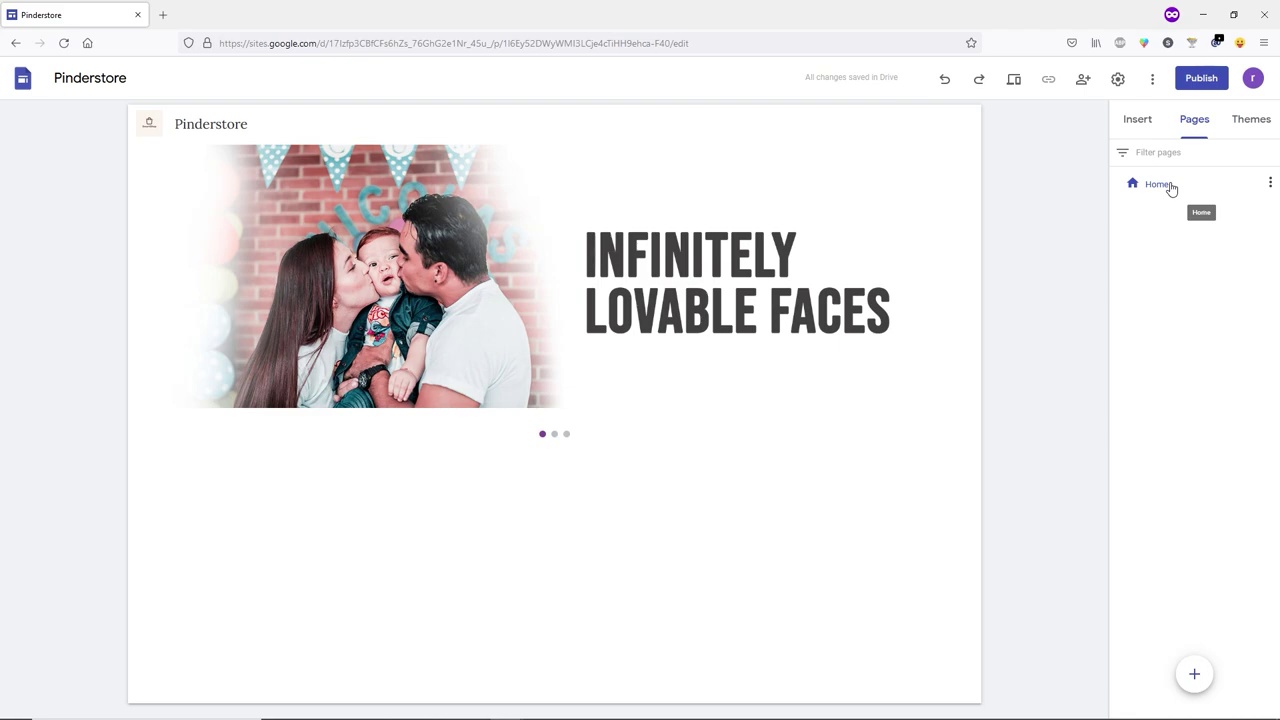
left_click(1195, 673)
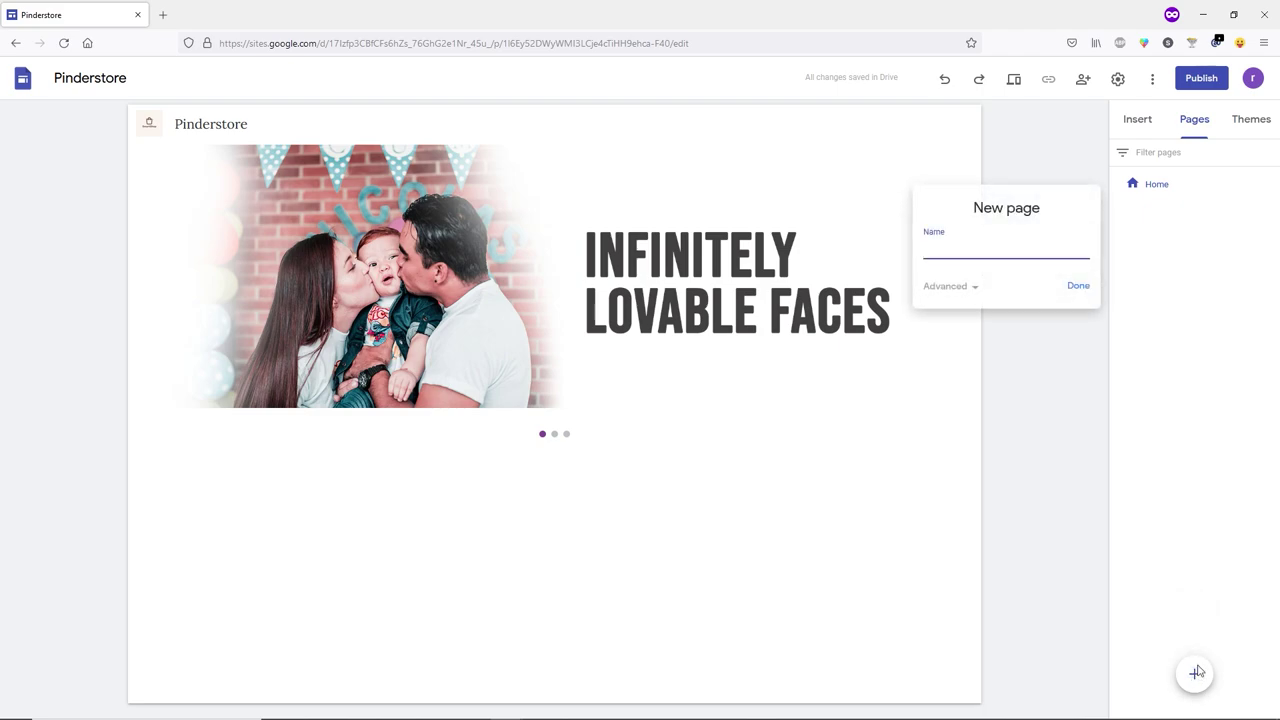
type("T-Shirt")
left_click(1080, 286)
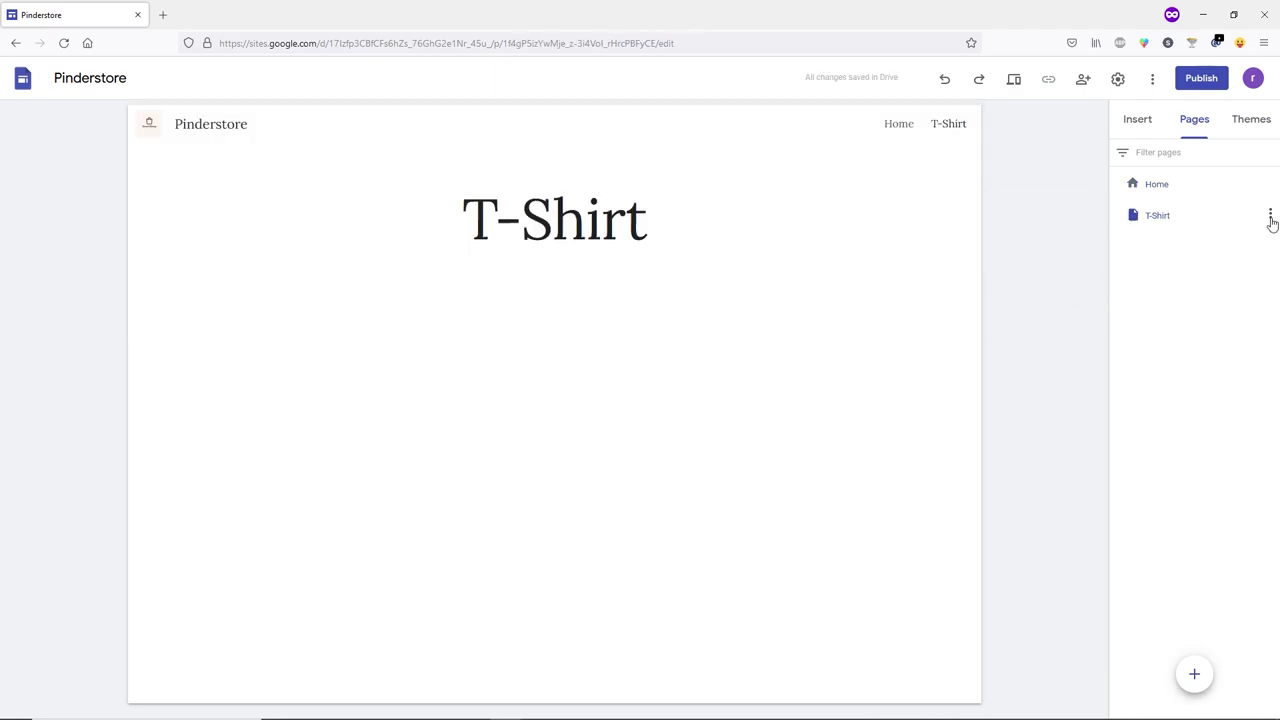
Step: Add For Men and For Women subpages under T-Shirt
left_click(1271, 220)
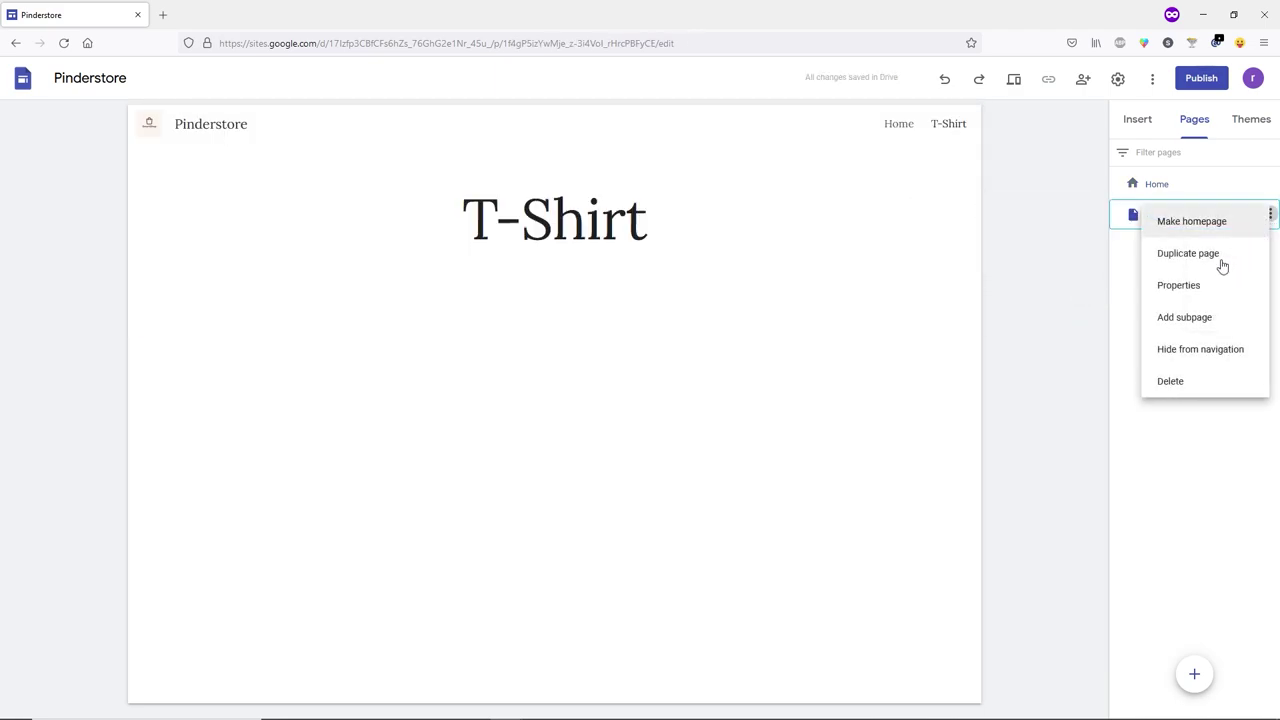
left_click(1206, 319)
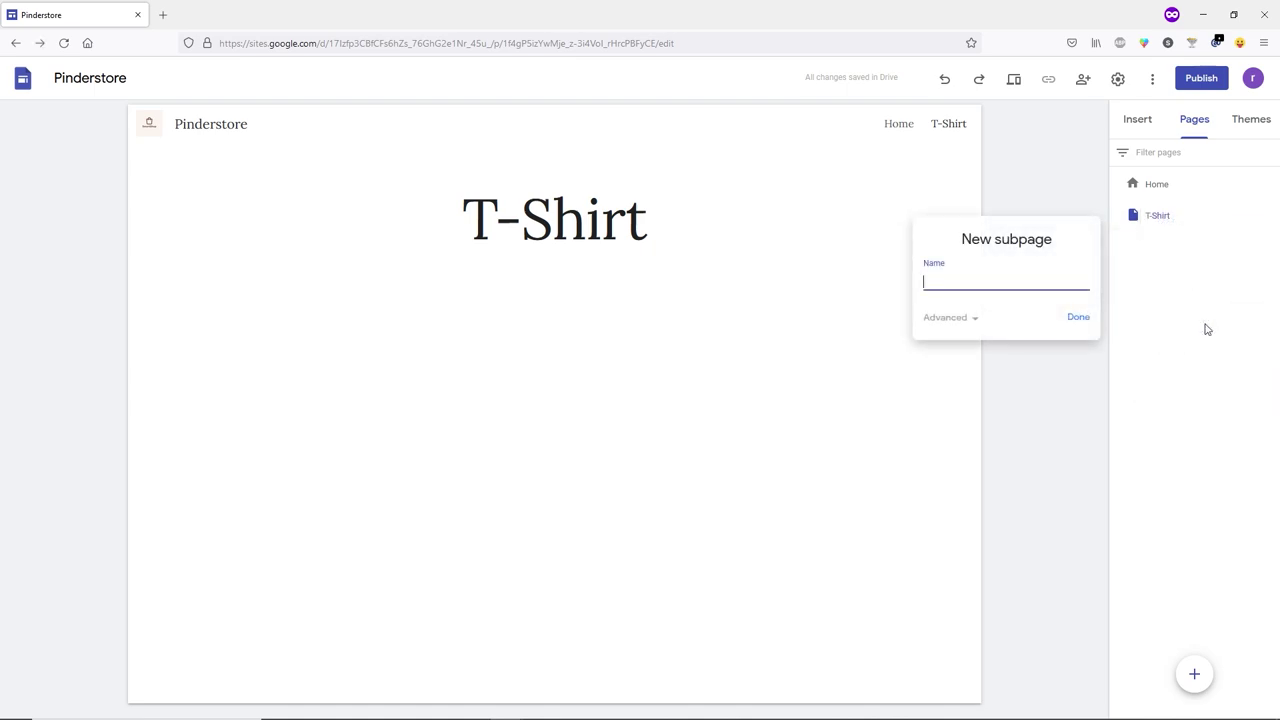
type("For Men")
left_click(1072, 319)
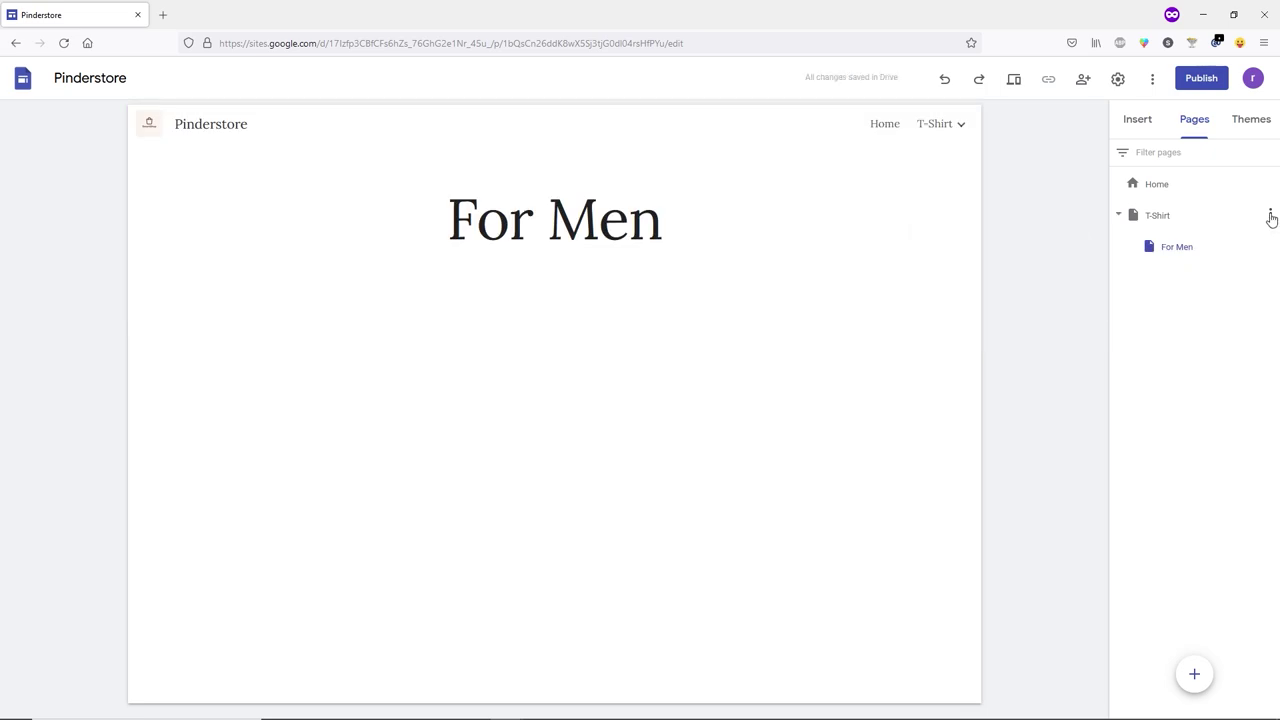
left_click(1269, 214)
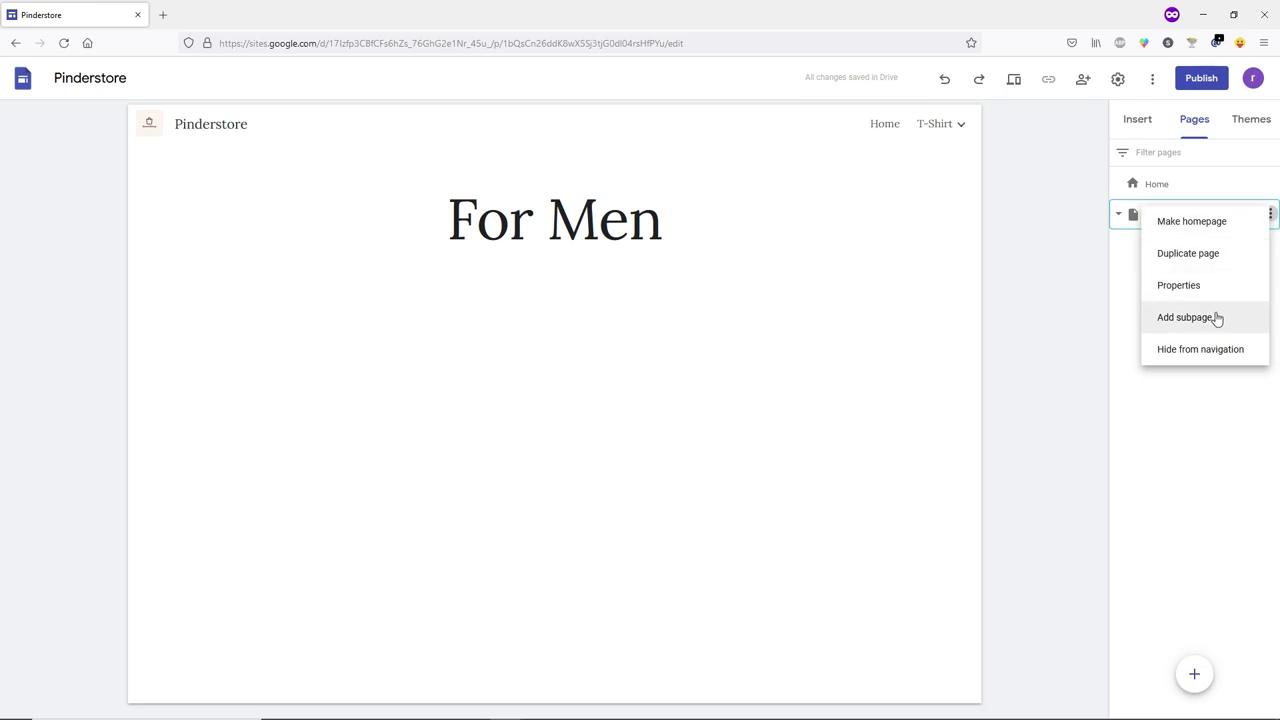
left_click(1185, 317)
type("For Women")
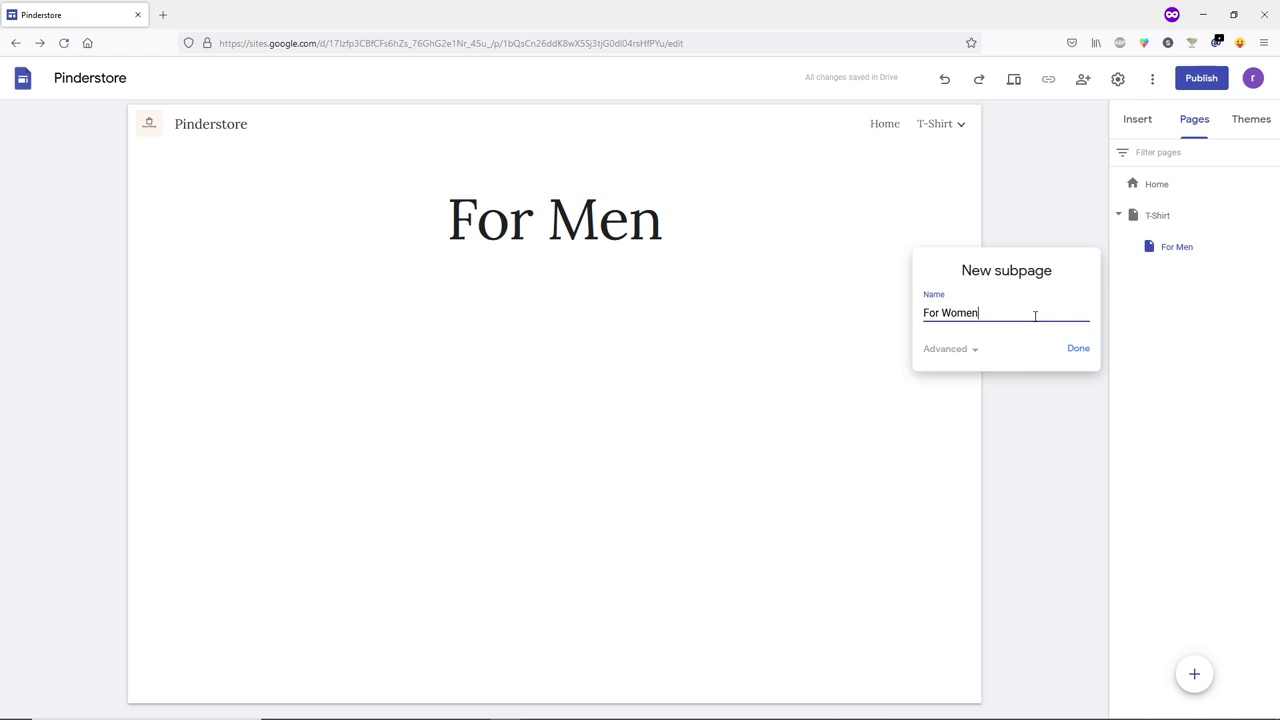
left_click(1076, 348)
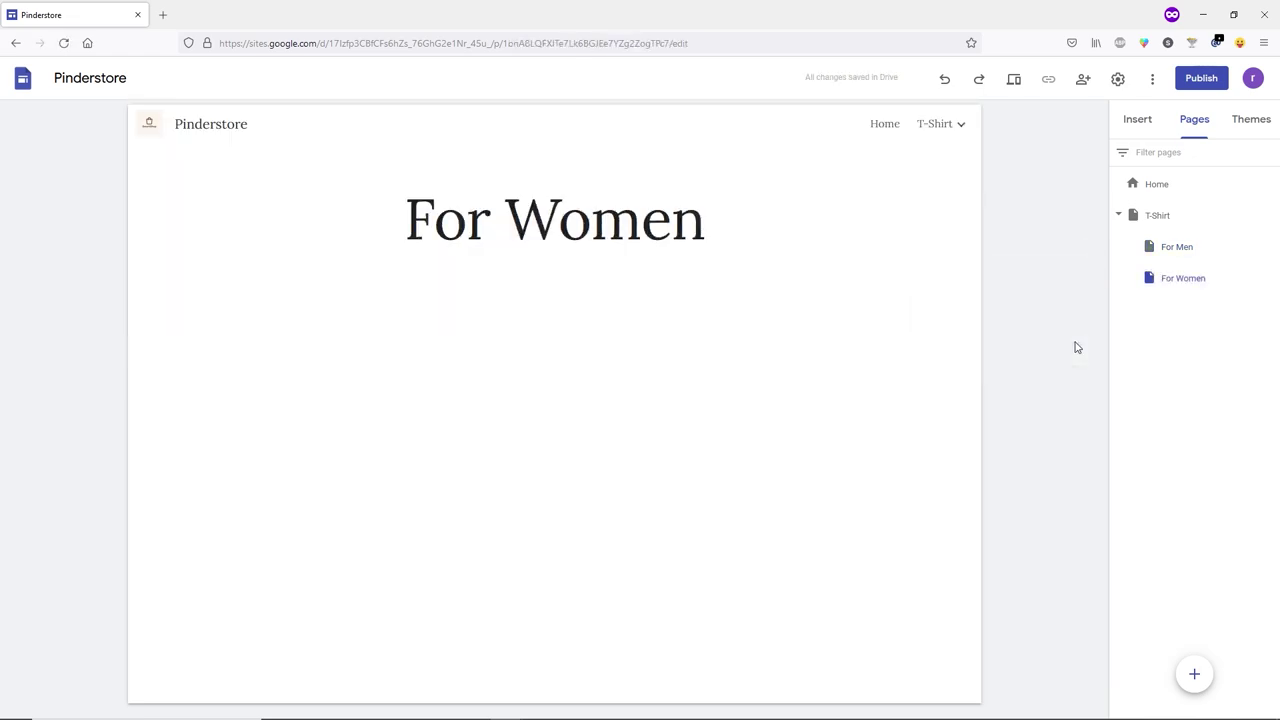
Step: Create top-level pages named Swing Bags and Shirts
left_click(1158, 185)
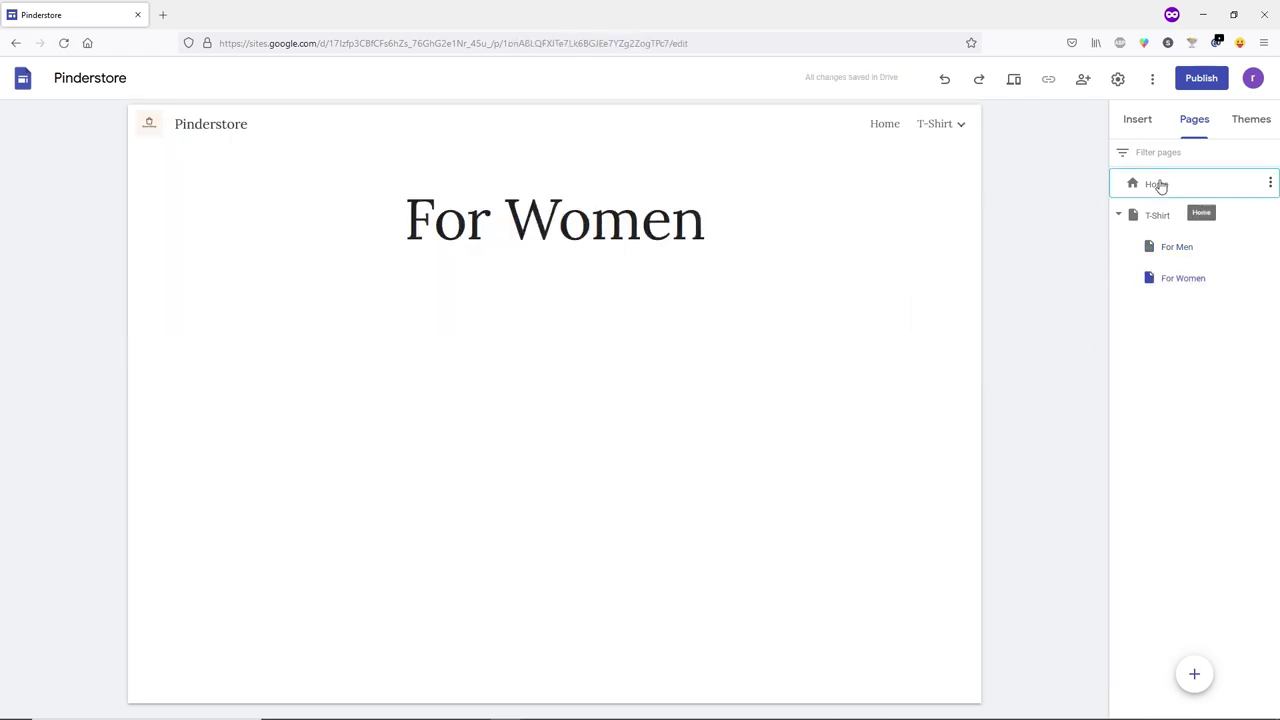
left_click(1194, 675)
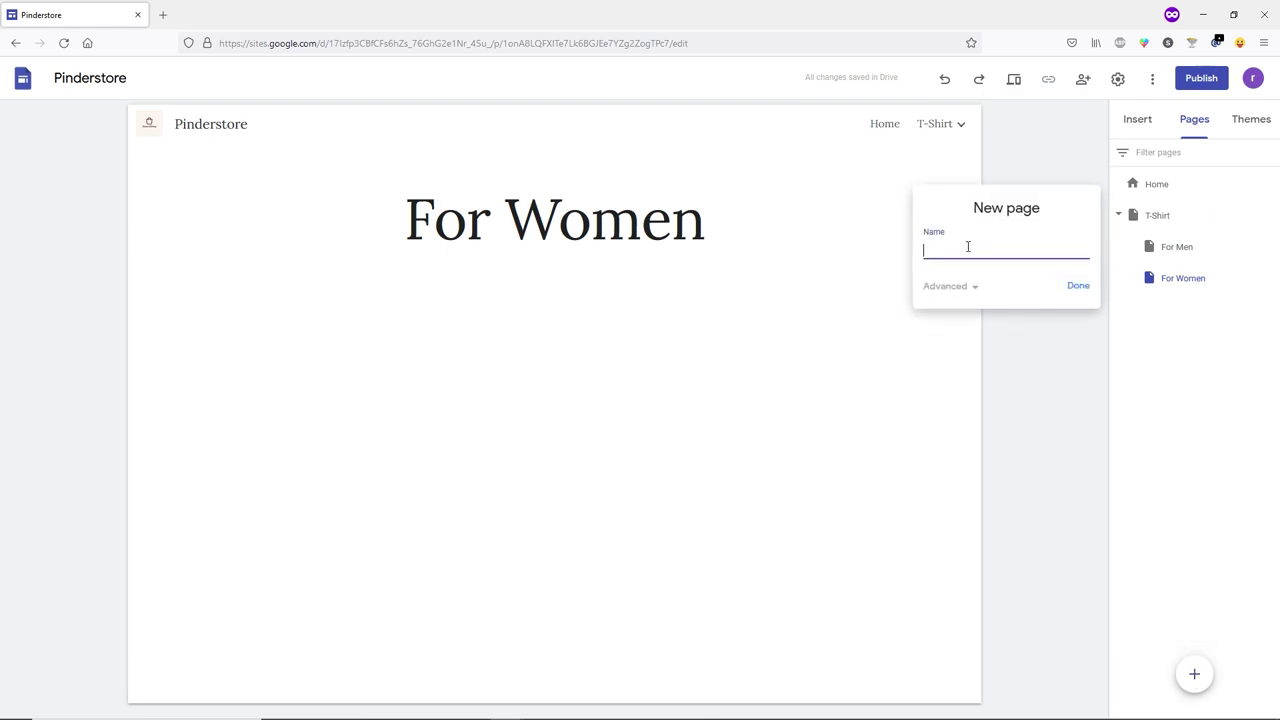
type("Swing Bags")
left_click(1078, 286)
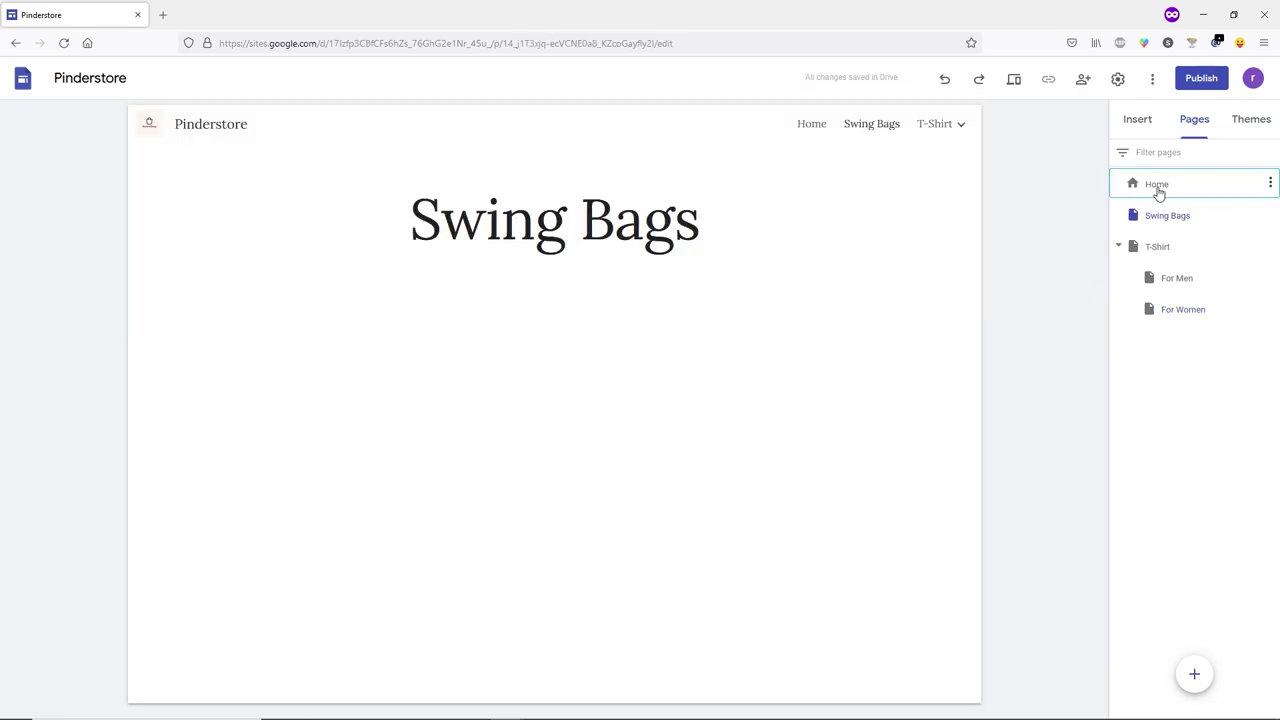
left_click(1194, 674)
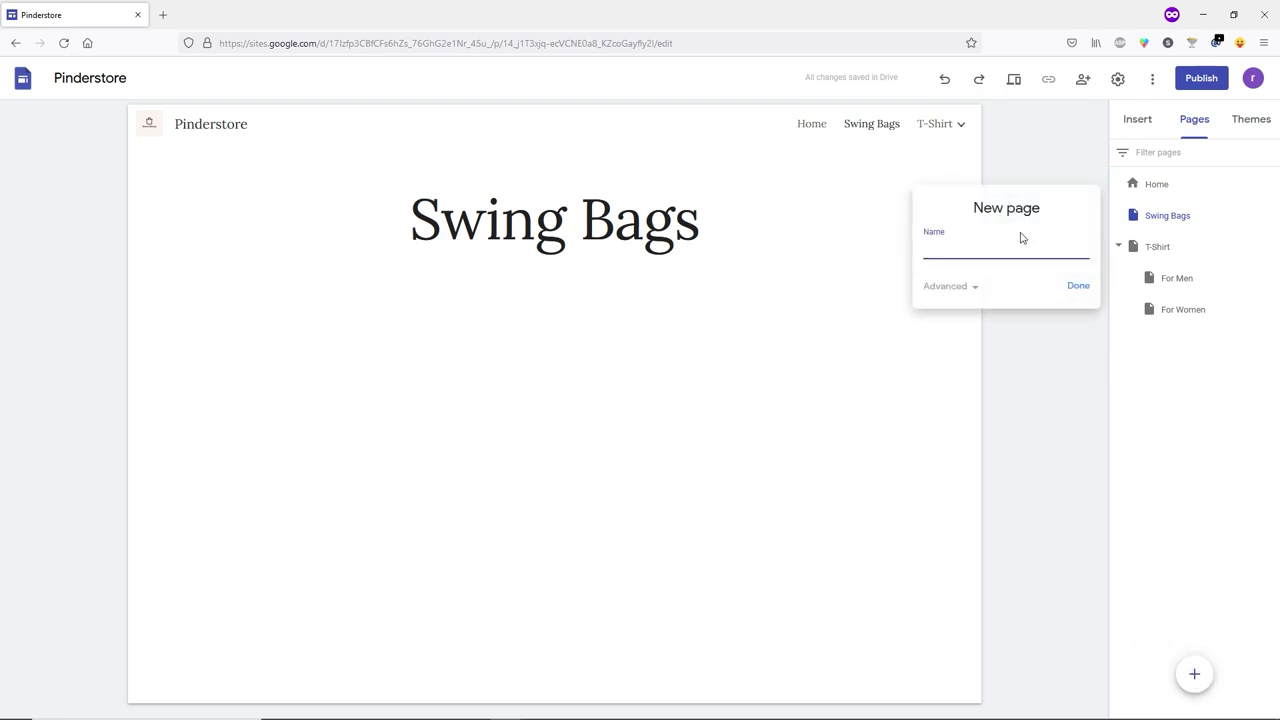
type("Shirts")
left_click(1075, 286)
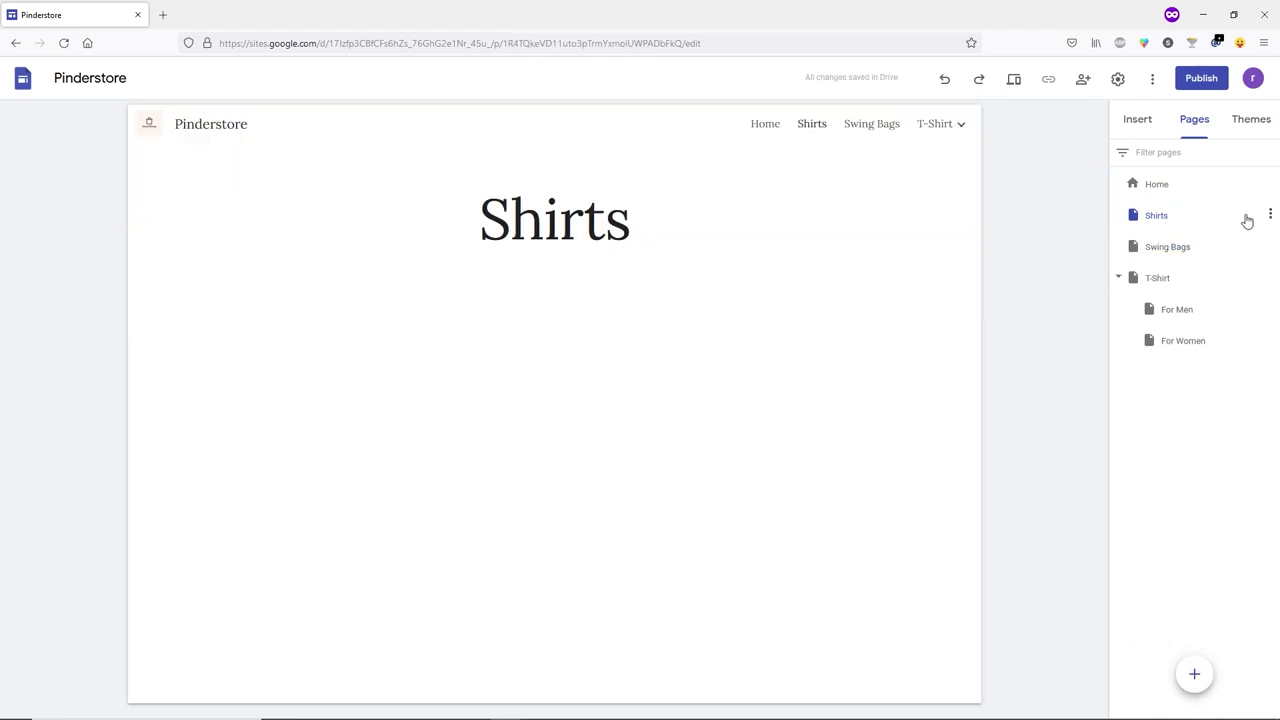
Step: Add For Men and For women subpages under Shirts
left_click(1271, 218)
left_click(1209, 318)
type("For Men")
left_click(1078, 320)
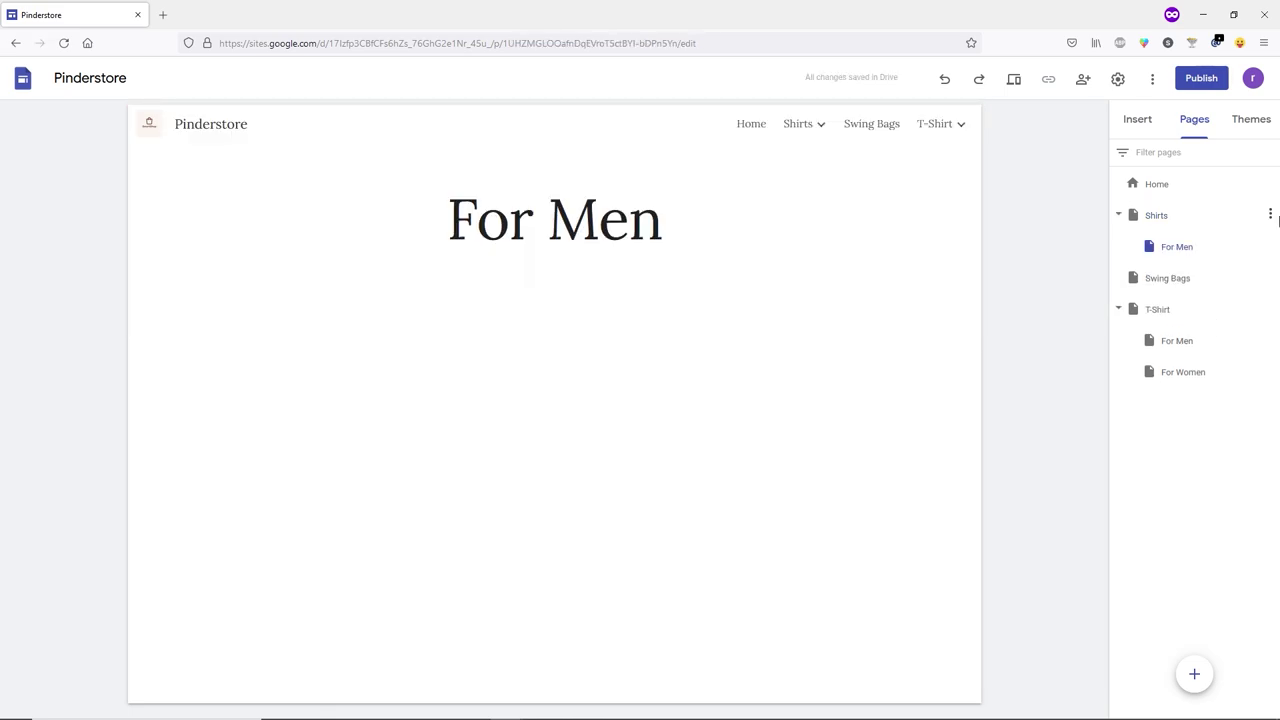
left_click(1271, 215)
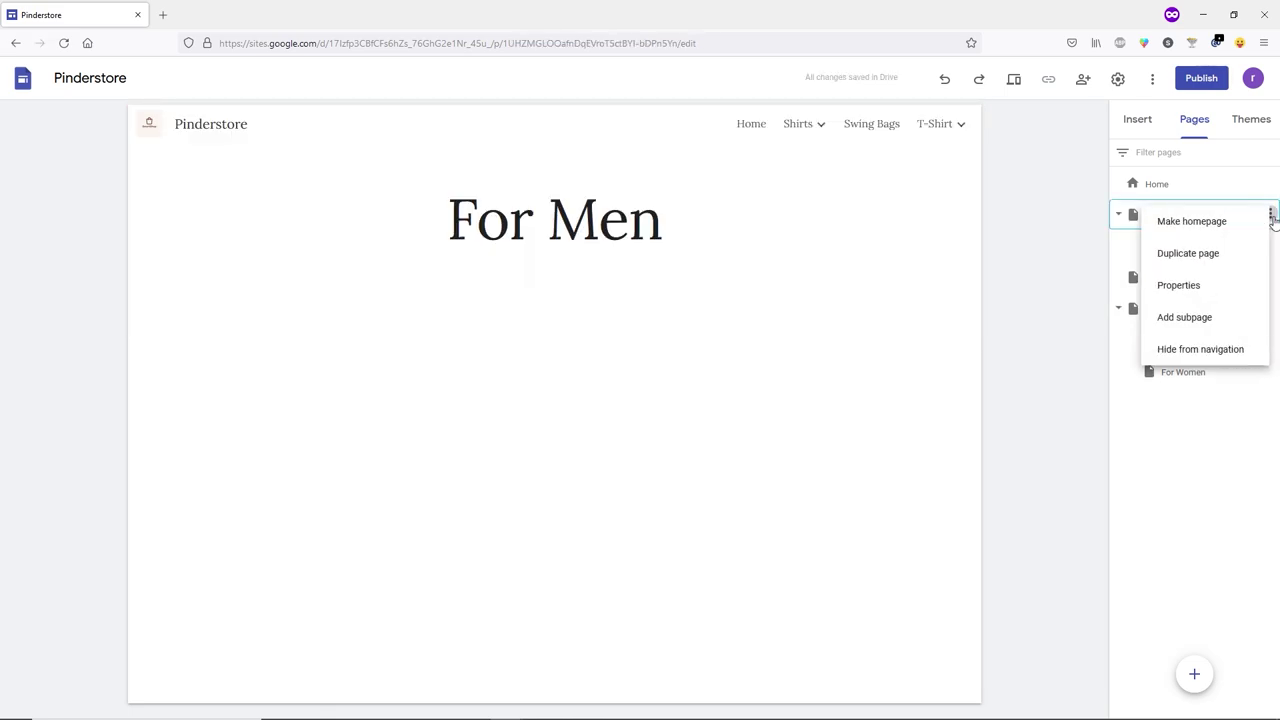
left_click(1198, 317)
type("For women")
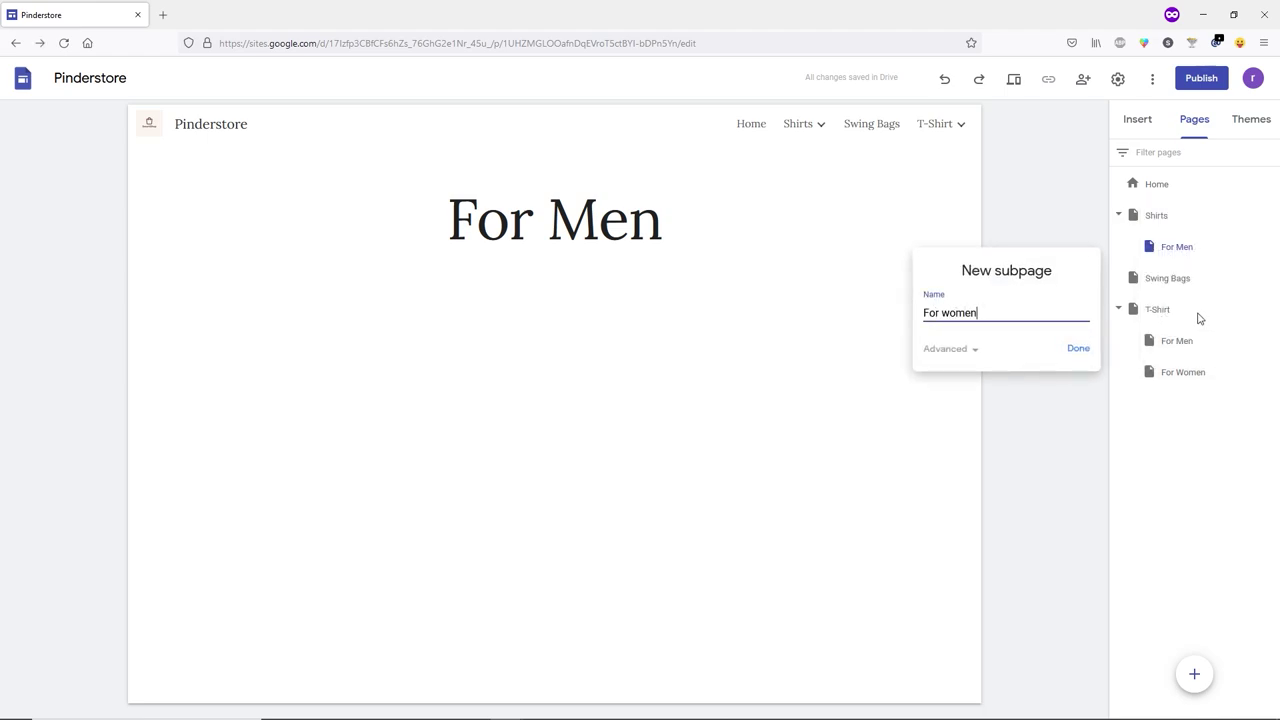
left_click(1074, 352)
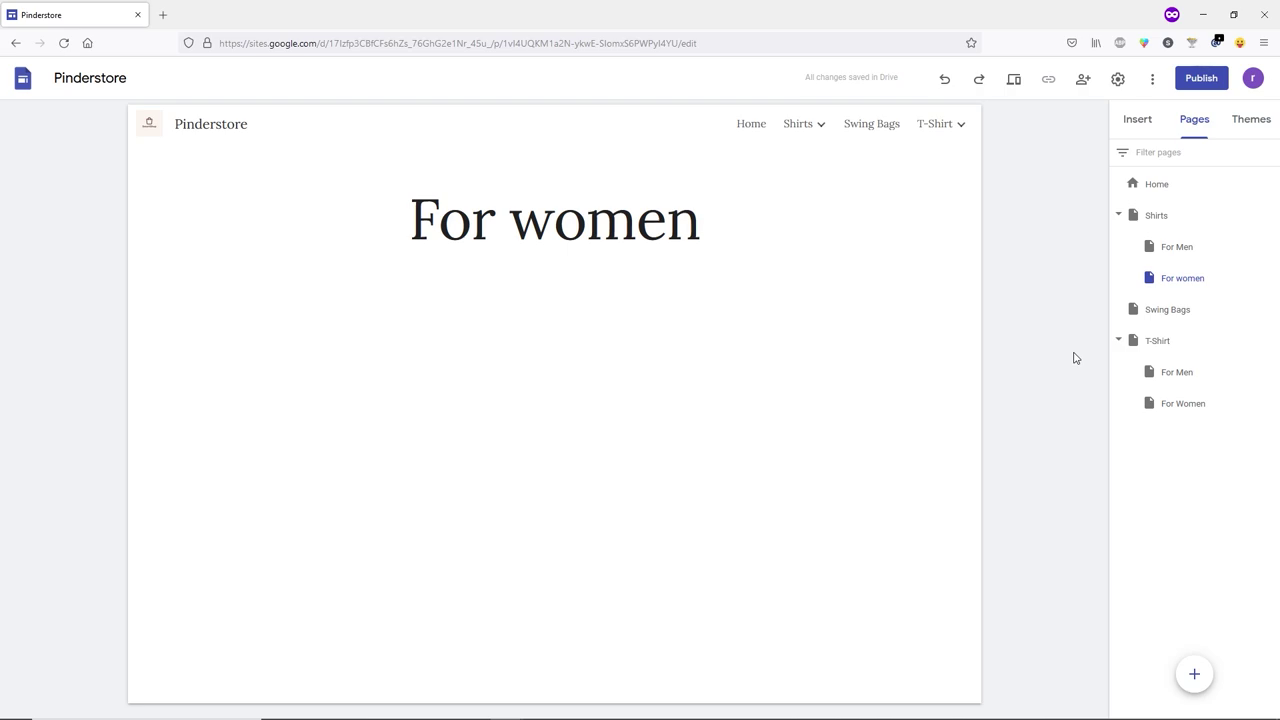
Step: Collapse the subpage groups and create a new page named 'Contact Us'
mouse_move(957, 126)
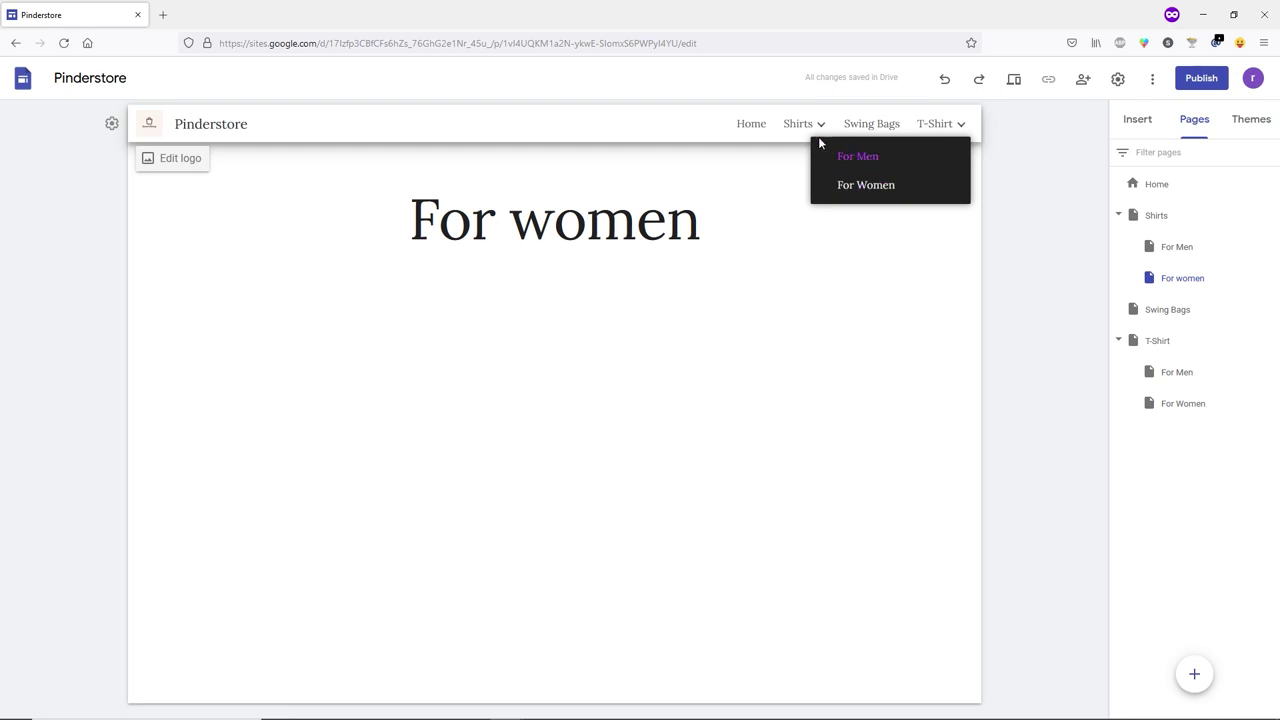
mouse_move(797, 160)
left_click(797, 187)
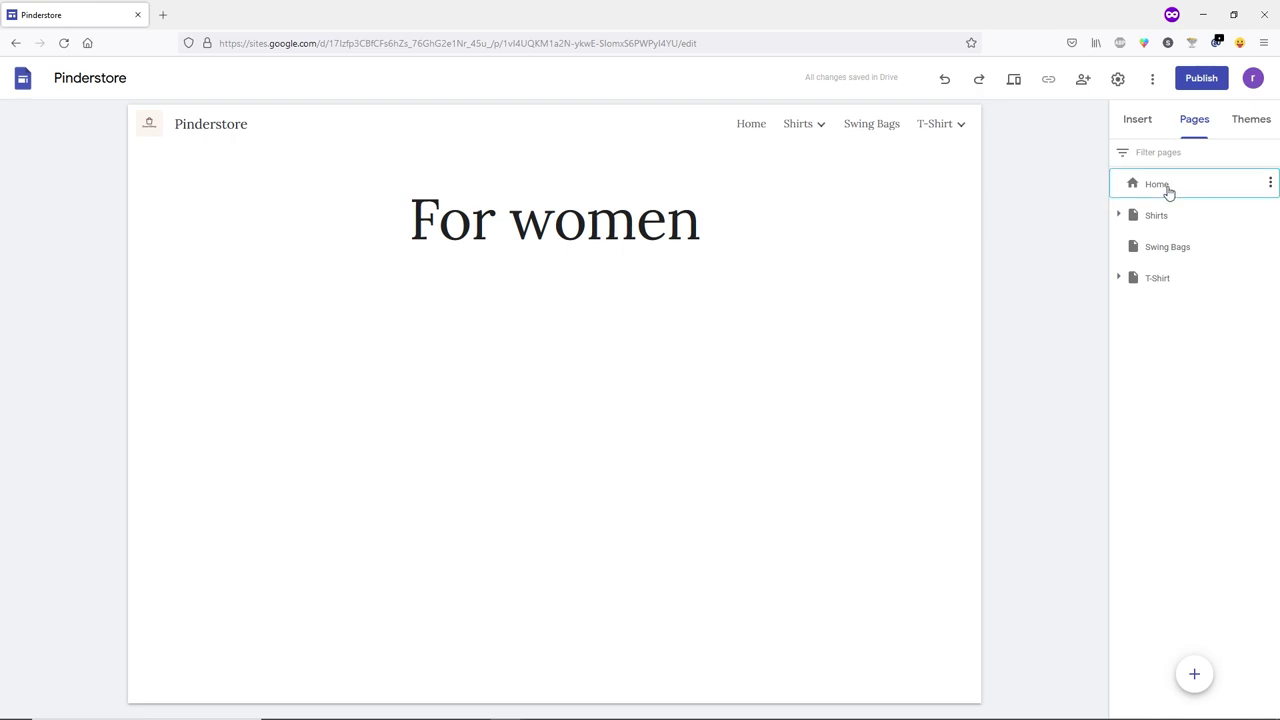
left_click(1195, 676)
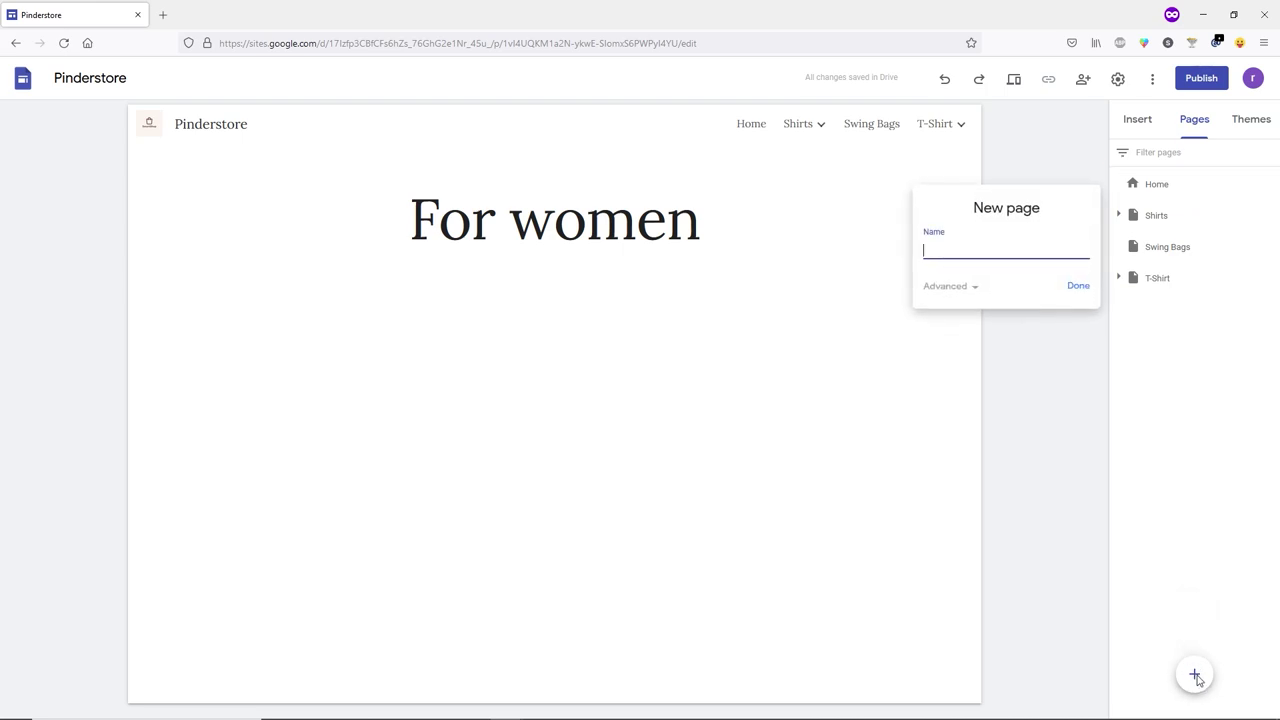
type("Contact Us")
left_click(1078, 287)
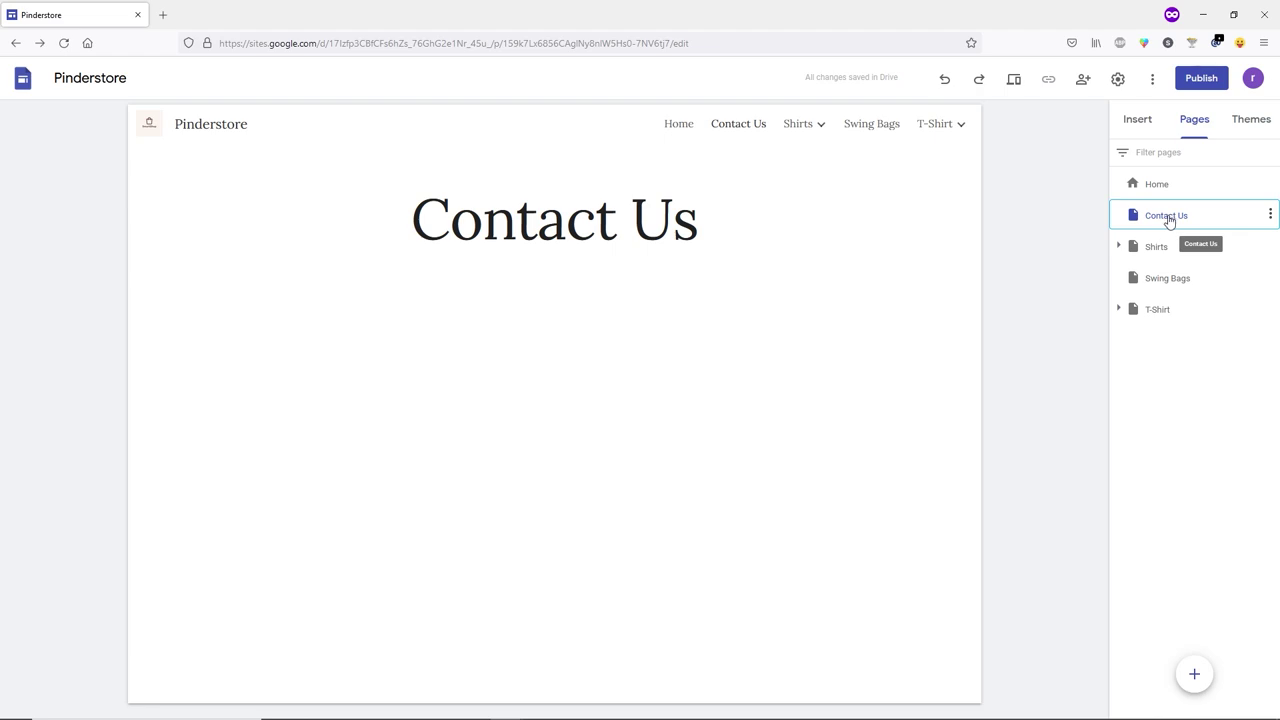
Step: Hide the Contact Us page from the site navigation
left_click(1271, 216)
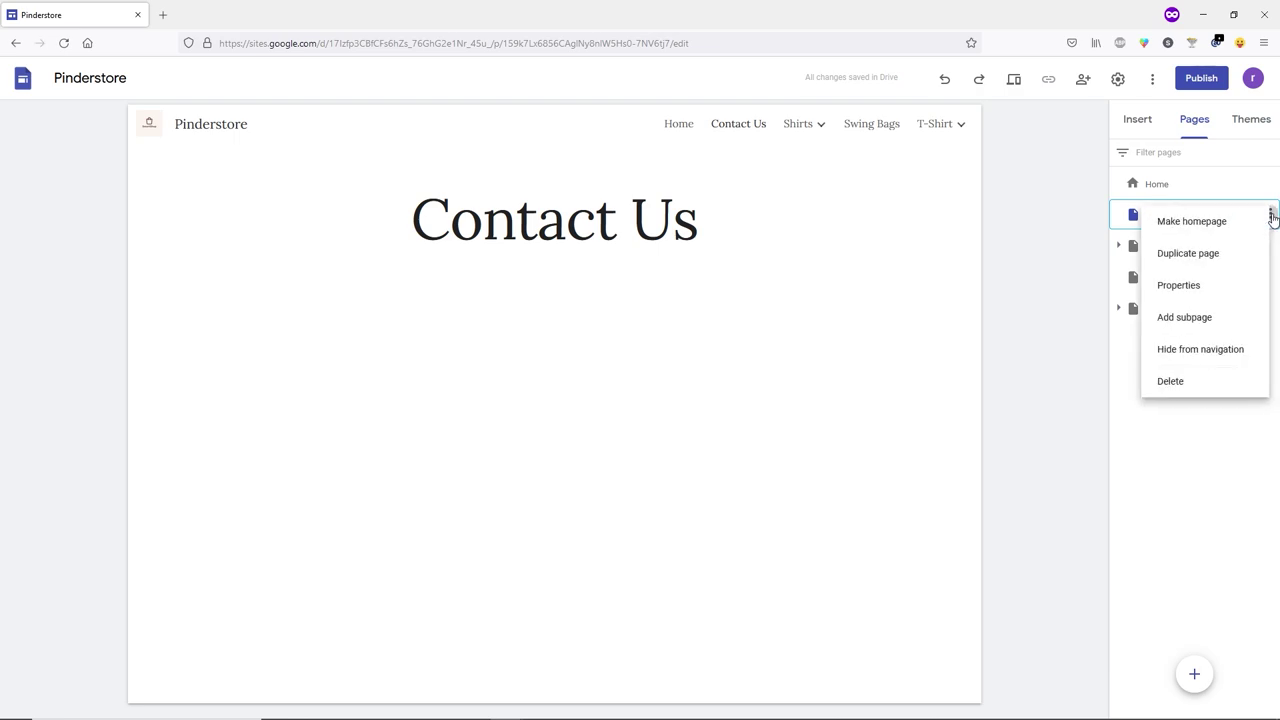
left_click(1220, 352)
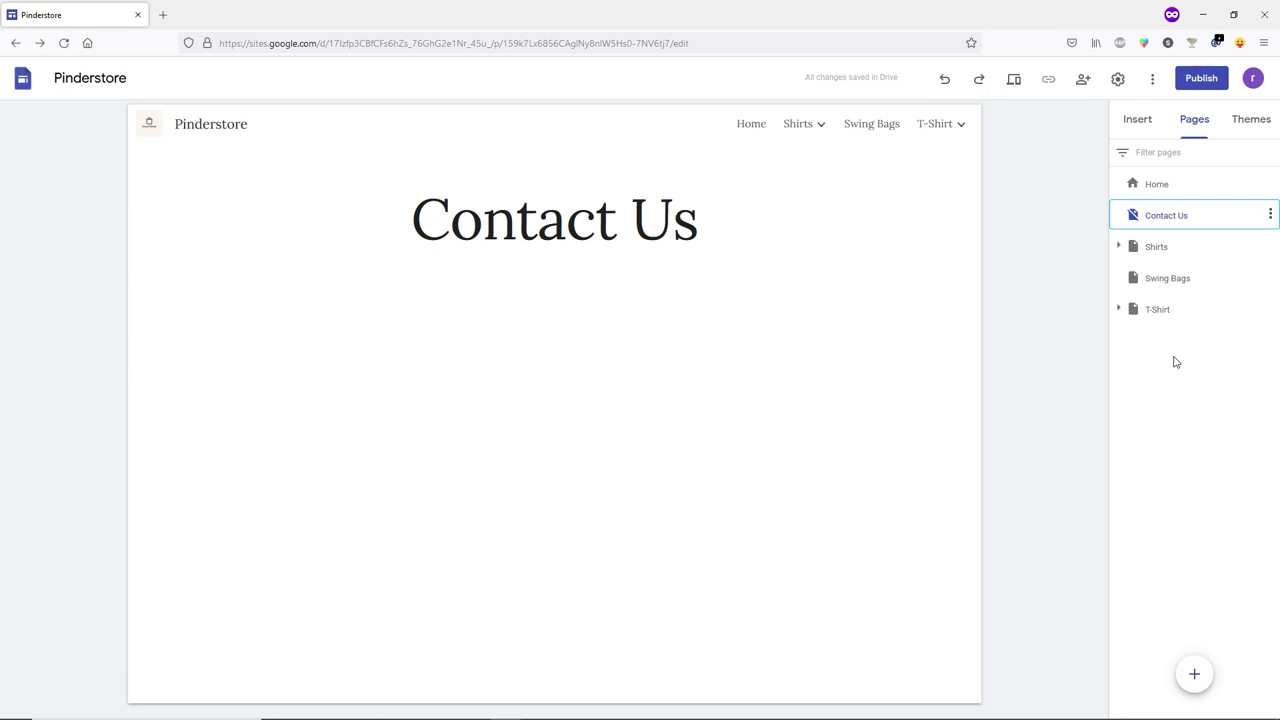
left_click(1157, 186)
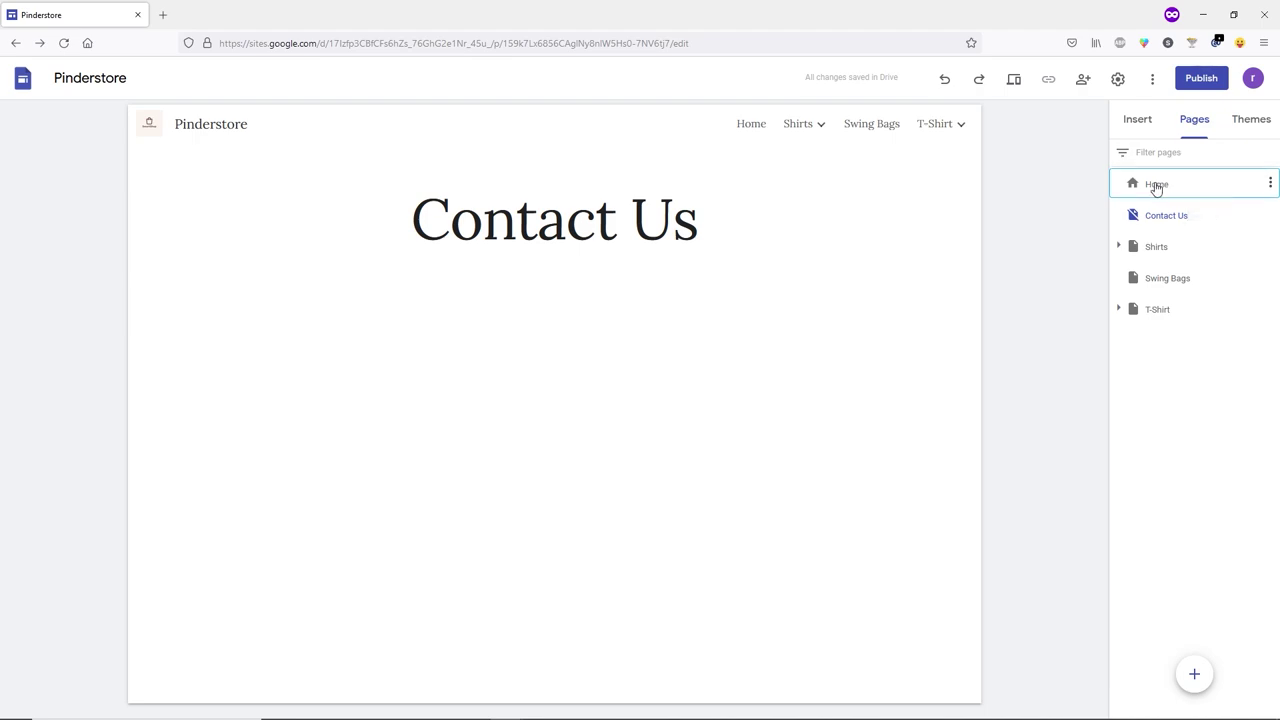
Step: Create a 'Privacy Policy' page and hide it from the site navigation
left_click(1195, 676)
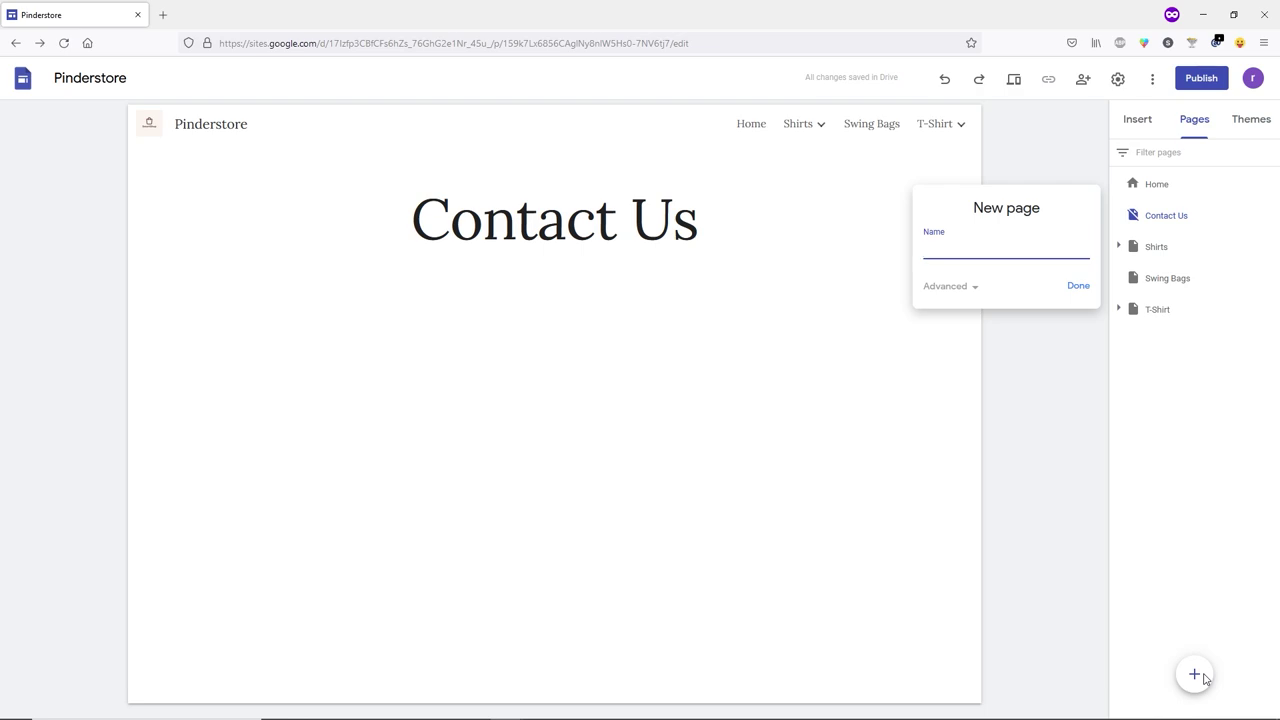
type("Privacy Policy")
left_click(1086, 290)
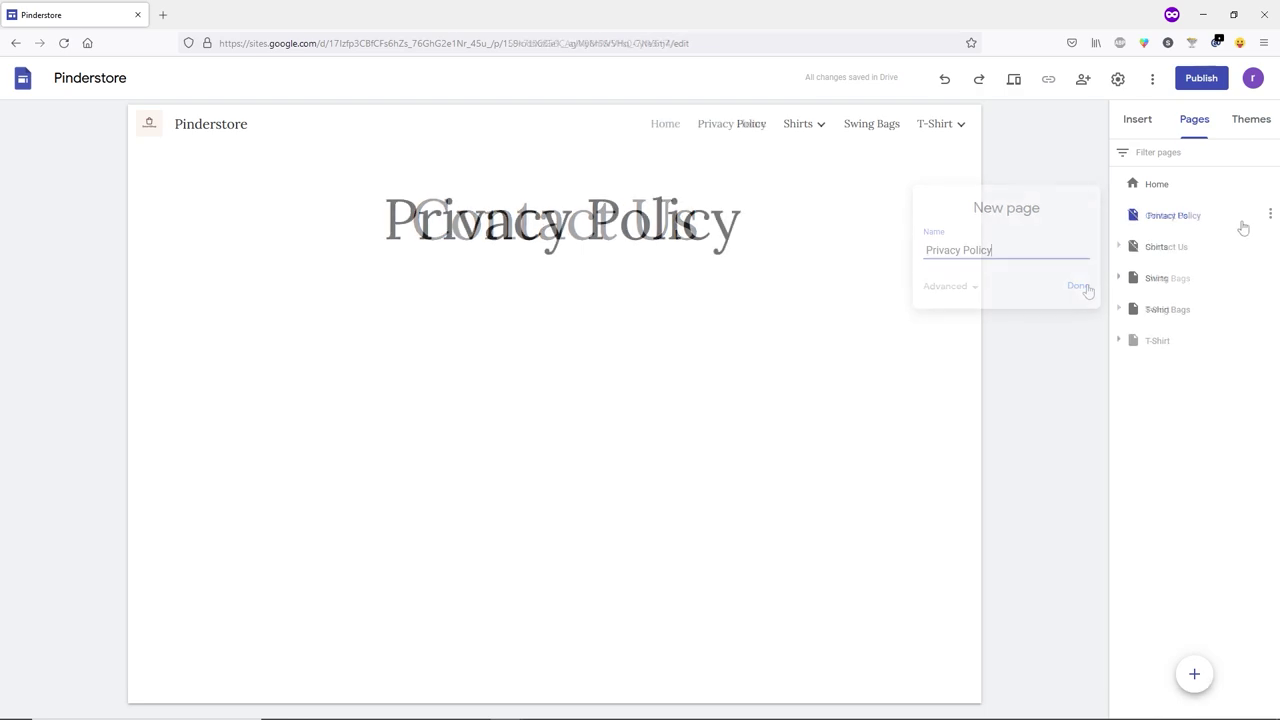
left_click(1270, 214)
left_click(1207, 355)
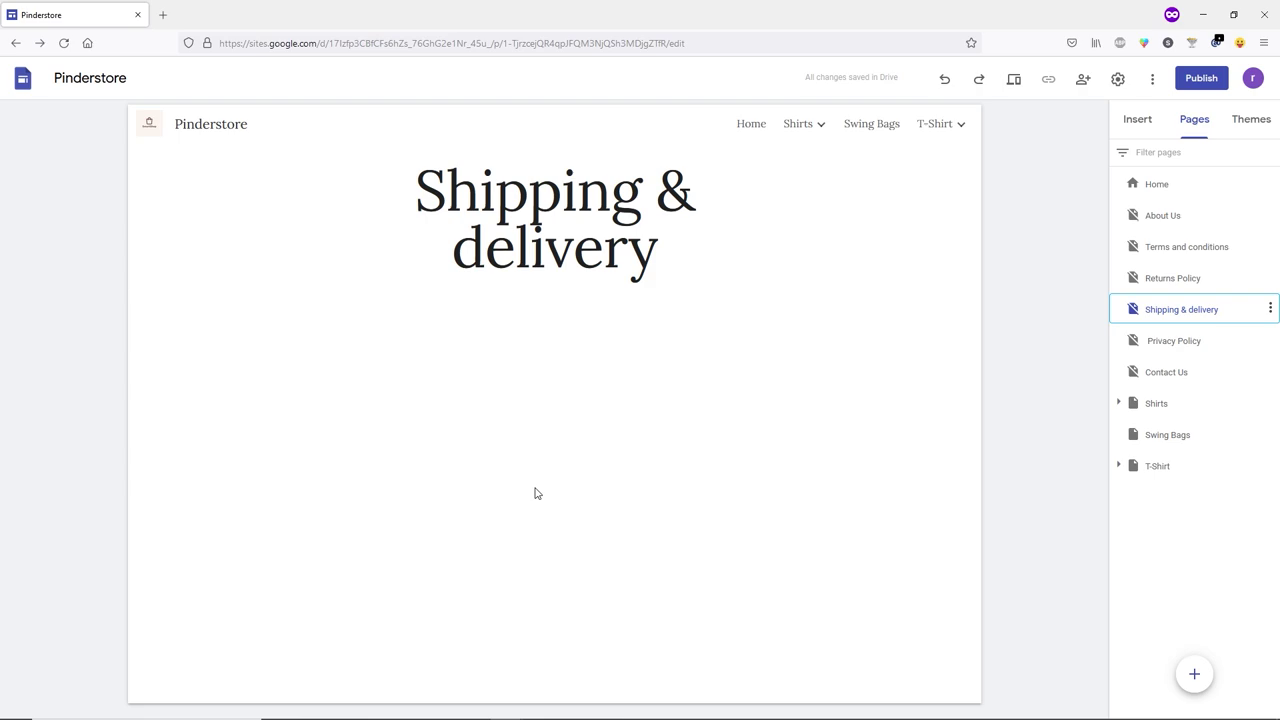
Step: Add a text box on Shipping & delivery and paste the shipping FAQ into it
left_click(1139, 127)
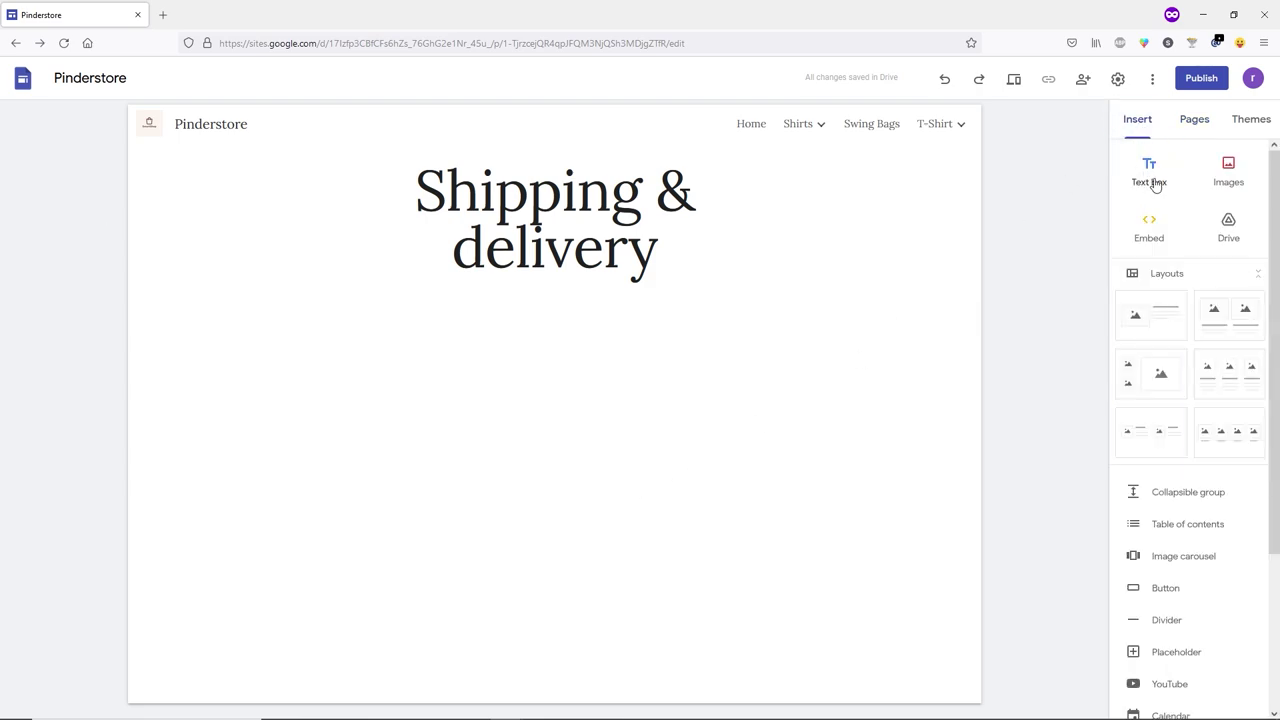
left_click(1151, 188)
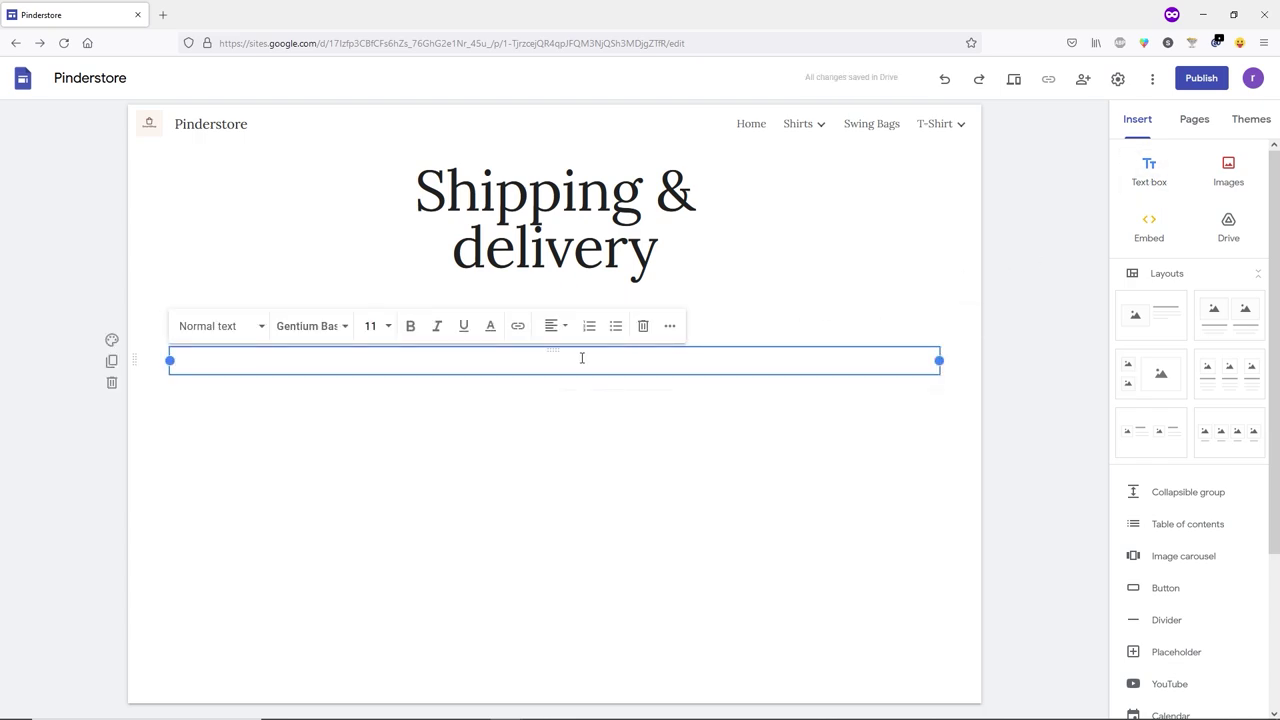
type("Nothing means more to us than bringing our customers great value and service. We will continue to grow to meet the needs of all our customers, delivering a service beyond all expectations. How do you ship packages? Packages to be delivered within the U.S. are shipped from our U.S. warehouse through USPS. Packages to be delivered to other countries are shipped from our warehouse in China by ePacket or EMS depending on the weight and size of the product. How long does shipping take? Shipping time varies by location. These are our estimates: Location\t*Estimated Shipping Time United States\t1-3 Business days Canada, Europe\t10-30 Business days Australia, New Zealand\t10-30 Business days Mexico, Central America, South America\t15-30 Business days *This doesn't include our 1 day processing time for shipping within the U.S. and 2-5 days processing time for shipping to other locations. Do you provide tracking information? Yes, once your order is shipped you will receive an email that contains your tracking information. If you have any other questions, please contact us and we will do our best to help you out.")
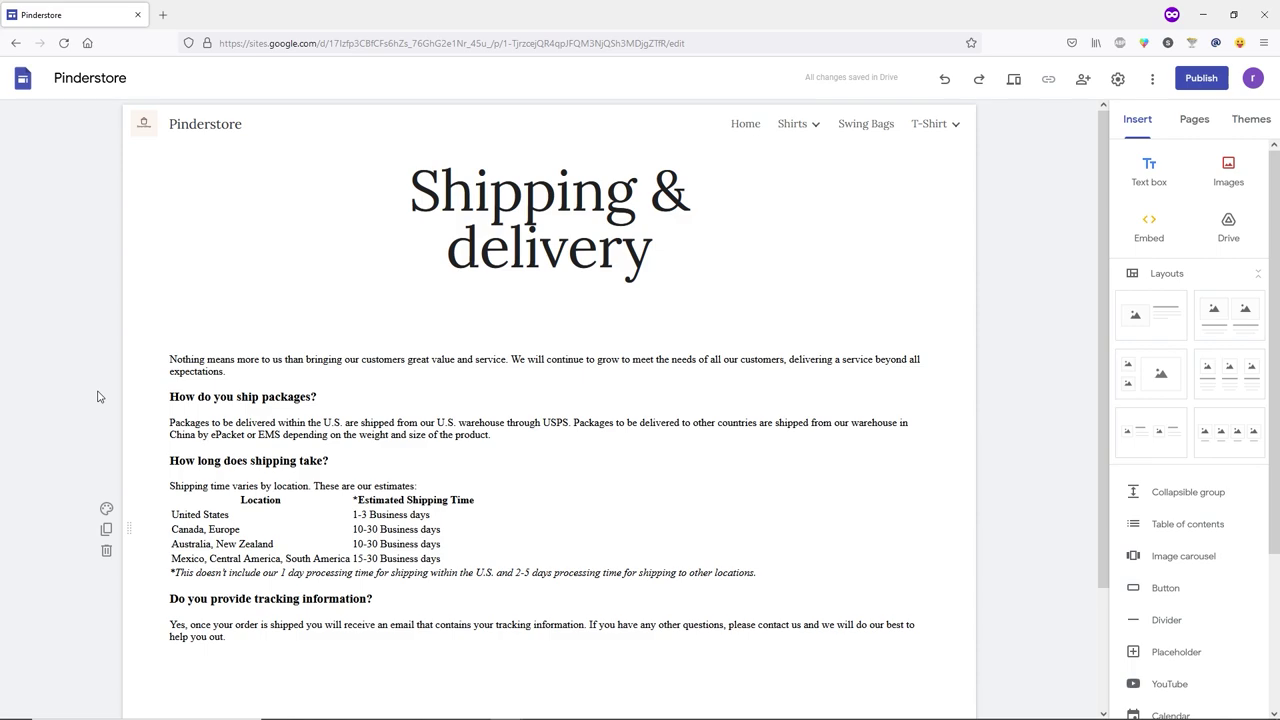
Step: Open Terms and conditions, add a text box, and paste the terms text
left_click(1203, 128)
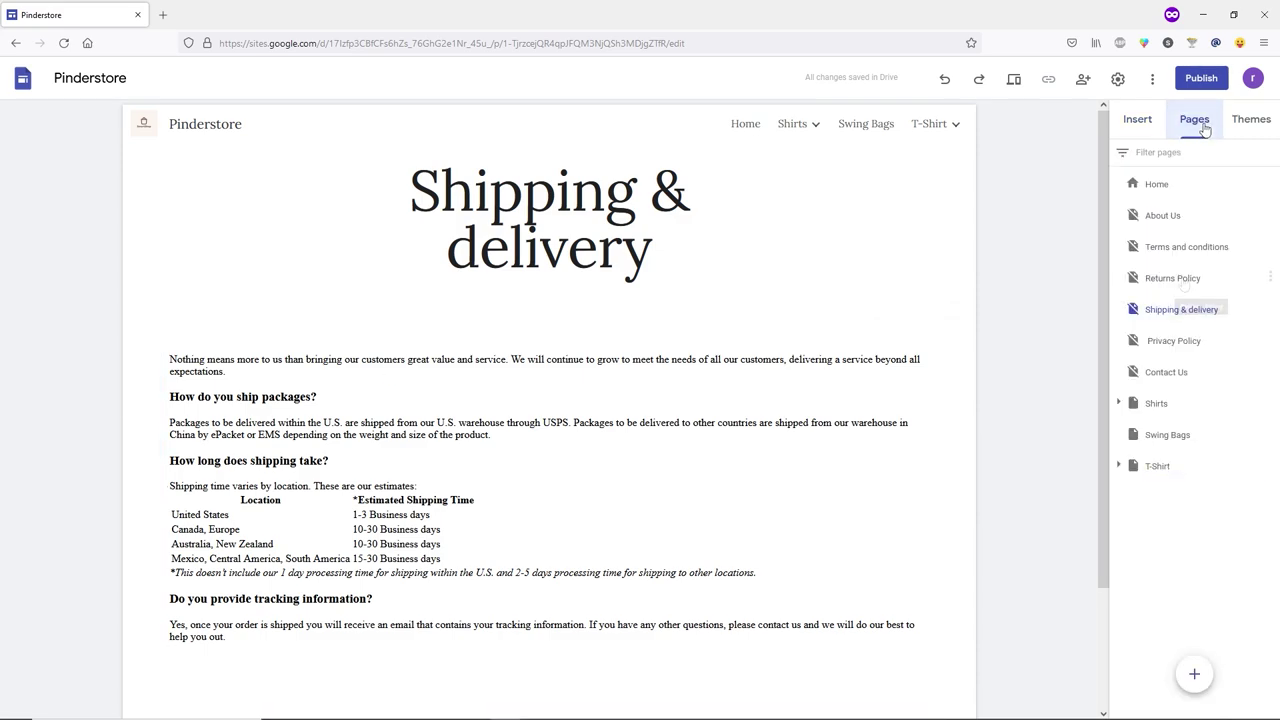
left_click(1187, 248)
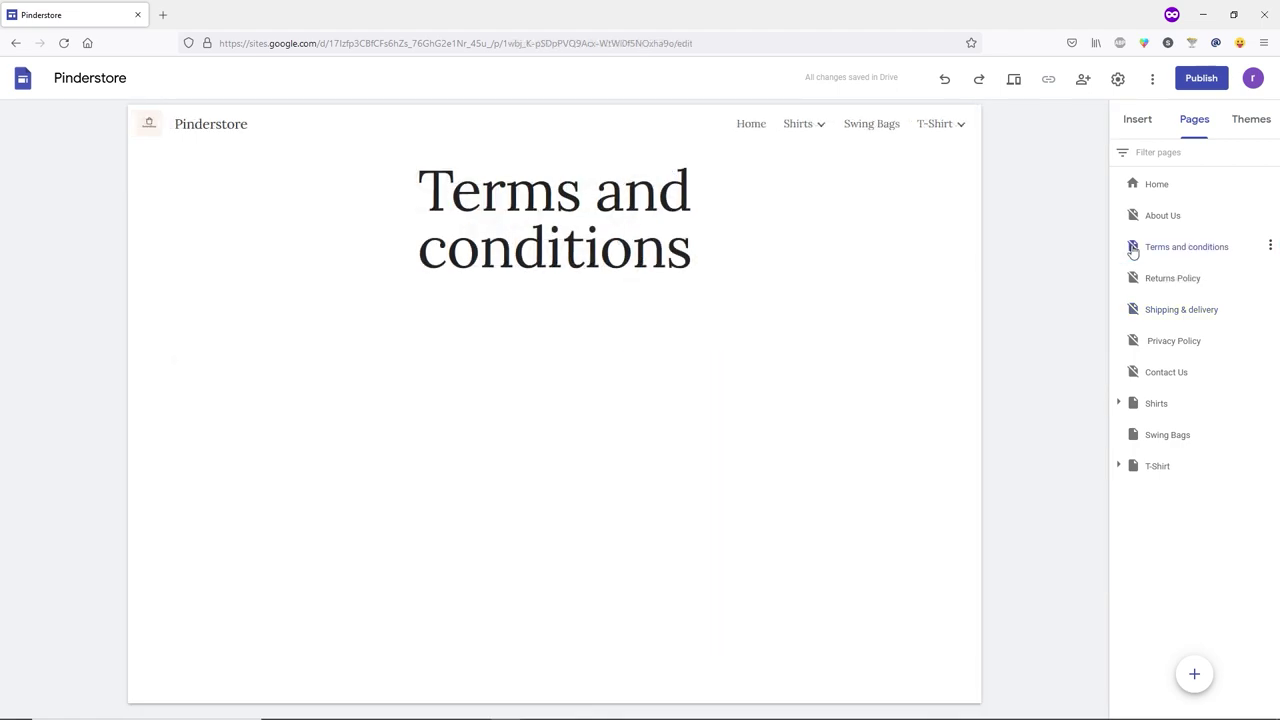
double_click(465, 378)
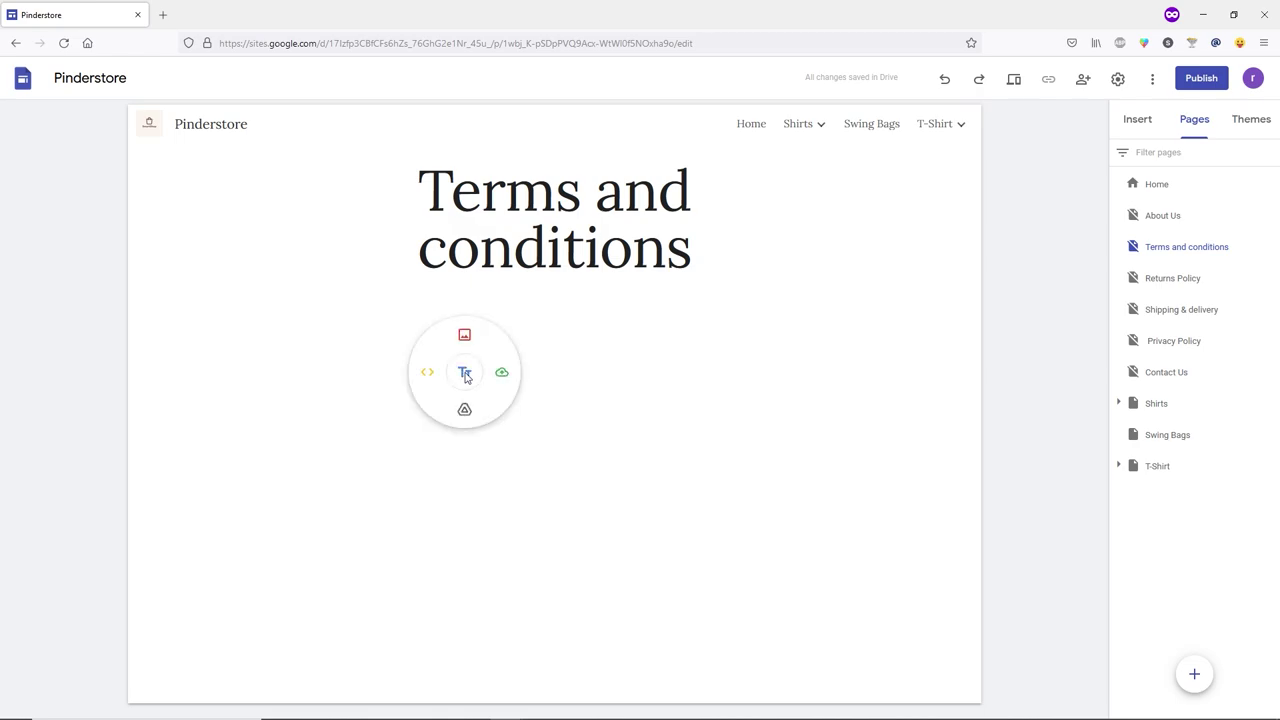
left_click(465, 375)
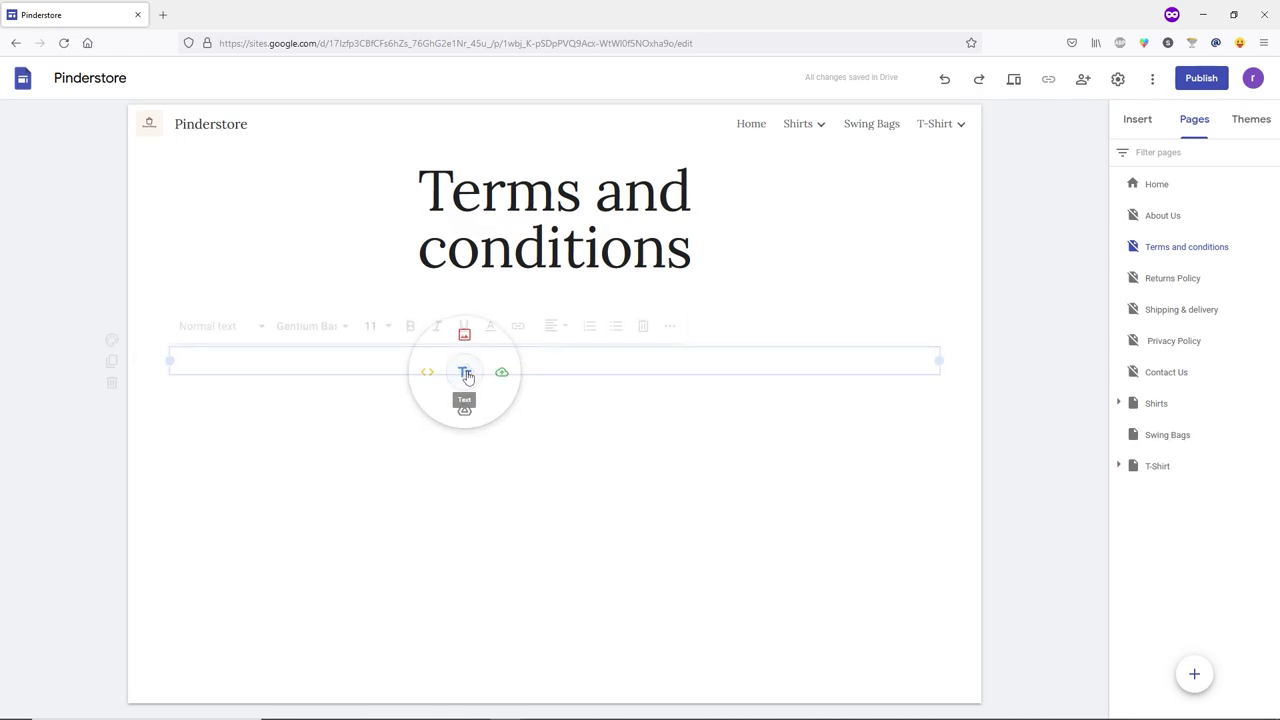
key("ctrl+v")
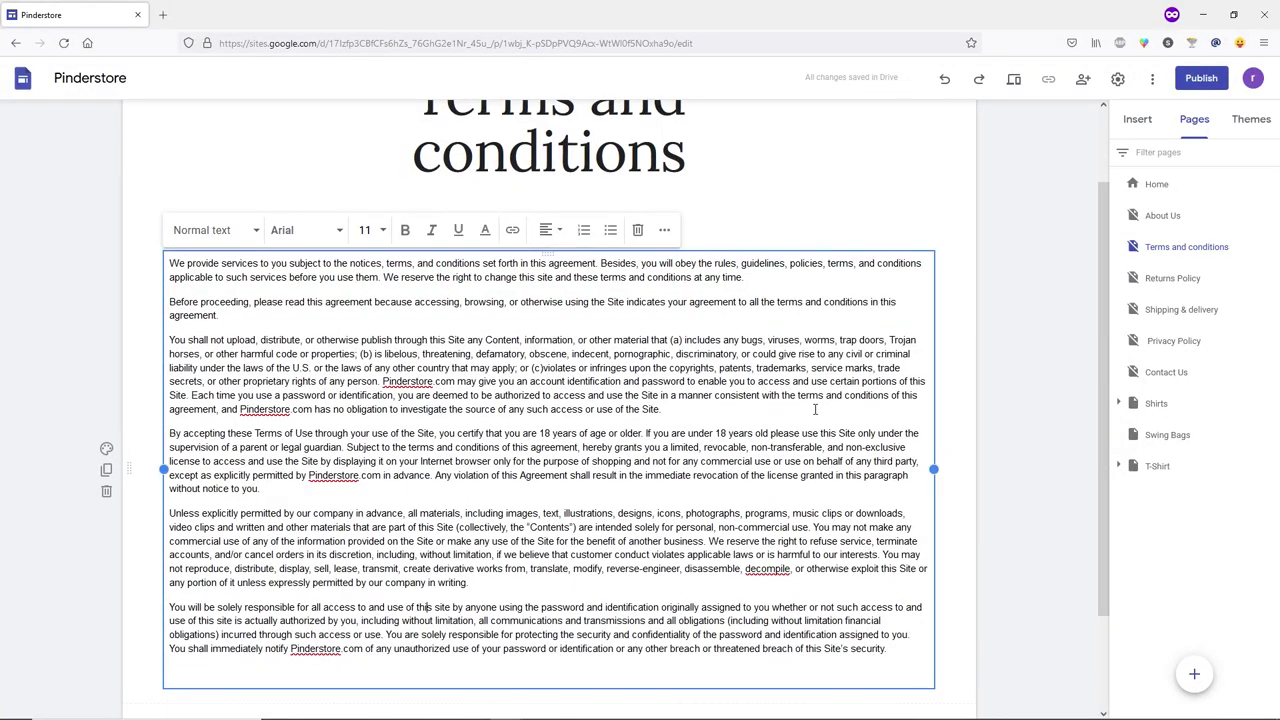
Step: Add a text box to Returns Policy with the pasted returns text, selecting the store's e-mail address
left_click(1150, 279)
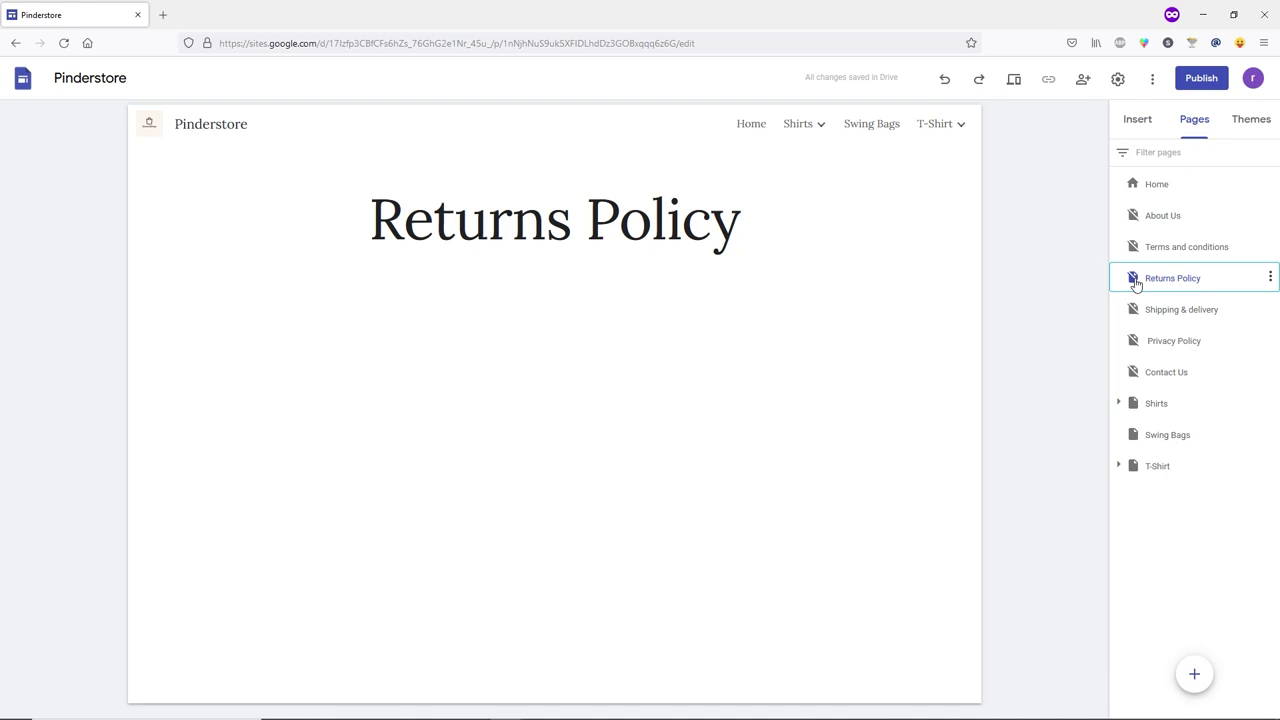
double_click(486, 380)
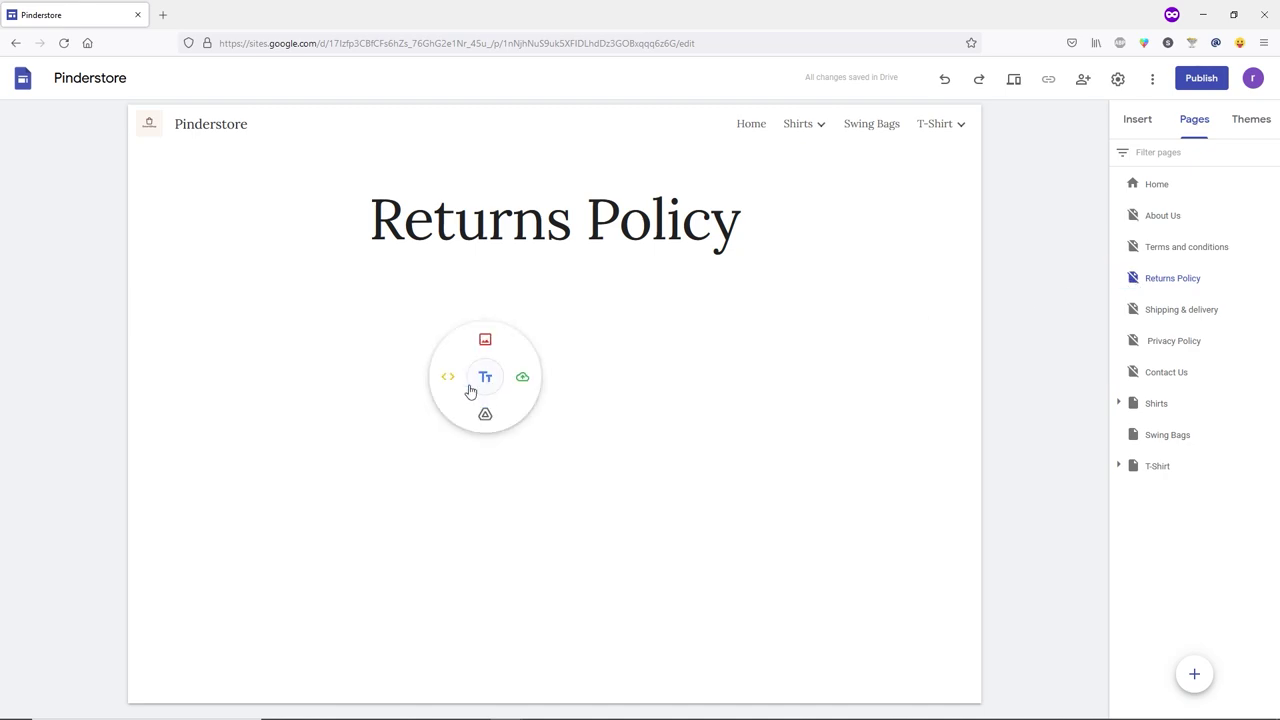
left_click(486, 378)
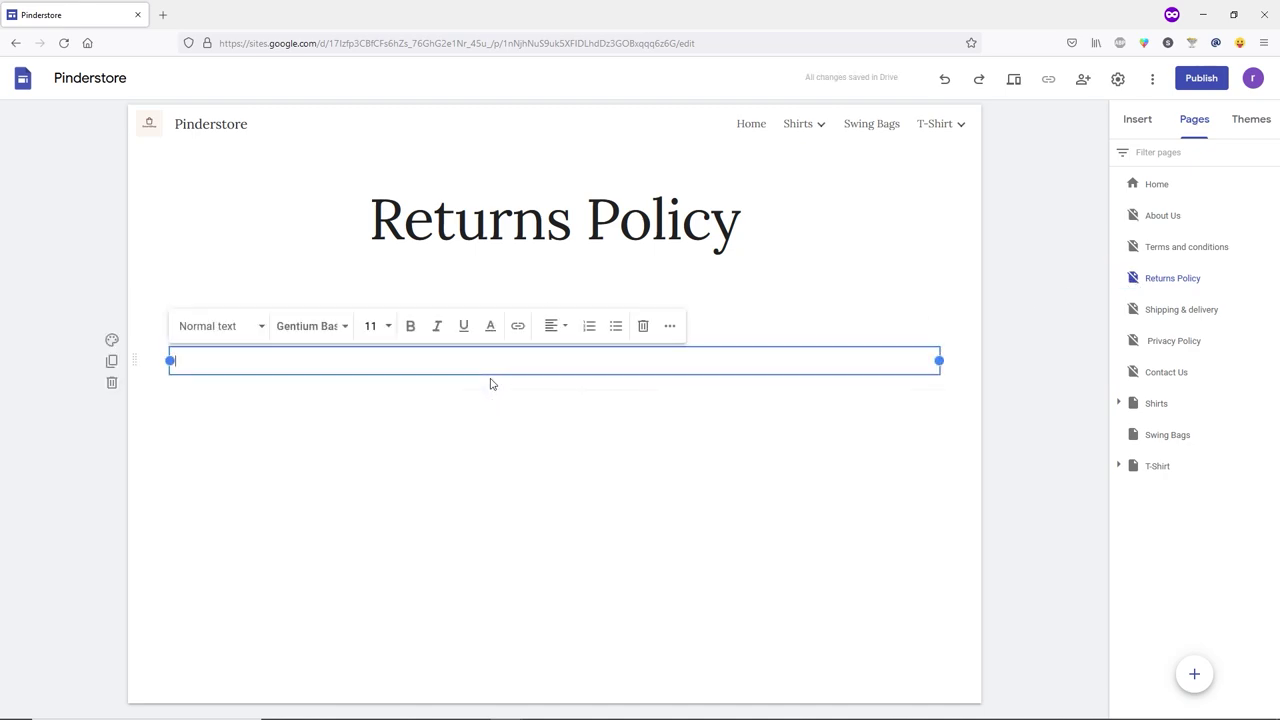
key("ctrl+v")
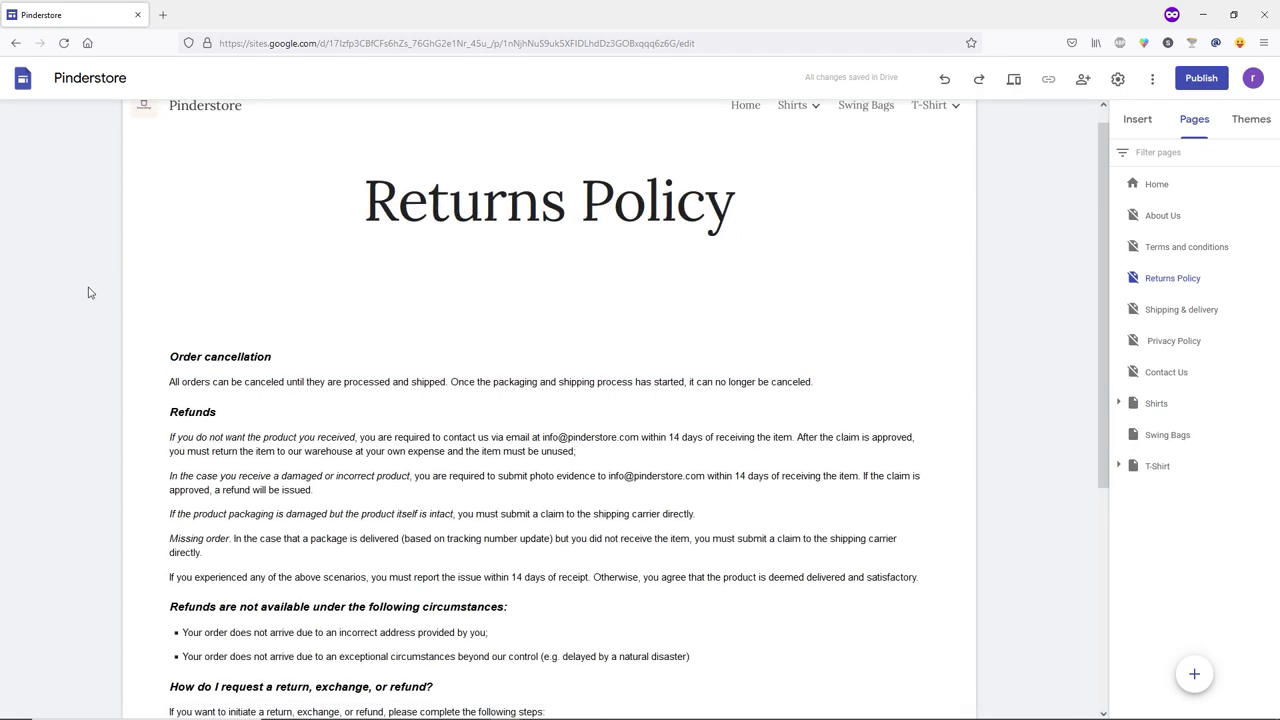
scroll(88, 303, "down", 1)
scroll(88, 303, "down", 1)
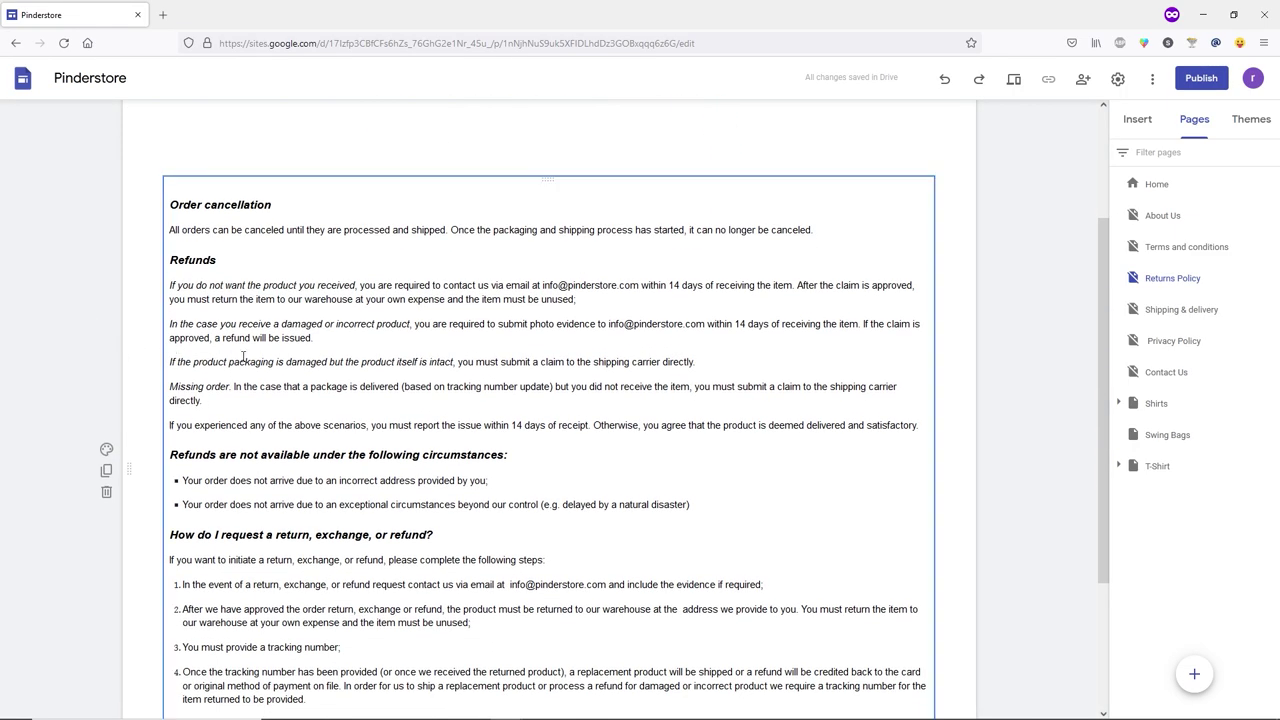
left_click_drag(609, 324, 706, 325)
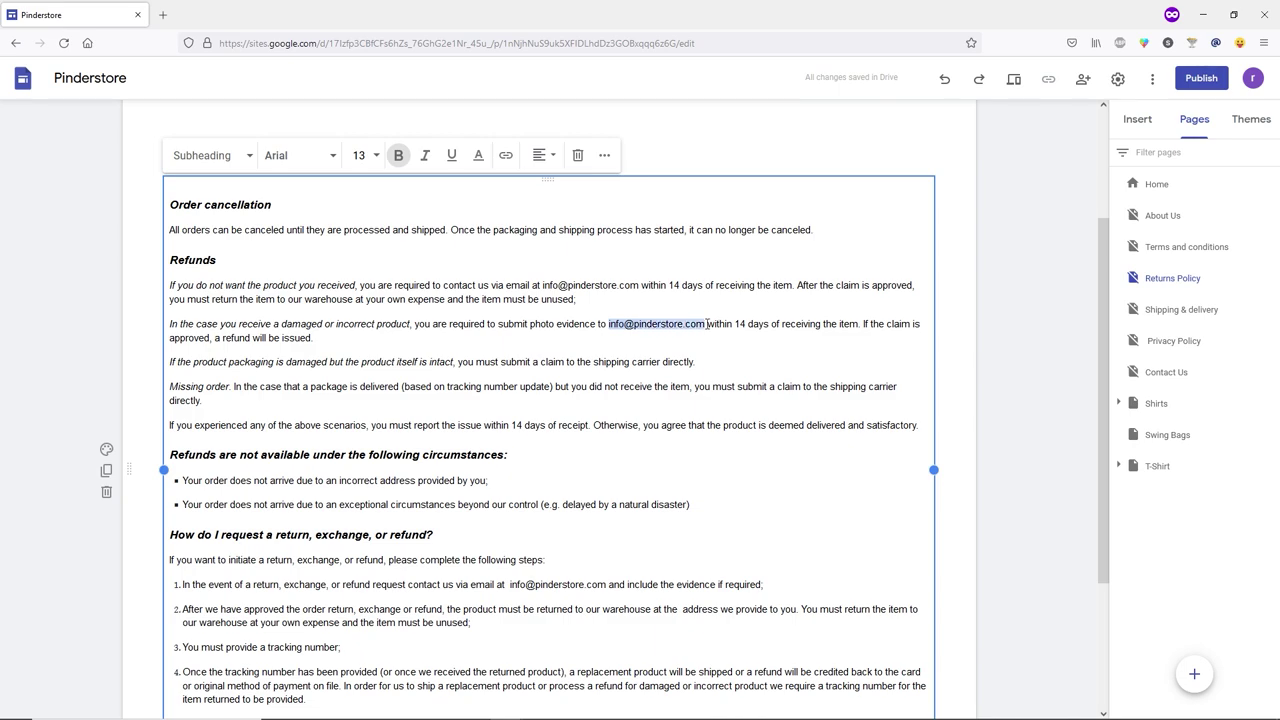
scroll(690, 331, "up", 2)
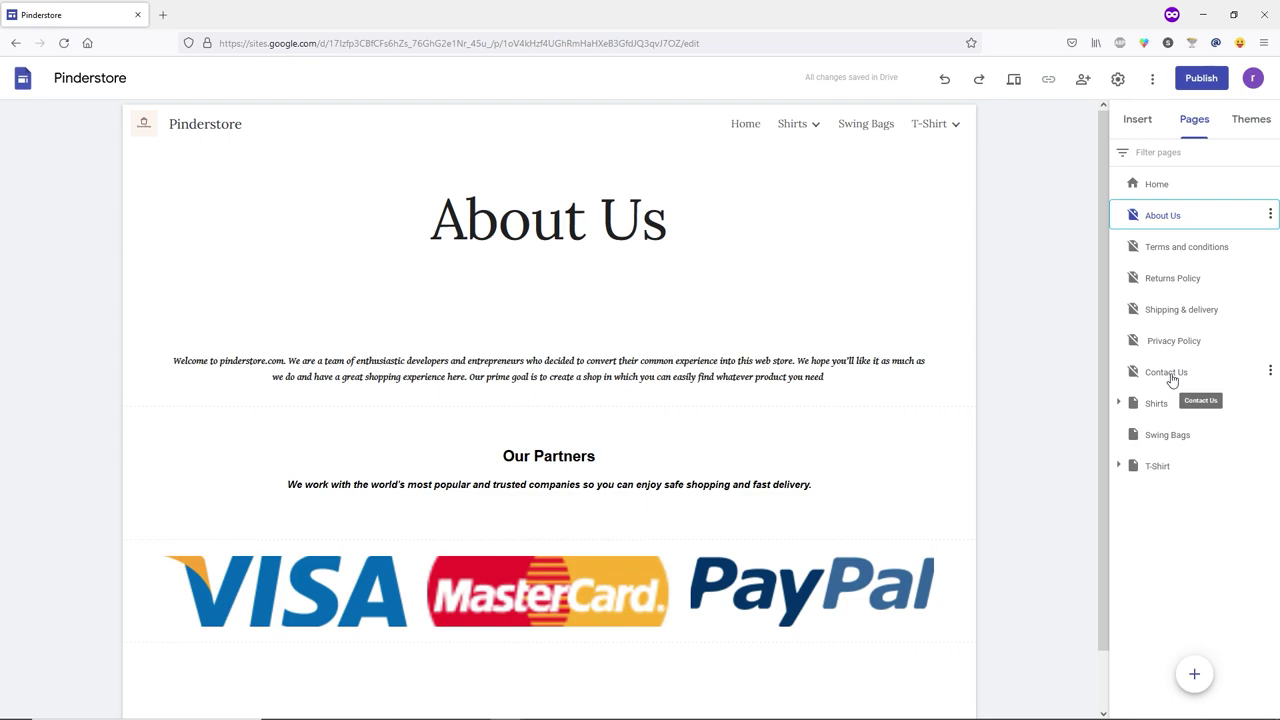
Step: Open the Contact Us page and scroll the Insert panel down to Forms
left_click(1134, 377)
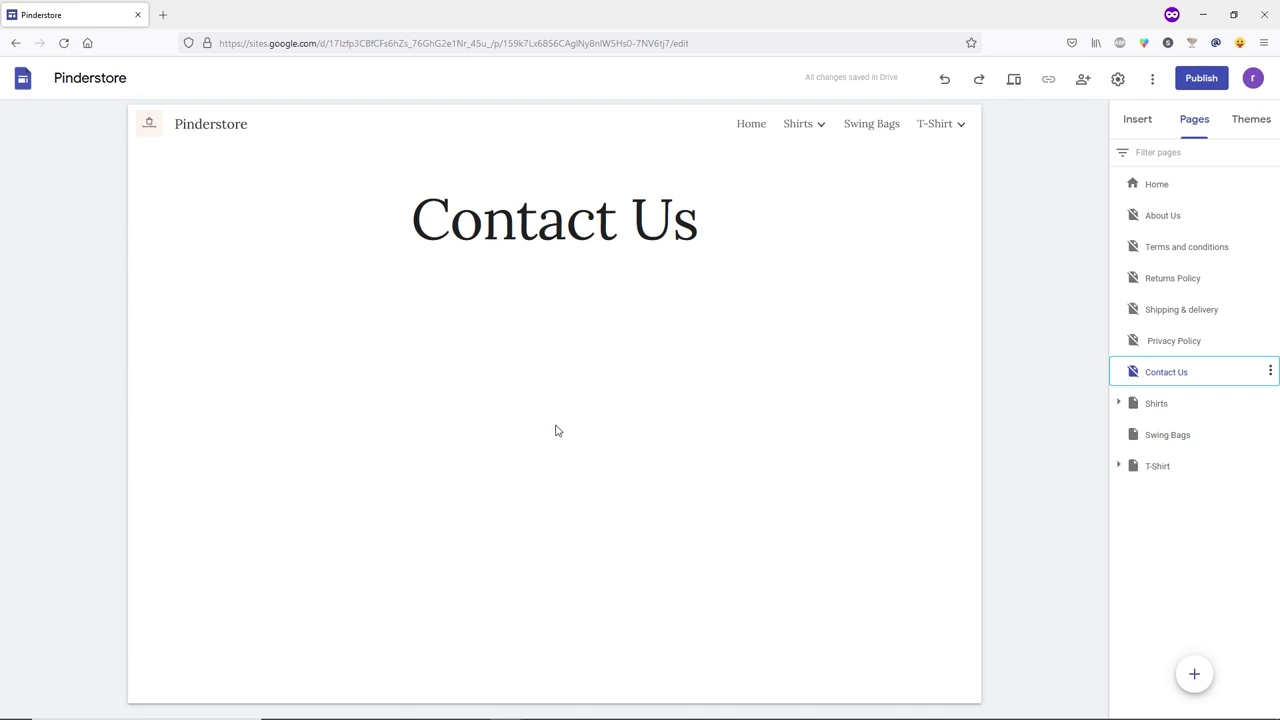
left_click(1137, 122)
scroll(1177, 380, "down", 2)
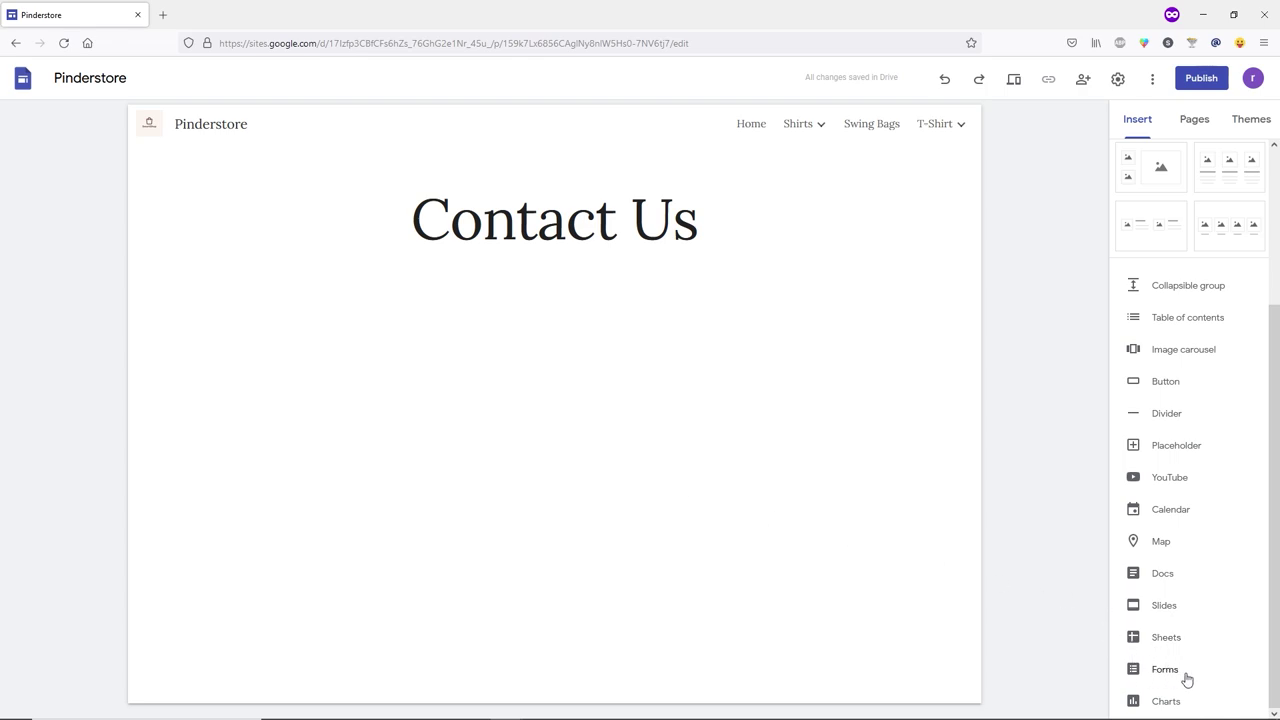
Step: In a new Firefox tab, reach the Google Forms start page from the search results
key("ctrl+t")
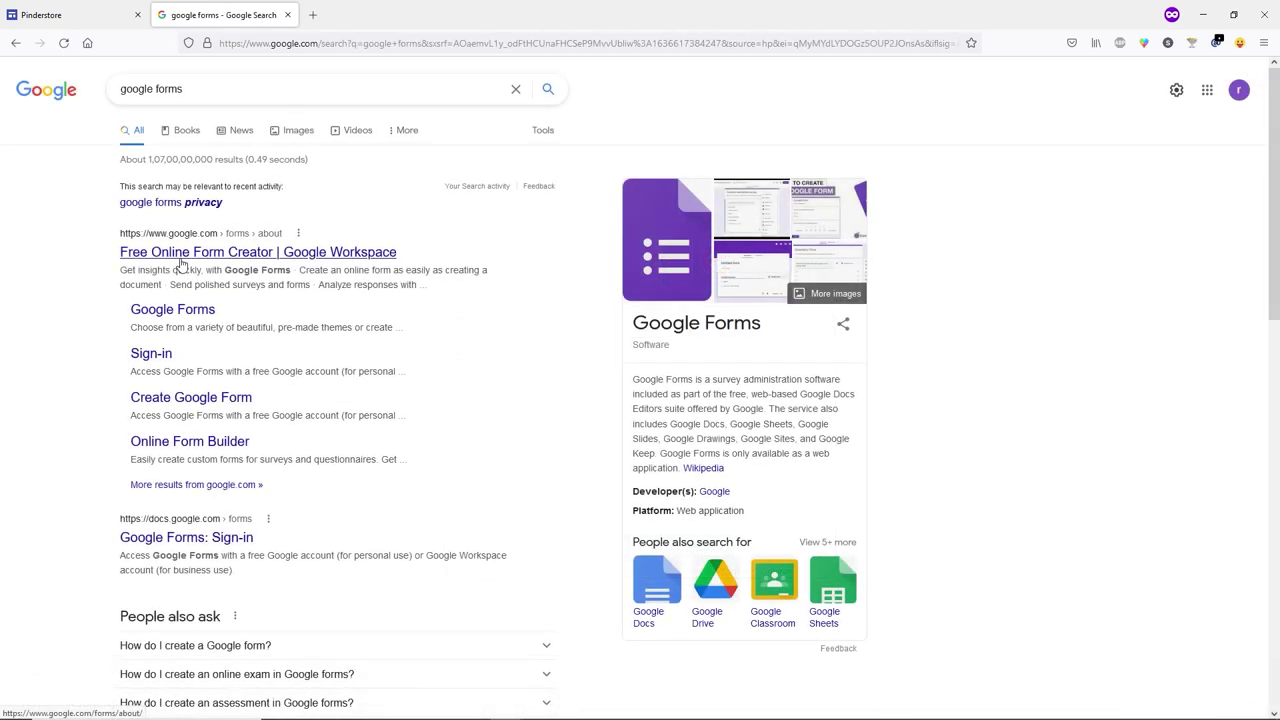
left_click(182, 258)
left_click(1000, 79)
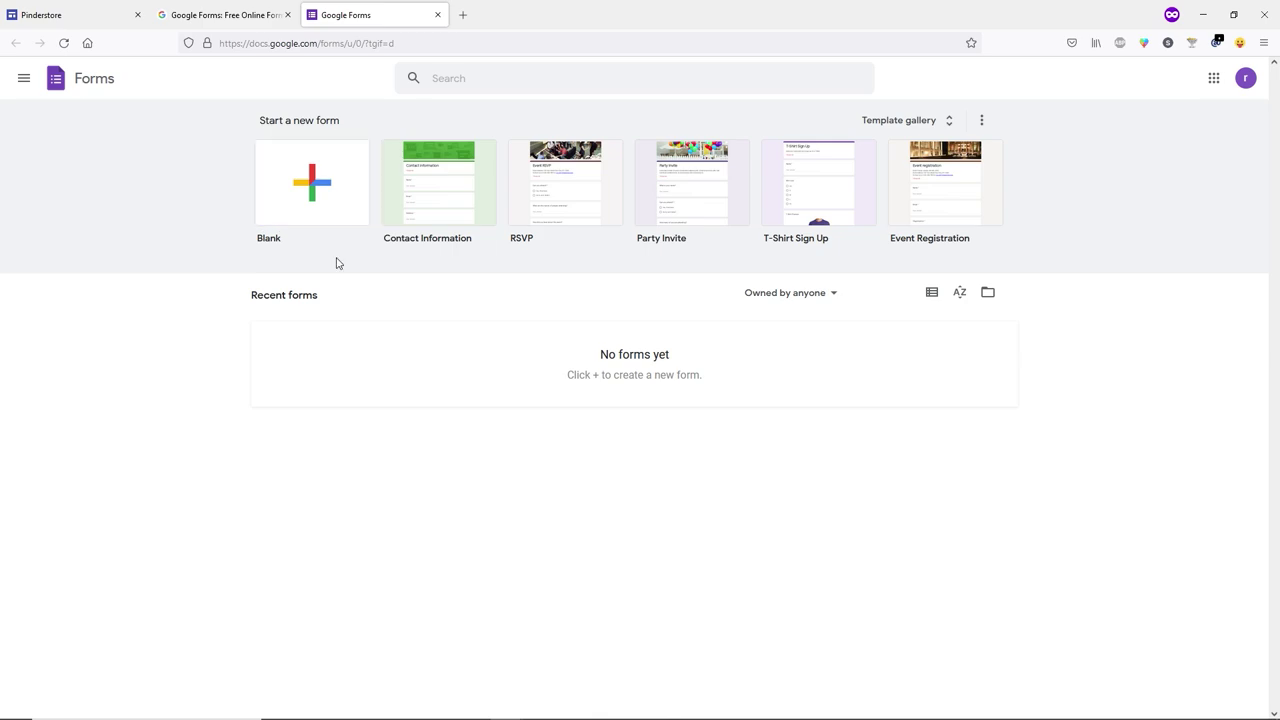
Step: Start a form from the Contact Information template and delete the Phone number question
left_click(422, 212)
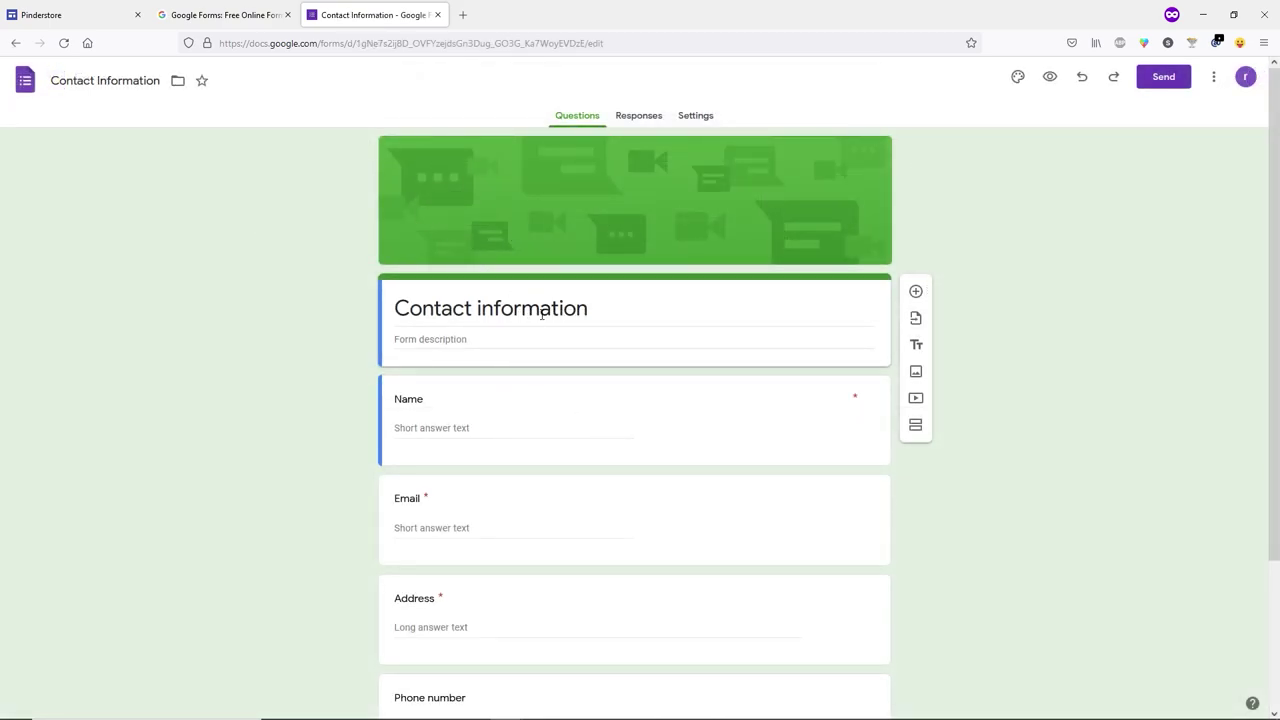
scroll(551, 394, "down", 3)
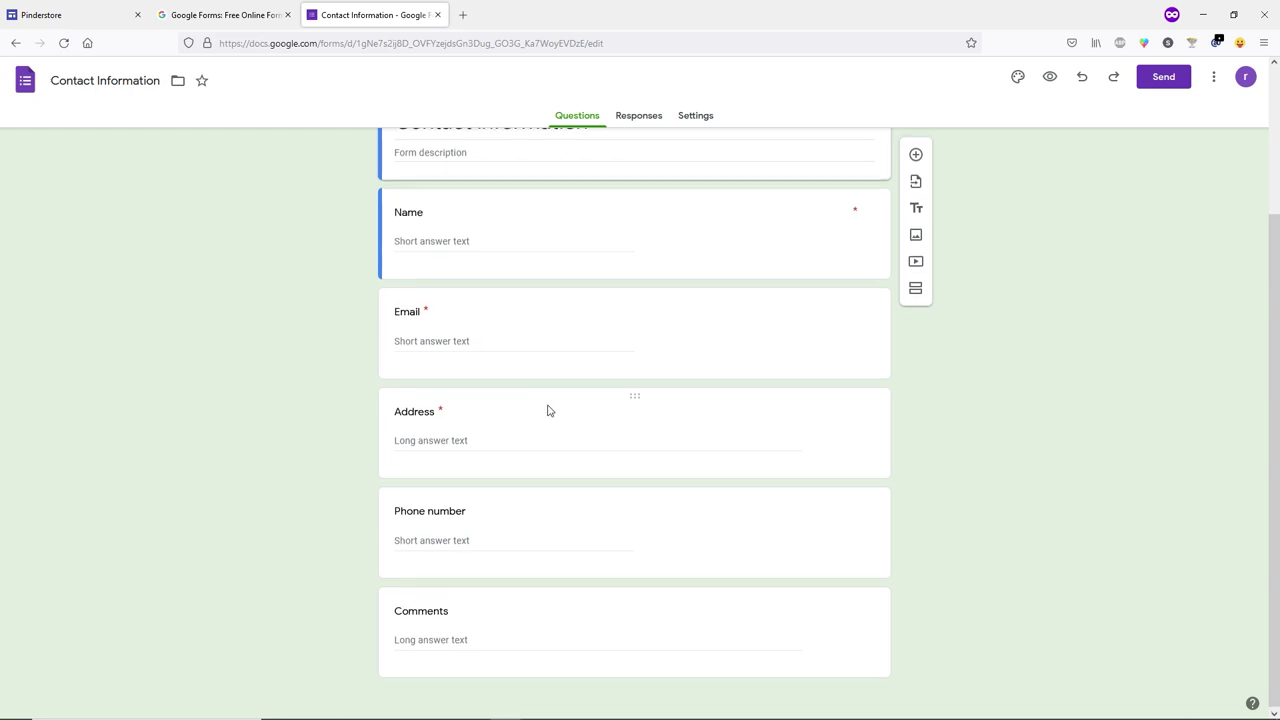
scroll(548, 410, "up", 3)
left_click(625, 418)
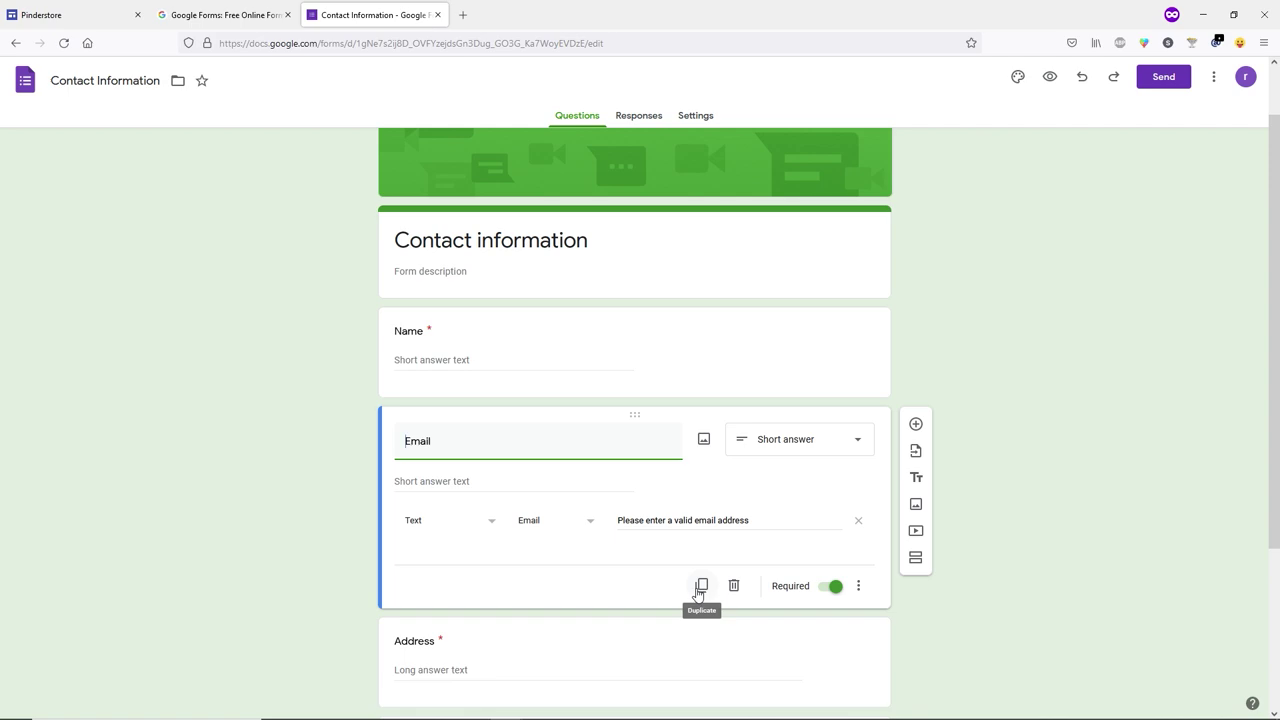
scroll(629, 420, "down", 3)
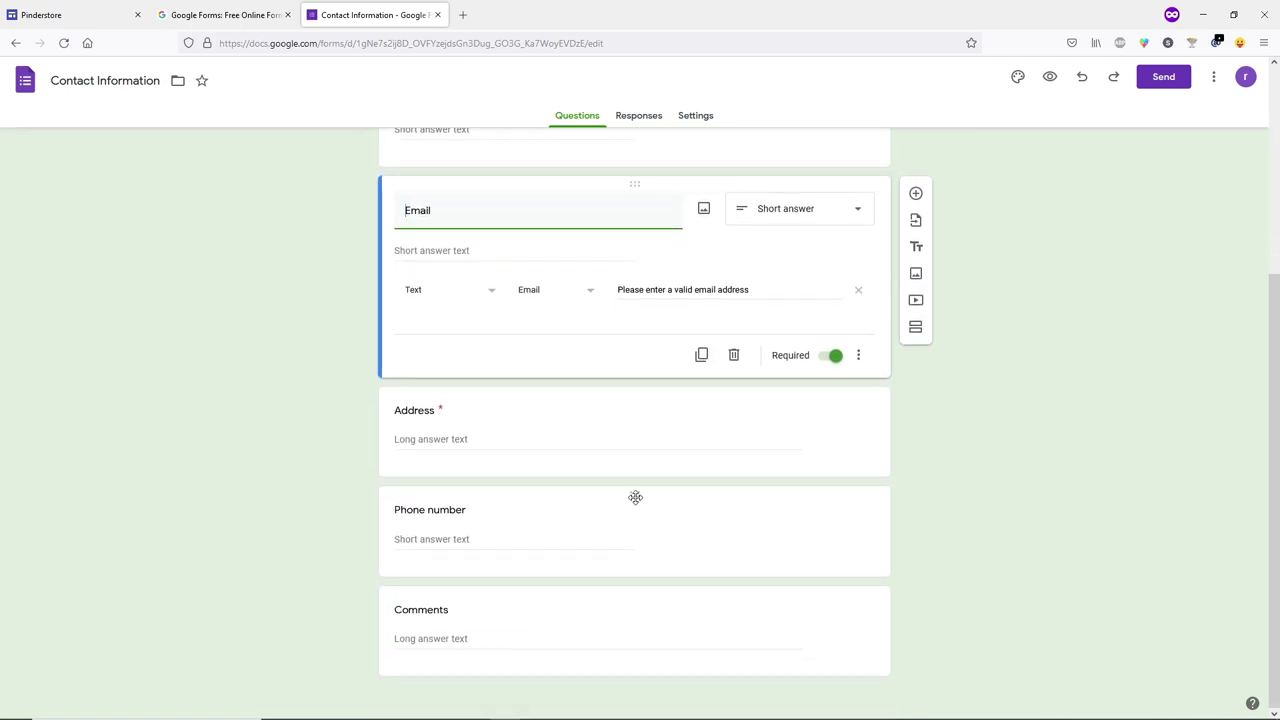
left_click(635, 497)
left_click(734, 557)
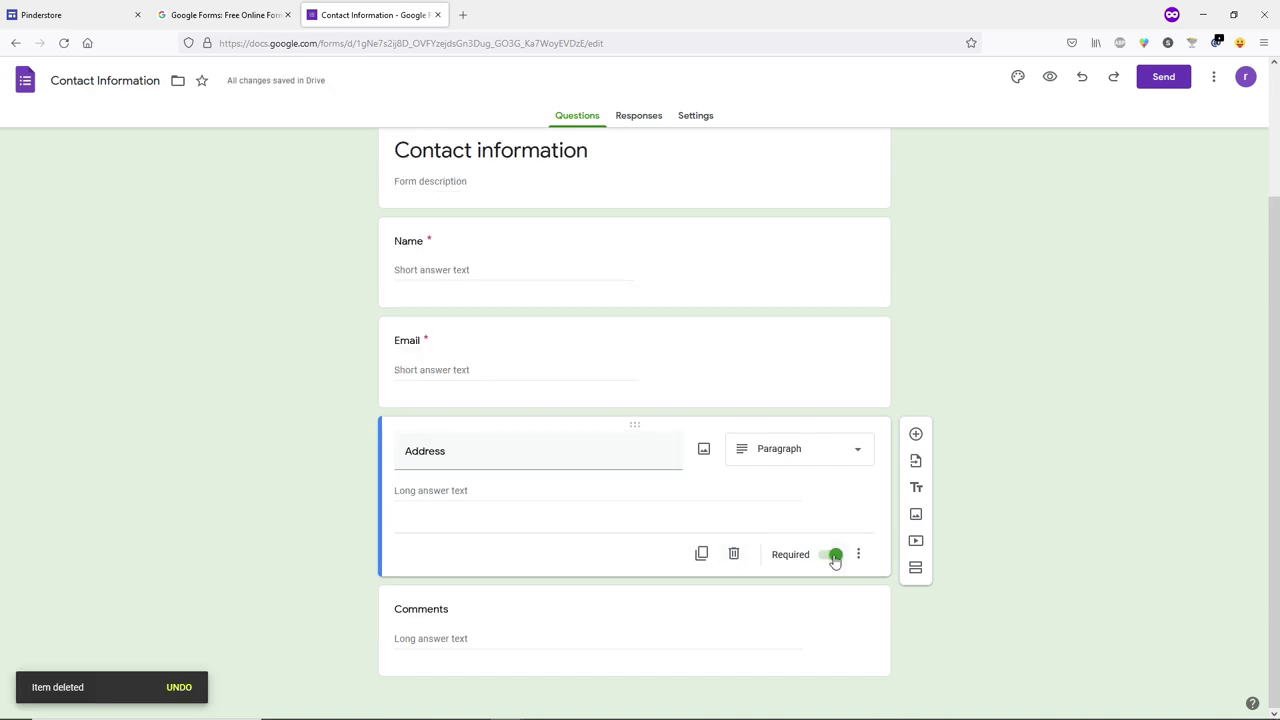
Step: Make the Comments question required and delete the Address question
left_click(634, 330)
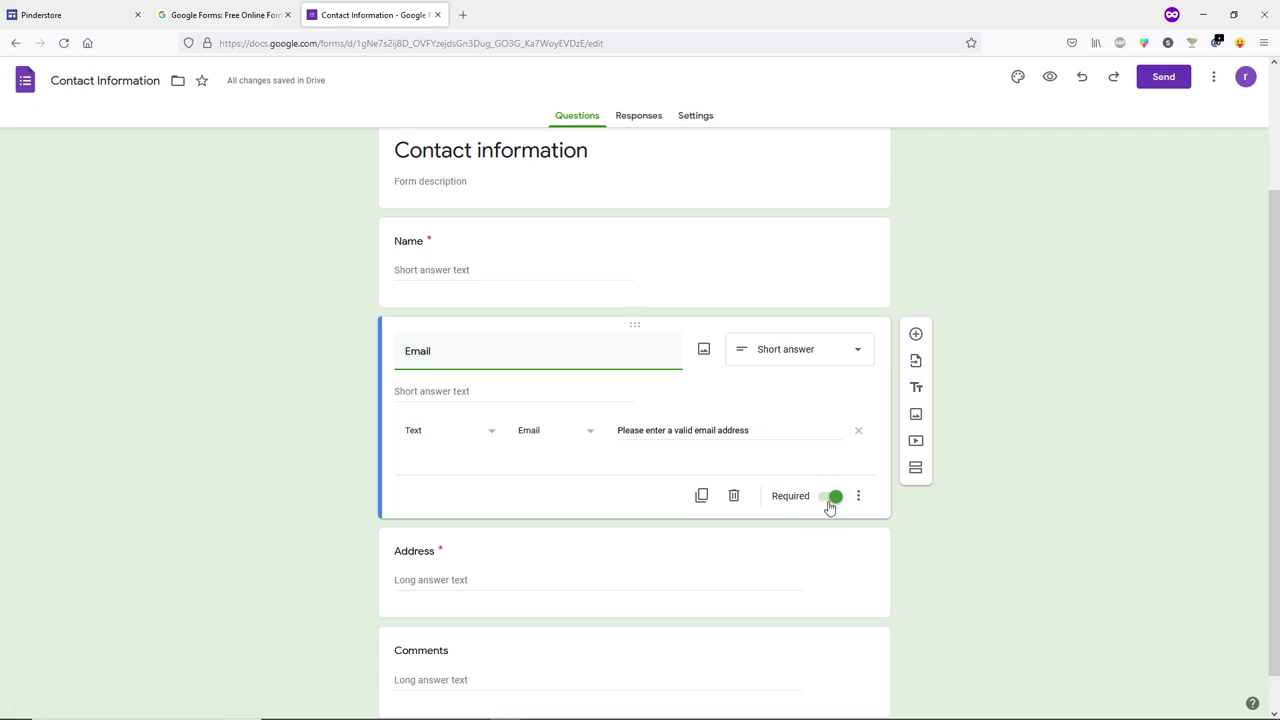
left_click(829, 545)
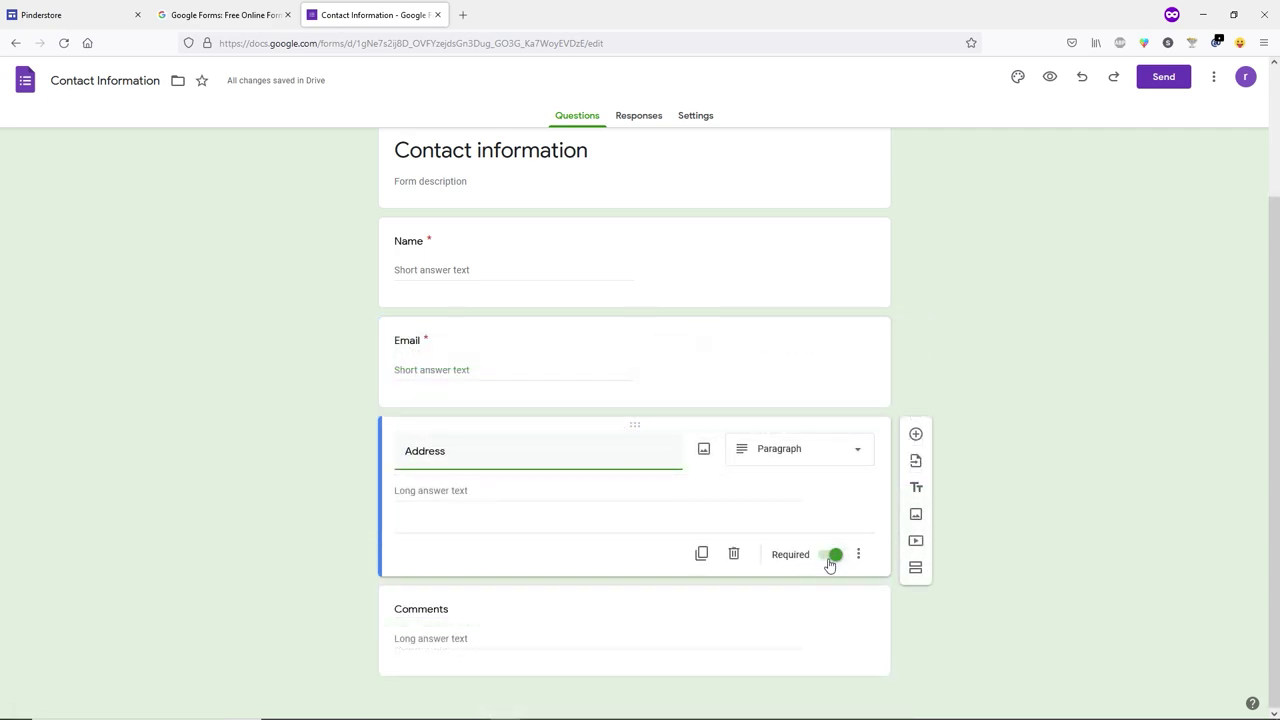
left_click(818, 563)
left_click(616, 606)
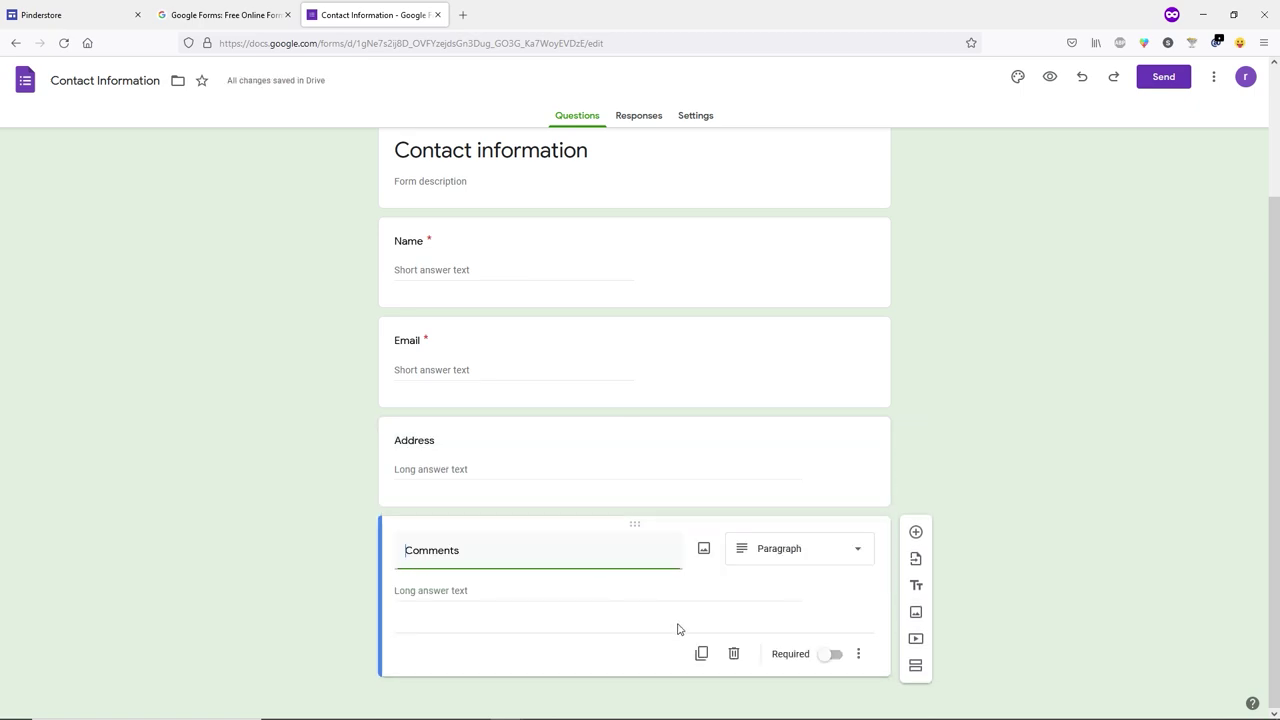
left_click(830, 656)
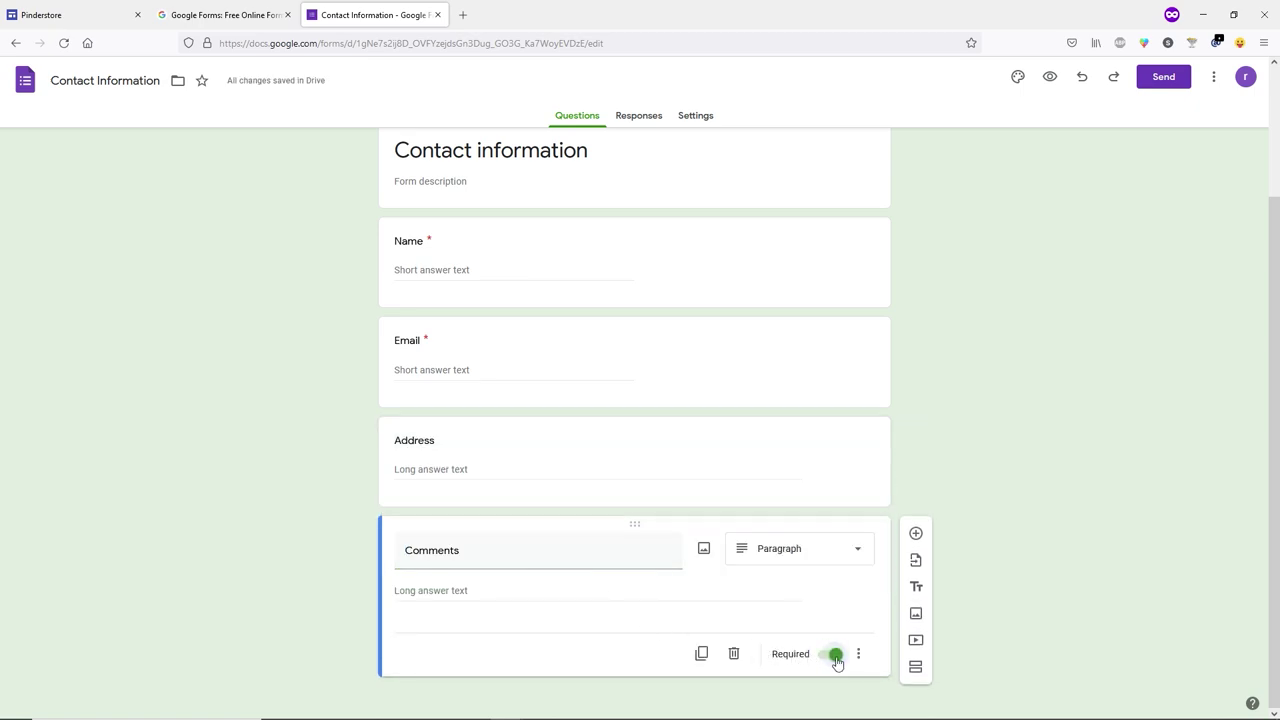
left_click(636, 432)
left_click(733, 553)
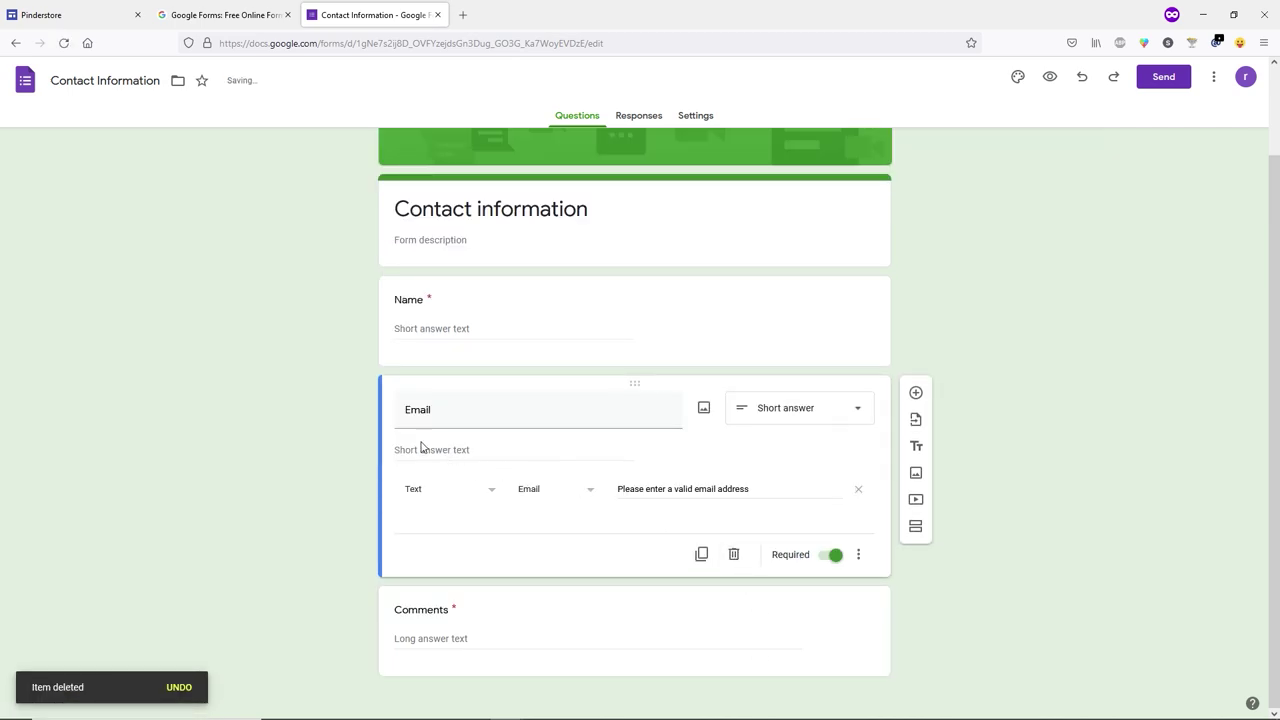
scroll(552, 403, "up", 2)
scroll(589, 458, "down", 2)
scroll(310, 334, "up", 2)
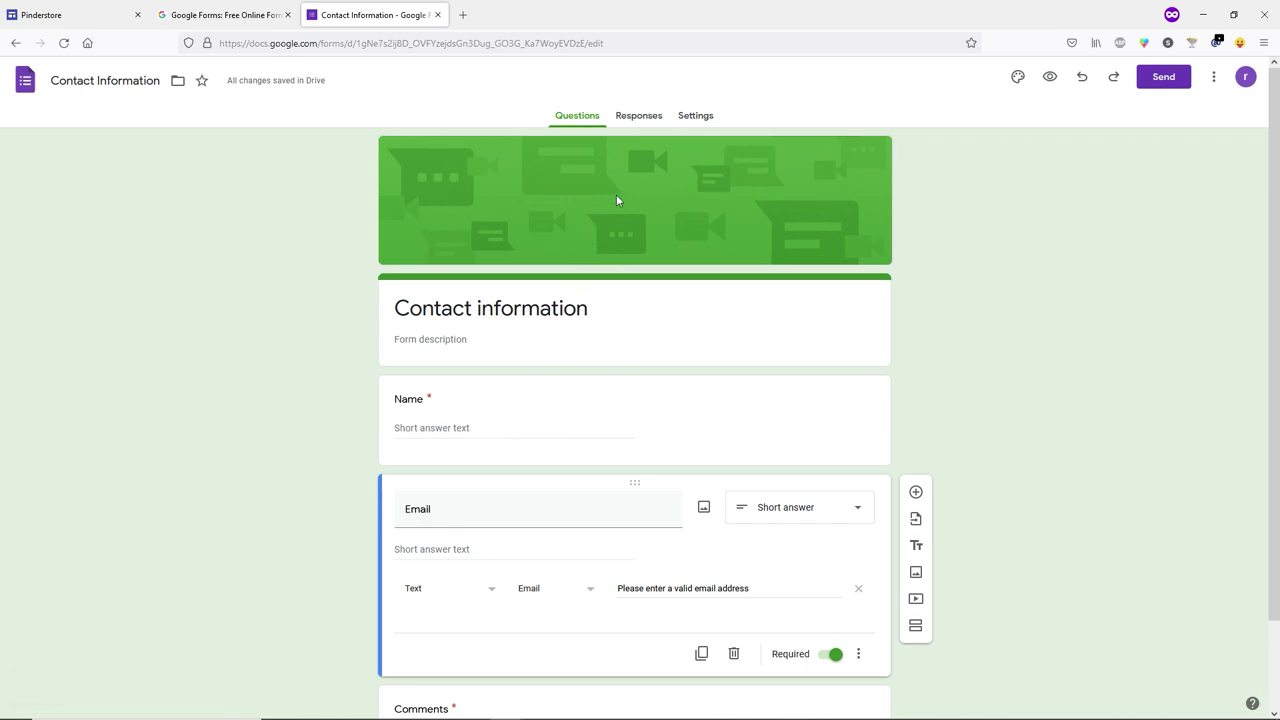
left_click(638, 118)
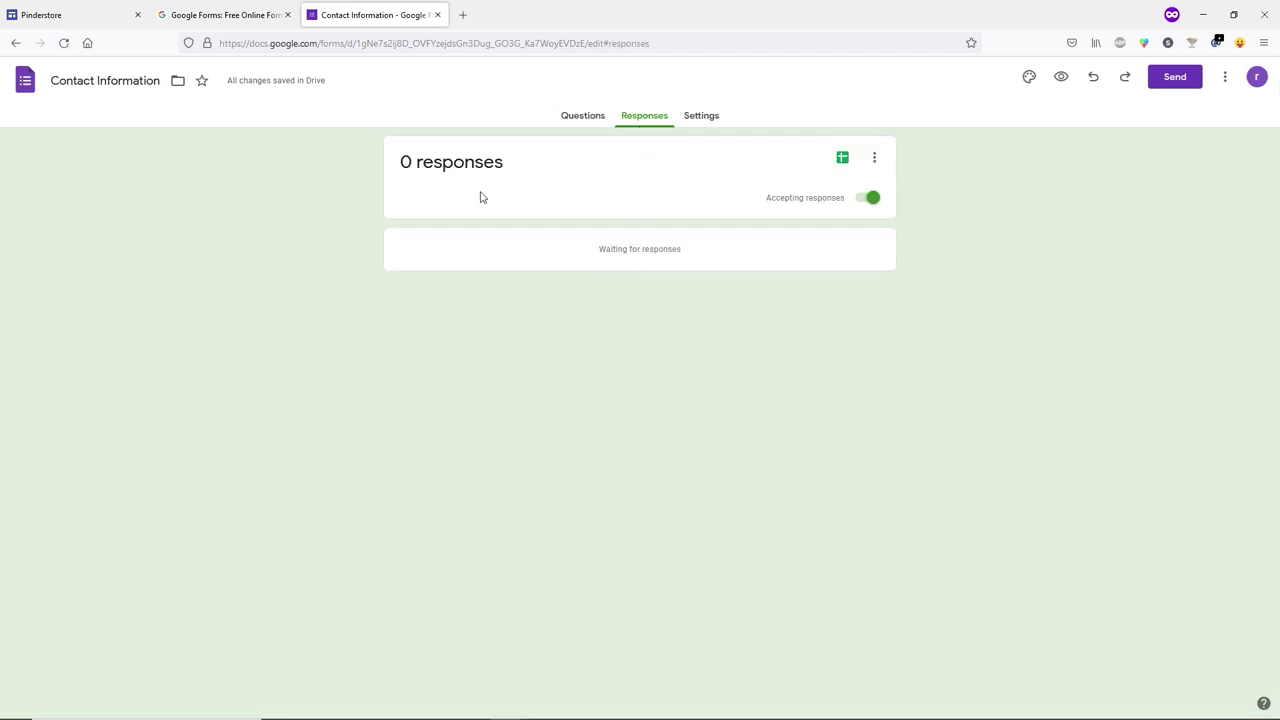
left_click(710, 118)
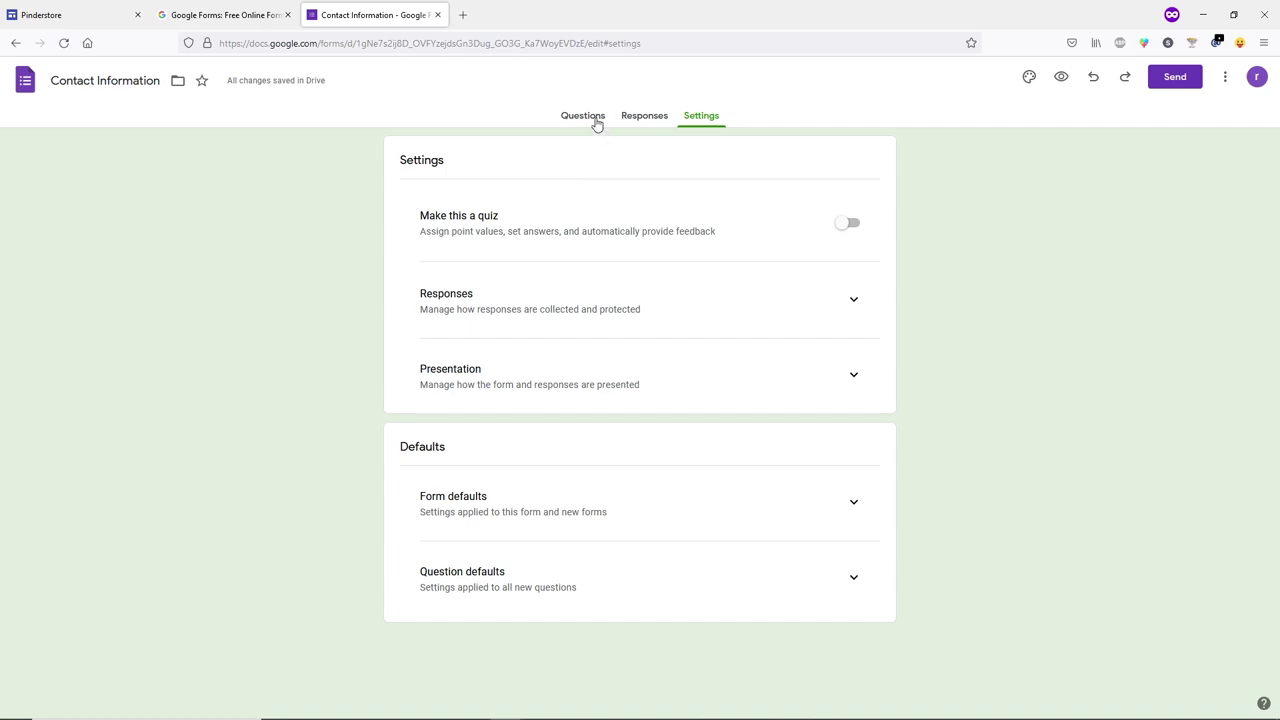
left_click(590, 117)
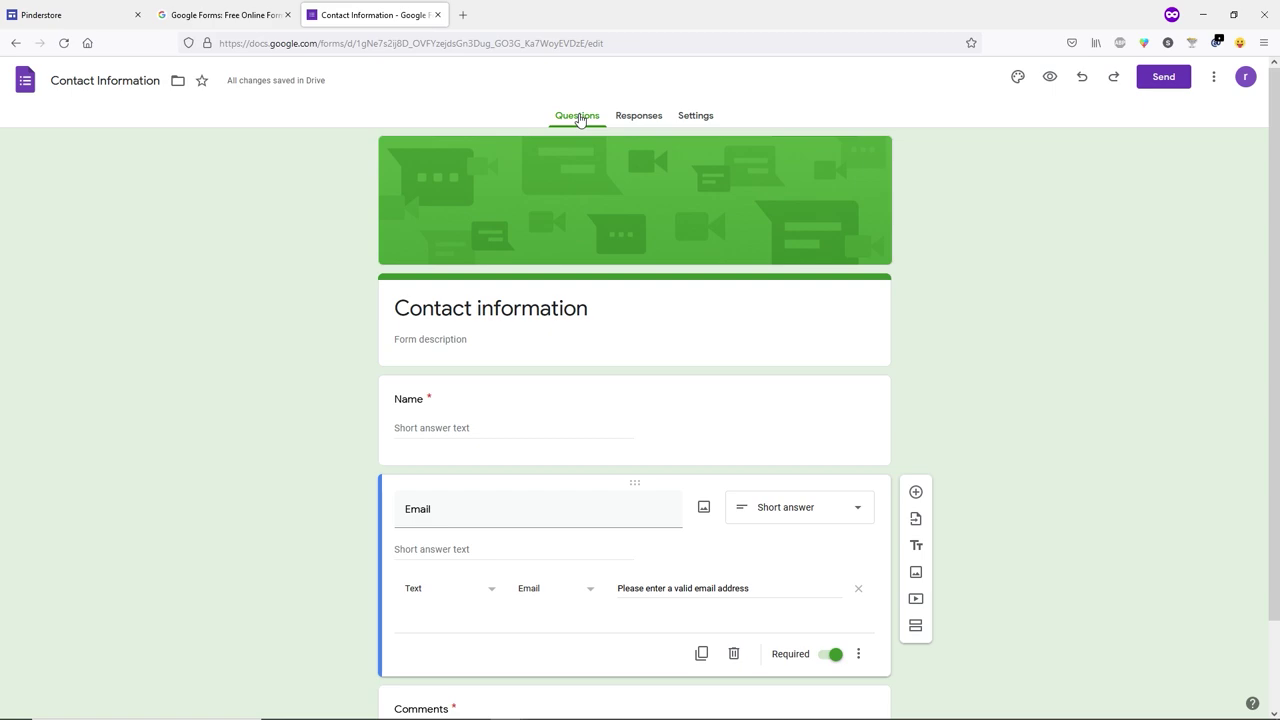
Step: Search the Forms add-on marketplace and open the Email Notifications for Google Forms listing
left_click(1214, 80)
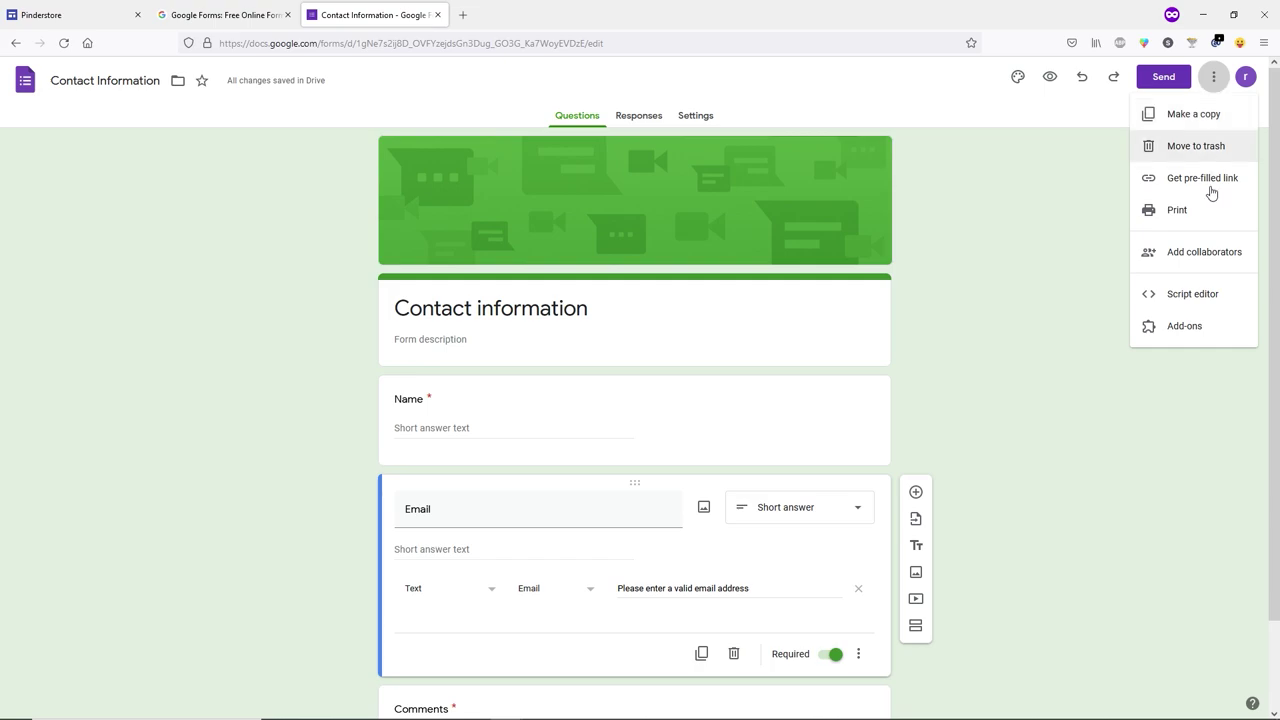
left_click(1202, 326)
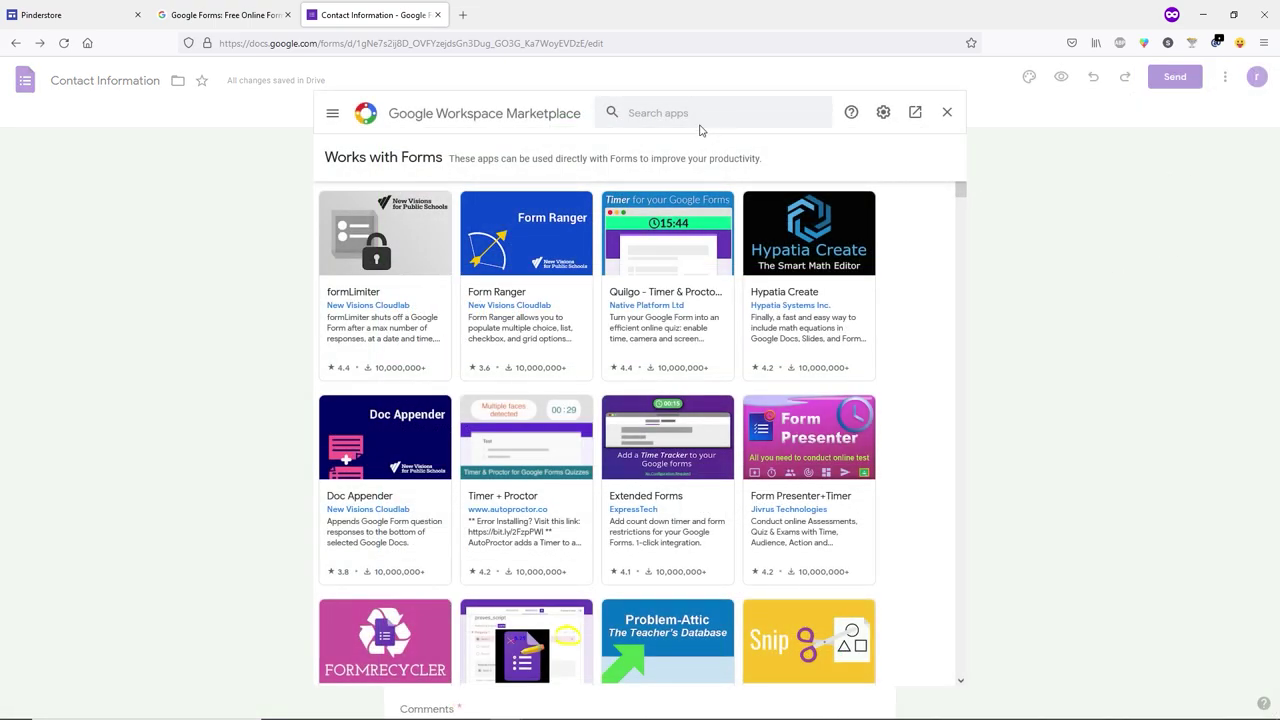
left_click(678, 113)
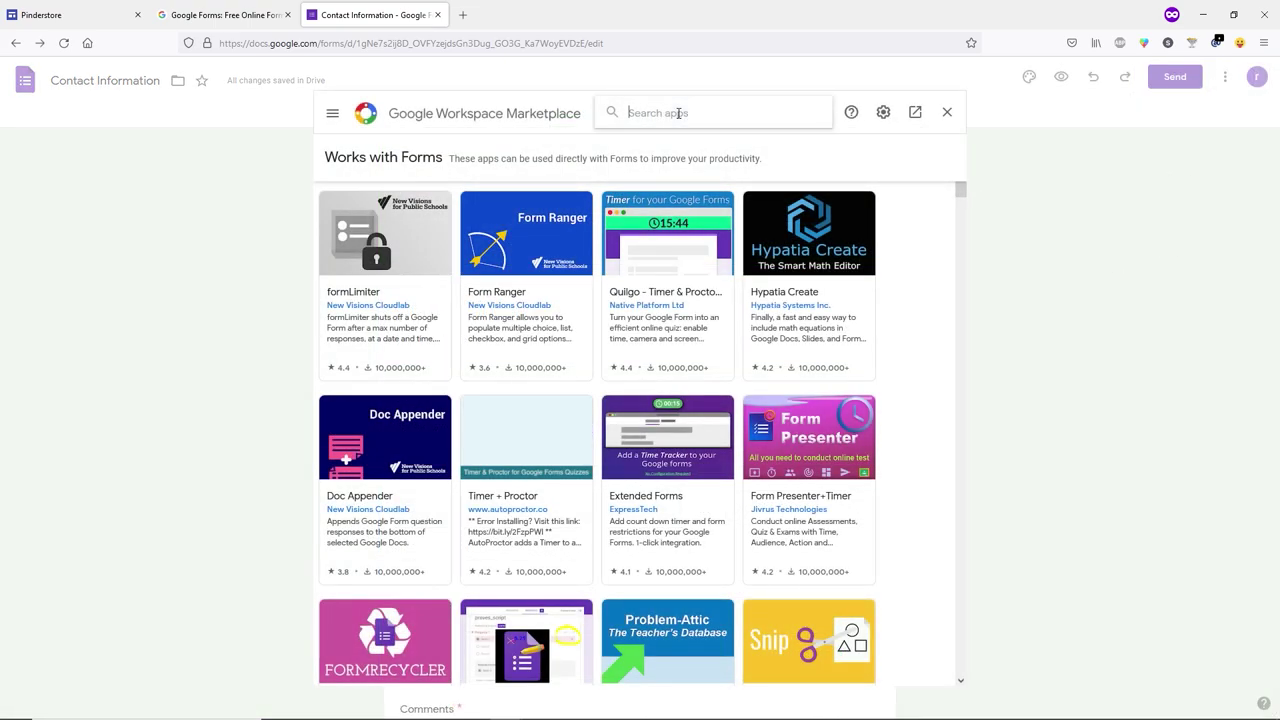
type("Email Notifications for Google Forms")
key("Return")
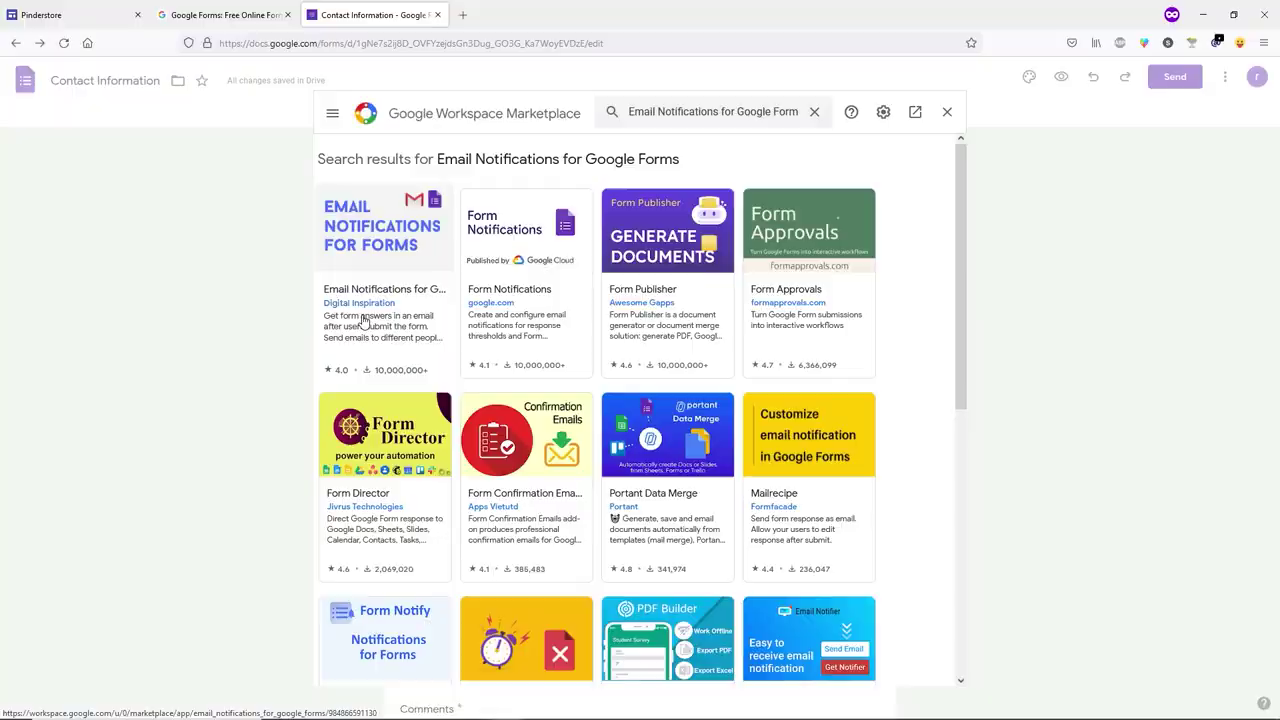
left_click(365, 485)
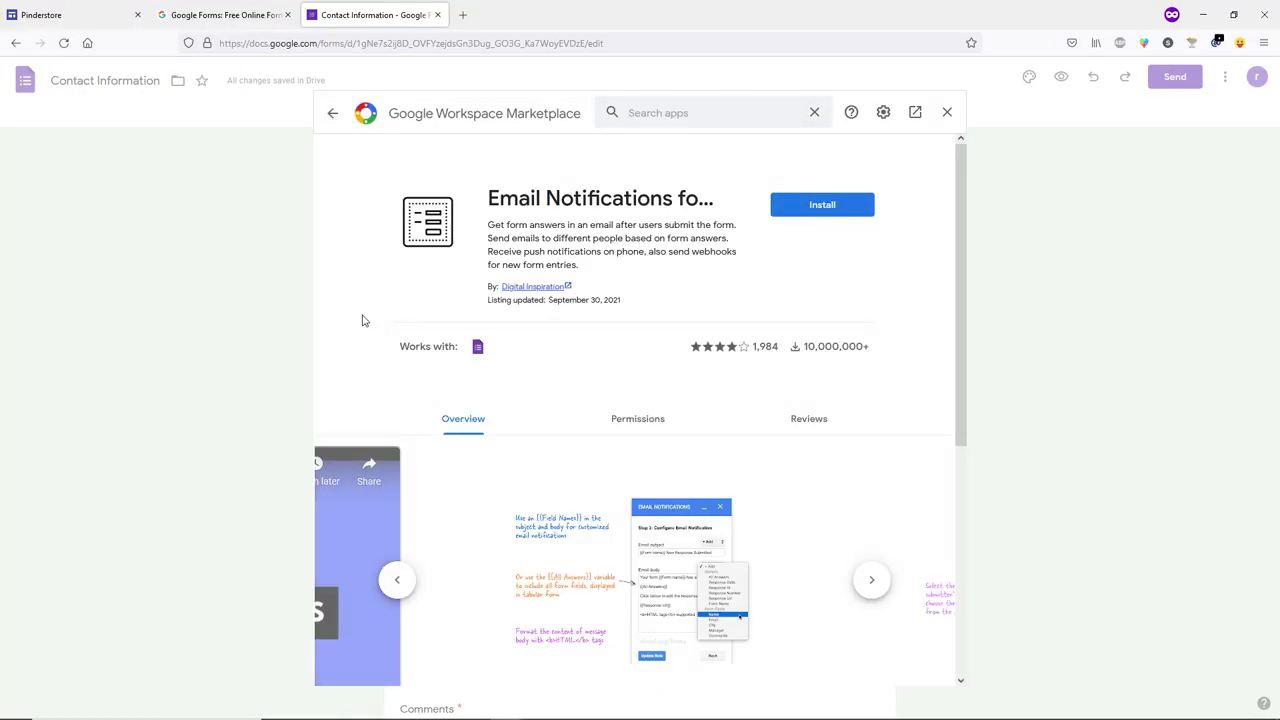
Step: Install the add-on with the chosen account, grant access, and close the marketplace
left_click(830, 213)
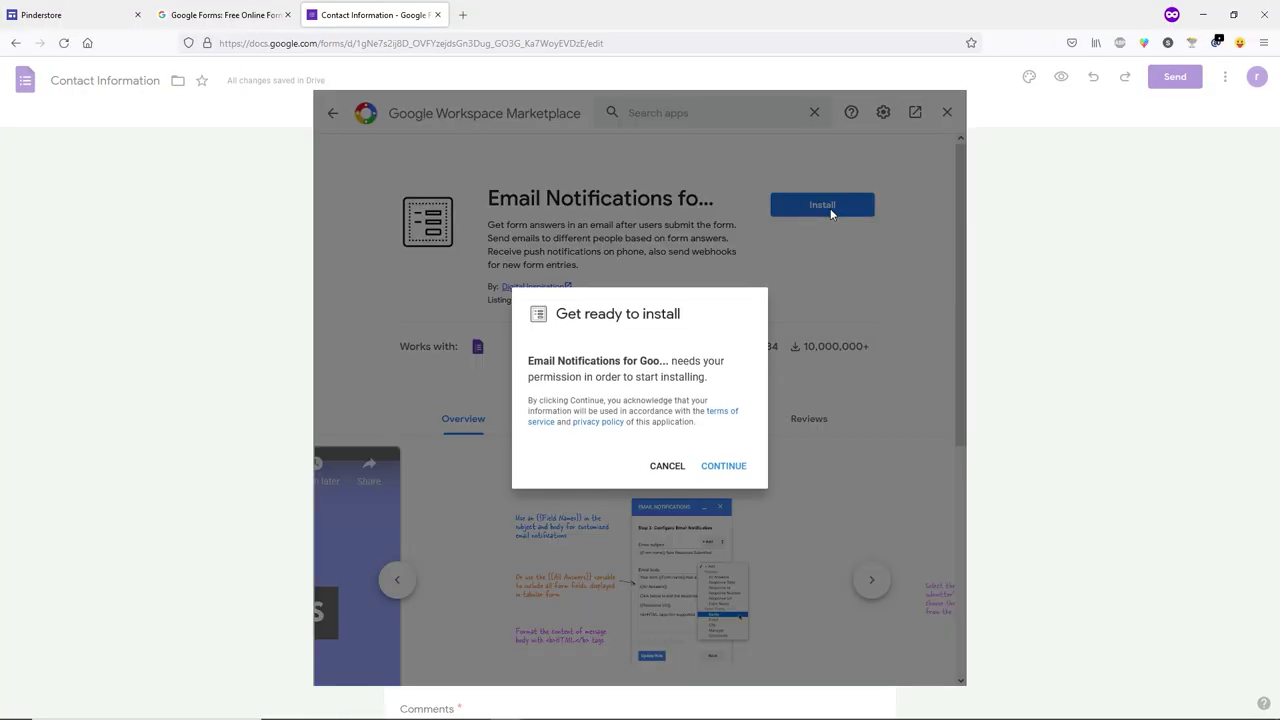
left_click(728, 466)
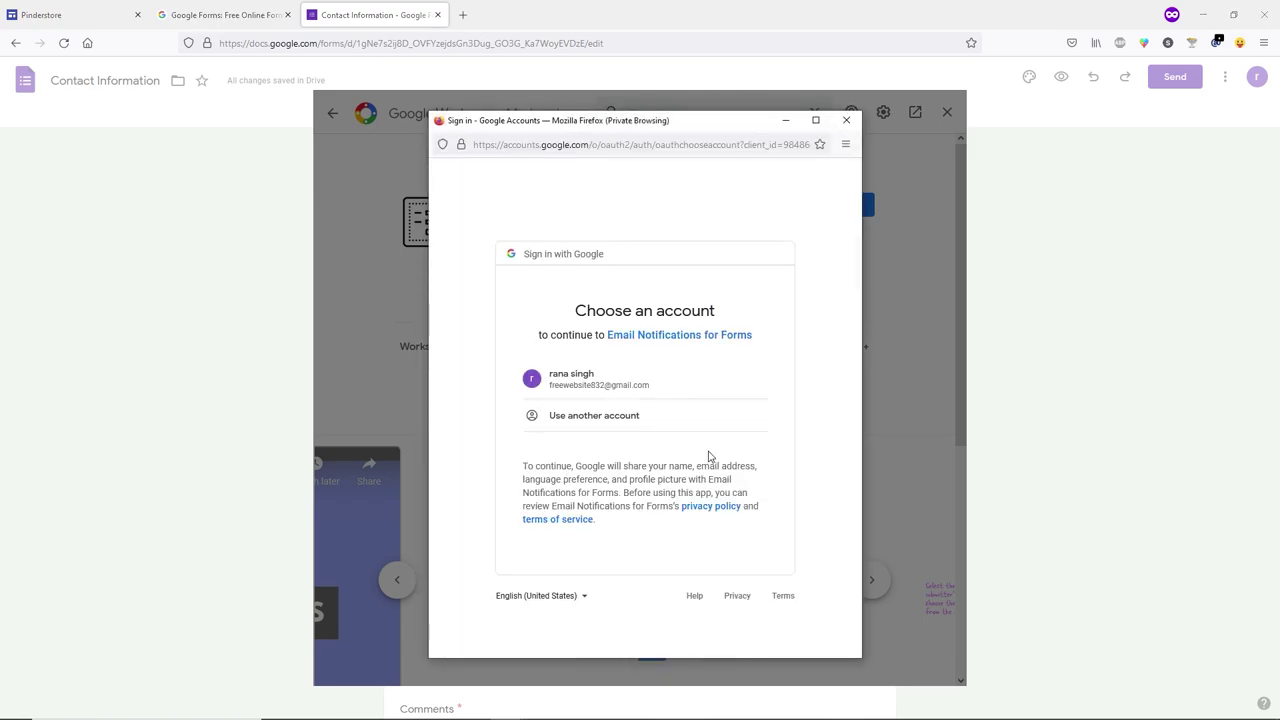
left_click(643, 383)
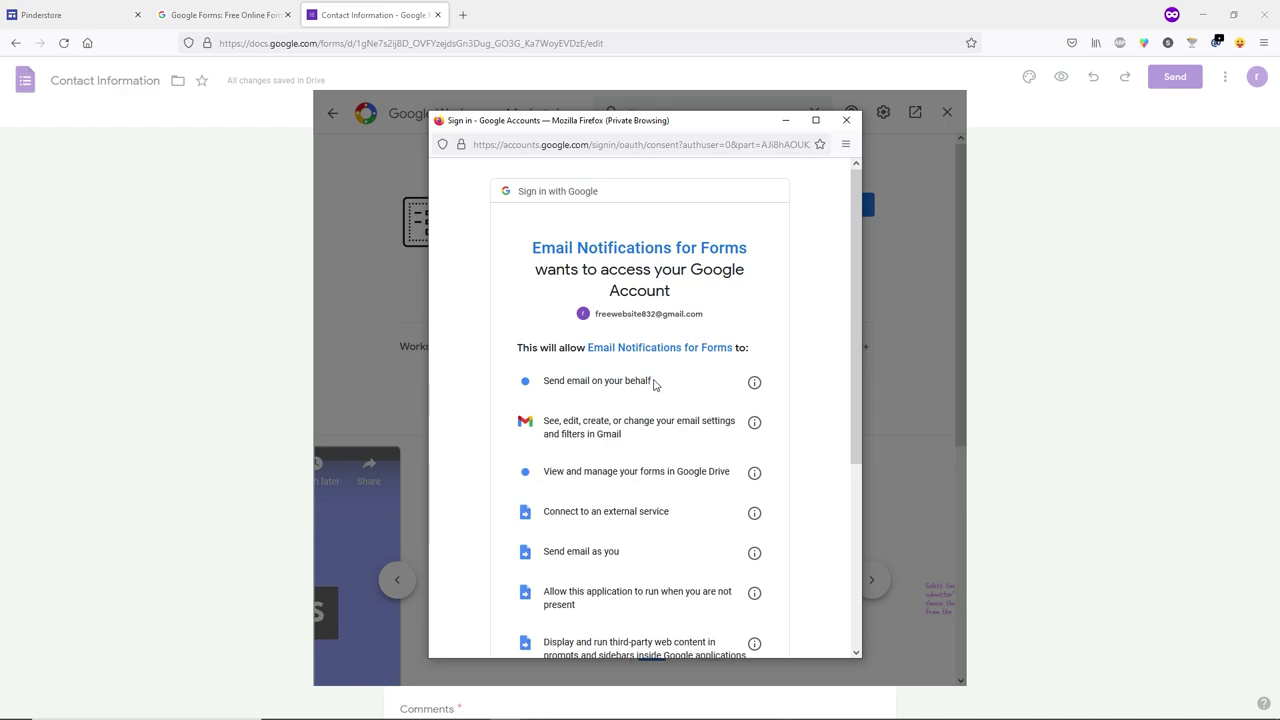
scroll(654, 384, "down", 3)
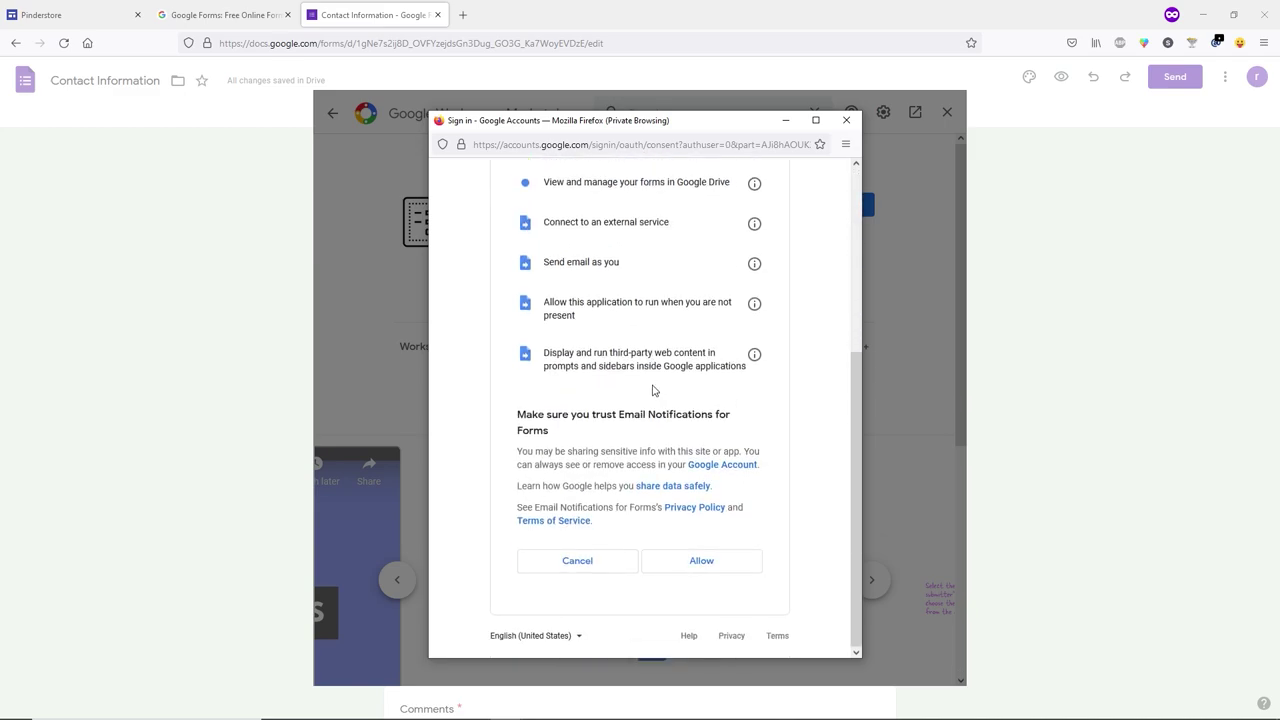
left_click(700, 565)
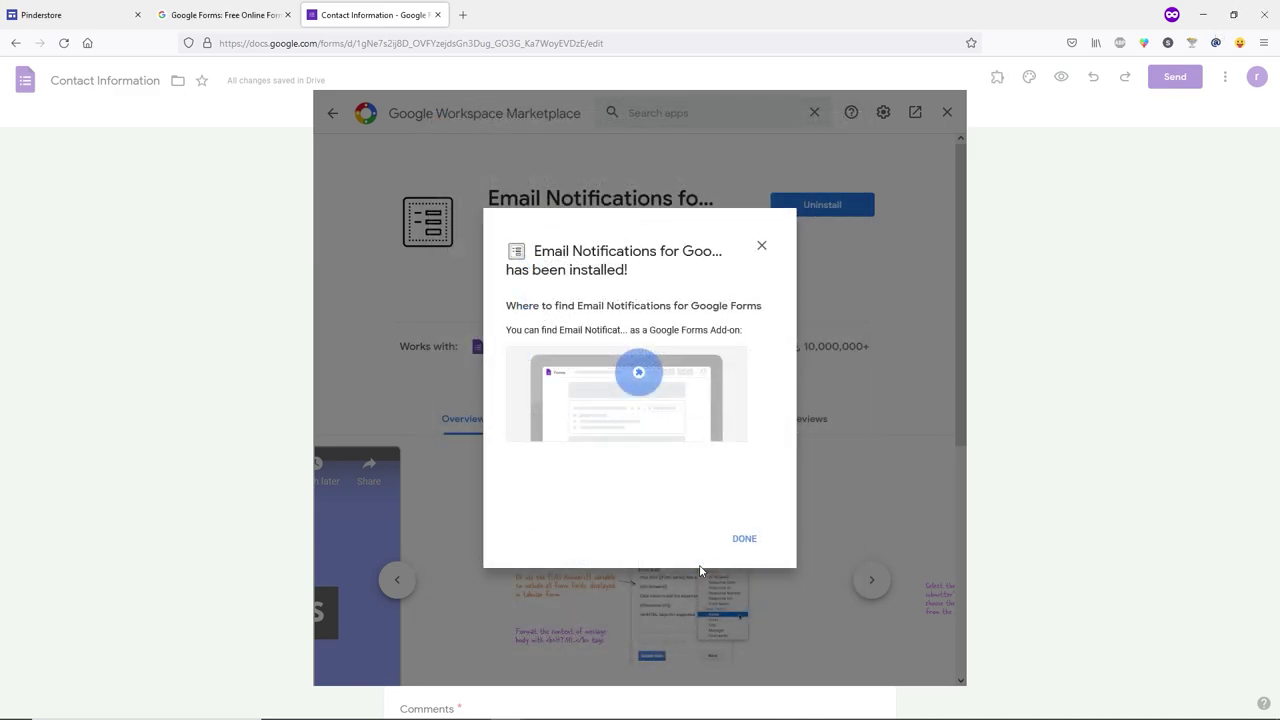
left_click(743, 539)
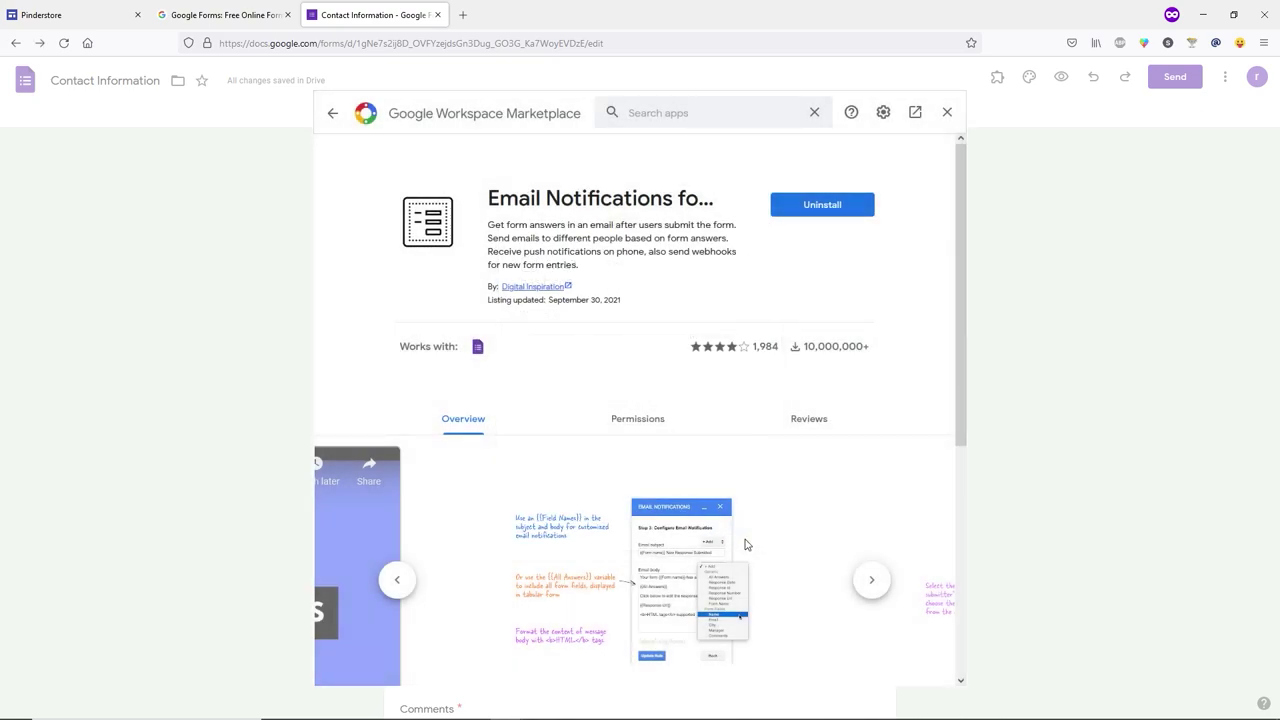
left_click(947, 113)
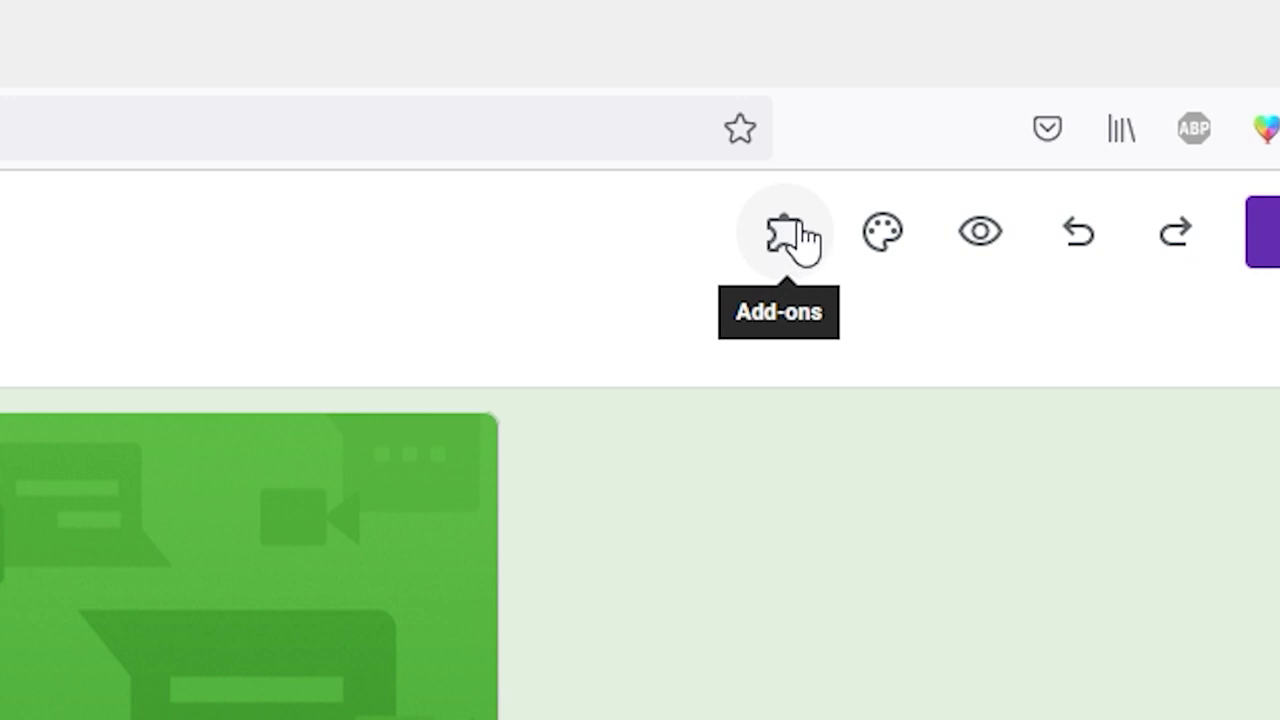
Step: Start a new Email Notifications rule named 'Contact Id' and select the sender name field
left_click(795, 238)
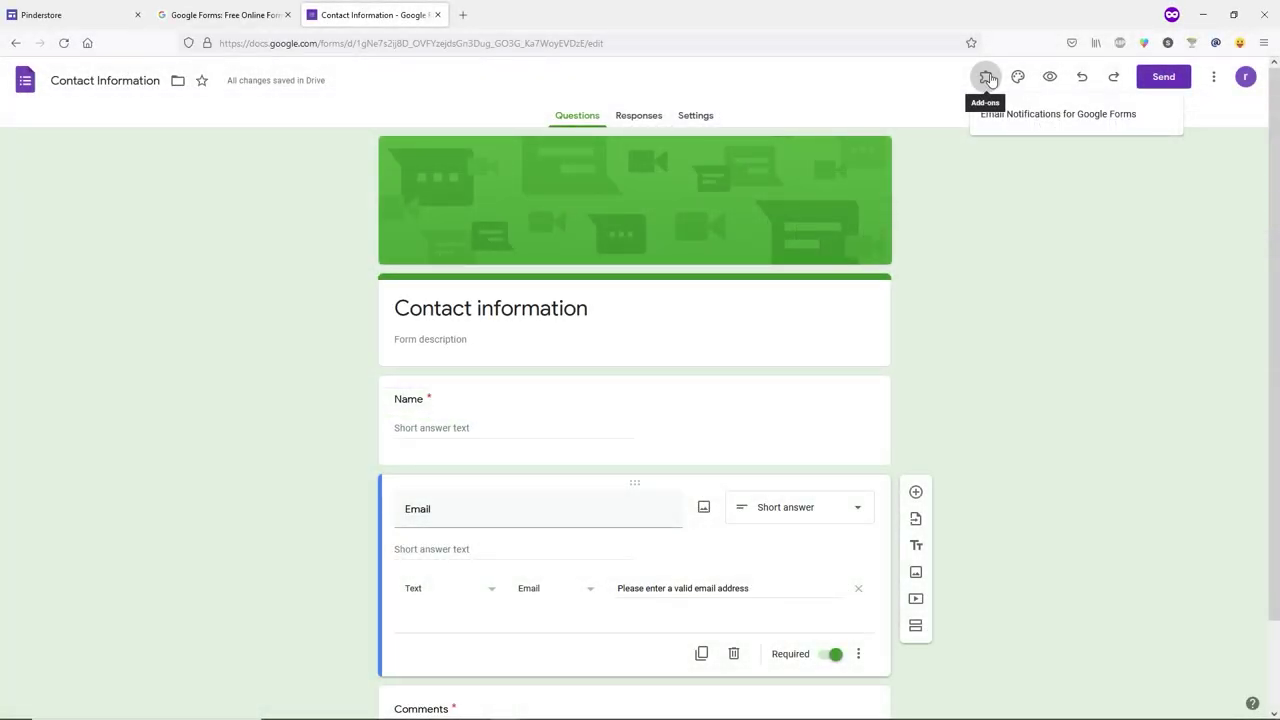
left_click(1065, 116)
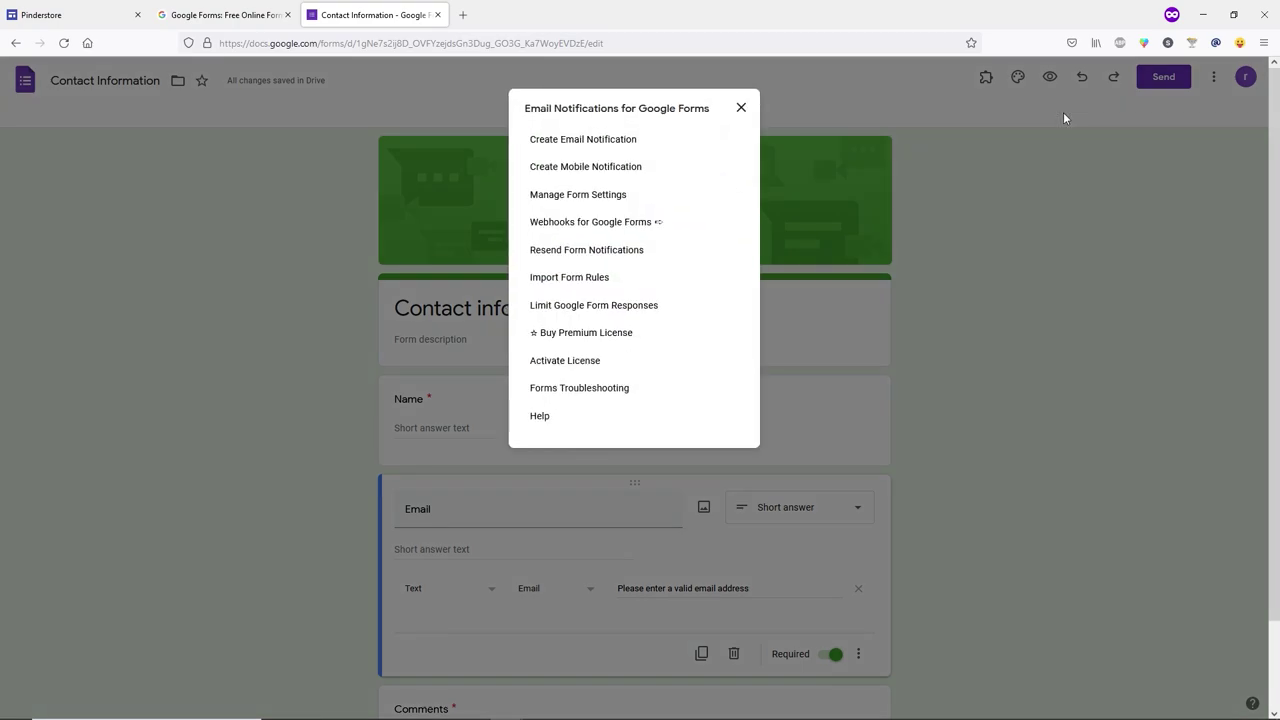
left_click(625, 139)
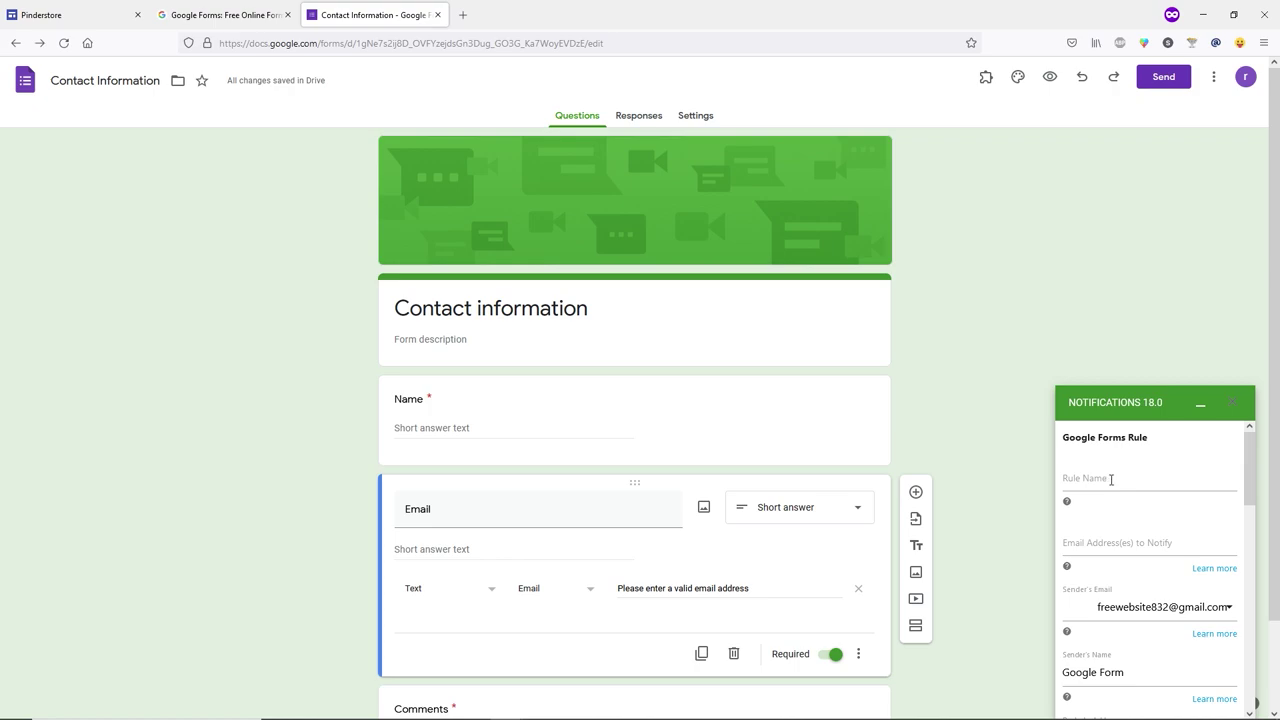
left_click(1111, 479)
type("Contact Id")
scroll(1128, 489, "down", 2)
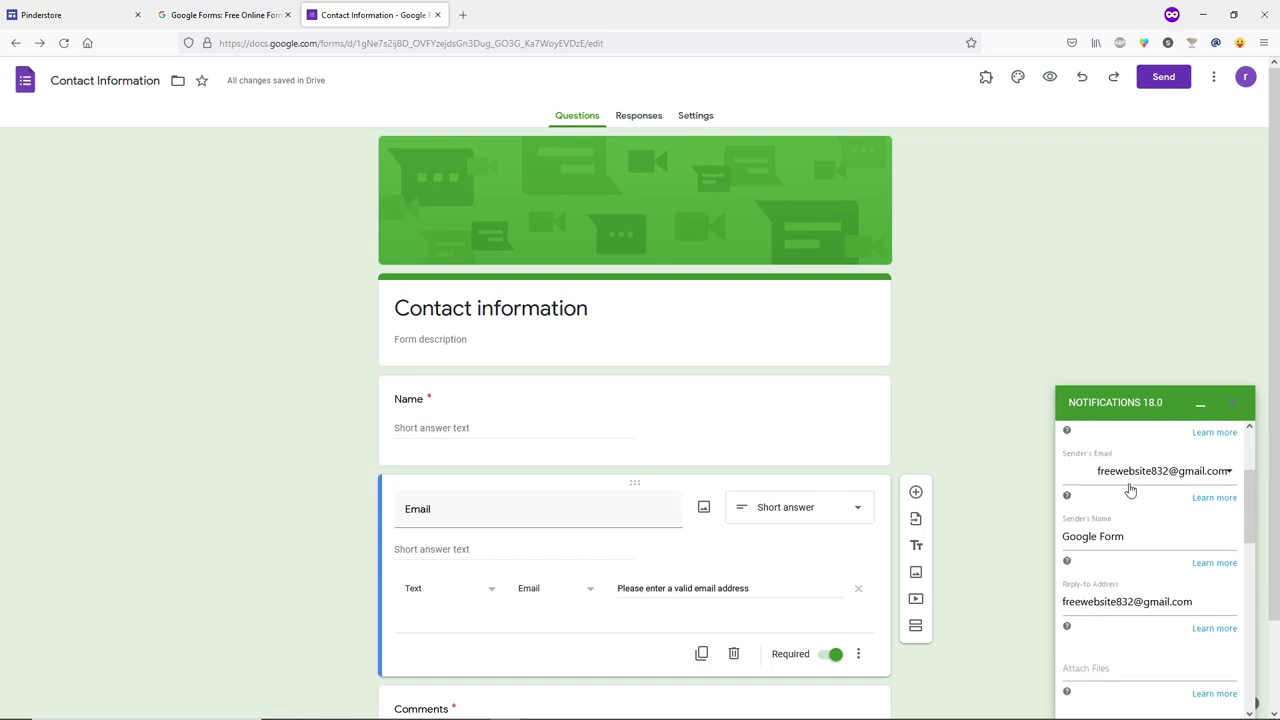
left_click(1135, 538)
triple_click(1130, 537)
scroll(1115, 535, "down", 5)
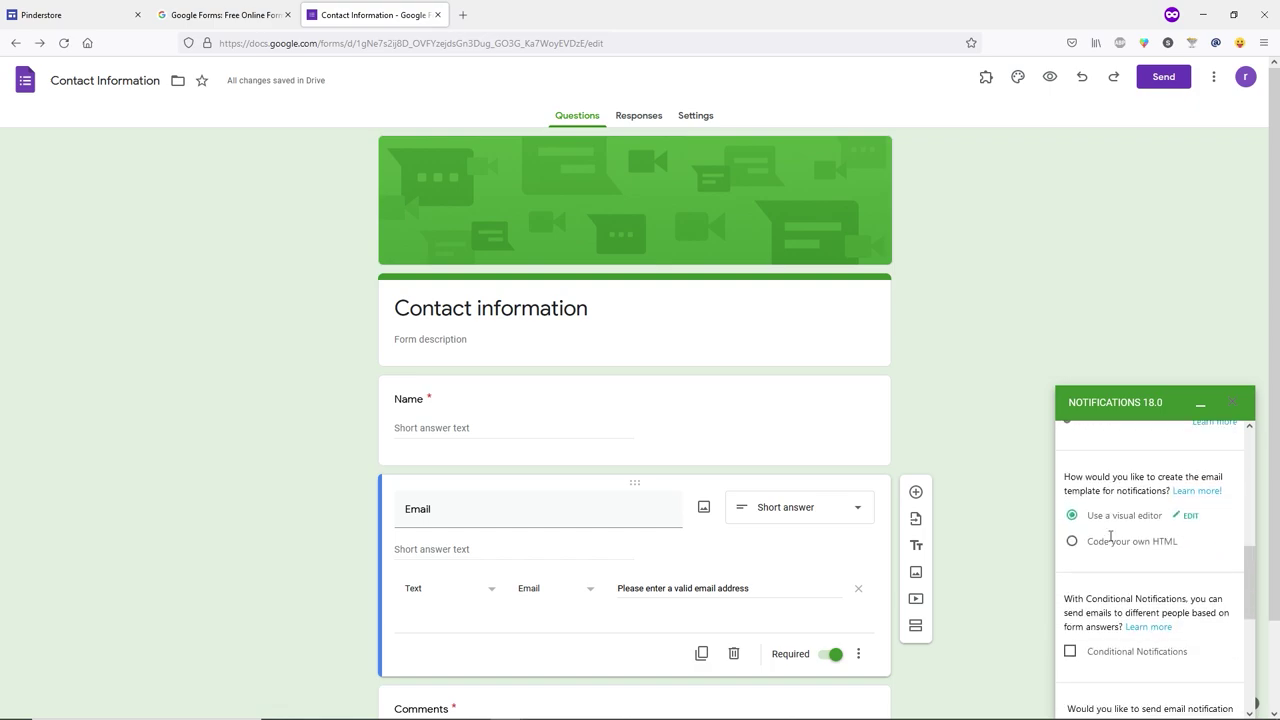
scroll(1110, 535, "down", 2)
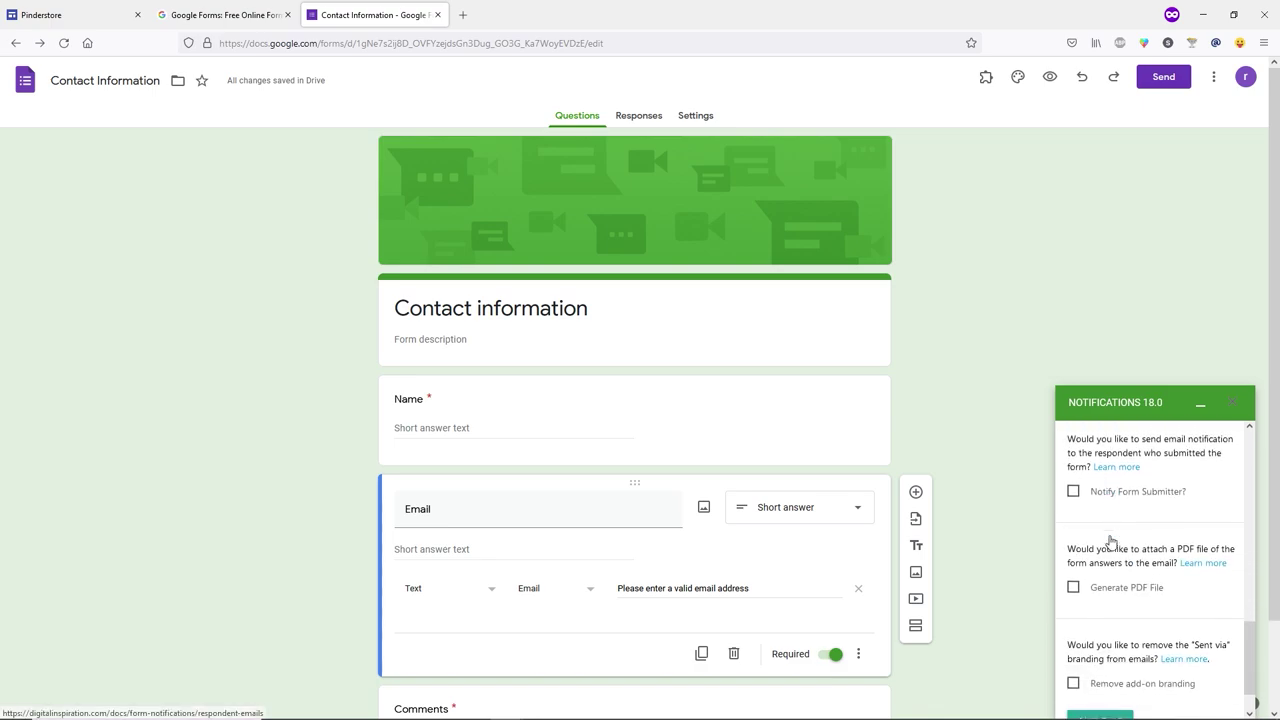
Step: Notify the form submitter at the Email question's answer and save the rule
left_click(1073, 491)
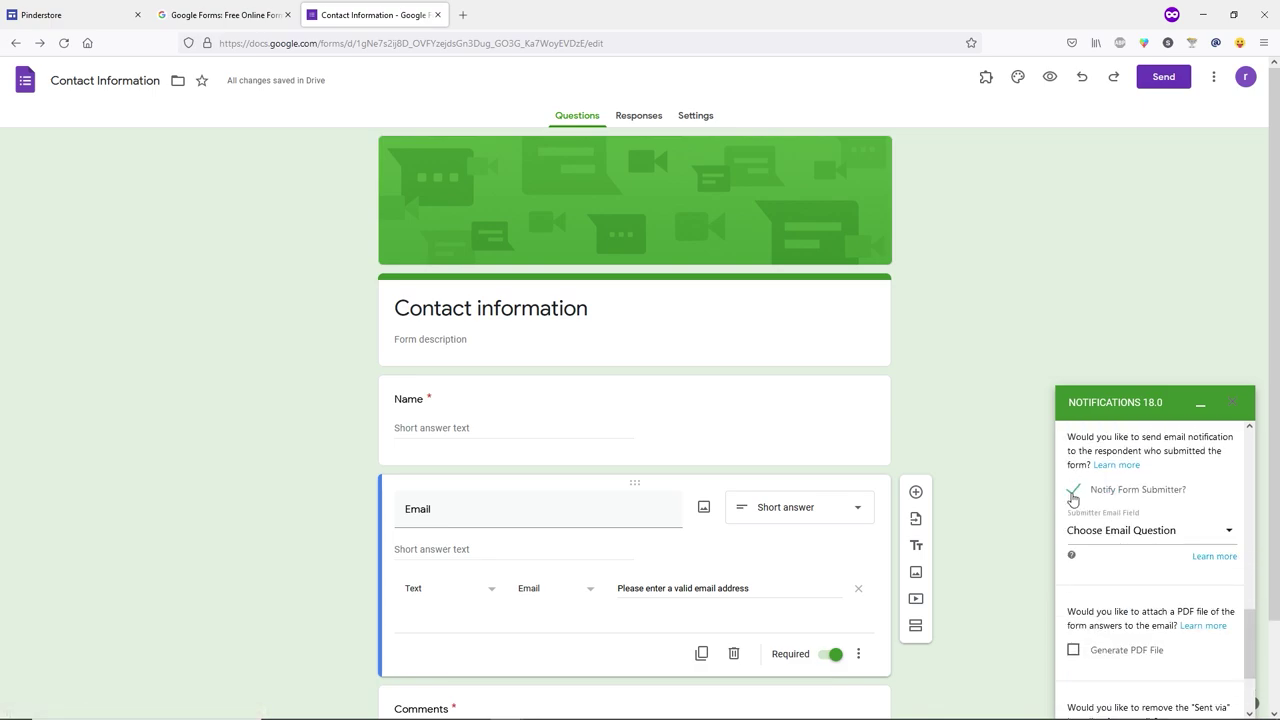
left_click(1152, 540)
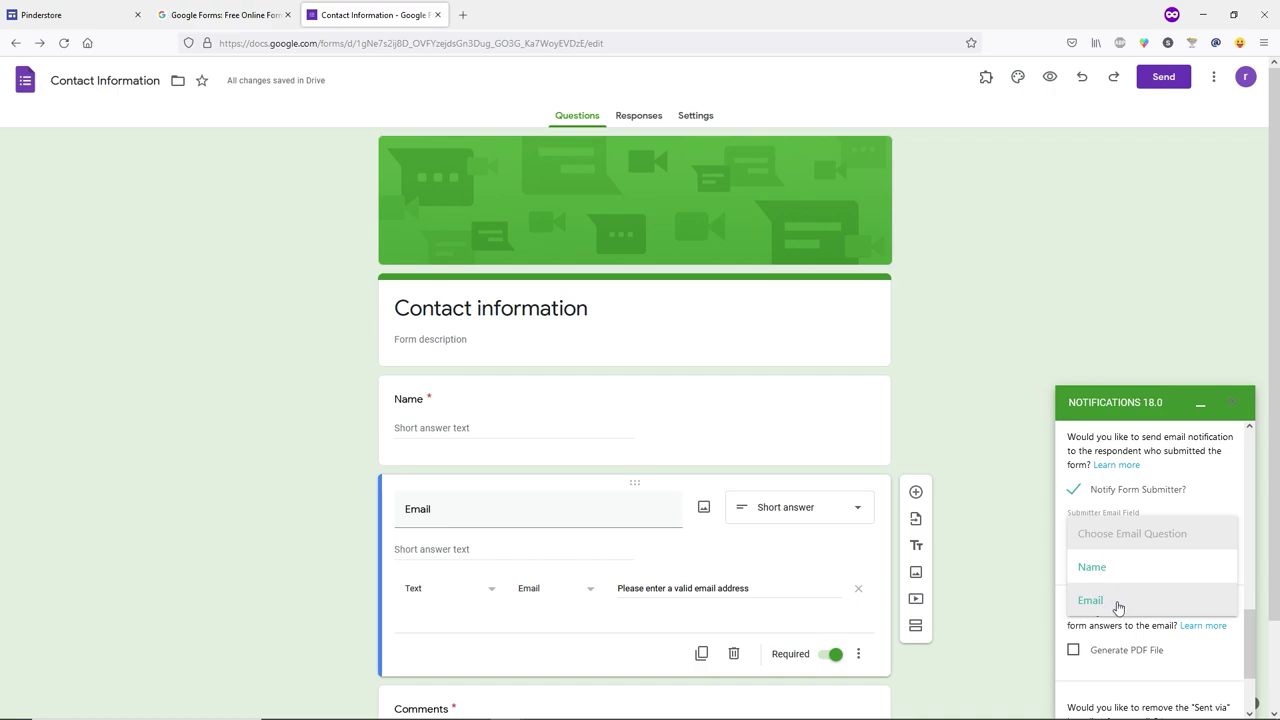
left_click(1116, 604)
scroll(1134, 566, "down", 3)
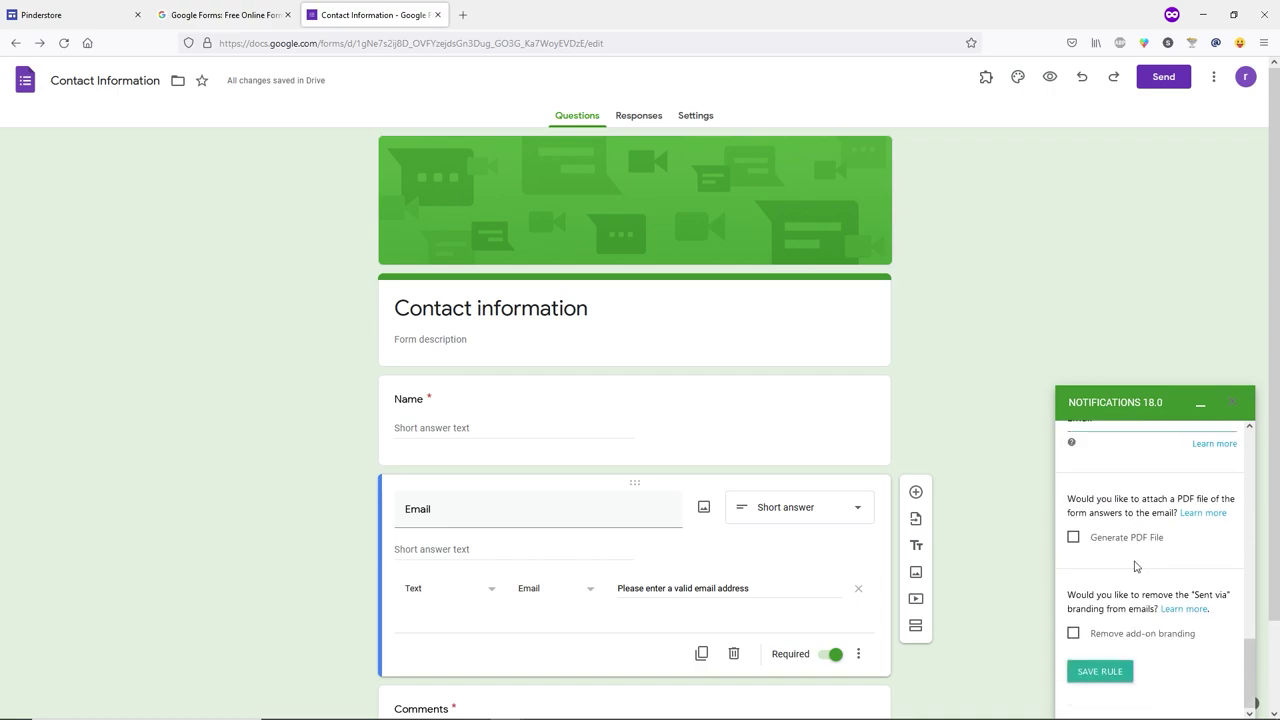
left_click(1100, 675)
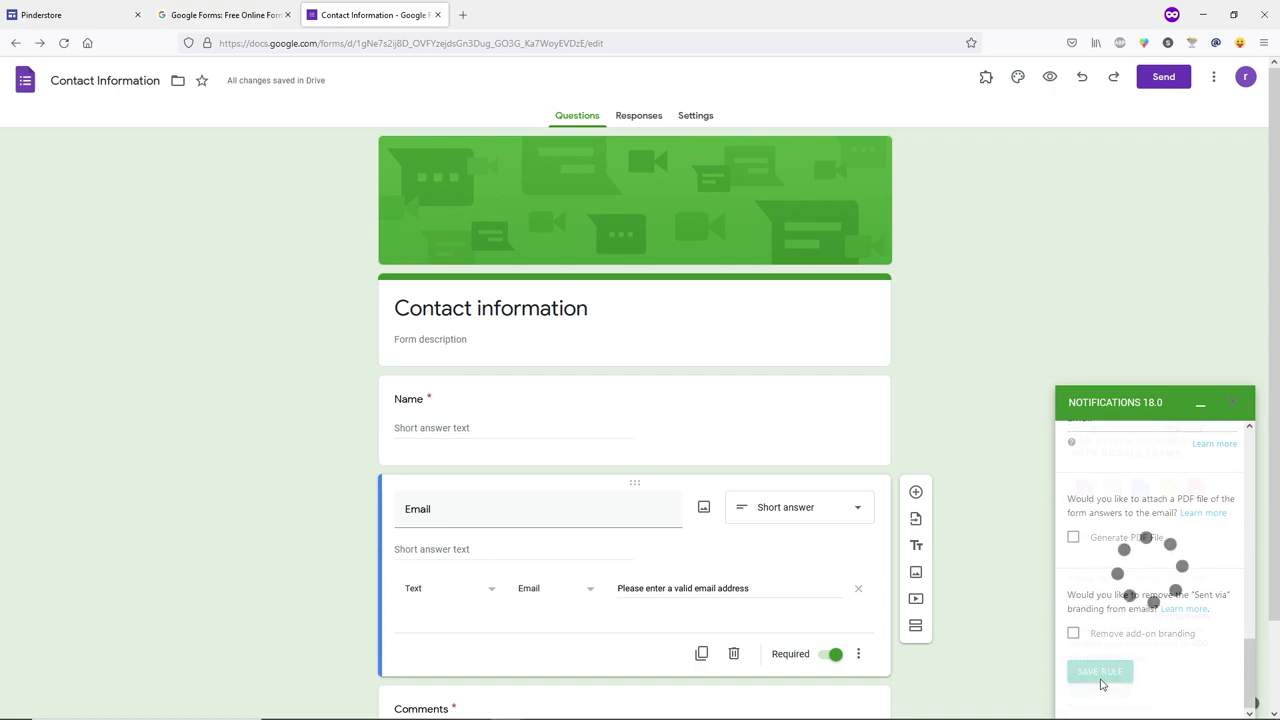
left_click(1234, 404)
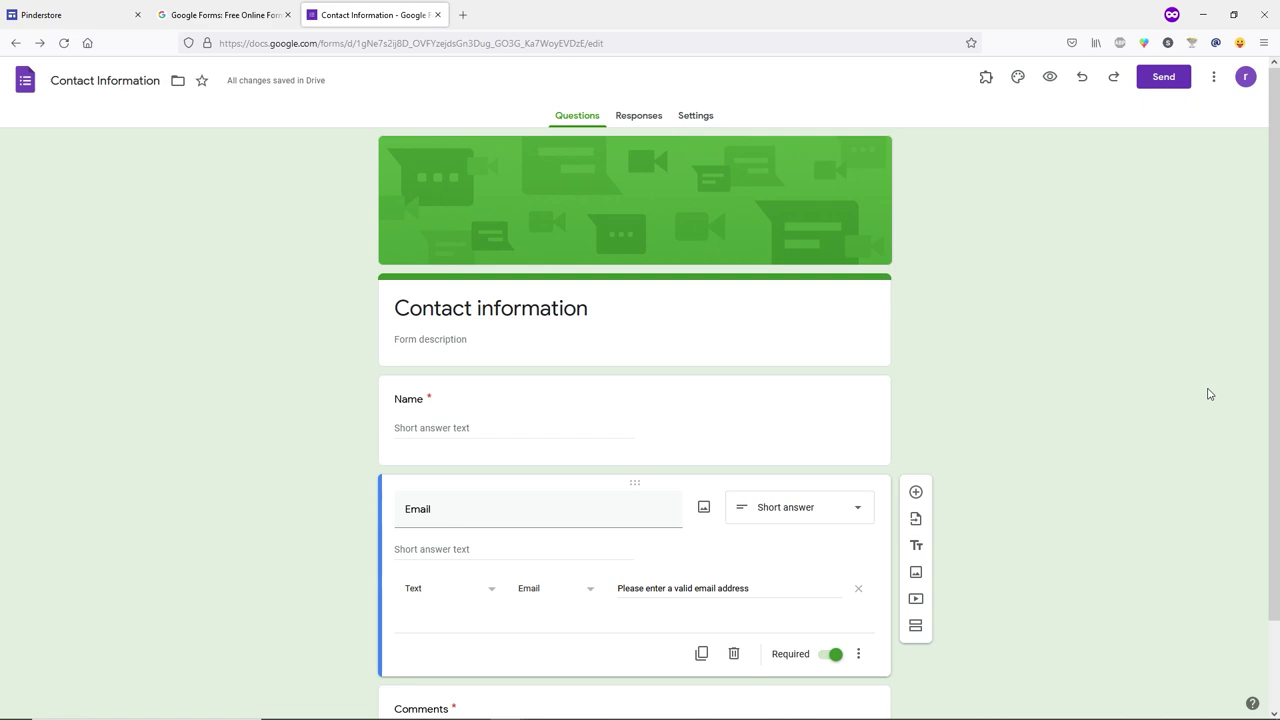
Step: Embed the Contact Information form on Contact Us and widen it across the page
left_click(66, 15)
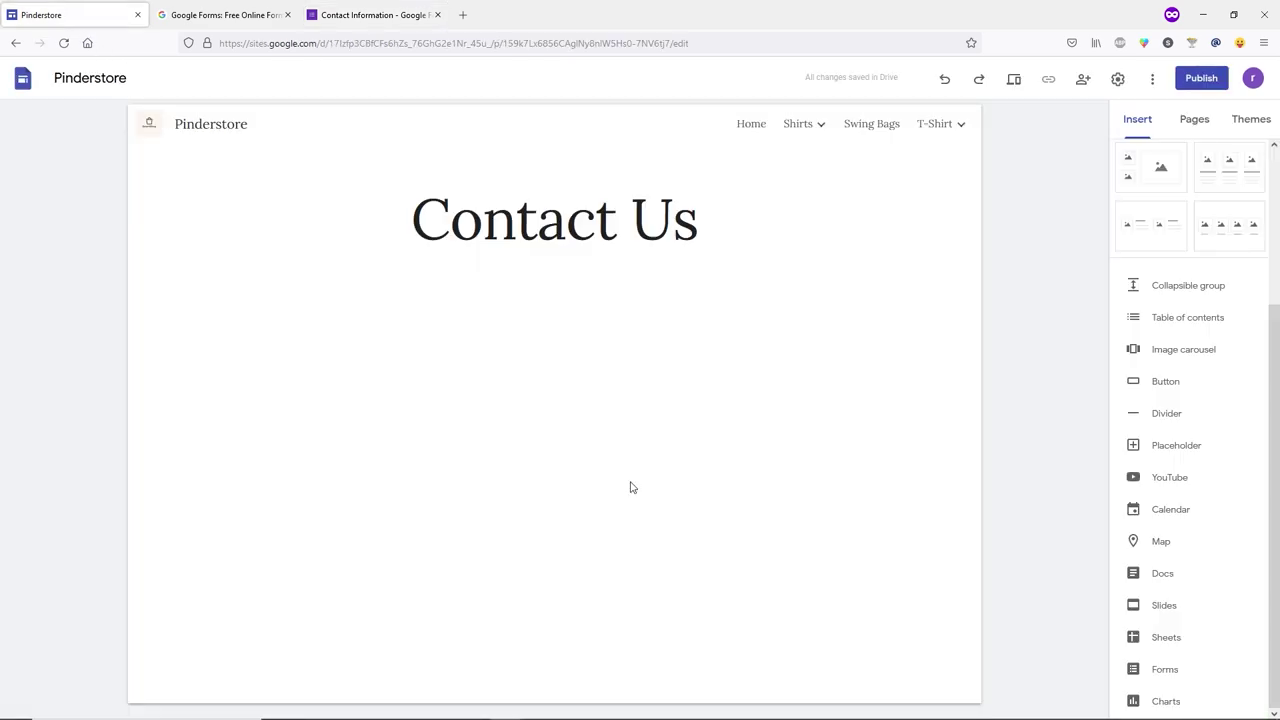
left_click(1168, 674)
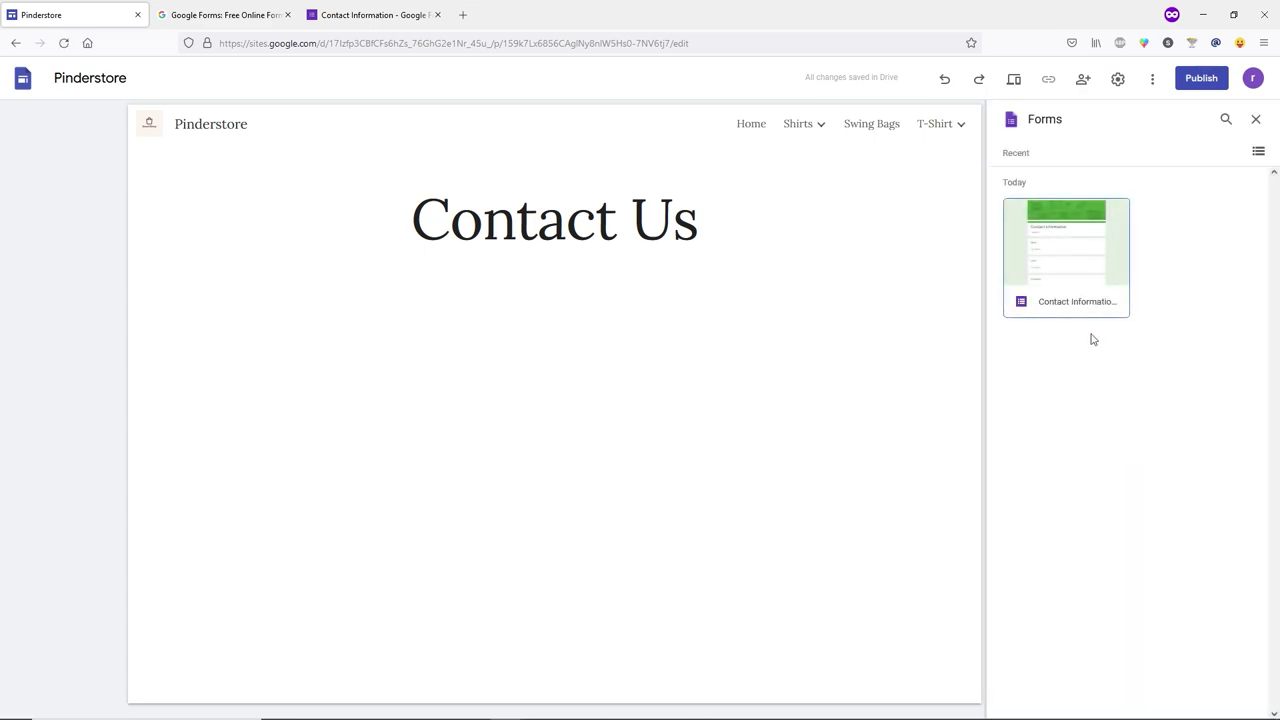
left_click(1066, 246)
left_click(1237, 697)
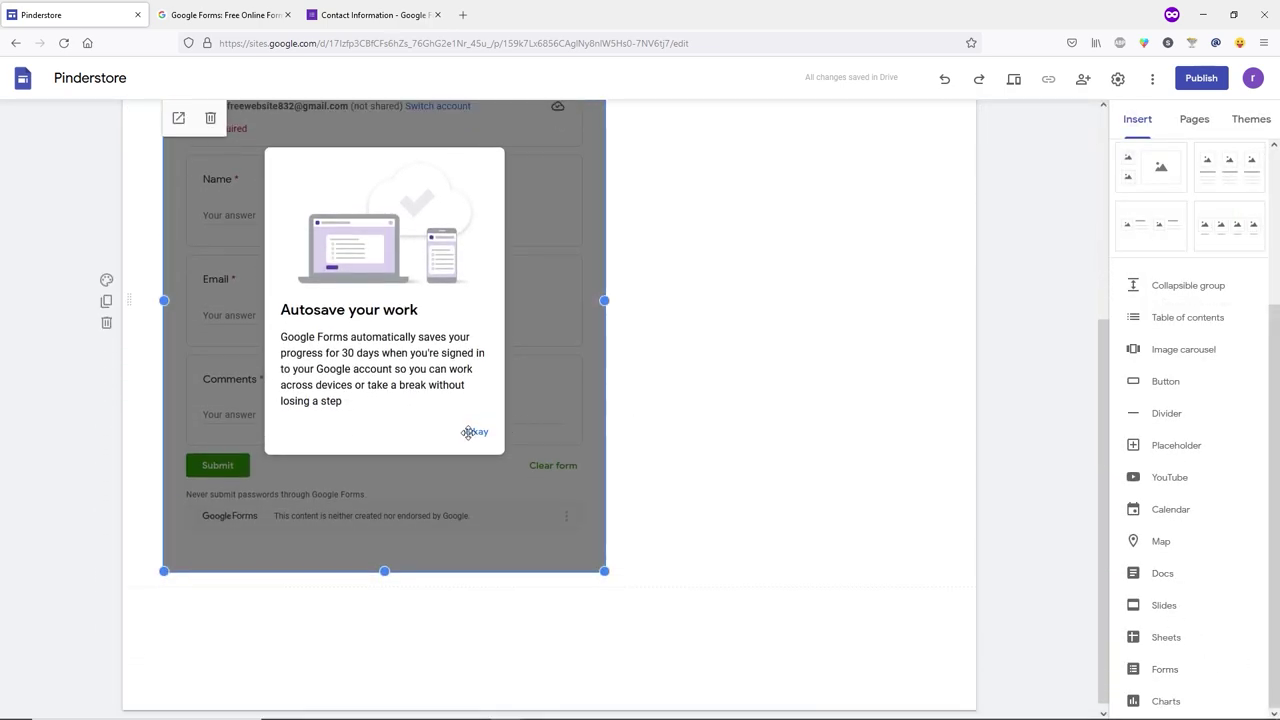
left_click_drag(608, 298, 1060, 300)
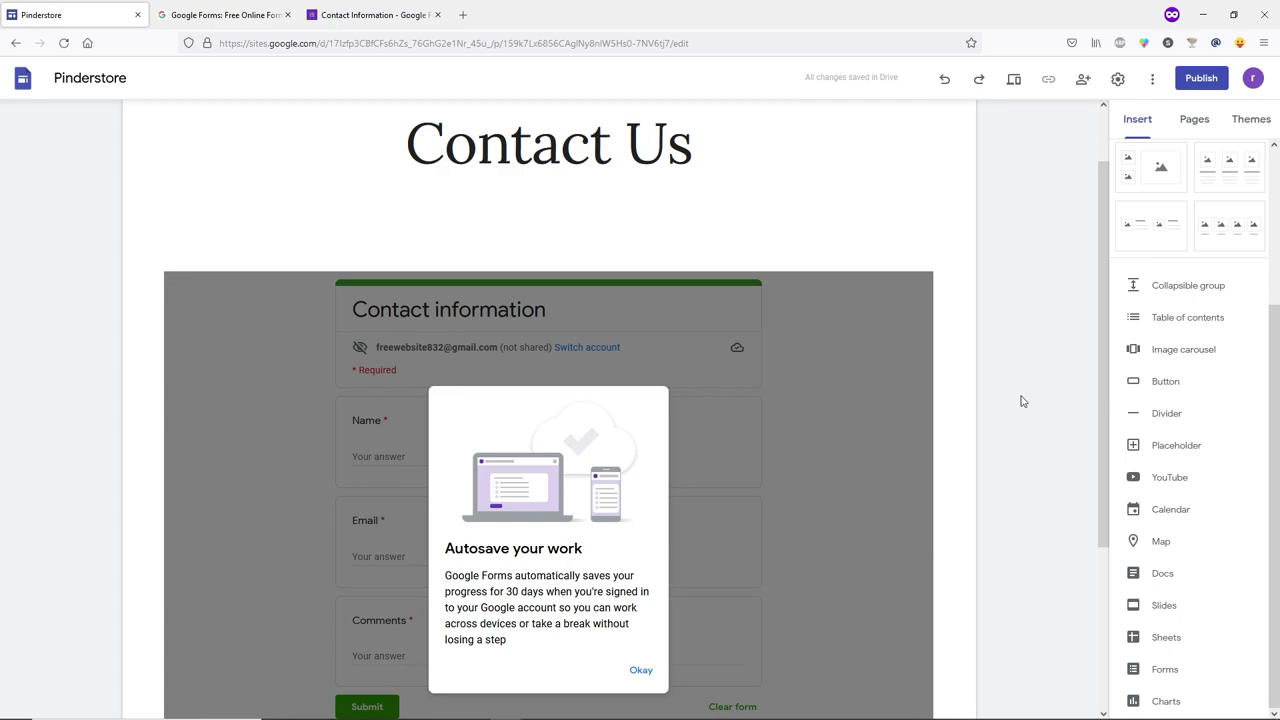
scroll(458, 355, "down", 1)
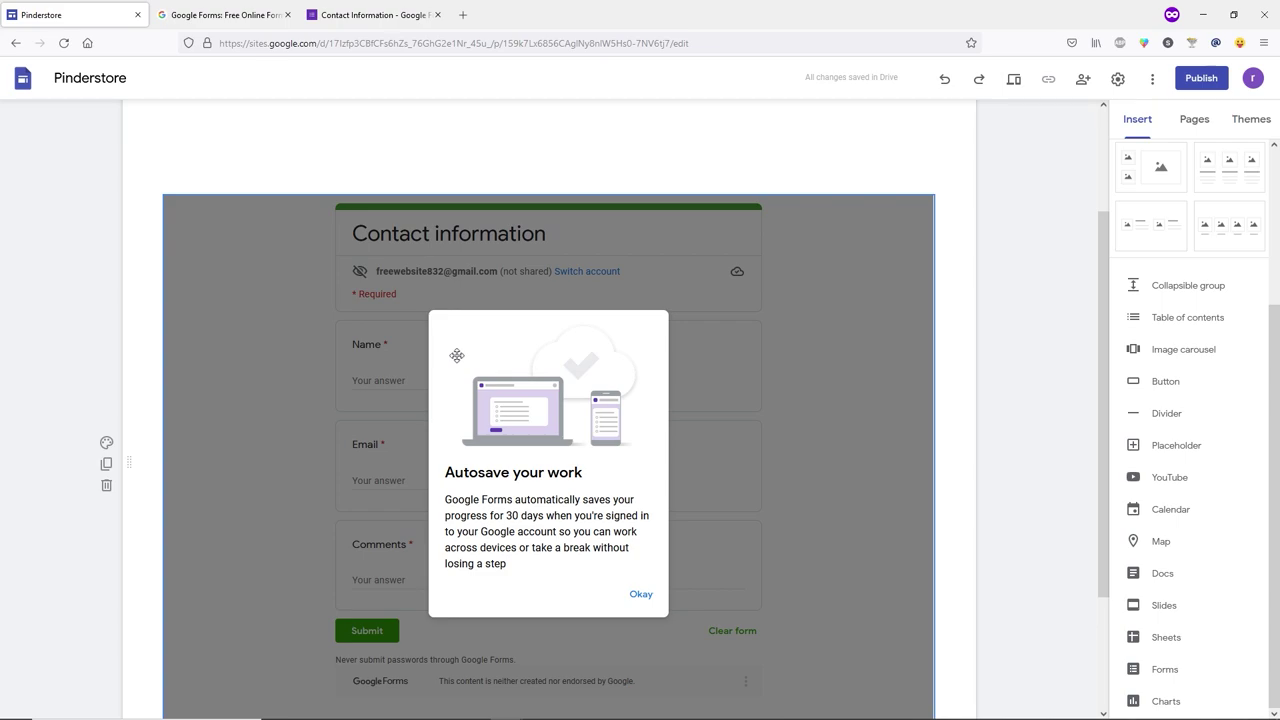
Step: Check the form's responses in Google Forms, then open the Home page in the site editor
left_click(368, 15)
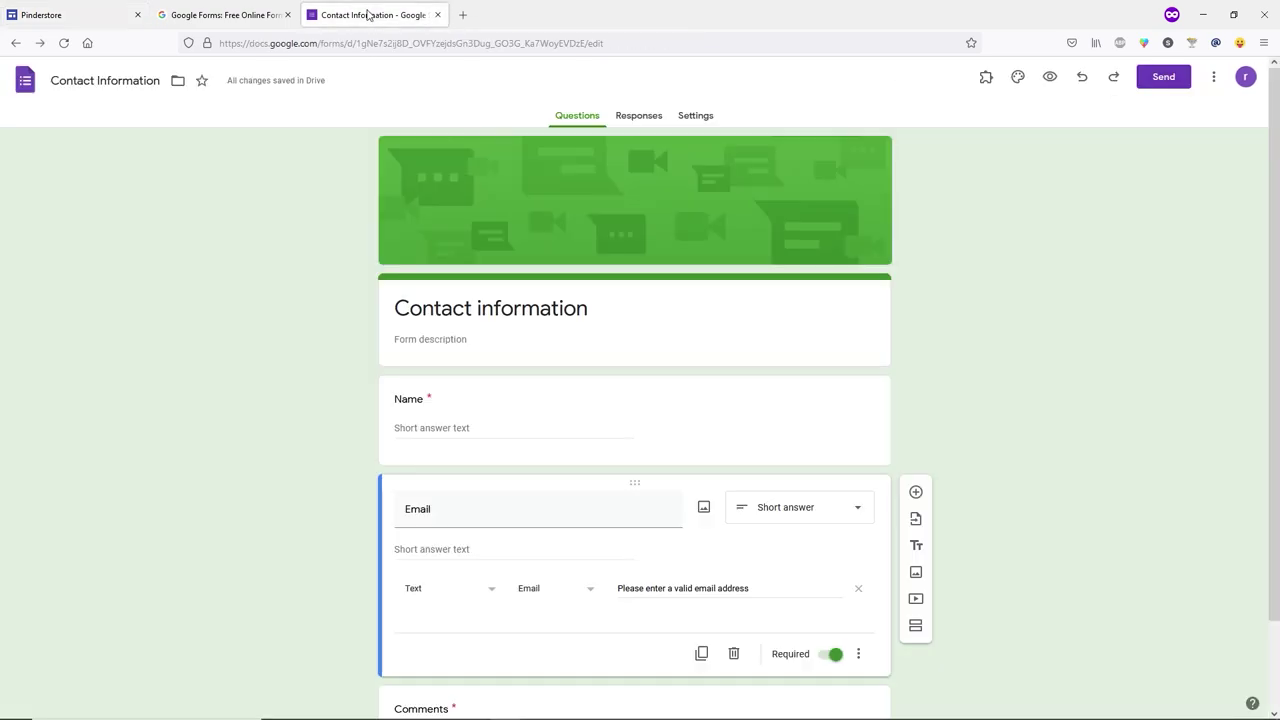
left_click(643, 118)
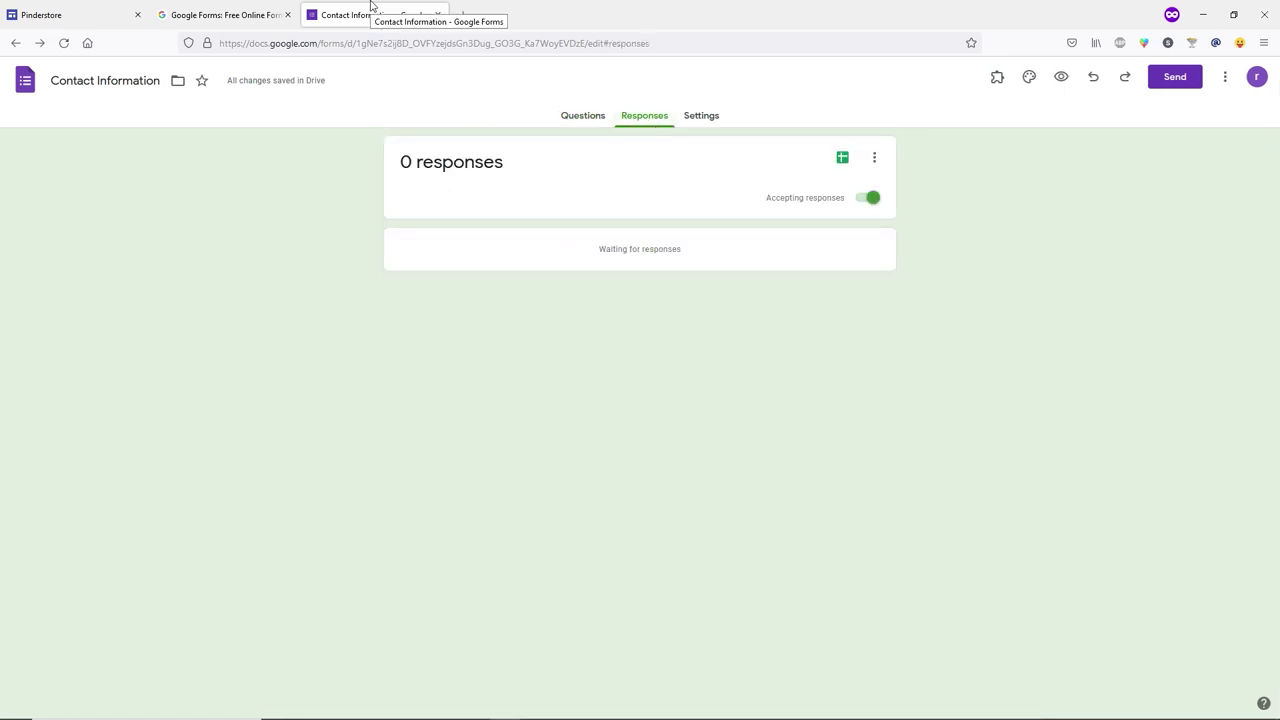
left_click(99, 6)
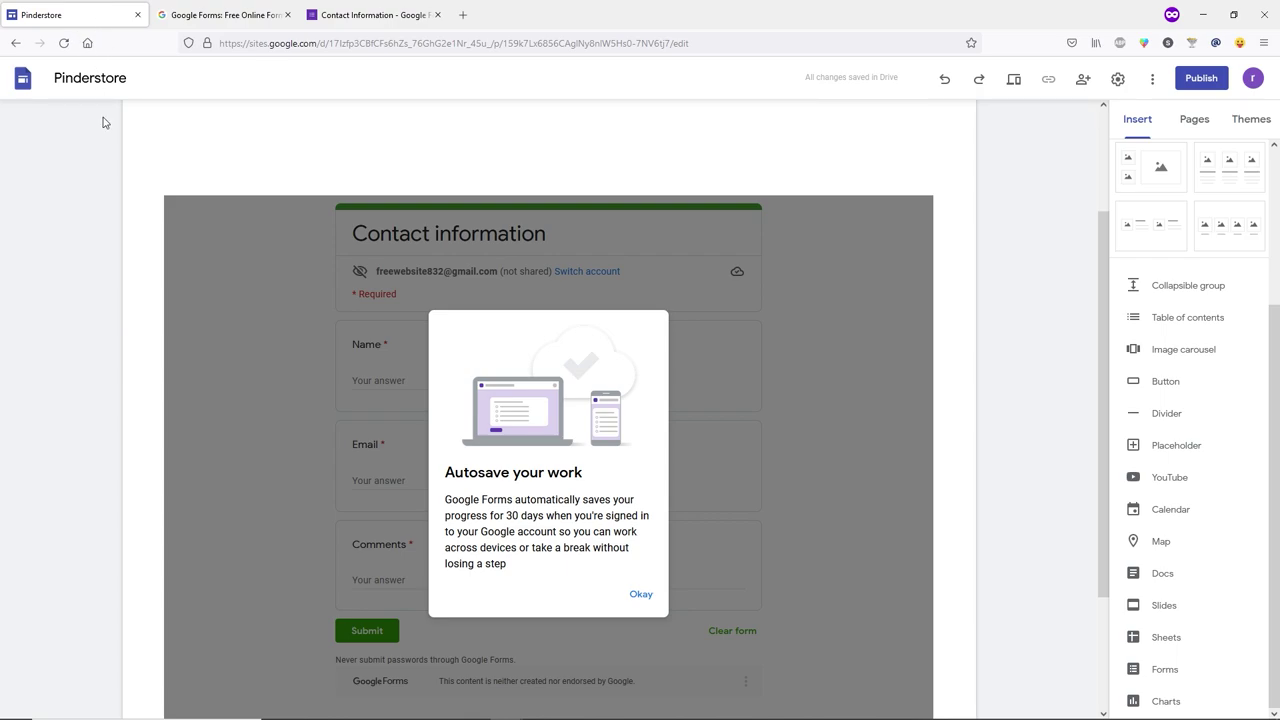
scroll(110, 300, "up", 2)
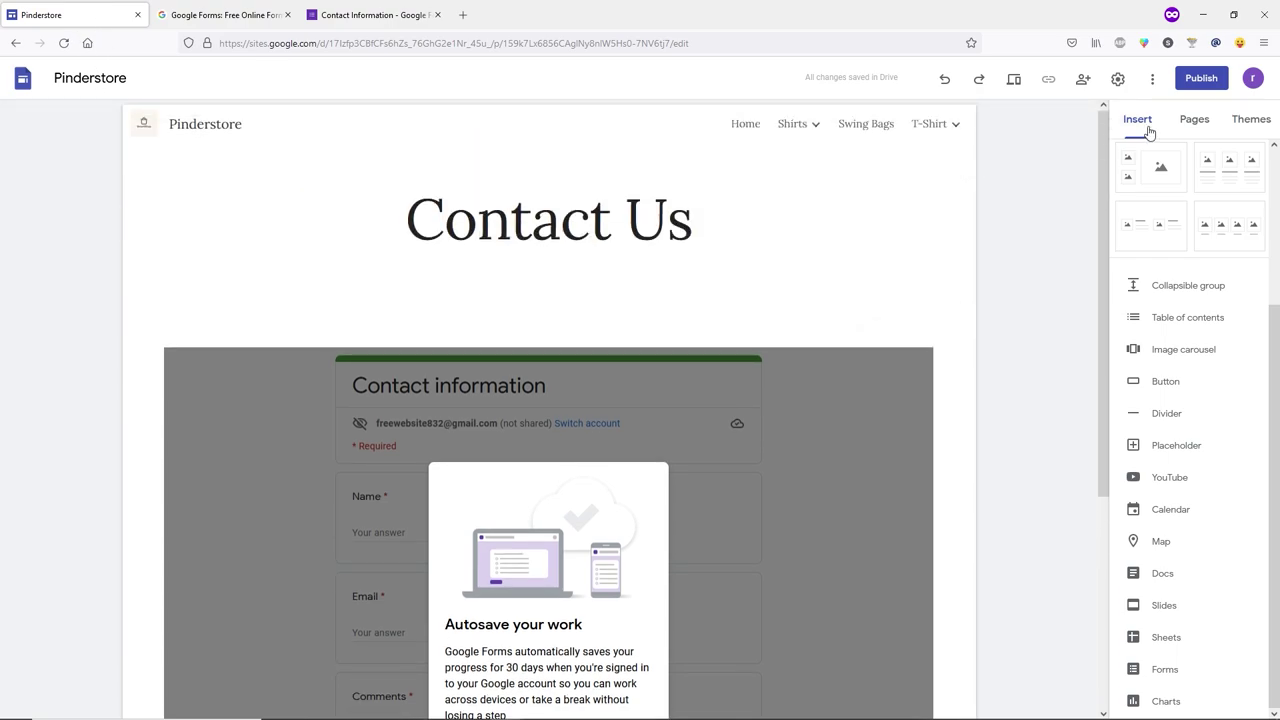
left_click(1194, 122)
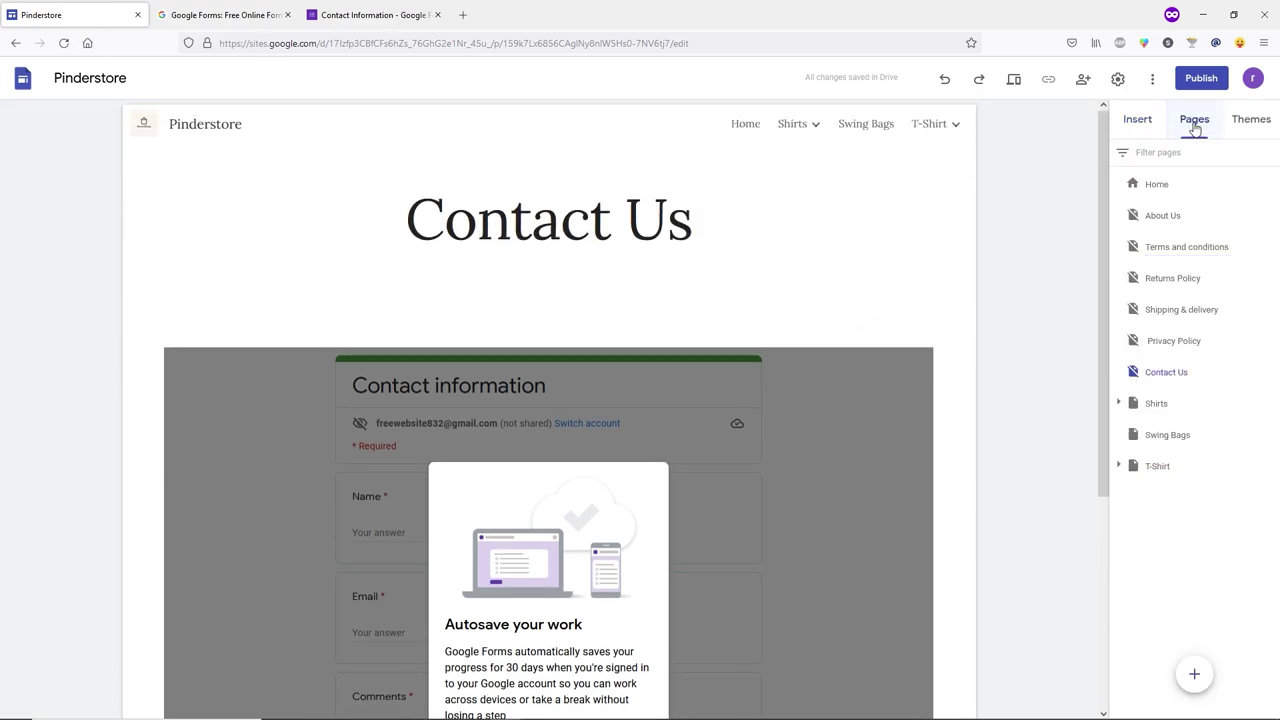
left_click(1157, 187)
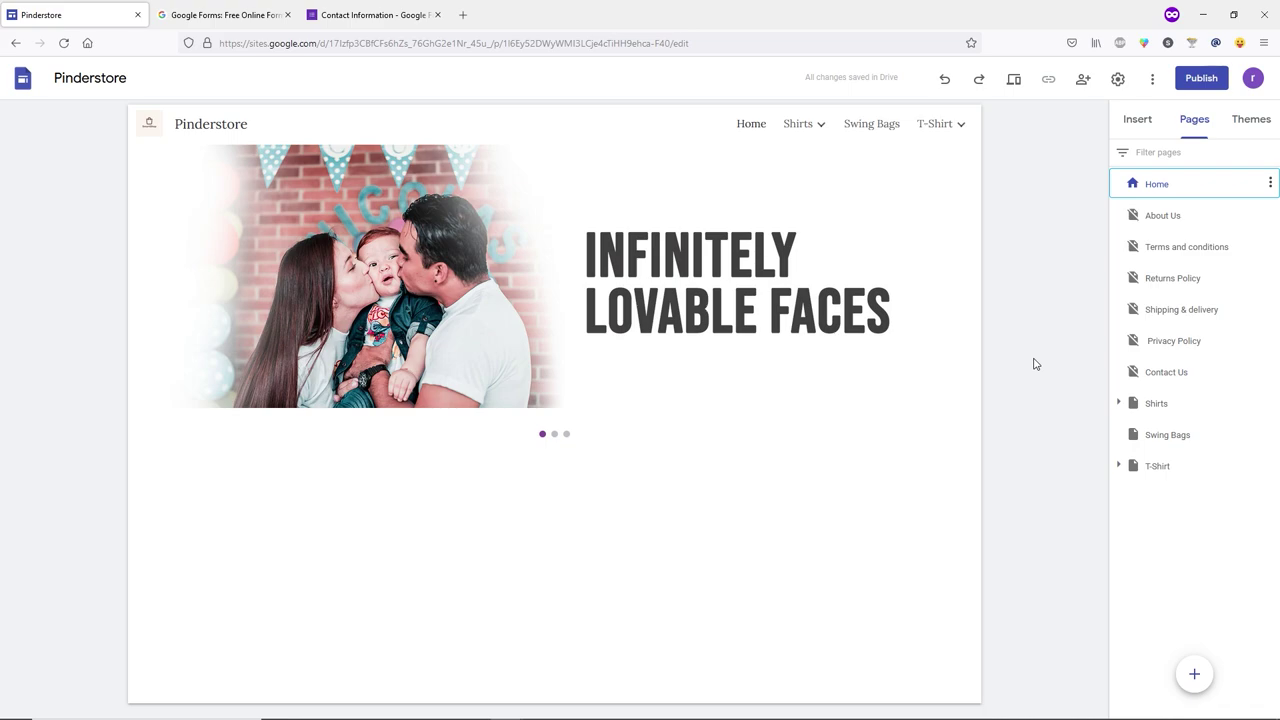
Step: Load the Ecwid referral link in a new private tab and begin the free sign-up
left_click(462, 15)
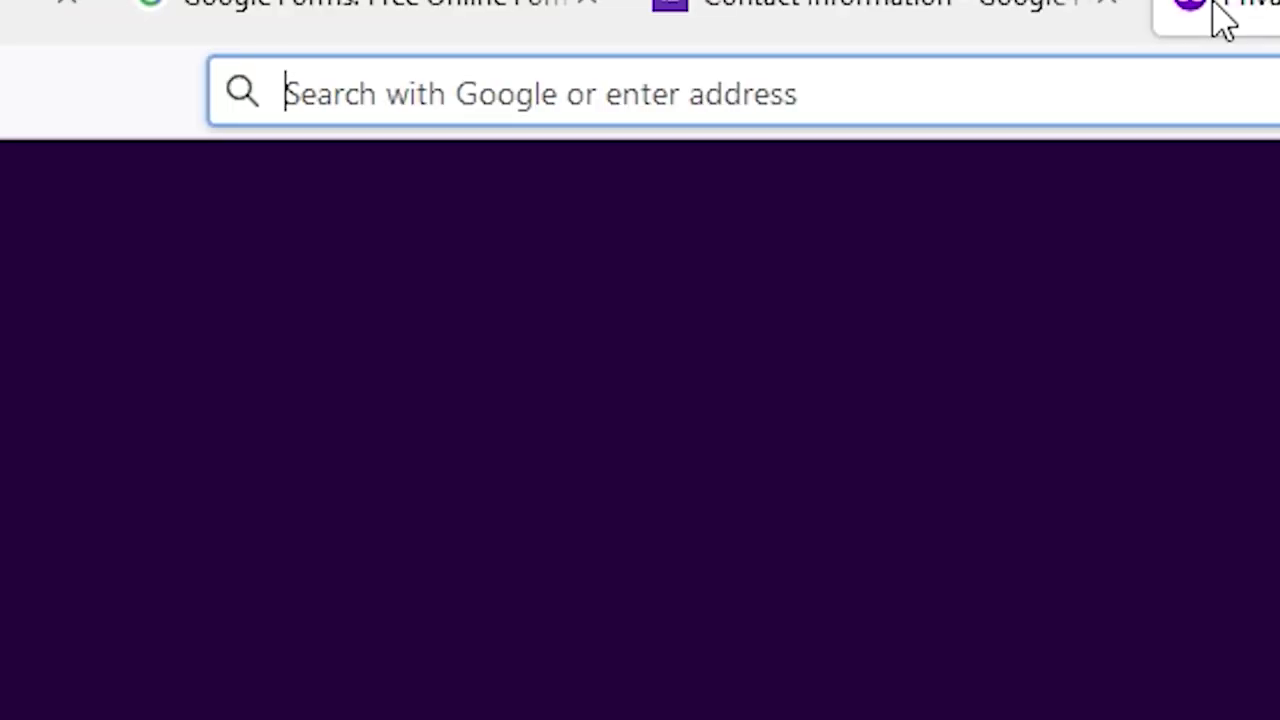
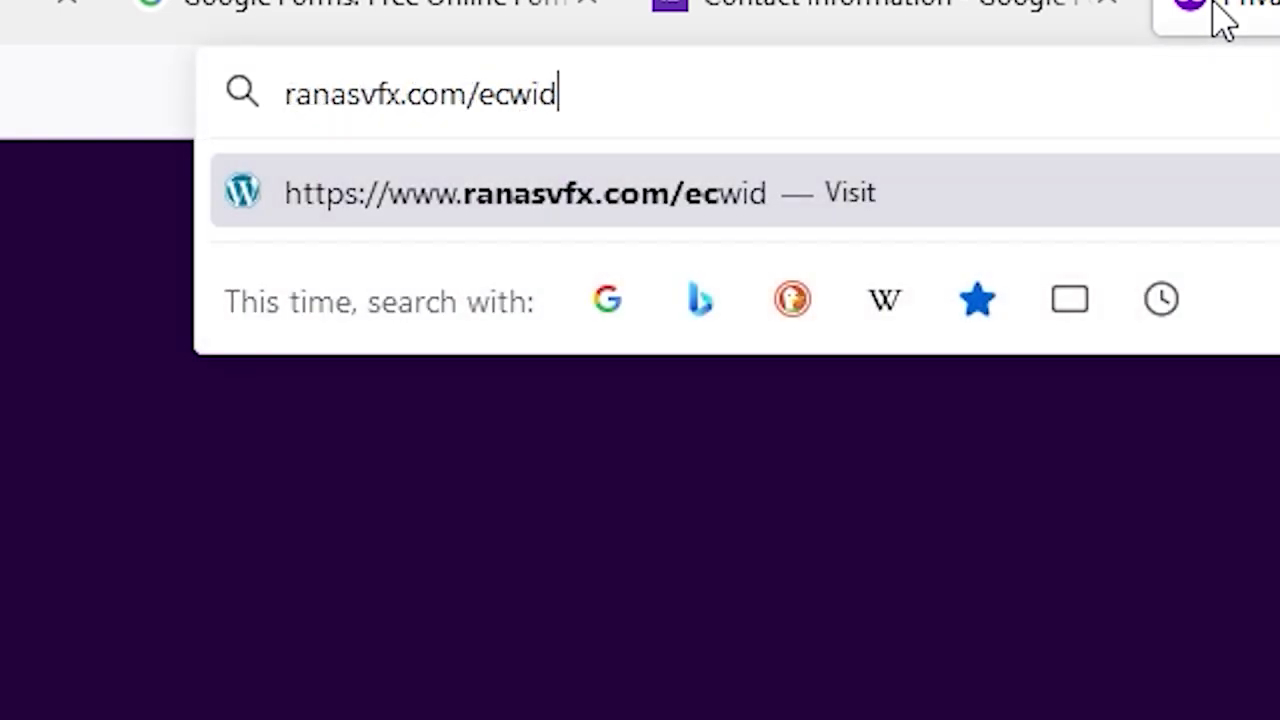
key("Return")
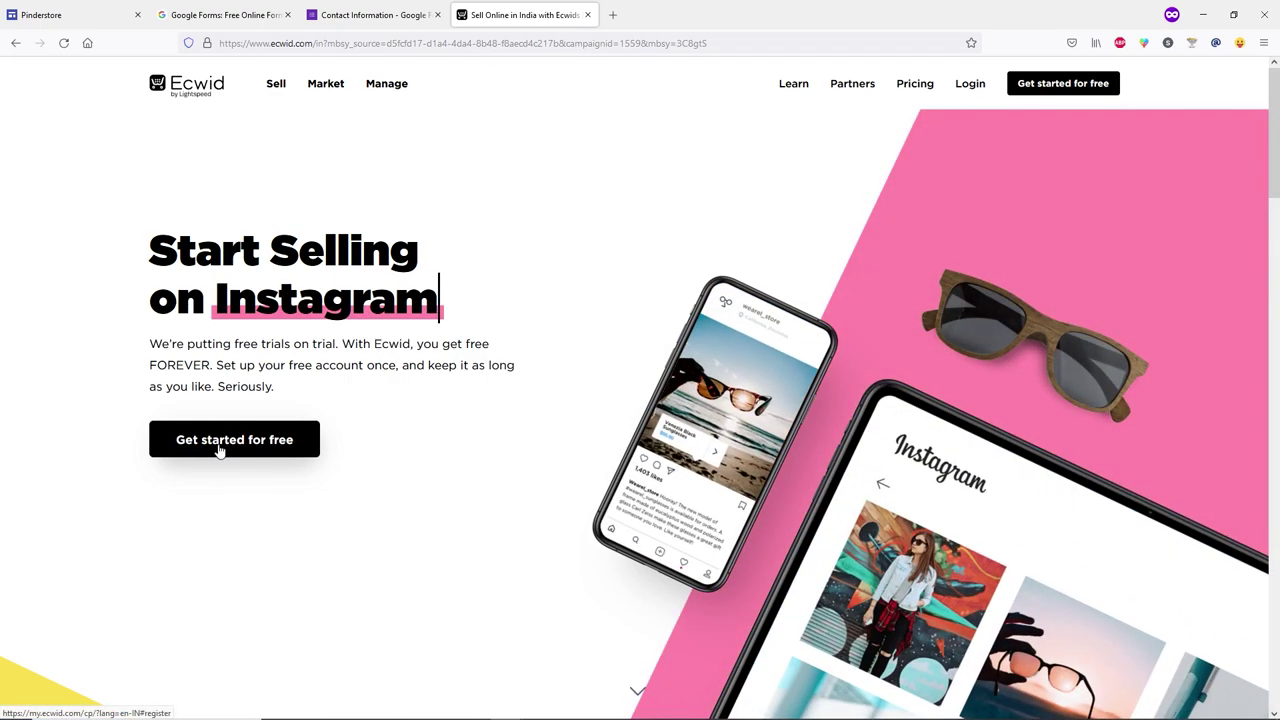
left_click(219, 450)
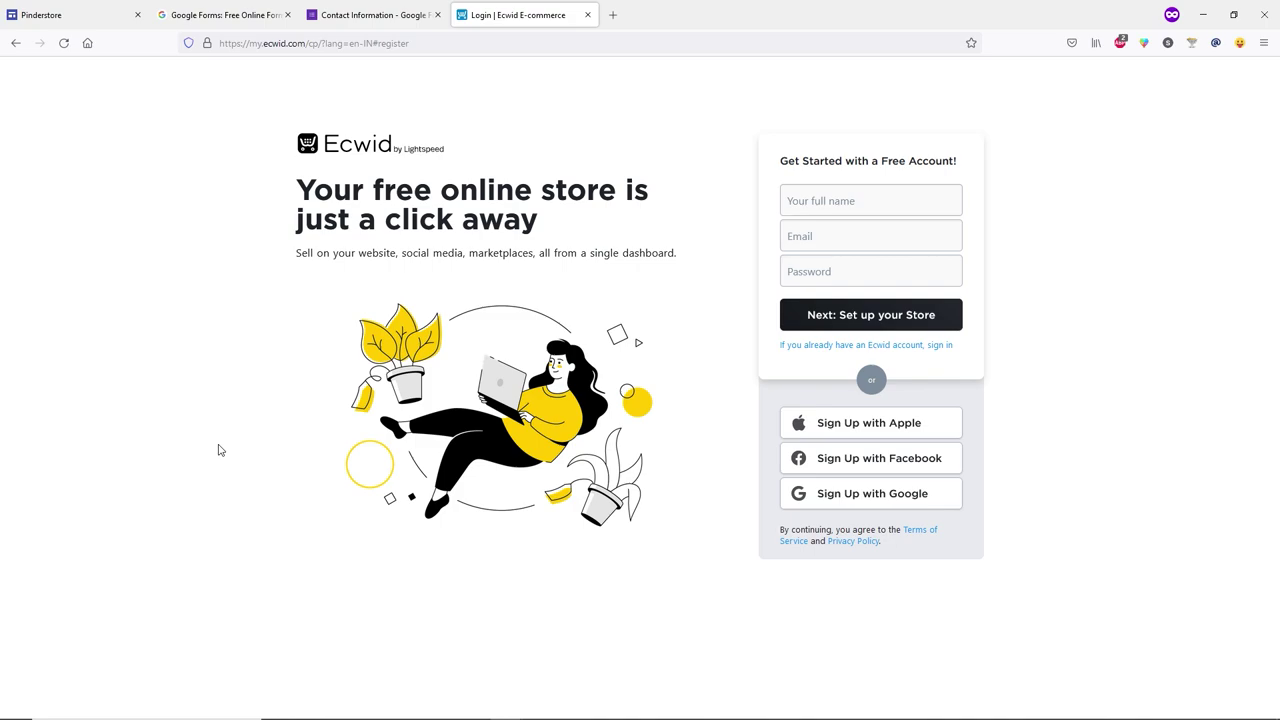
Step: Register with the owner's full name, saved e-mail address and a password, then continue to store setup
left_click(820, 200)
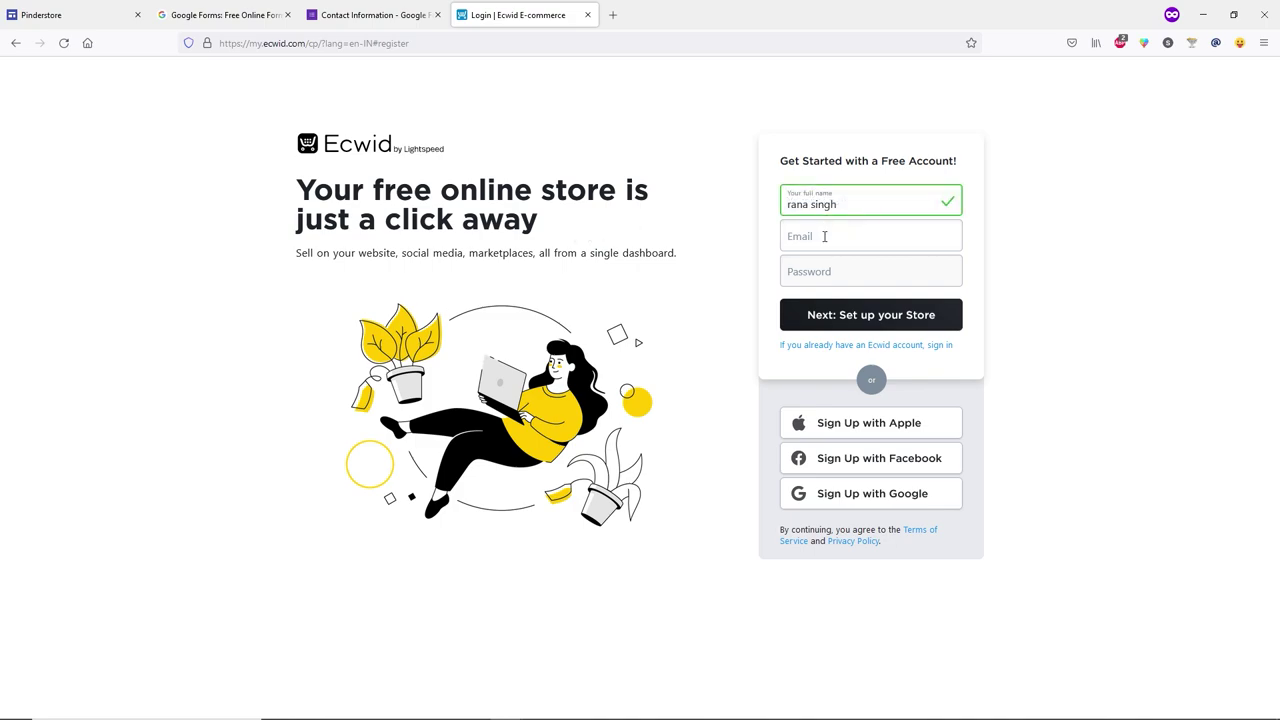
left_click(824, 237)
left_click(818, 258)
left_click(818, 272)
type("**********")
left_click(835, 318)
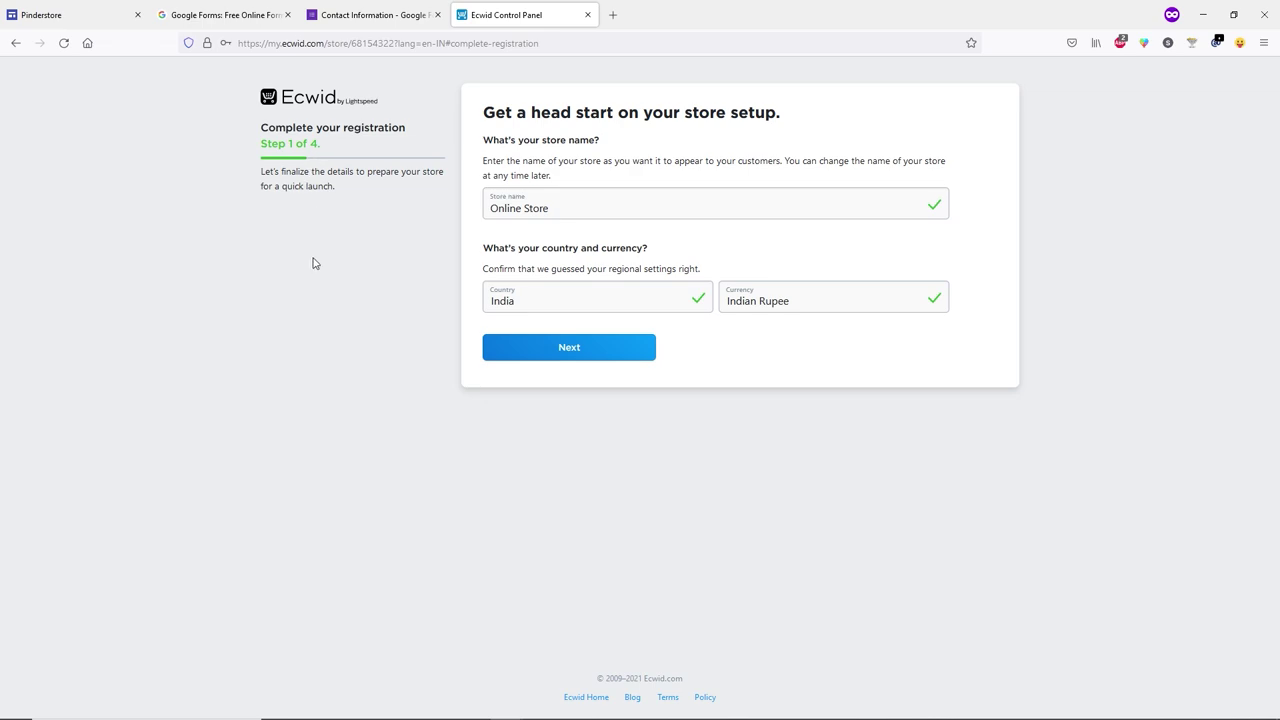
Step: Accept the store details and enter the address: Ahmedgarh, Punjab, zip 148021
left_click(566, 352)
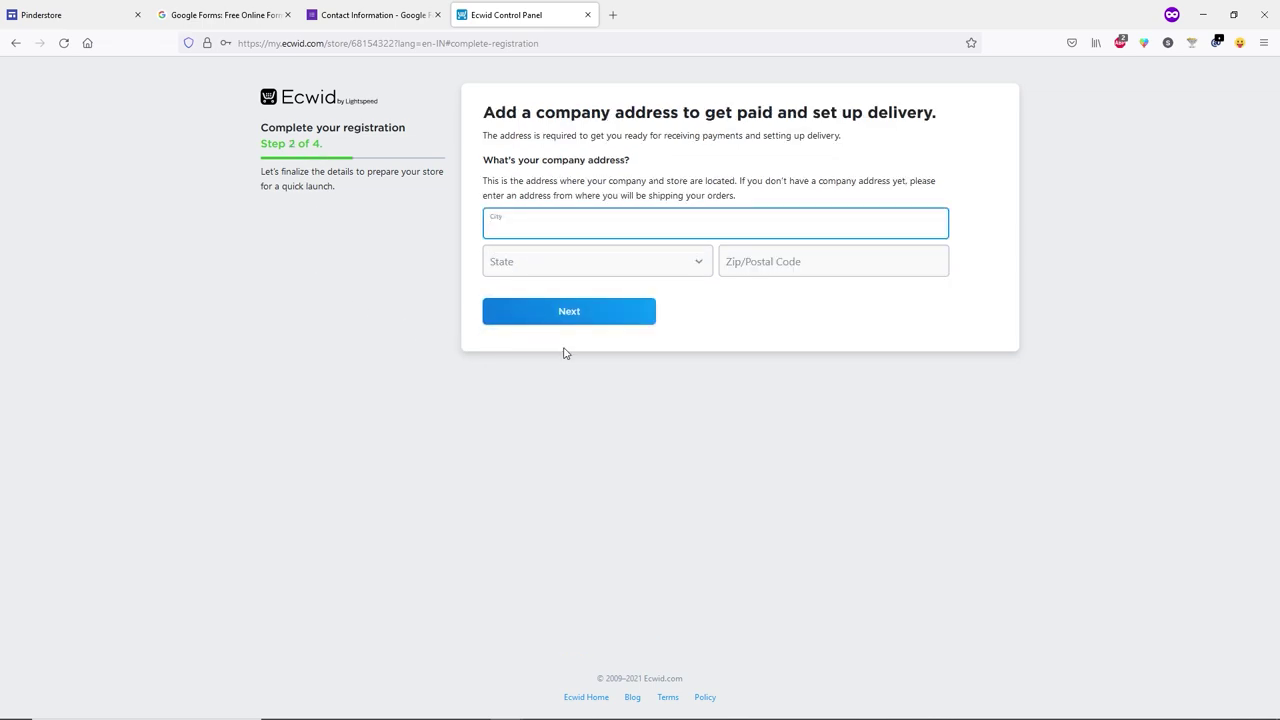
type("Ahmedgarh")
left_click(686, 262)
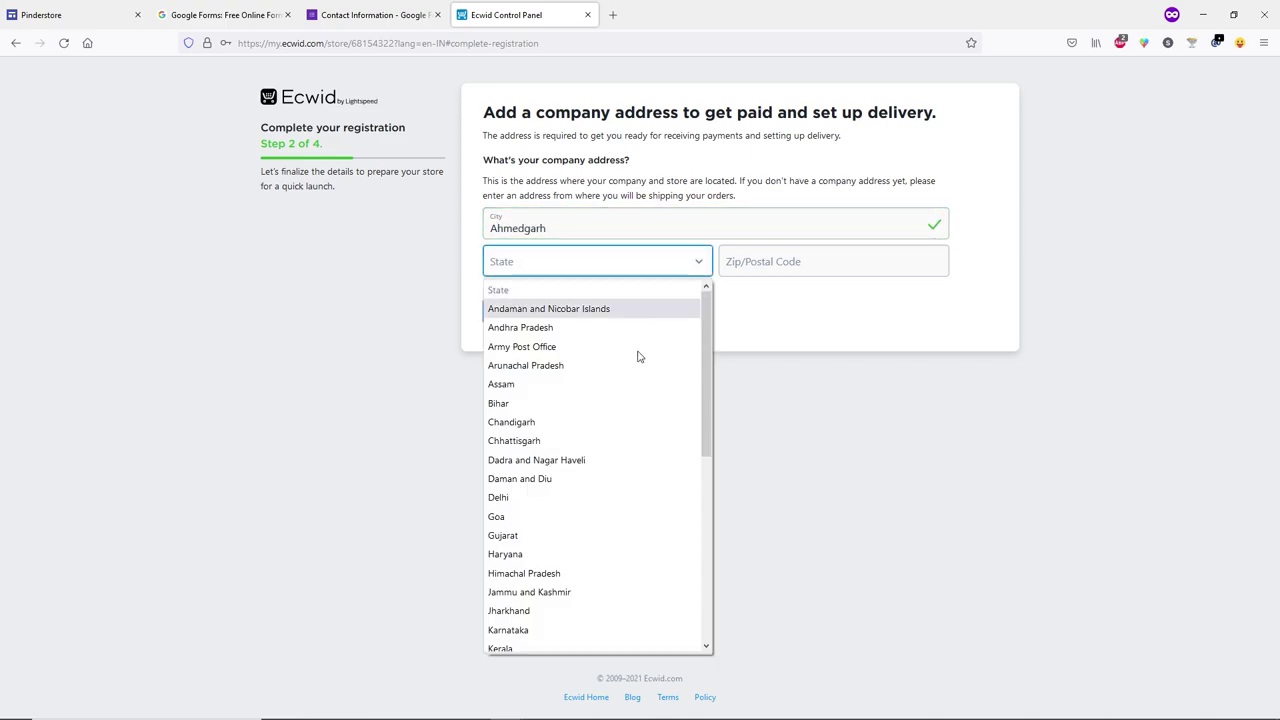
scroll(571, 609, "down", 4)
left_click(606, 514)
left_click(765, 261)
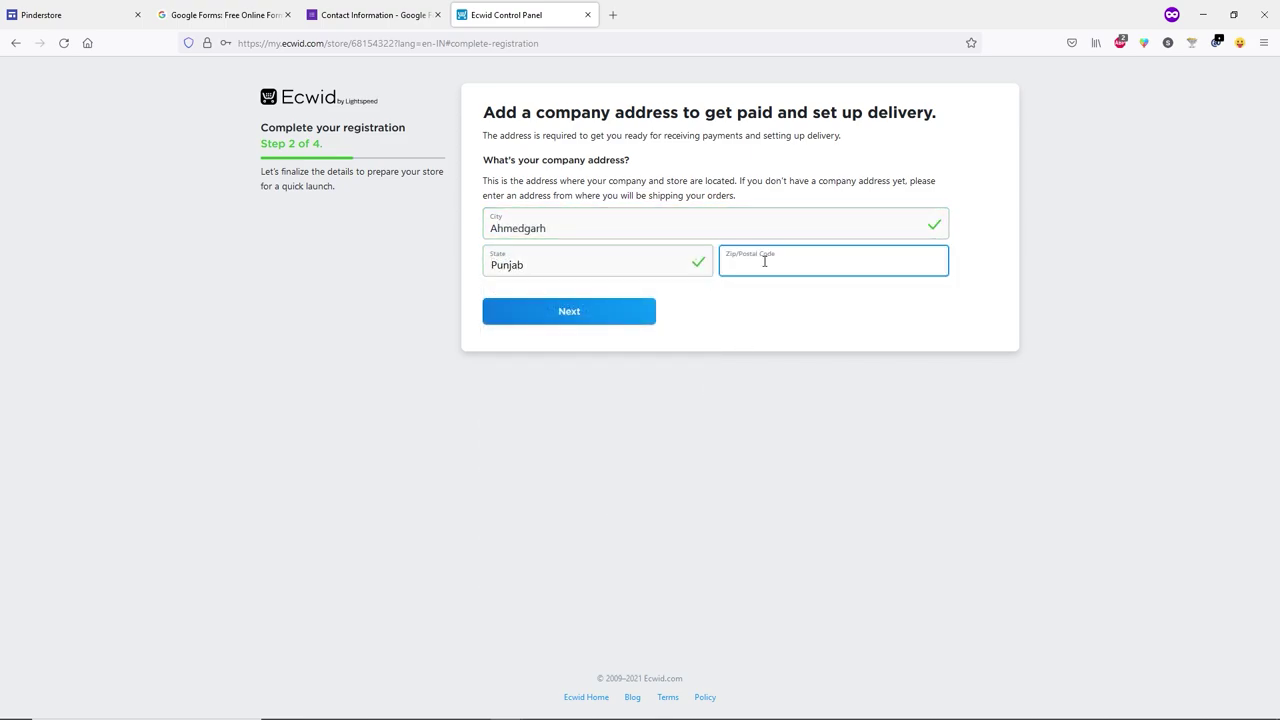
type("148021")
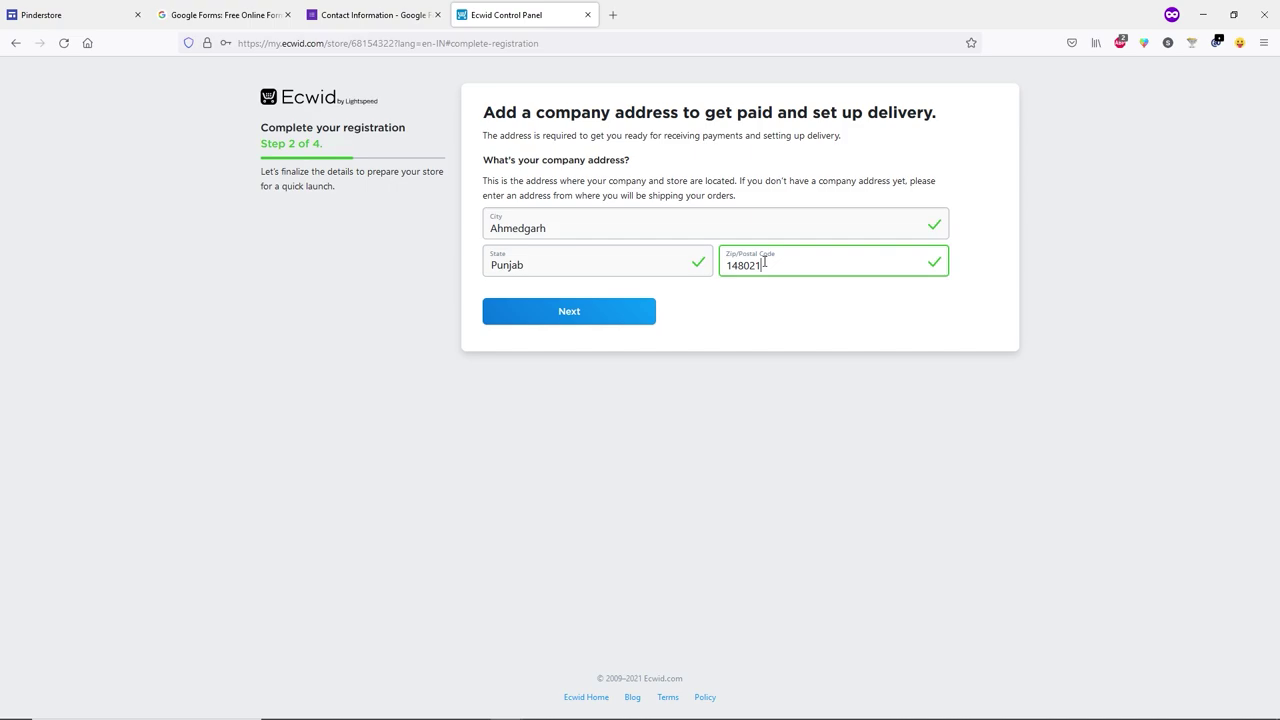
left_click(621, 313)
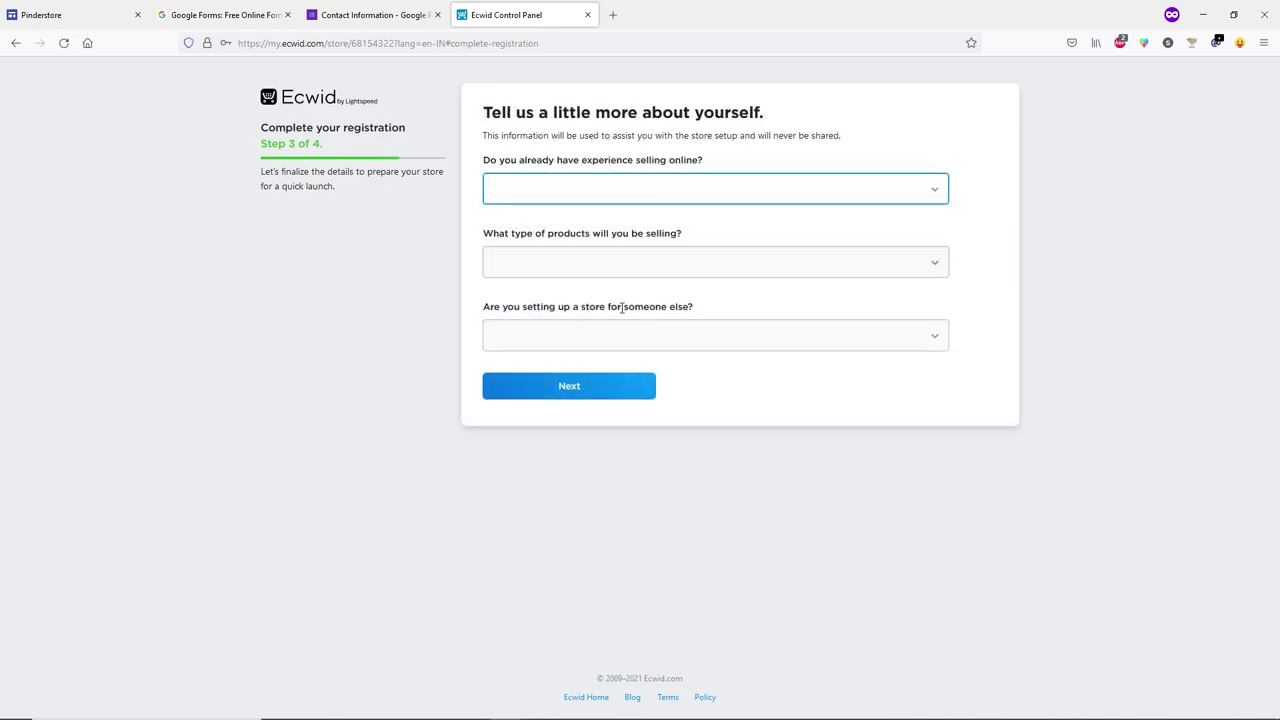
Step: Describe the seller as just getting started, selling Apparel/Shoes/Accessories, not building for someone else
left_click(672, 191)
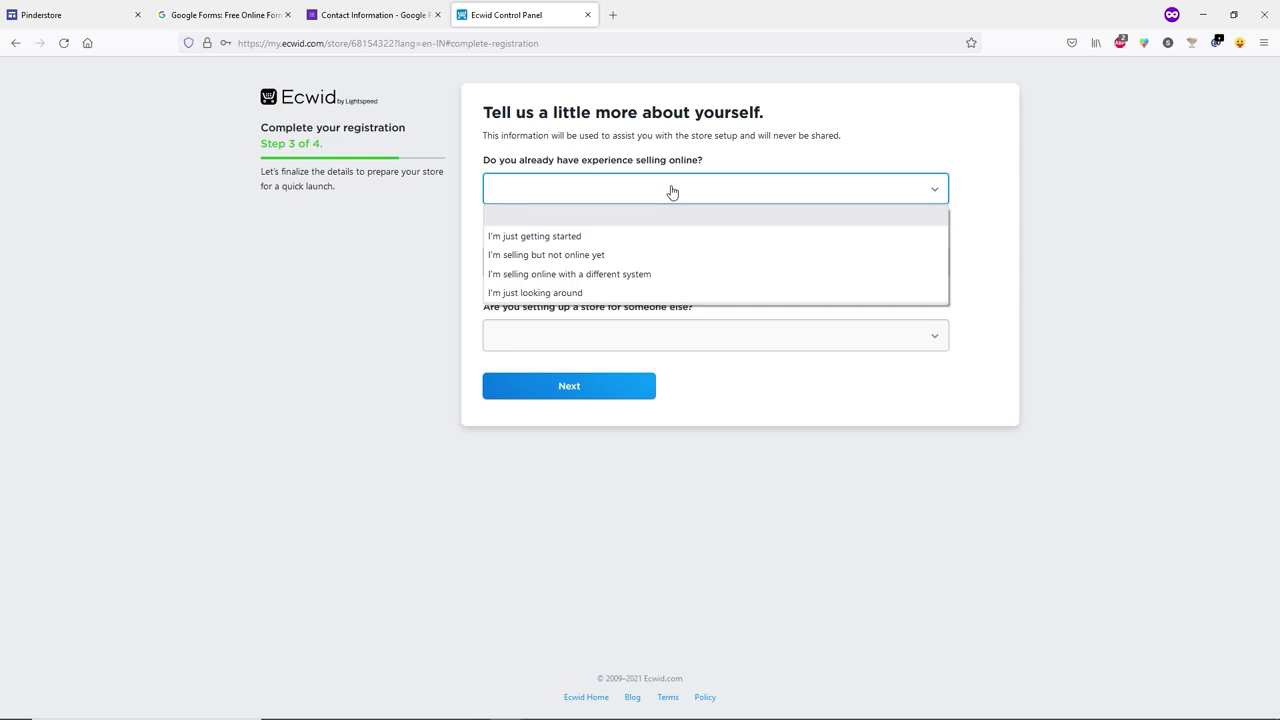
left_click(570, 236)
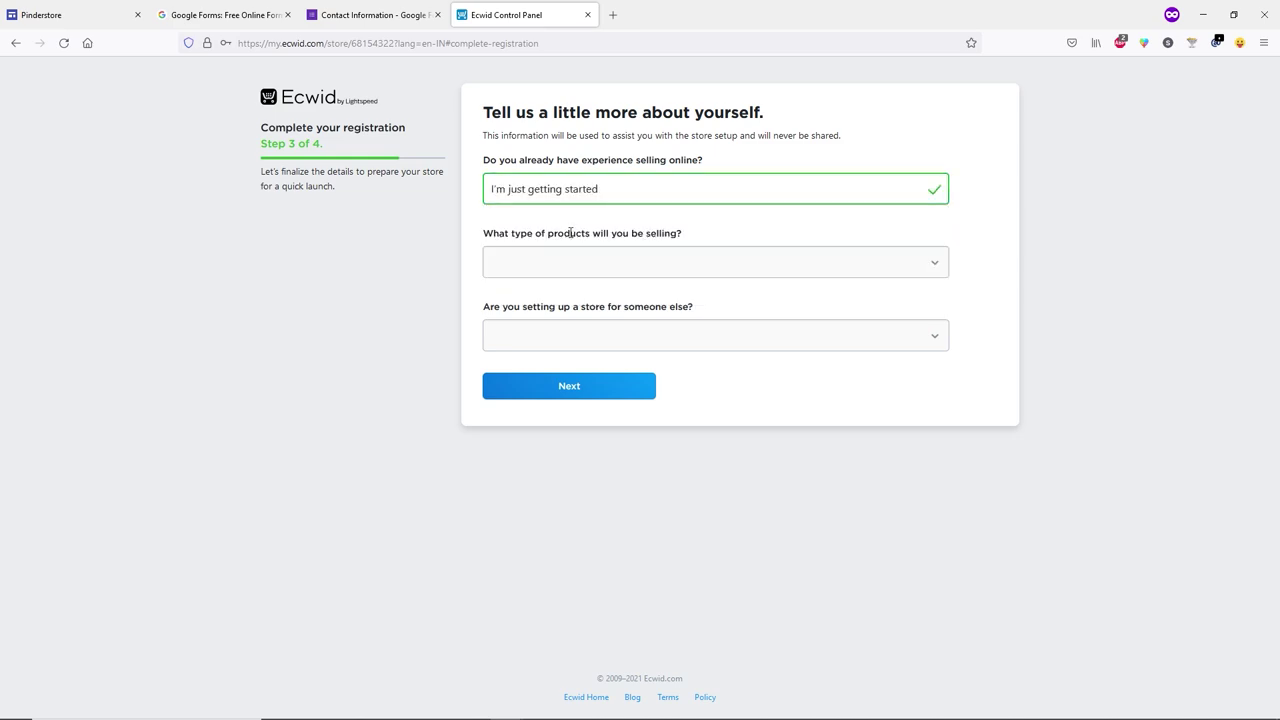
left_click(548, 265)
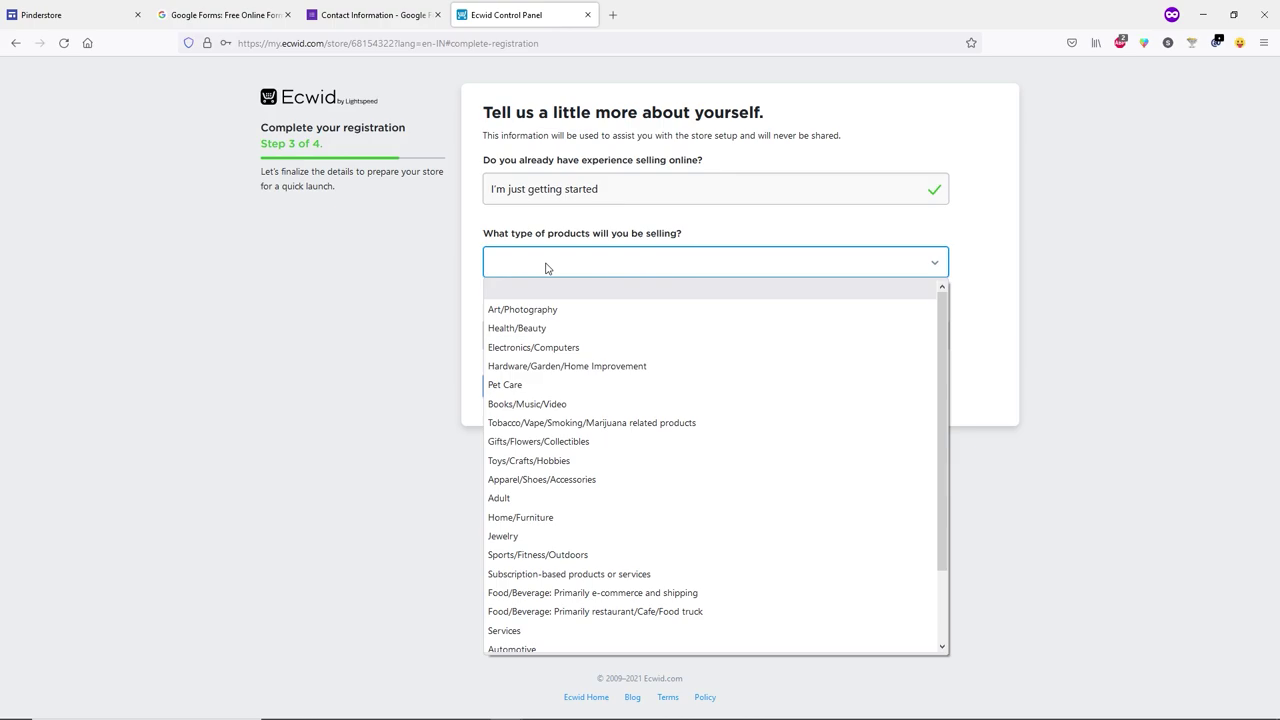
left_click(603, 481)
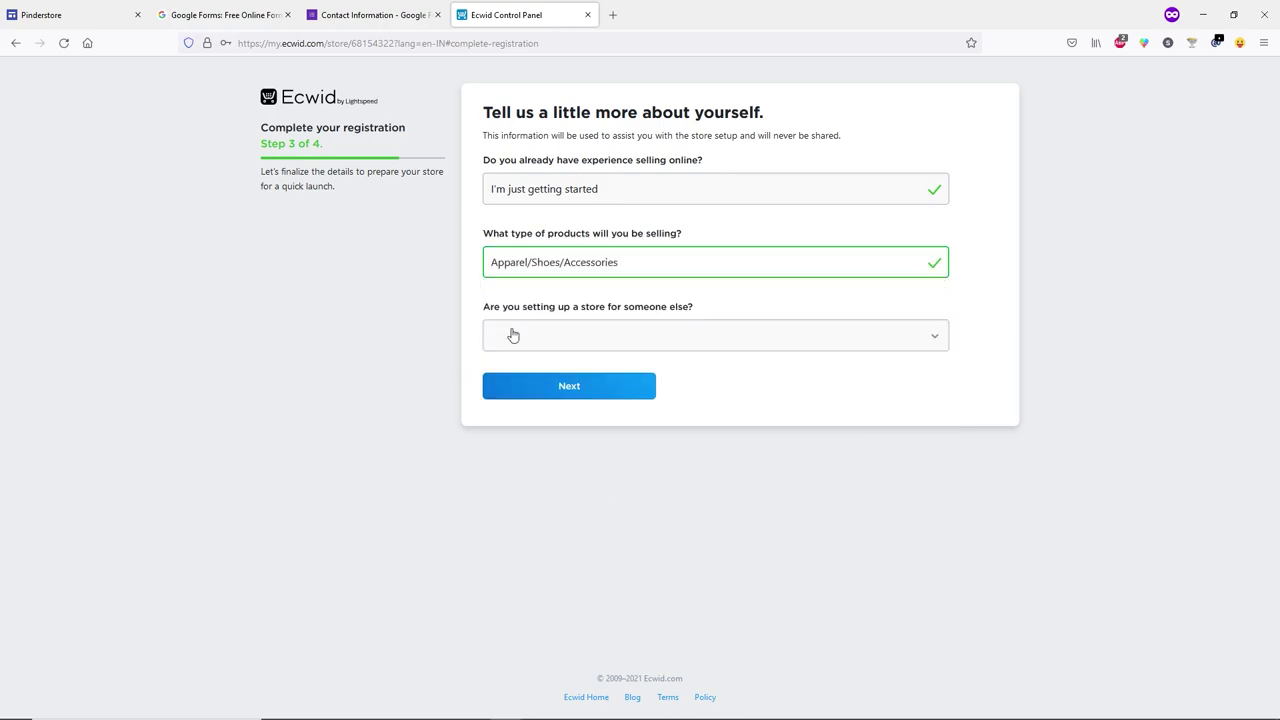
left_click(596, 272)
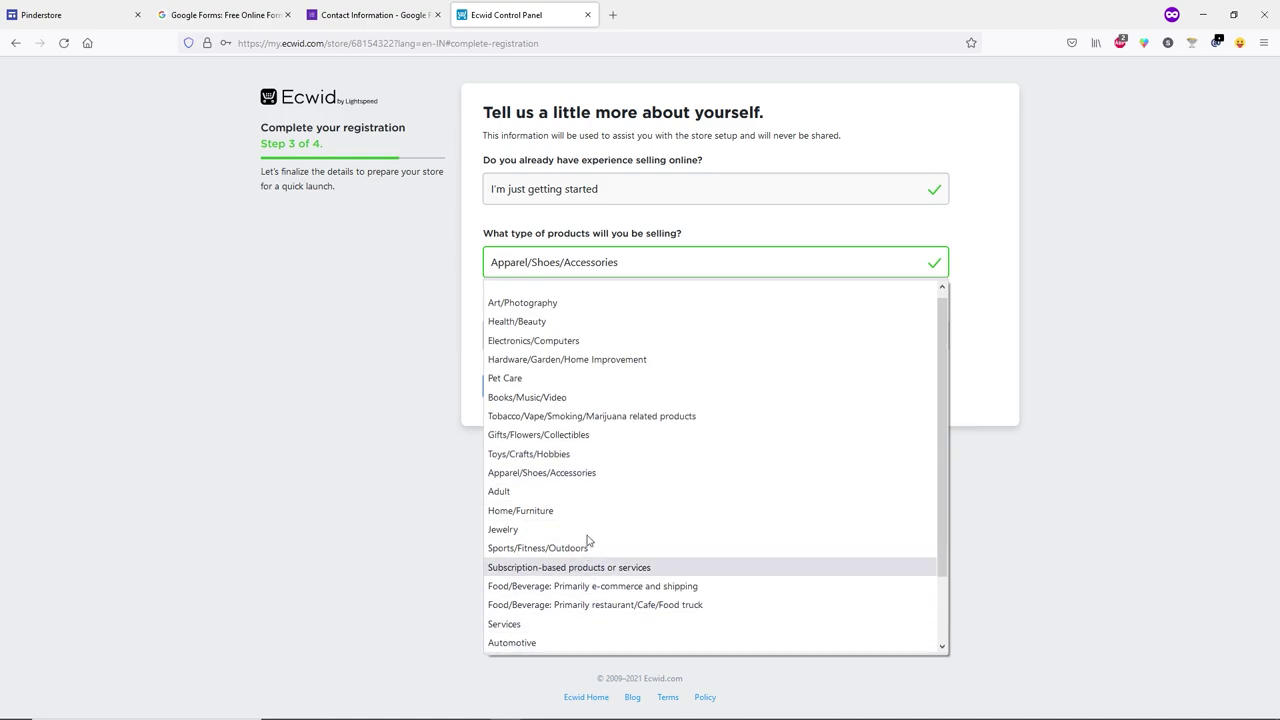
left_click(423, 343)
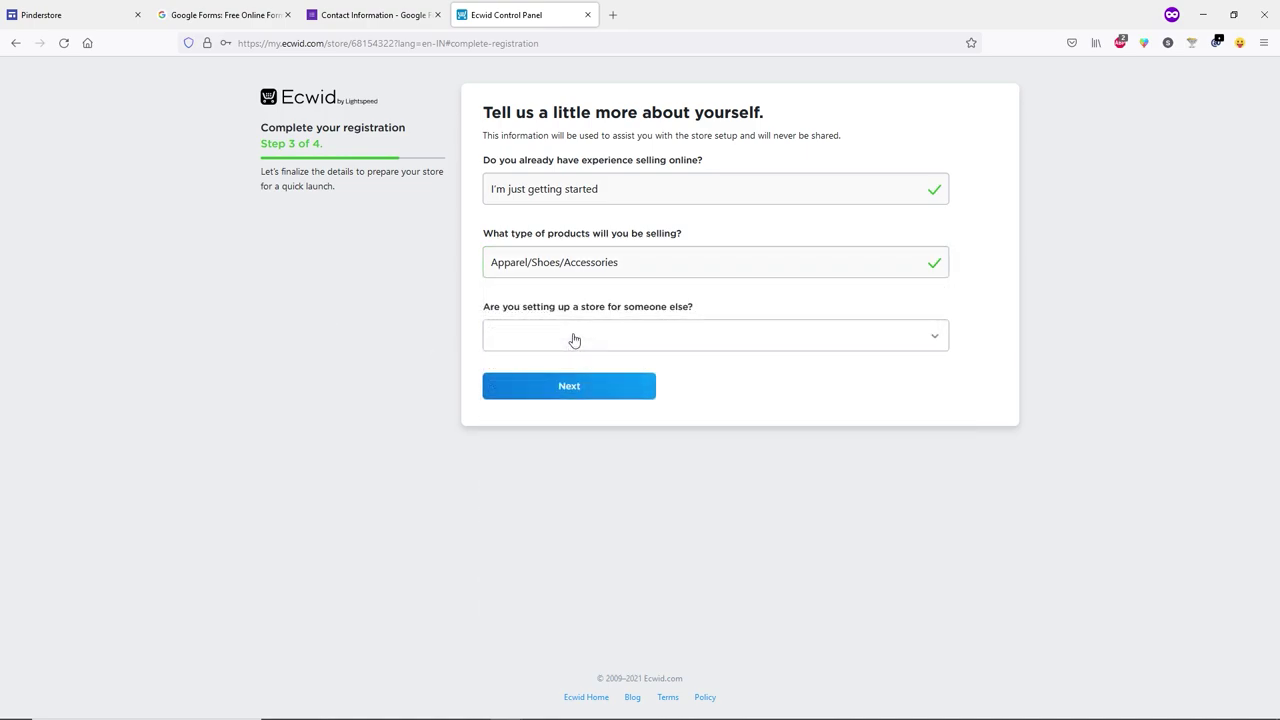
left_click(574, 340)
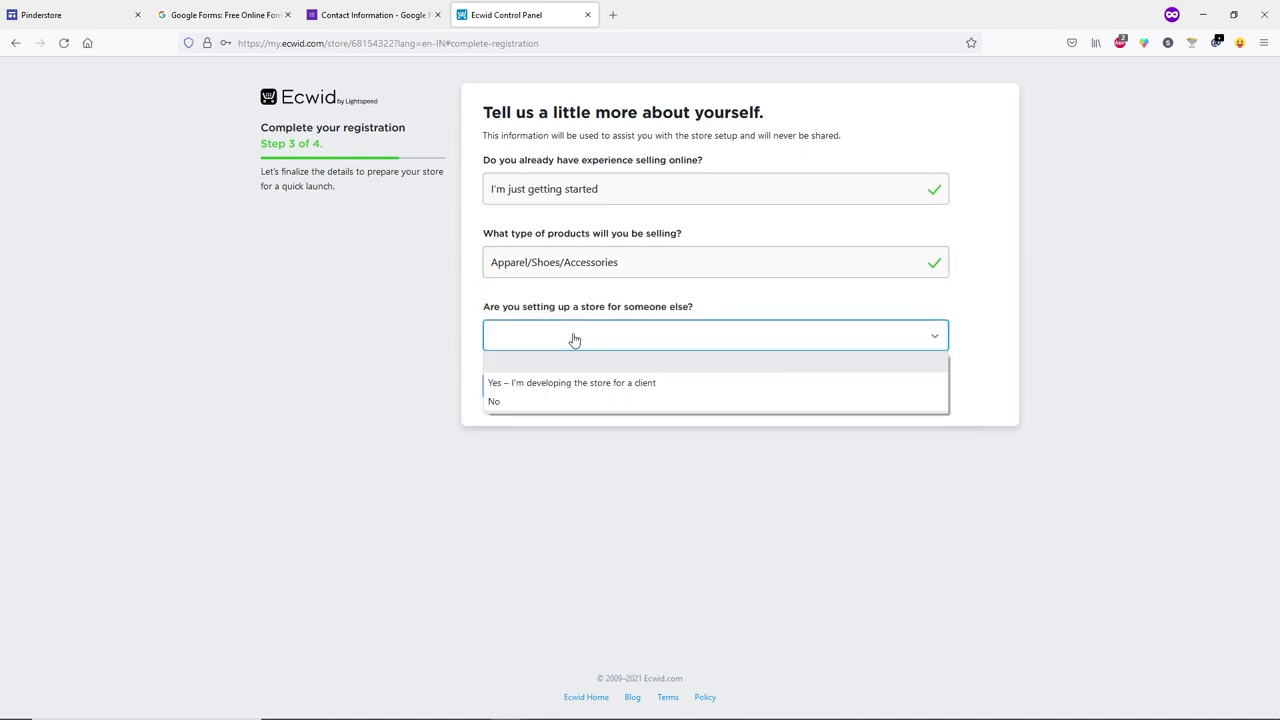
left_click(534, 401)
left_click(578, 395)
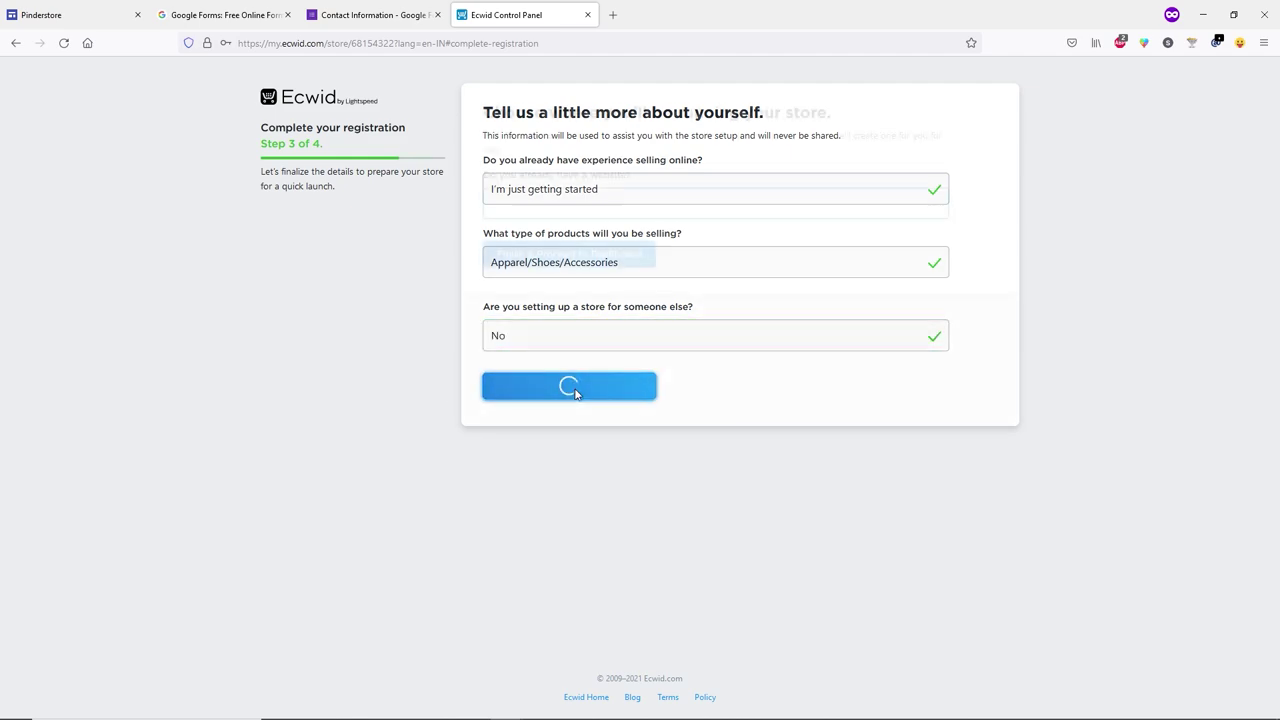
Step: Report an existing website on Other platform, specified as 'Google sites', and finish registration
left_click(619, 206)
left_click(600, 249)
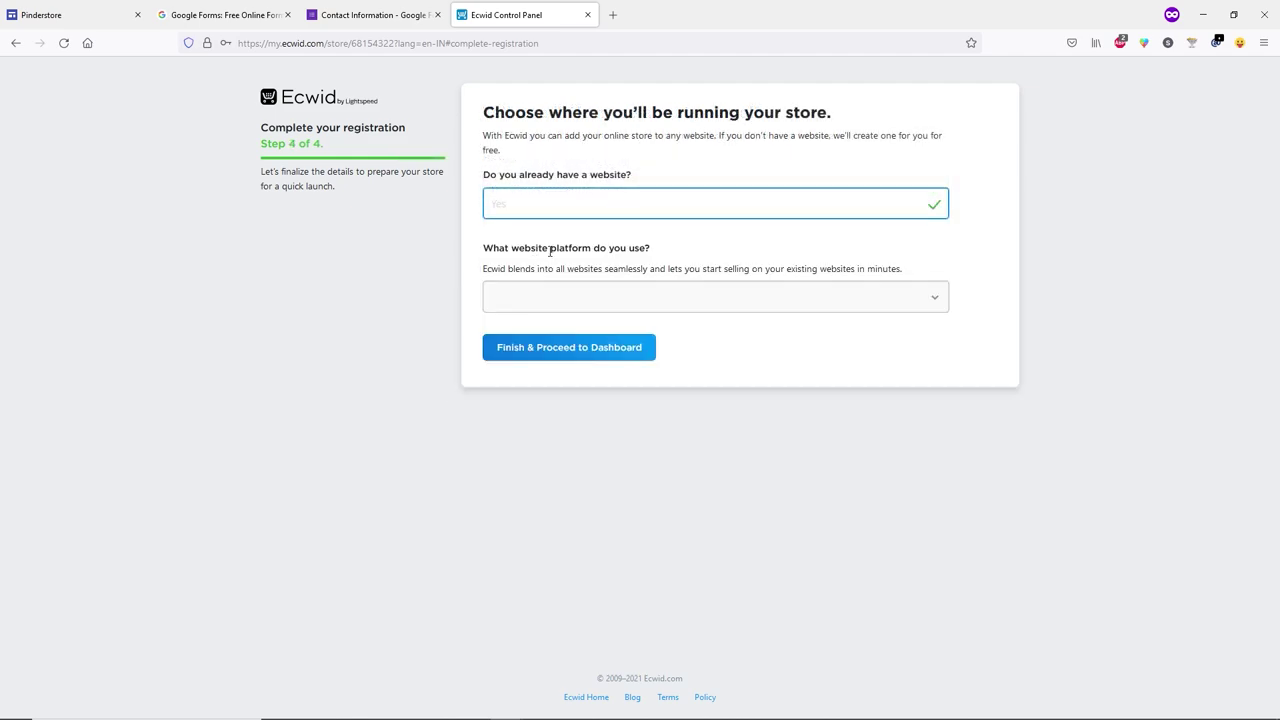
left_click(540, 304)
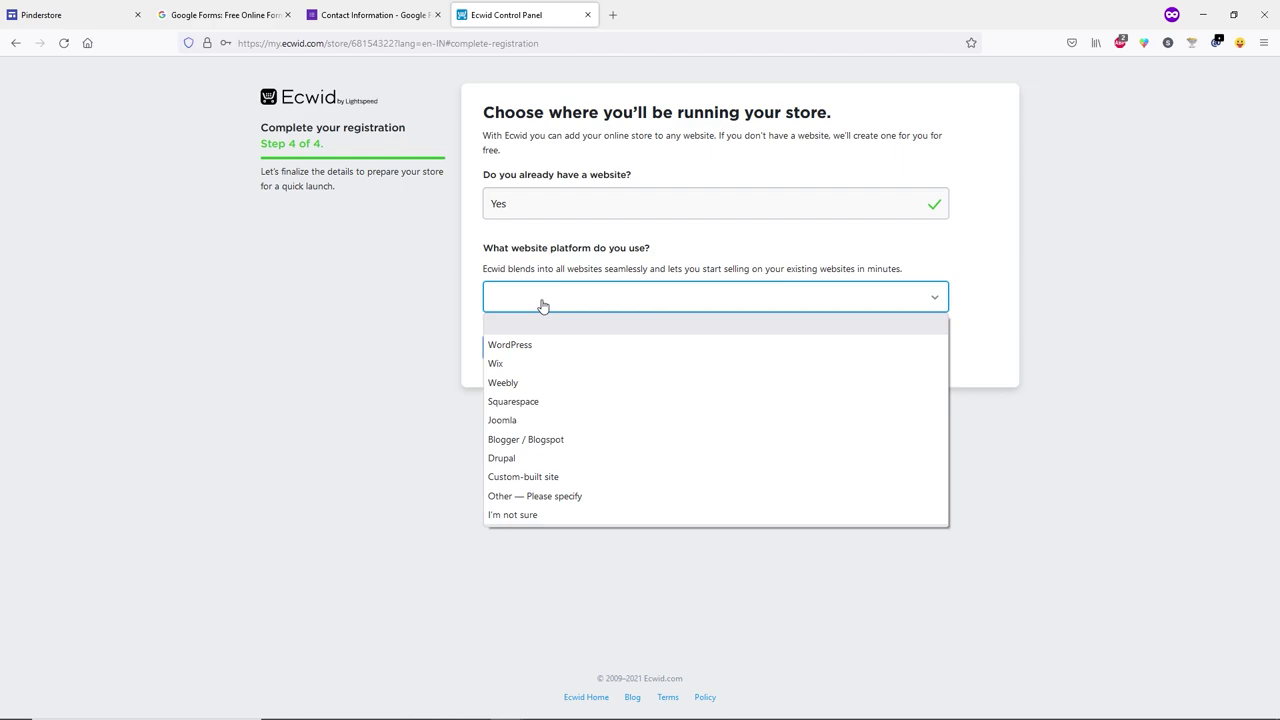
left_click(534, 497)
left_click(536, 362)
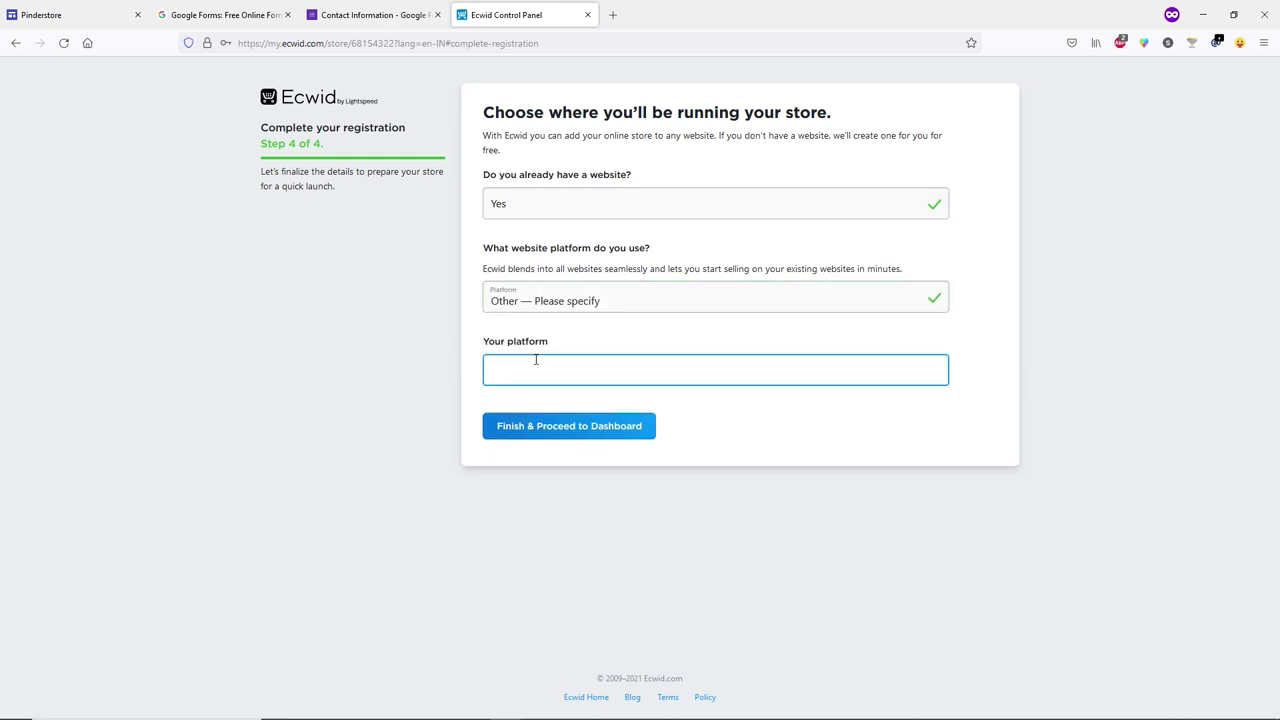
type("Google sites")
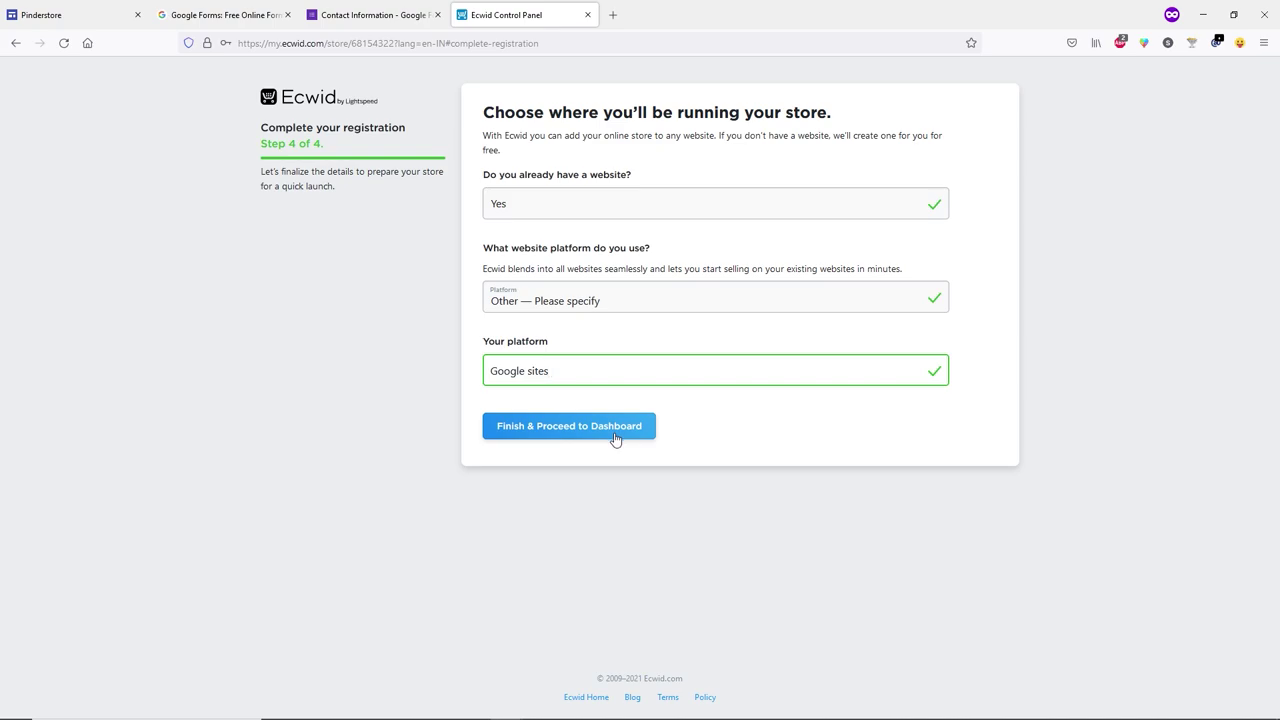
left_click(616, 440)
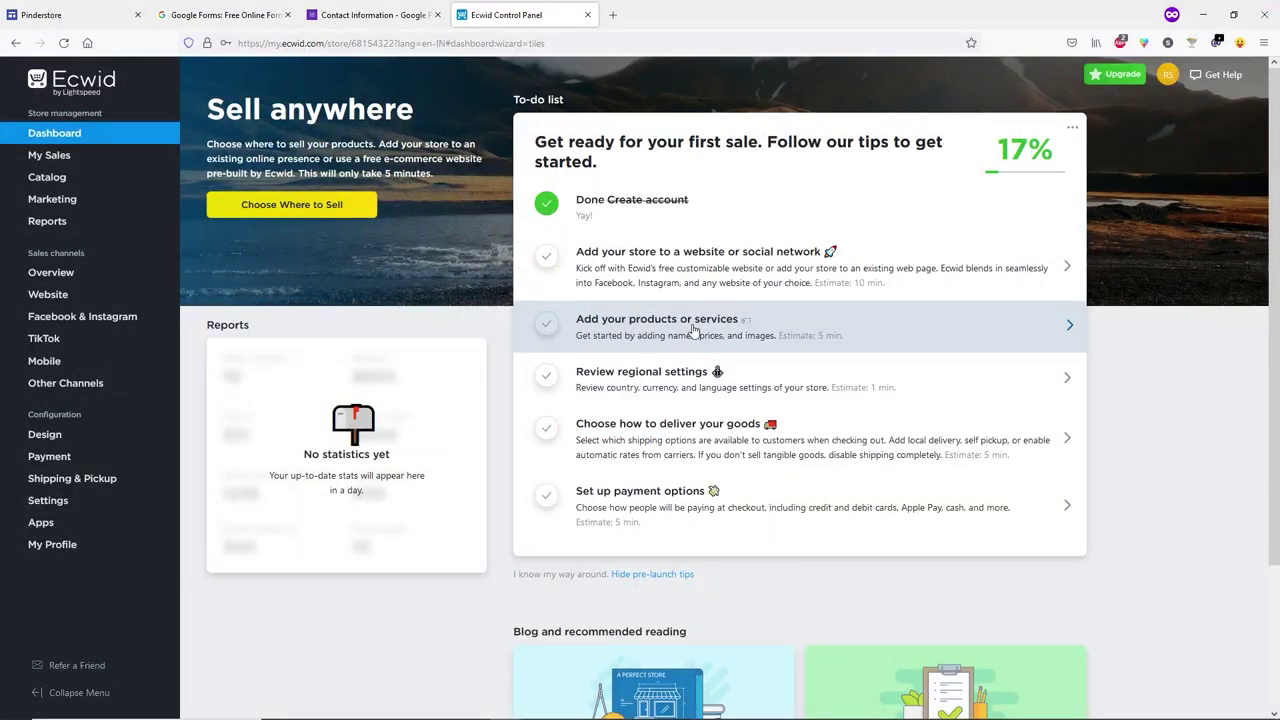
Step: Open the product catalog, select all nine sample products, then deselect them with None
left_click(693, 330)
scroll(345, 372, "down", 2)
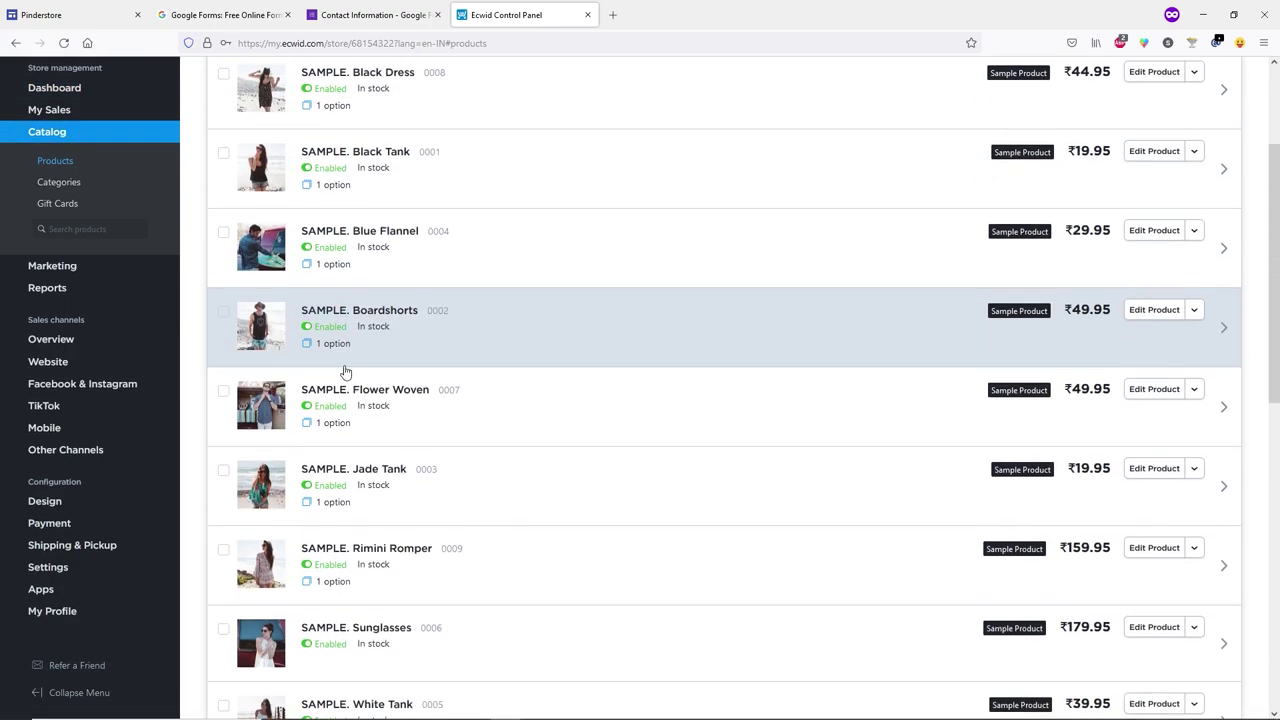
scroll(345, 372, "down", 3)
scroll(360, 455, "up", 3)
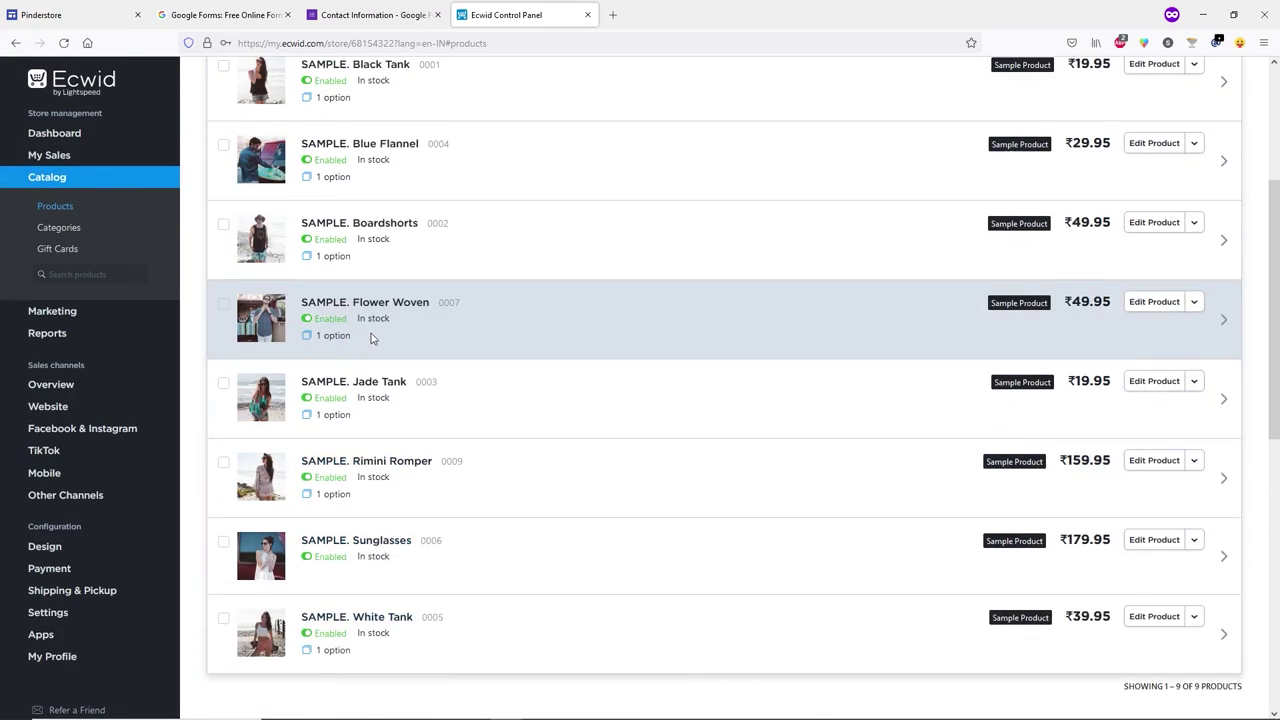
scroll(377, 200, "up", 3)
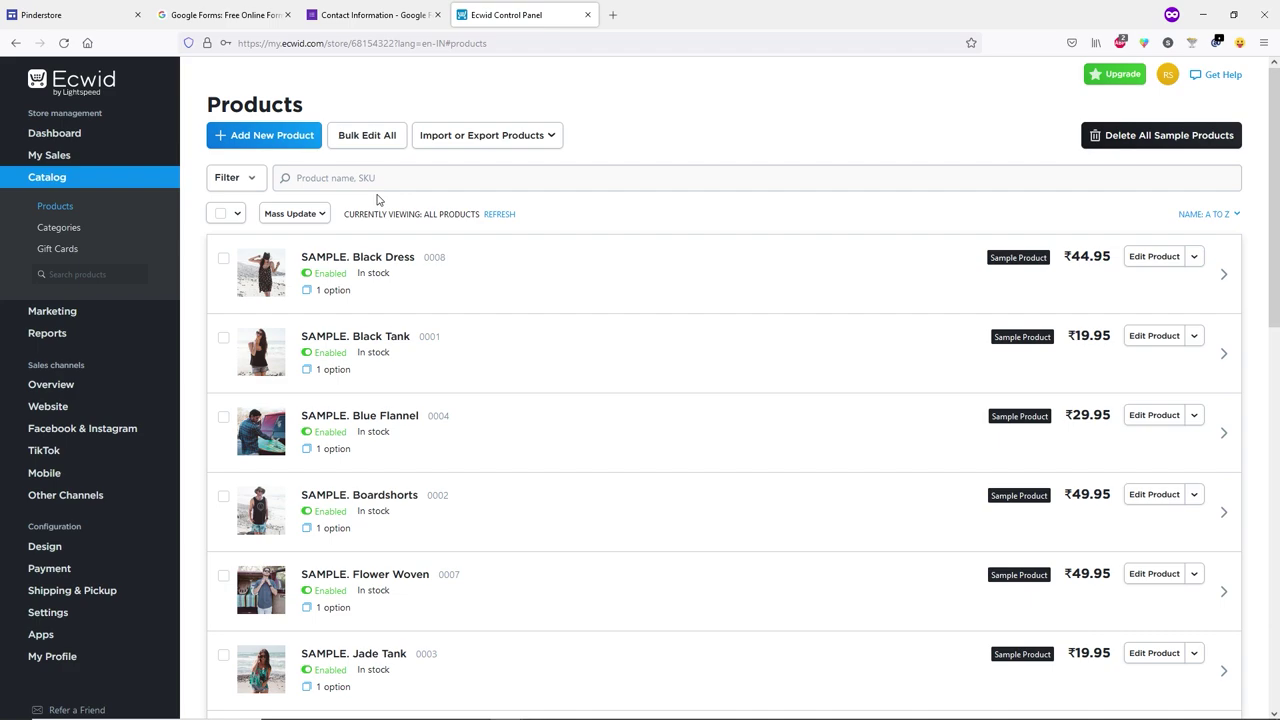
left_click(220, 213)
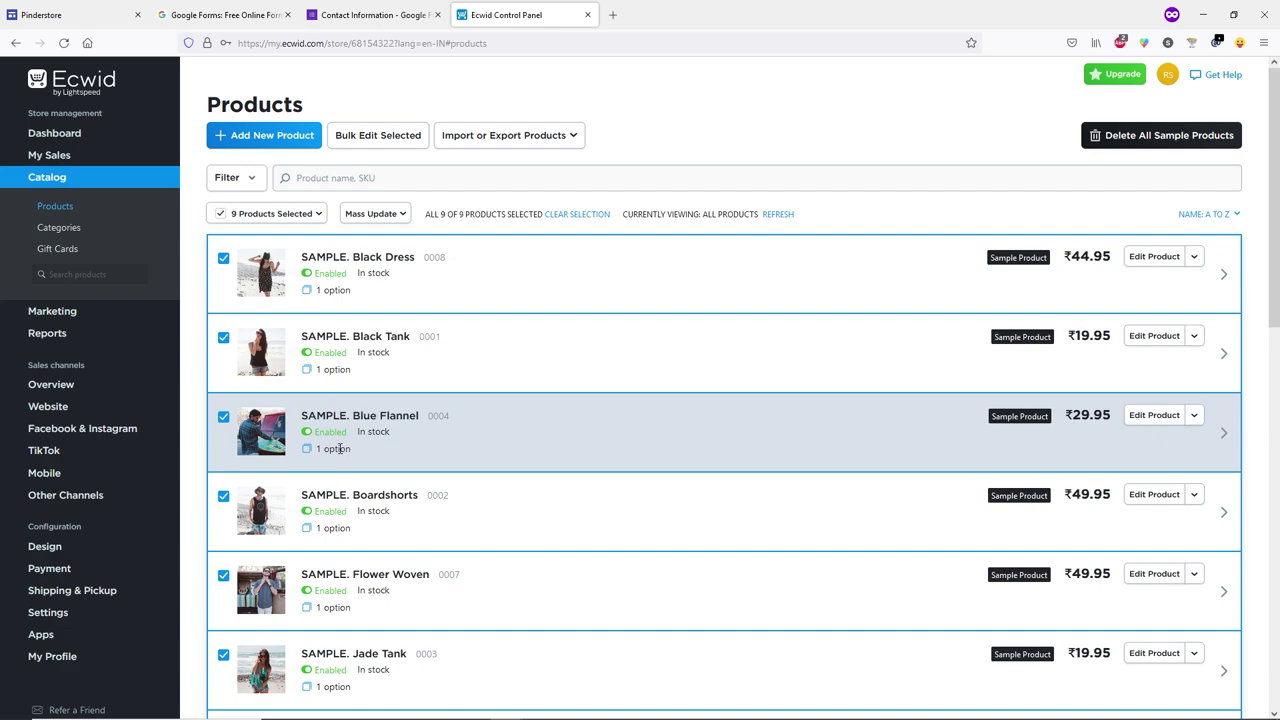
left_click(219, 216)
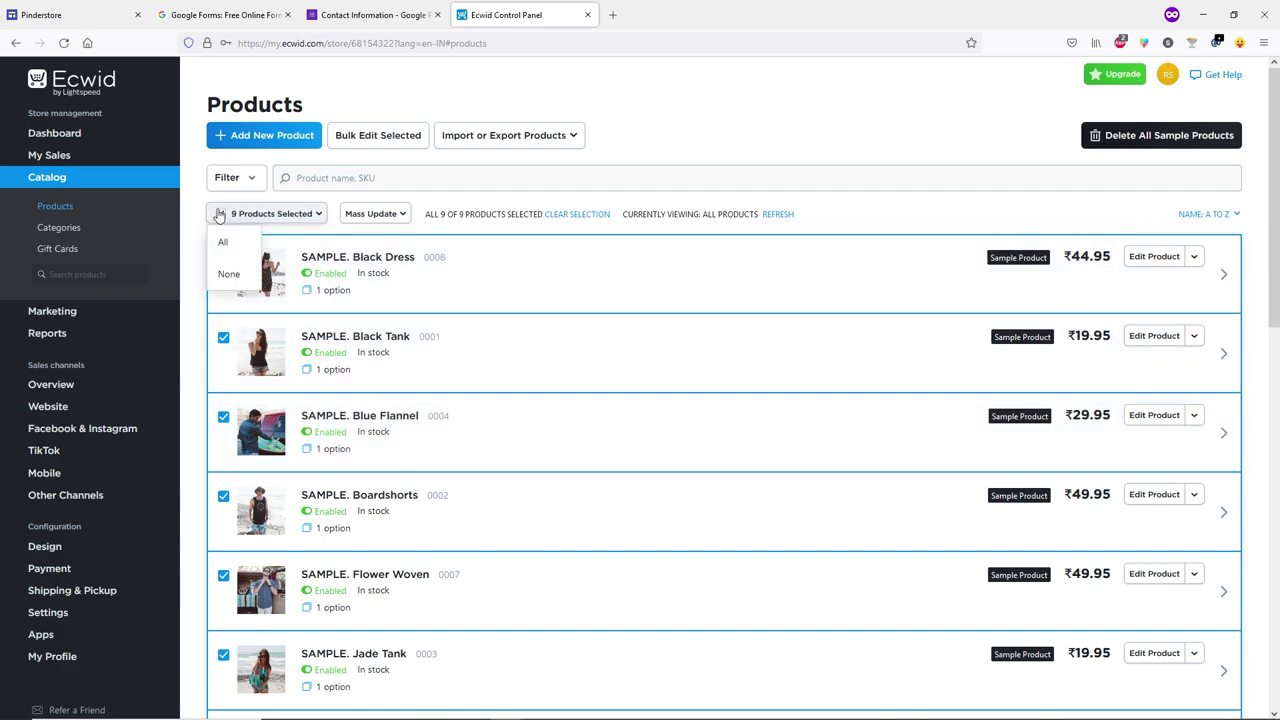
left_click(598, 213)
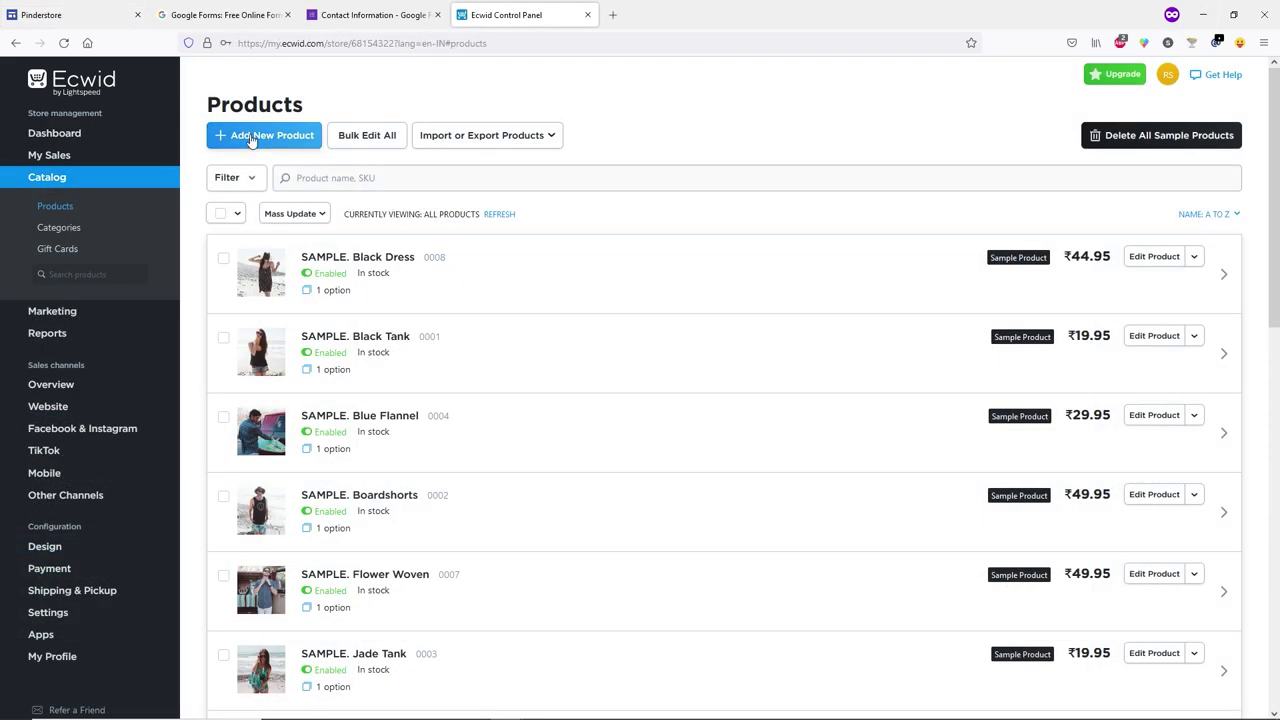
Step: Start a new product and upload the four Artboard images
left_click(250, 140)
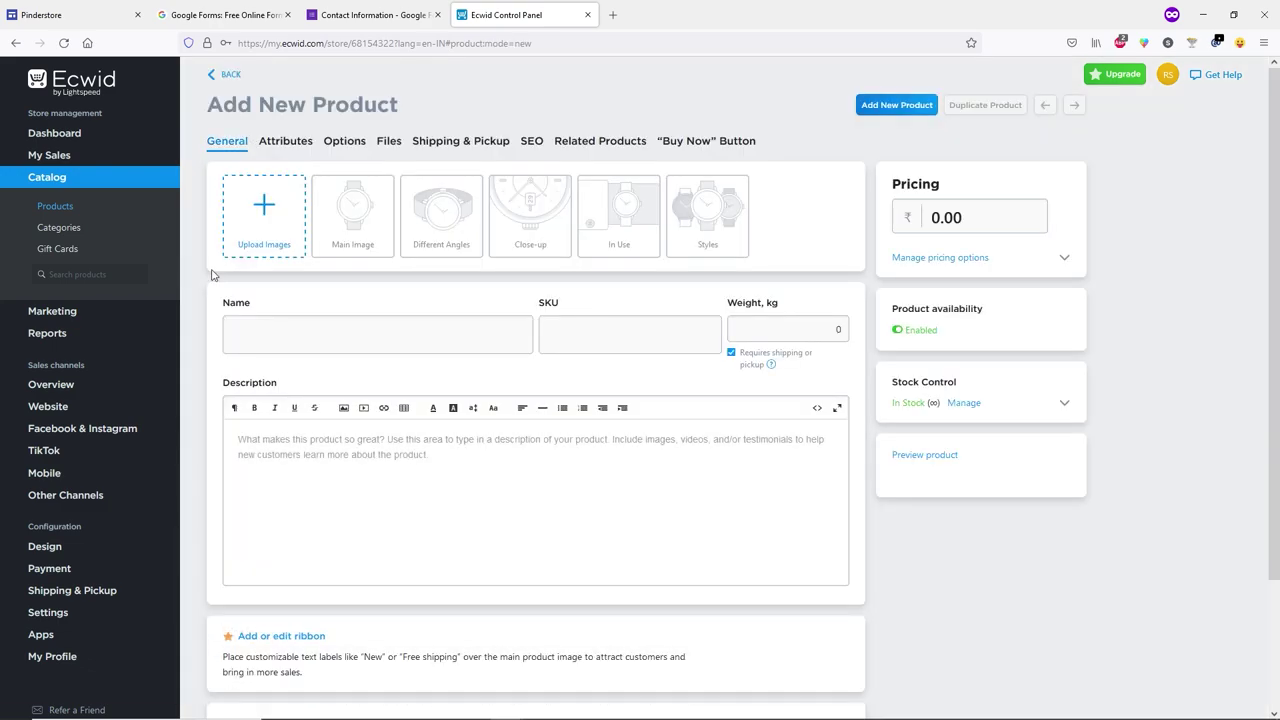
left_click(263, 207)
left_click_drag(443, 470, 731, 376)
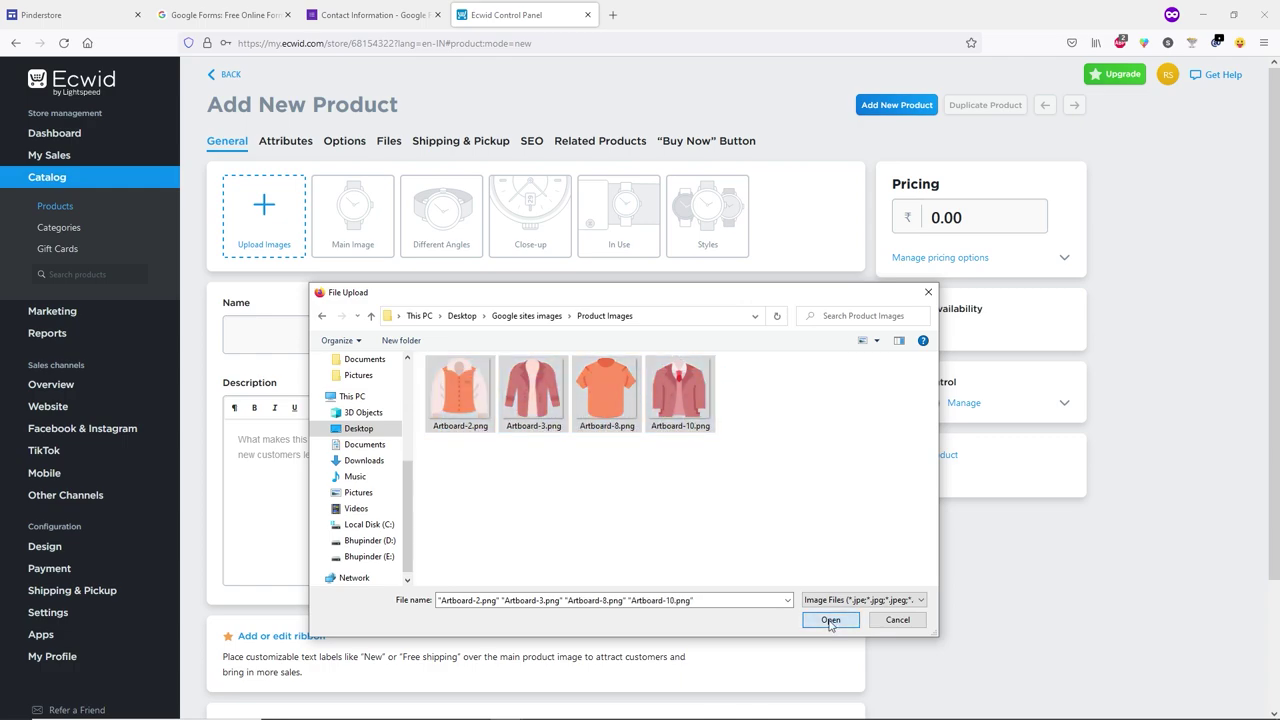
left_click(829, 620)
Step: Paste the product name, set weight 0.25 and paste the product details description
left_click(278, 339)
type("Van Heusen Athleisure Men T-Shirt")
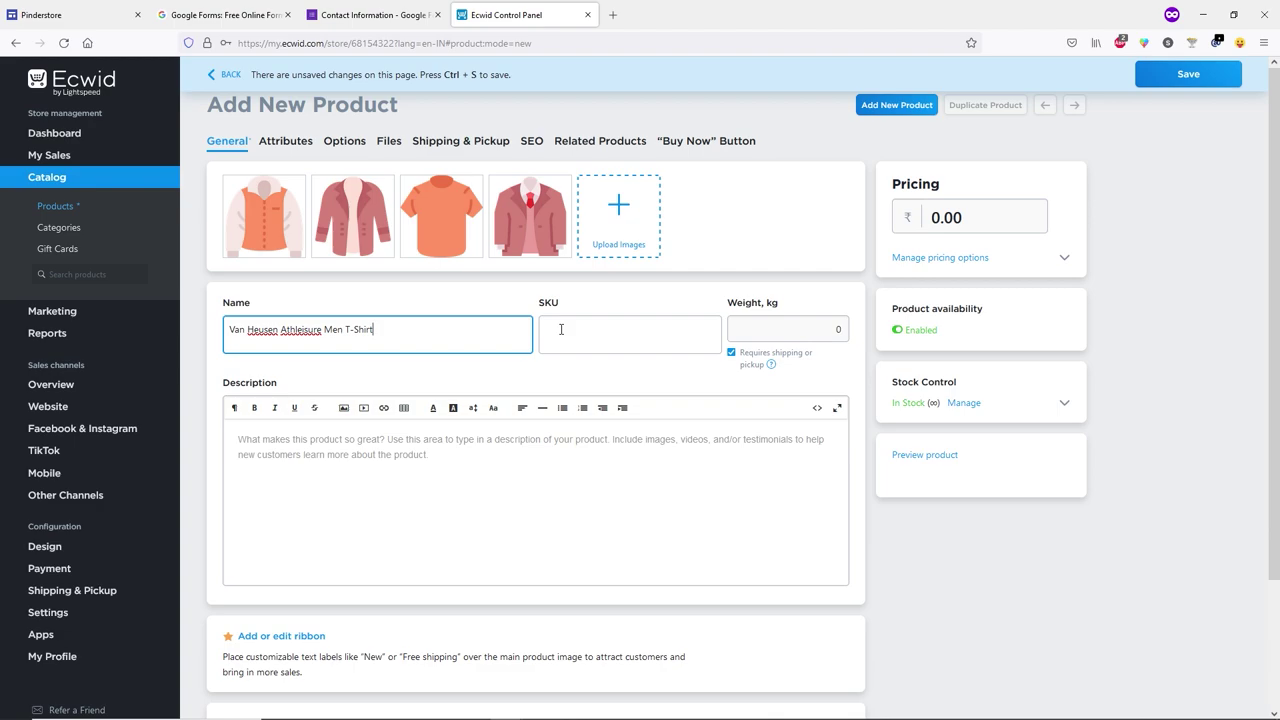
left_click(826, 329)
type("0.25")
left_click(327, 457)
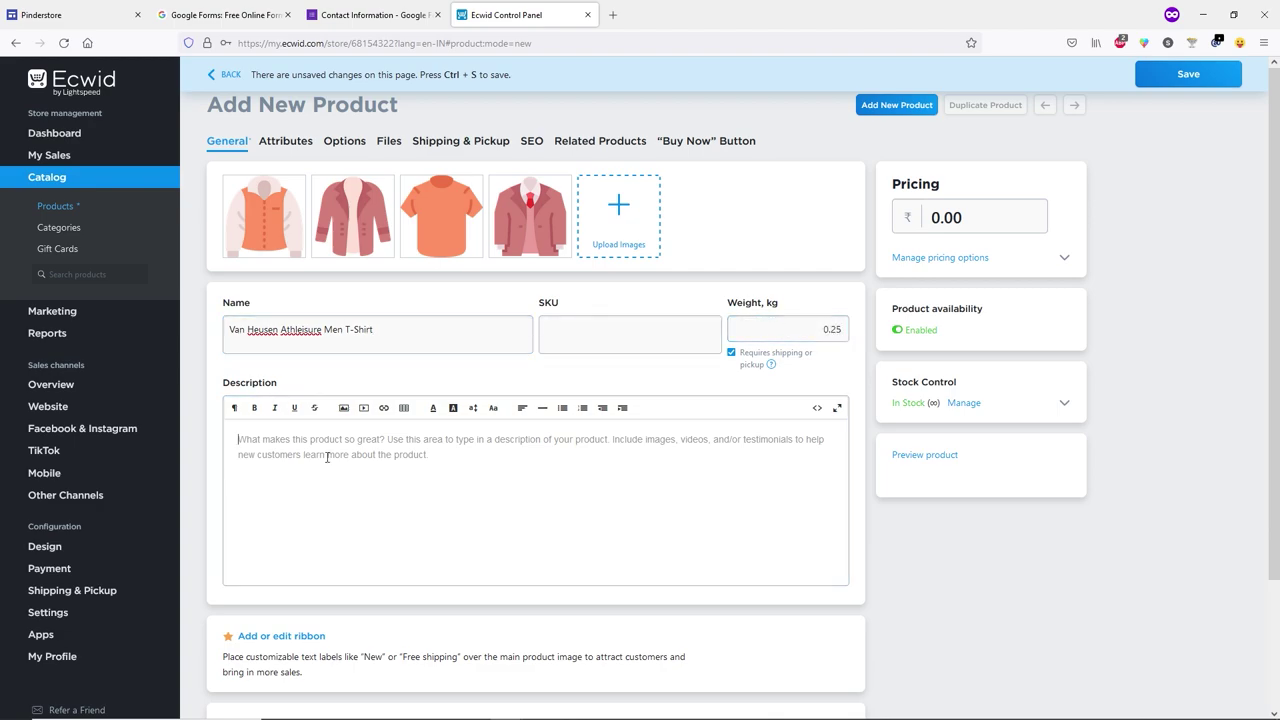
key("ctrl+v")
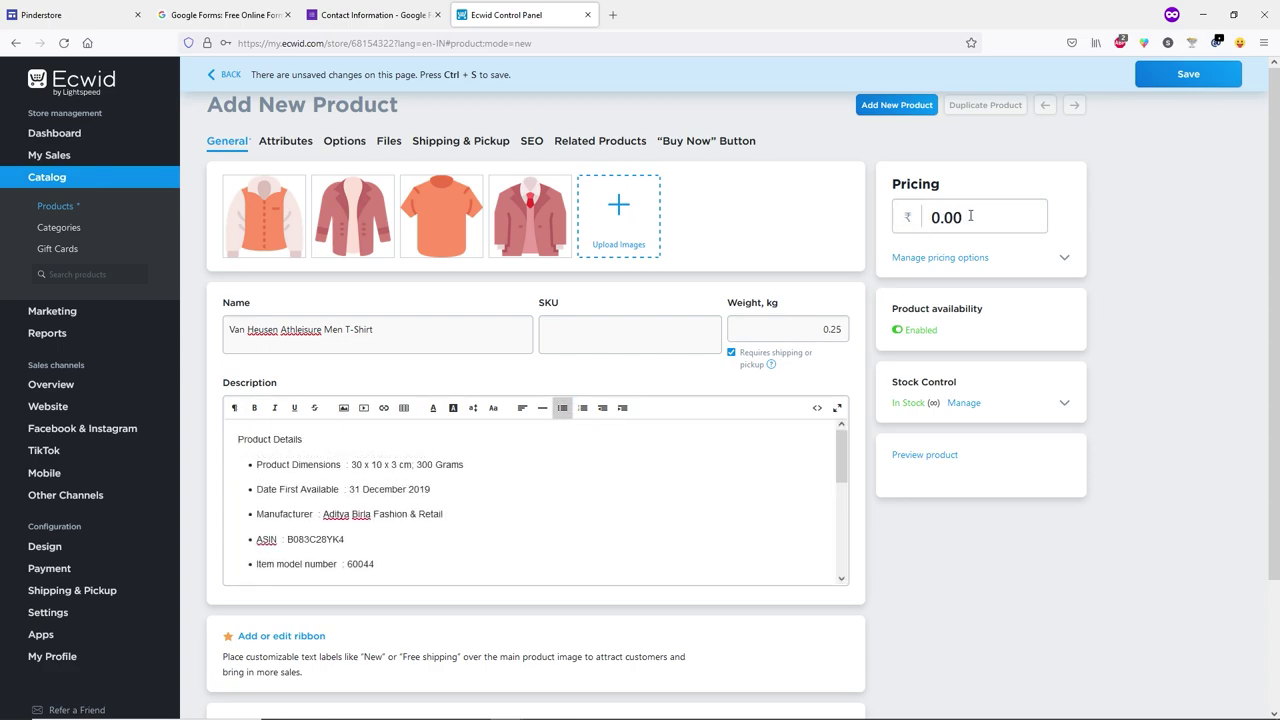
Step: Set the product price to 500 and view its Attributes
left_click(973, 216)
type("500")
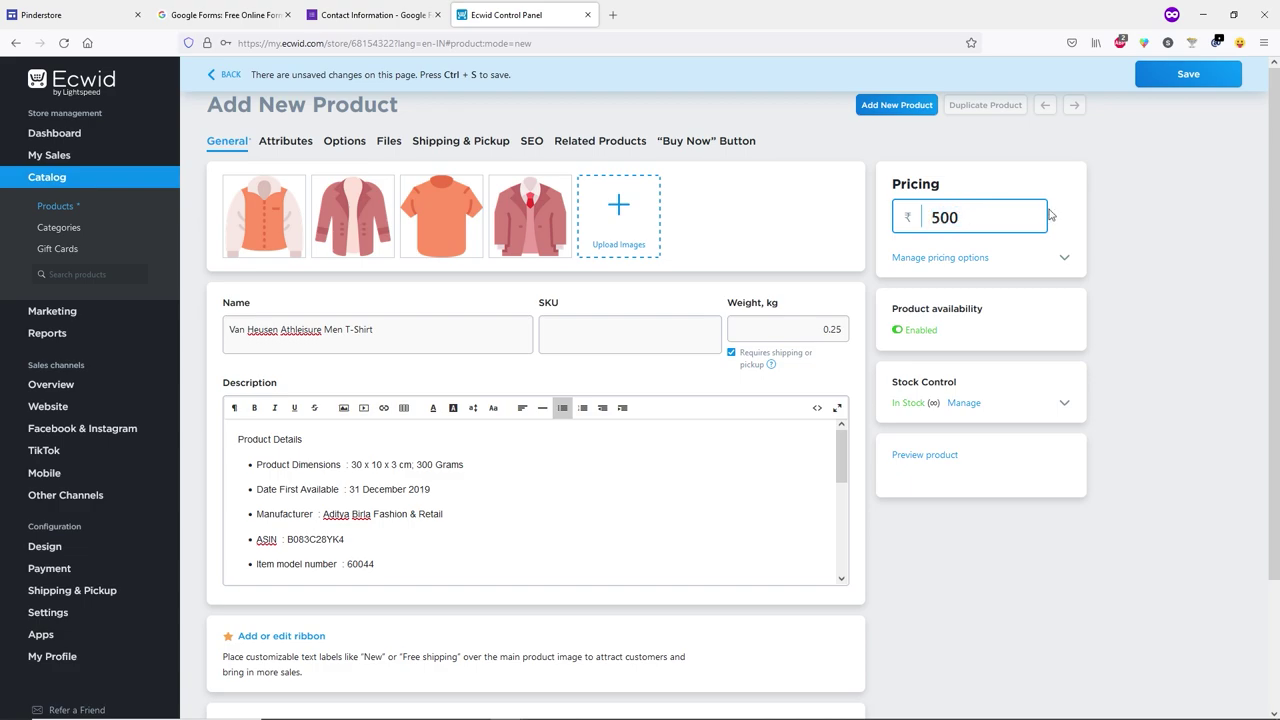
left_click(1160, 218)
left_click(289, 145)
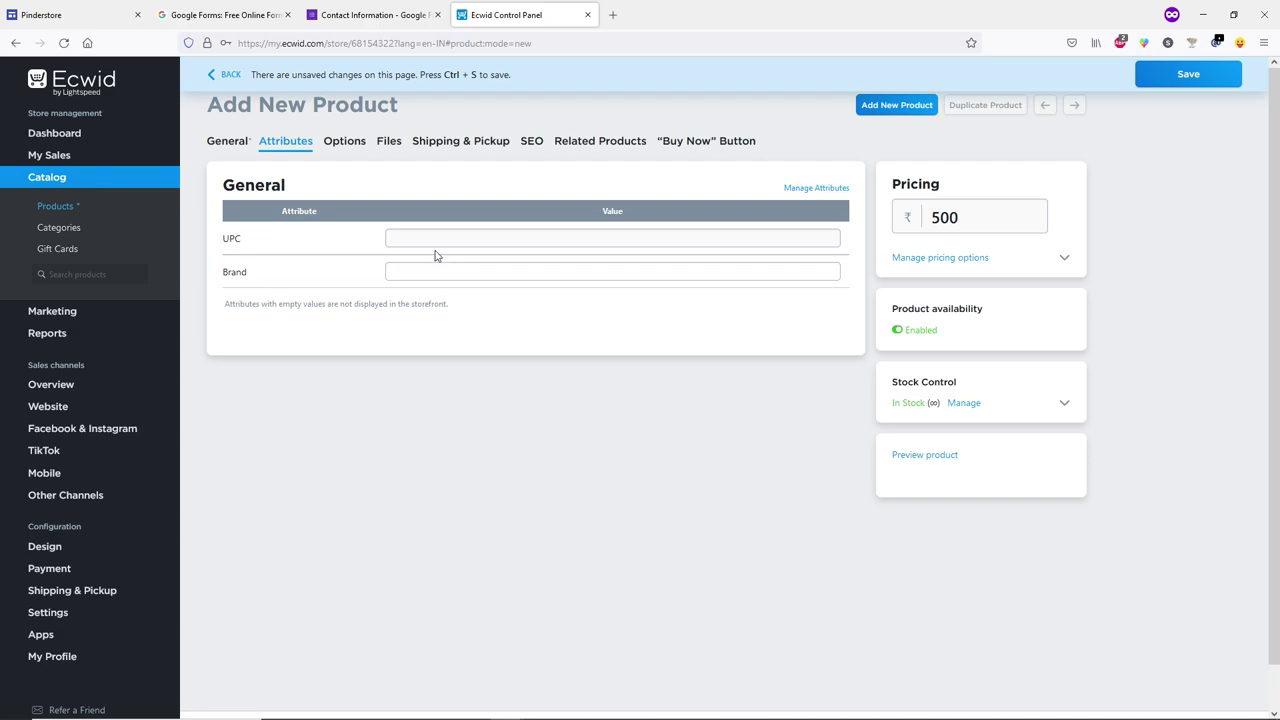
Step: Review the Options and Files tabs, noting the BUSINESS and VENTURE plan requirements
left_click(346, 148)
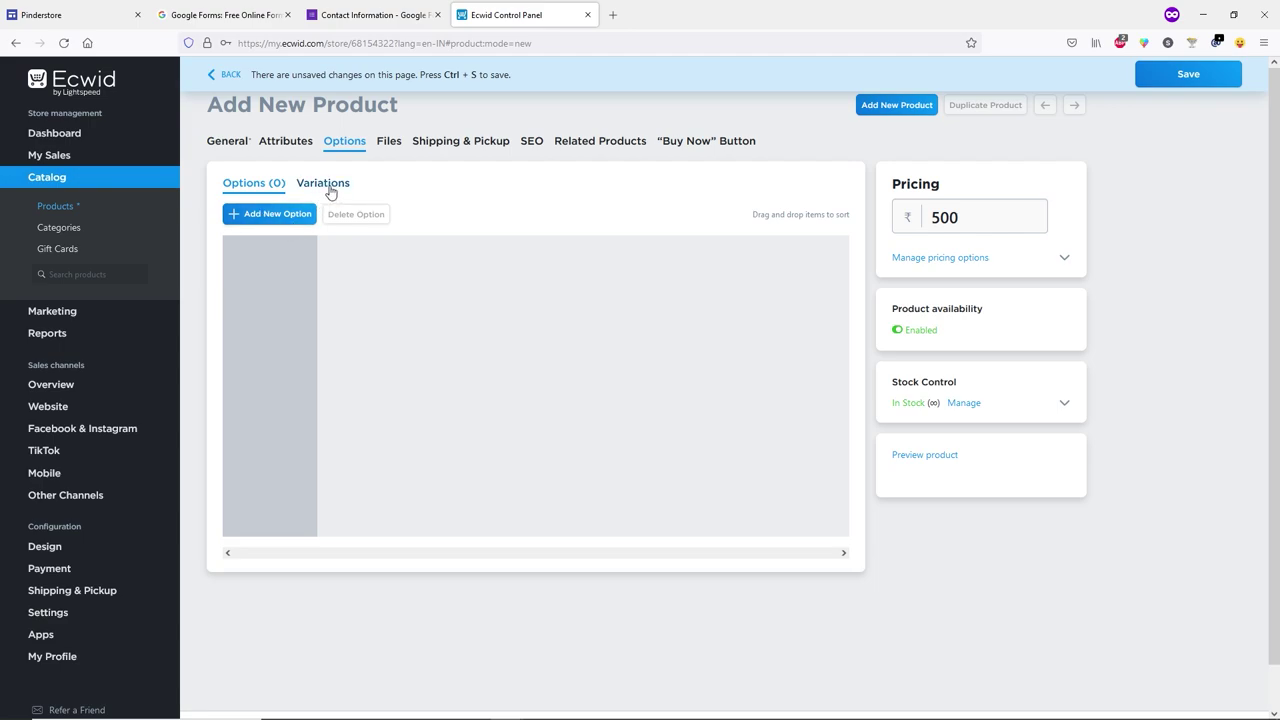
left_click(331, 190)
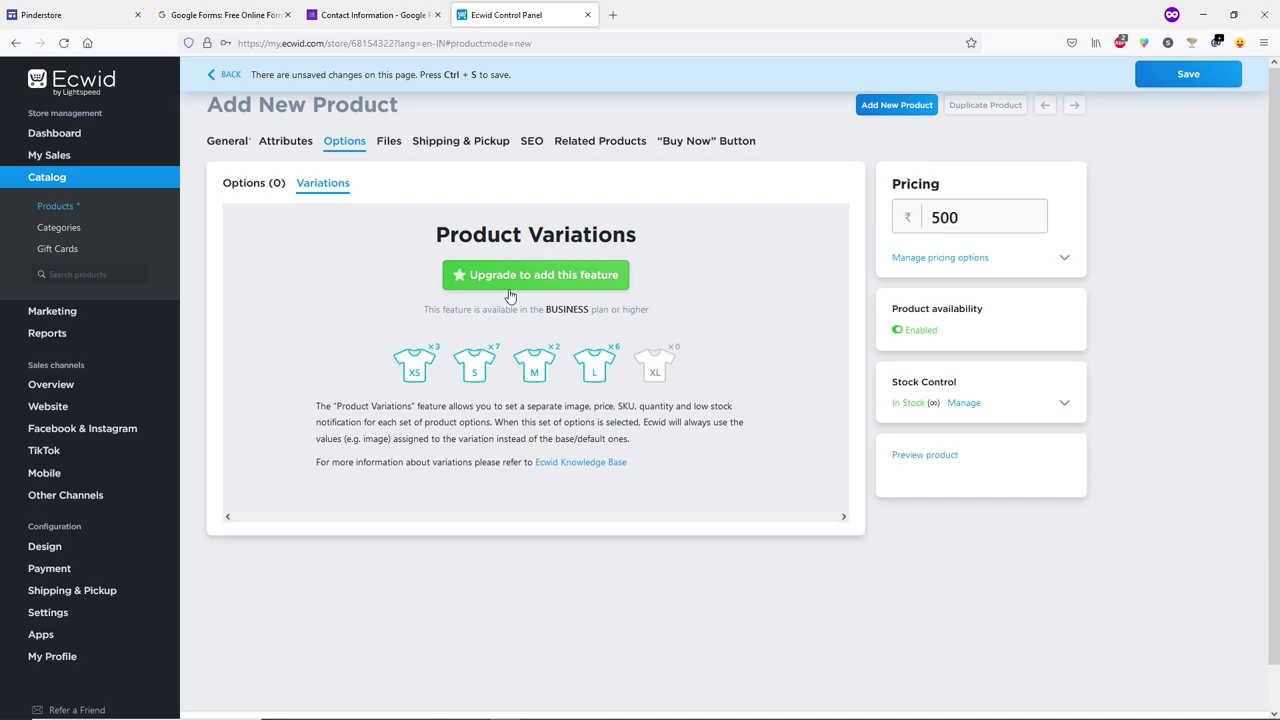
left_click_drag(565, 313, 610, 316)
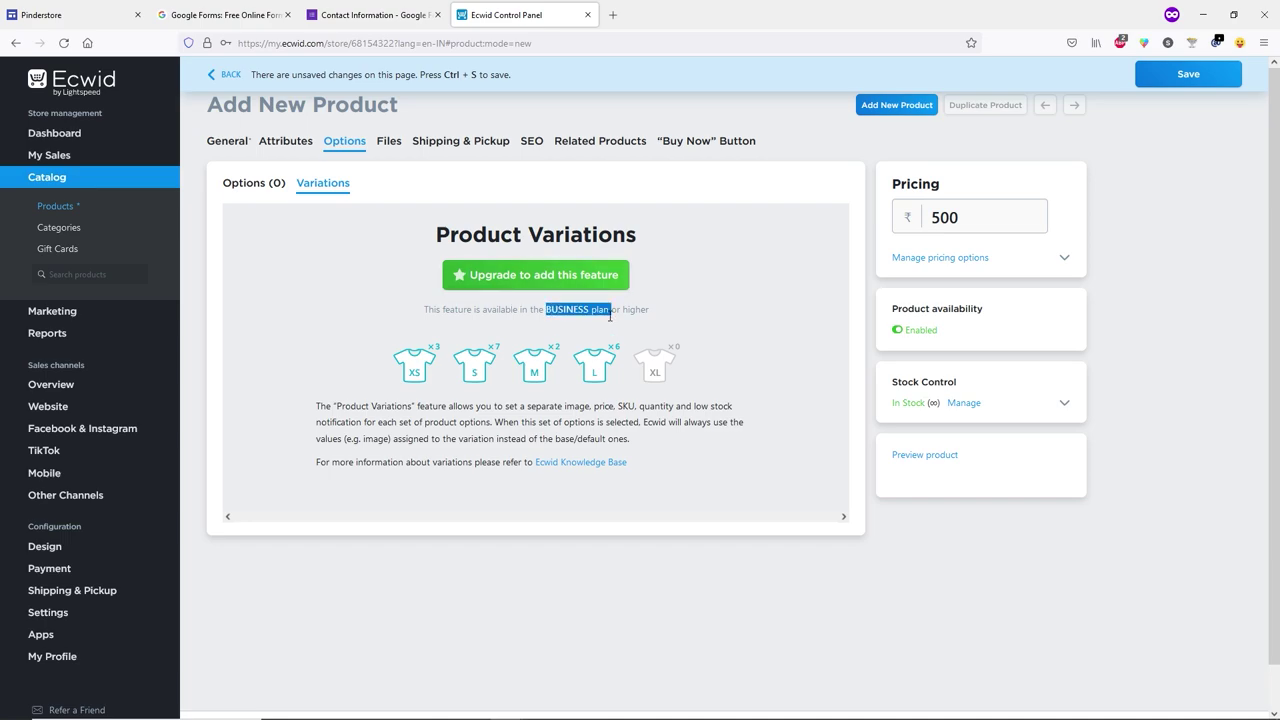
left_click(396, 148)
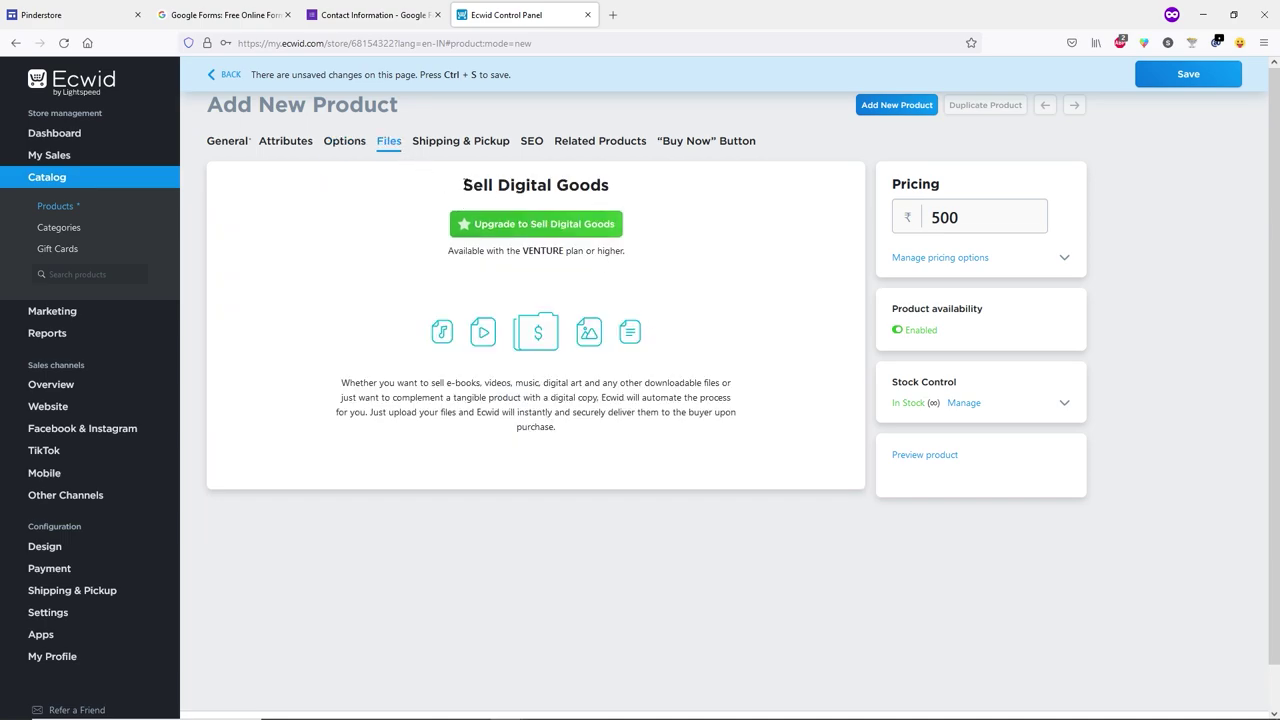
left_click_drag(464, 182, 609, 185)
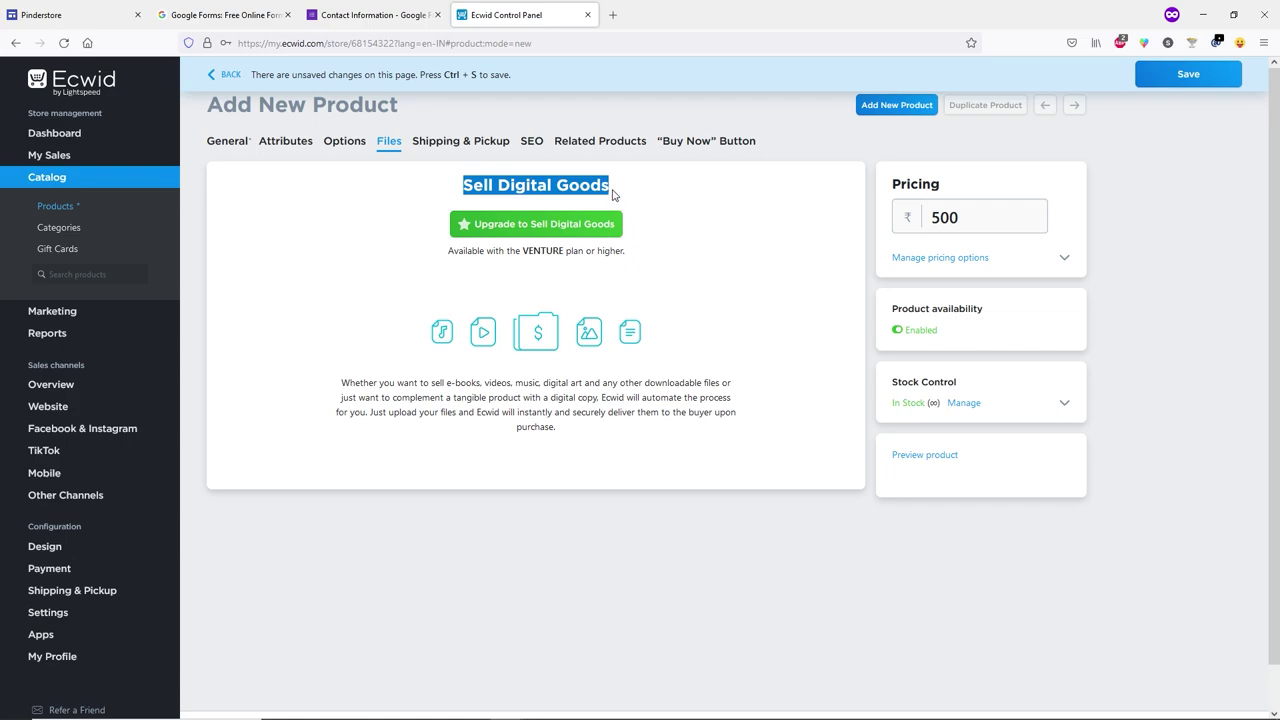
left_click_drag(523, 251, 583, 251)
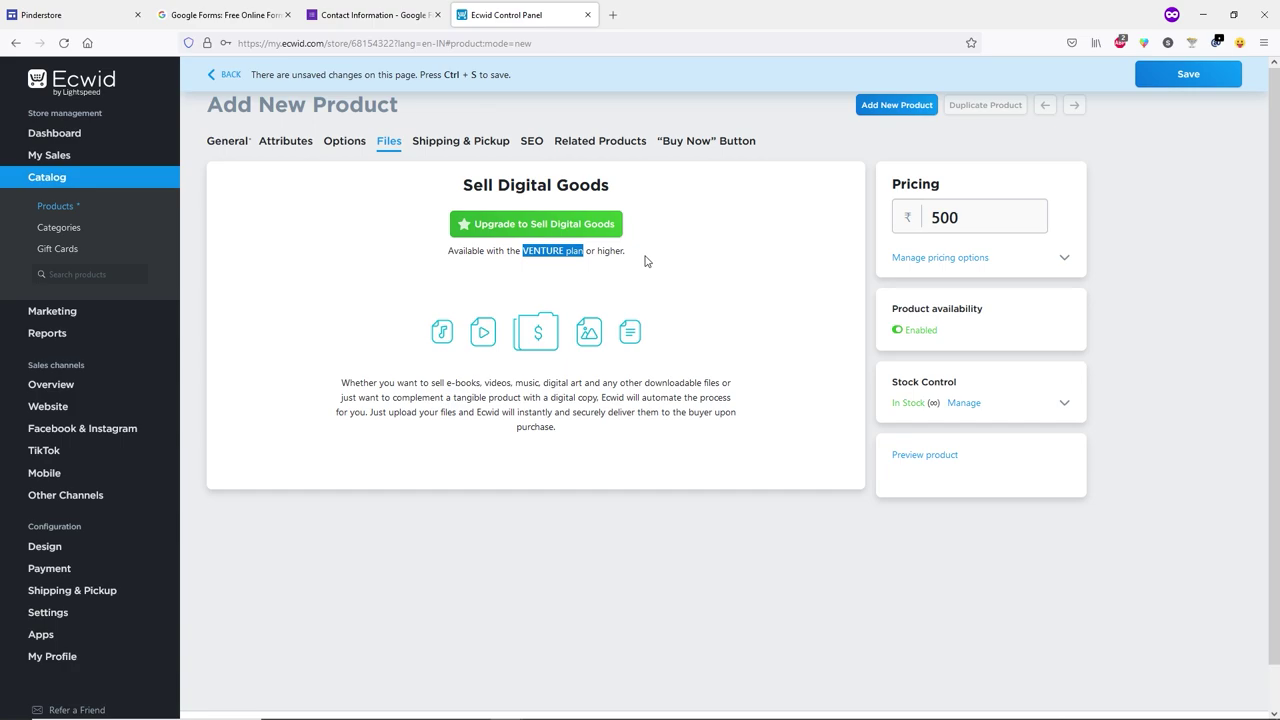
Step: Set the product to Free shipping under Shipping & Pickup
left_click(464, 146)
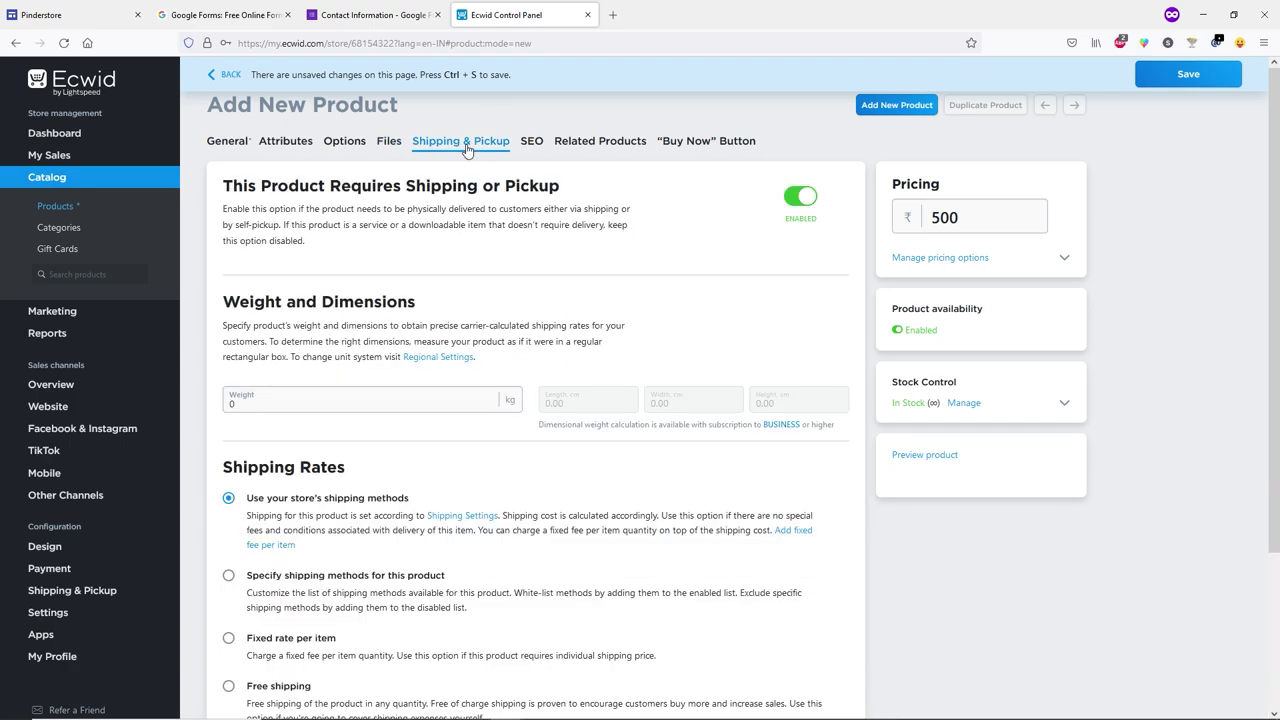
scroll(333, 288, "down", 2)
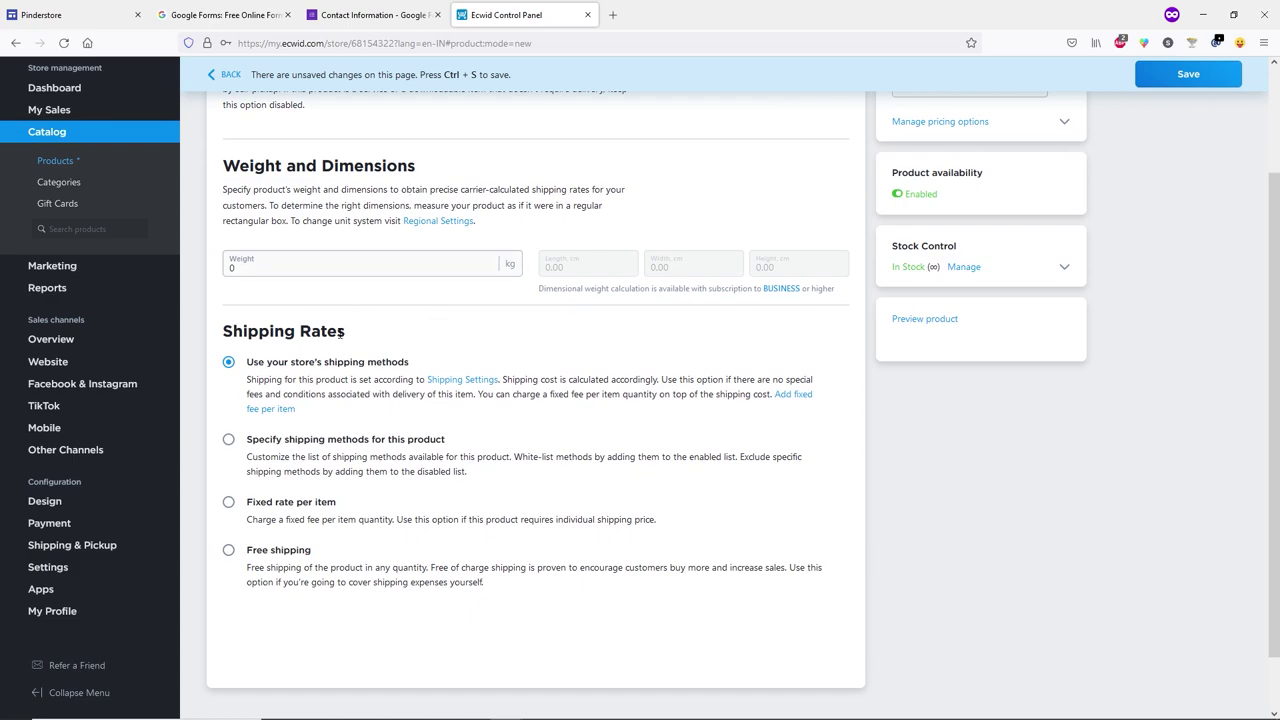
scroll(340, 334, "down", 1)
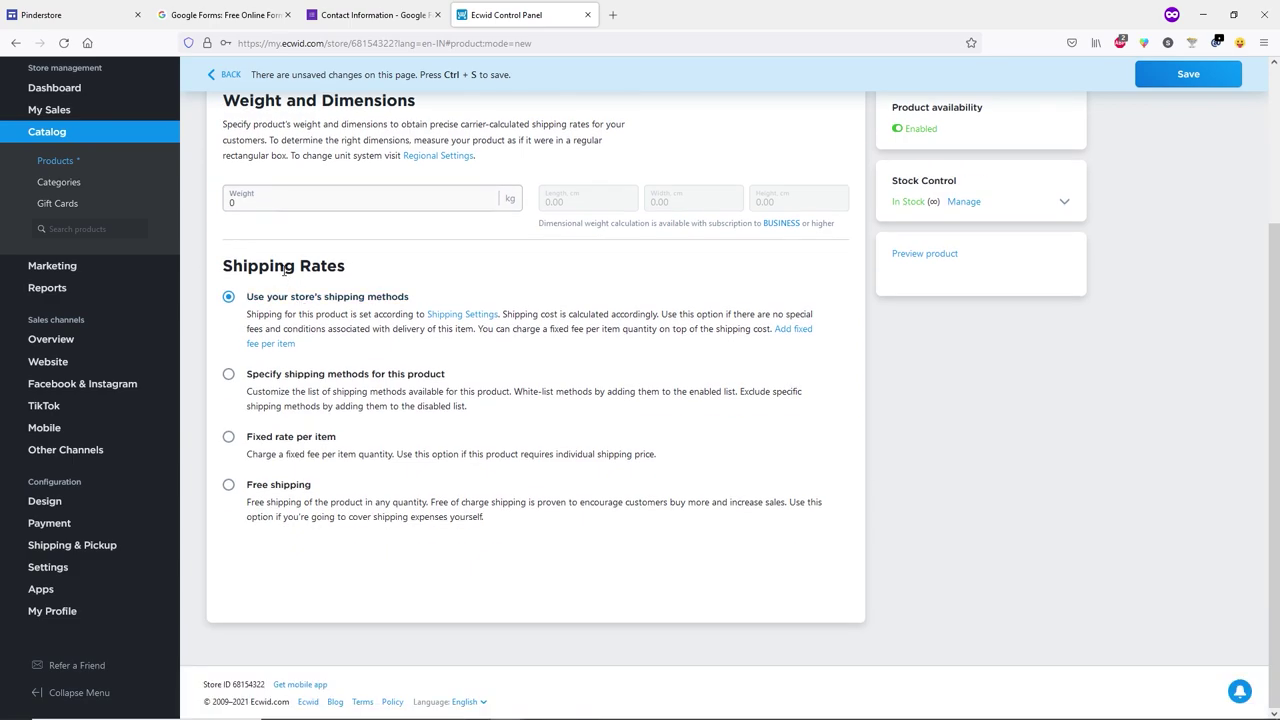
left_click(285, 488)
scroll(304, 525, "up", 3)
Step: Review the SEO, Related Products and Buy Now tabs, then save the product
left_click(532, 142)
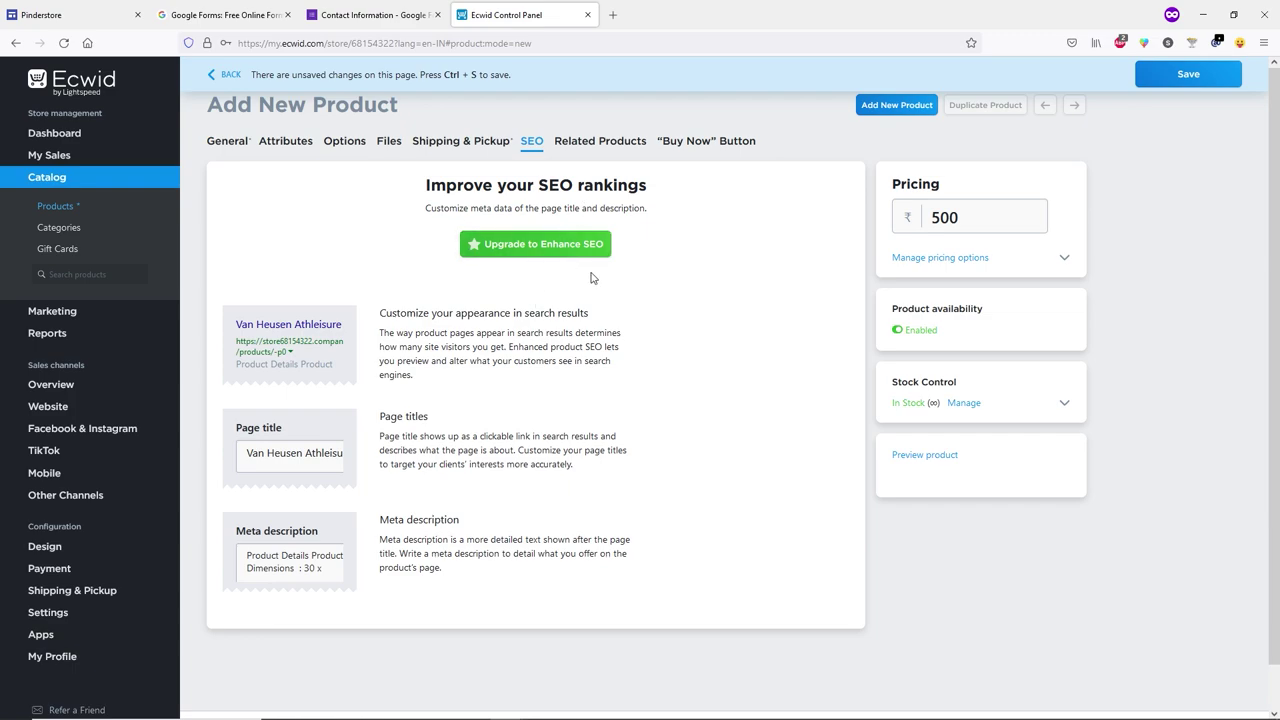
left_click(600, 143)
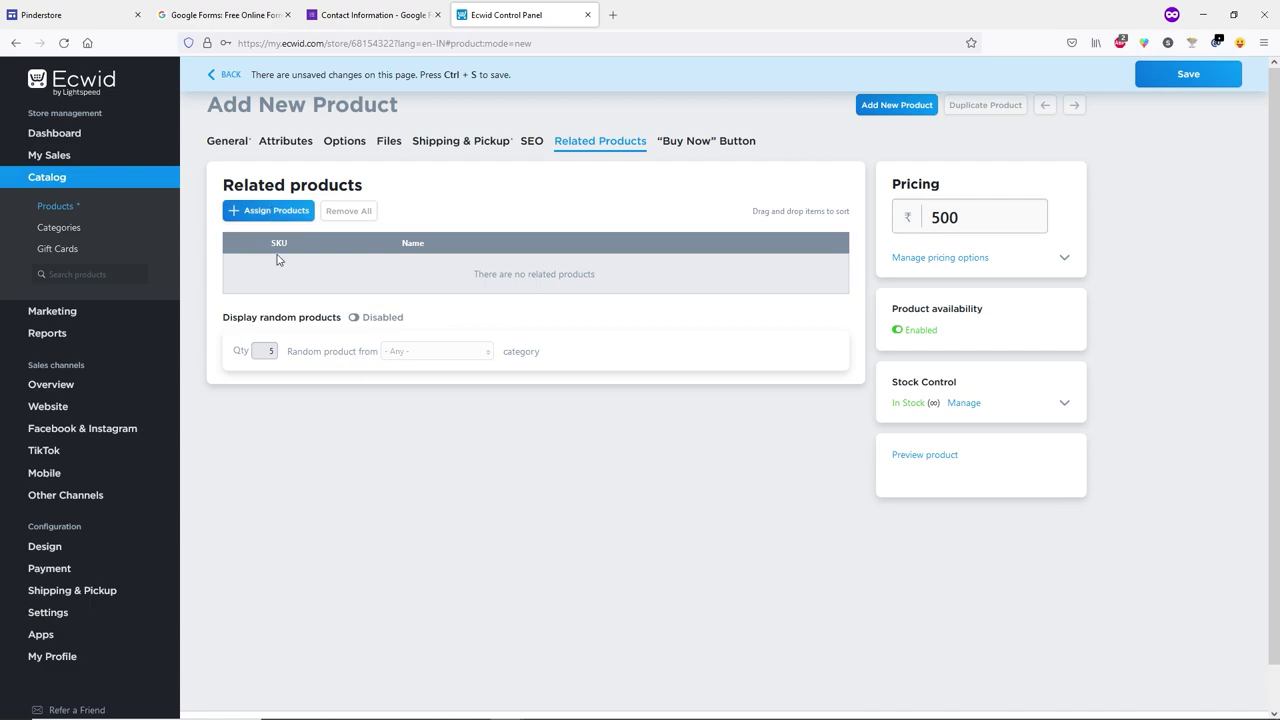
left_click(701, 147)
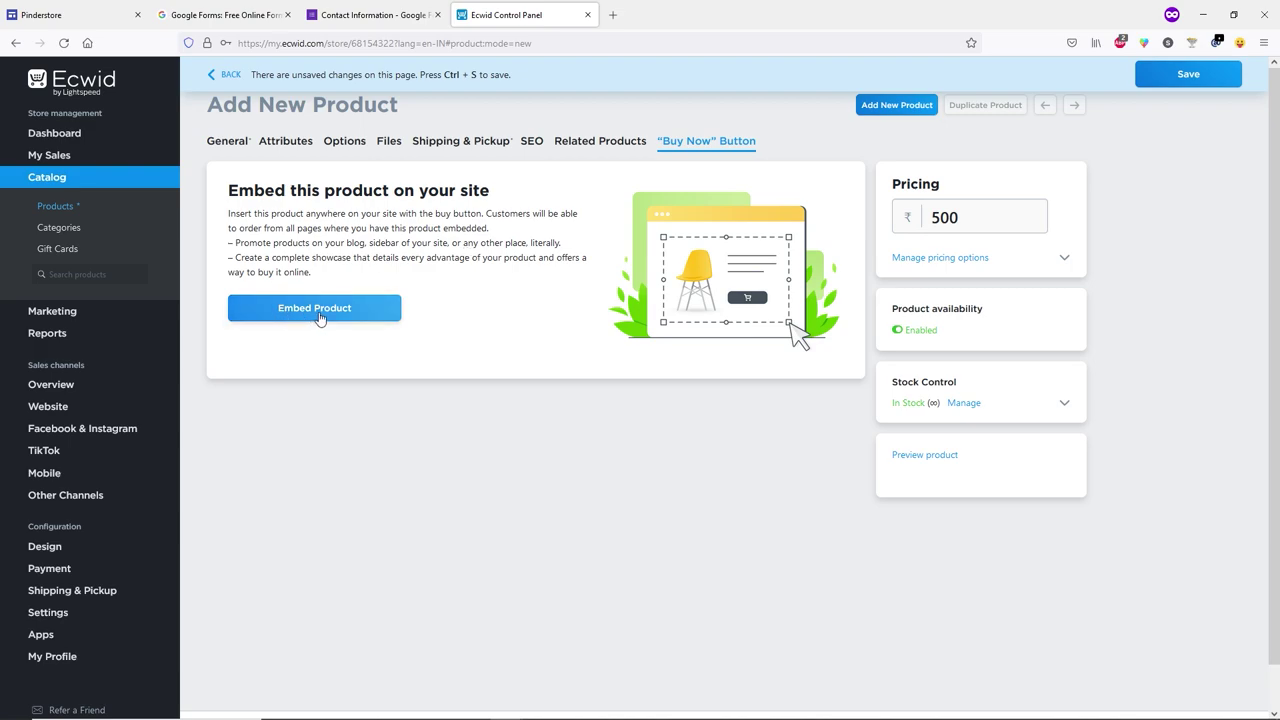
left_click(1214, 78)
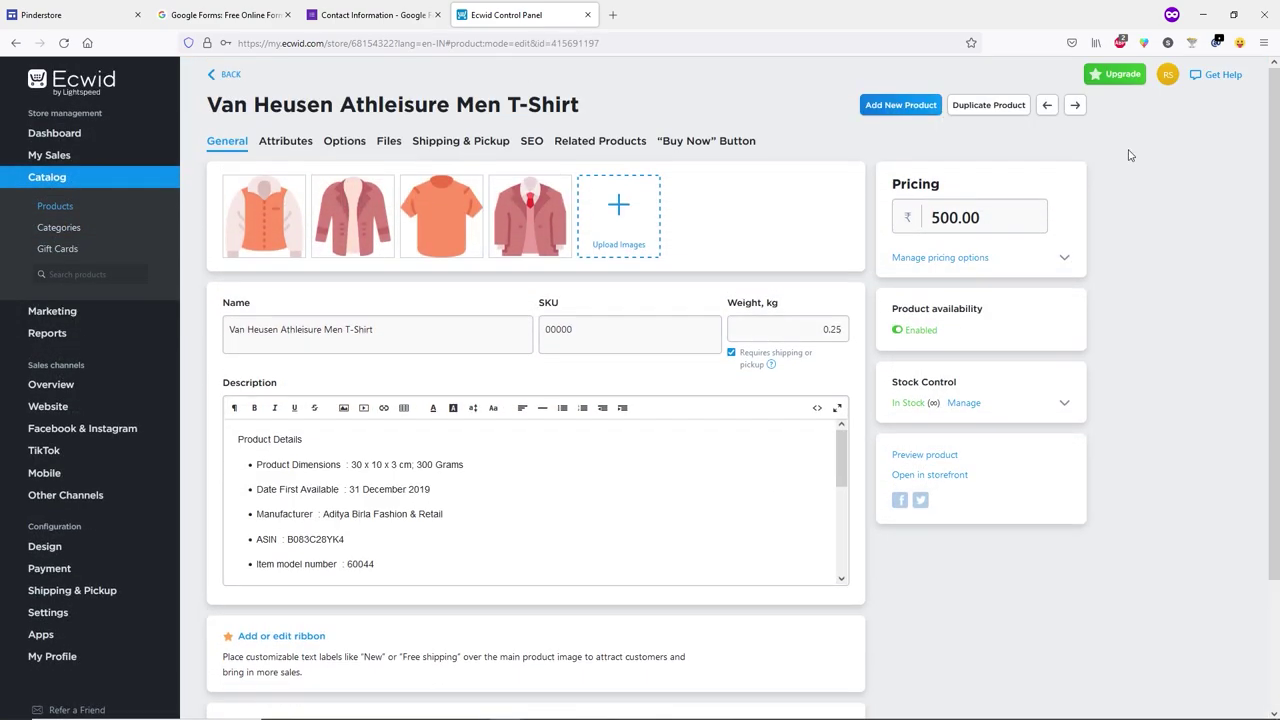
Step: Turn off Pay by cash in the store's payment settings
left_click(55, 569)
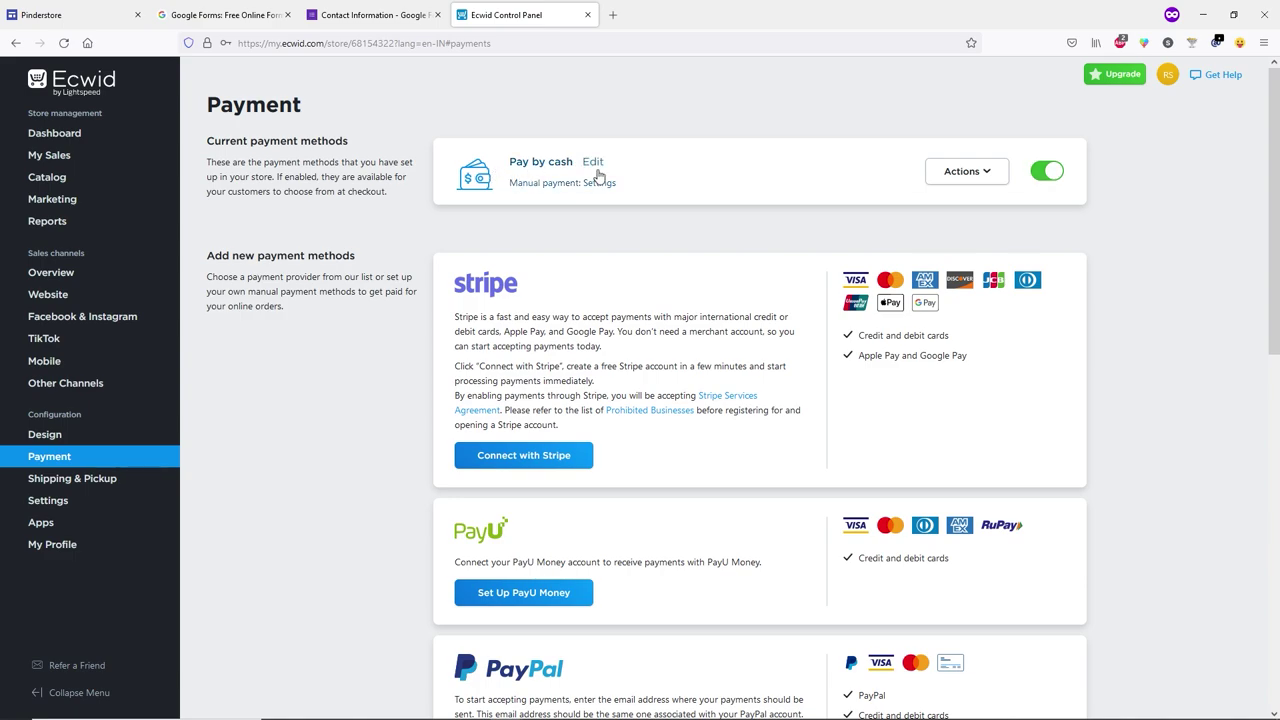
left_click(1047, 171)
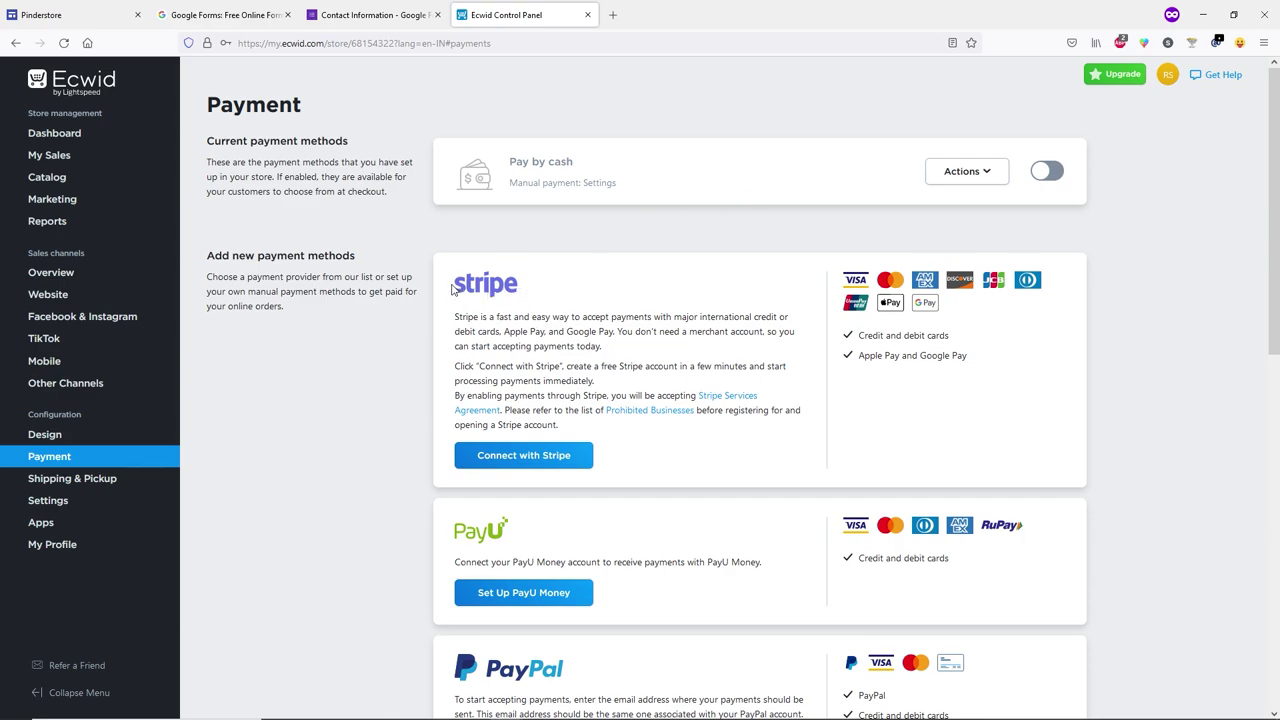
scroll(368, 368, "down", 2)
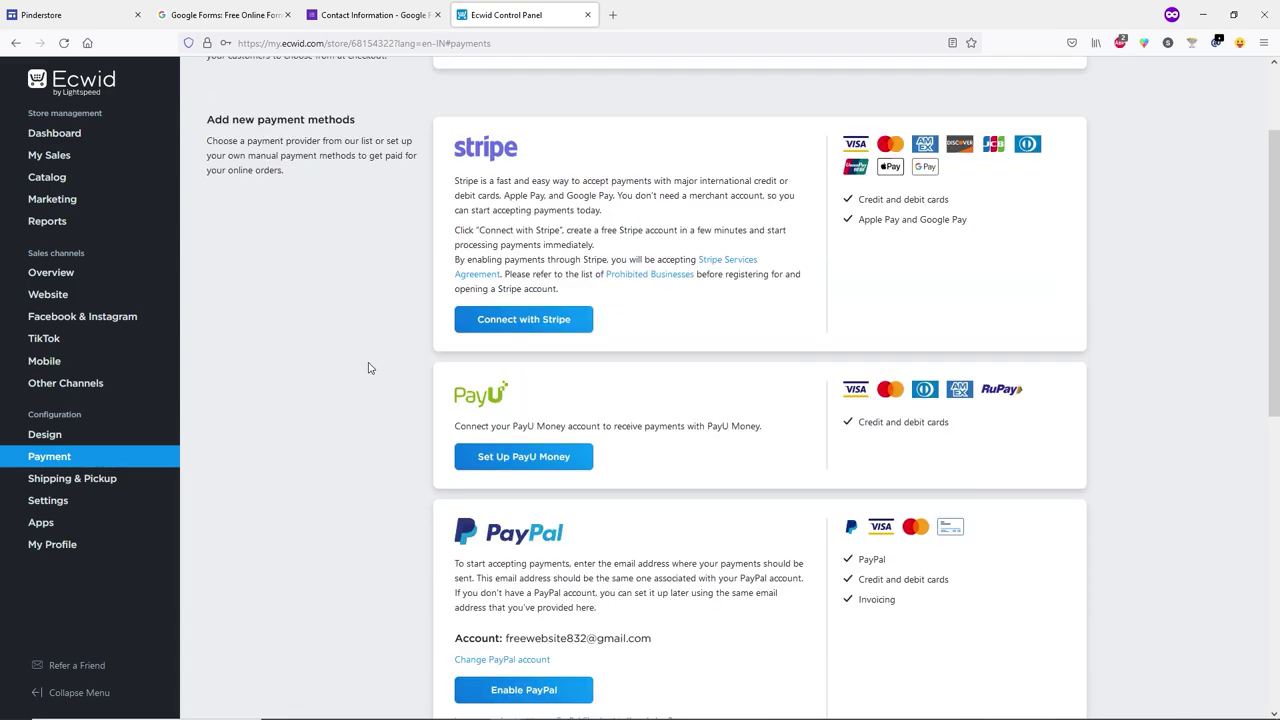
scroll(367, 367, "down", 1)
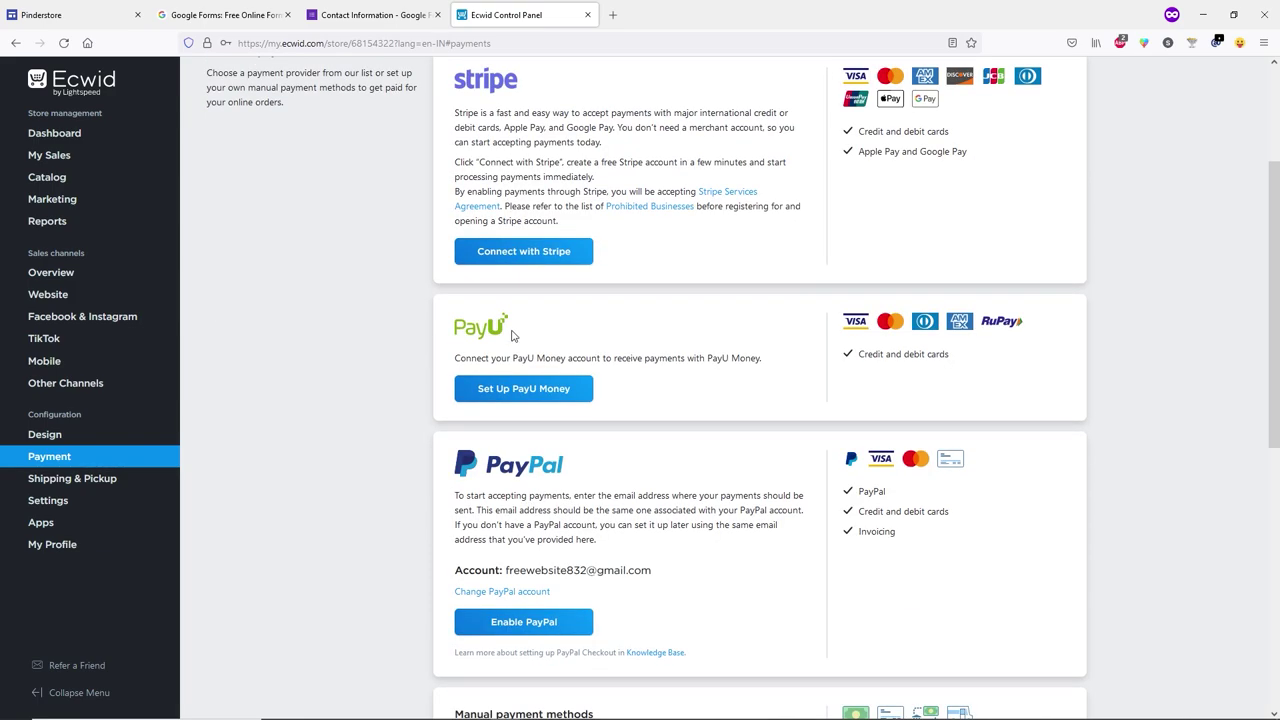
scroll(512, 390, "down", 1)
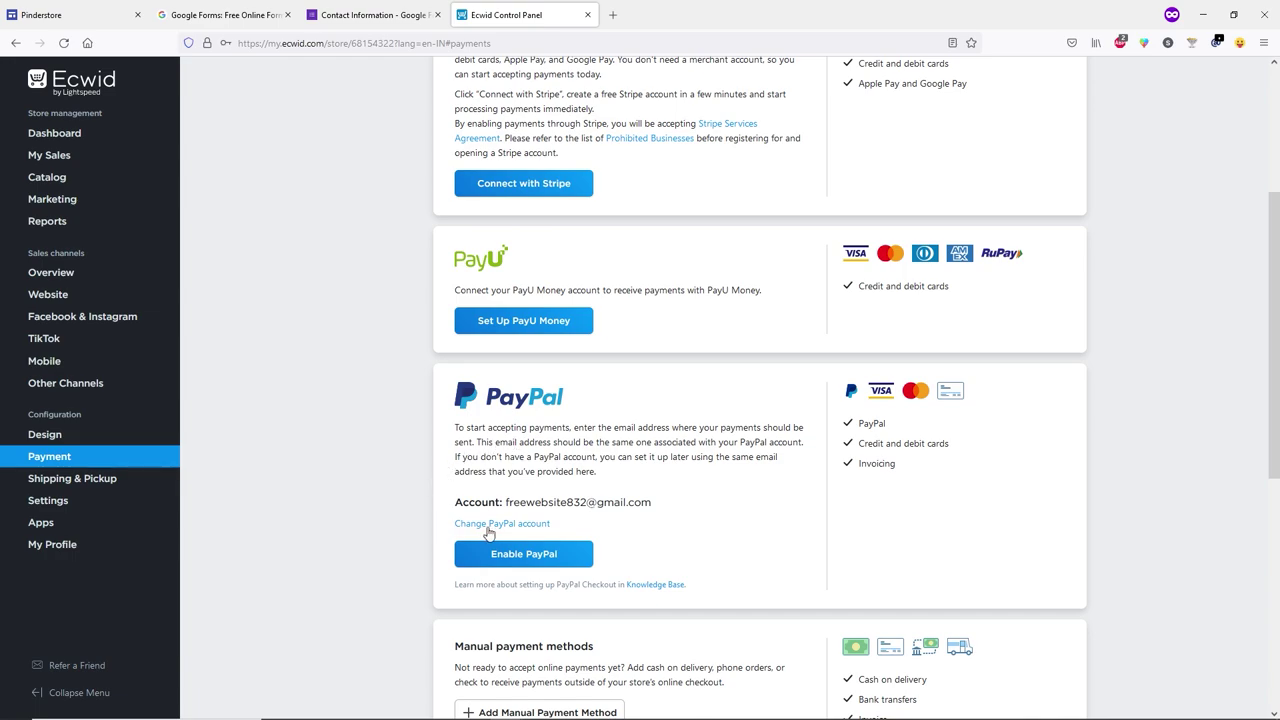
Step: Update the linked PayPal account e-mail's username and enable PayPal Checkout
left_click(537, 524)
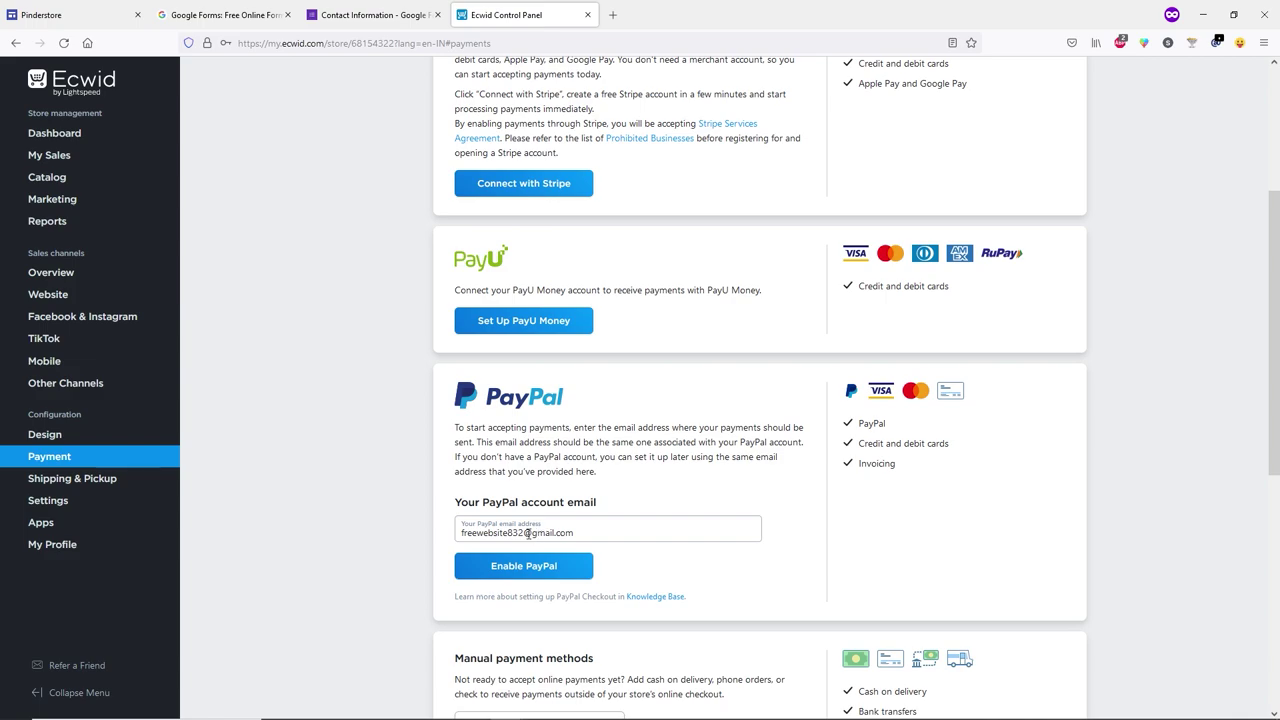
left_click_drag(525, 532, 457, 533)
left_click(526, 567)
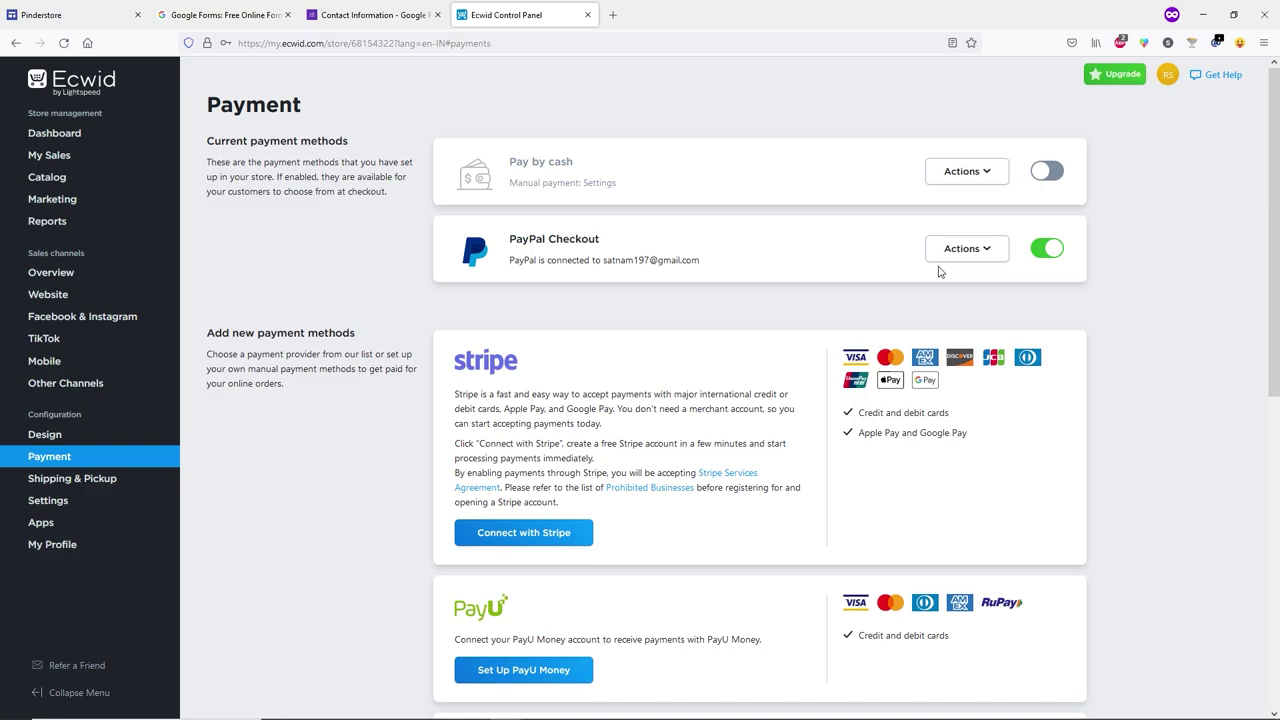
Step: Begin adding a new shipping method from Shipping & Pickup
left_click(117, 484)
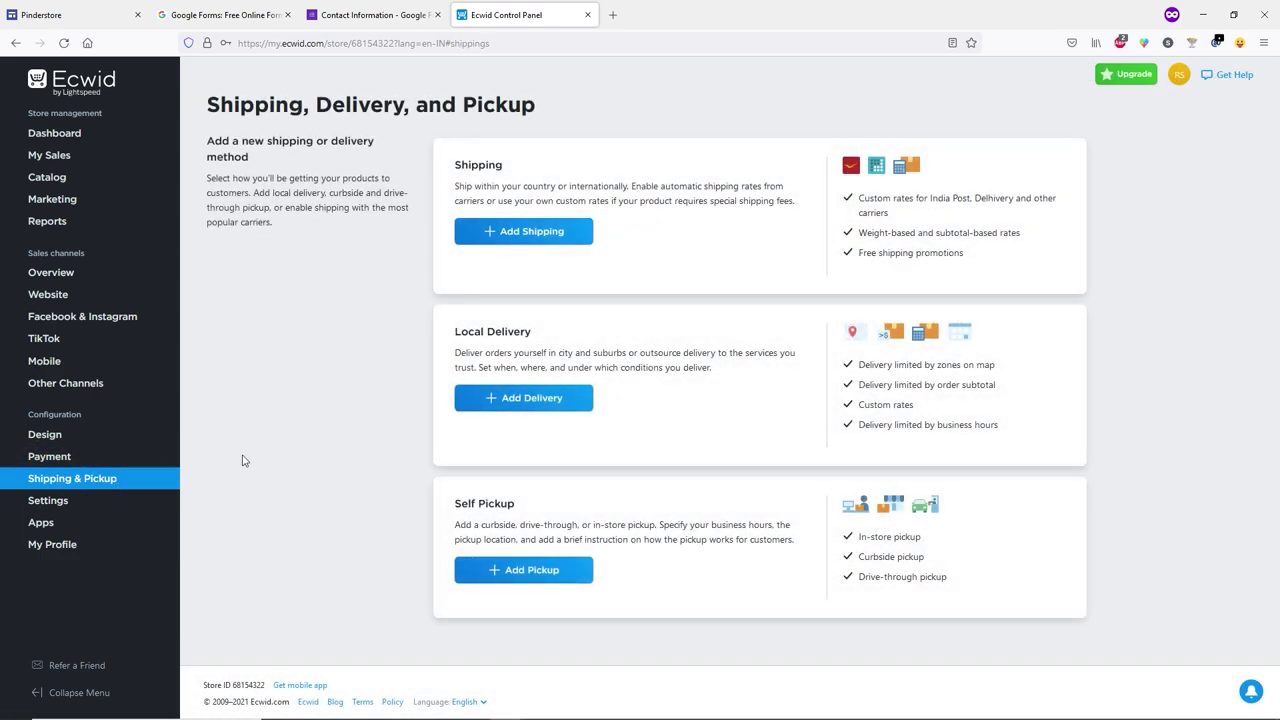
left_click(513, 243)
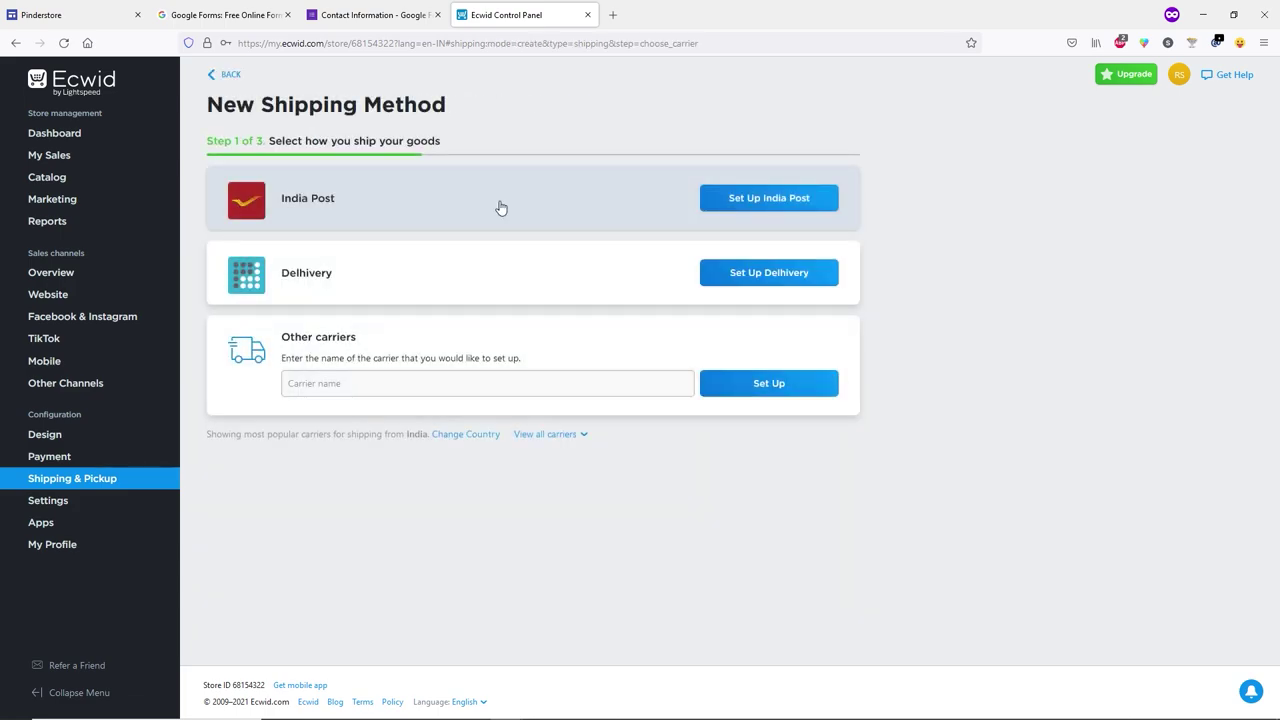
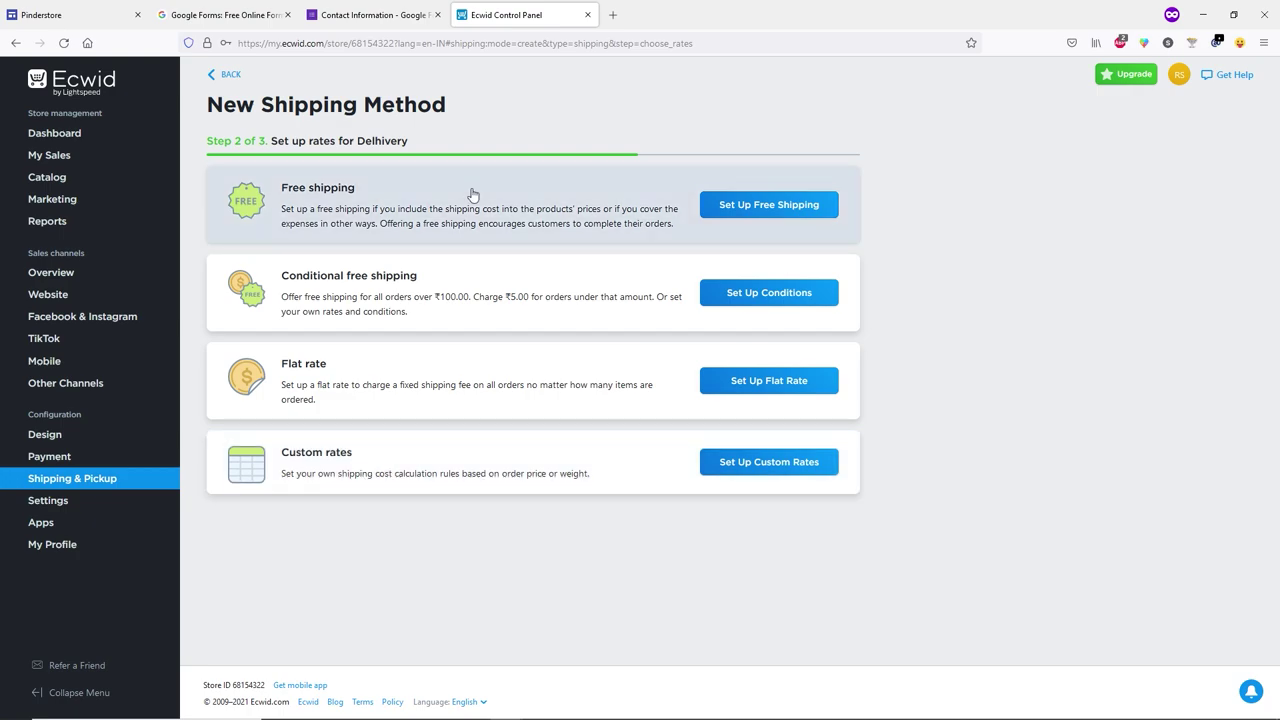
Step: Save a free worldwide shipping method, then copy Ecwid's custom-website store integration code
left_click(762, 207)
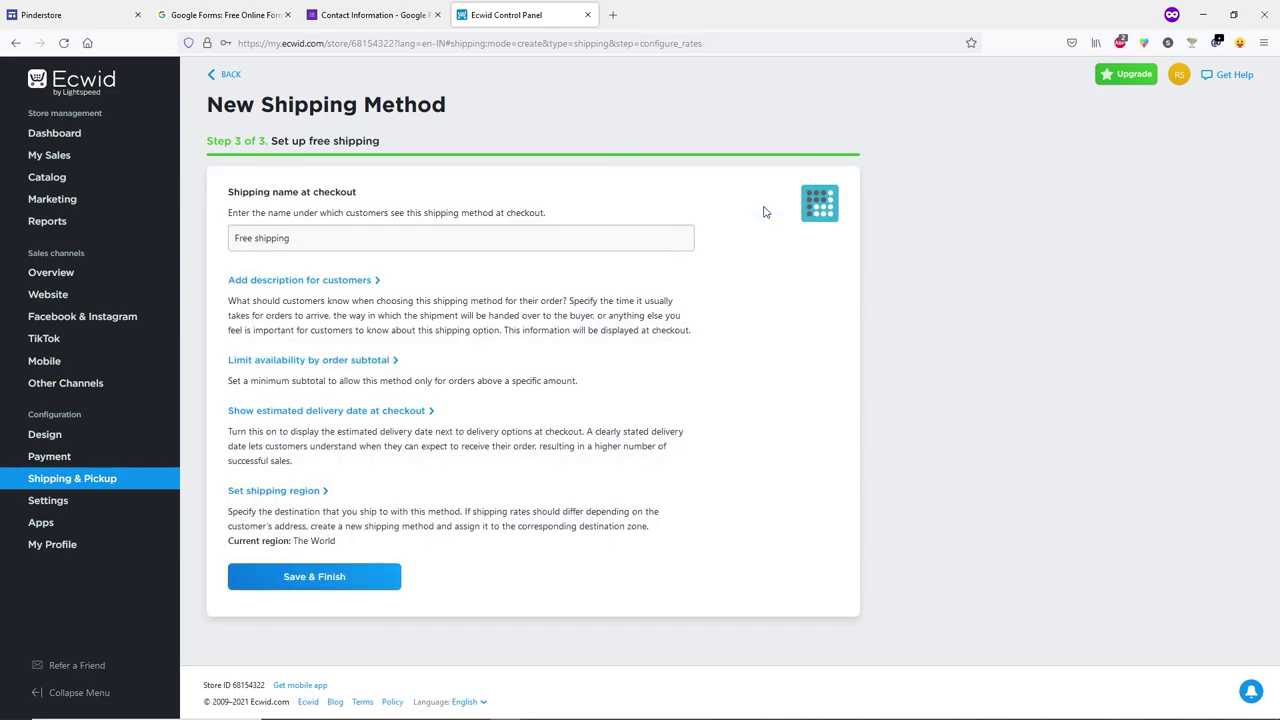
left_click(307, 587)
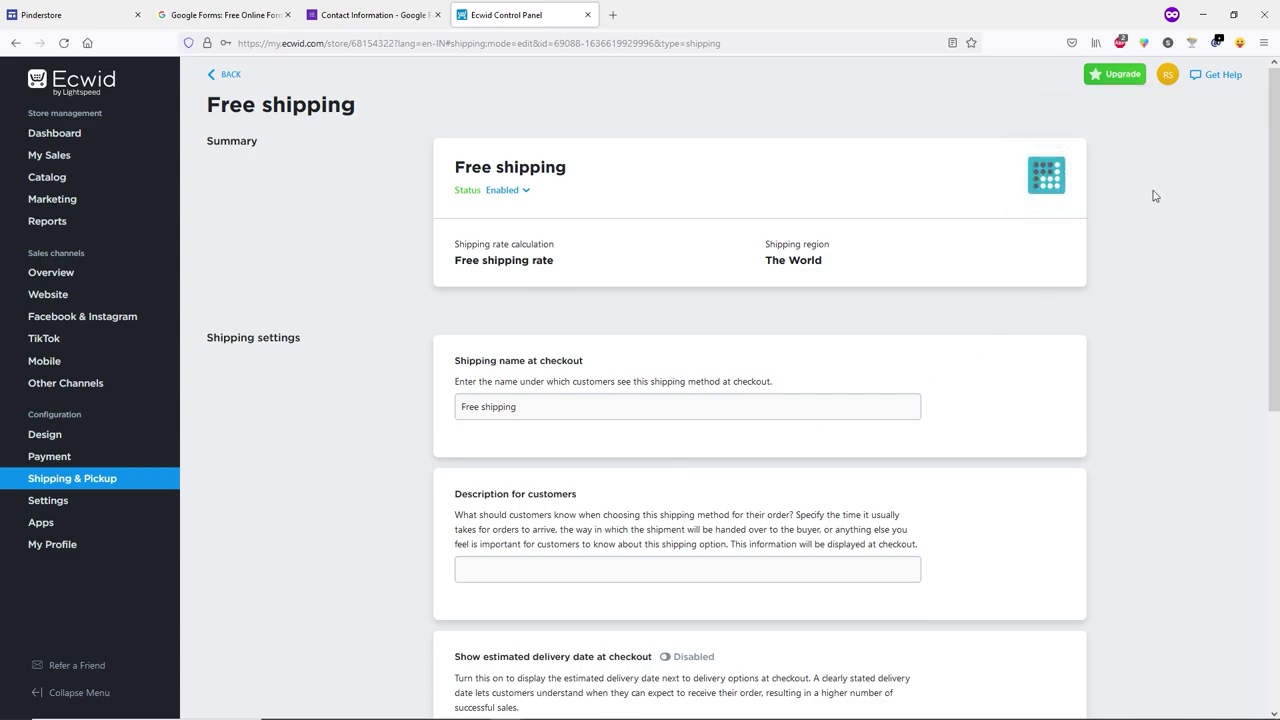
left_click(90, 137)
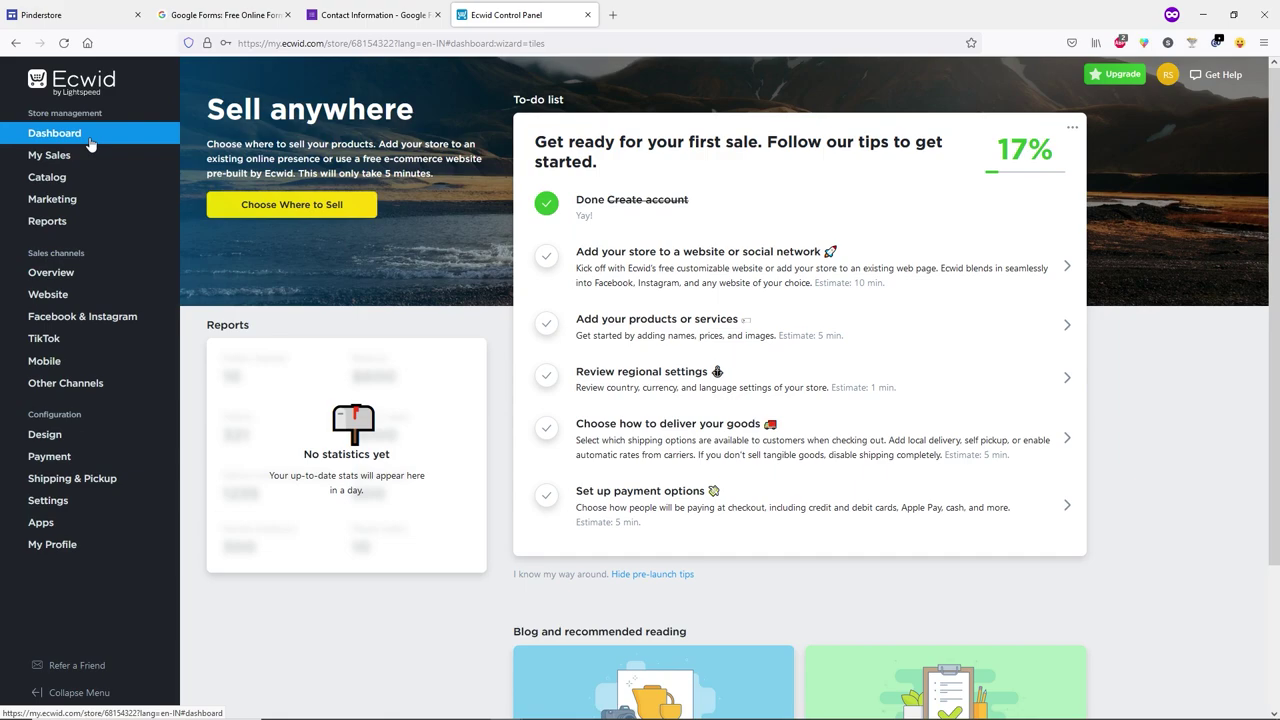
left_click(607, 276)
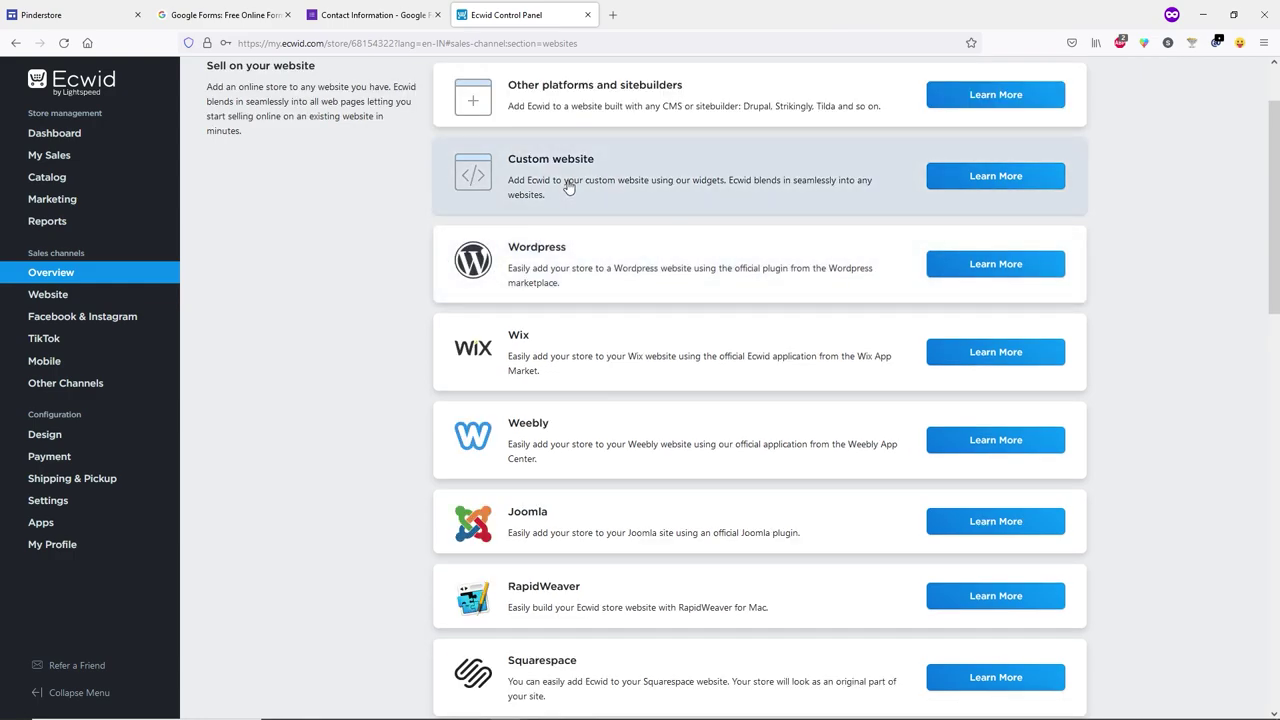
left_click(572, 183)
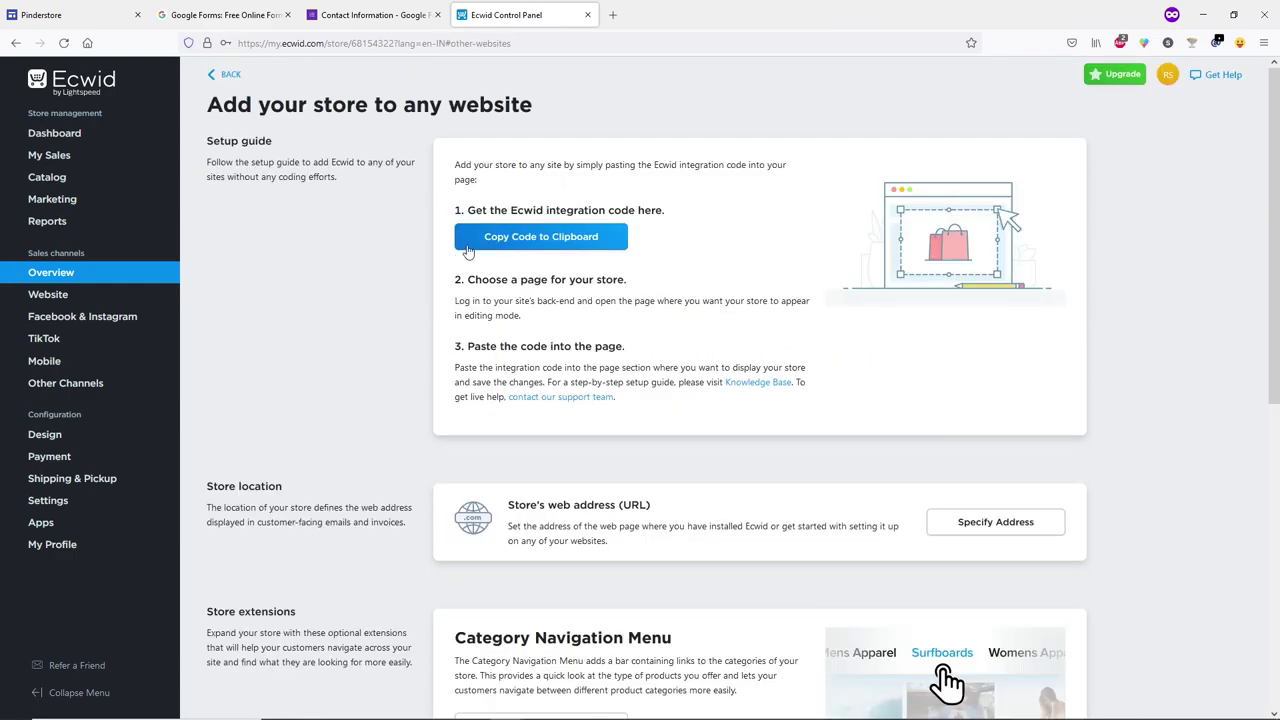
left_click(562, 246)
right_click(558, 254)
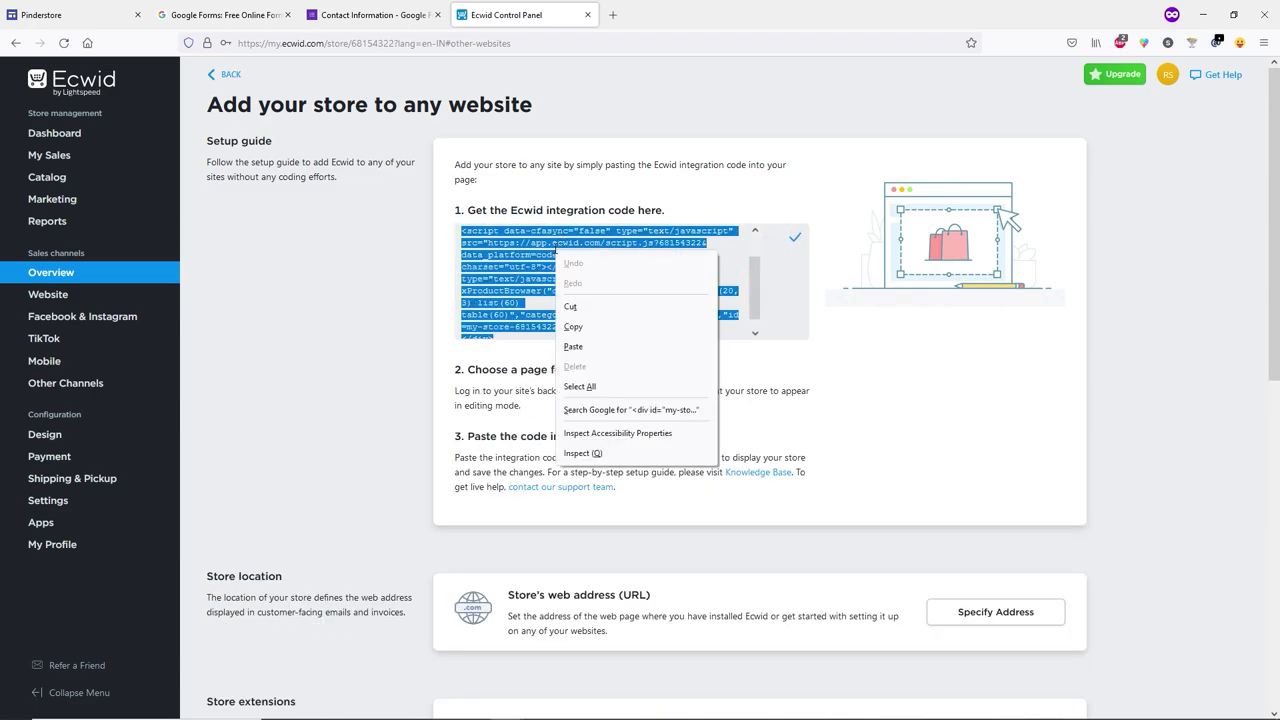
left_click(574, 327)
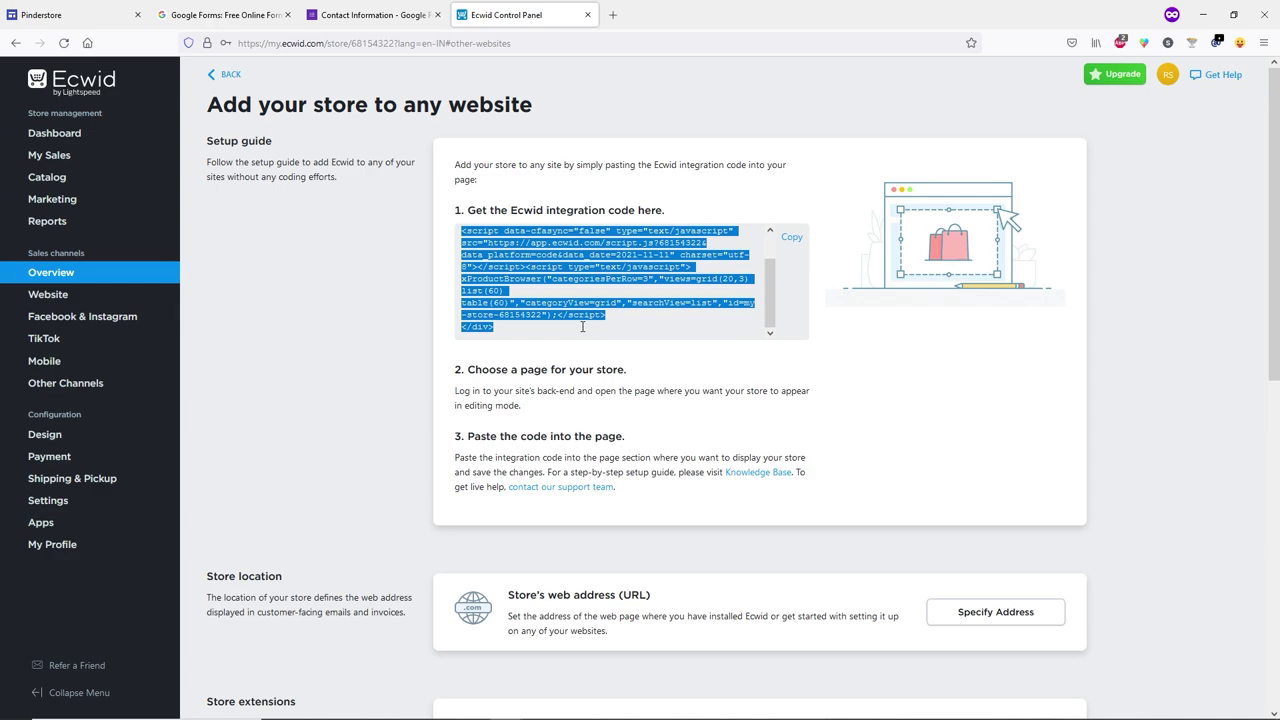
Step: Insert the pasted Ecwid store code as an embed below the header slideshow
left_click(70, 15)
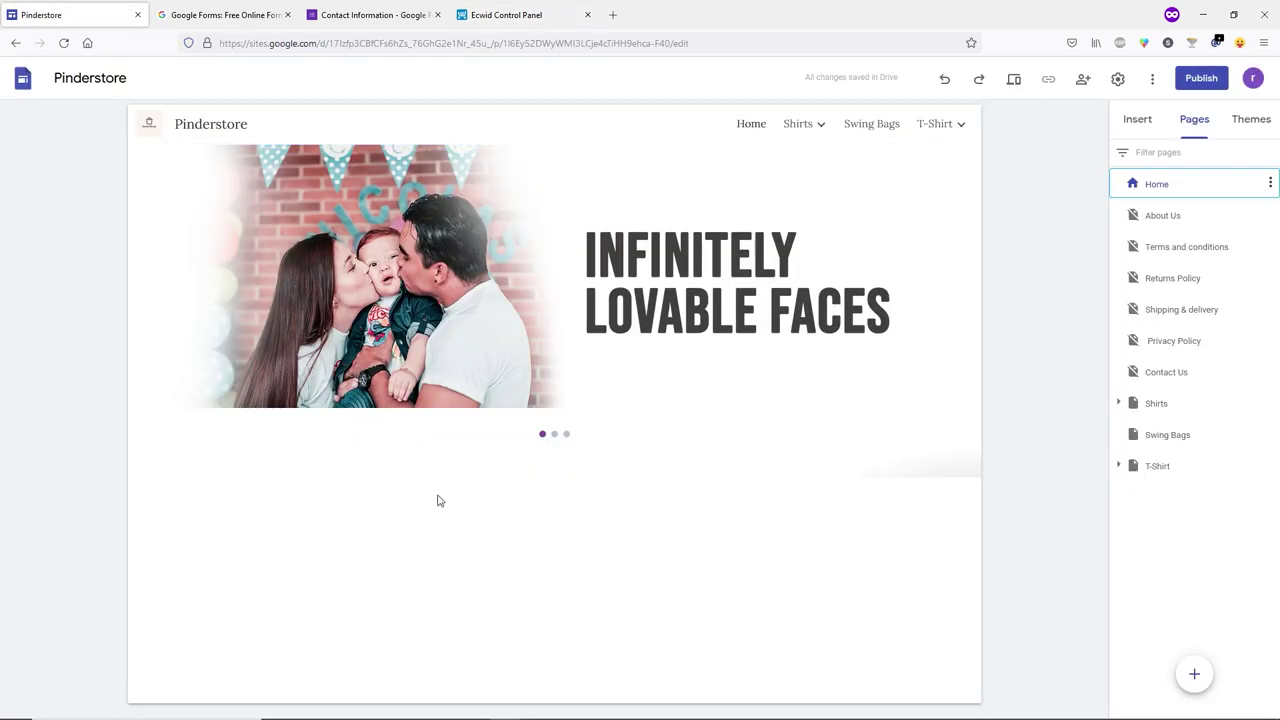
double_click(561, 524)
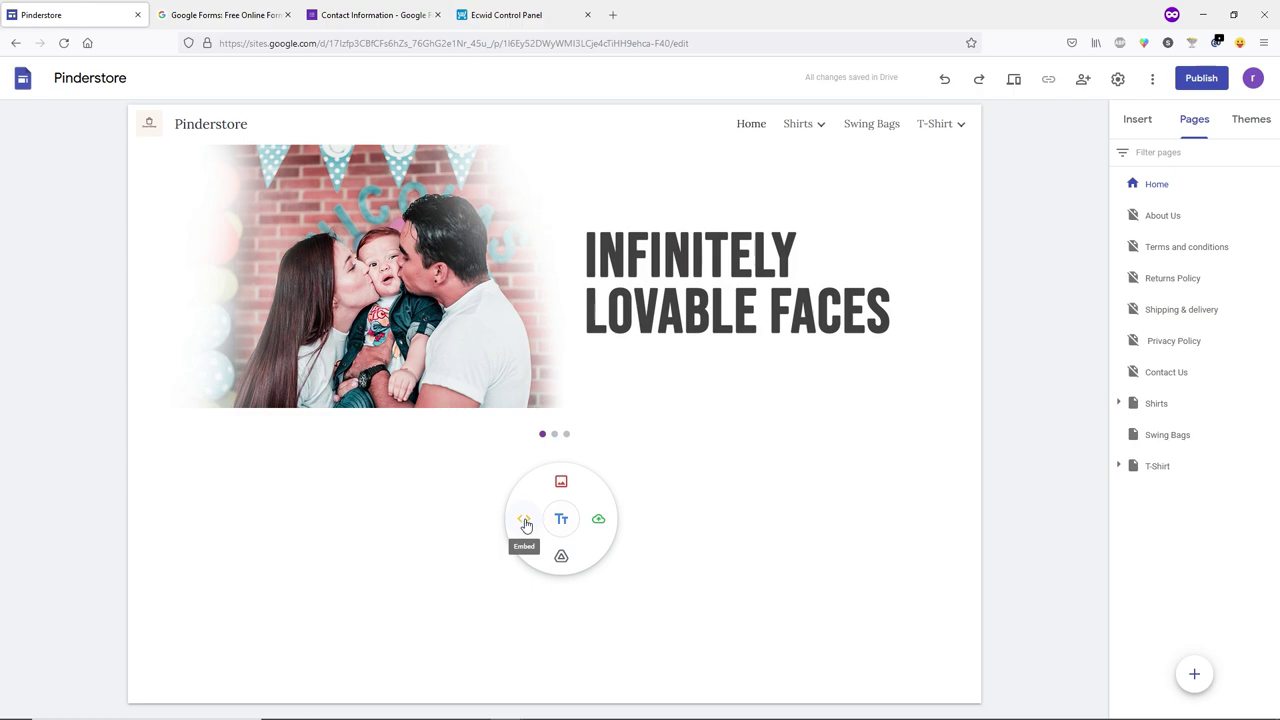
left_click(524, 521)
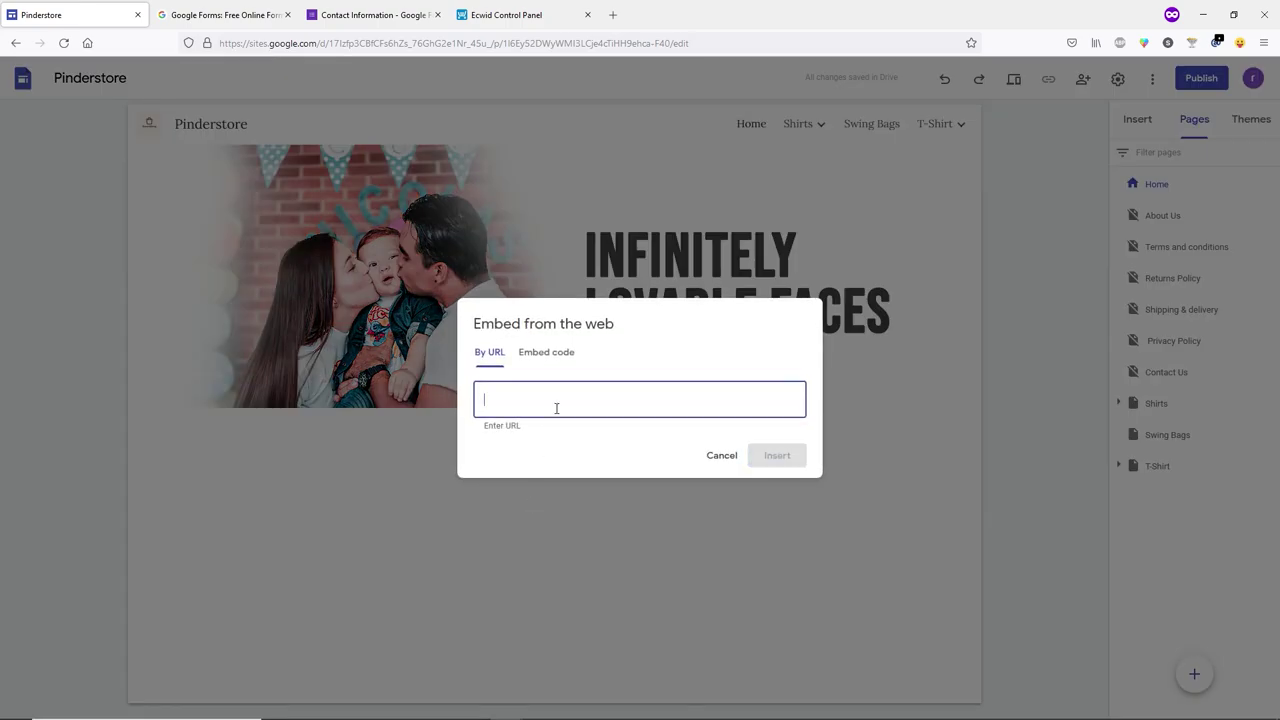
left_click(566, 358)
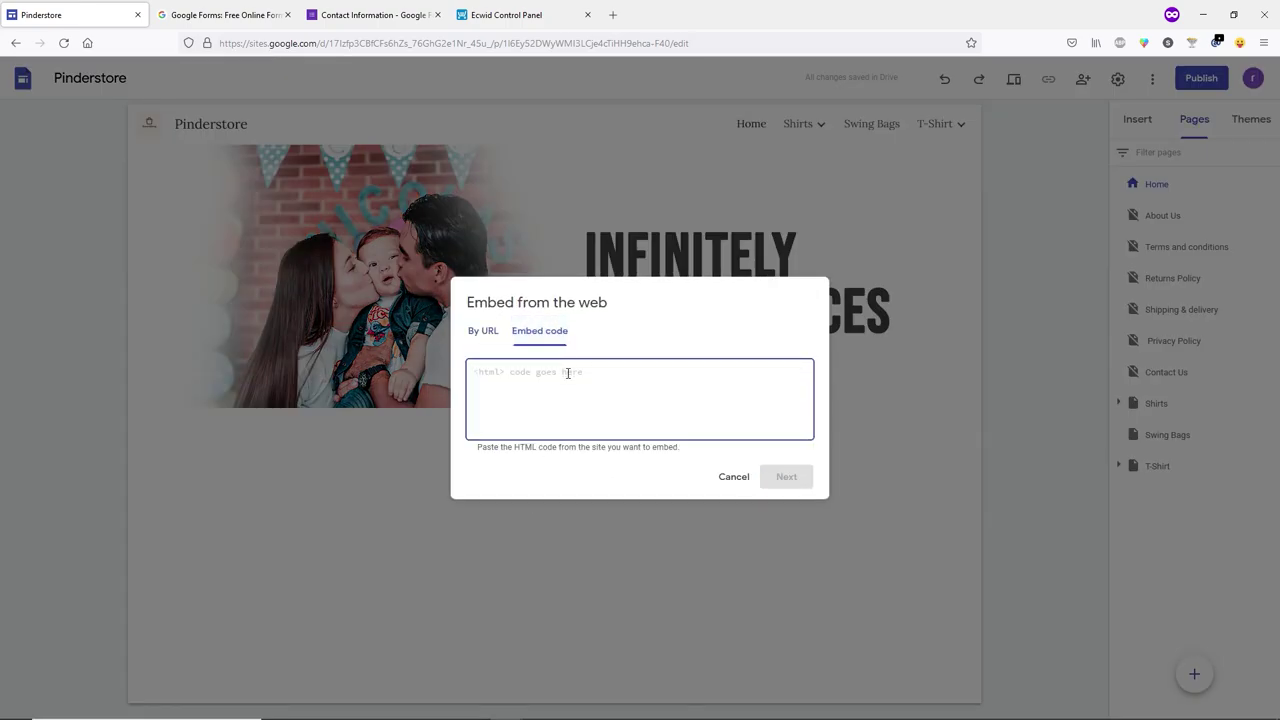
key("ctrl+v")
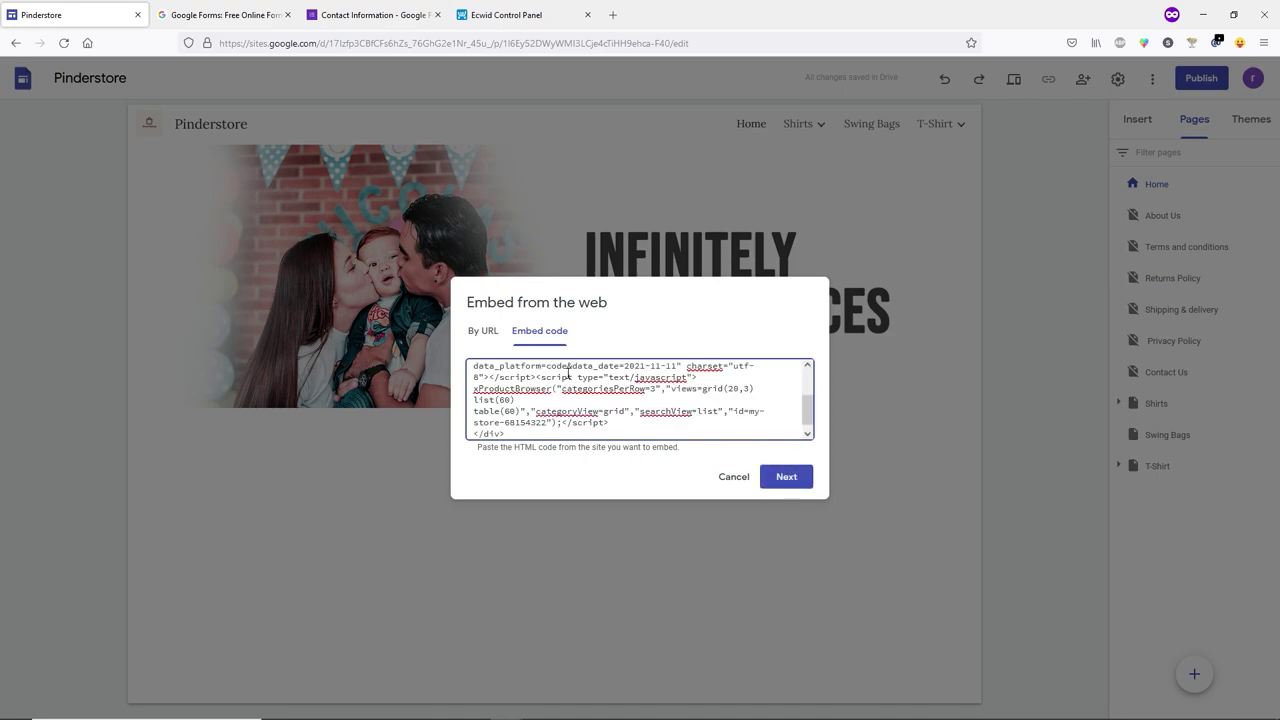
left_click(778, 482)
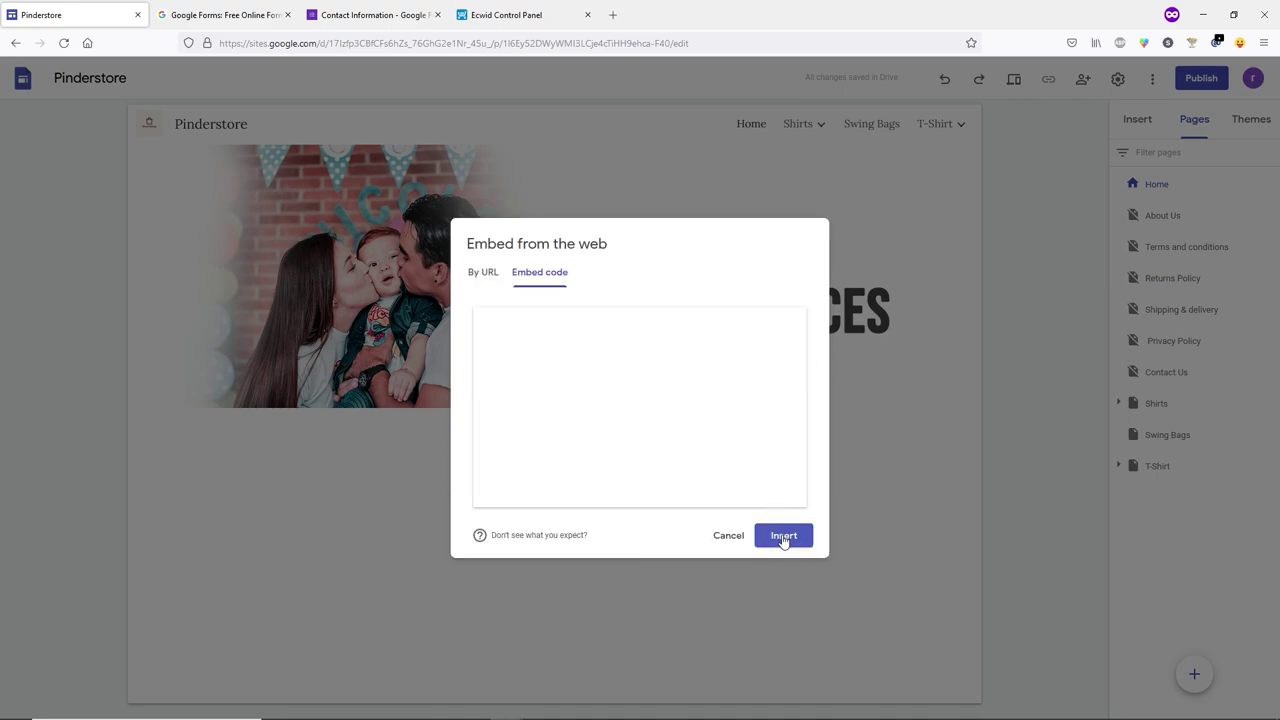
left_click(784, 537)
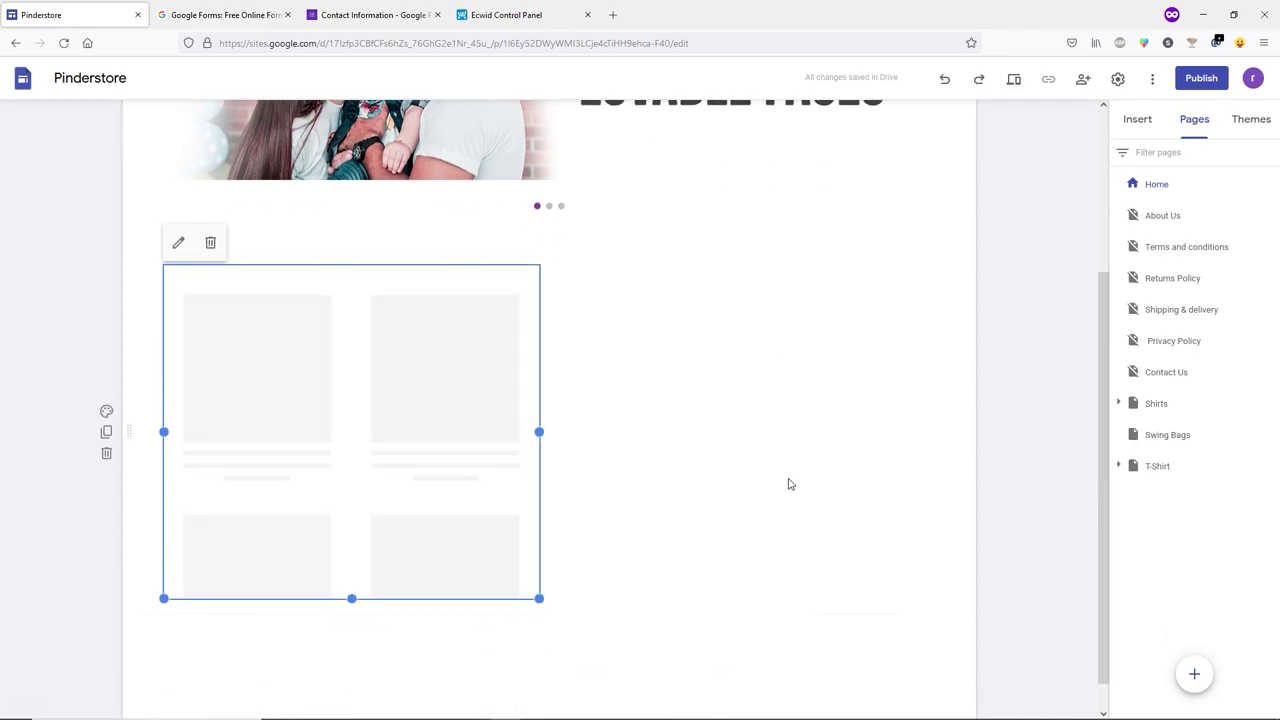
Step: Stretch the store embed to full page width and tall enough to show all products
left_click_drag(697, 408, 920, 434)
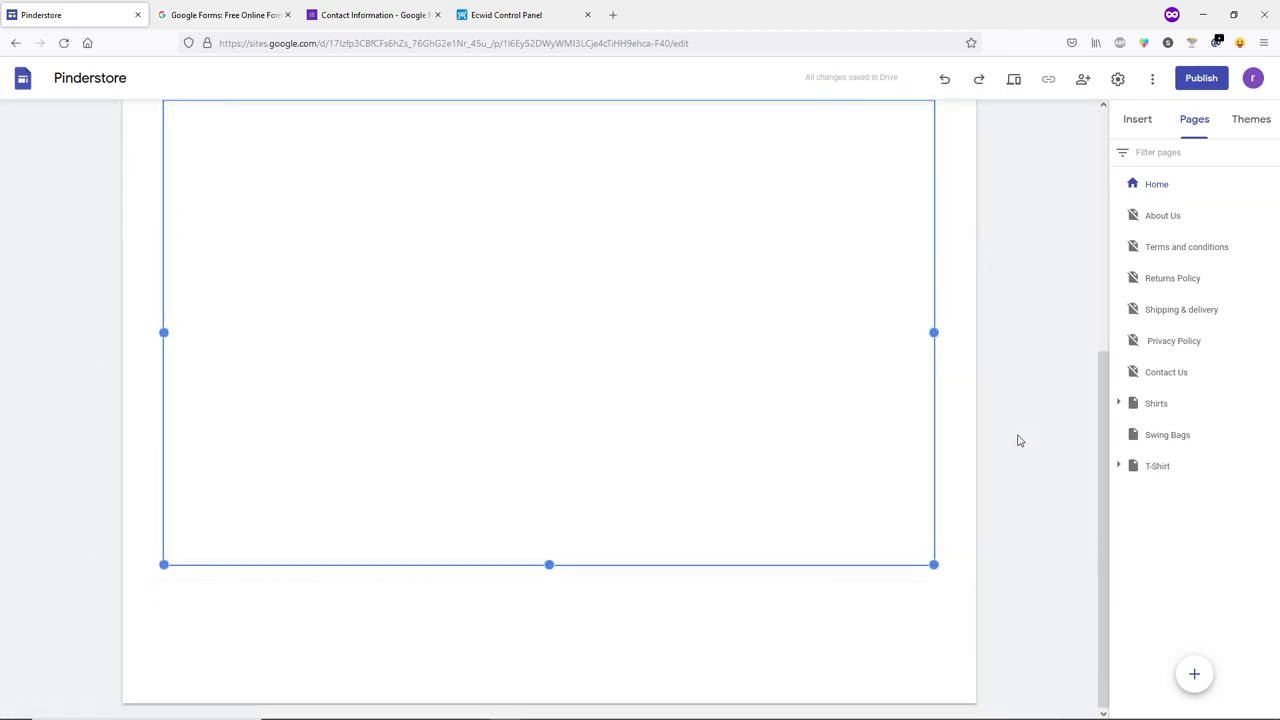
left_click_drag(548, 567, 557, 603)
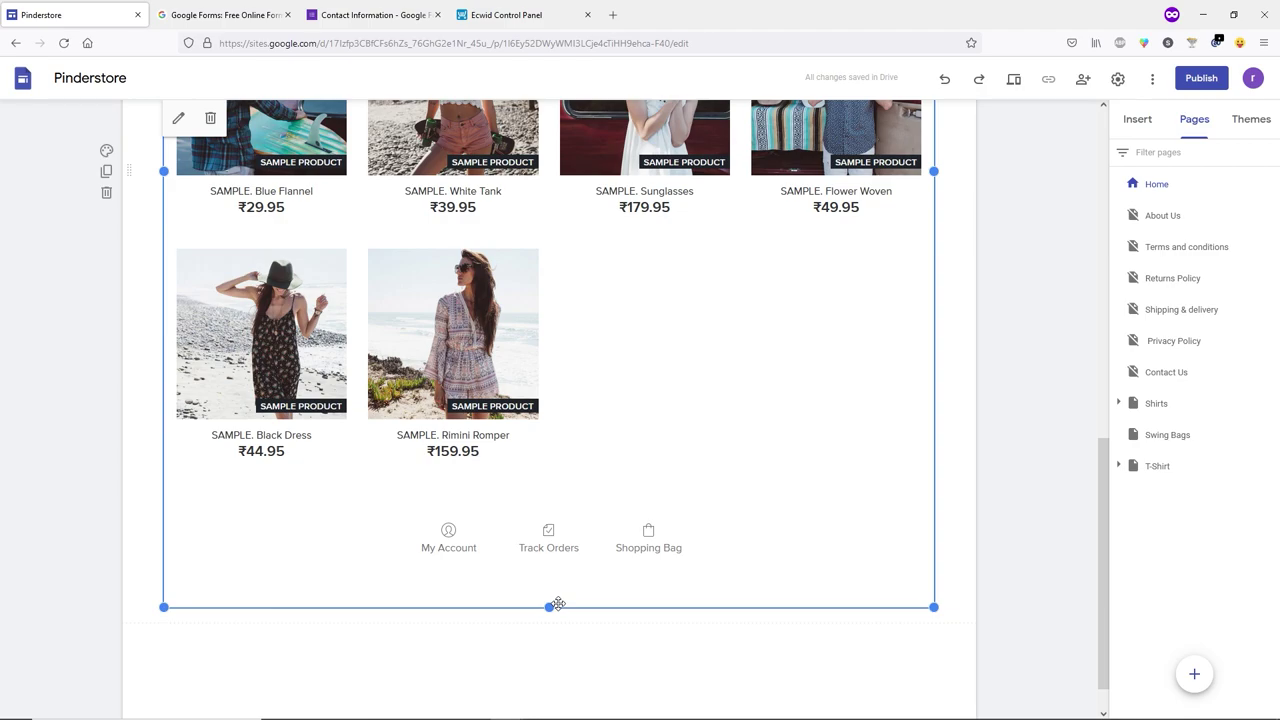
scroll(287, 326, "up", 5)
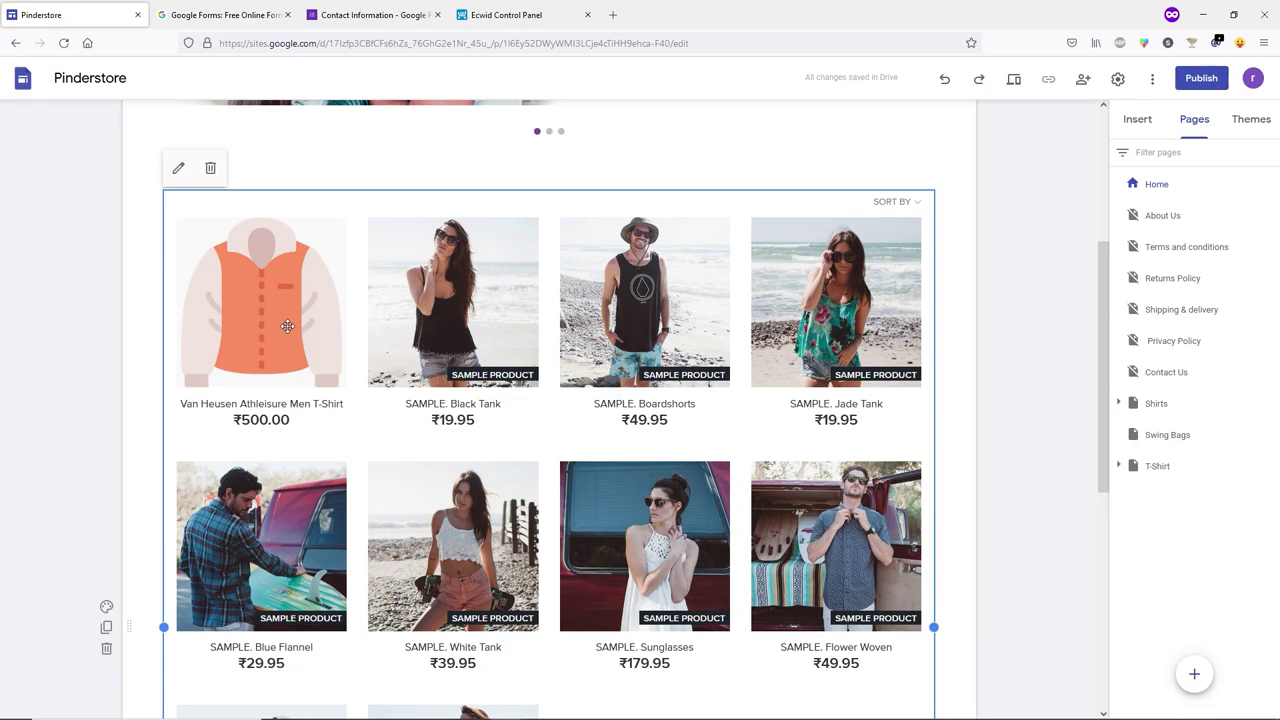
left_click(63, 325)
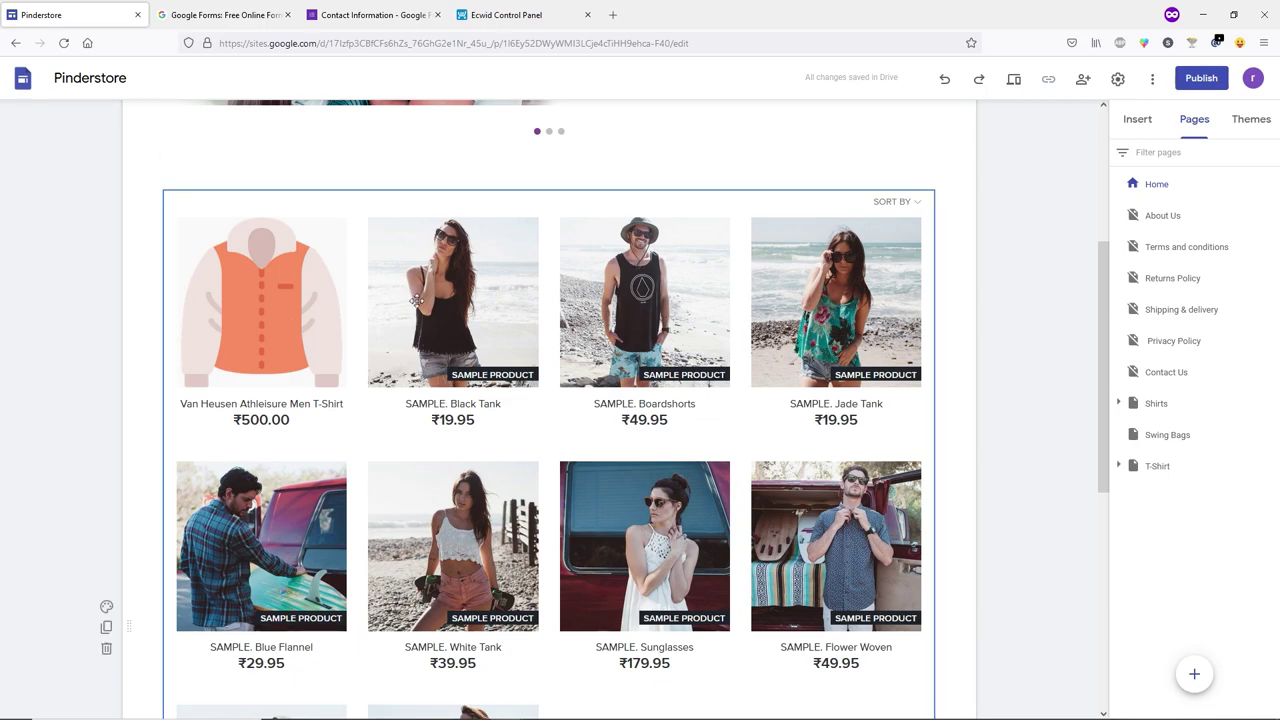
scroll(812, 323, "down", 2)
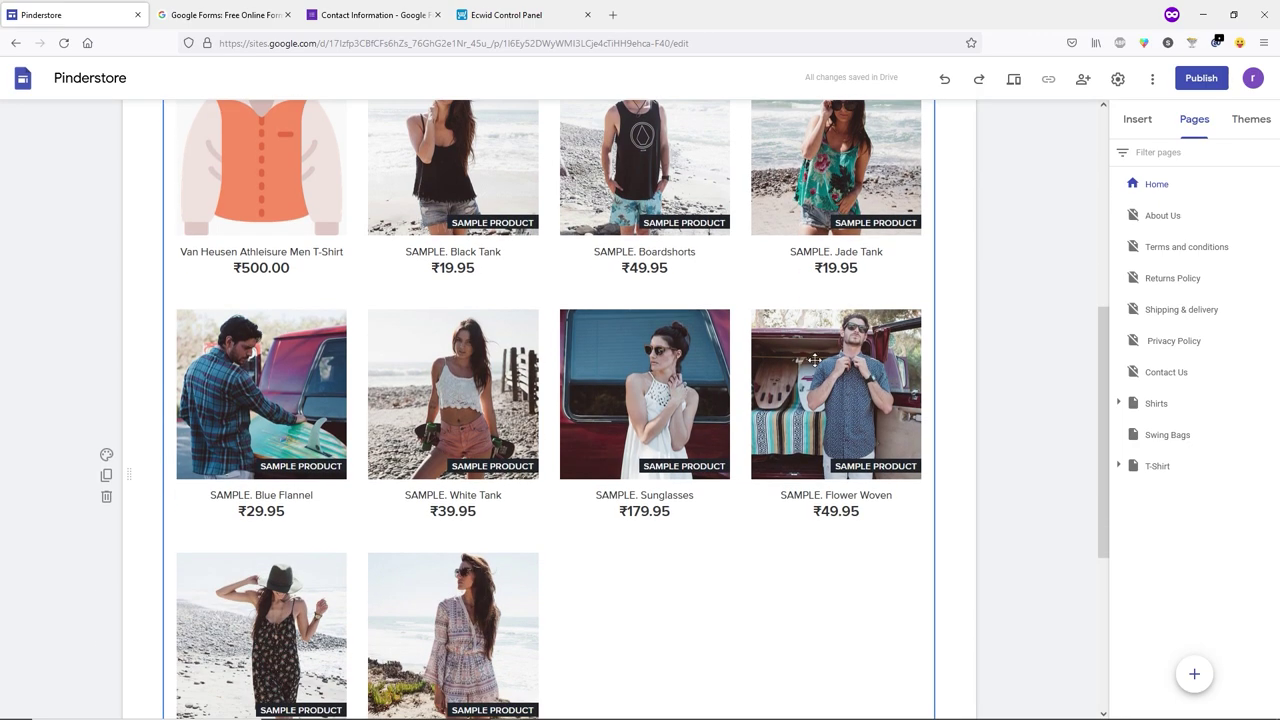
scroll(666, 586, "down", 4)
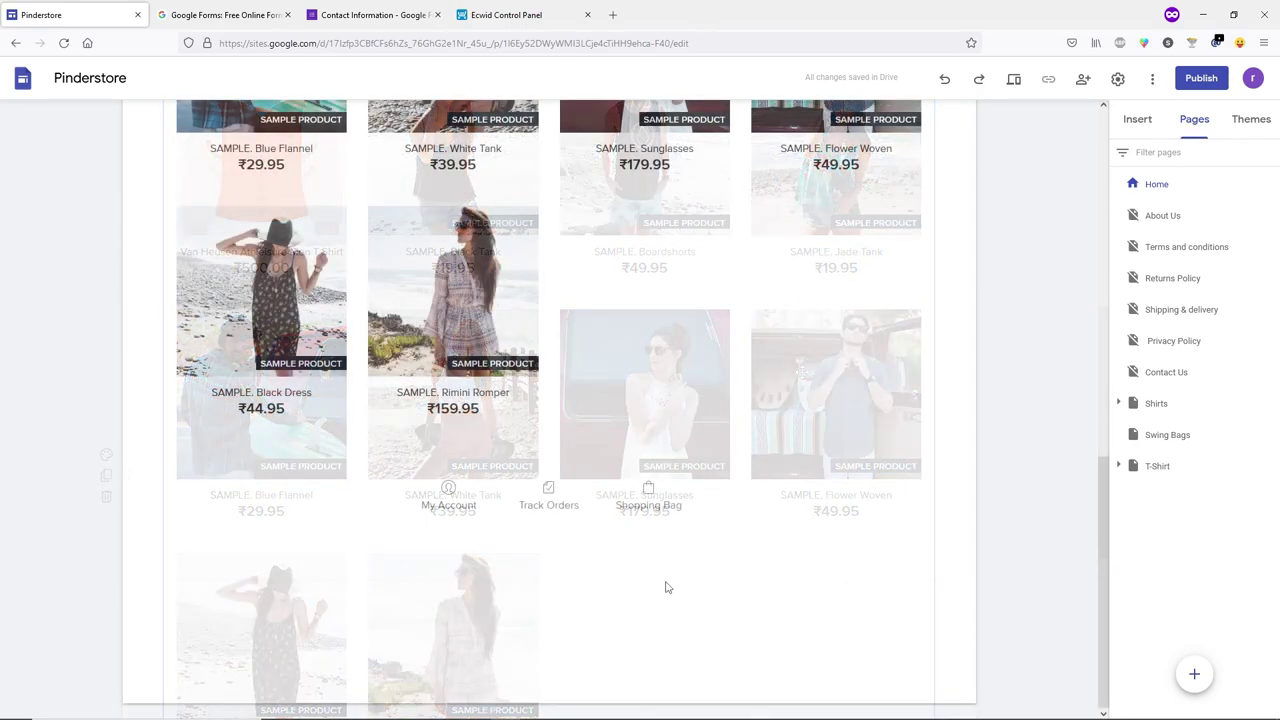
mouse_move(584, 613)
scroll(584, 613, "up", 8)
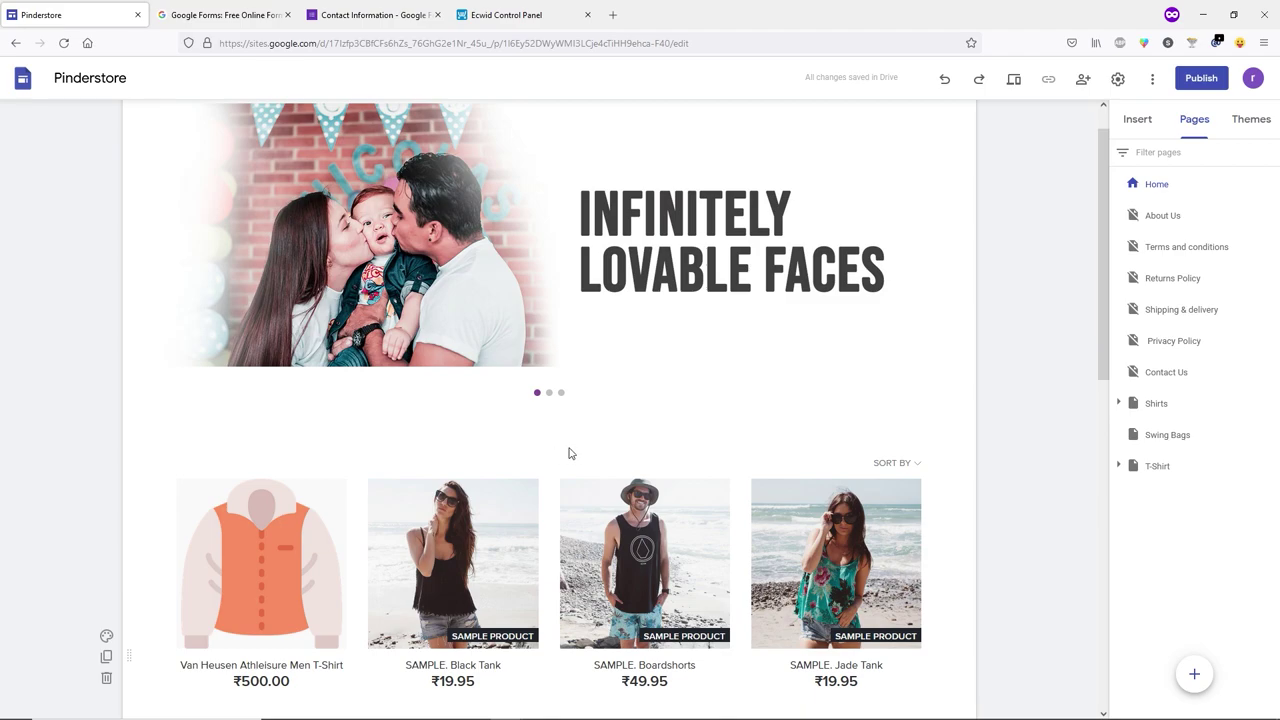
double_click(565, 452)
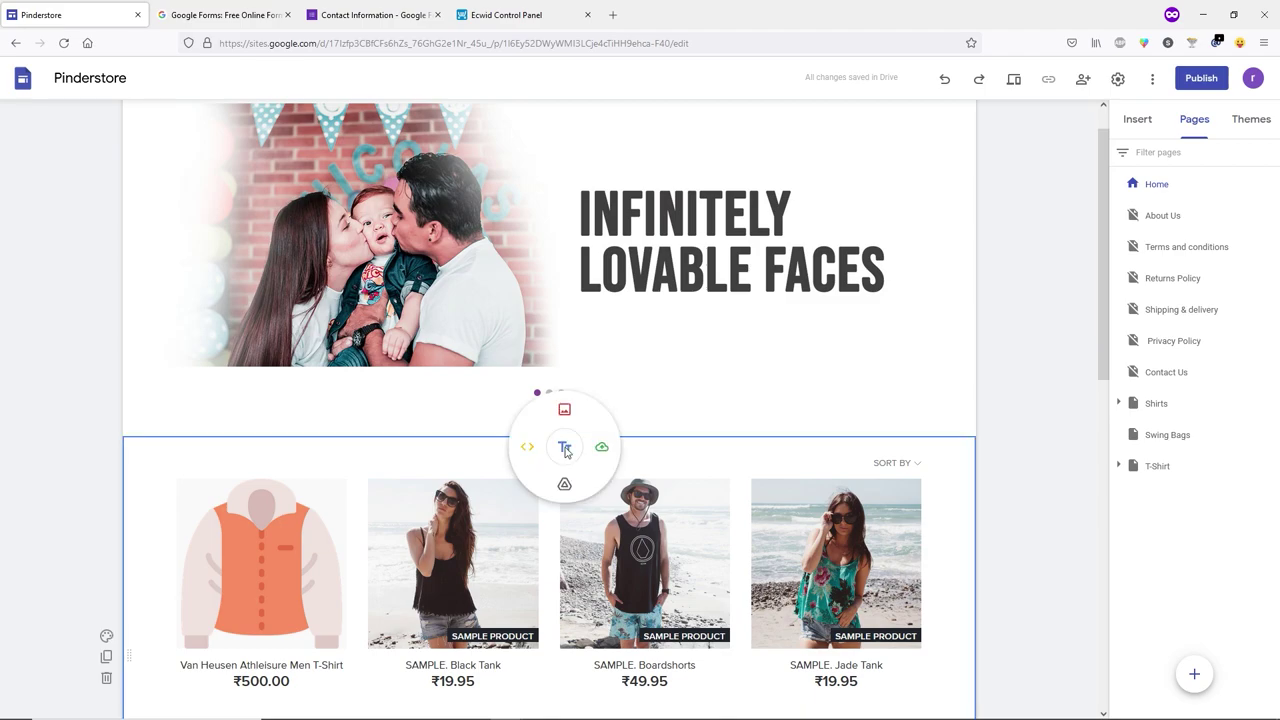
left_click(565, 449)
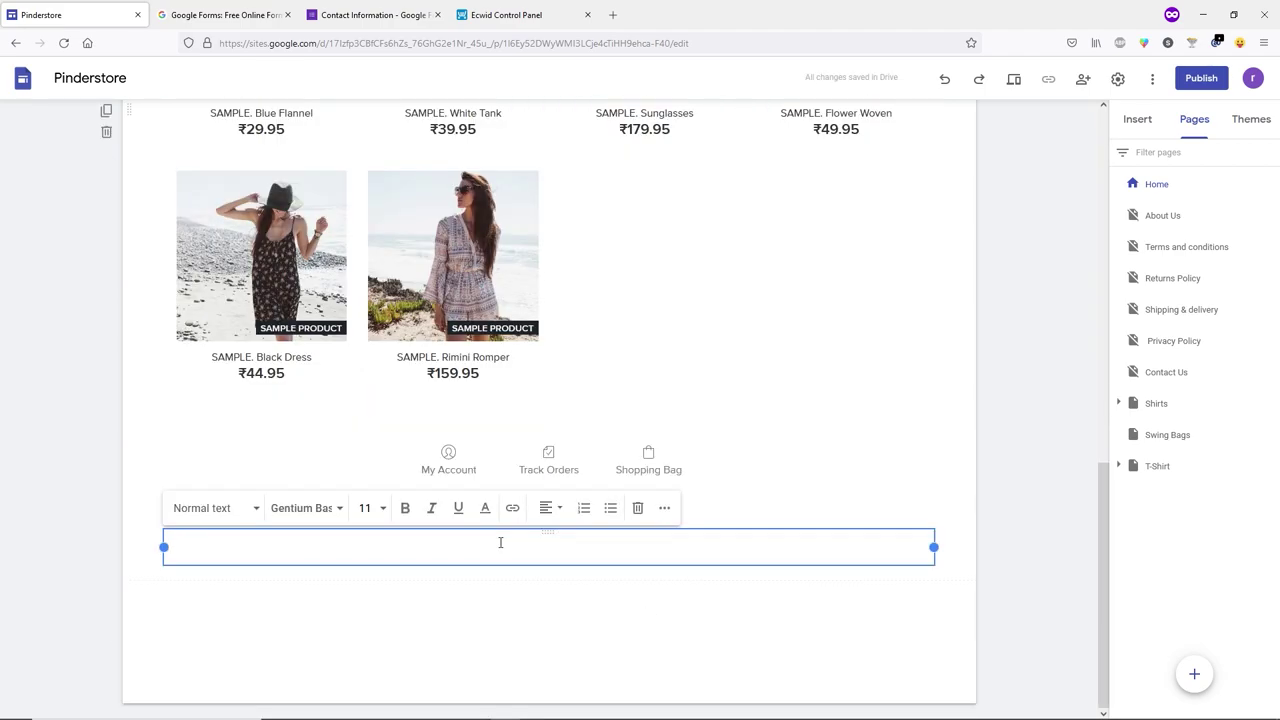
type("Just arrived")
triple_click(480, 586)
left_click(553, 508)
left_click(546, 543)
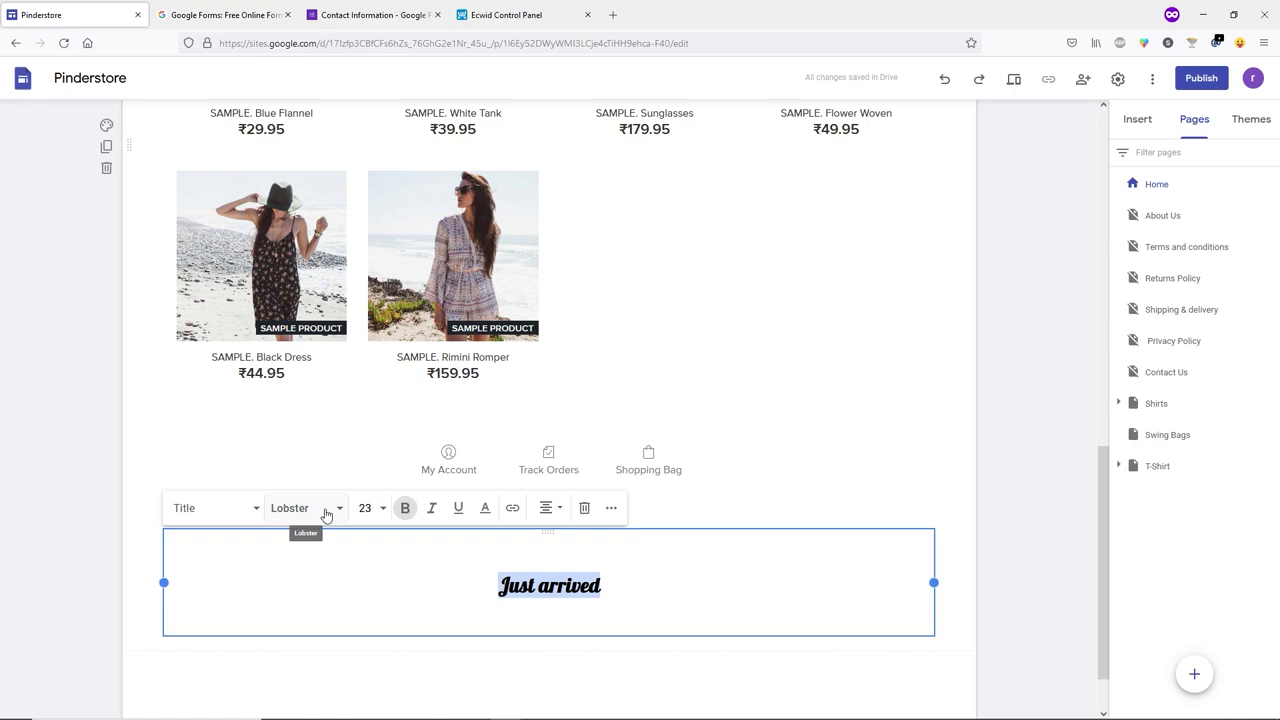
left_click(229, 510)
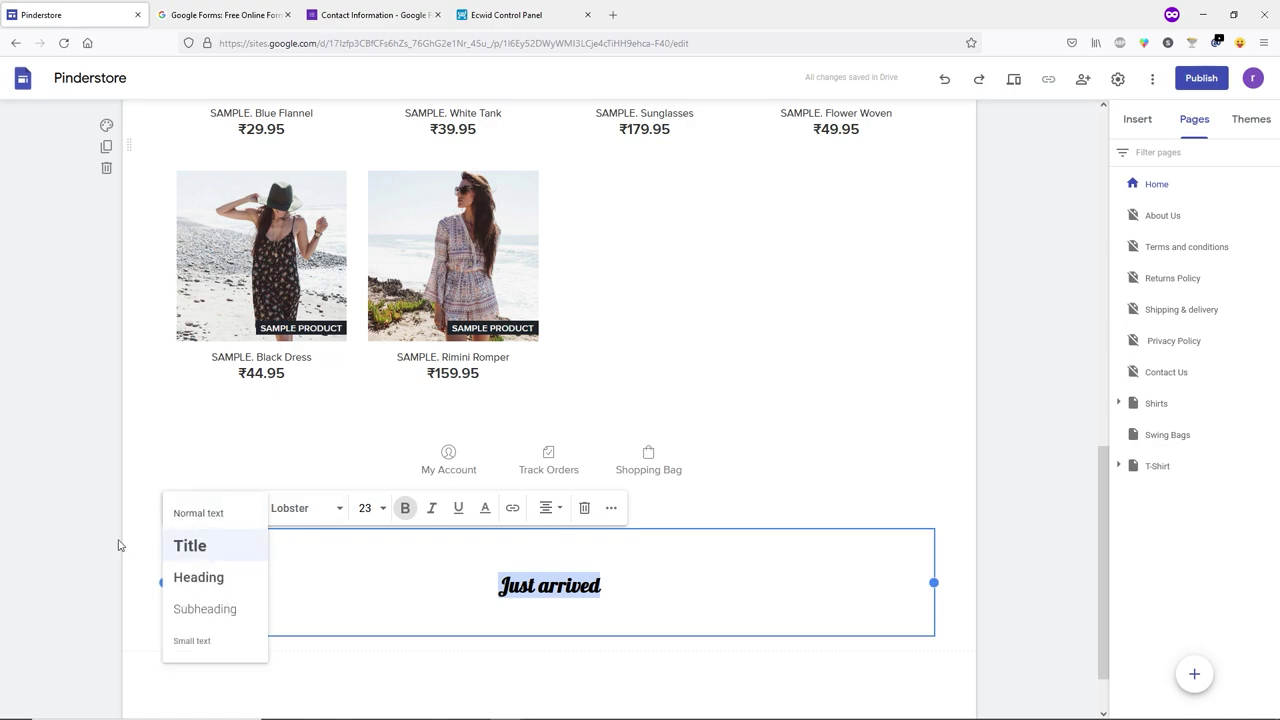
left_click(50, 535)
left_click(550, 537)
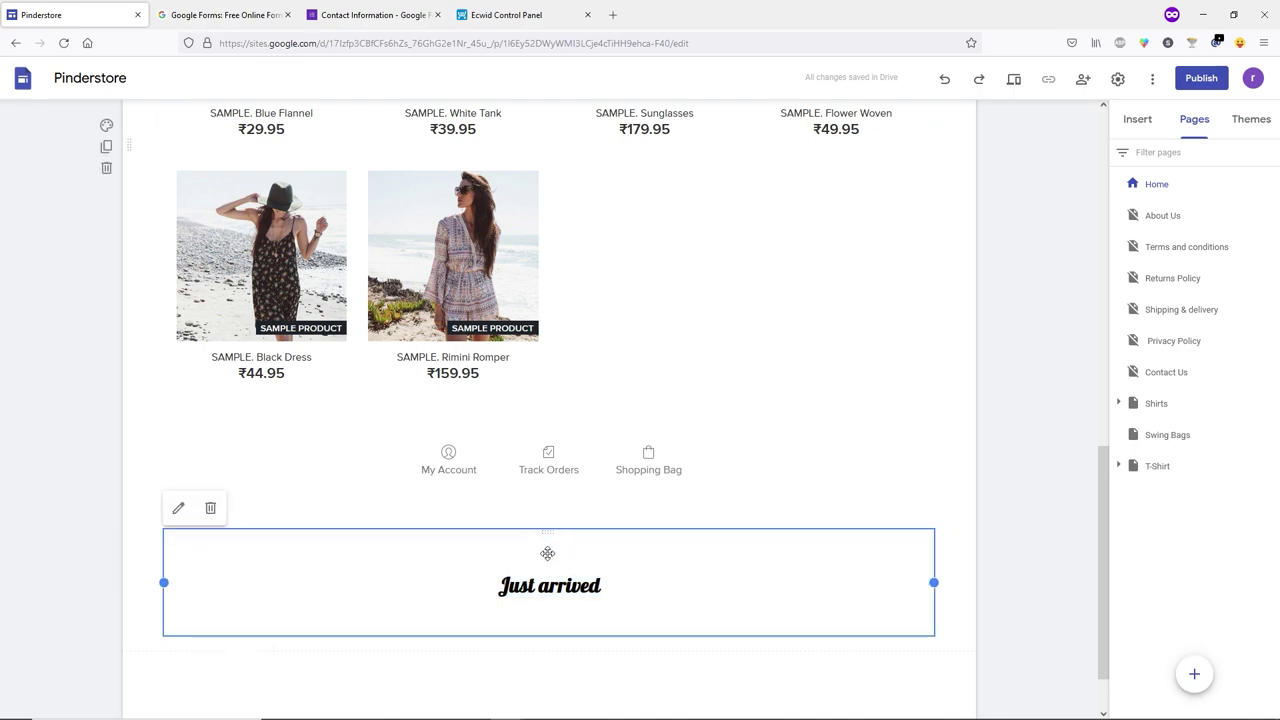
left_click_drag(548, 535, 508, 480)
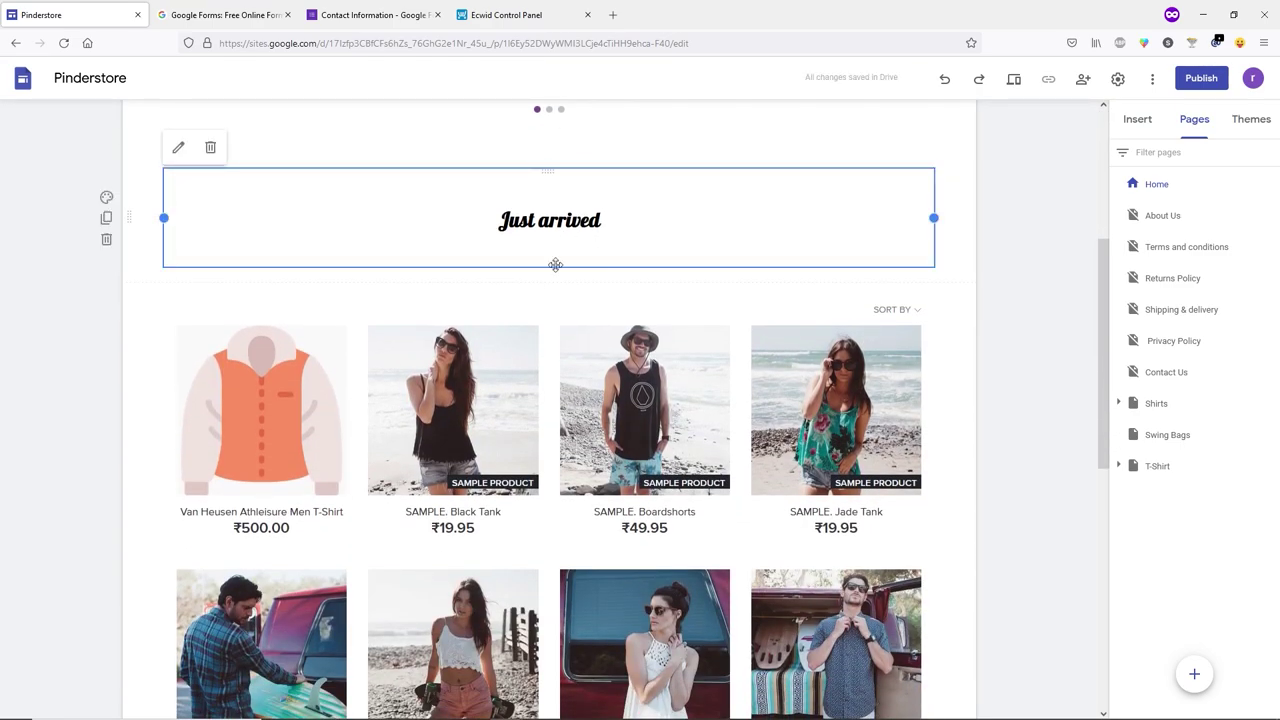
left_click(553, 264)
left_click(485, 299)
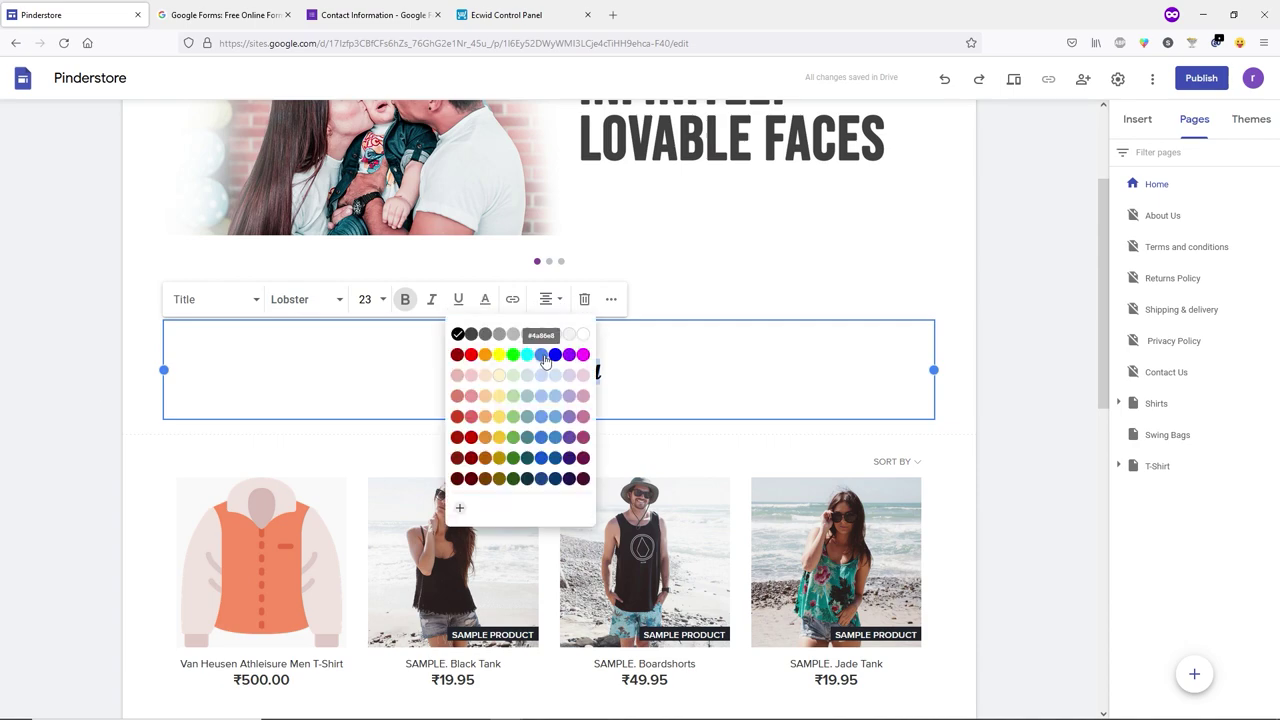
left_click(555, 354)
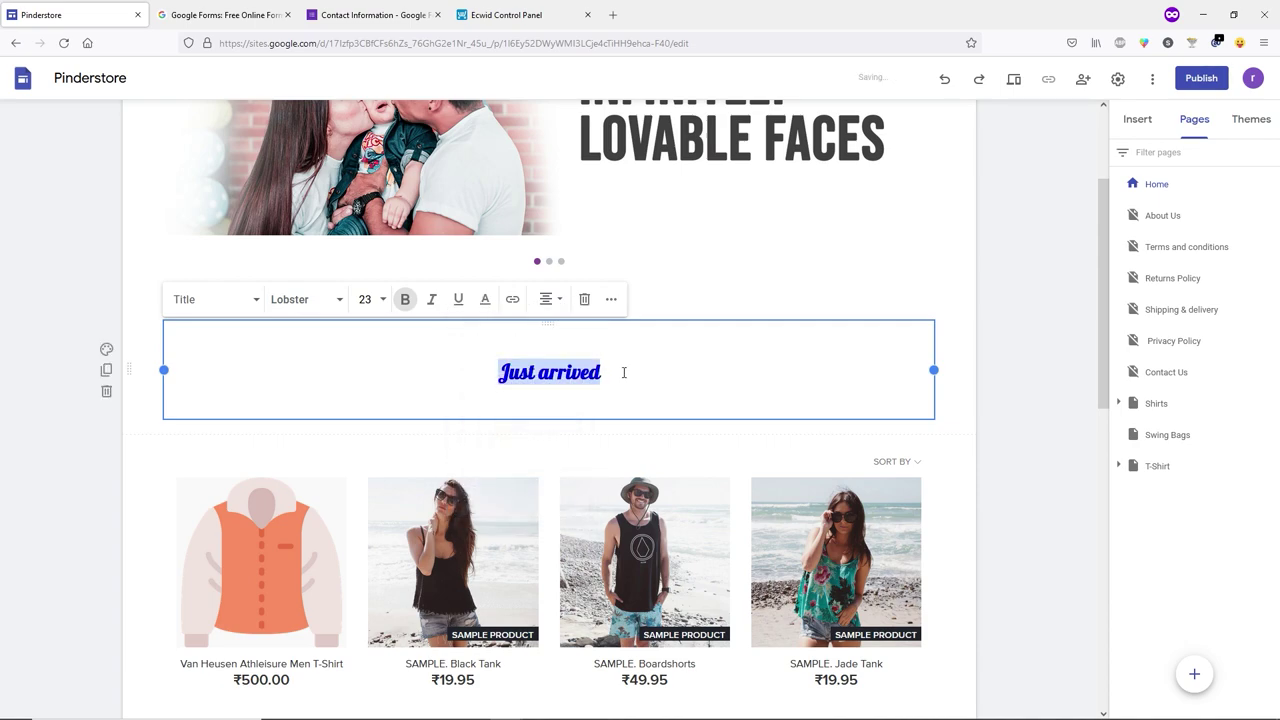
left_click(977, 388)
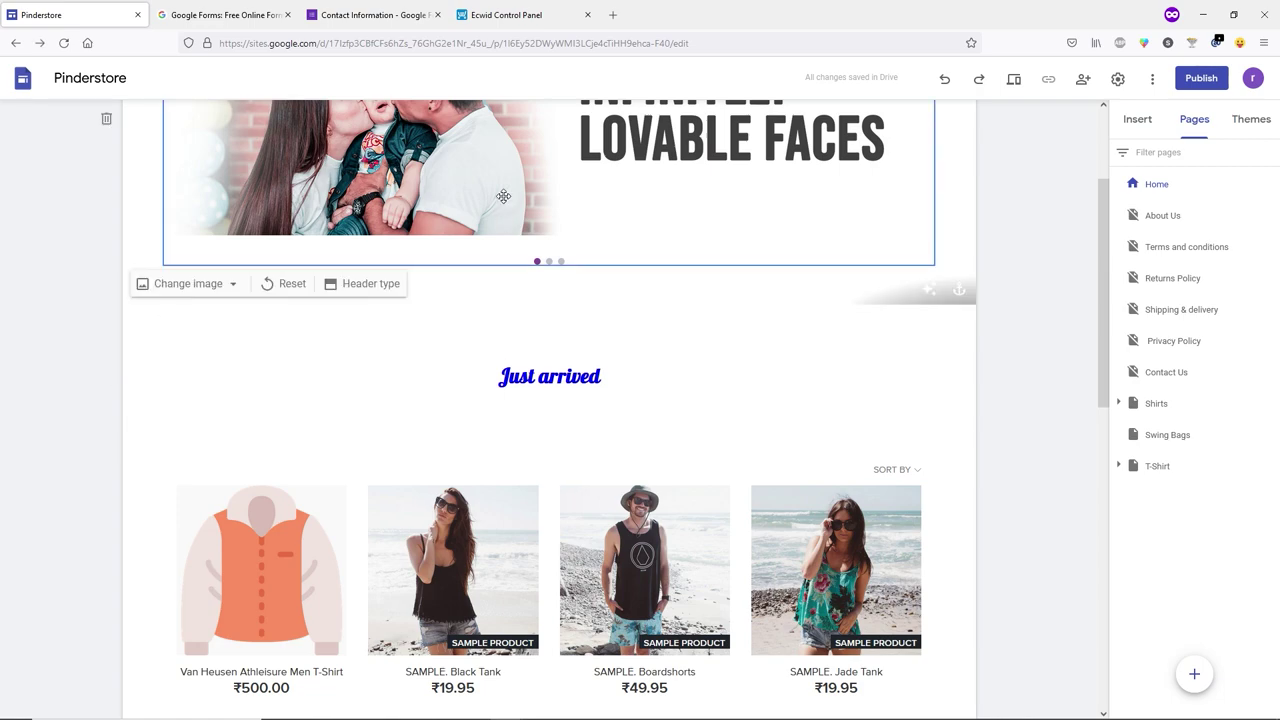
Step: Reveal and copy Ecwid's Product Search Box integration code
left_click(532, 16)
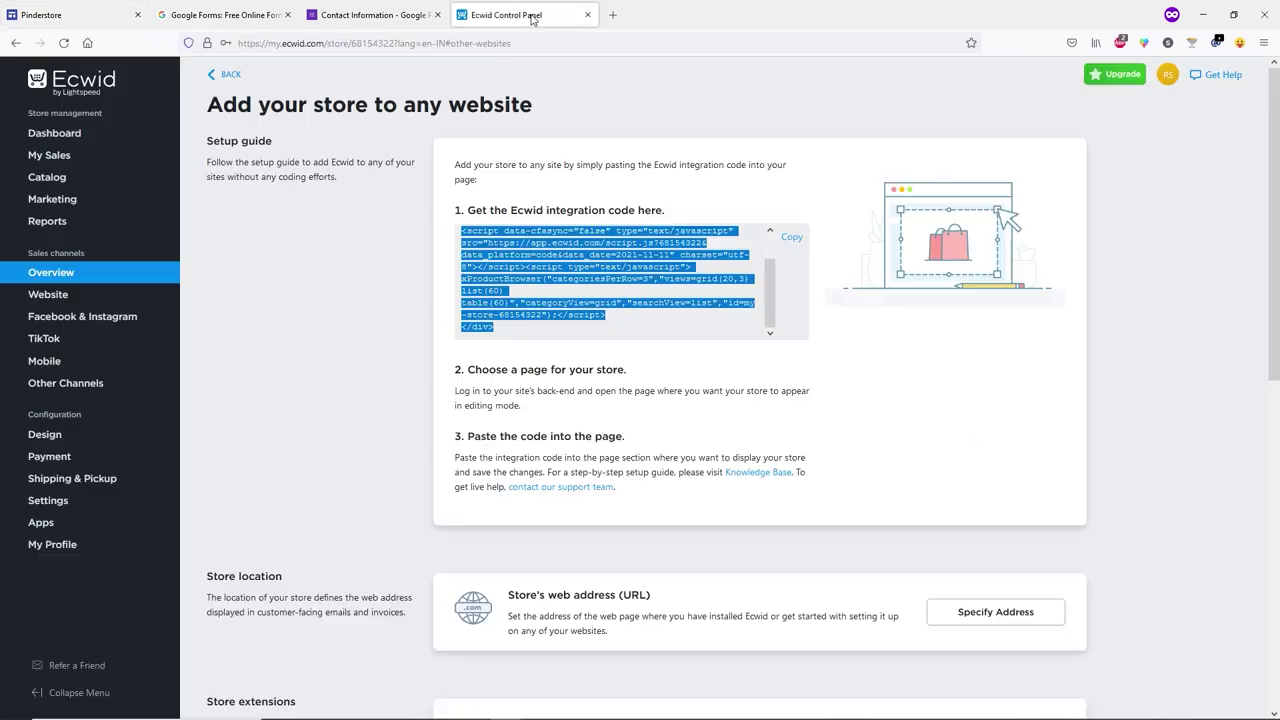
scroll(640, 317, "down", 6)
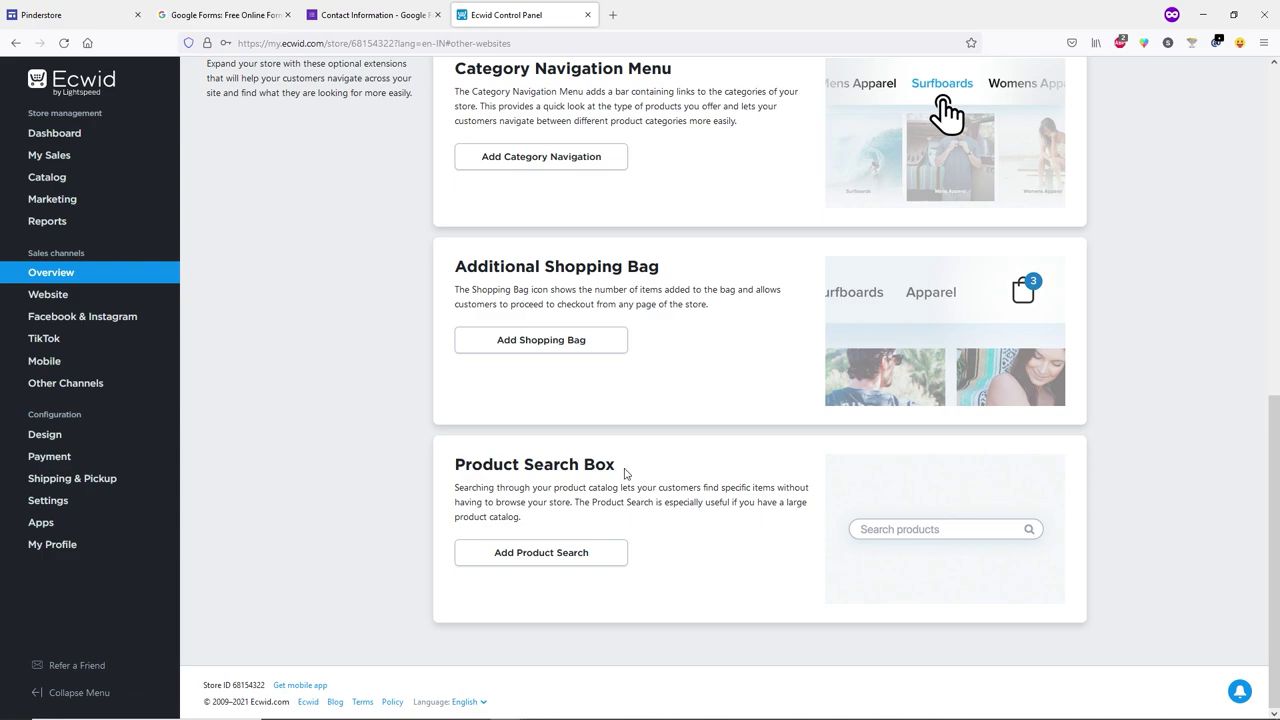
left_click(572, 560)
right_click(552, 434)
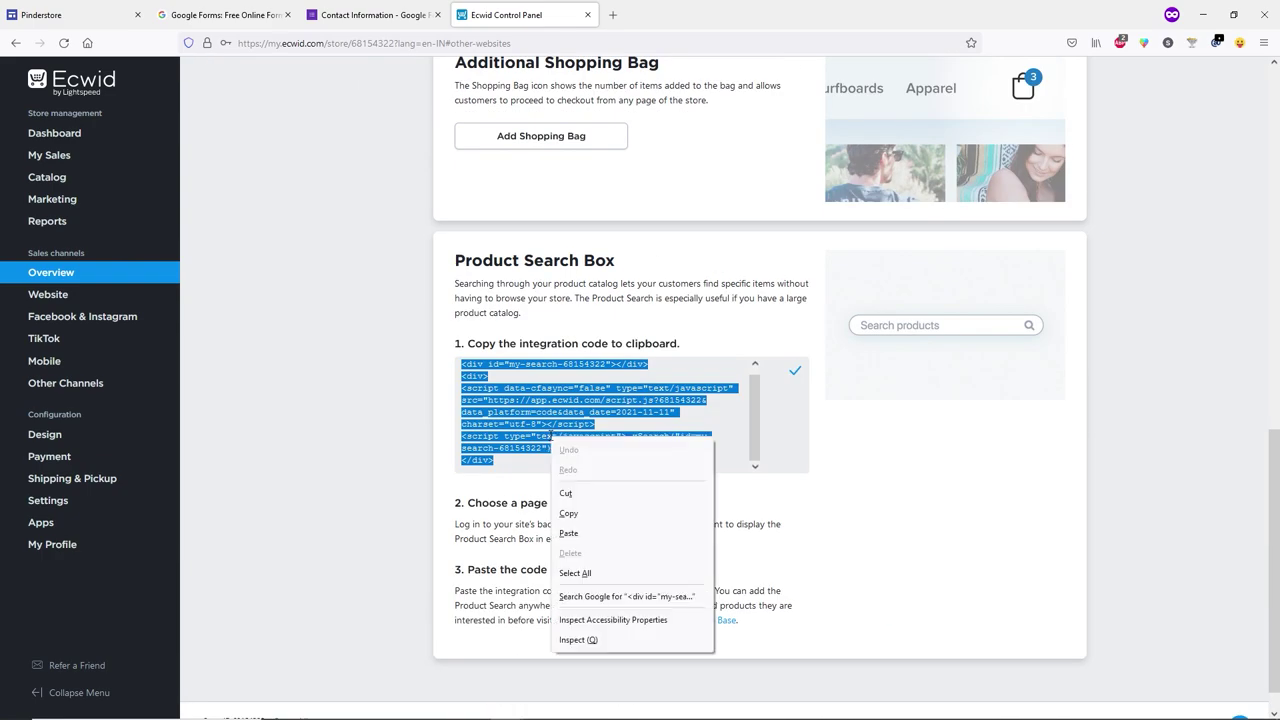
left_click(576, 514)
Step: Insert the pasted Ecwid search code as an embed on the Pinderstore home page
left_click(50, 18)
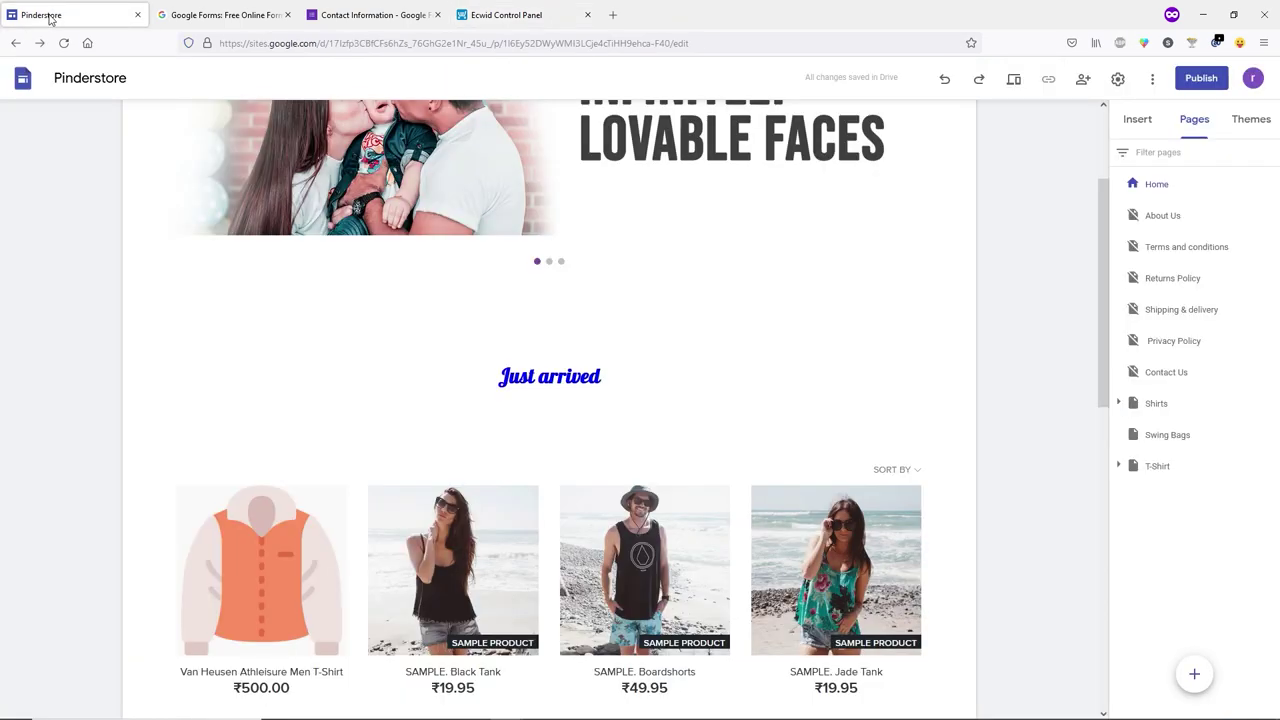
double_click(566, 306)
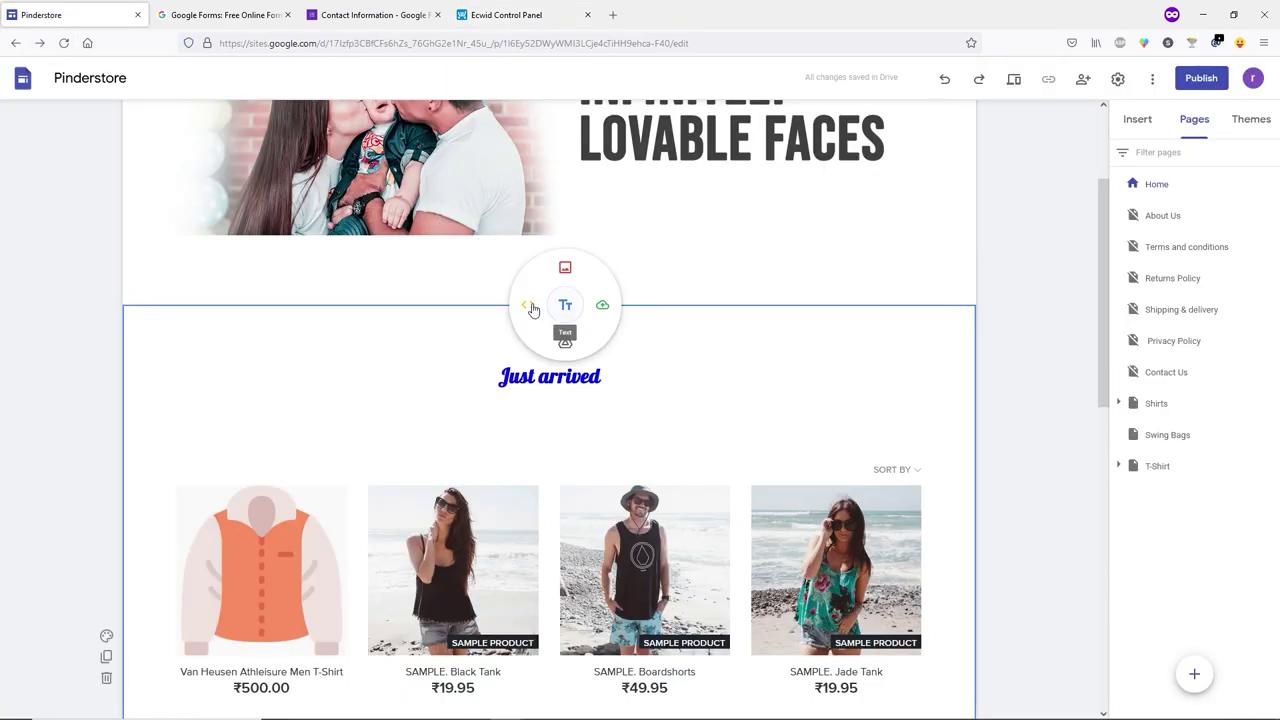
left_click(527, 309)
left_click(556, 352)
key("ctrl+v")
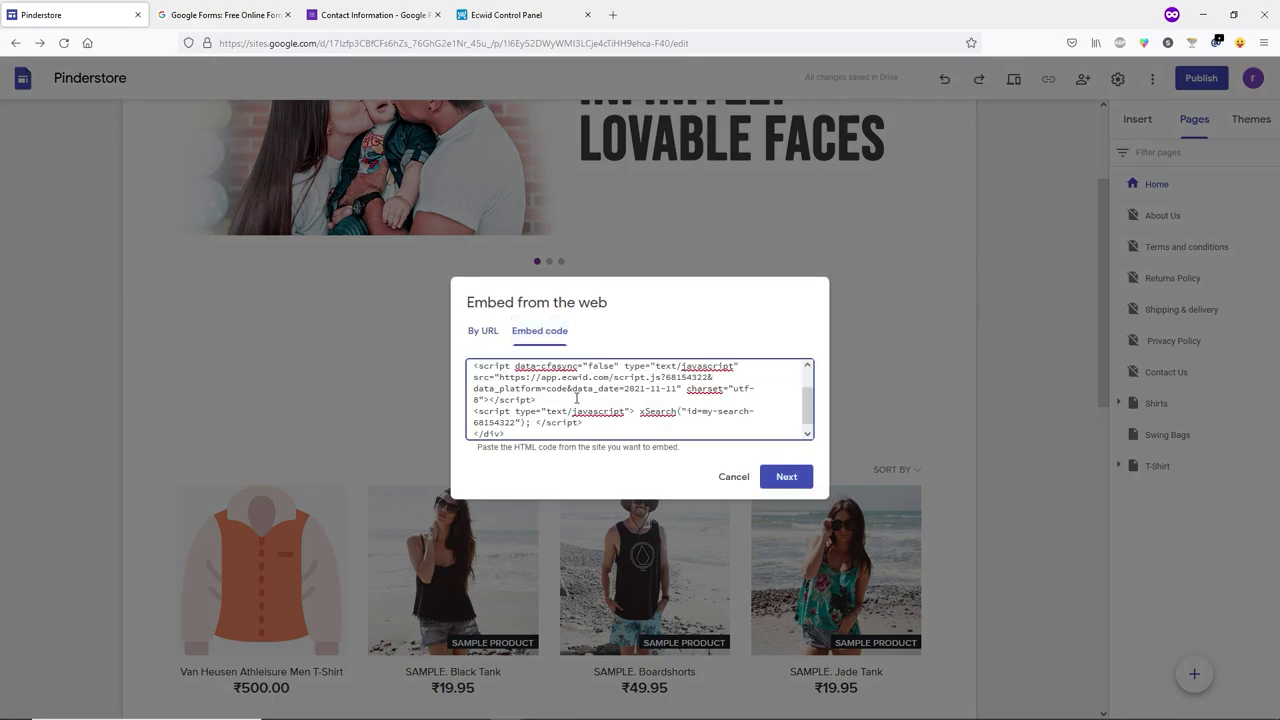
left_click(786, 476)
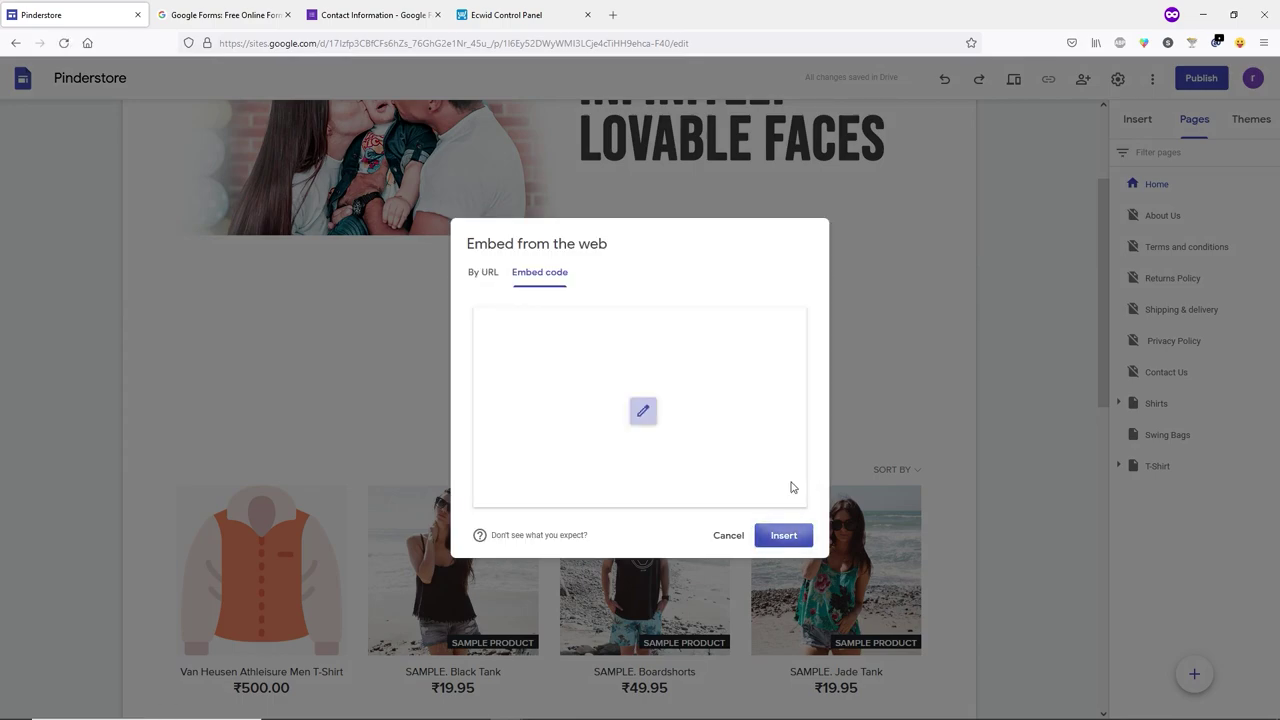
left_click(786, 535)
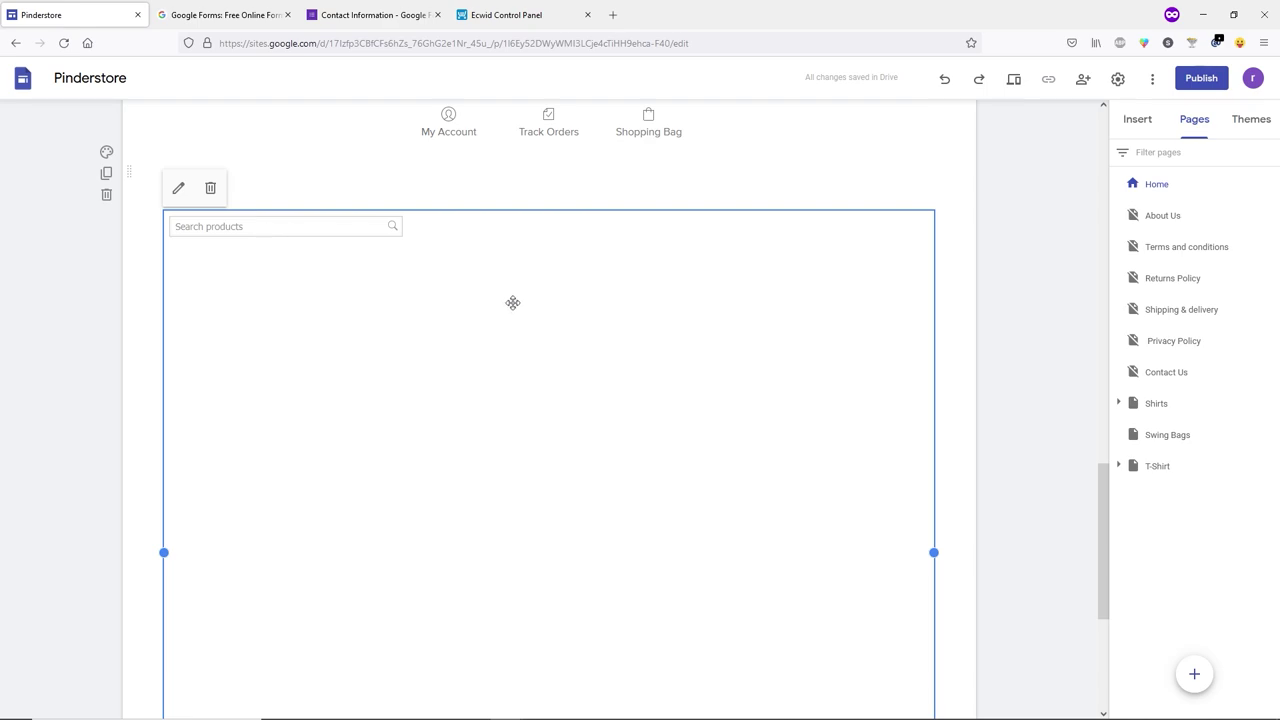
Step: Move the search box embed to sit above the Just arrived heading
scroll(514, 312, "down", 3)
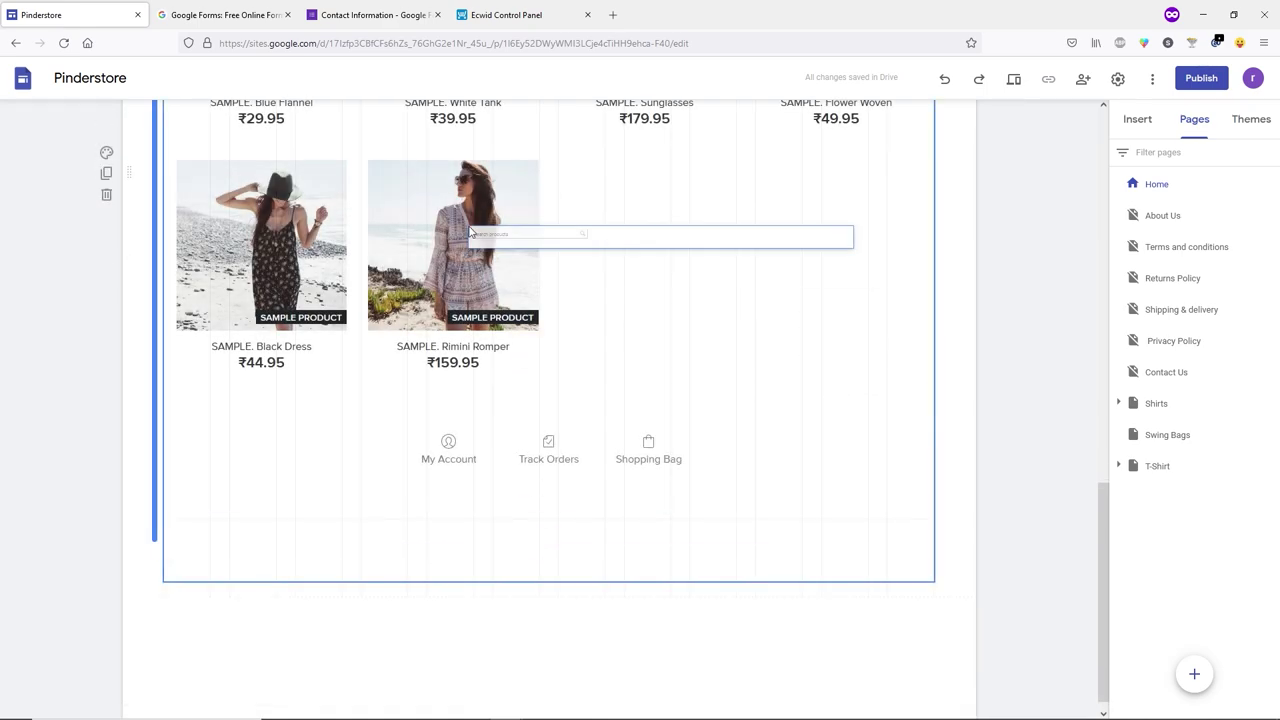
scroll(514, 406, "up", 10)
left_click_drag(479, 140, 318, 486)
scroll(318, 486, "down", 3)
scroll(474, 428, "up", 3)
left_click(528, 417)
left_click_drag(541, 410, 495, 495)
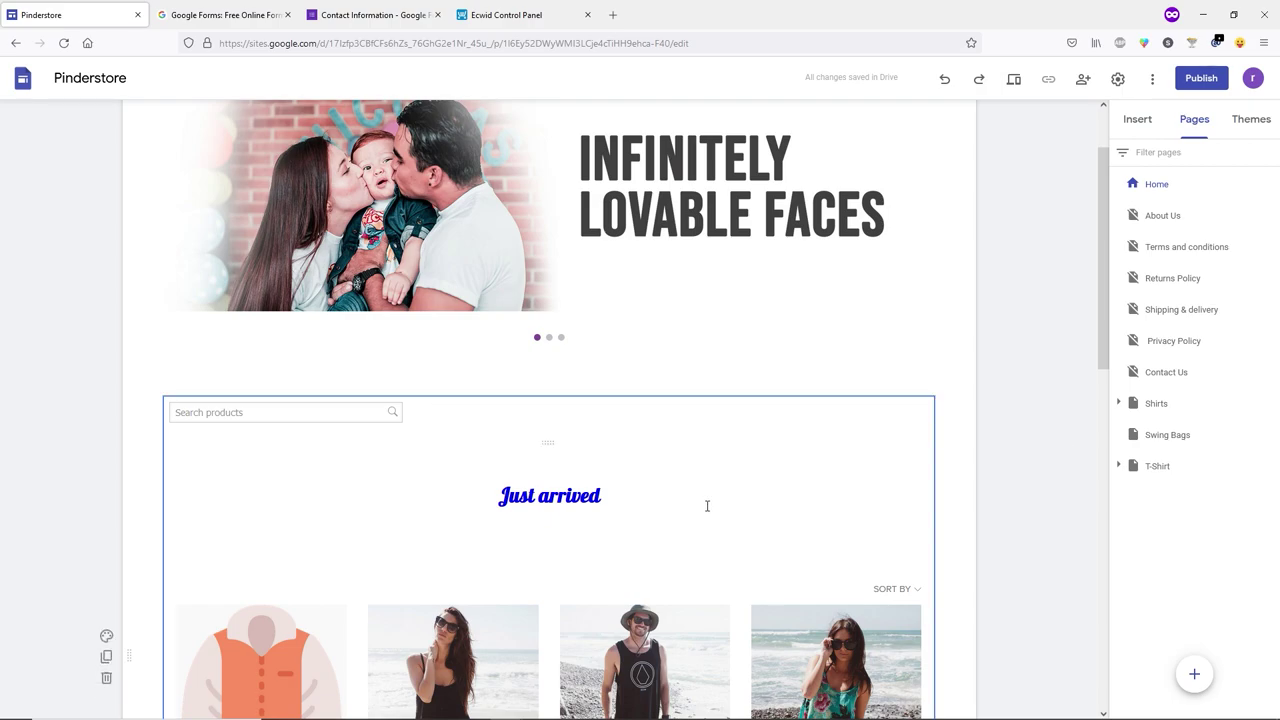
scroll(1008, 397, "down", 9)
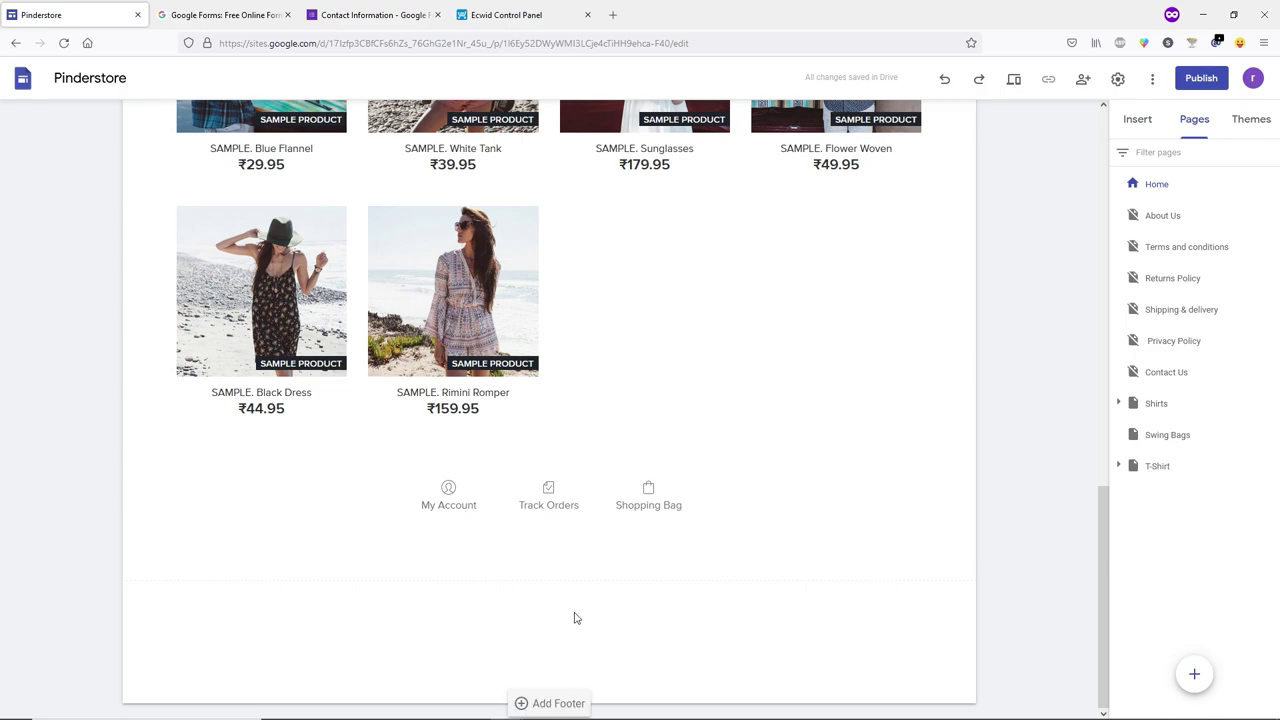
left_click(1139, 121)
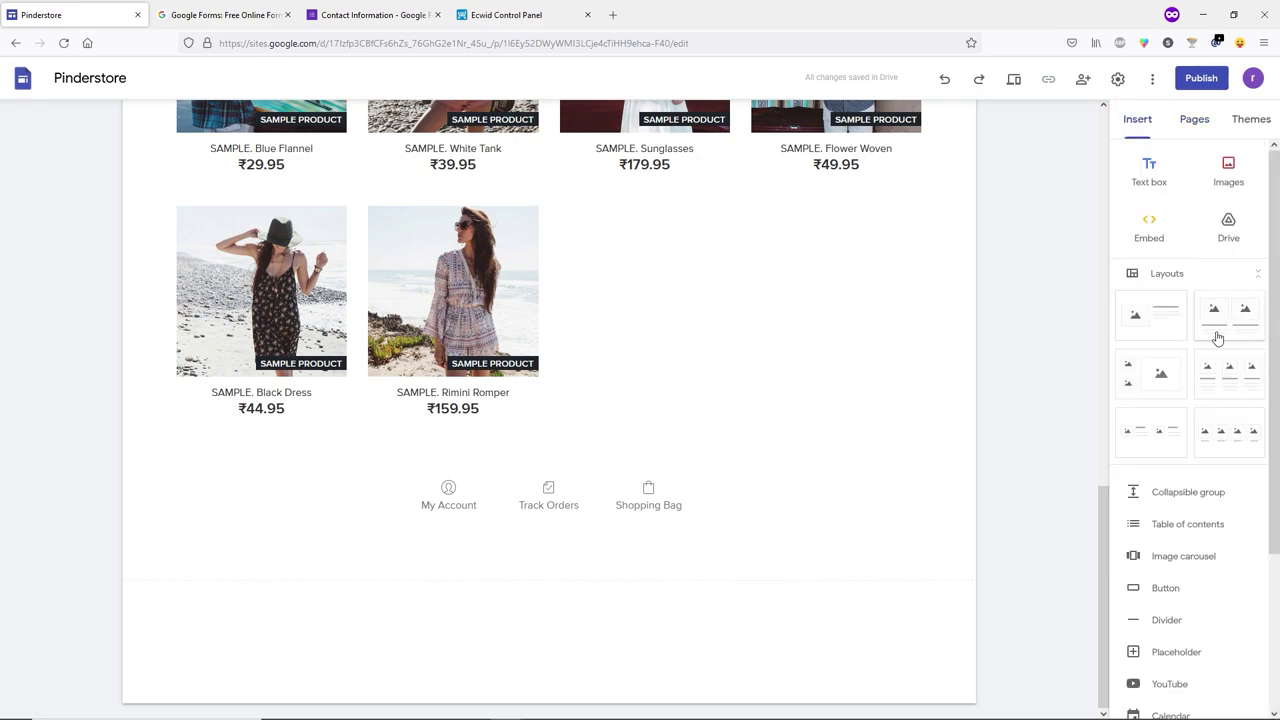
Step: Add a two-image section below the store links and delete its heading and text boxes
left_click(1234, 324)
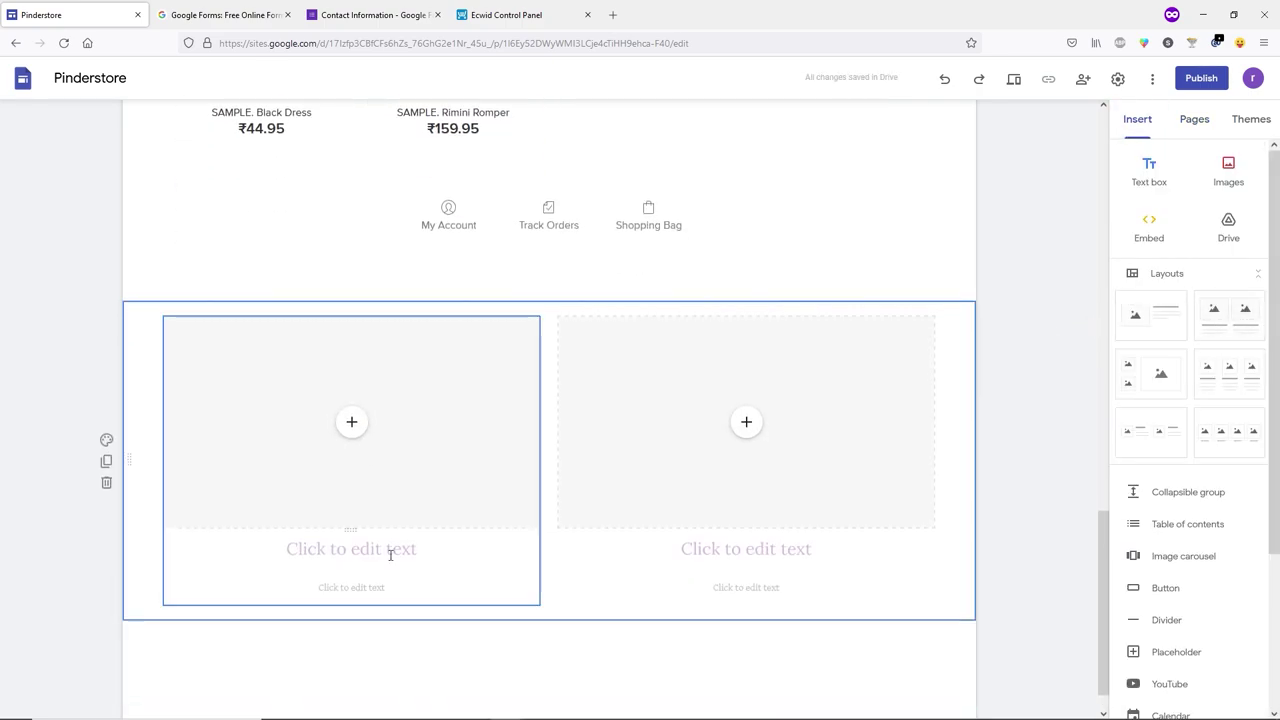
left_click(403, 557)
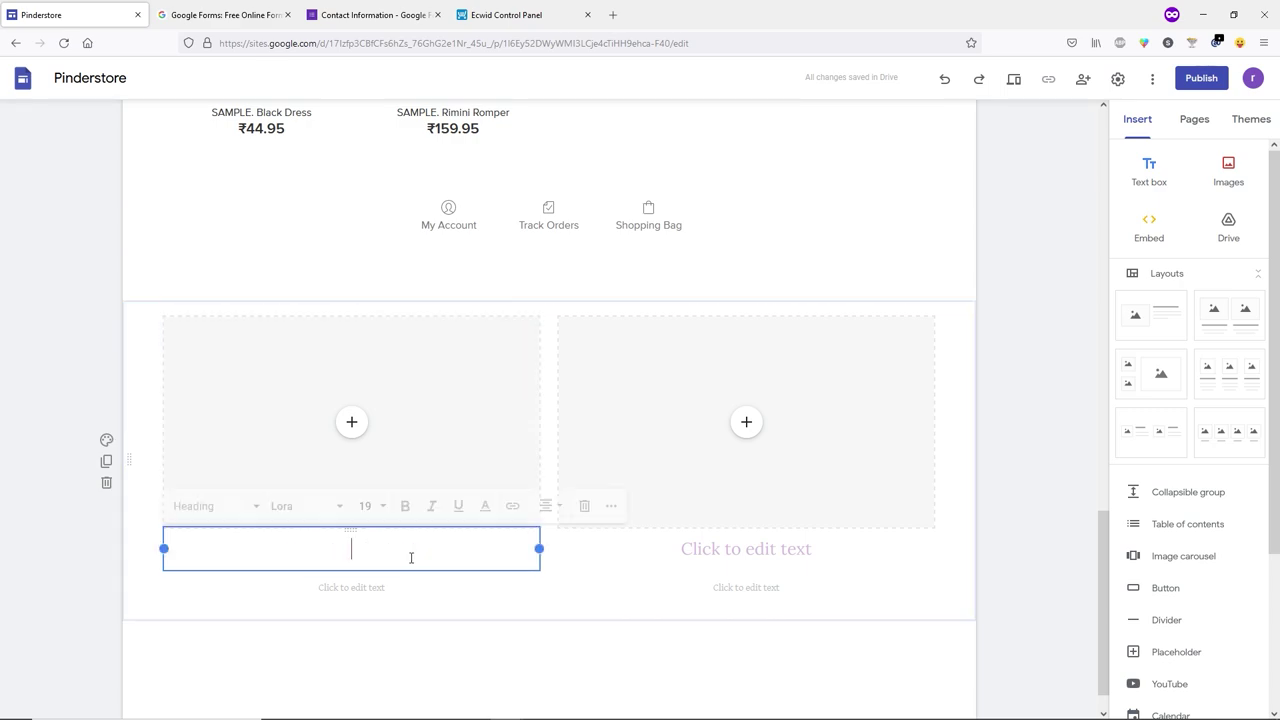
left_click(585, 506)
left_click(328, 580)
left_click(639, 508)
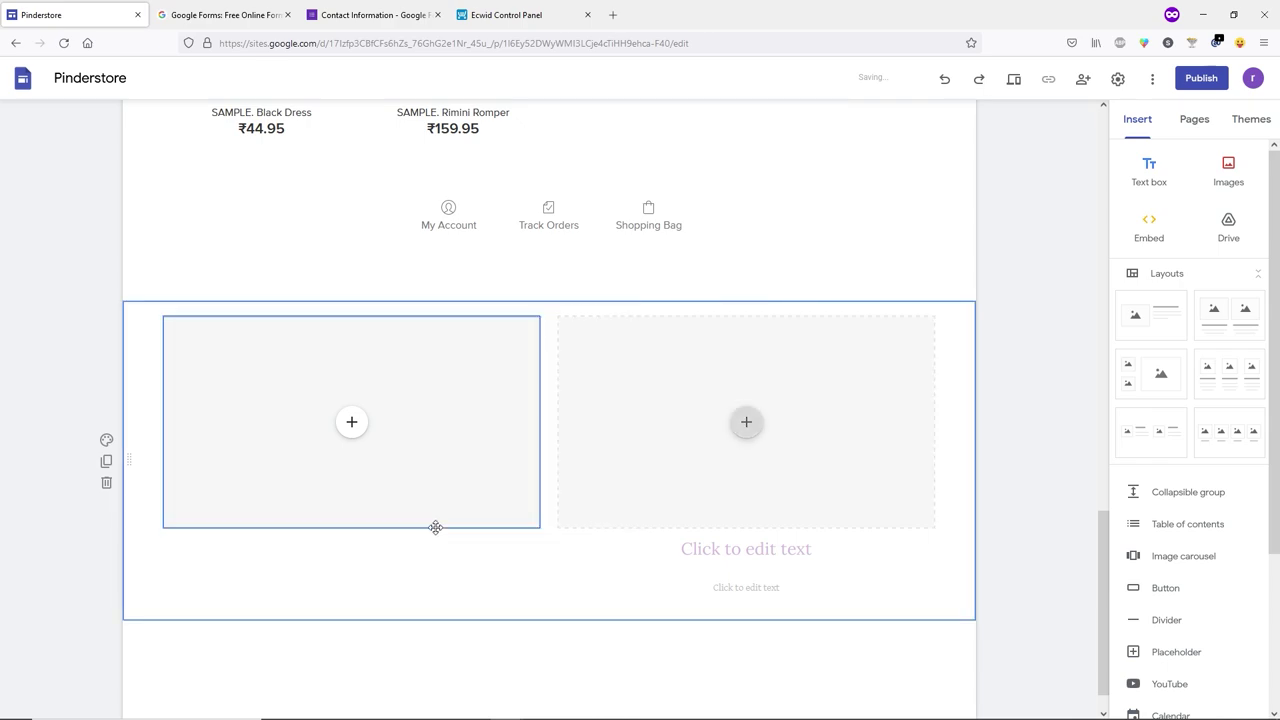
left_click(749, 548)
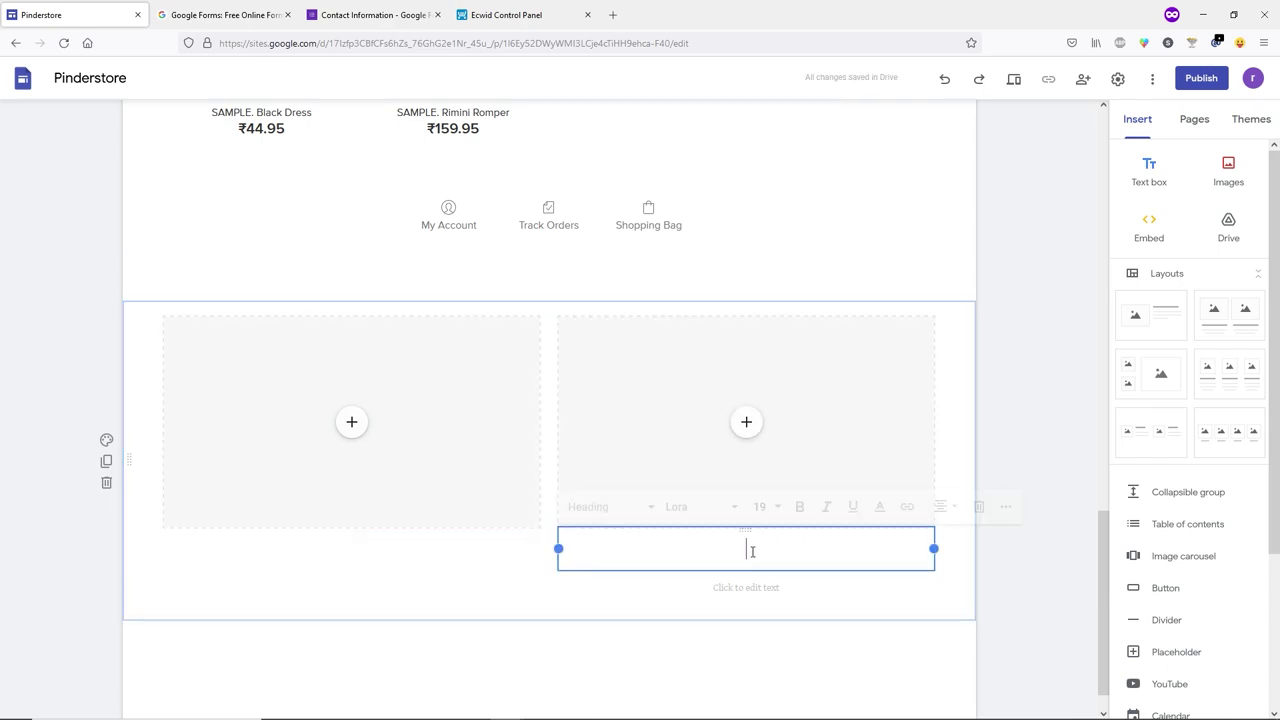
left_click(979, 506)
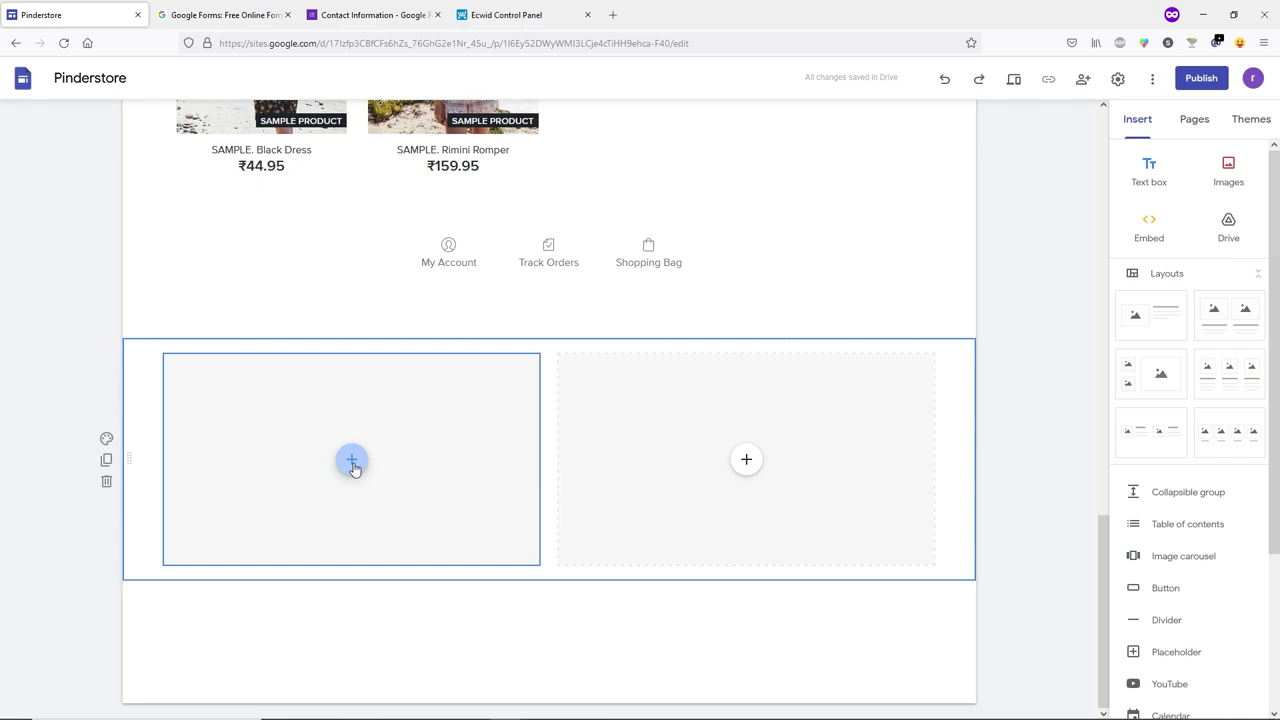
Step: Upload newslatter pic.jpg into the left column and delete the empty right column
left_click(352, 462)
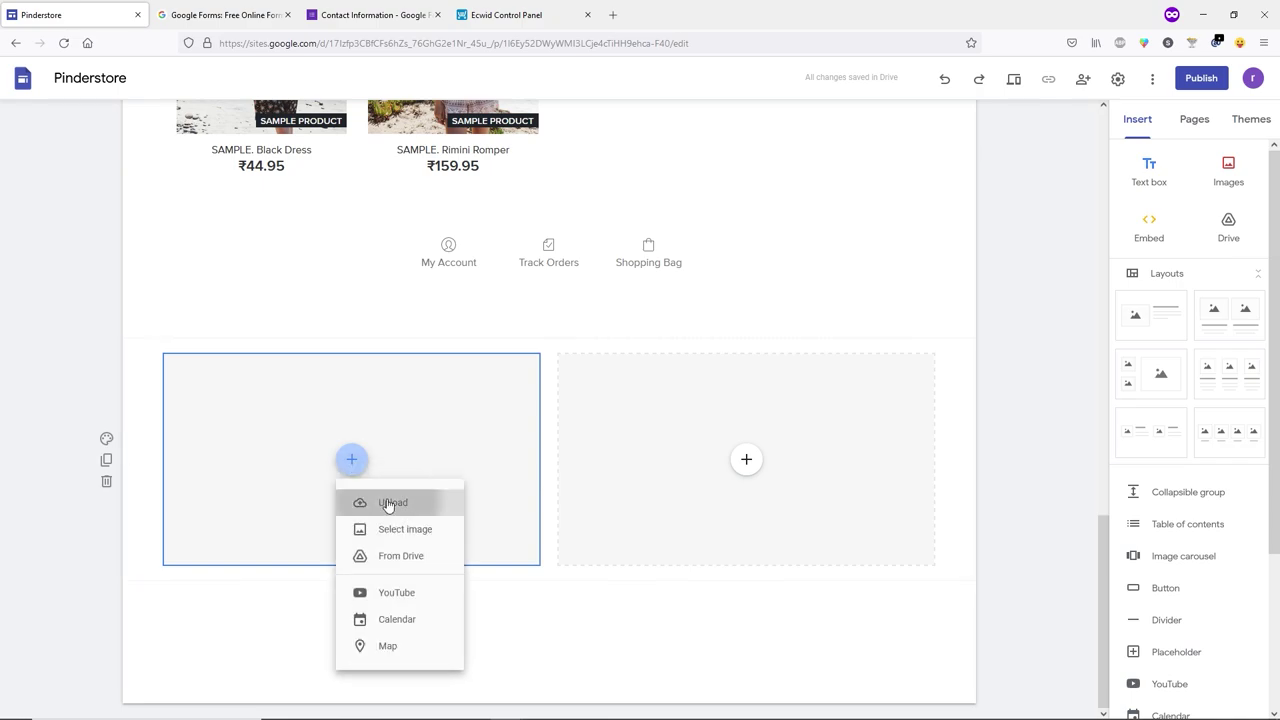
left_click(388, 504)
left_click(606, 475)
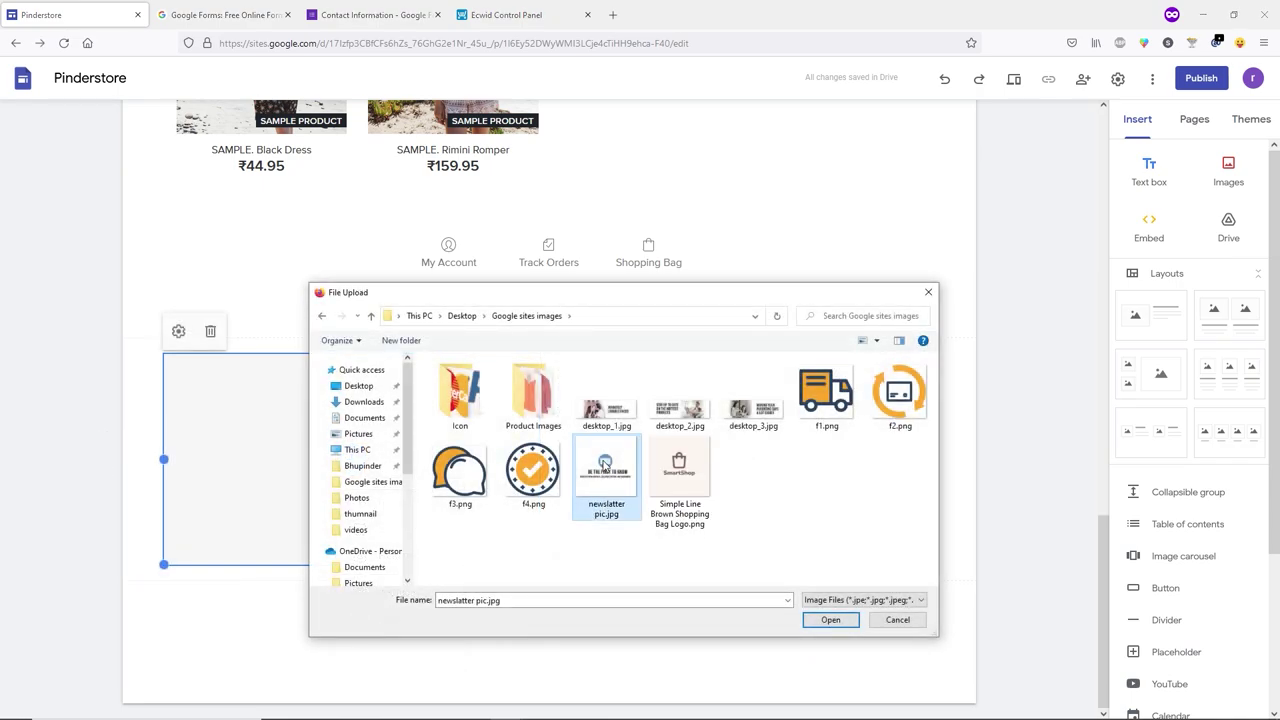
left_click(815, 619)
left_click(672, 458)
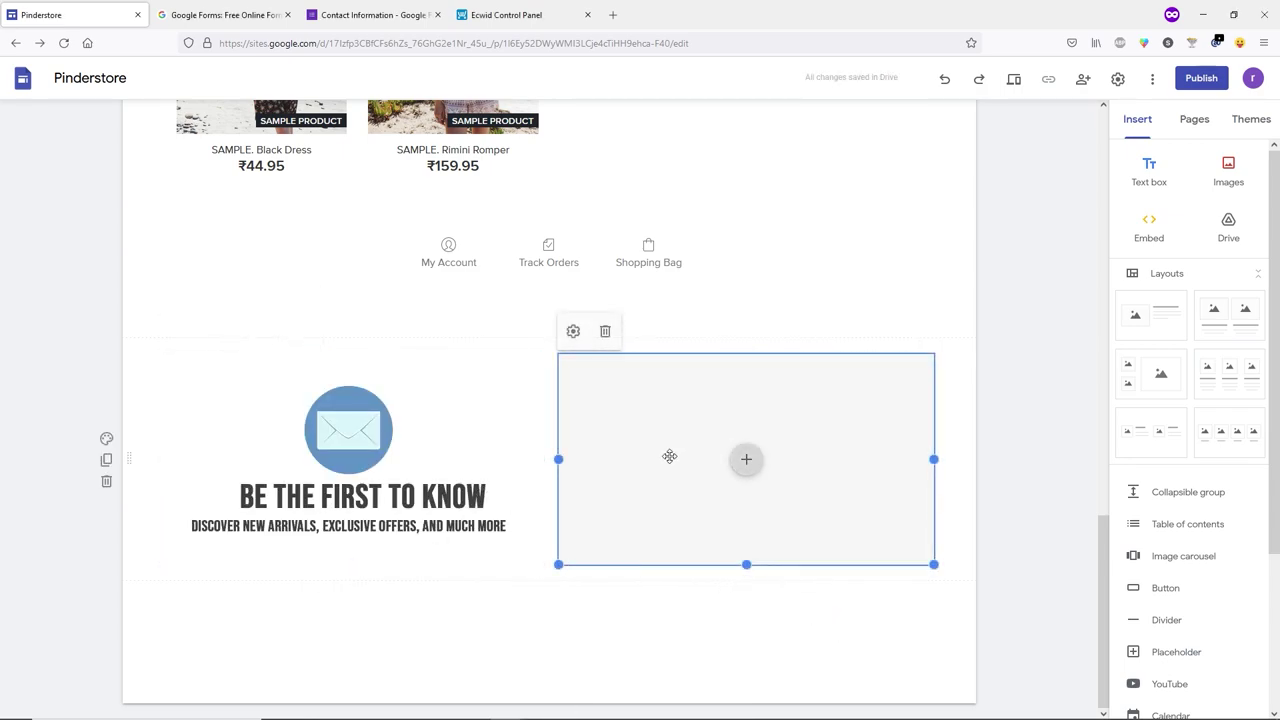
left_click(605, 332)
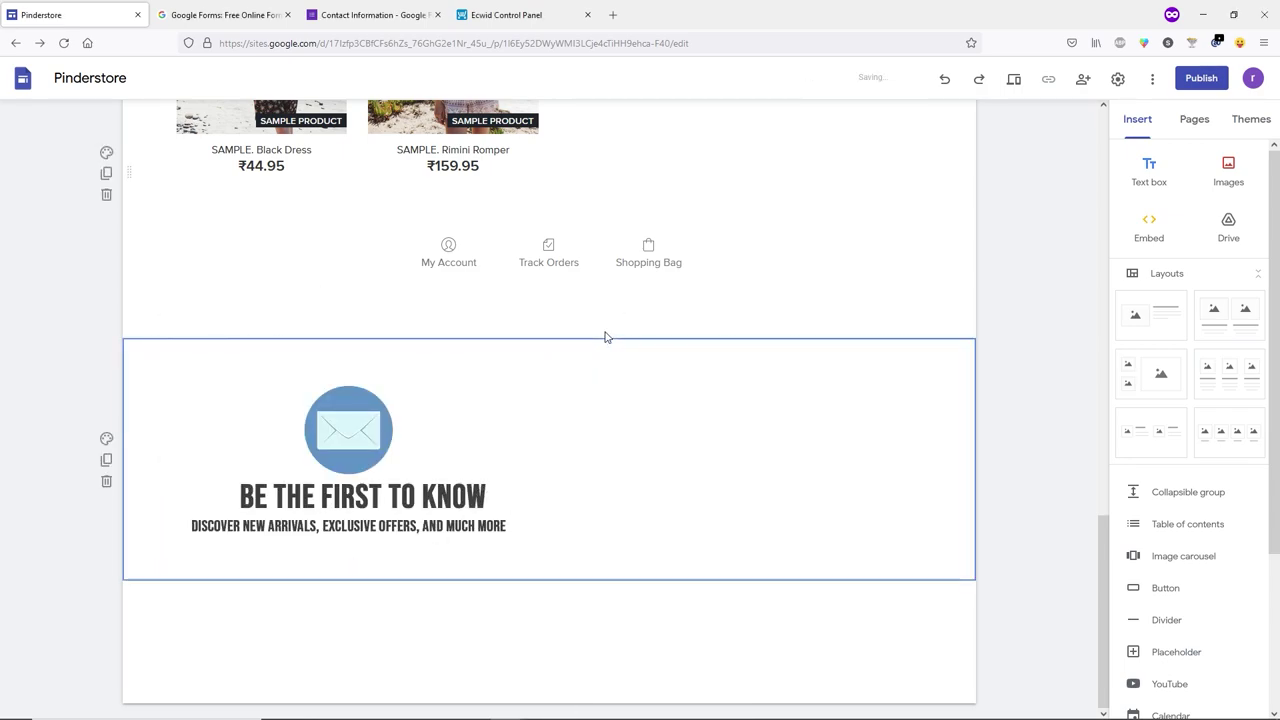
Step: Start an Embed code block below the newsletter section, then open a new browser tab
double_click(586, 629)
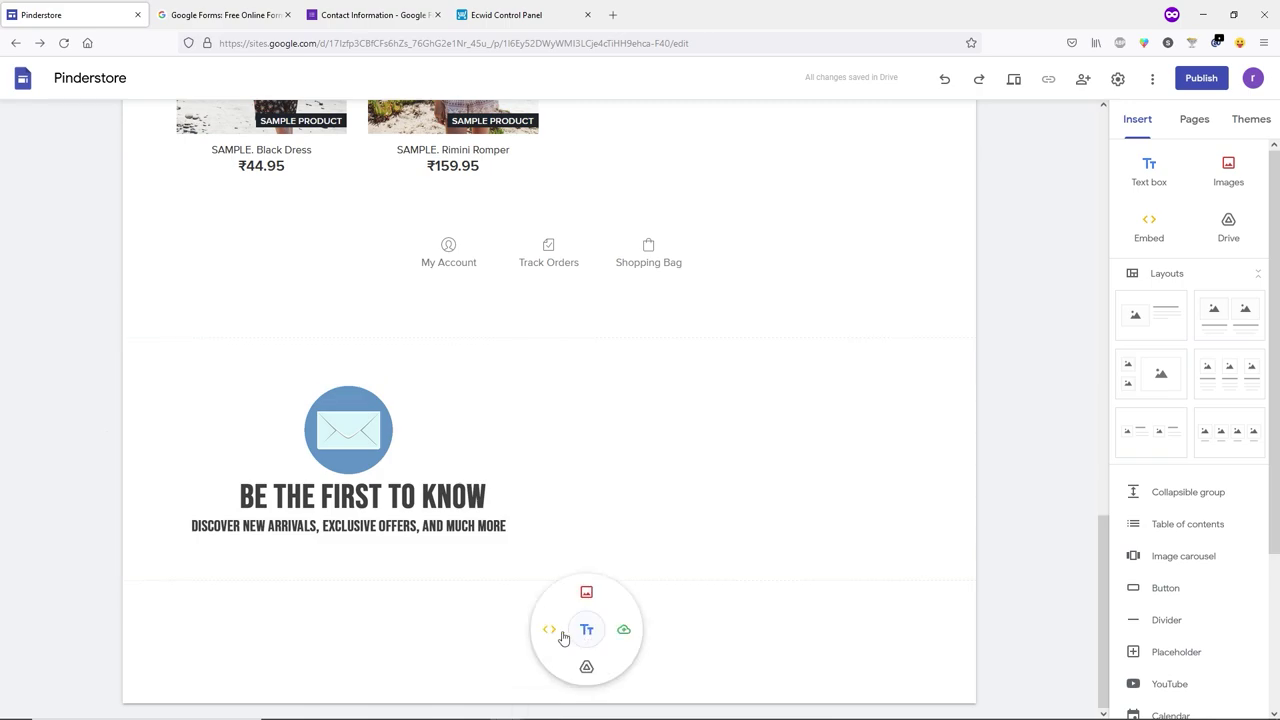
left_click(550, 634)
left_click(556, 355)
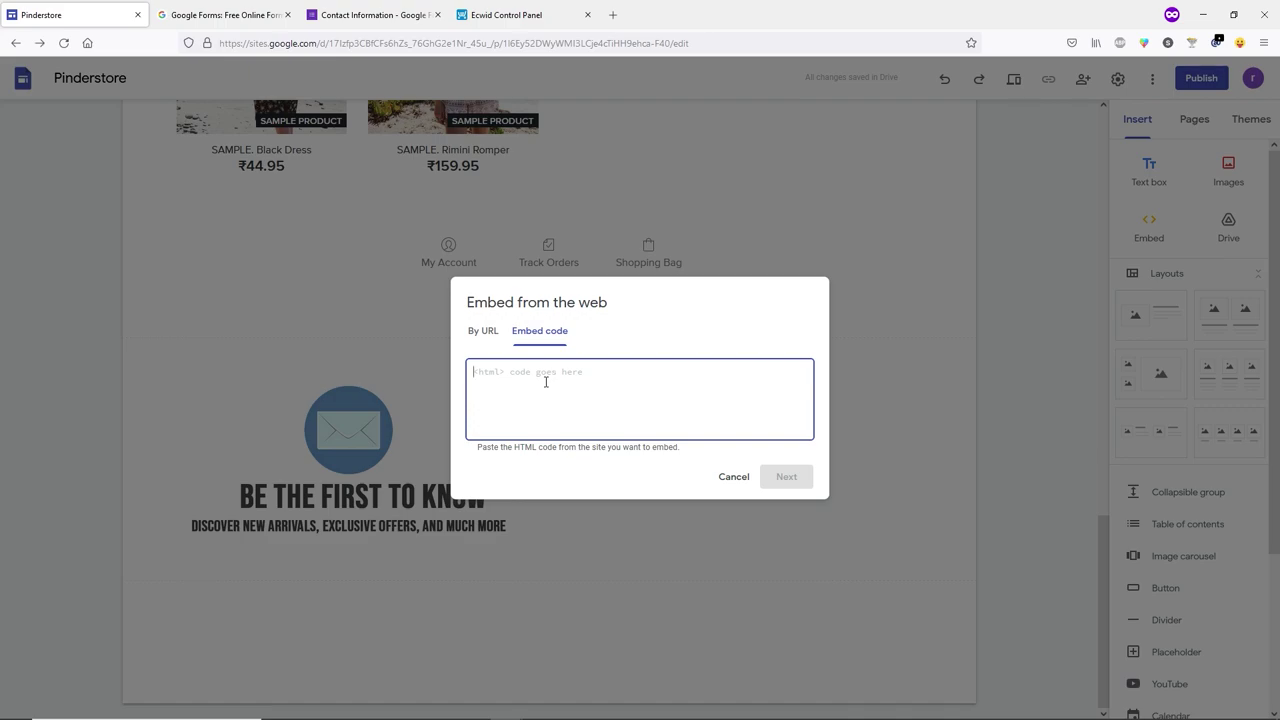
left_click(613, 15)
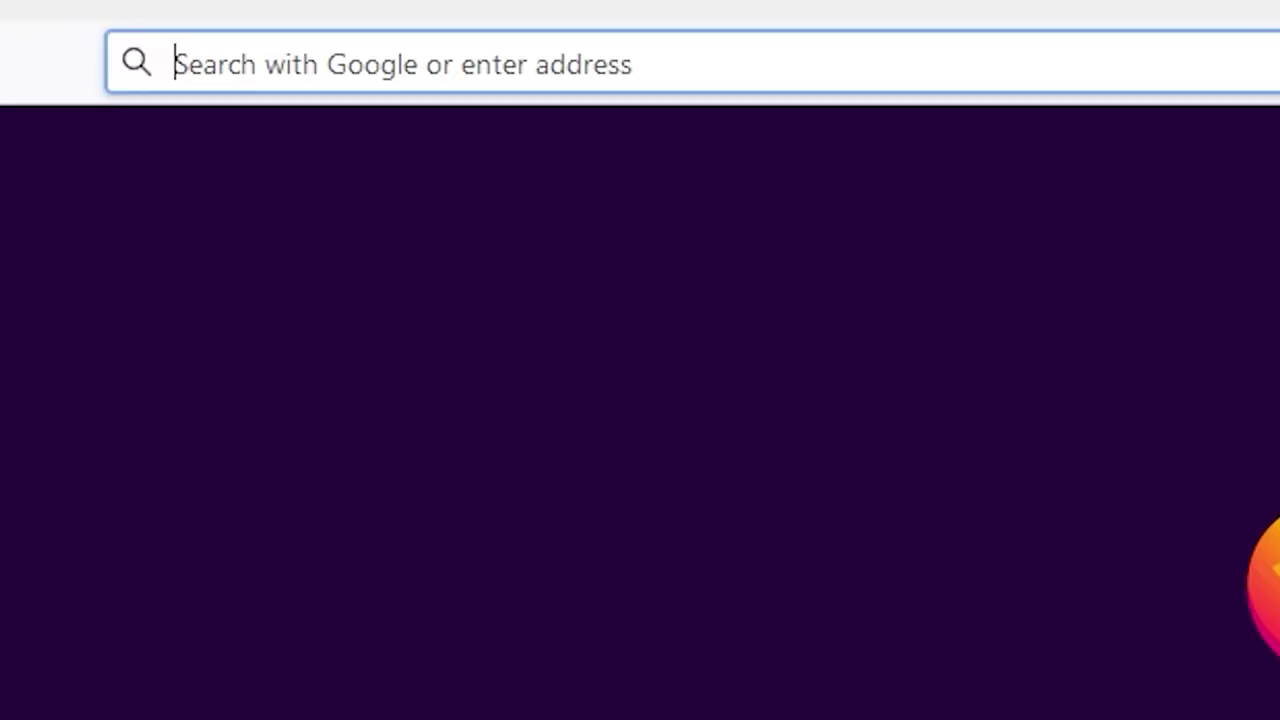
Step: Load ranasvfx.com/sendinblue in the new tab
key("Return")
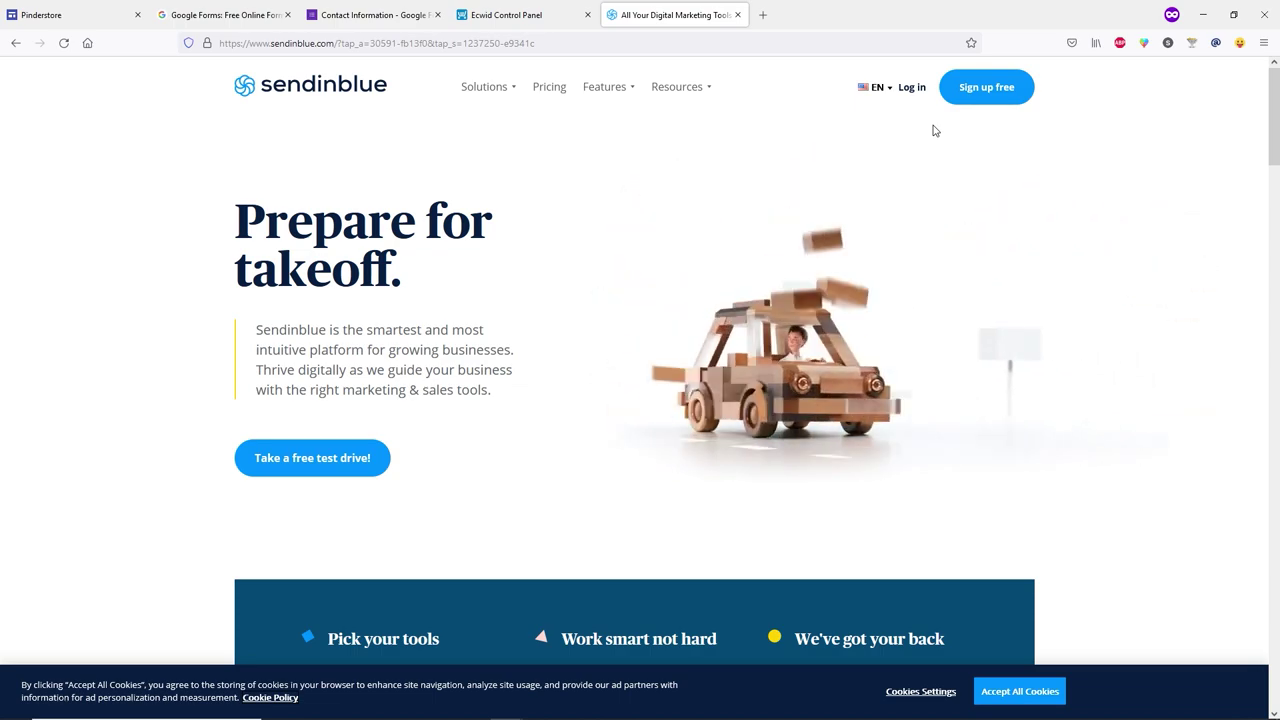
Step: Log in to Sendinblue and create a new subscription form under Contacts > Forms
left_click(912, 90)
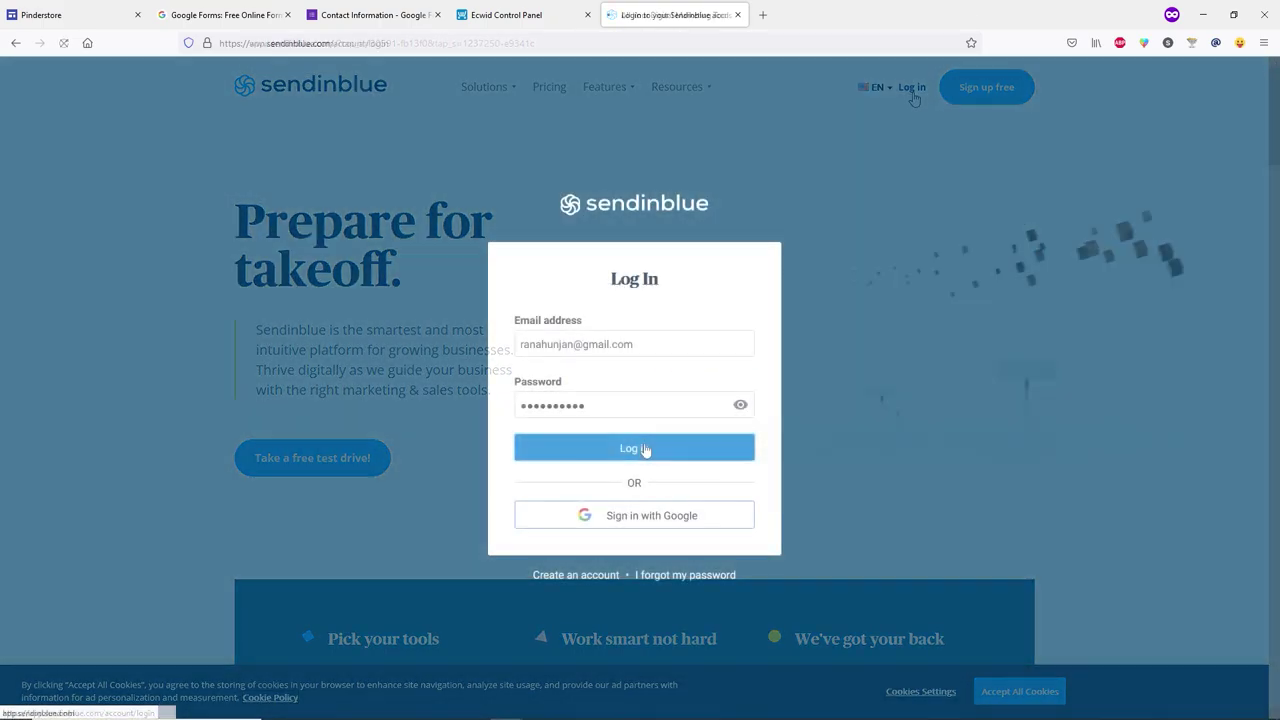
left_click(645, 450)
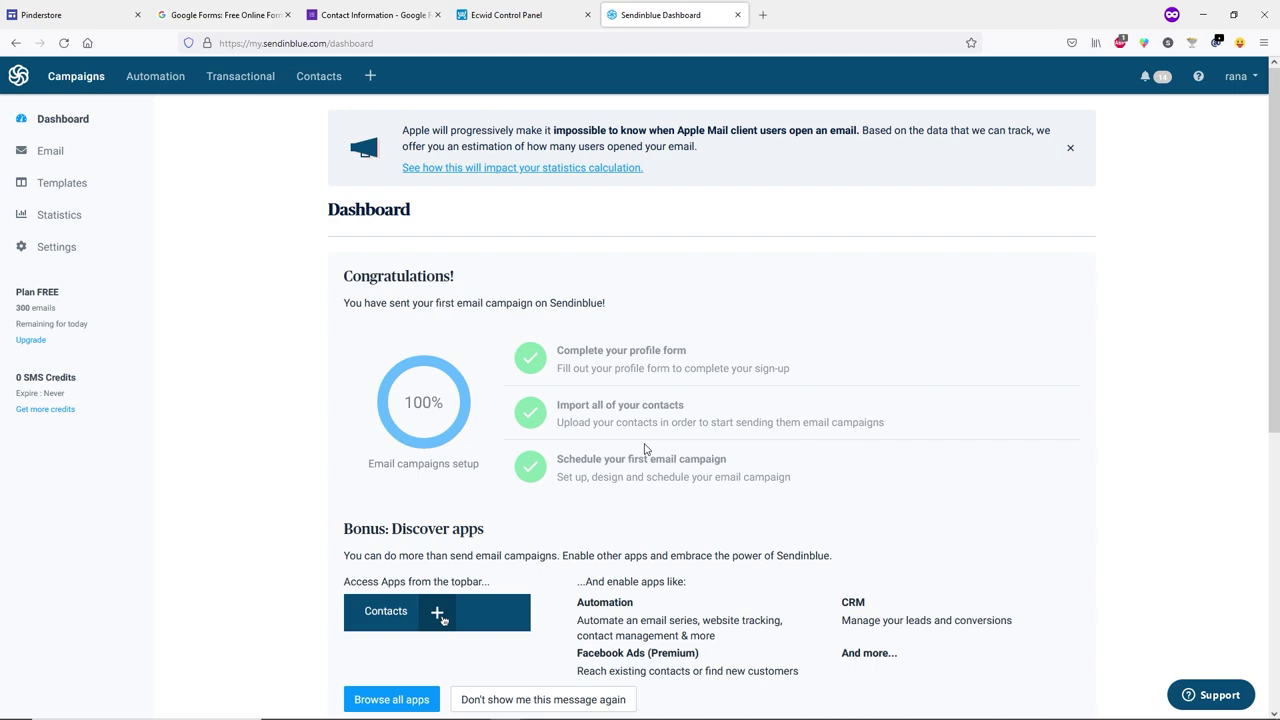
left_click(319, 77)
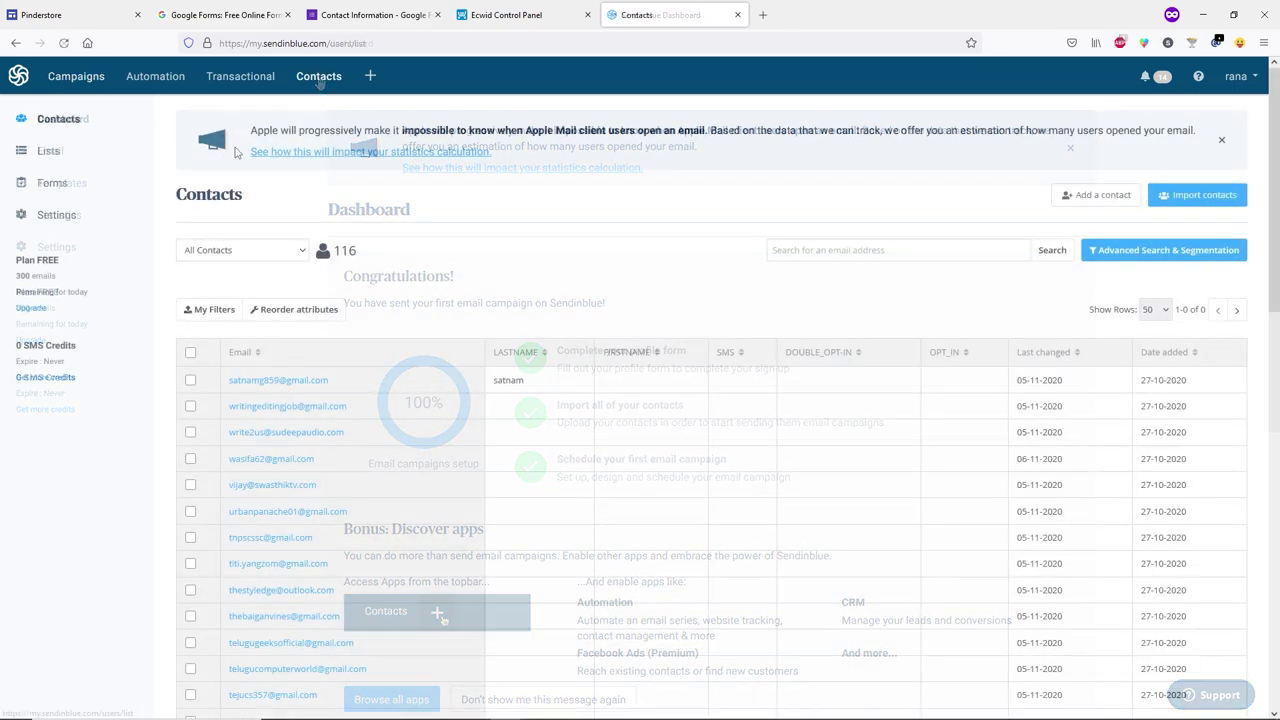
left_click(28, 185)
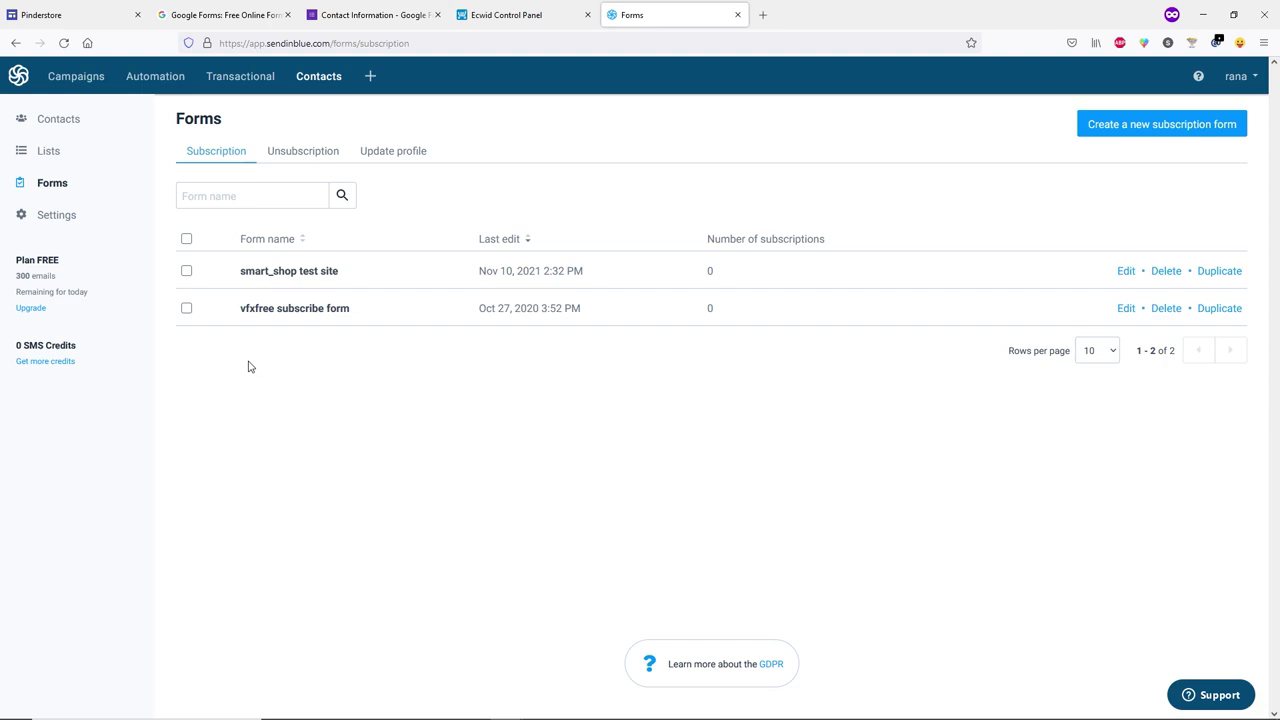
left_click(1146, 128)
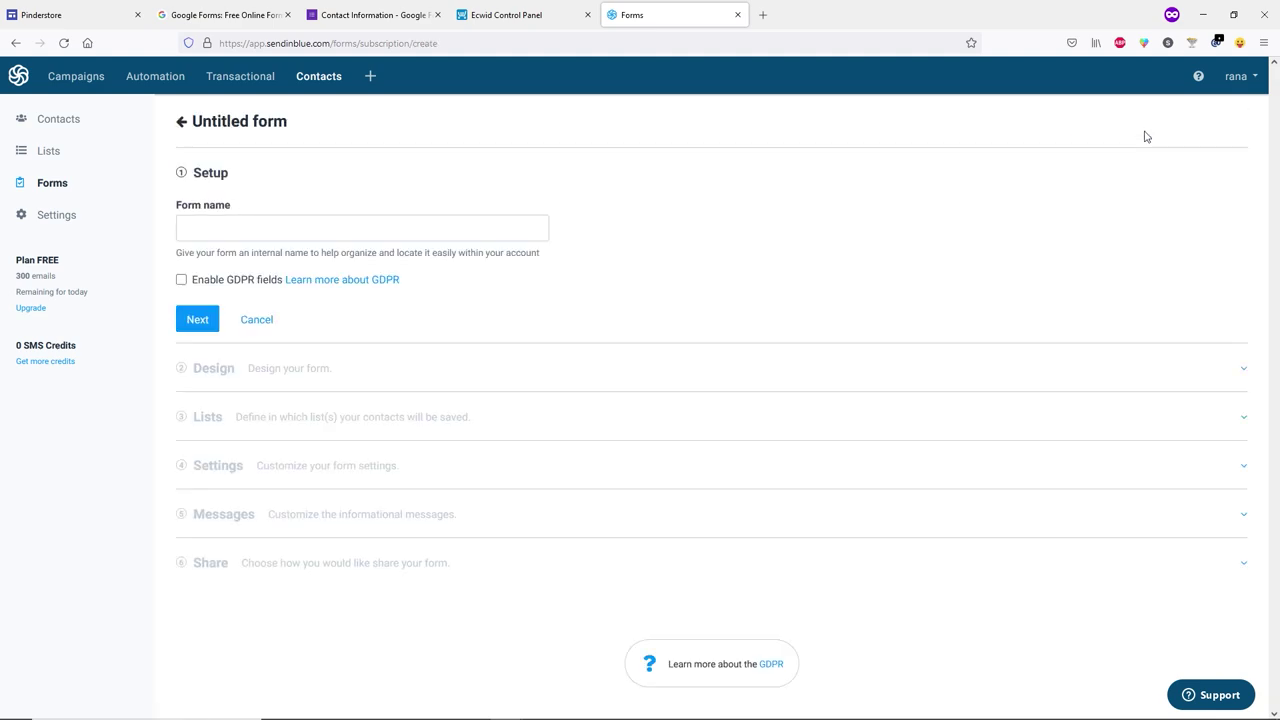
Step: Name the form PinderStore and continue past the default Newsletter design to Lists
left_click(223, 226)
type("PinderStore")
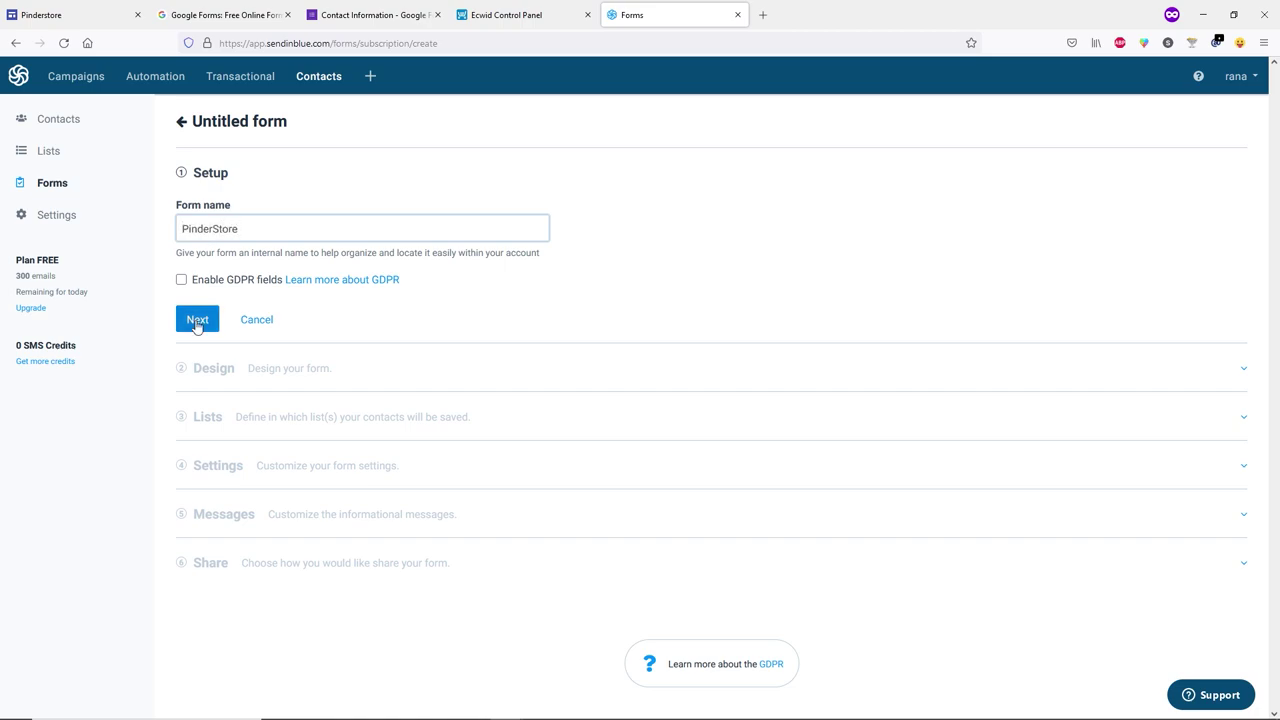
left_click(197, 322)
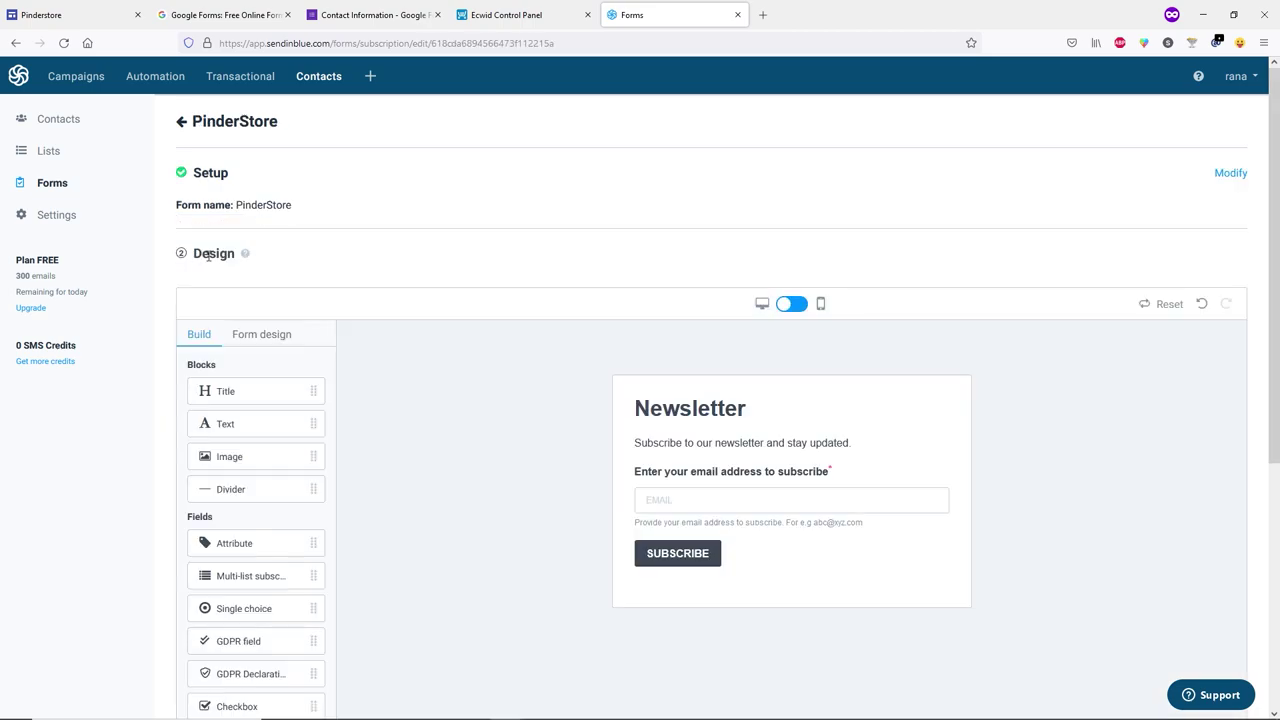
scroll(437, 394, "down", 3)
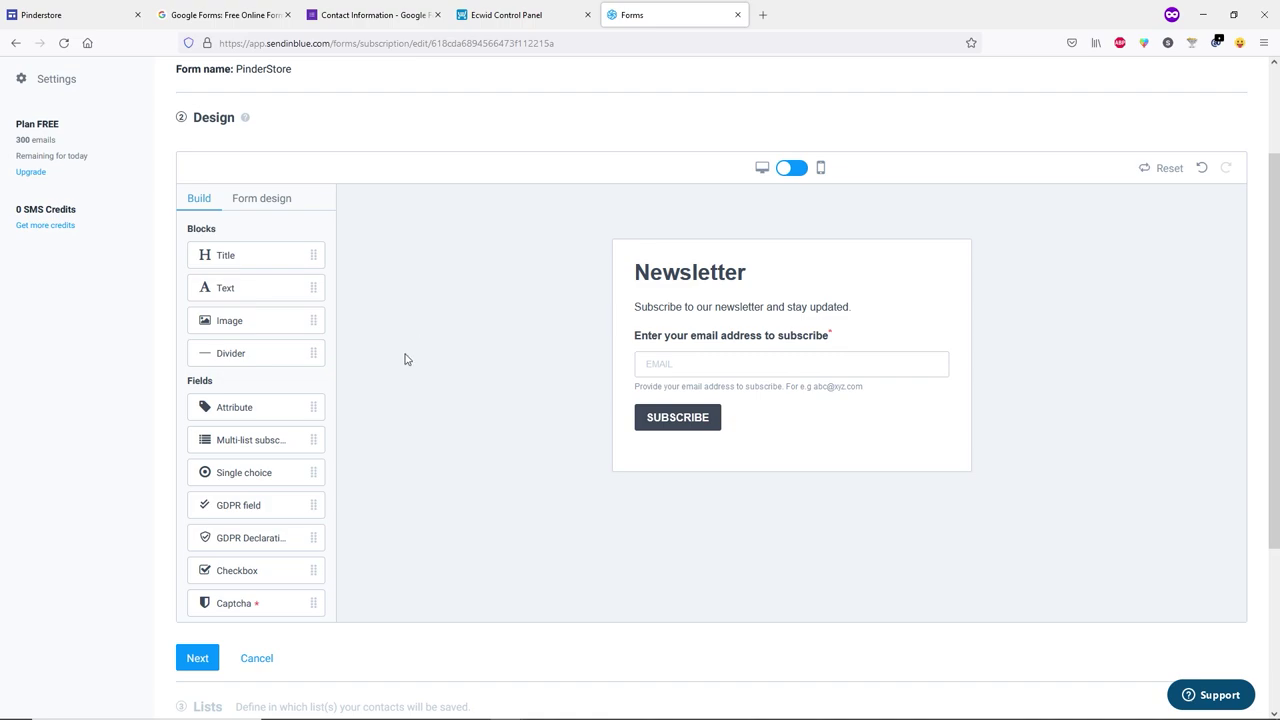
left_click(198, 659)
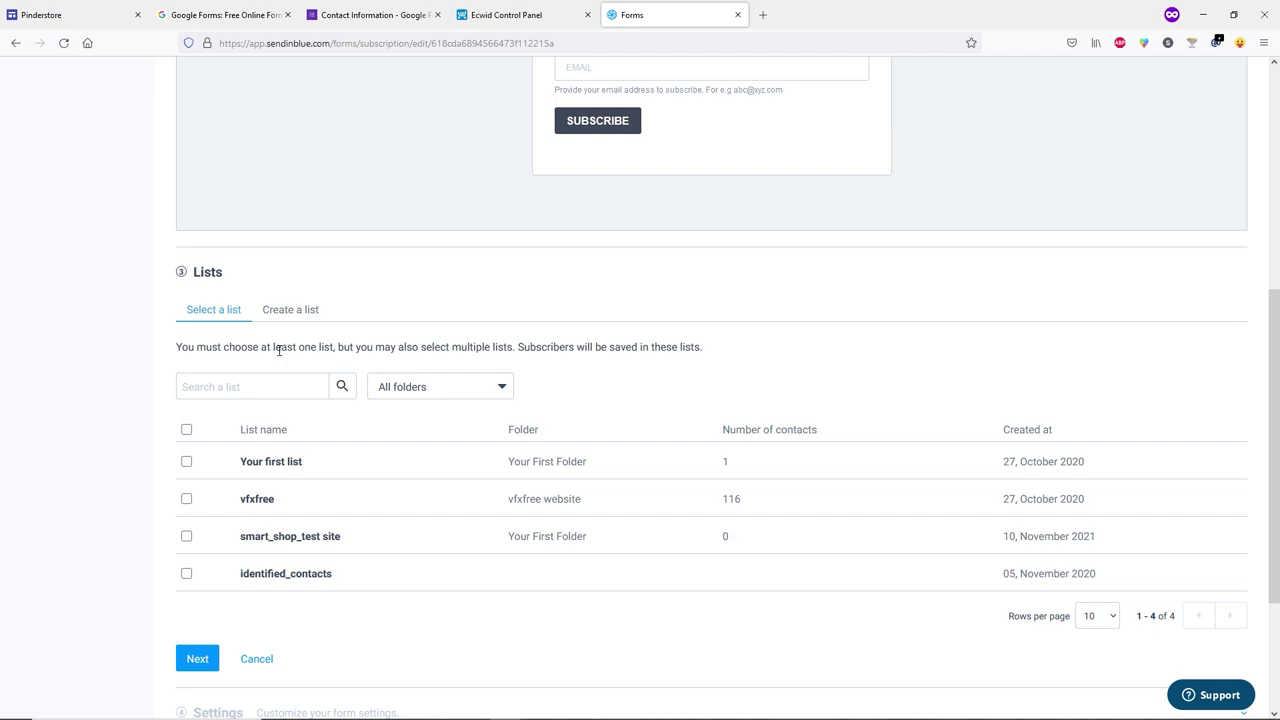
Step: Create a PinderStore list in Your First Folder, assign it to the form, and continue to Settings
left_click(292, 312)
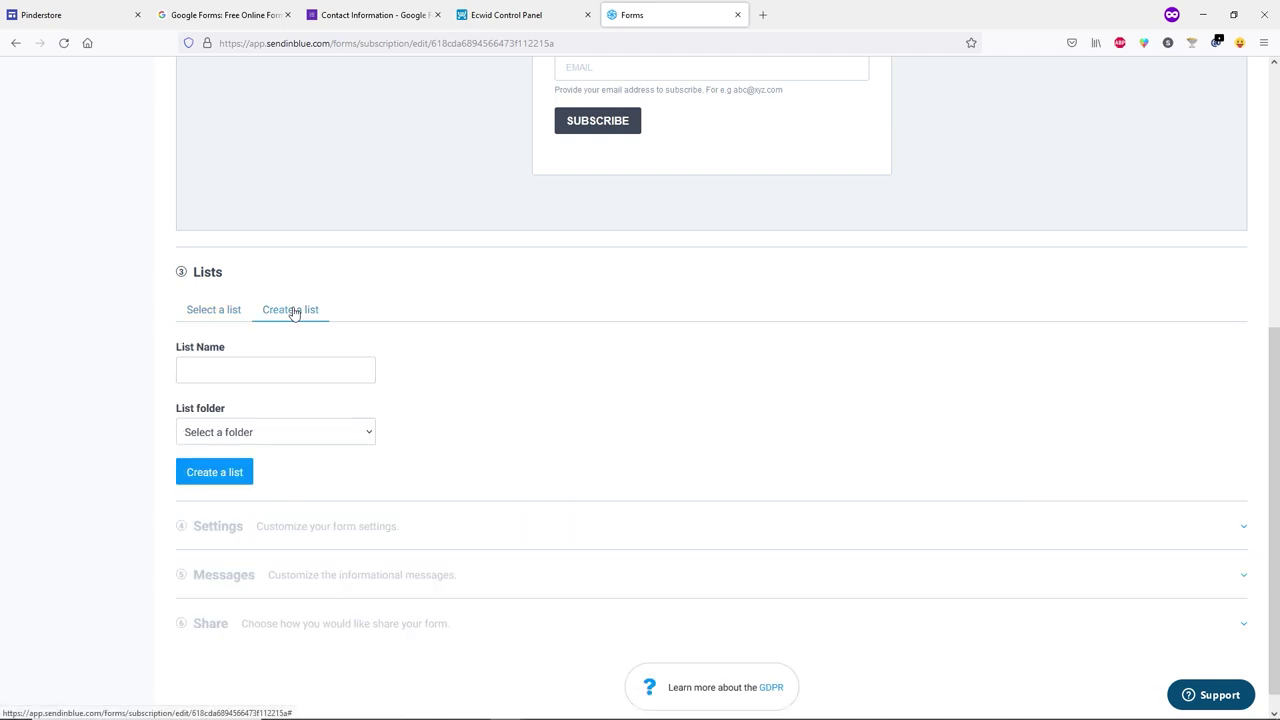
left_click(241, 365)
type("PinderStore")
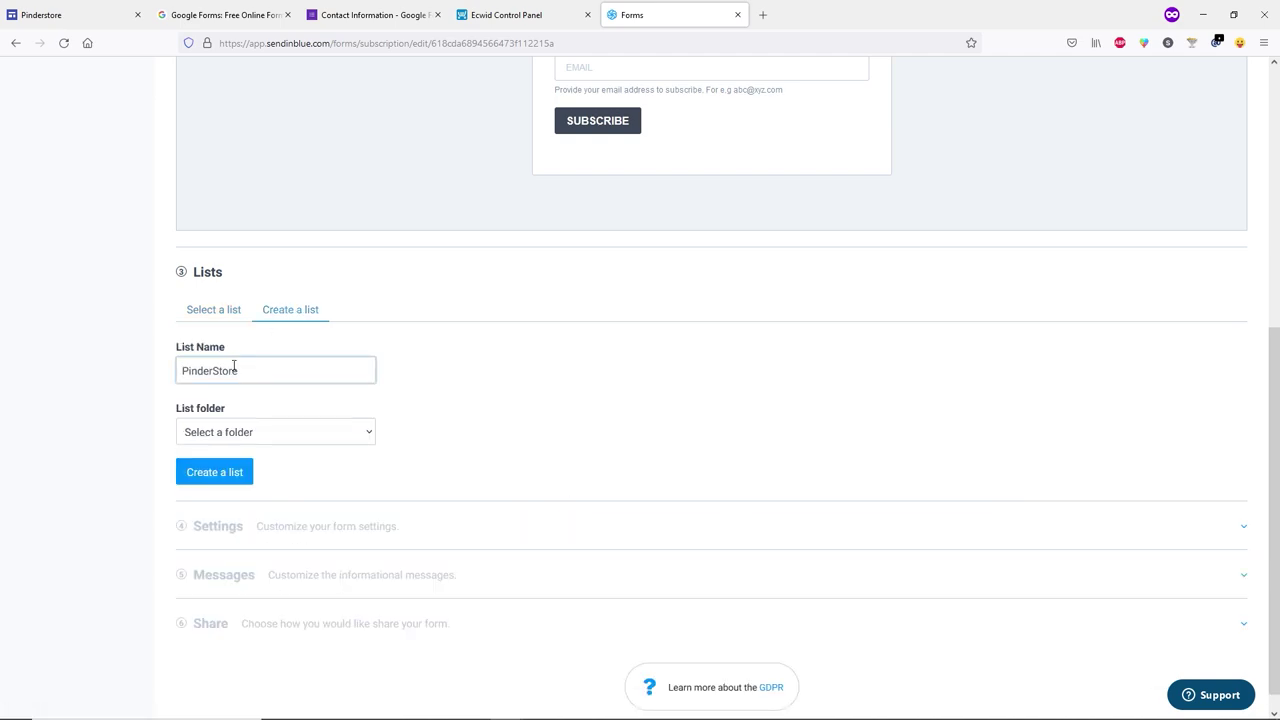
left_click(257, 434)
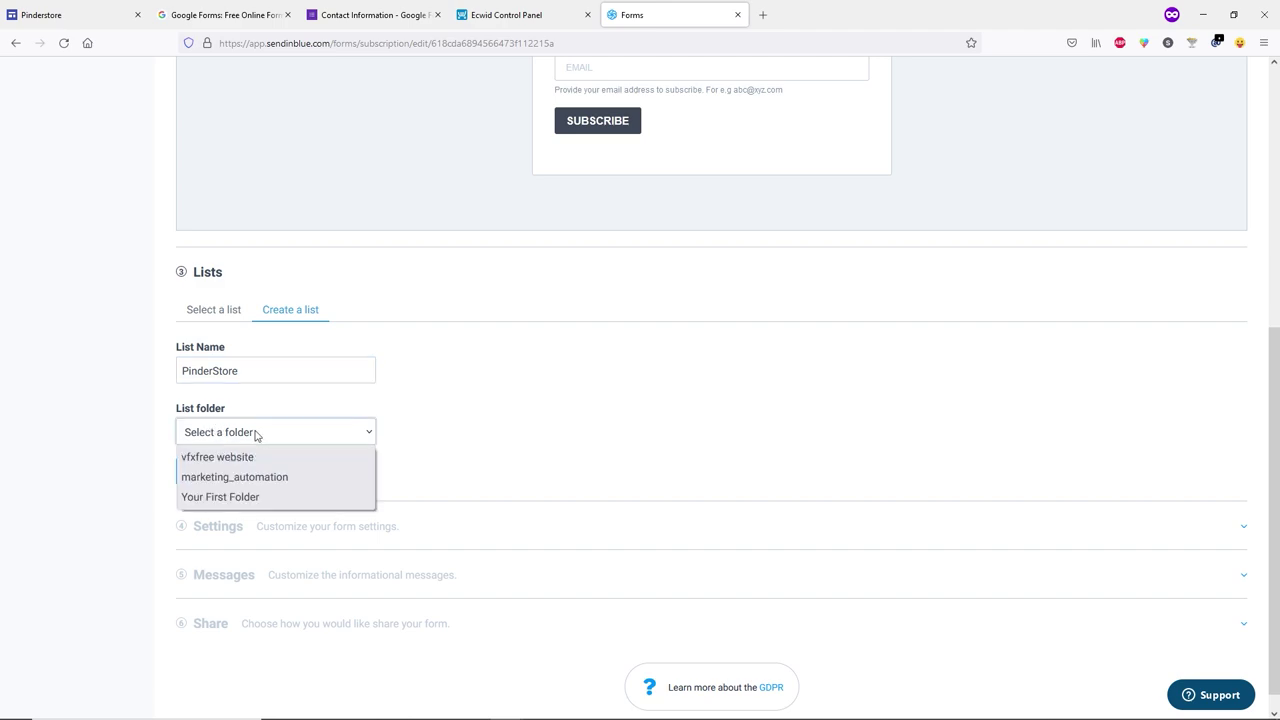
left_click(240, 497)
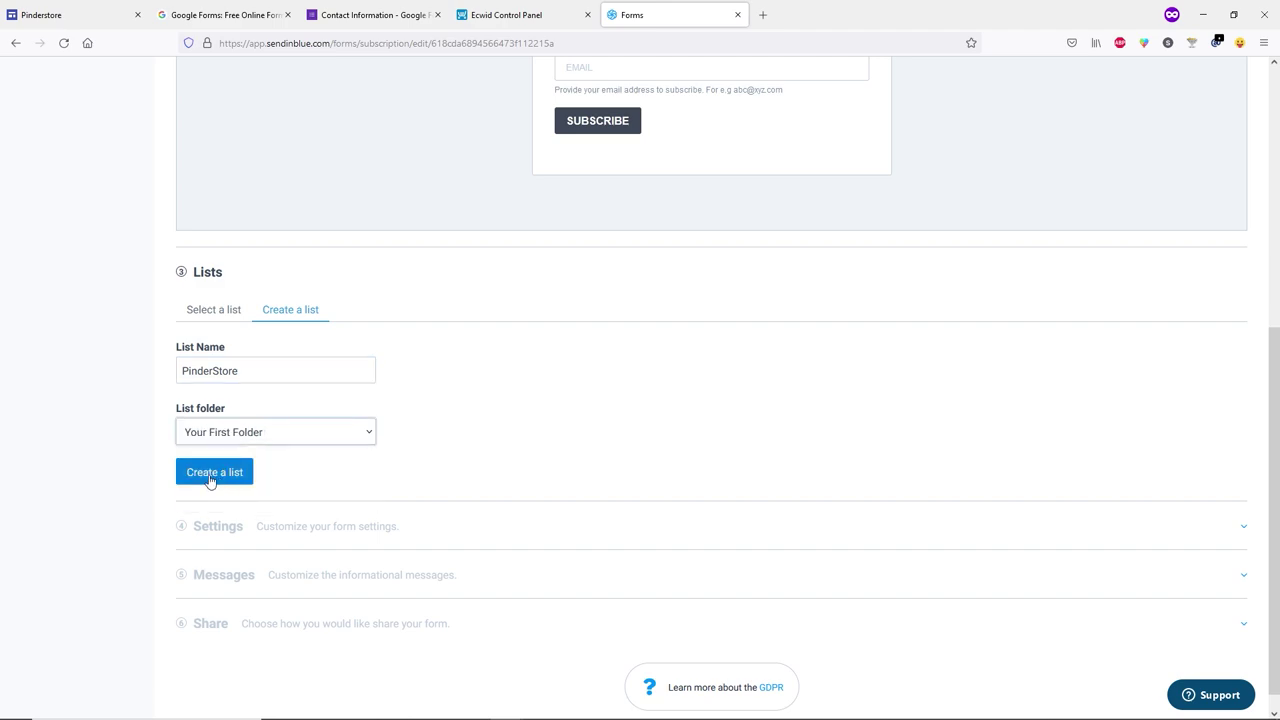
left_click(212, 477)
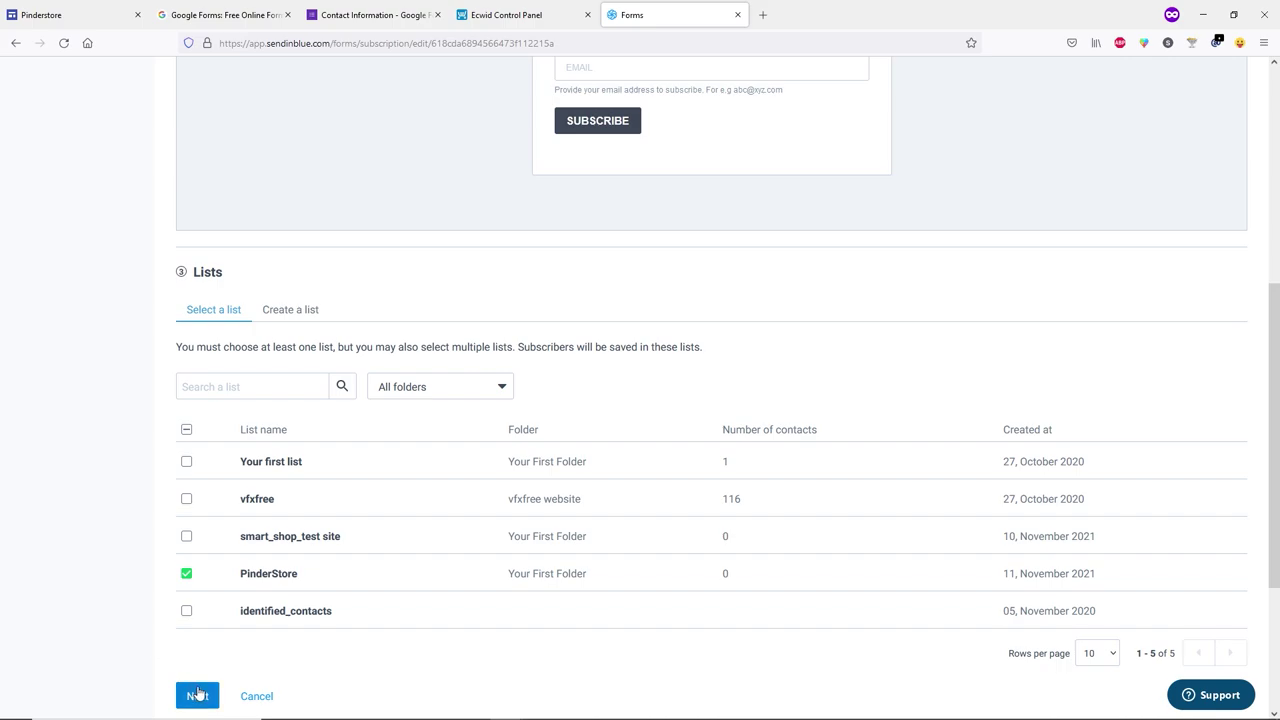
left_click(198, 695)
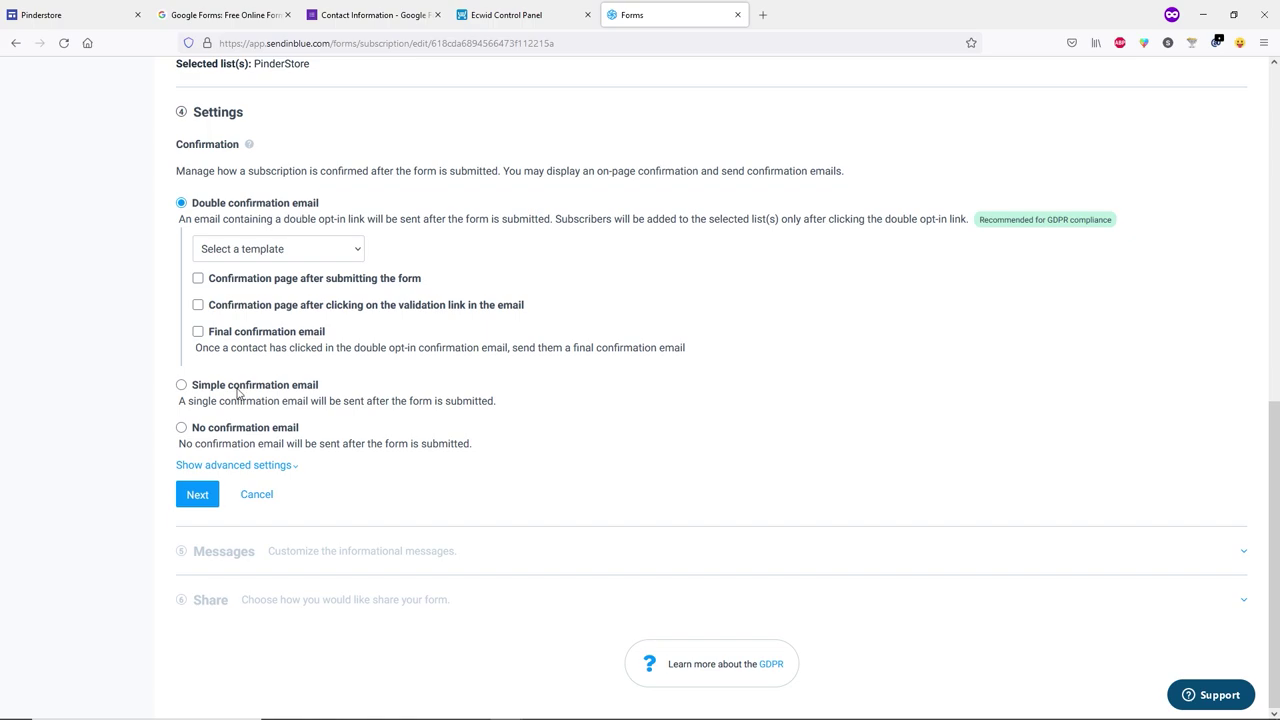
Step: Choose No confirmation email and keep the default subscriber messages
left_click(181, 428)
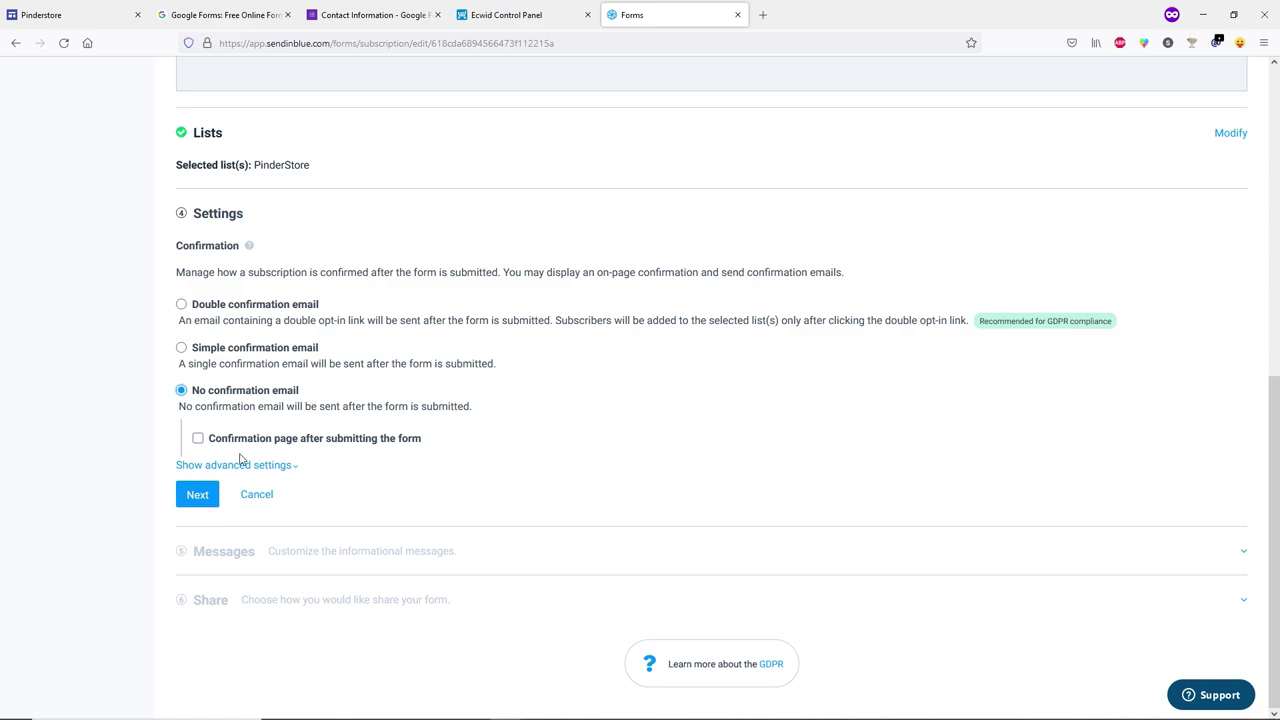
left_click(197, 494)
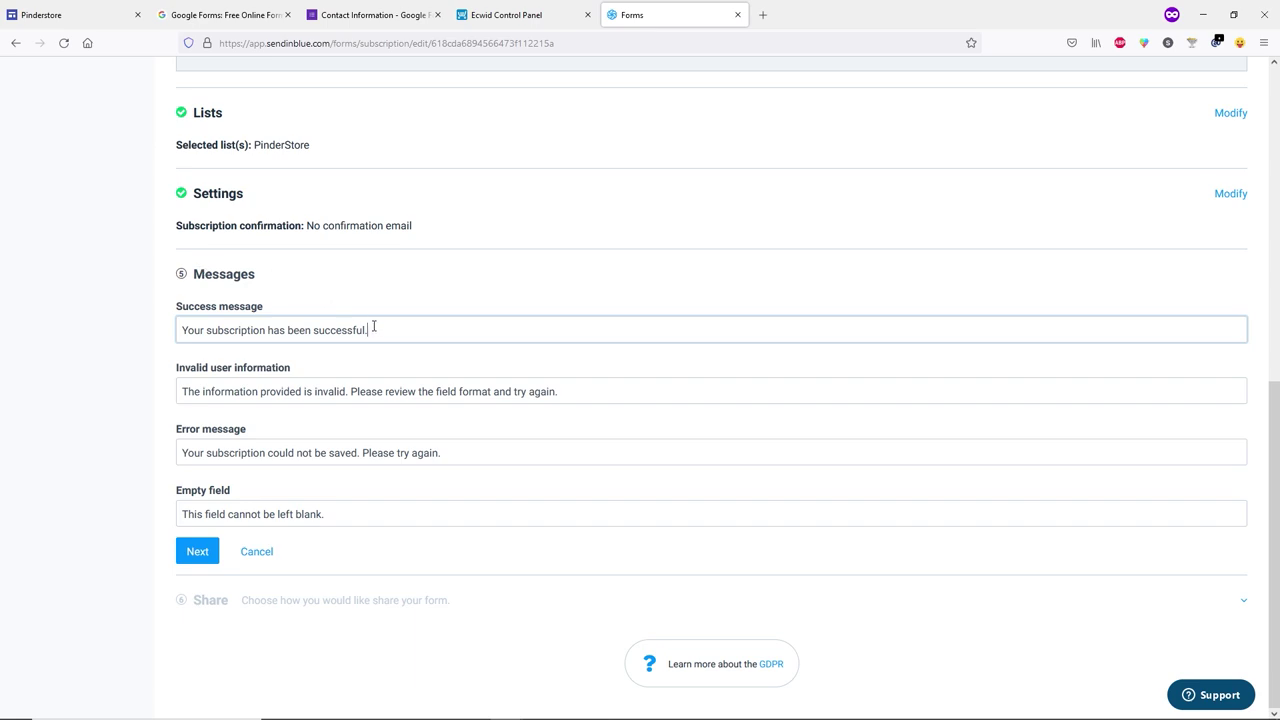
left_click_drag(366, 391, 233, 391)
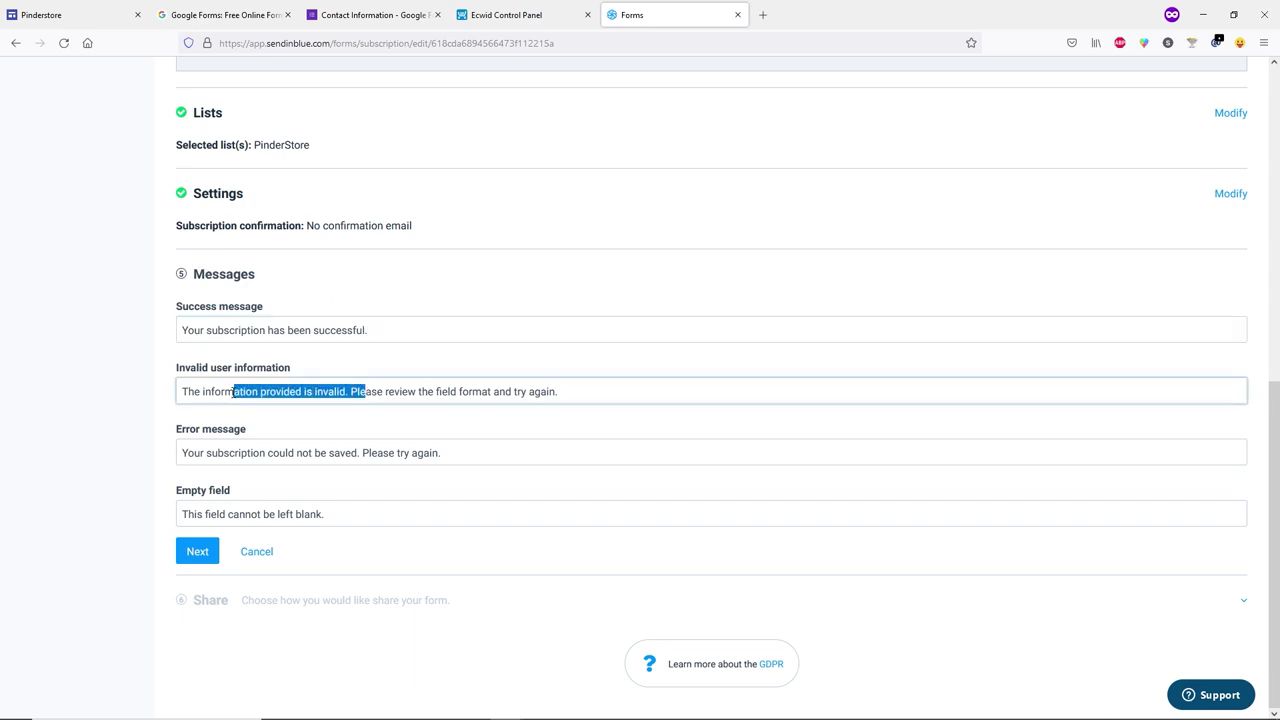
left_click(234, 391)
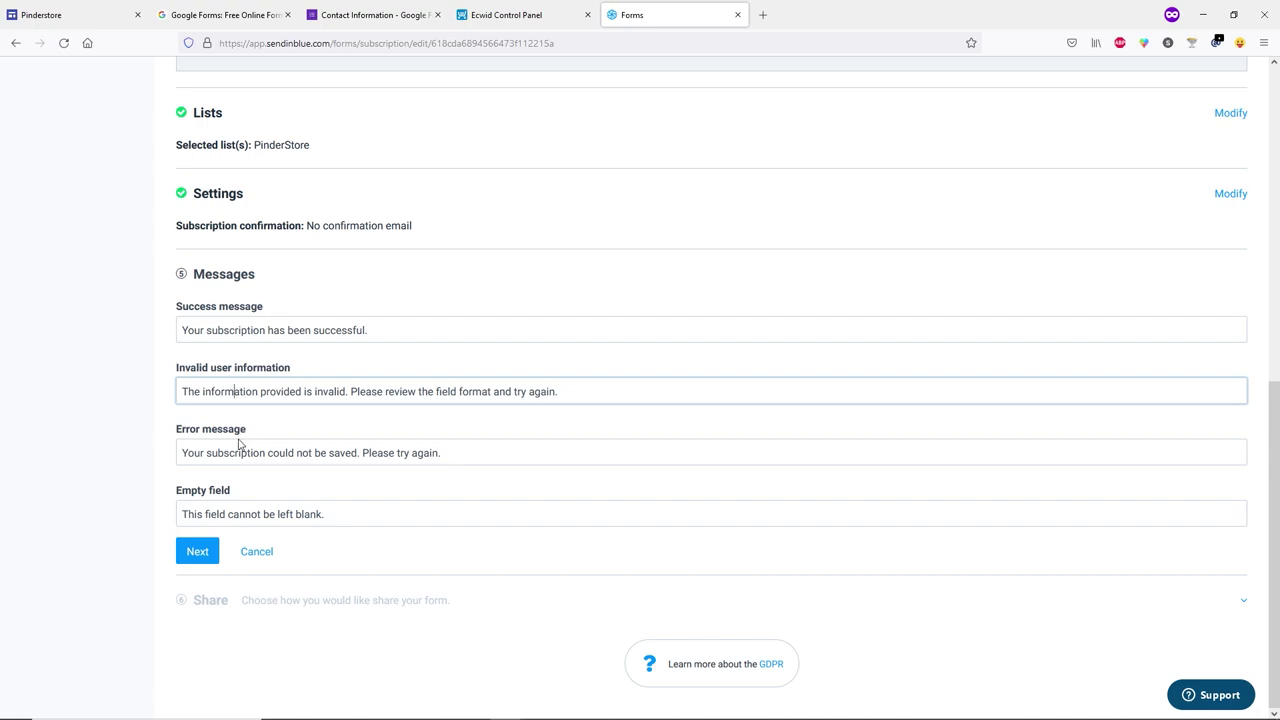
left_click(196, 555)
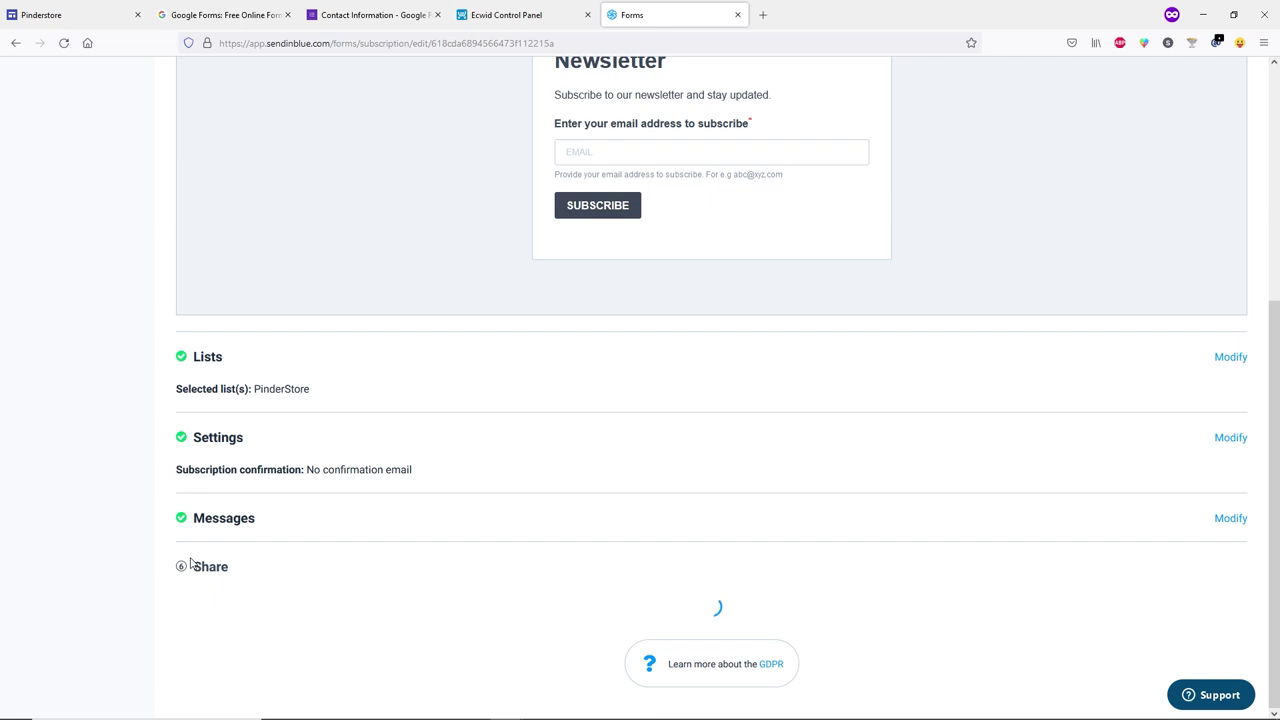
Step: Copy the form's full HTML embed code from the Share step
left_click(284, 346)
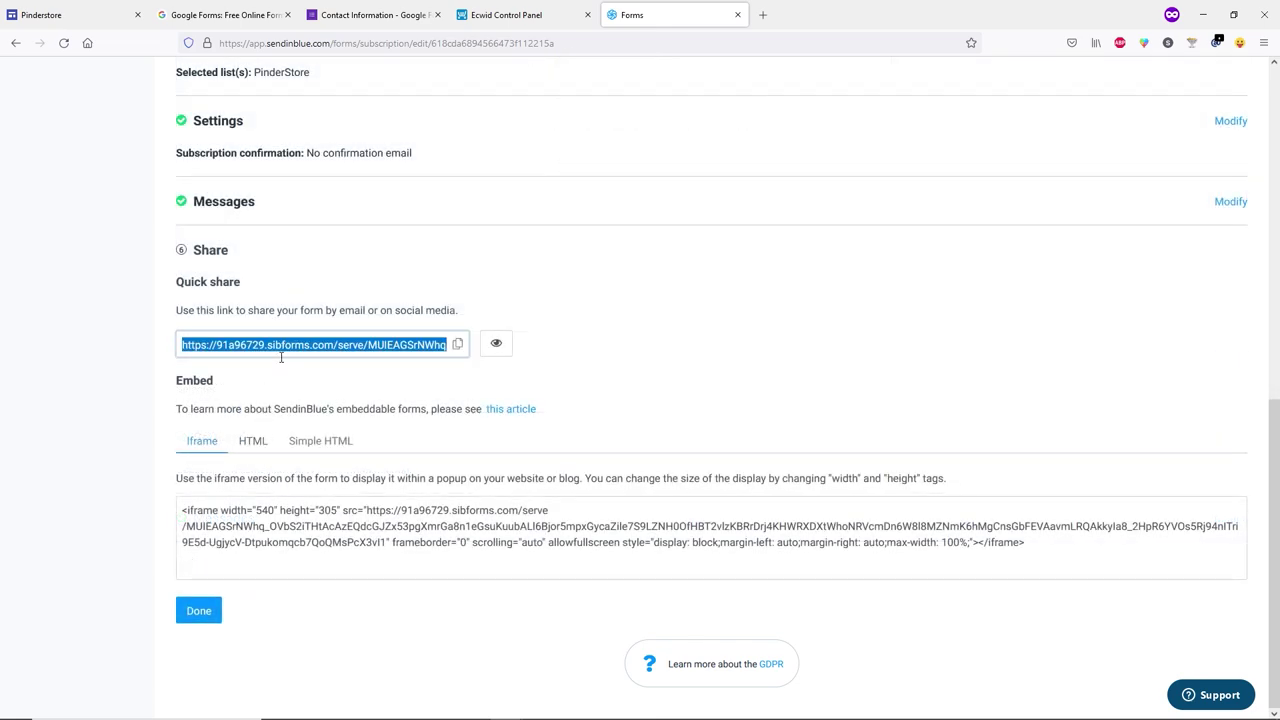
left_click(252, 442)
scroll(256, 450, "down", 2)
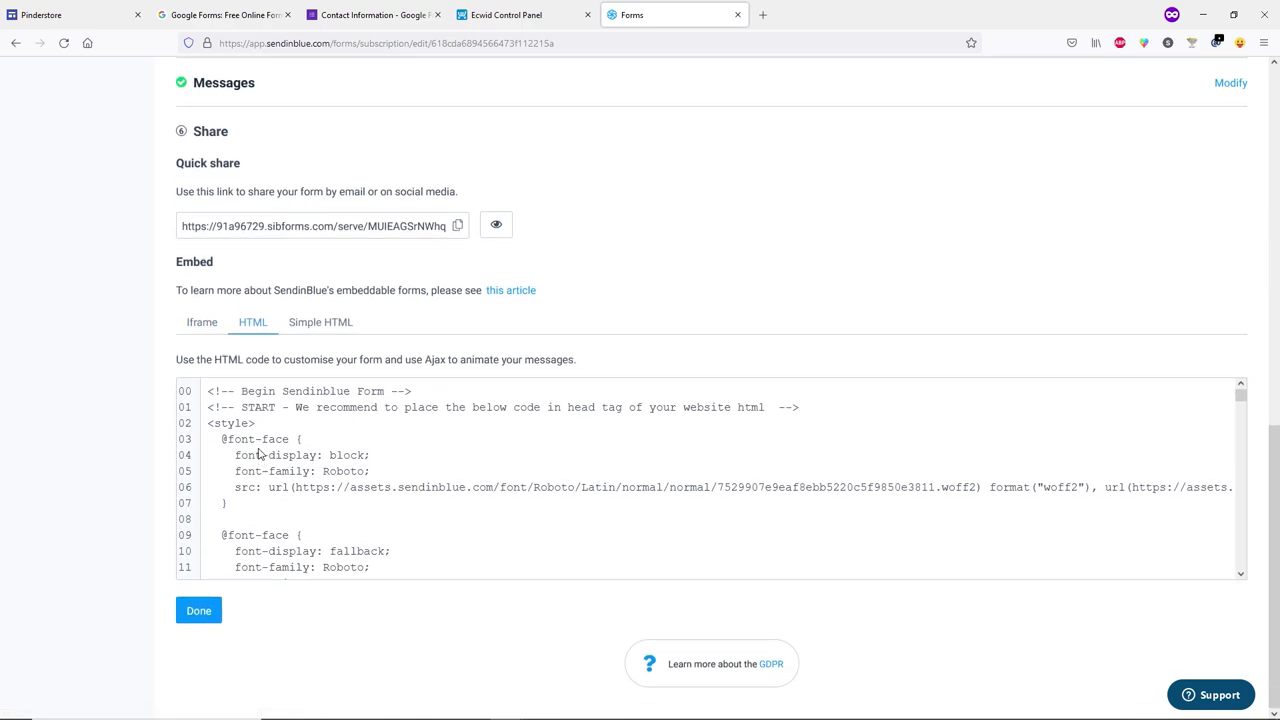
left_click(258, 453)
right_click(258, 453)
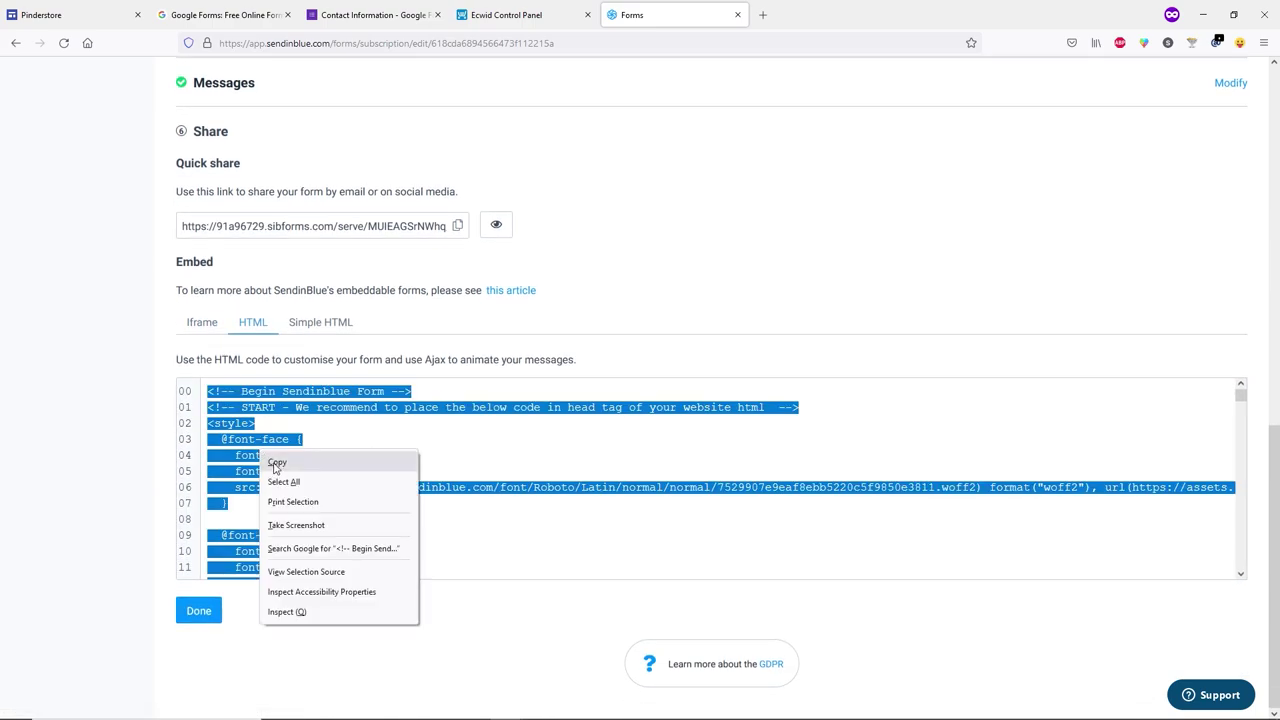
left_click(275, 463)
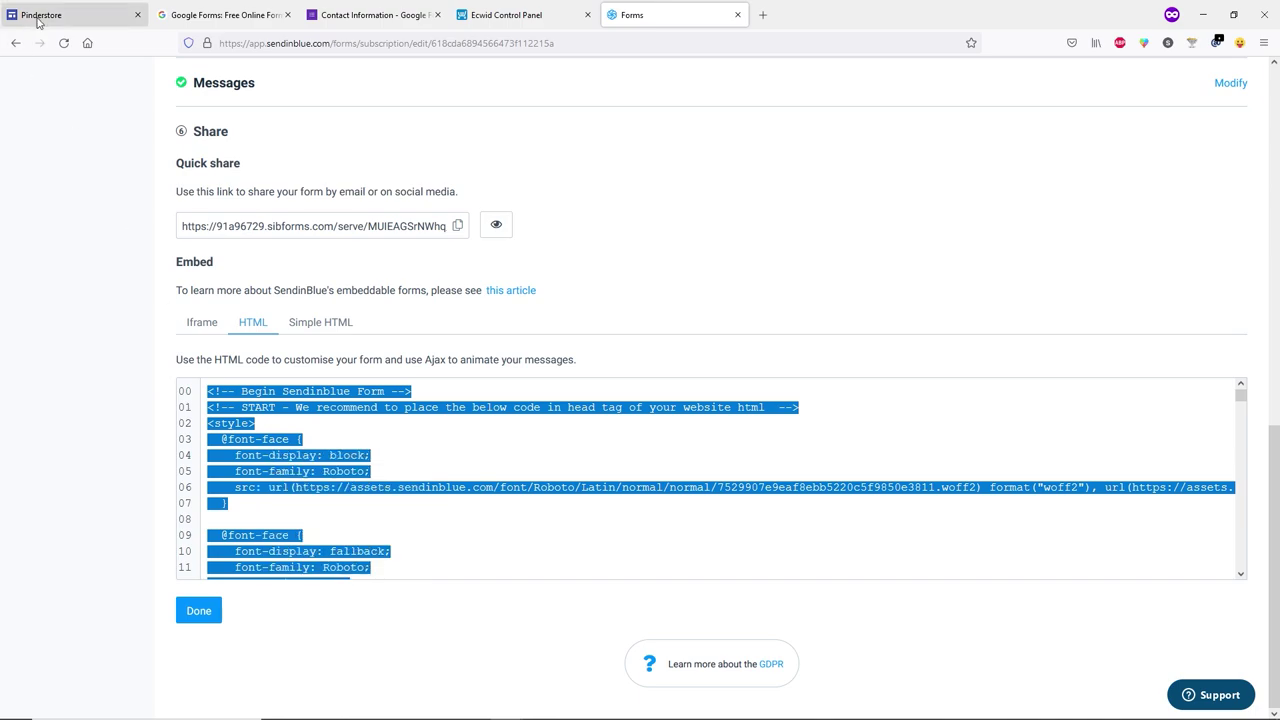
left_click(38, 18)
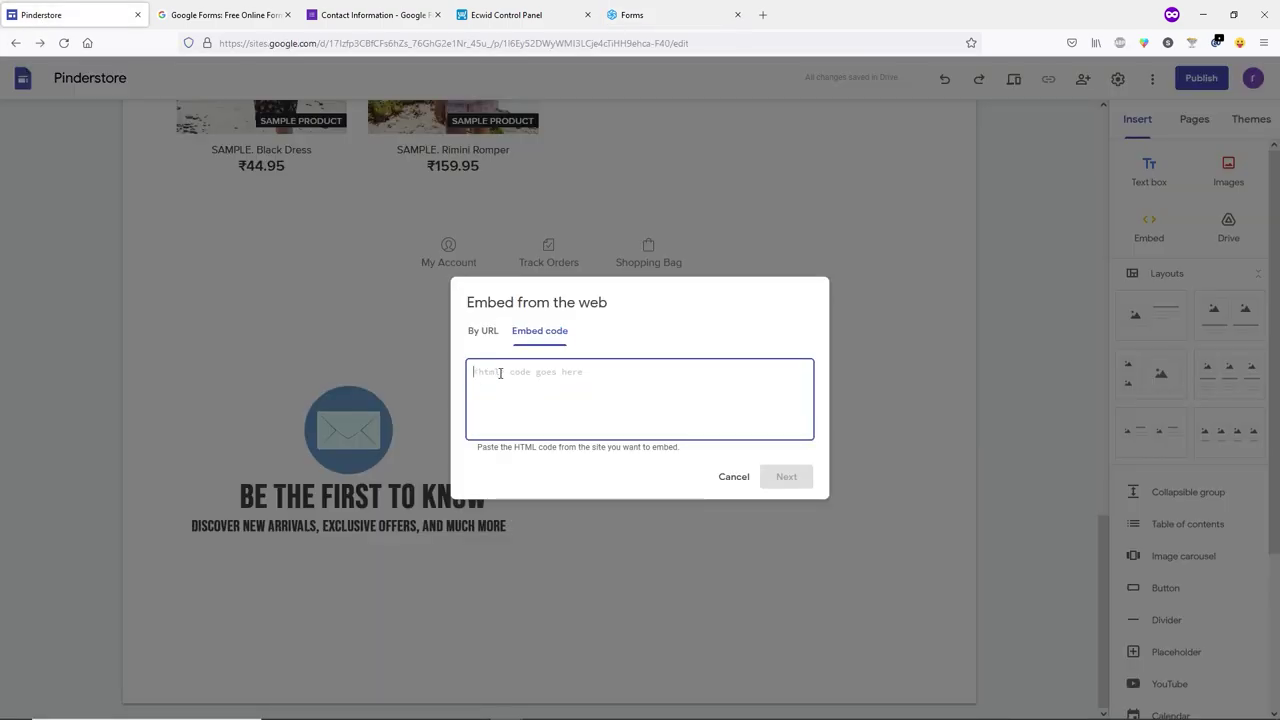
Step: Insert the pasted Sendinblue newsletter form and place it right of the Be the First to Know banner
key("ctrl+v")
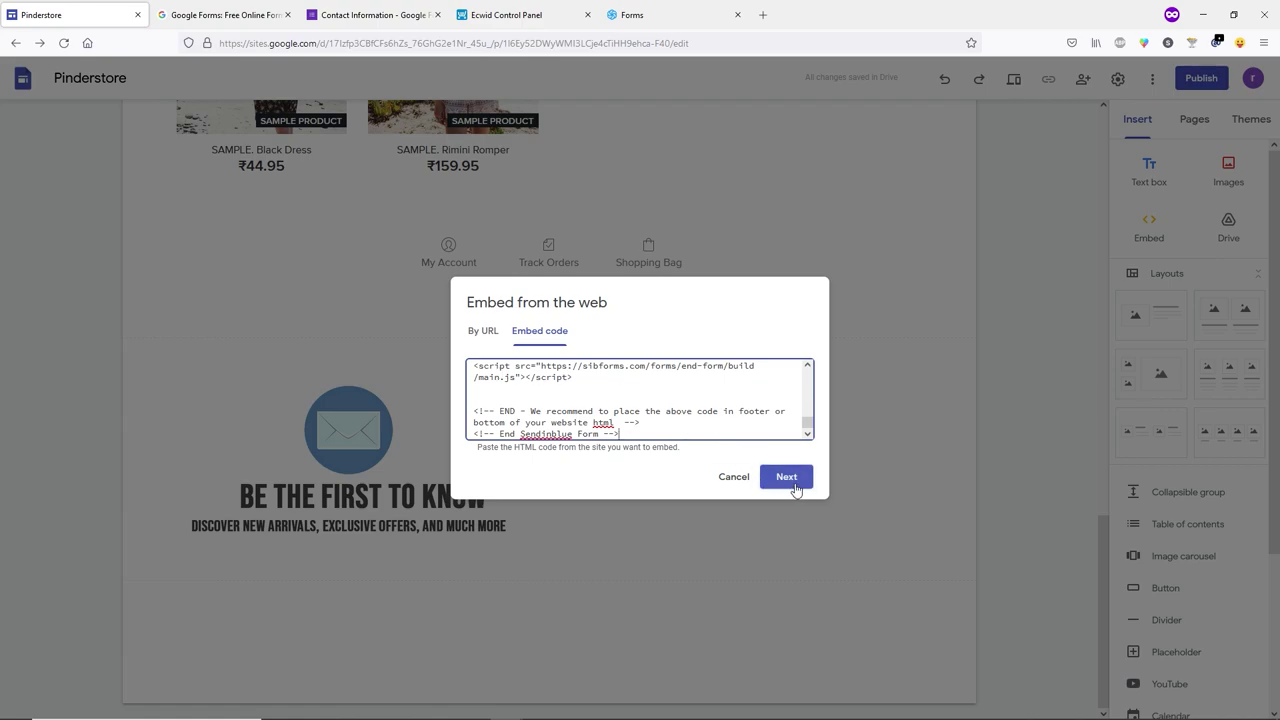
left_click(786, 476)
left_click(784, 536)
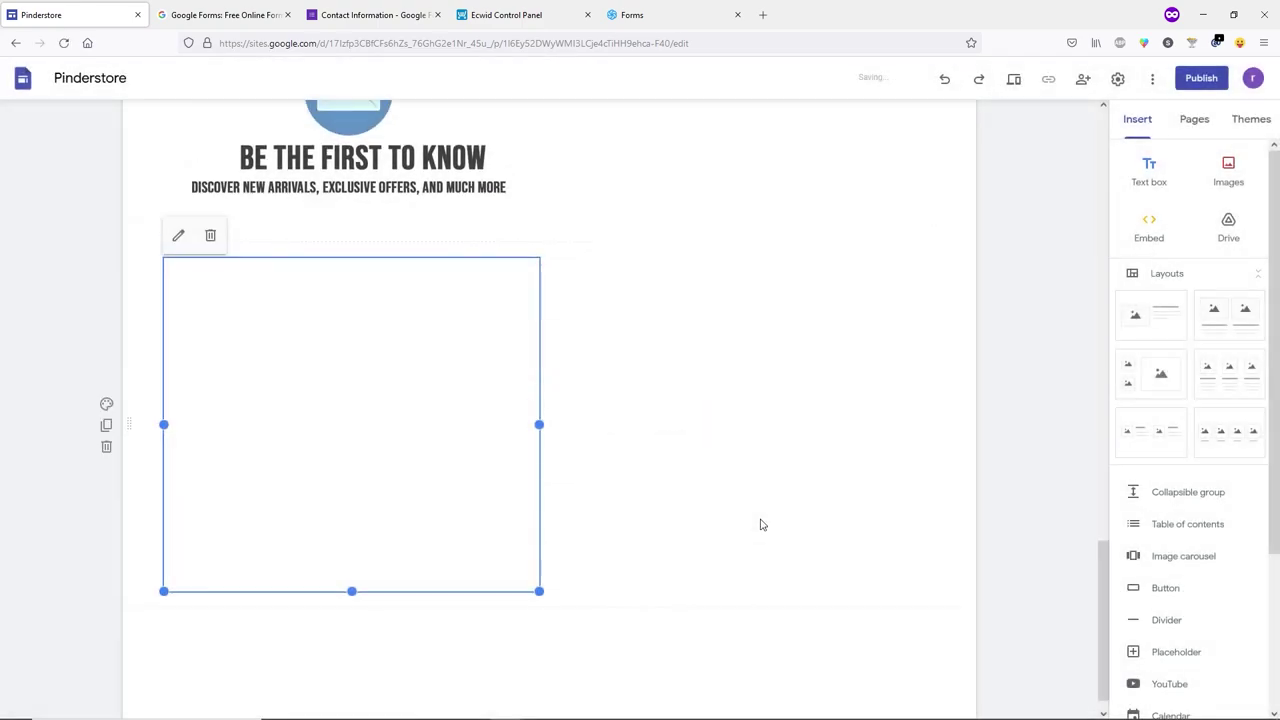
left_click_drag(286, 246, 620, 571)
scroll(677, 412, "down", 1)
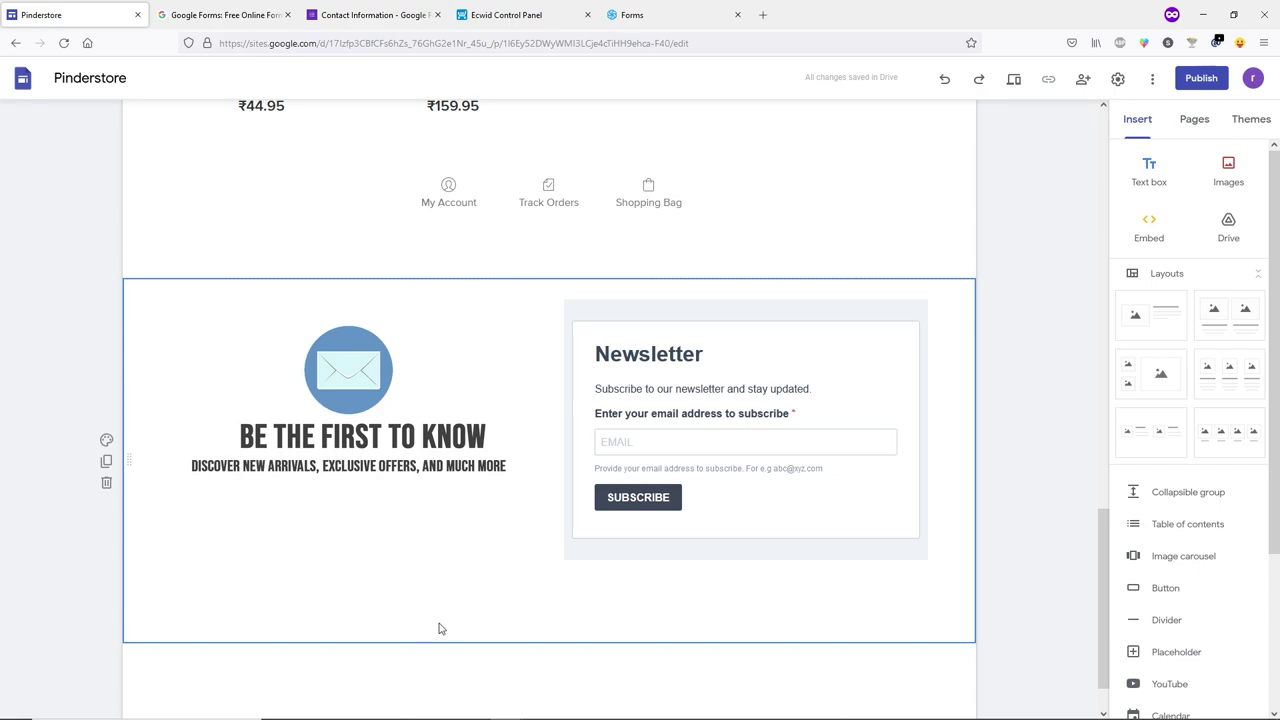
Step: Apply the grey Style 2 colour to the newsletter section and lengthen the banner image block
left_click(107, 441)
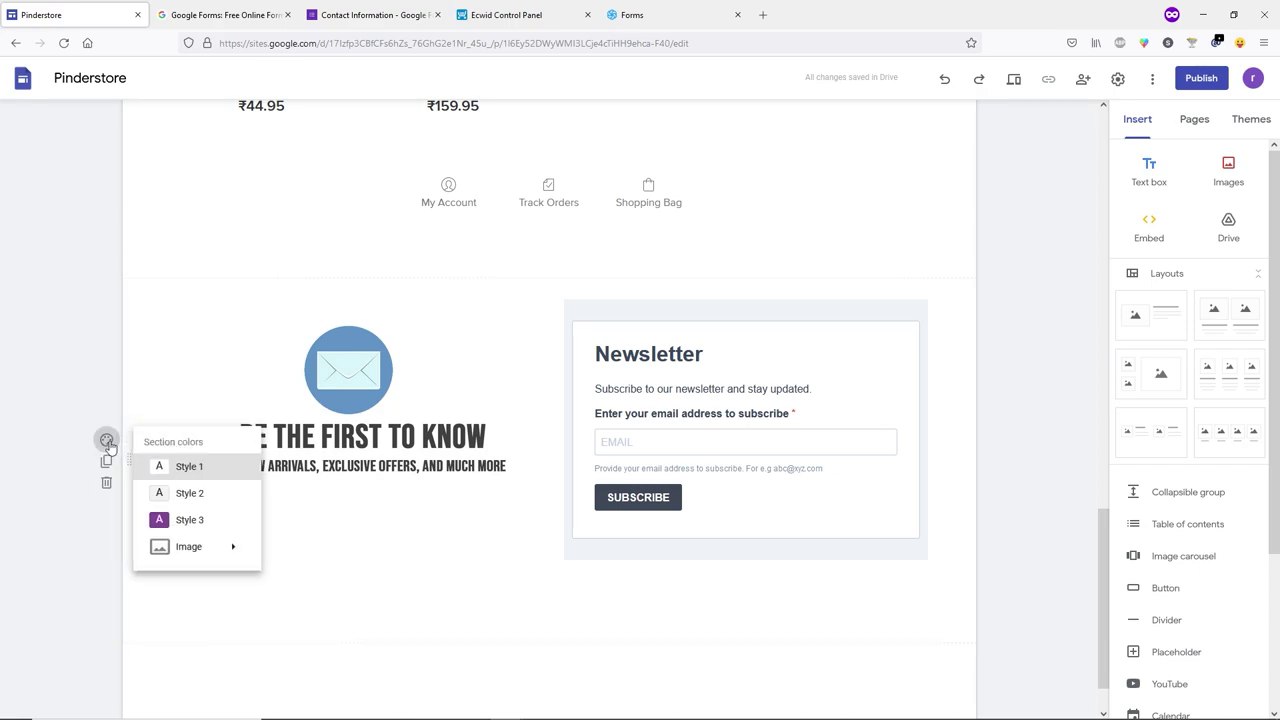
left_click(172, 500)
left_click_drag(351, 538, 359, 578)
left_click(46, 540)
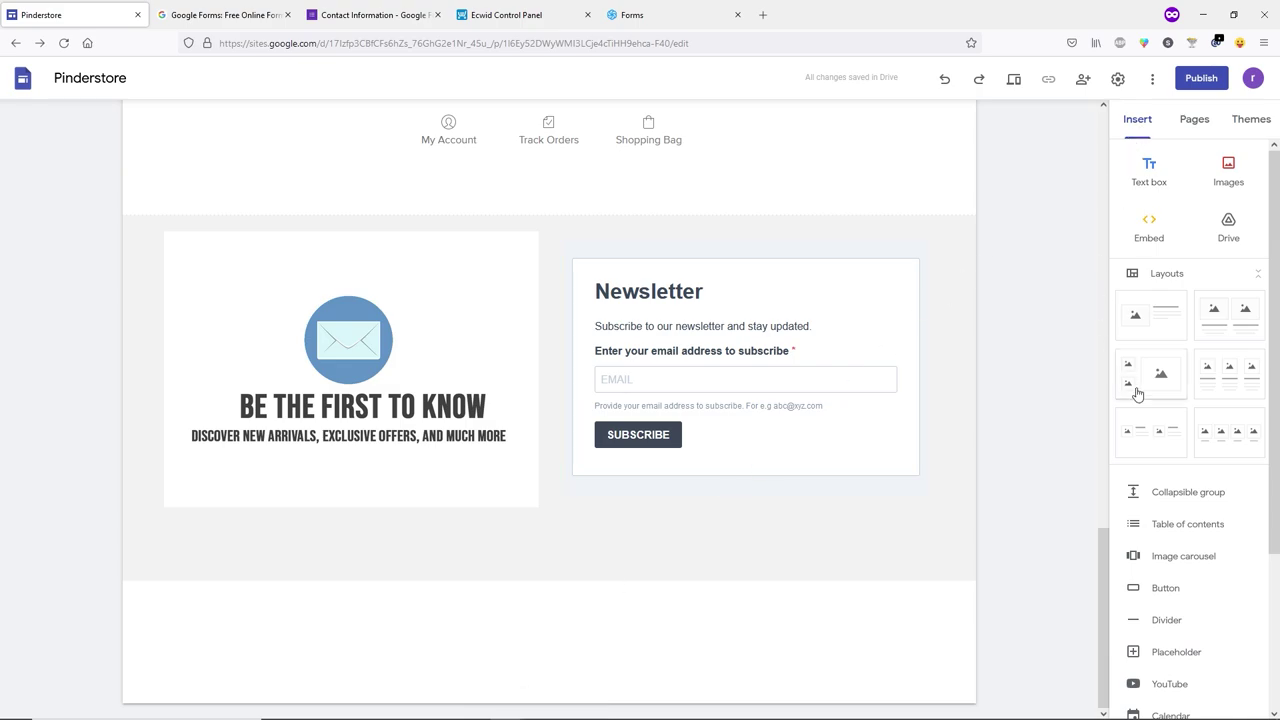
Step: Add a four-column image layout below the newsletter with the truck image and f2.png in the first two slots
left_click(1228, 436)
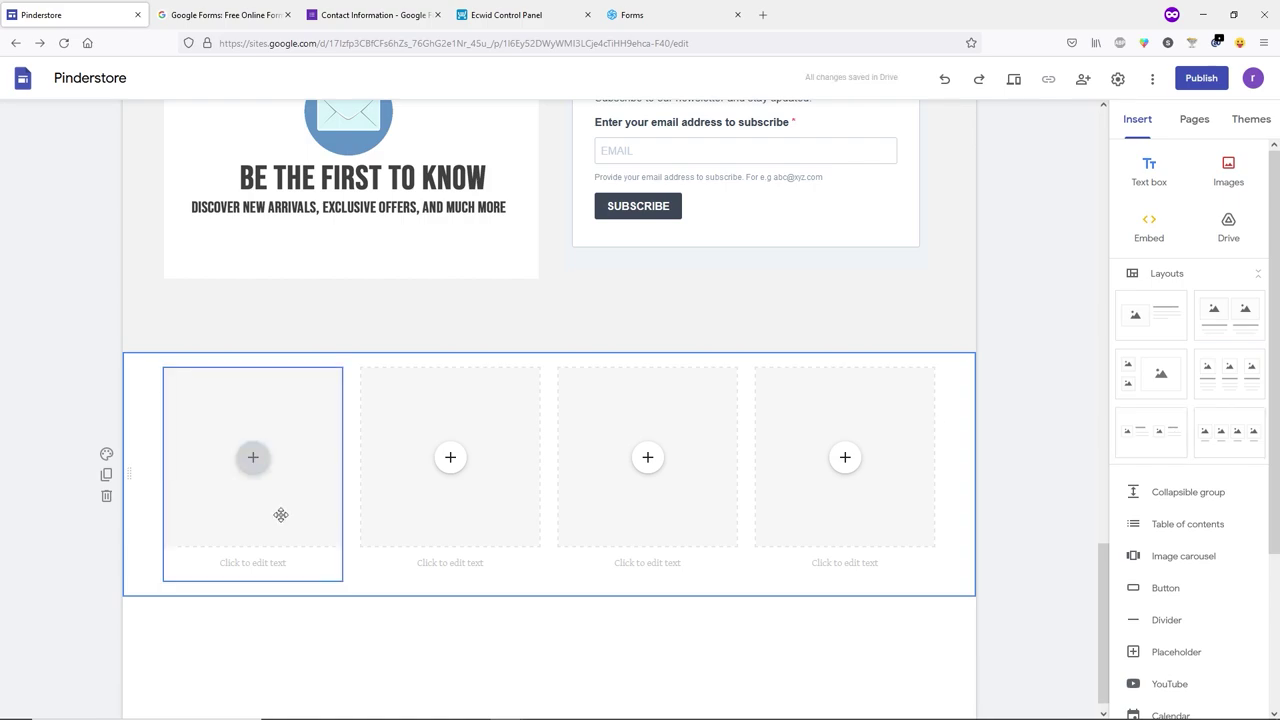
left_click(253, 457)
left_click(272, 499)
double_click(826, 393)
left_click(451, 457)
left_click(484, 500)
double_click(899, 393)
Step: Fill the third and fourth slots with f3.png and the badge image
left_click(647, 457)
left_click(677, 500)
double_click(460, 473)
left_click(845, 457)
left_click(872, 498)
double_click(528, 468)
left_click(257, 529)
Step: Shrink the truck, arrows, chat-bubble and check-badge images to about 100-113 px
left_click_drag(253, 580, 276, 433)
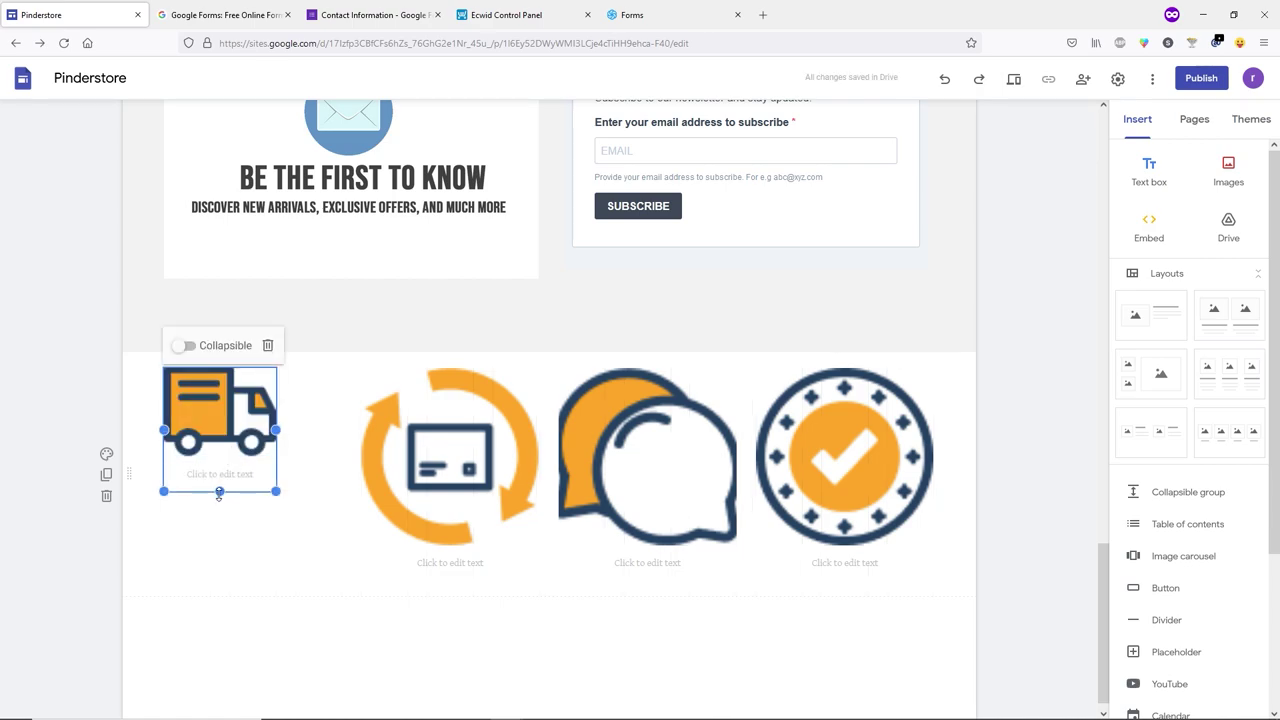
left_click(455, 568)
left_click_drag(459, 573, 418, 482)
left_click(650, 580)
left_click_drag(650, 580, 614, 490)
left_click(847, 578)
left_click_drag(847, 578, 811, 532)
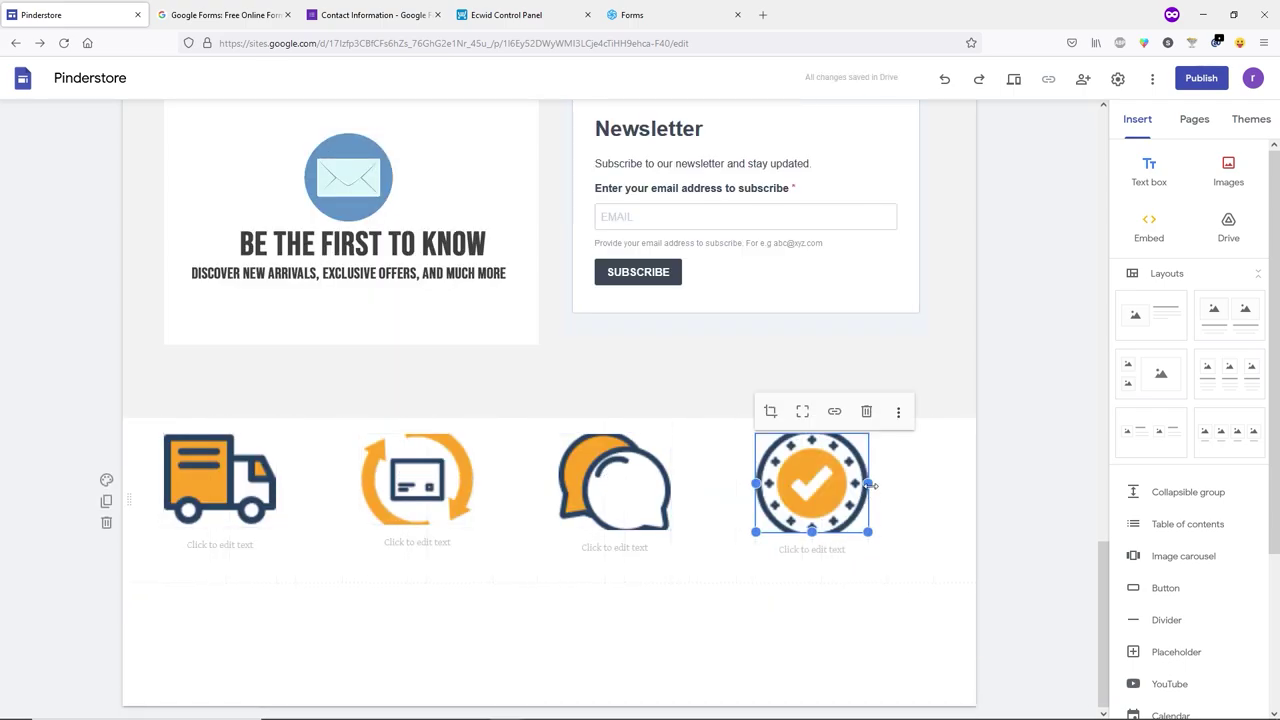
Step: Paste the FREE DELIVERY caption under the truck image
left_click(216, 547)
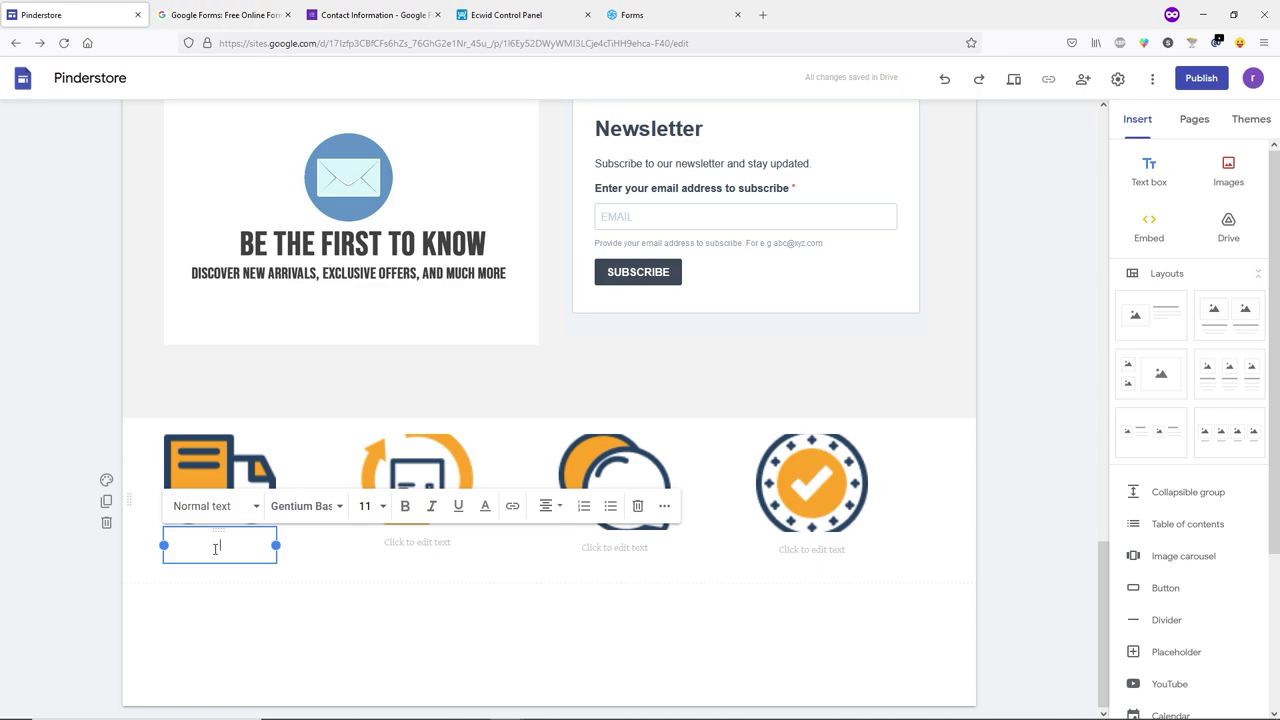
key("ctrl+v")
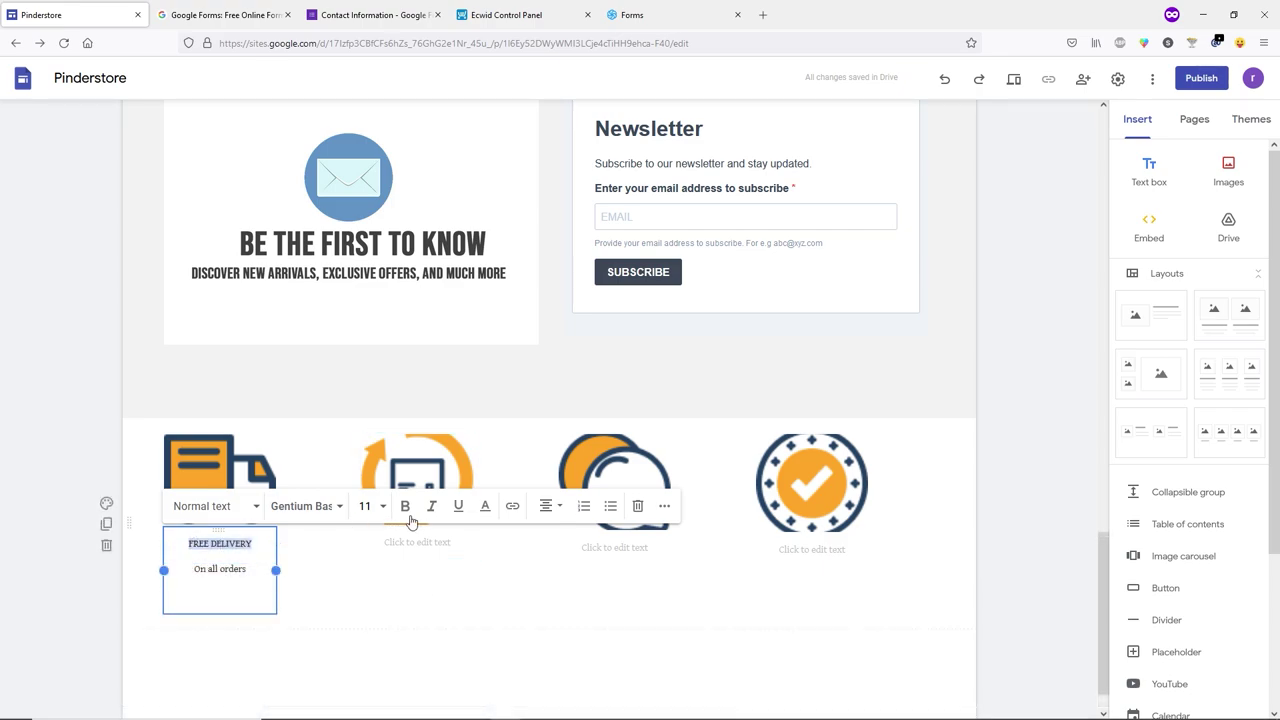
left_click(986, 551)
scroll(614, 508, "down", 1)
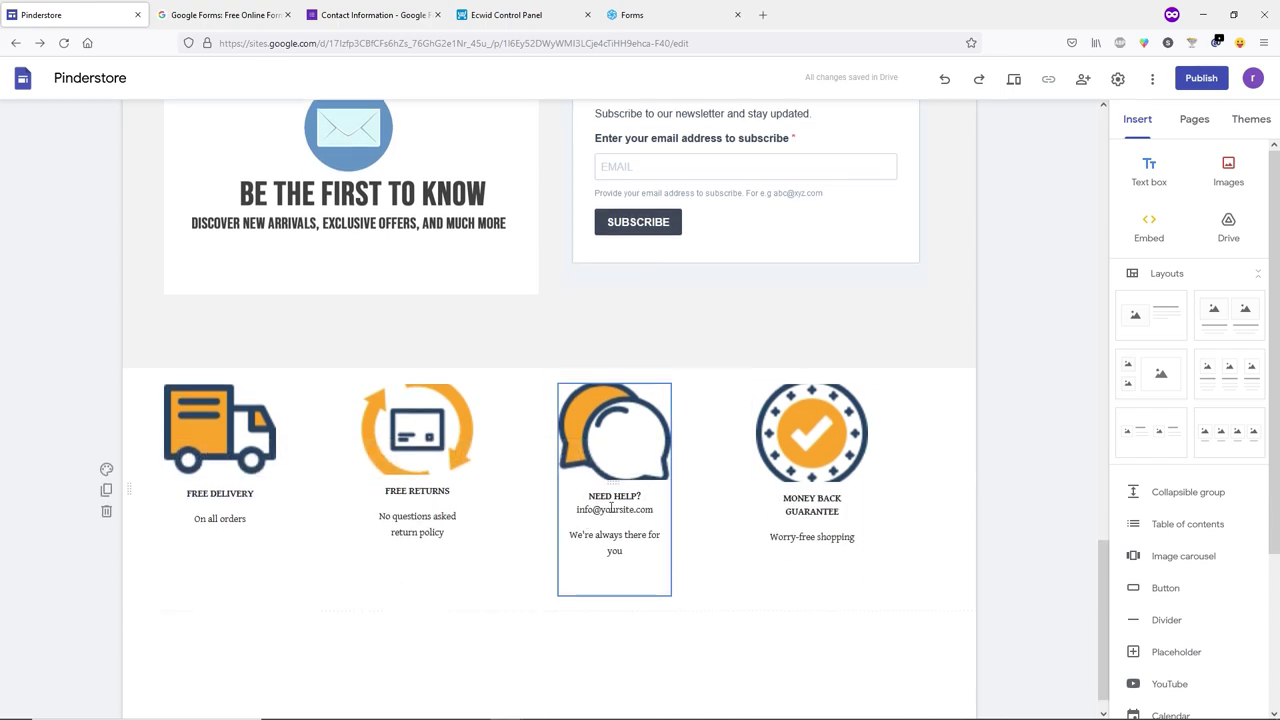
scroll(614, 508, "down", 1)
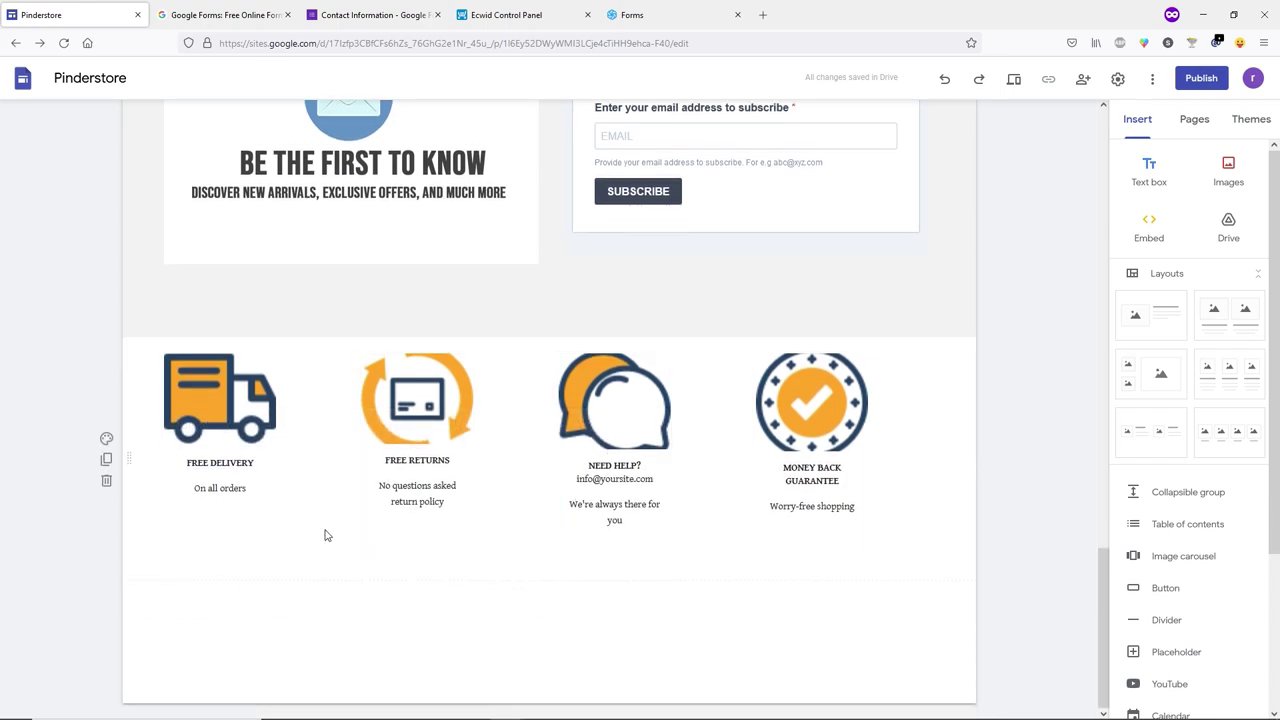
Step: Set the feature section background to the first plain black image from a 'black' image search
left_click(106, 441)
mouse_move(187, 556)
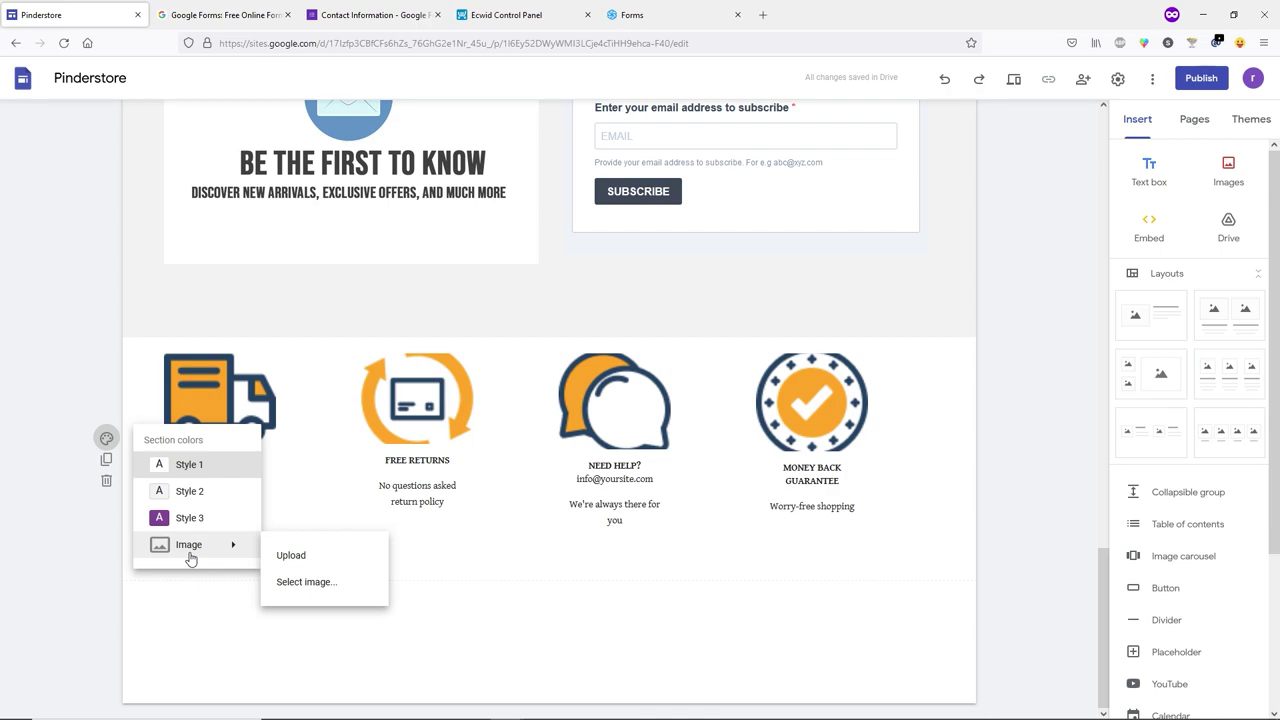
left_click(308, 582)
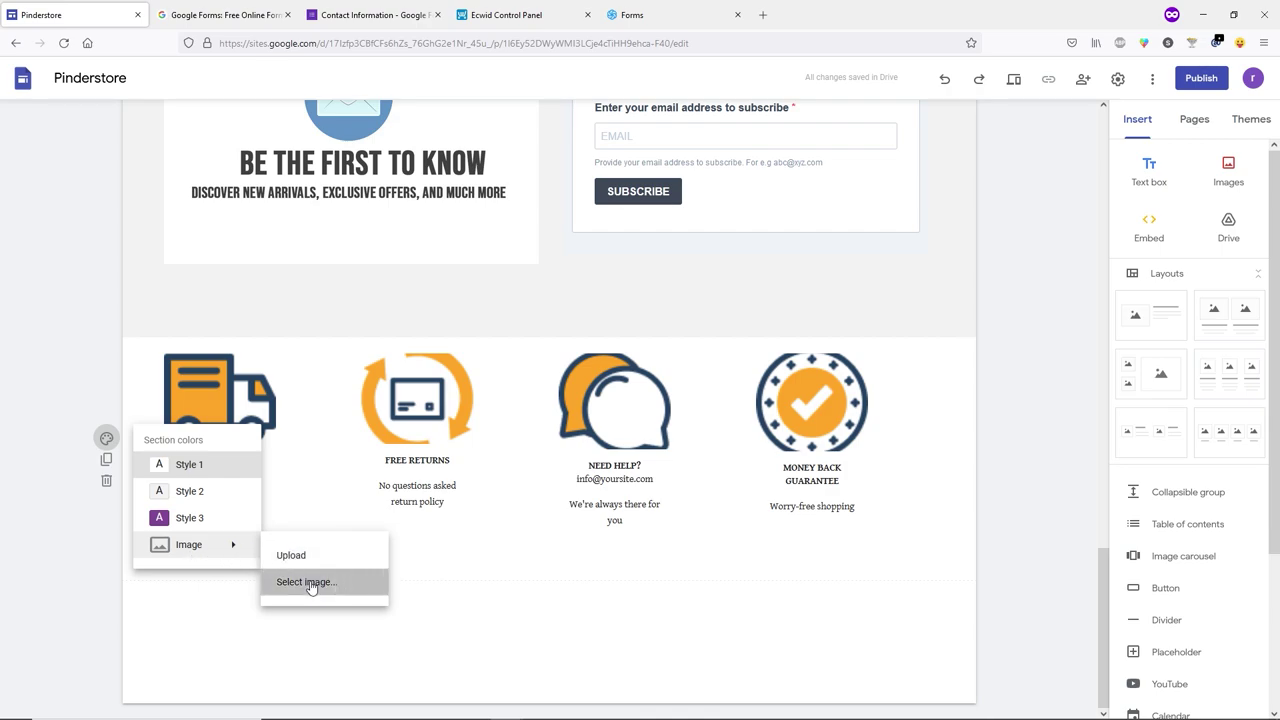
left_click(450, 230)
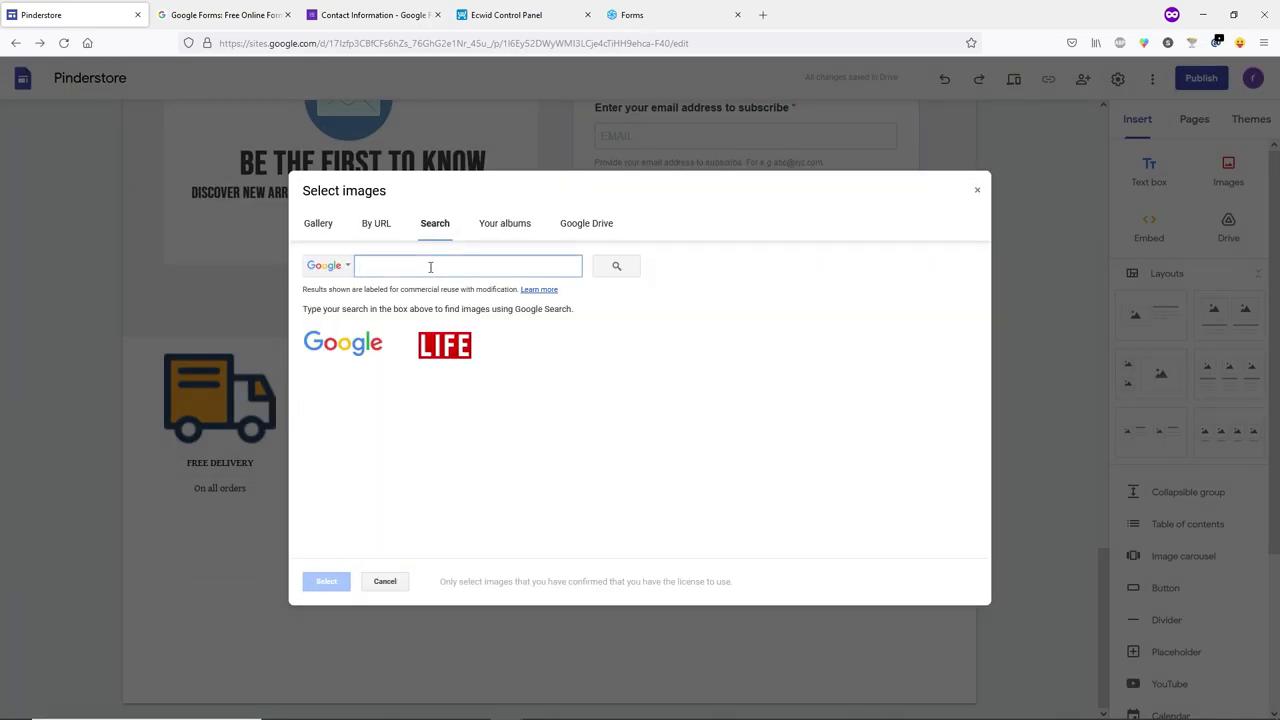
type("black")
left_click(614, 266)
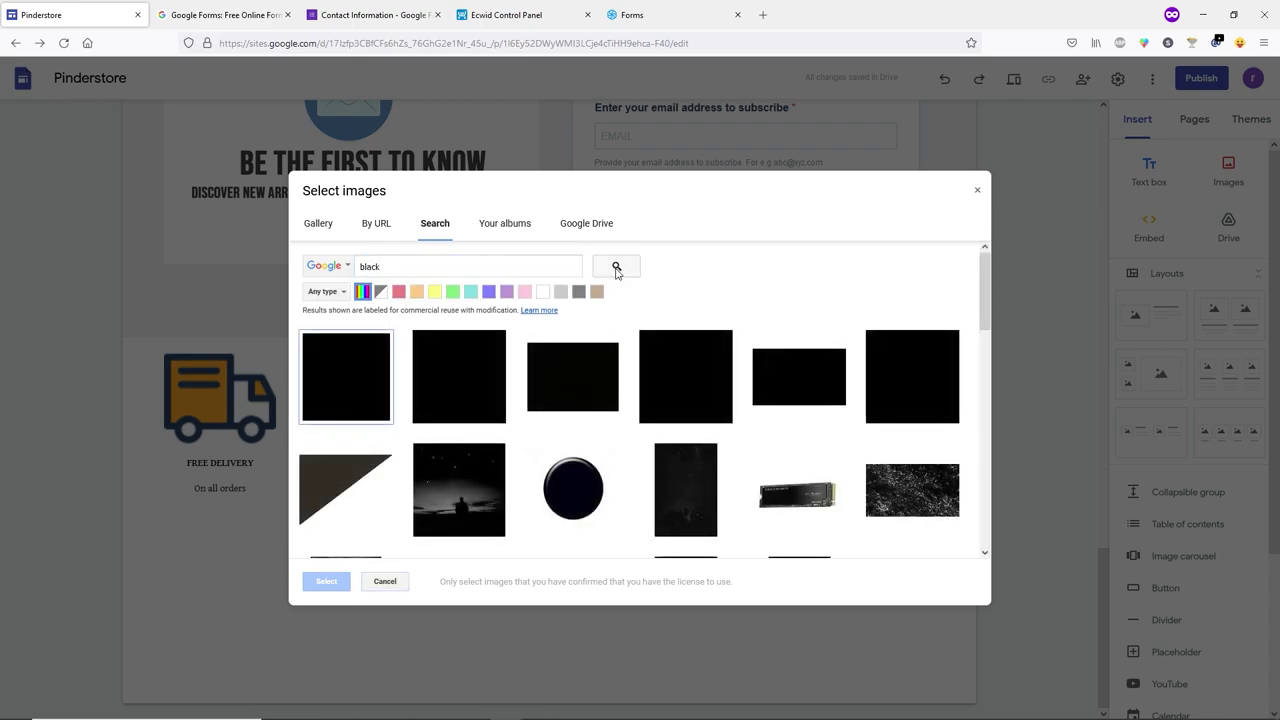
left_click(341, 369)
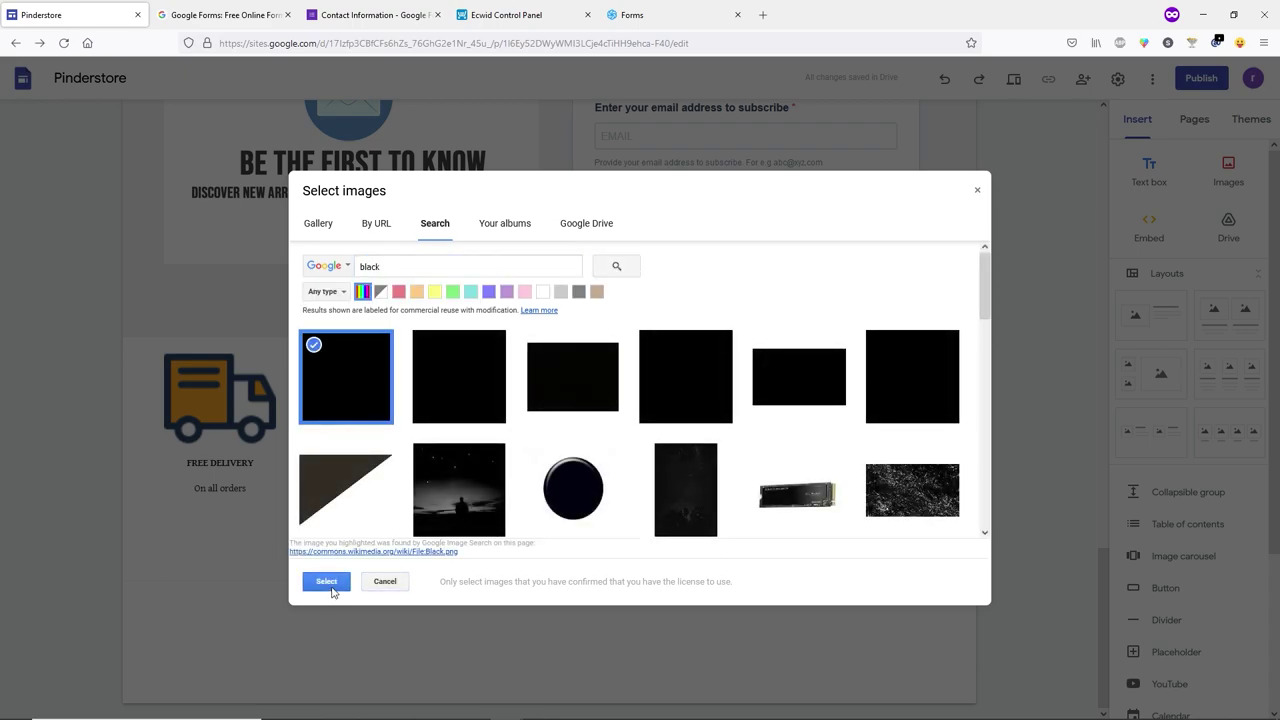
left_click(331, 587)
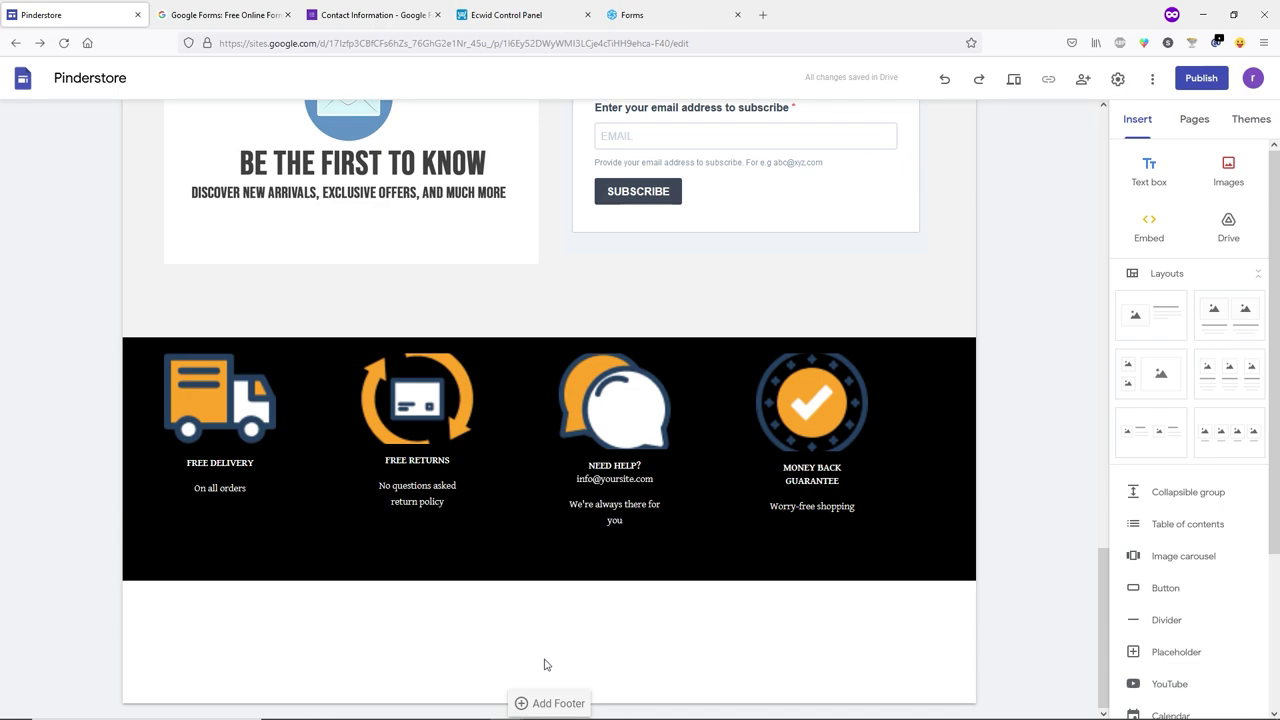
Step: Add a footer with the pasted '© 2021. All Rights Reserved' line, centred
left_click(560, 704)
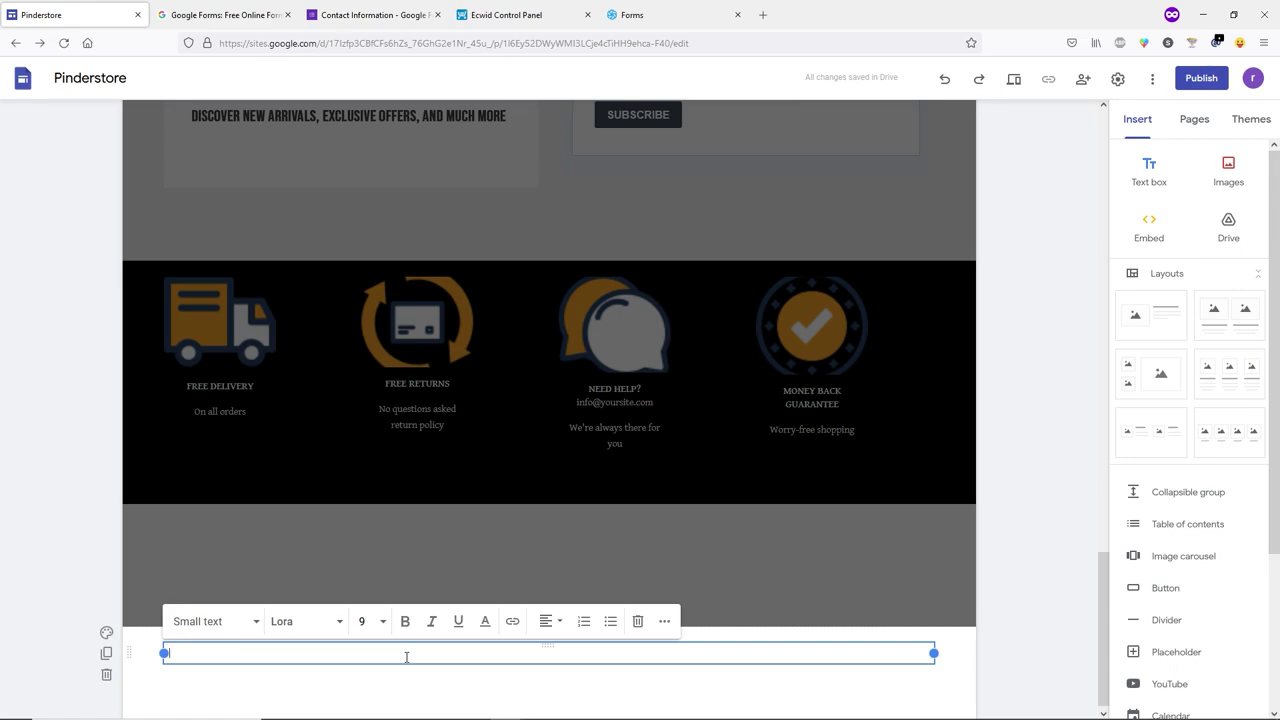
type("© 2021. All Rights Reserved")
key("ctrl+a")
left_click(546, 621)
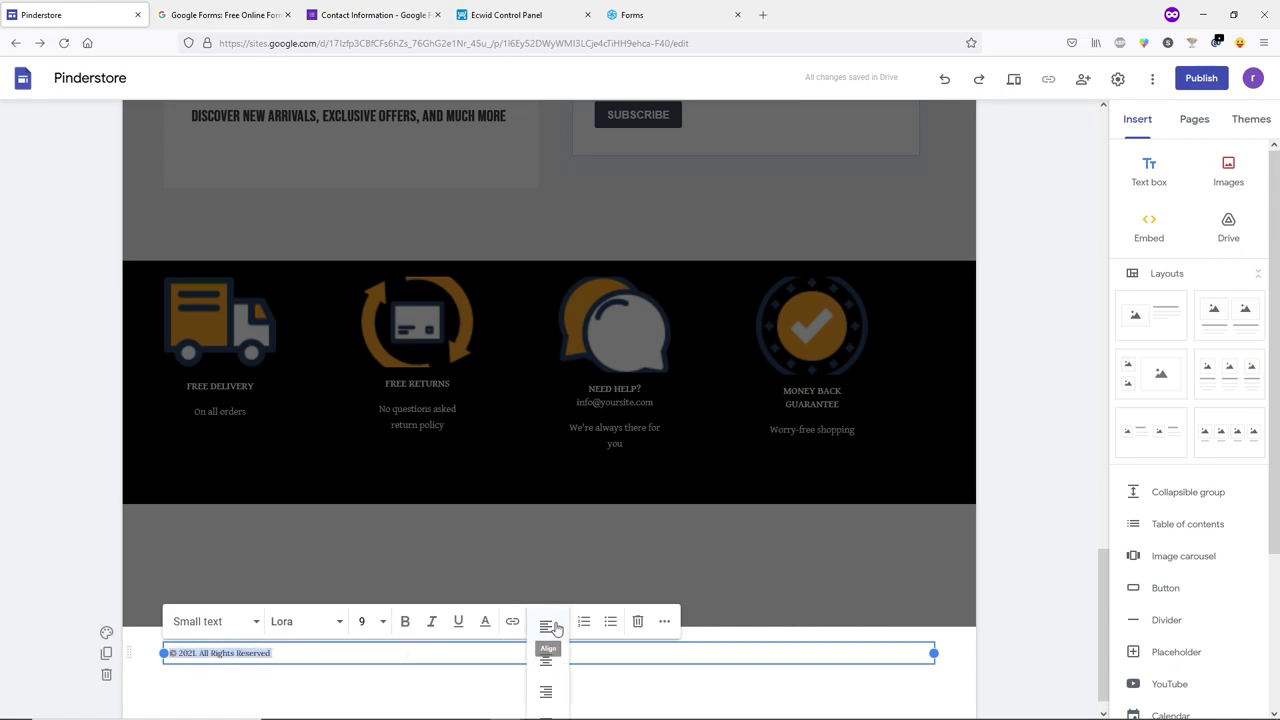
left_click(545, 660)
Step: Add an 'About Us' line below the copyright linked to the About Us page
left_click(618, 651)
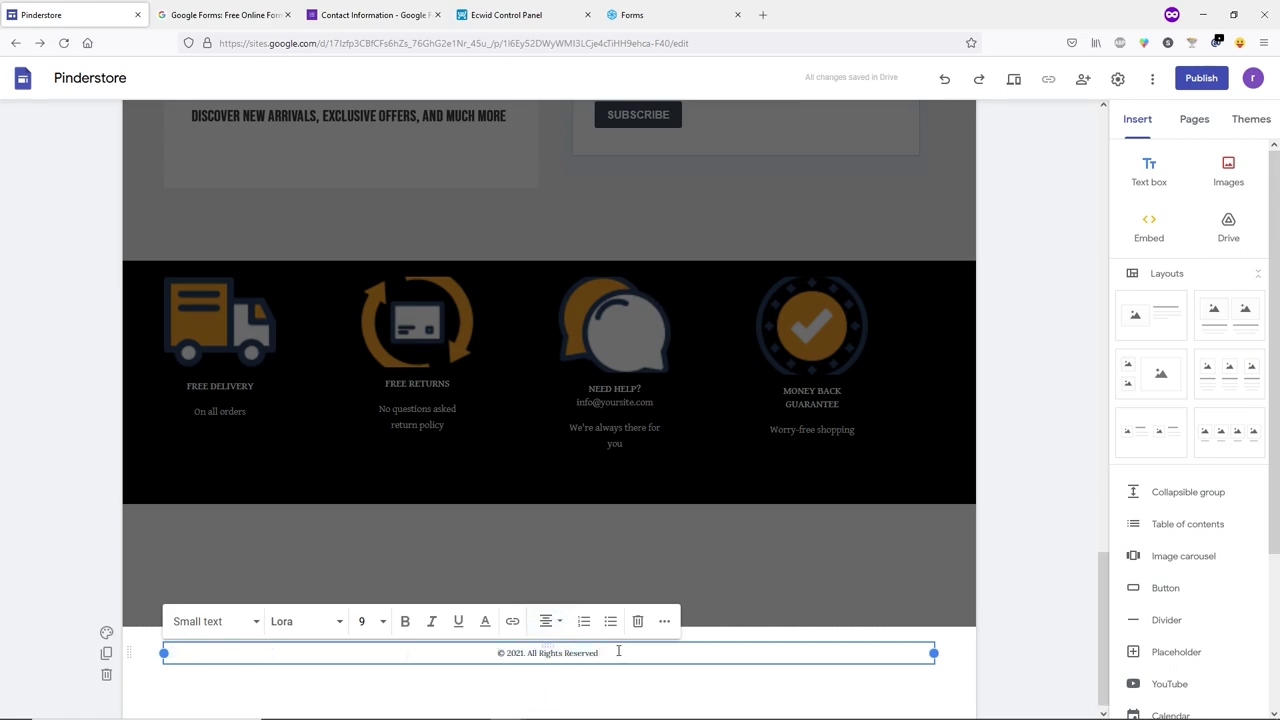
key("Return")
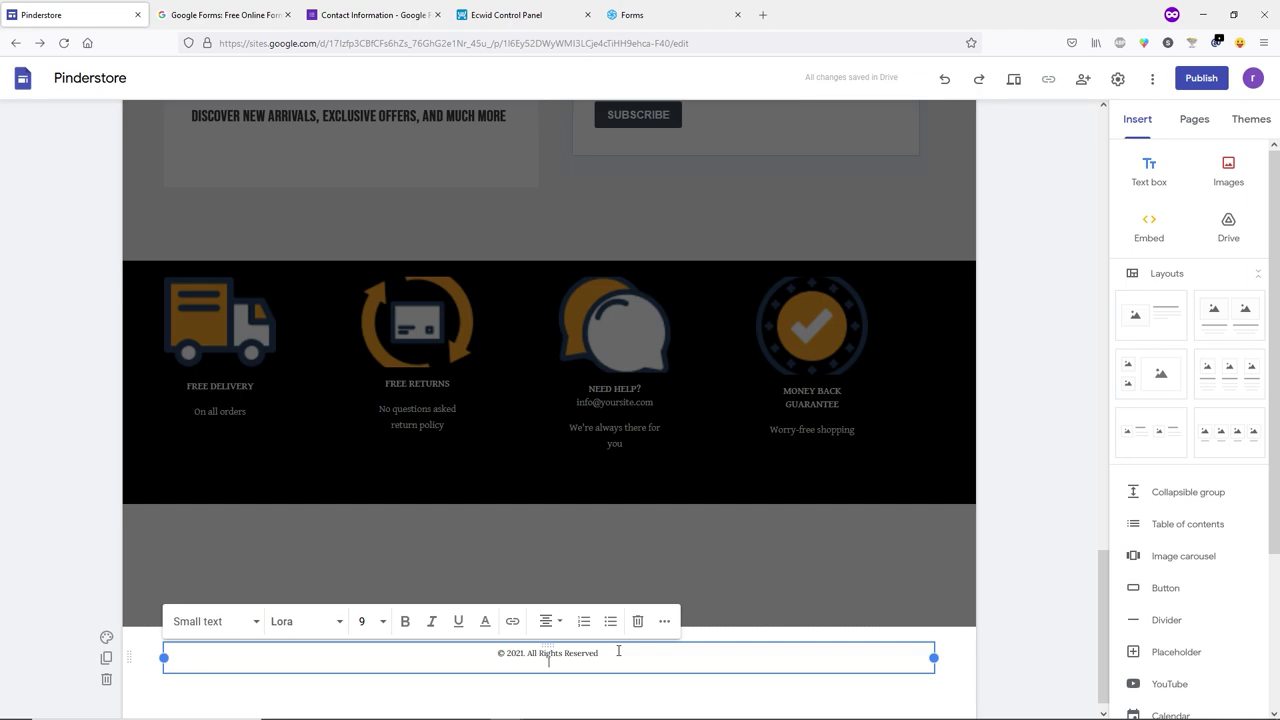
type("About Us")
left_click_drag(566, 662, 531, 663)
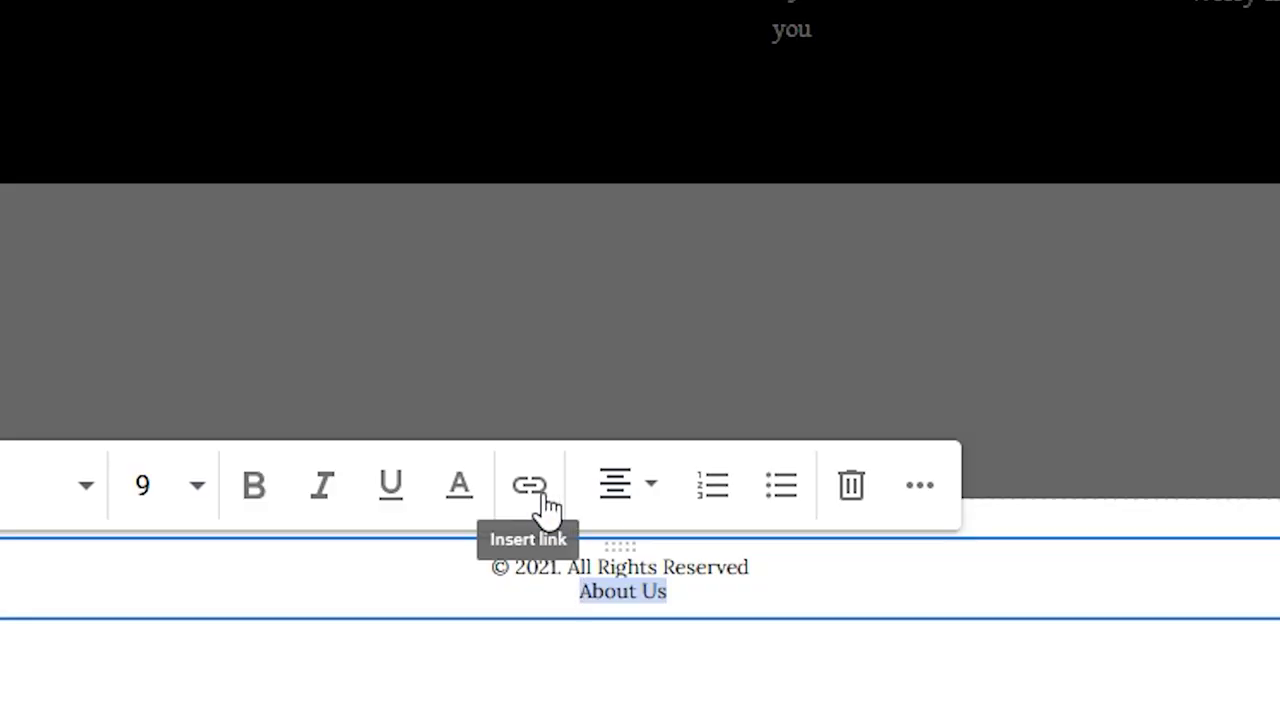
left_click(546, 497)
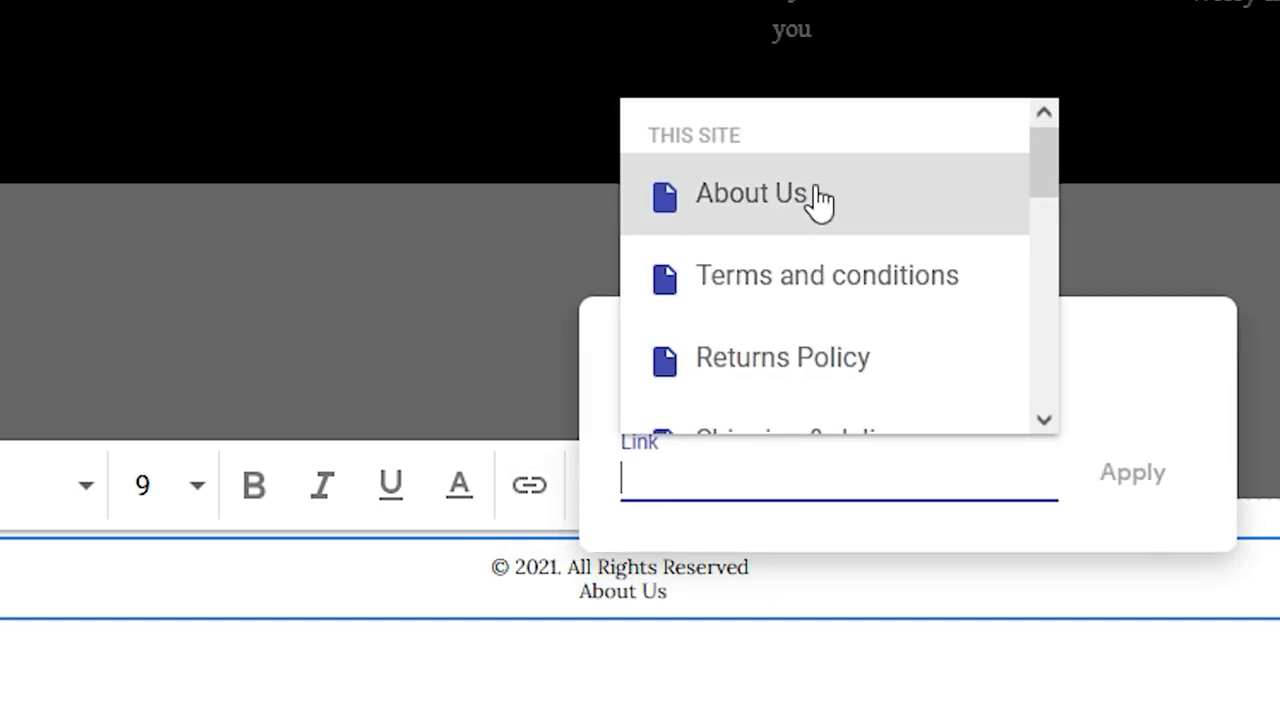
left_click(818, 197)
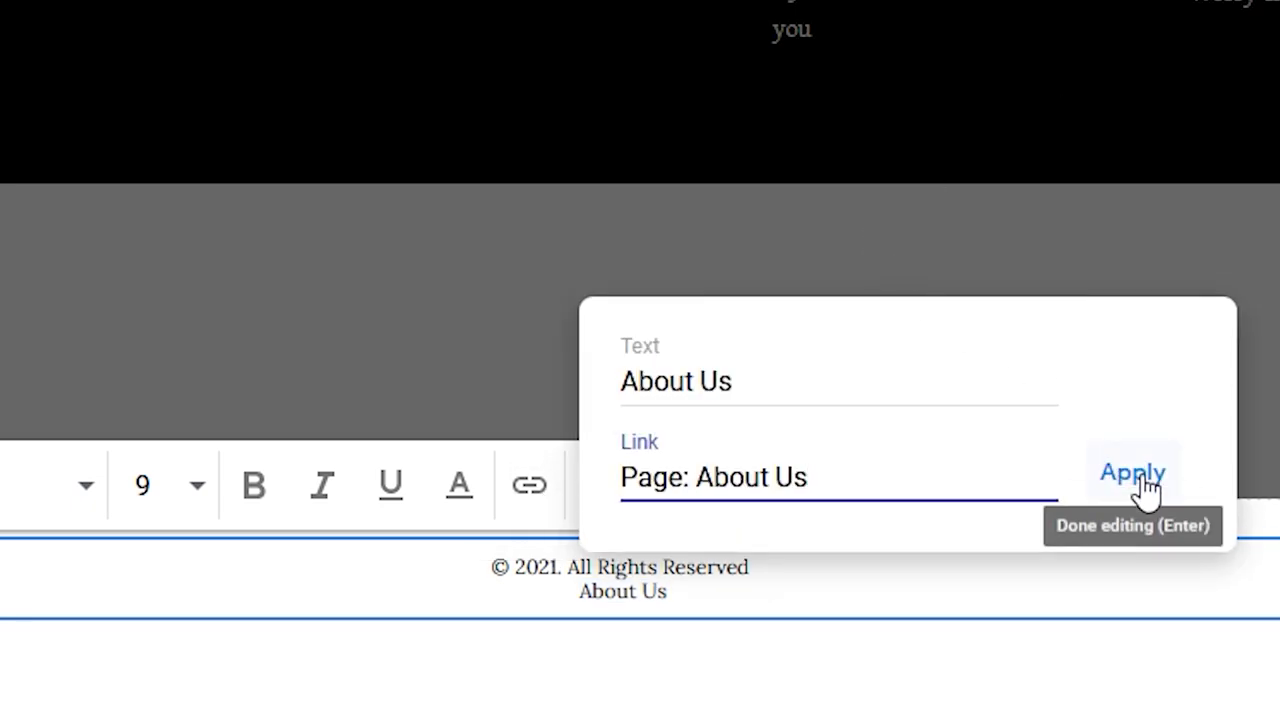
left_click(1143, 480)
Step: Link the Privacy Policy text in the footer to the Privacy Policy page
left_click(680, 585)
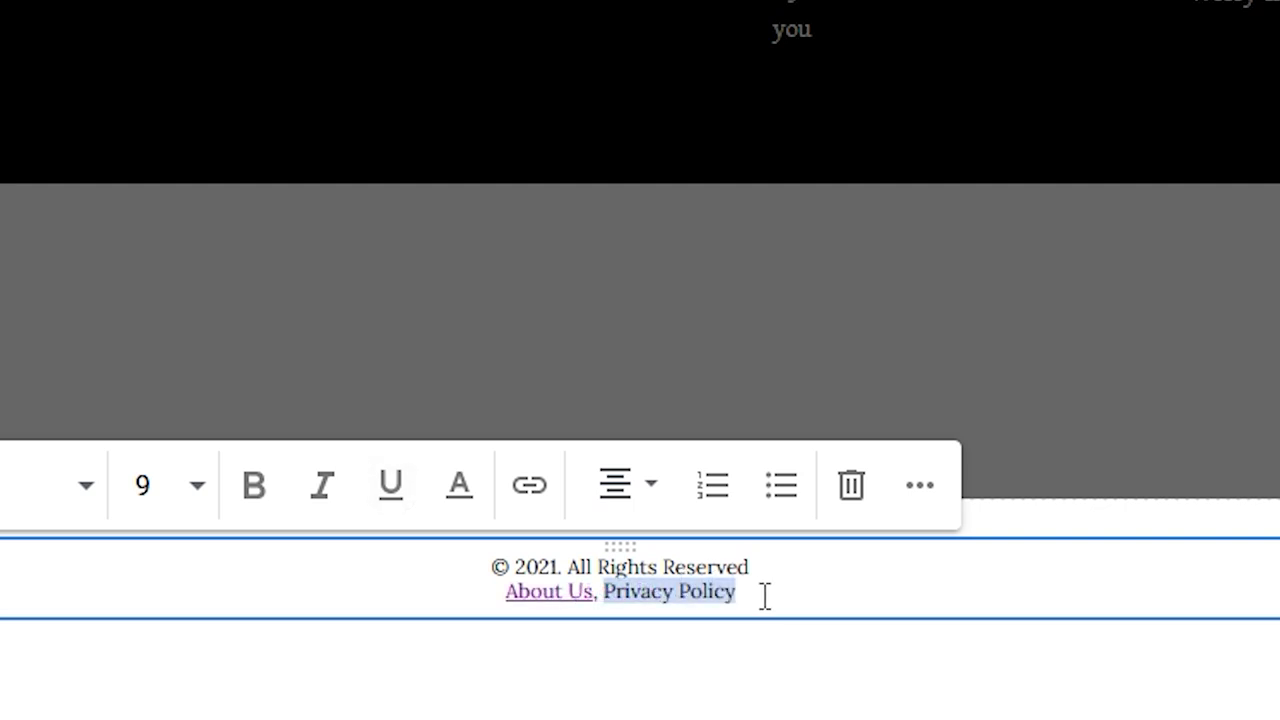
left_click(528, 485)
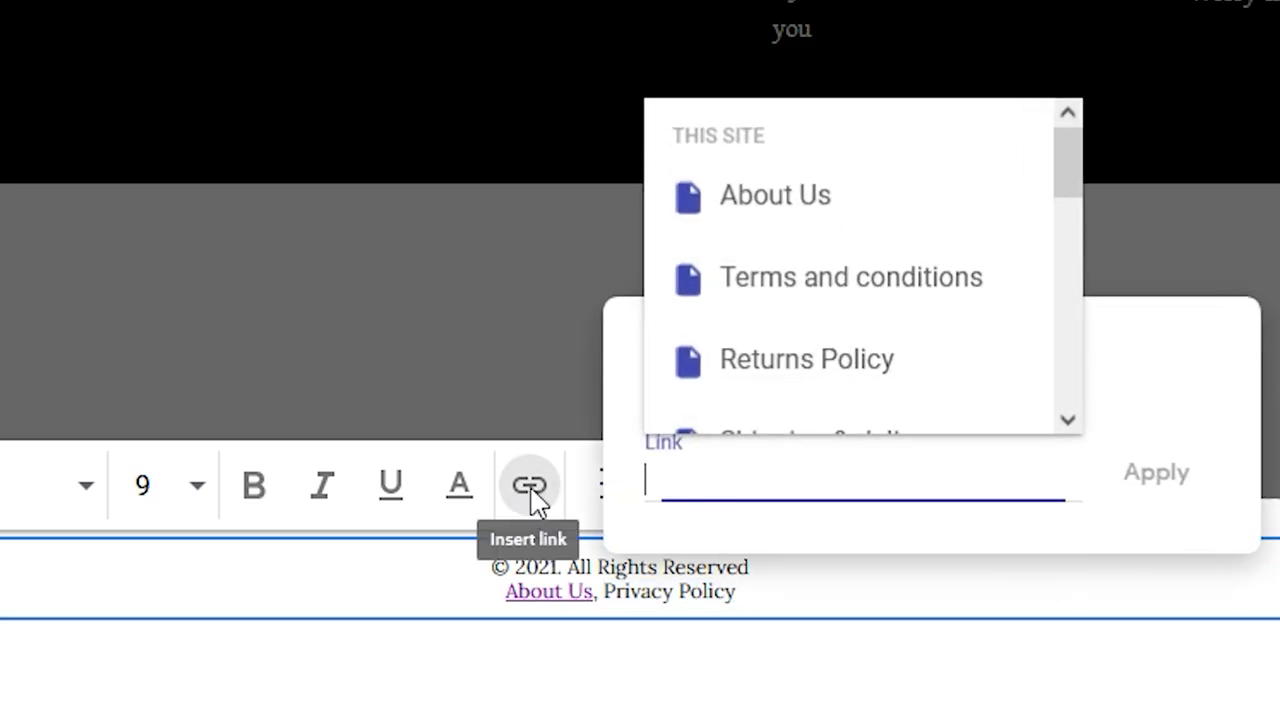
left_click_drag(1080, 187, 1074, 257)
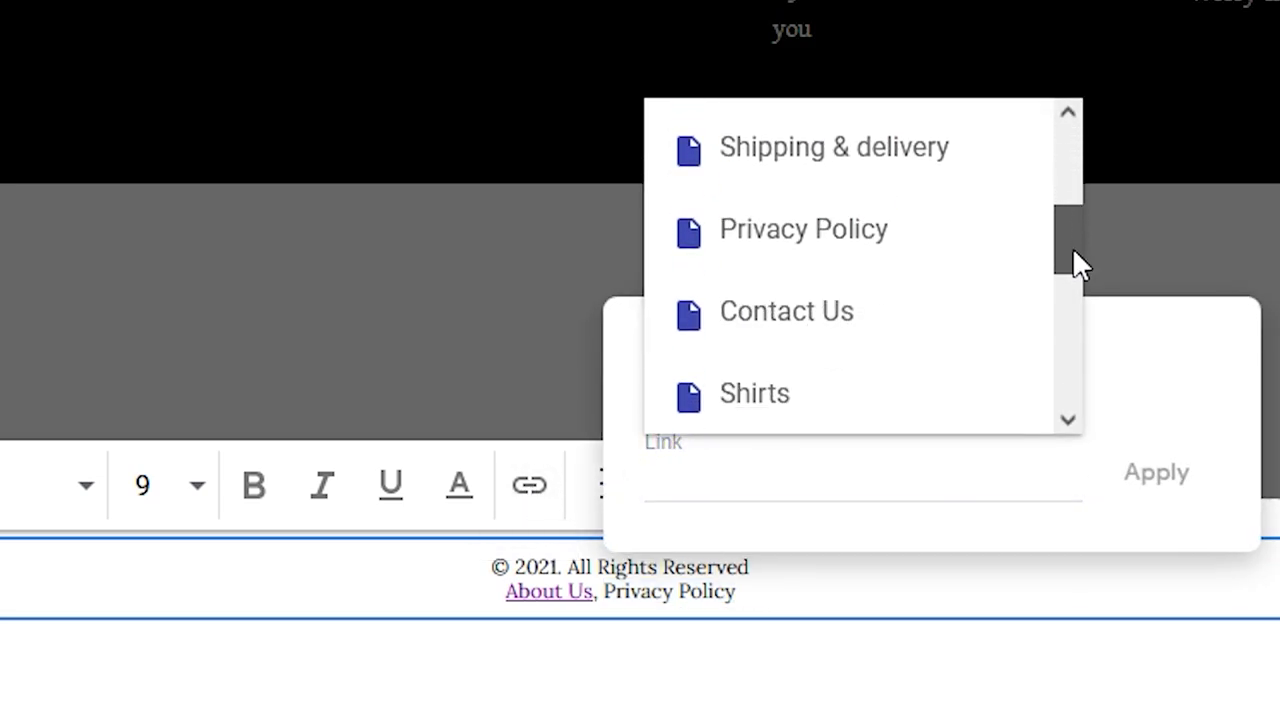
left_click(900, 266)
left_click(1145, 477)
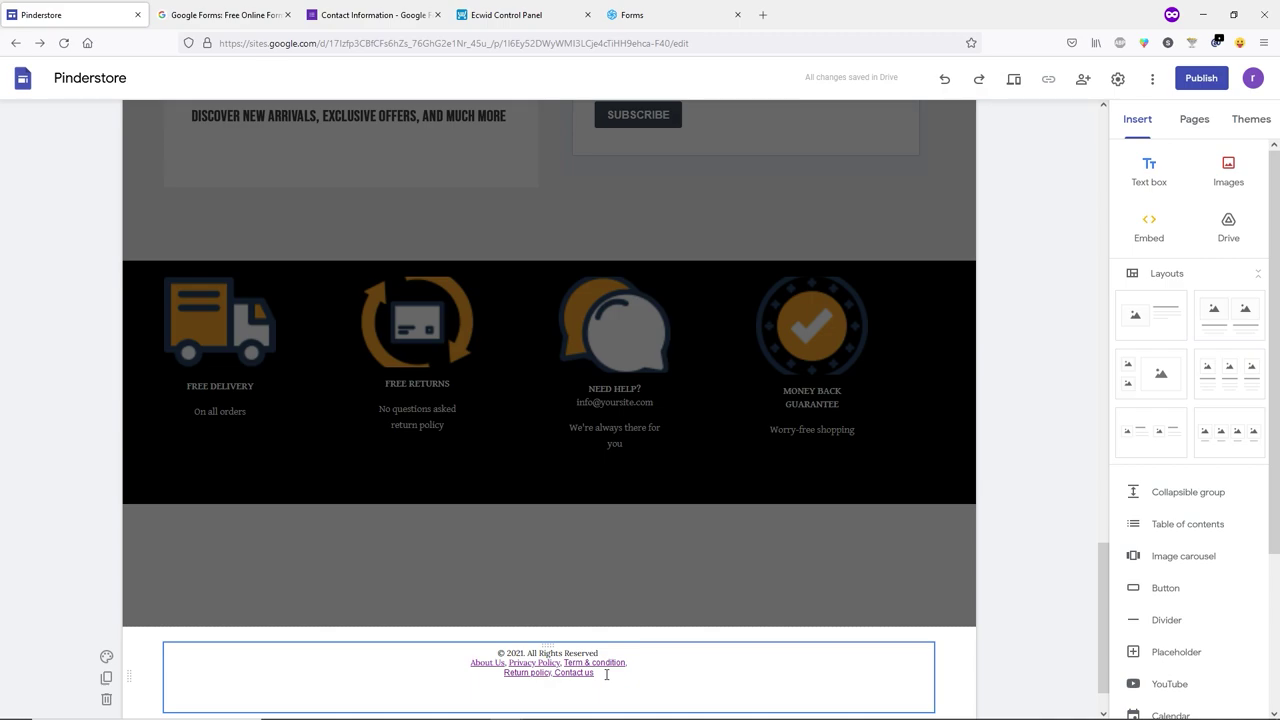
Step: Apply the purple Style 3 colours to the footer and return to the top of the page
left_click(106, 657)
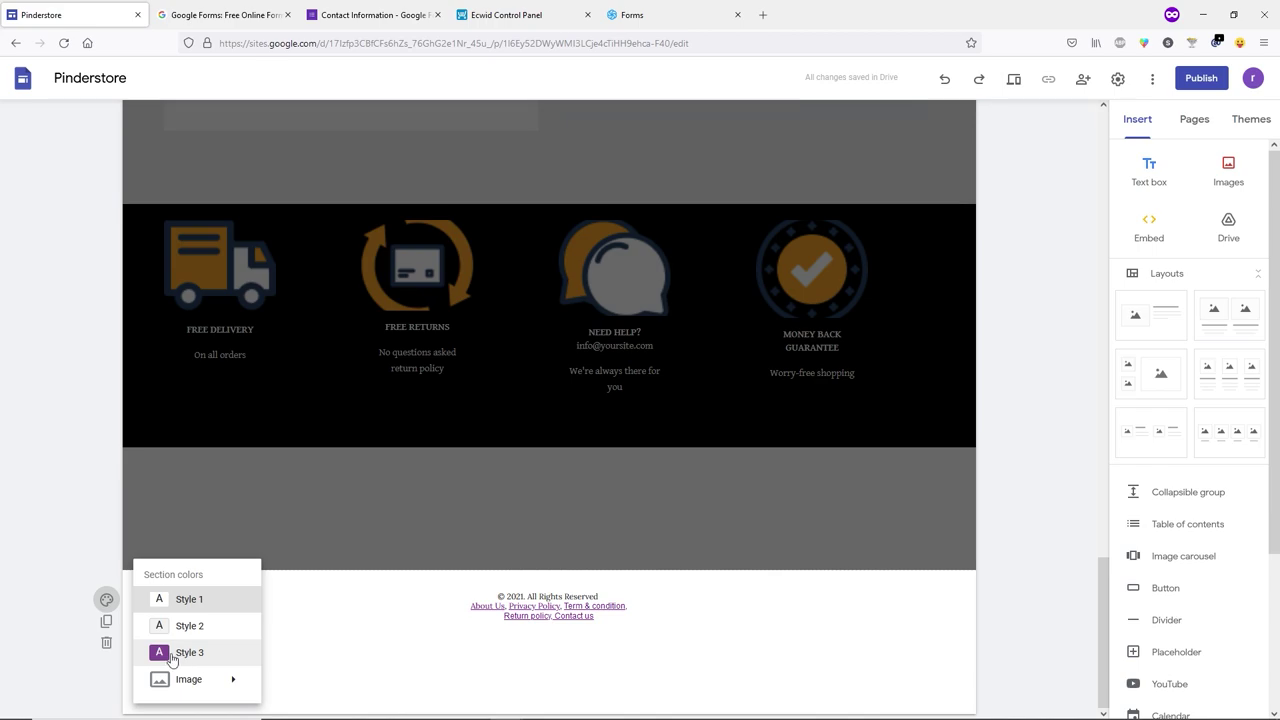
left_click(208, 662)
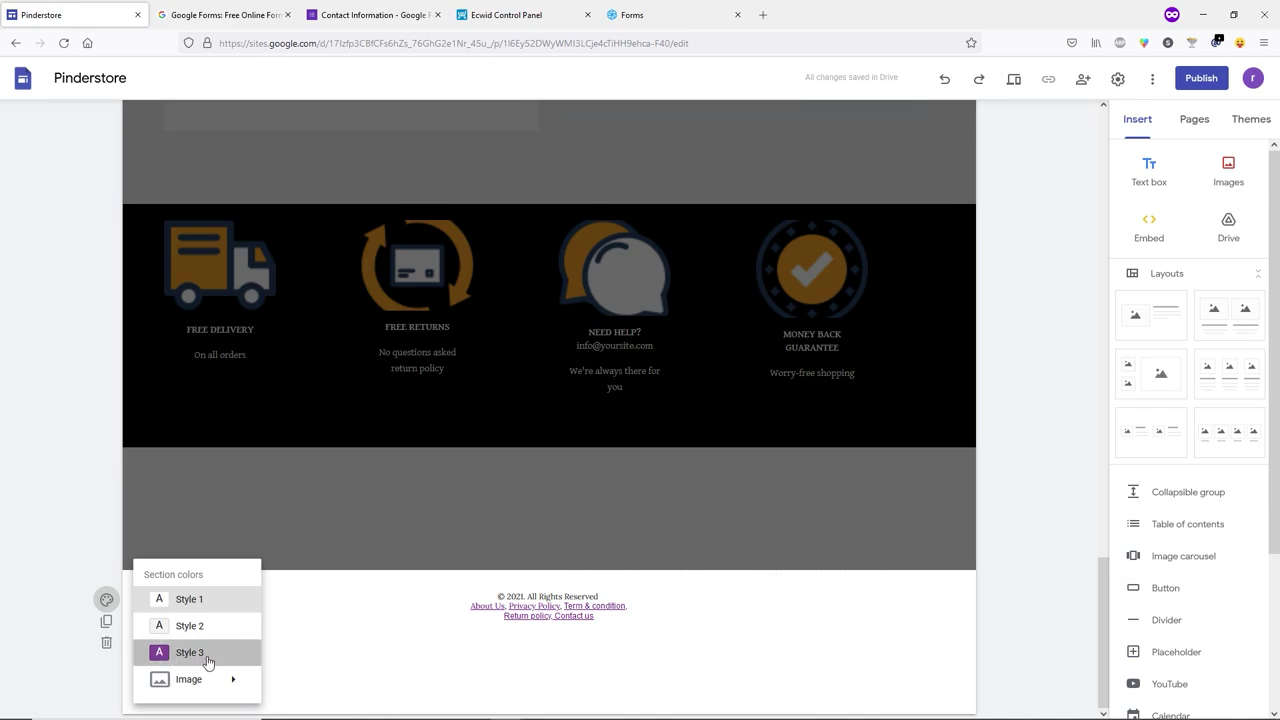
scroll(986, 563, "up", 10)
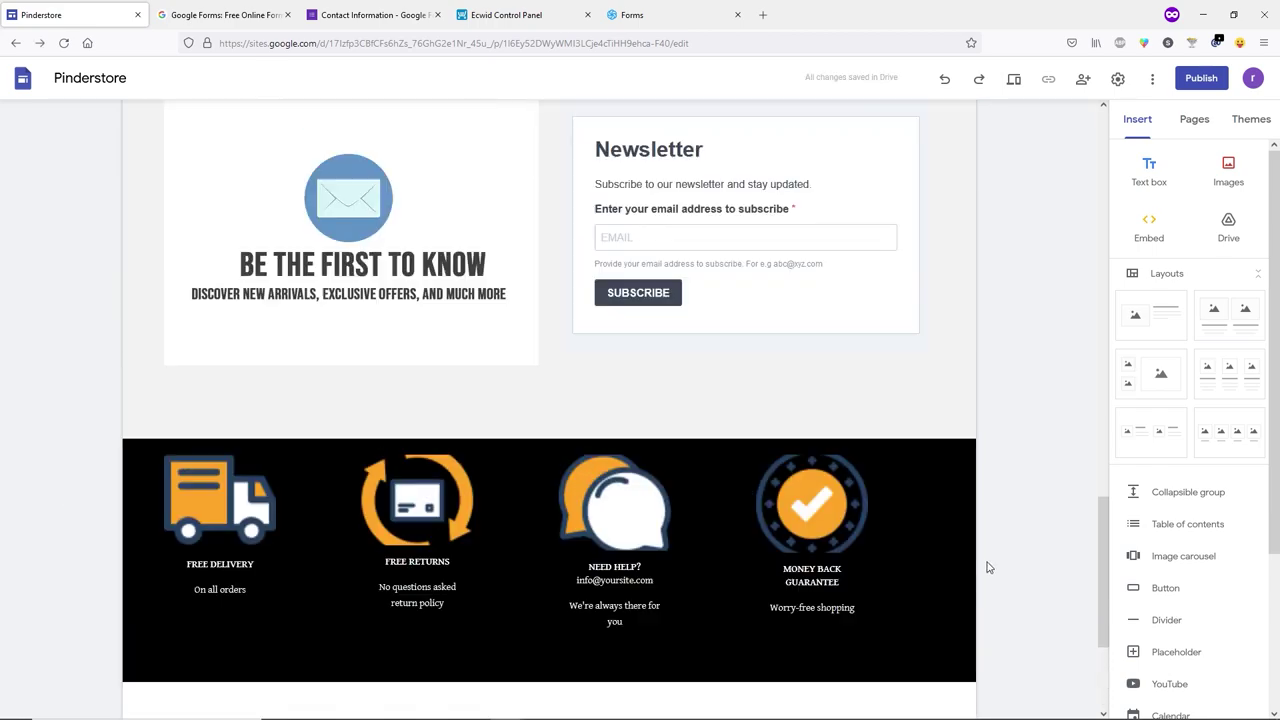
scroll(986, 563, "up", 10)
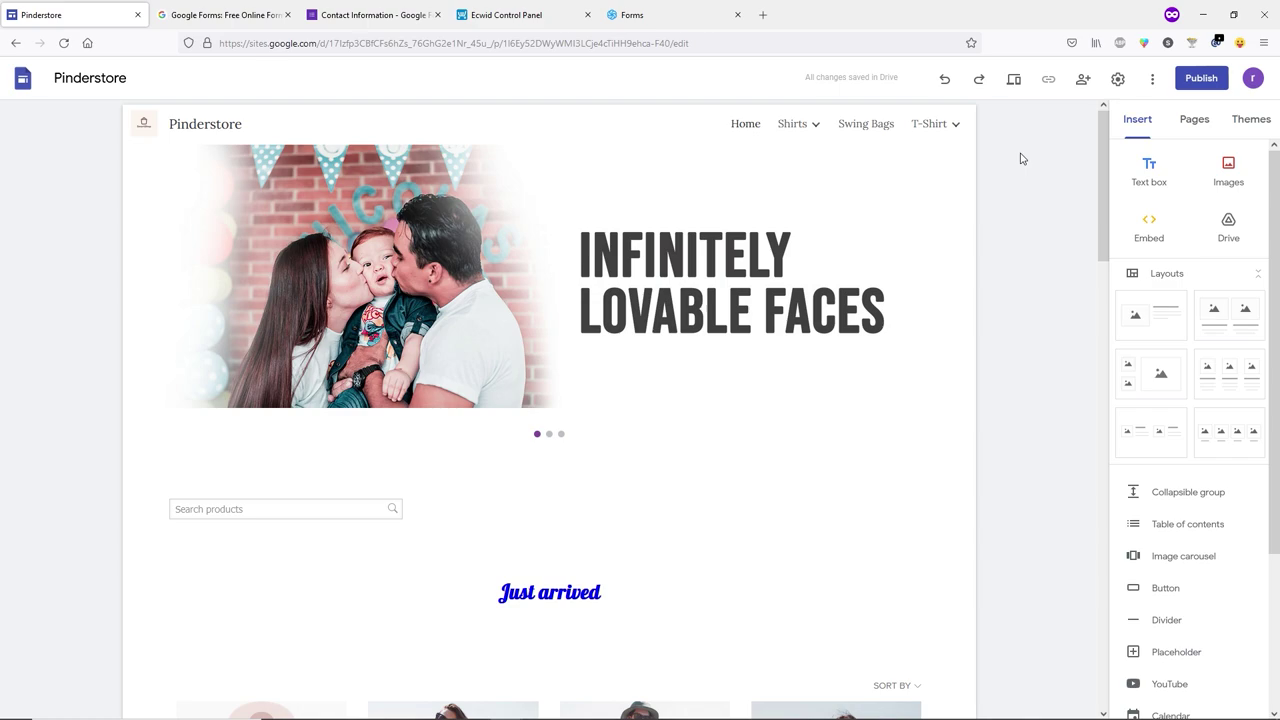
mouse_move(948, 139)
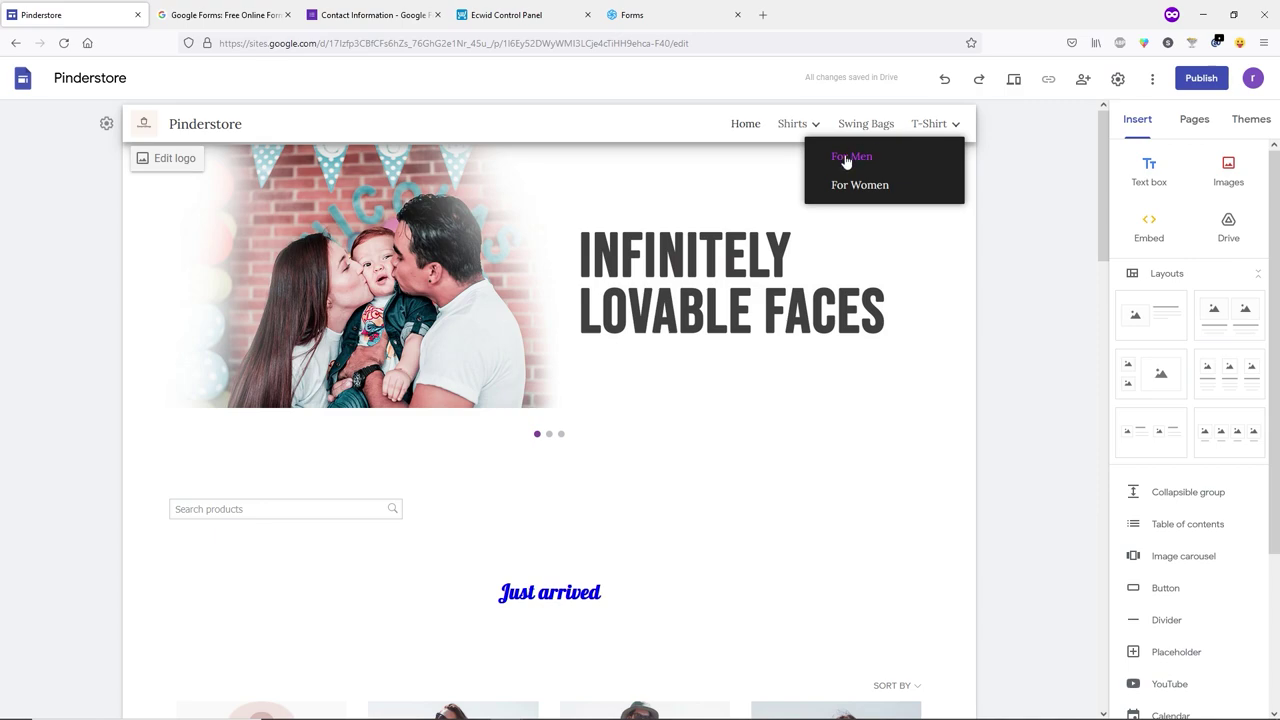
Step: Open the For Men subpage under T-Shirt from the site's page list
left_click(1203, 122)
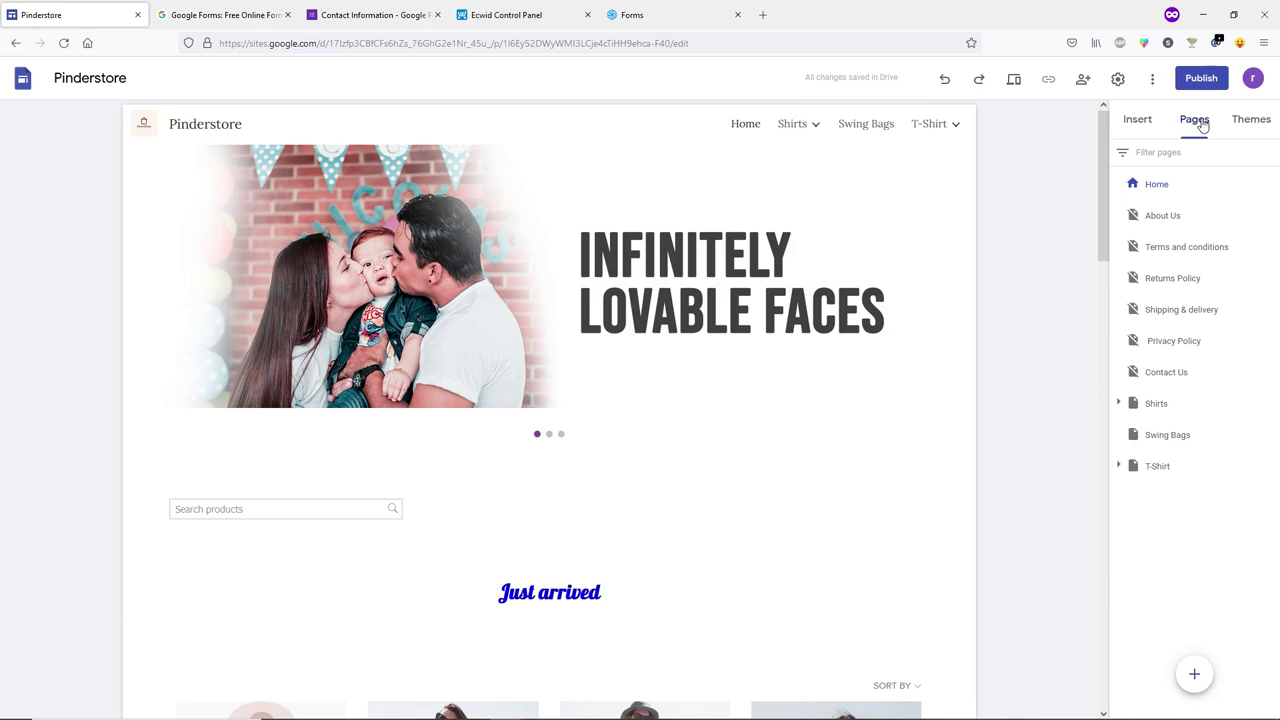
left_click(1120, 467)
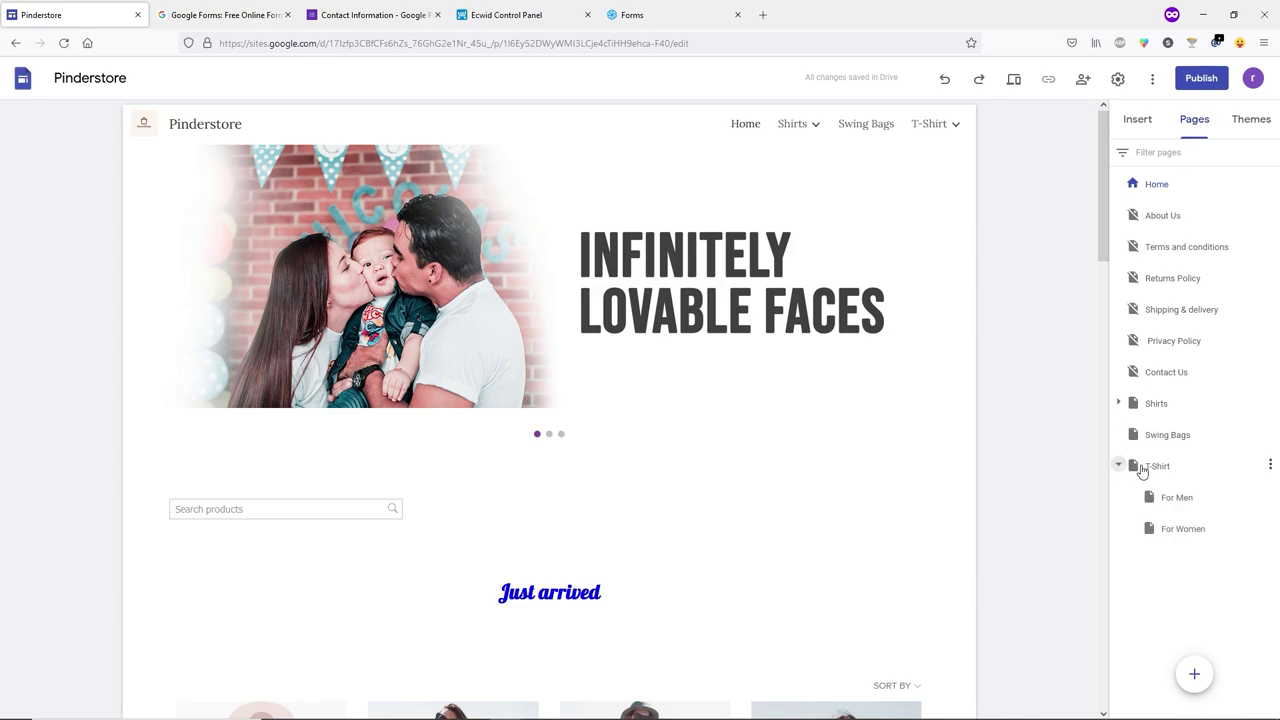
left_click(1151, 503)
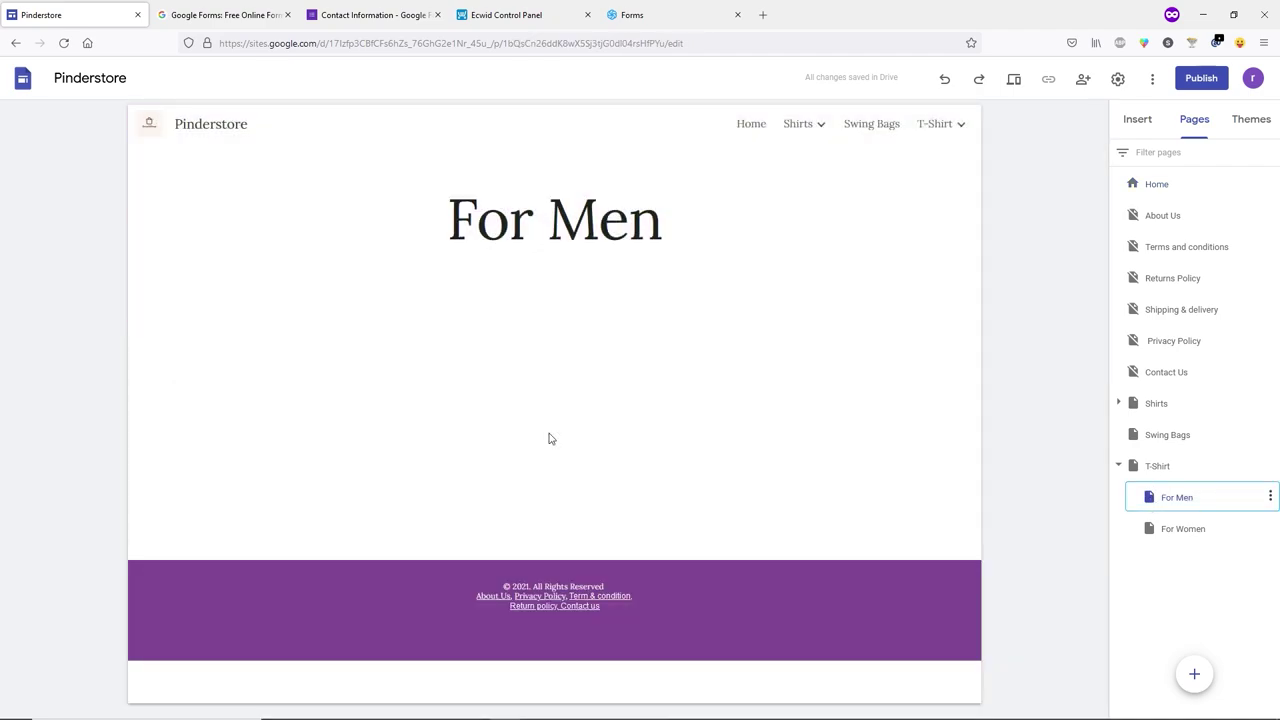
left_click(1140, 128)
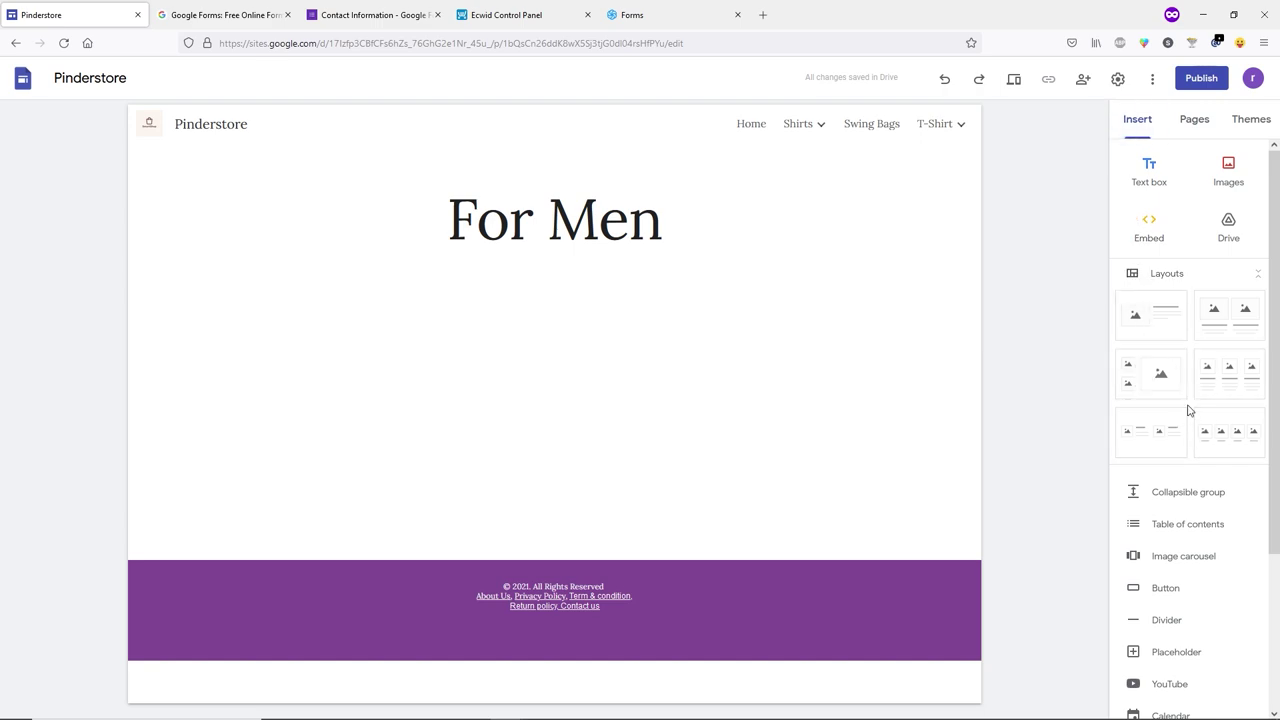
Step: Add an image-and-text layout to For Men and delete its empty title and text boxes
left_click(1142, 324)
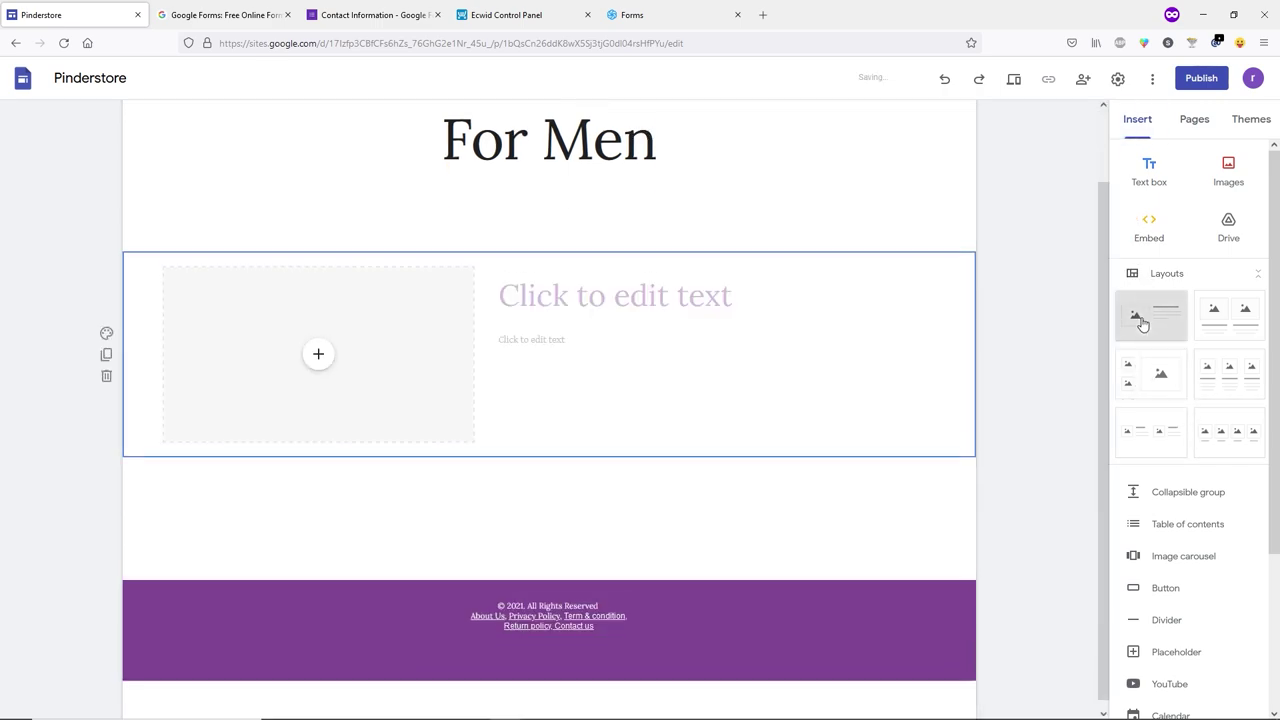
left_click(657, 290)
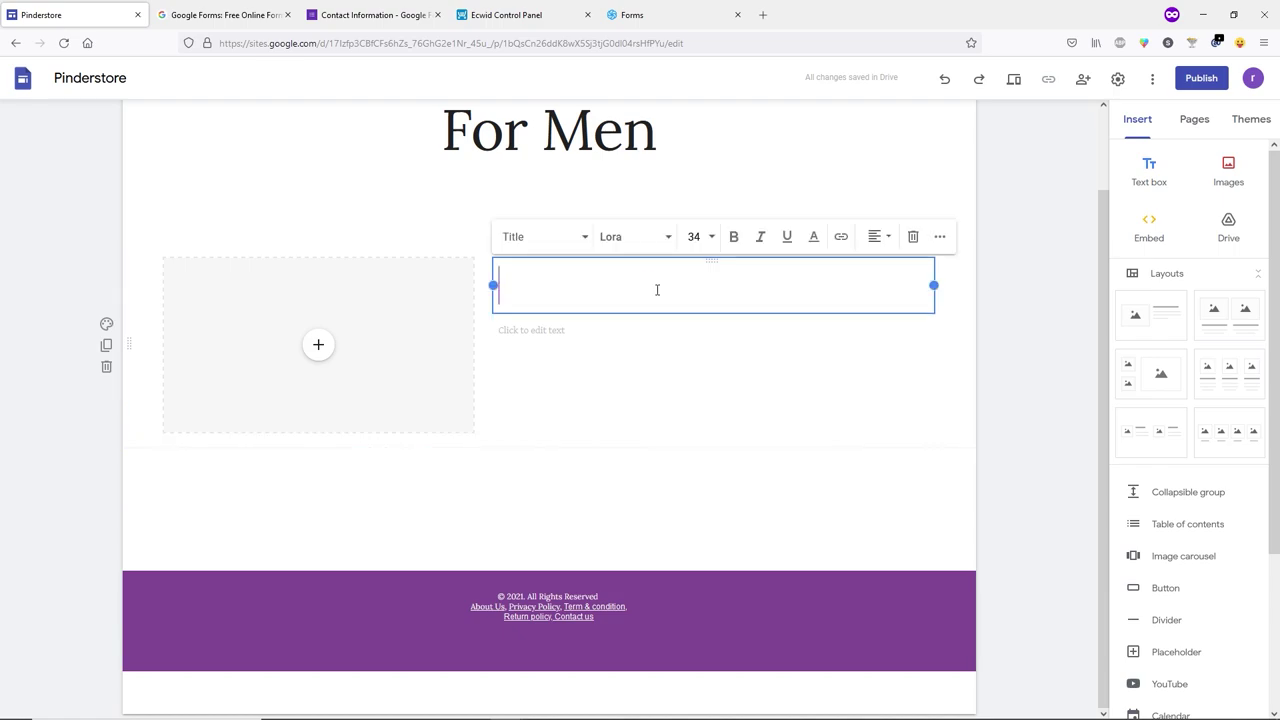
left_click(913, 238)
left_click(604, 274)
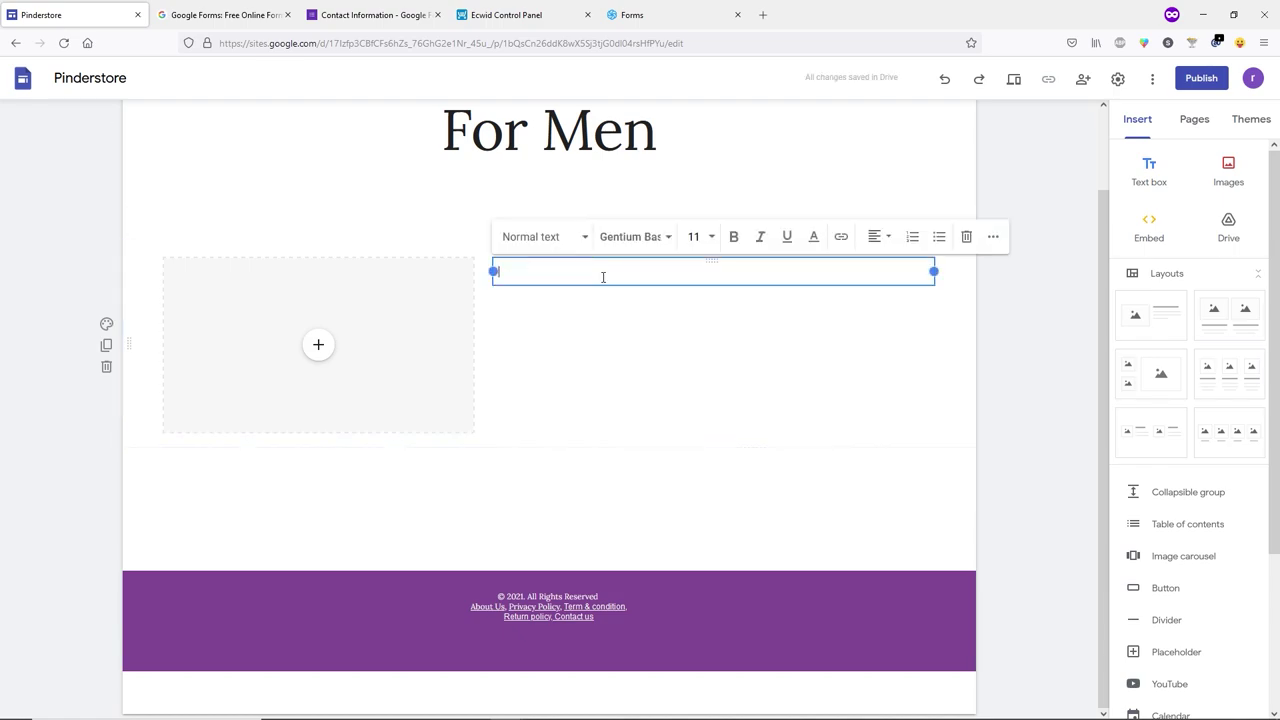
left_click(967, 238)
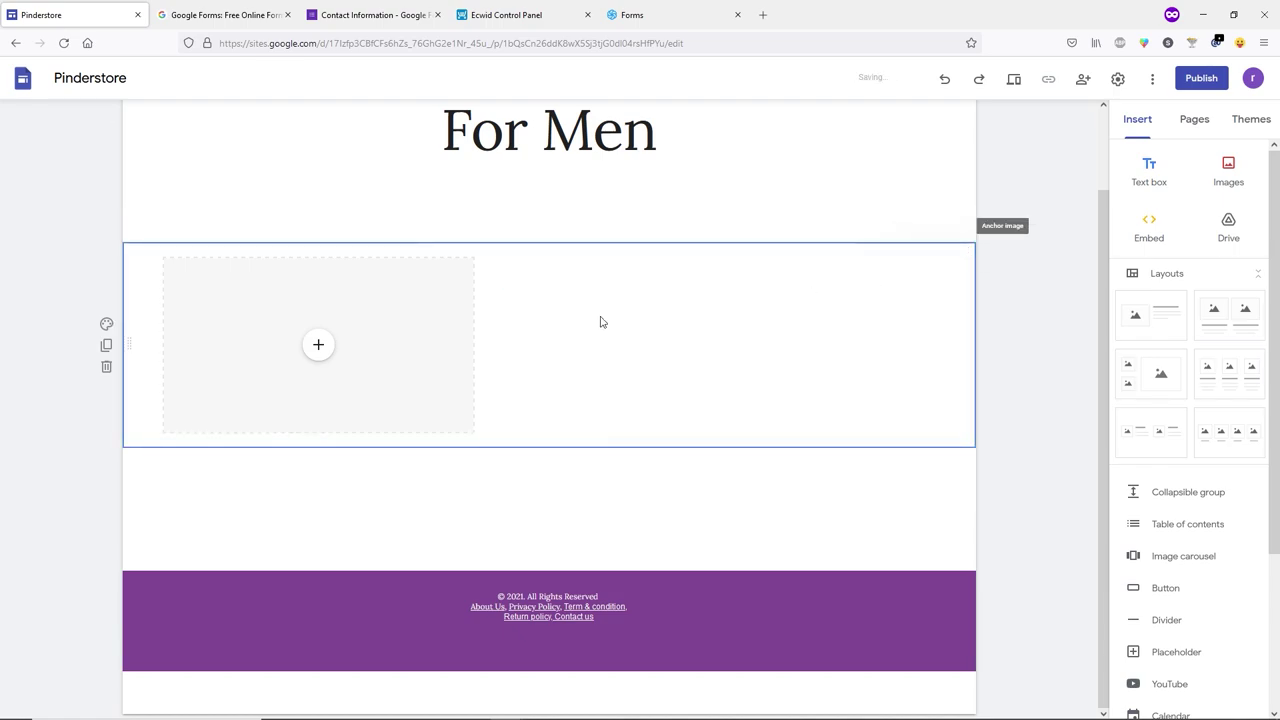
Step: Bring up the Embed dialog's HTML embed-code box in the empty space beside the image slot
double_click(637, 466)
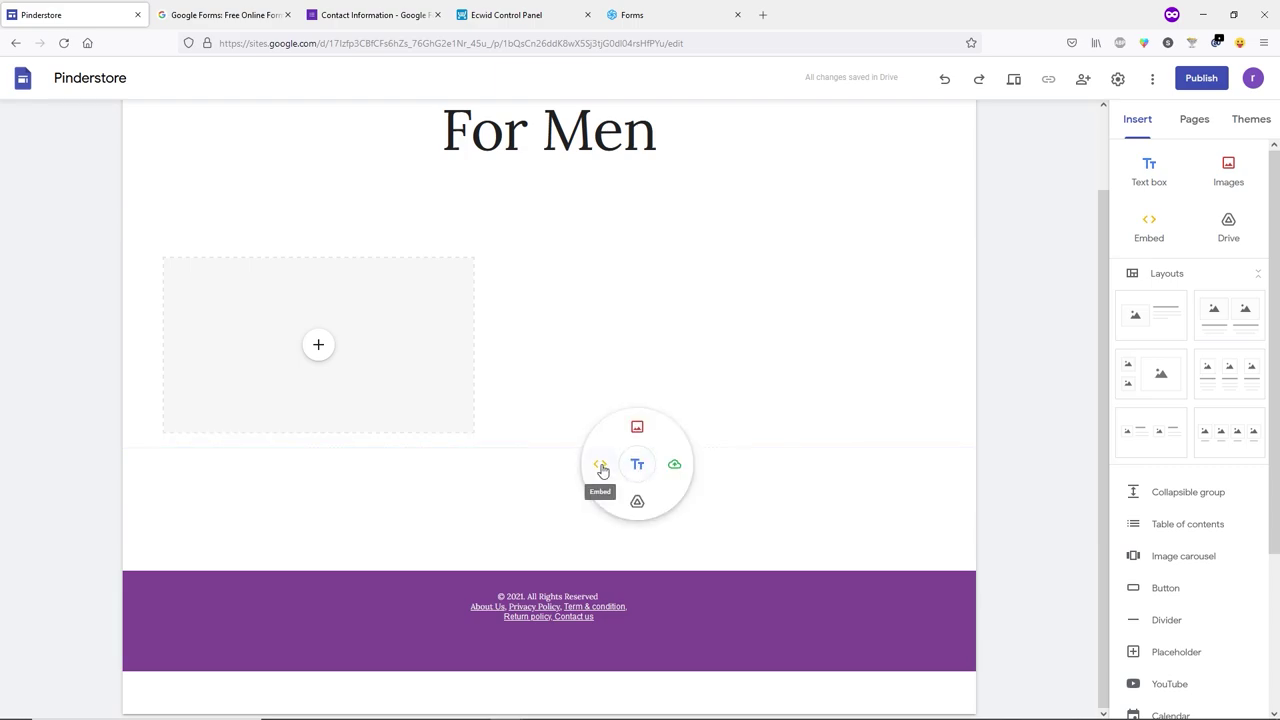
left_click(601, 469)
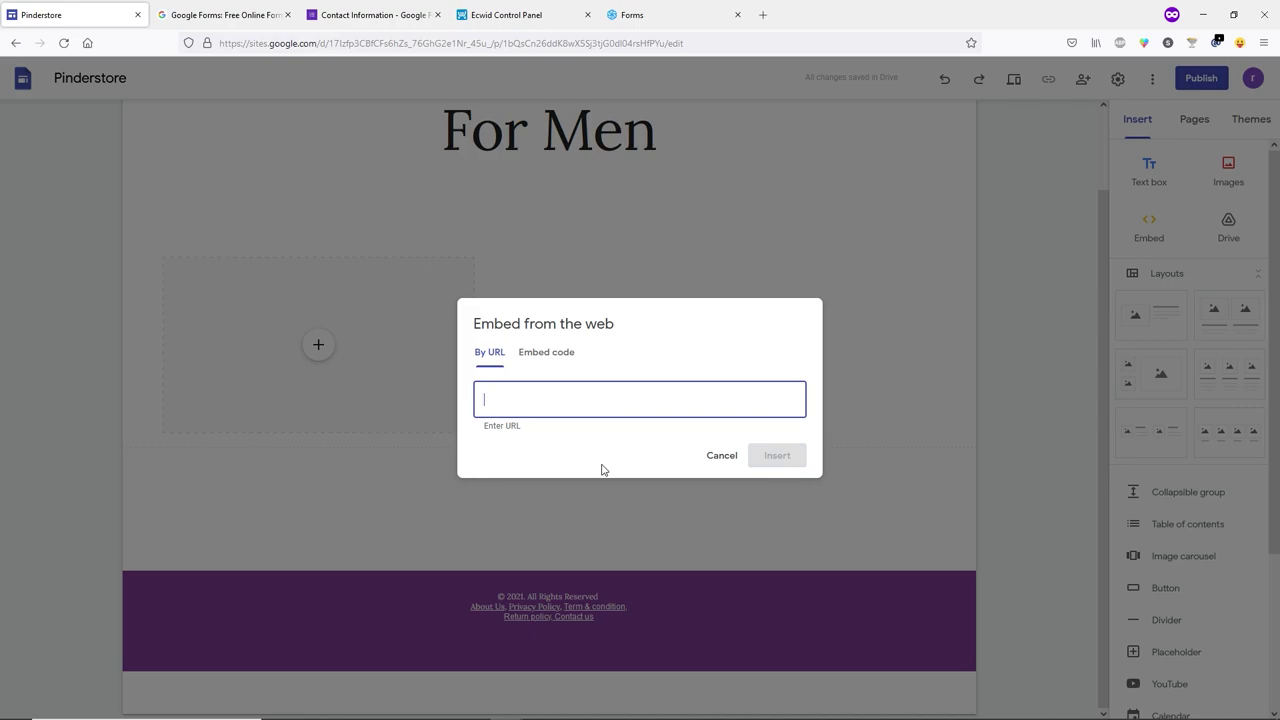
left_click(561, 358)
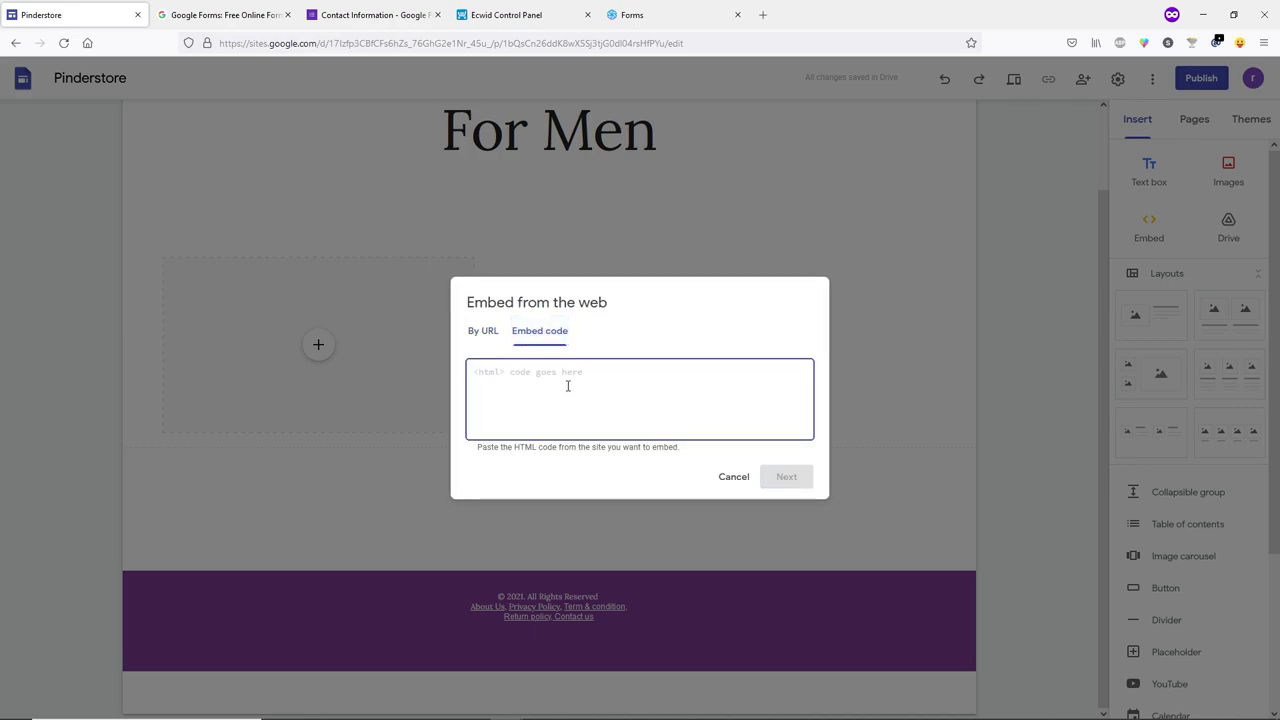
left_click(514, 17)
Step: Generate and copy the compact one-column Buy Now embed code for SAMPLE. Black Dress
mouse_move(71, 179)
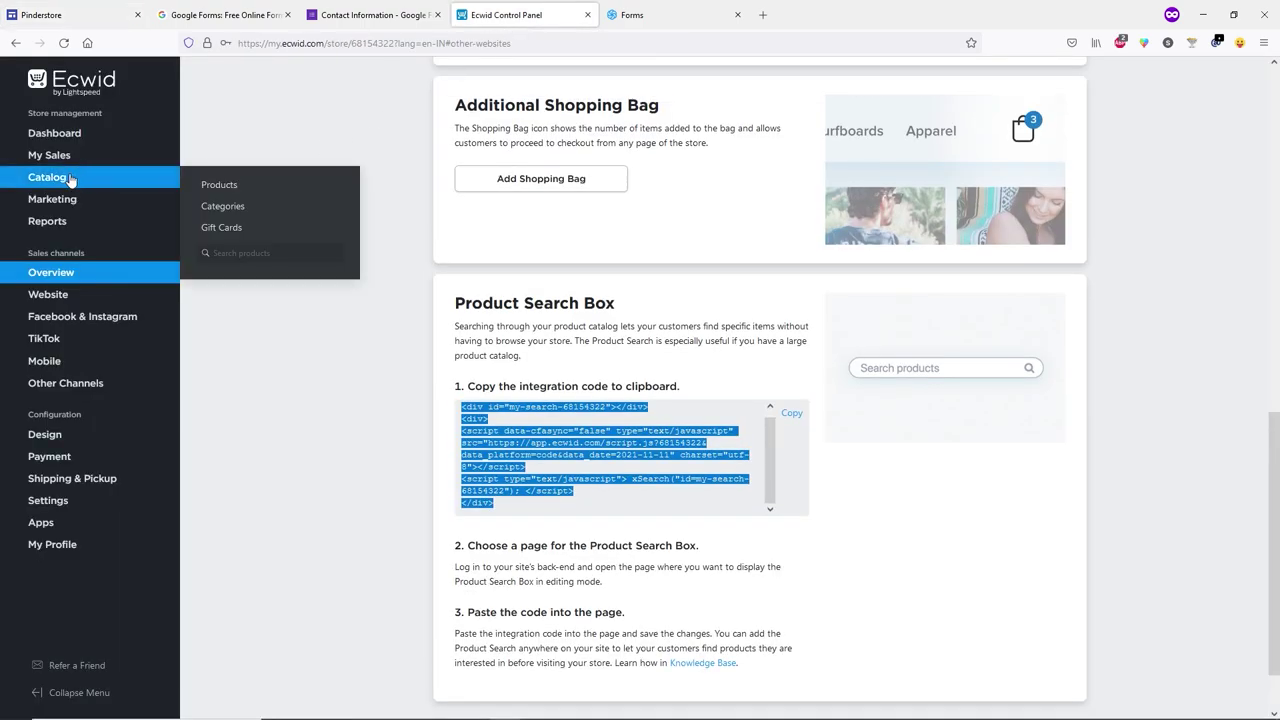
left_click(250, 186)
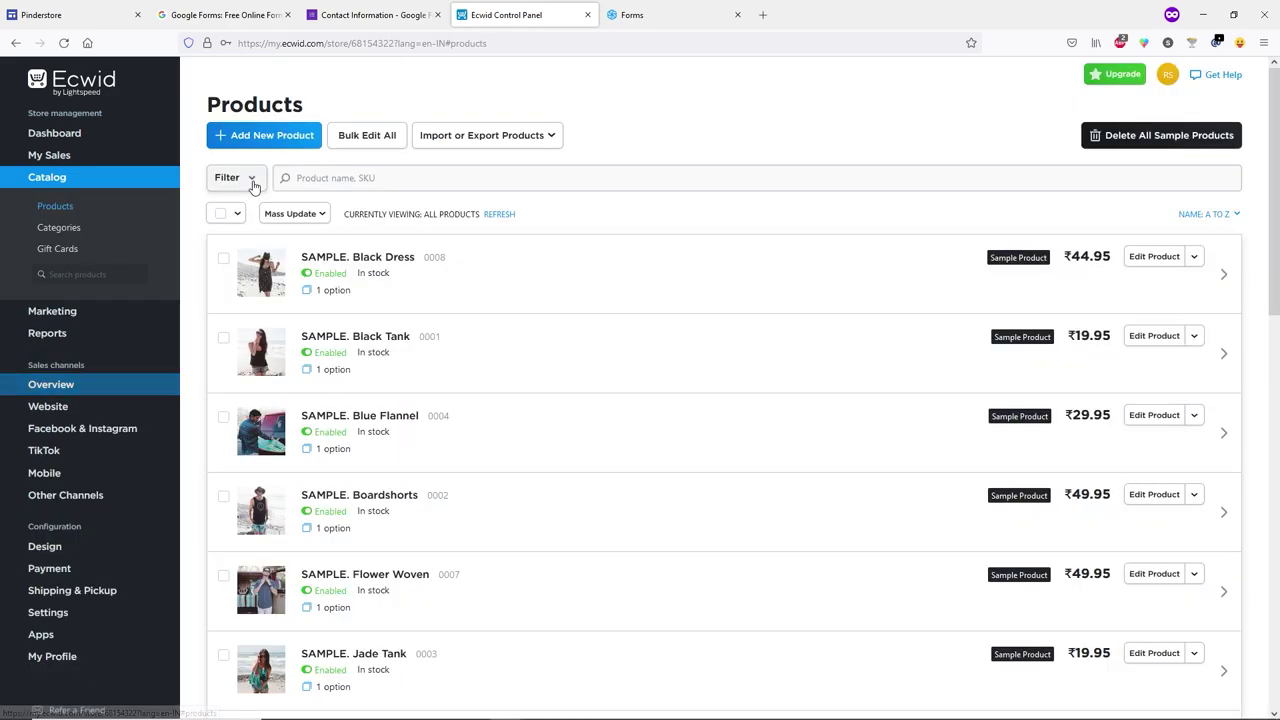
left_click(360, 262)
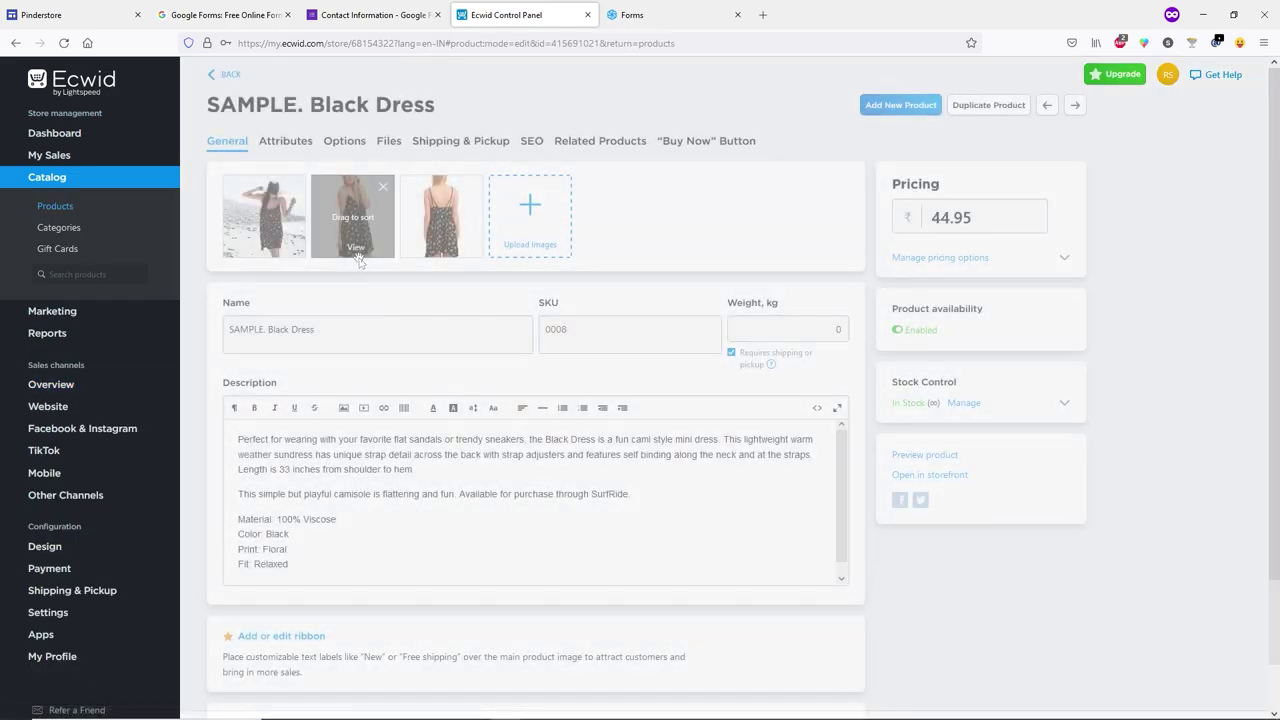
left_click(706, 143)
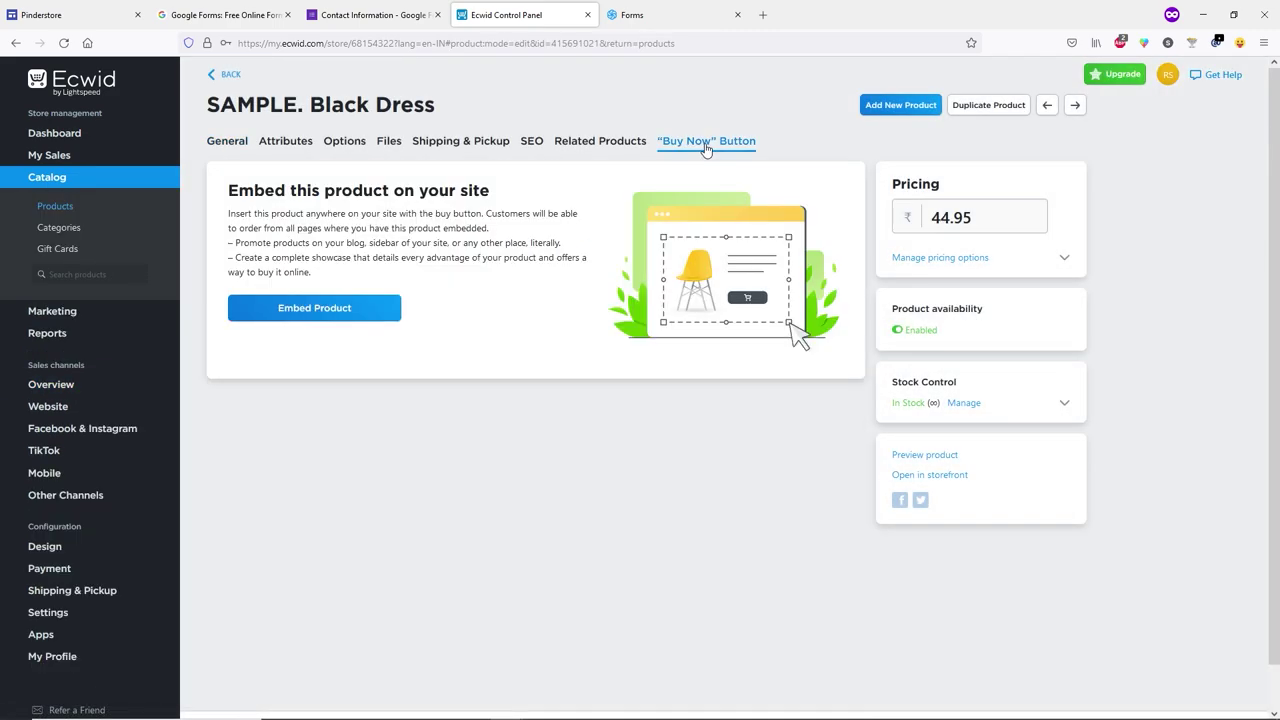
left_click(333, 312)
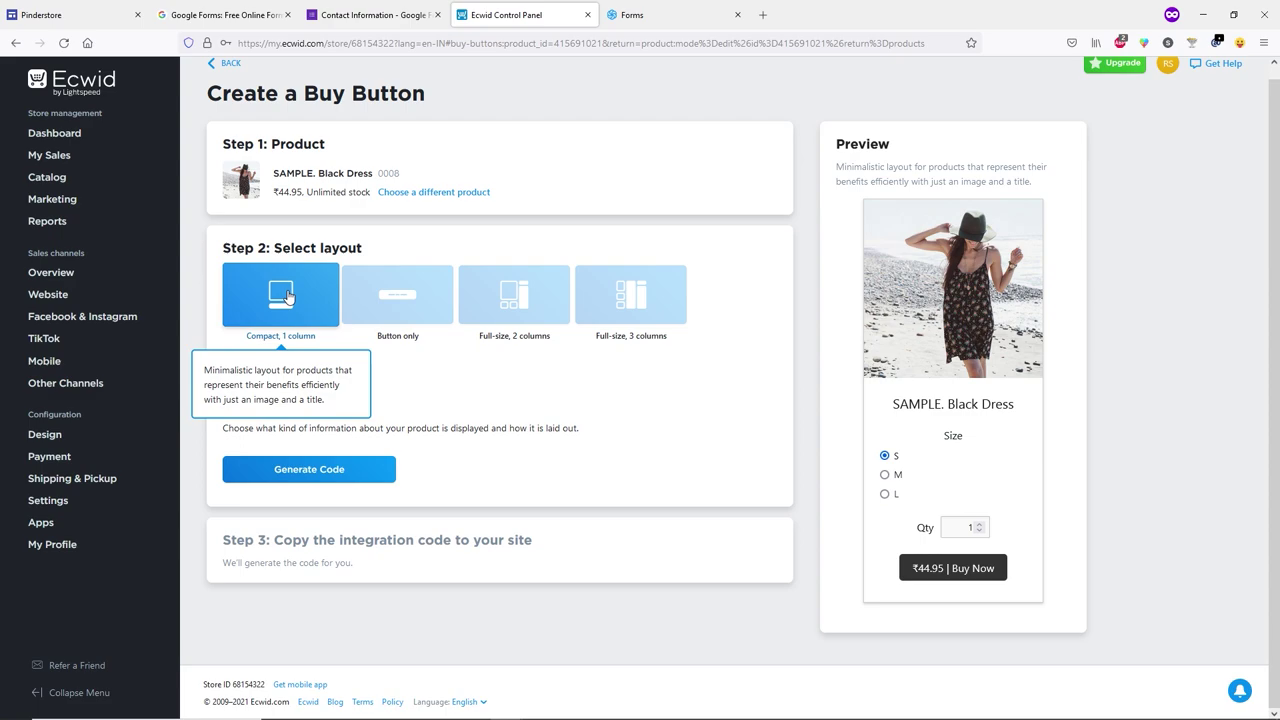
left_click(297, 470)
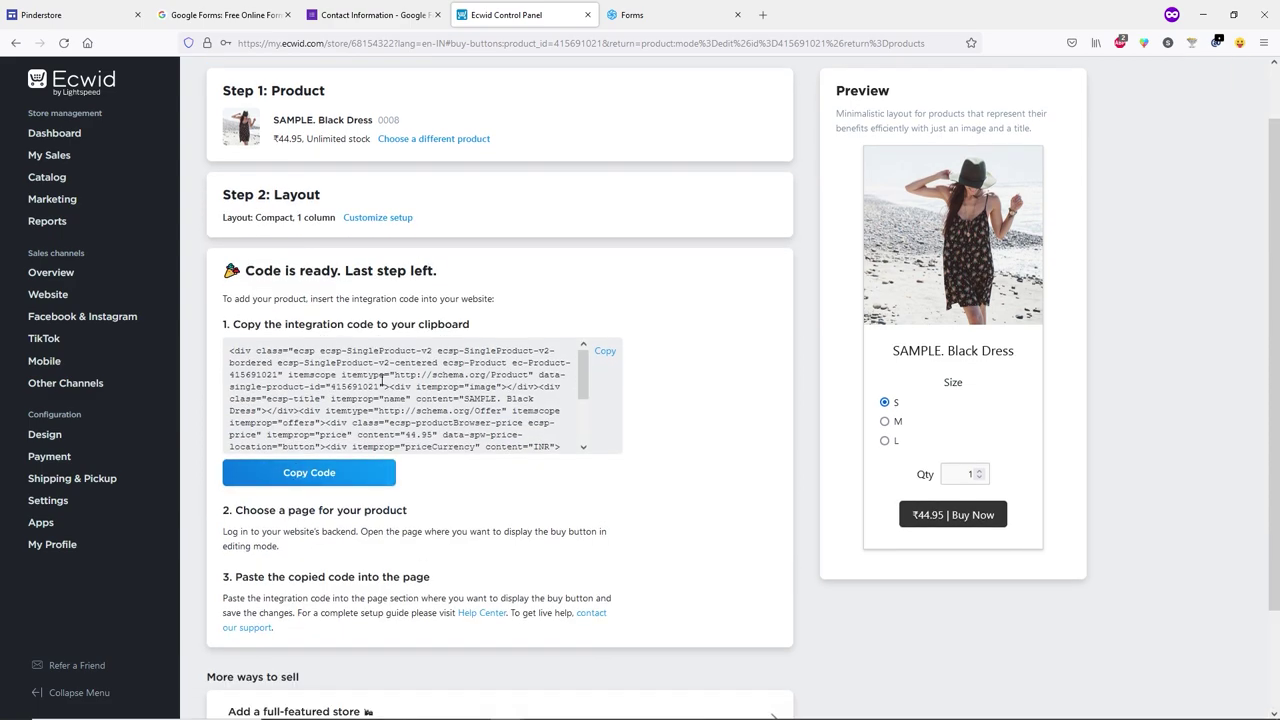
left_click(329, 477)
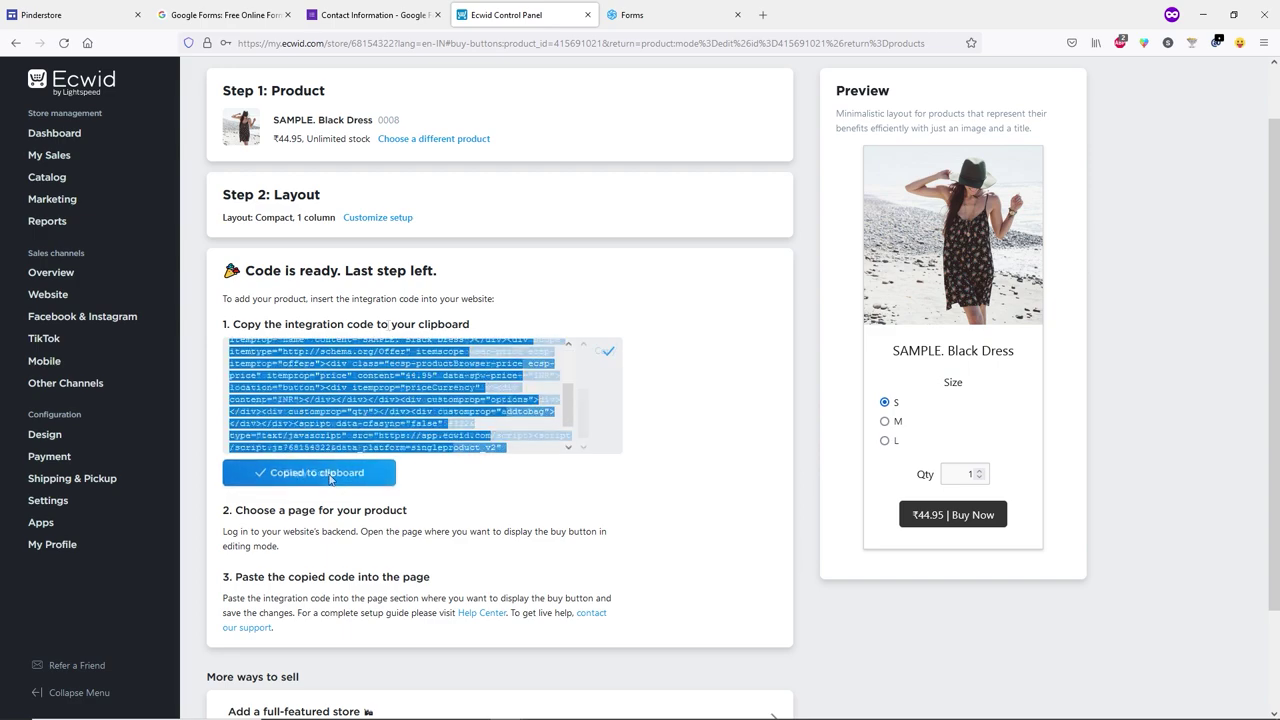
left_click(50, 15)
Step: Insert the pasted Black Dress buy-button code and move it beside the image placeholder
left_click(513, 386)
key("ctrl+v")
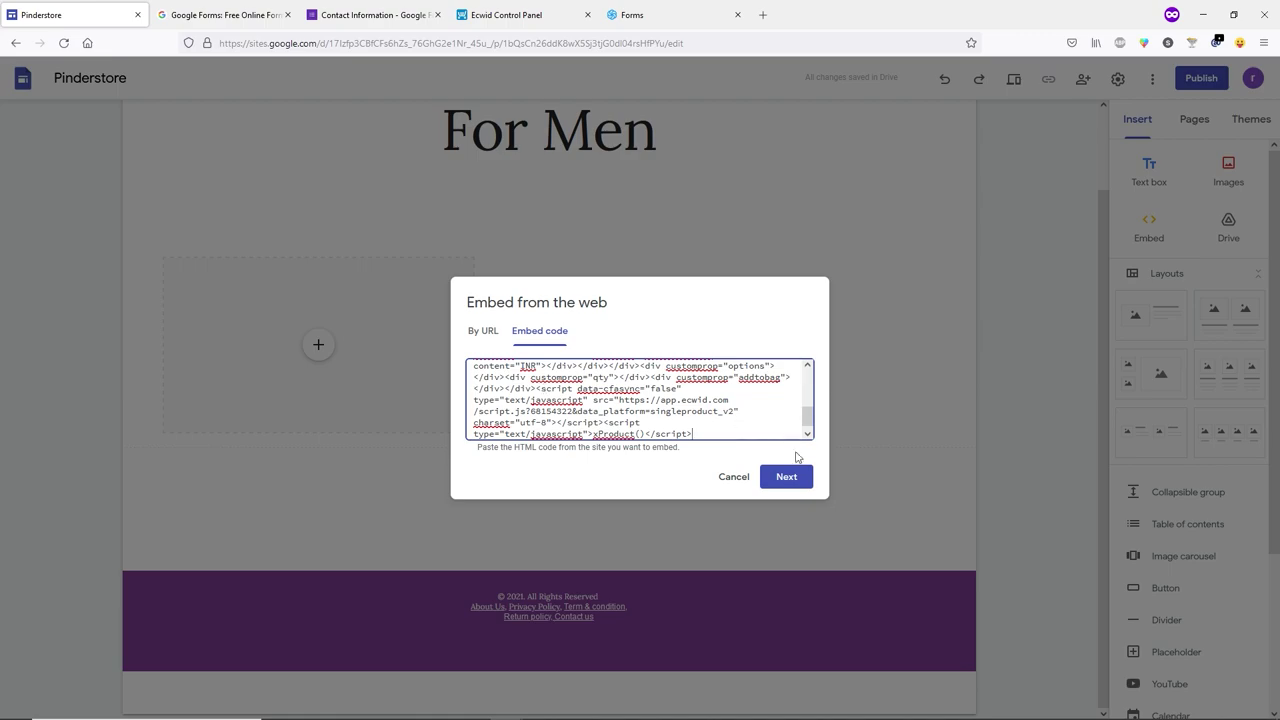
left_click(800, 478)
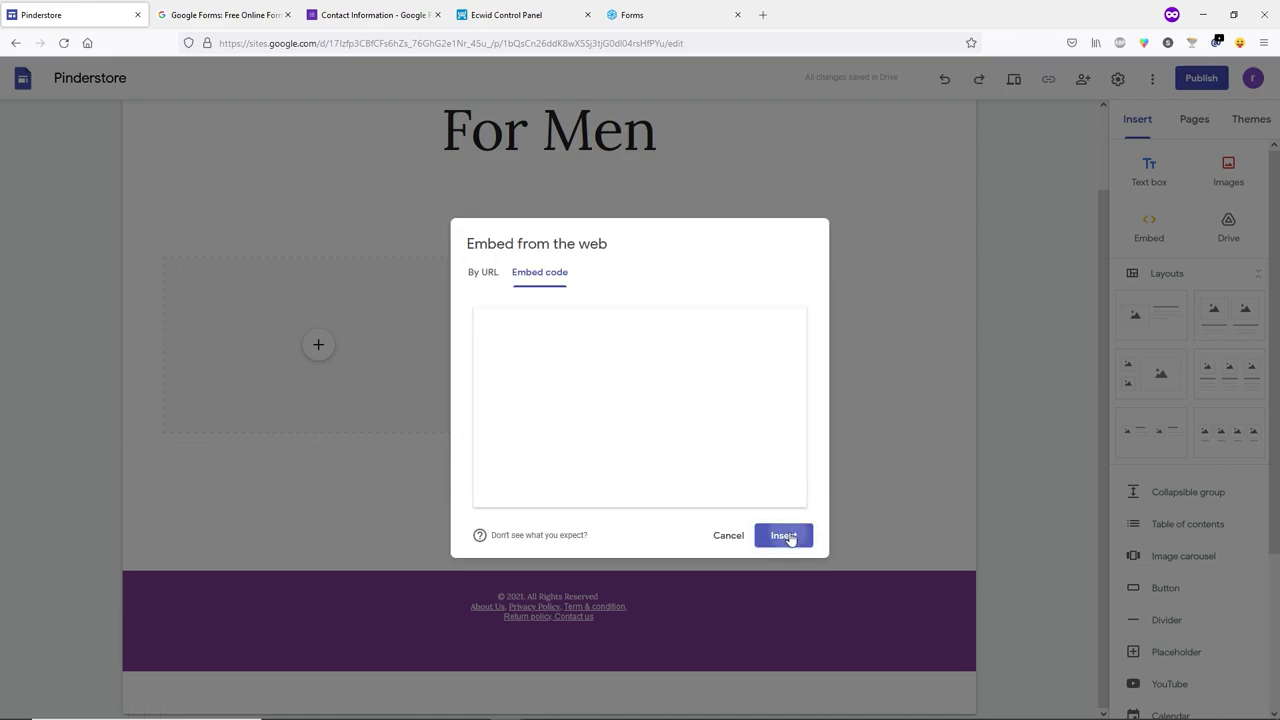
left_click(785, 536)
left_click_drag(341, 267, 606, 391)
Step: Make the product embed taller so the full ₹44.95 card with S/M/L sizes shows
scroll(680, 432, "down", 3)
left_click_drag(680, 432, 695, 528)
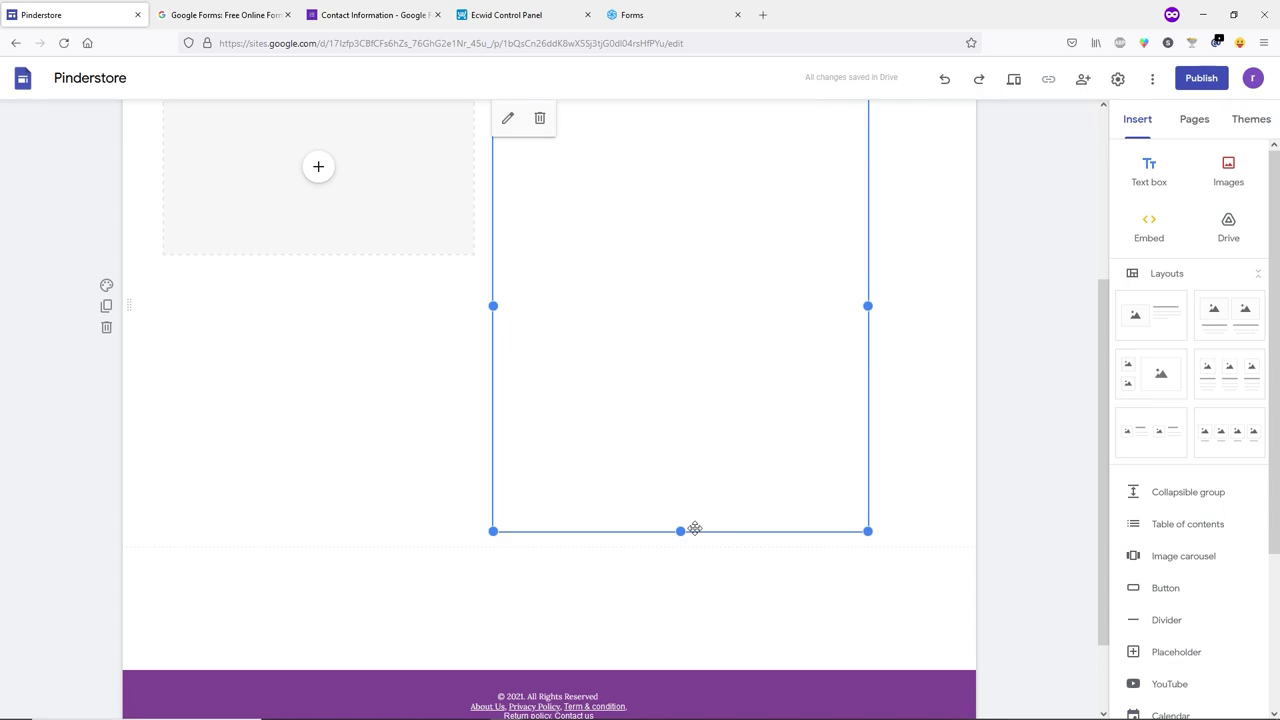
scroll(349, 320, "up", 3)
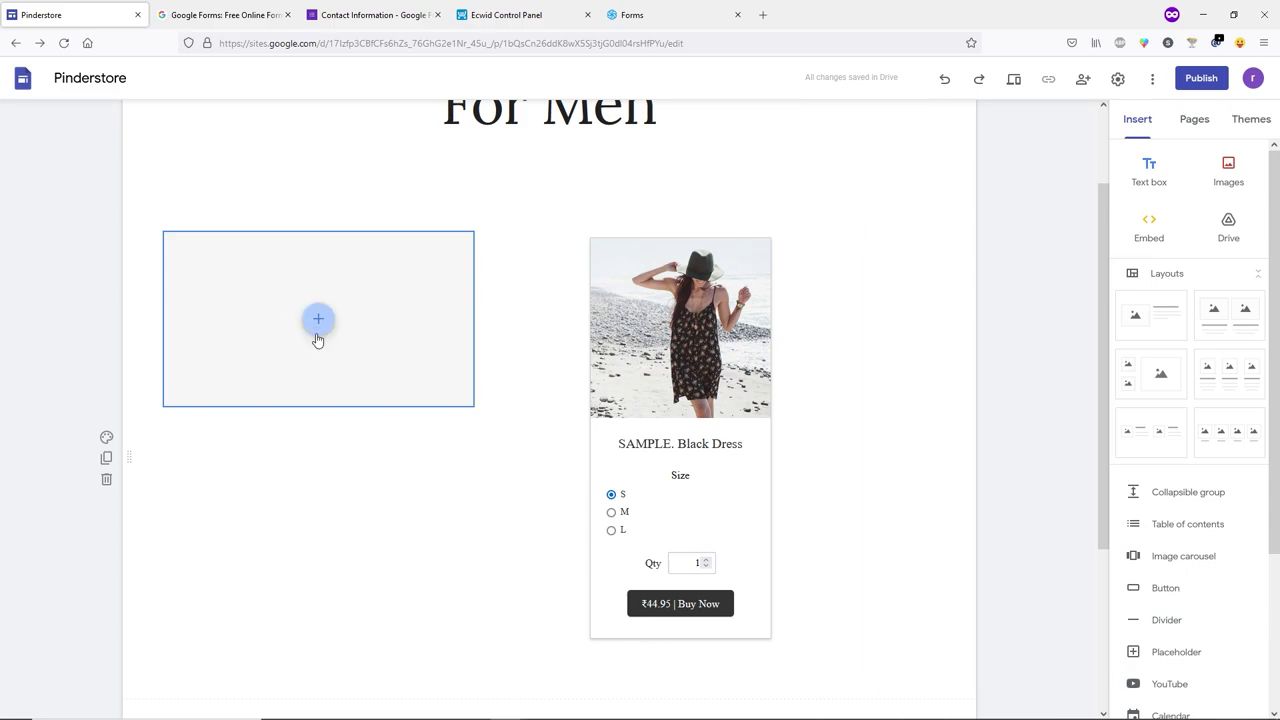
scroll(317, 334, "down", 2)
scroll(463, 389, "up", 2)
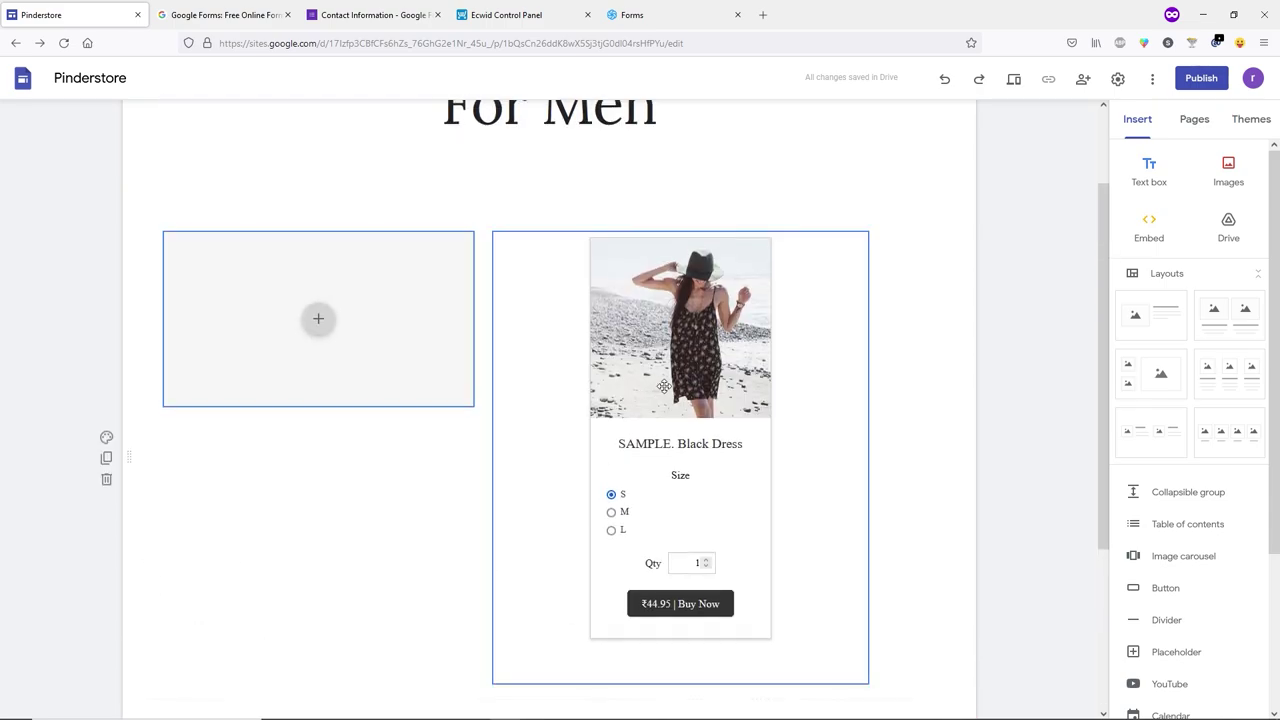
scroll(514, 300, "up", 2)
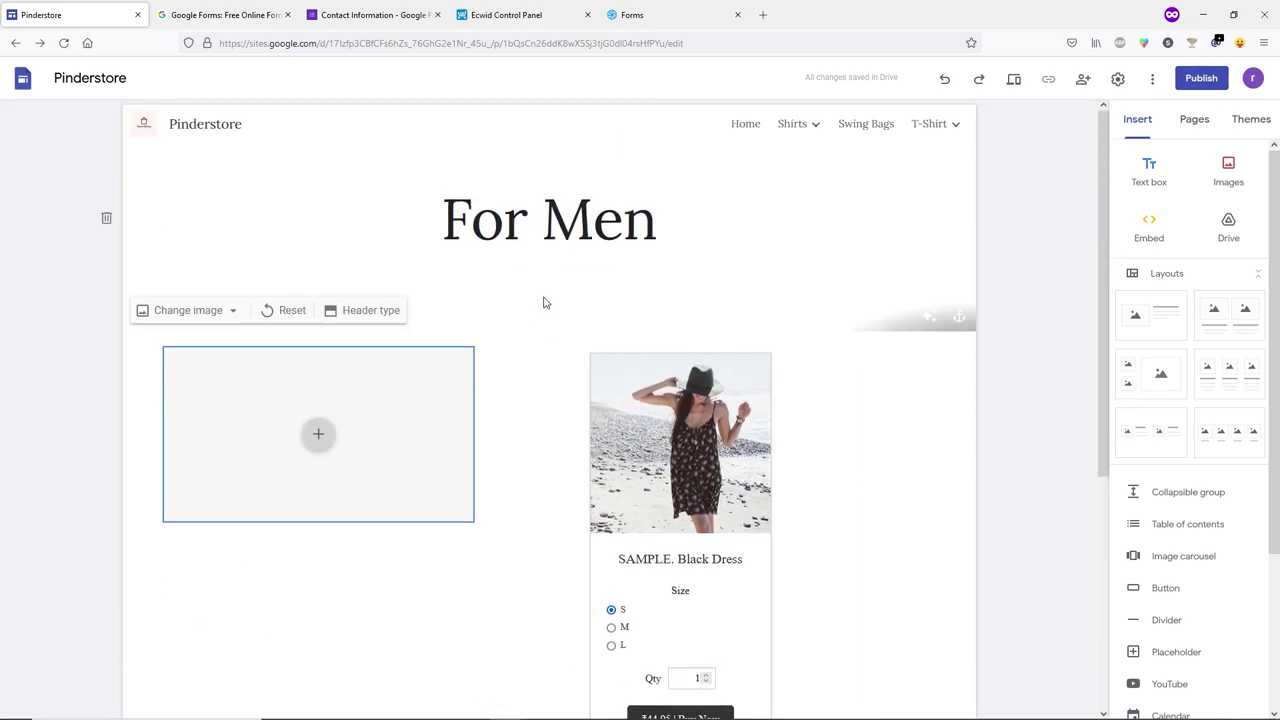
left_click(541, 12)
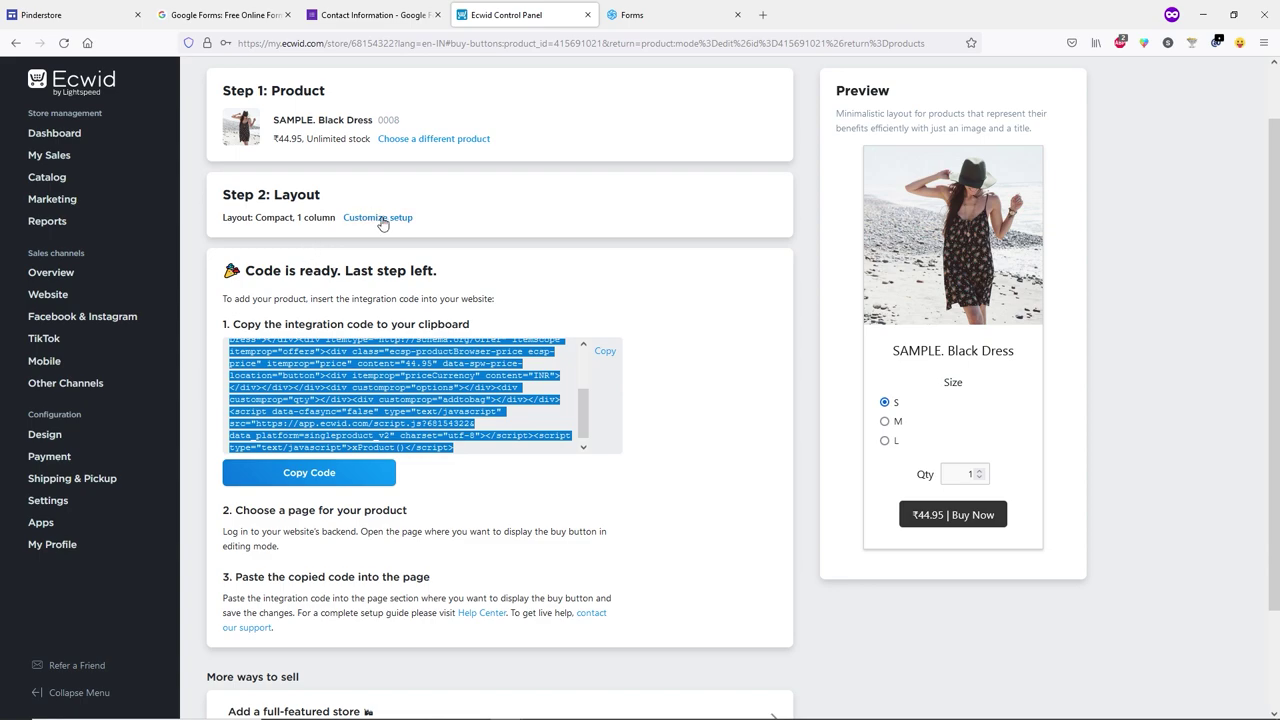
Step: Switch the Black Dress buy-button preview to the Full-size, 3 columns layout
left_click(380, 218)
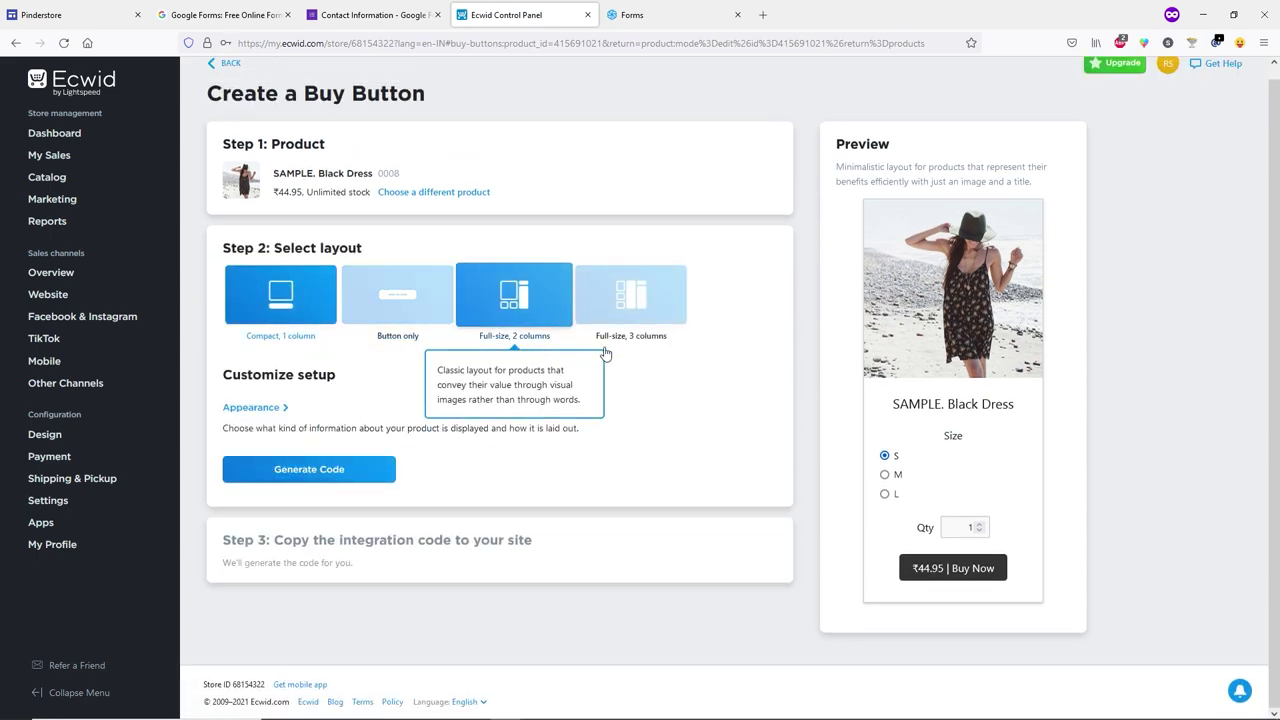
left_click(617, 300)
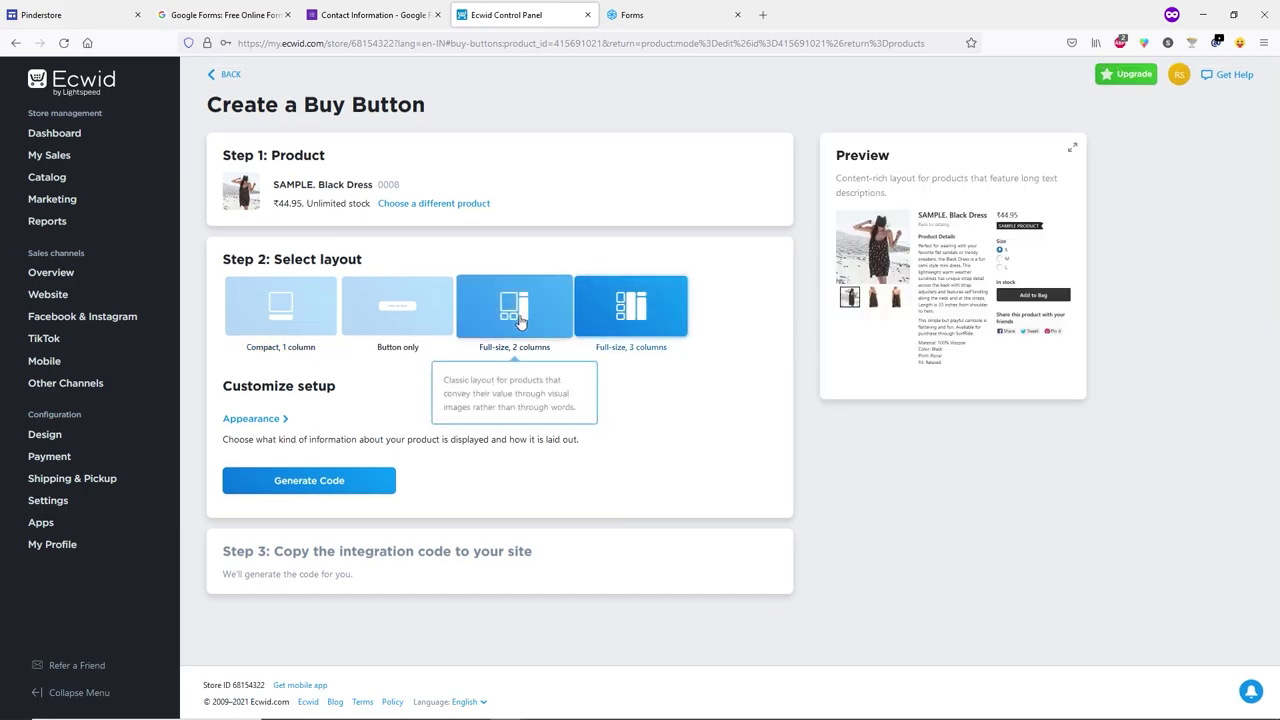
left_click(397, 305)
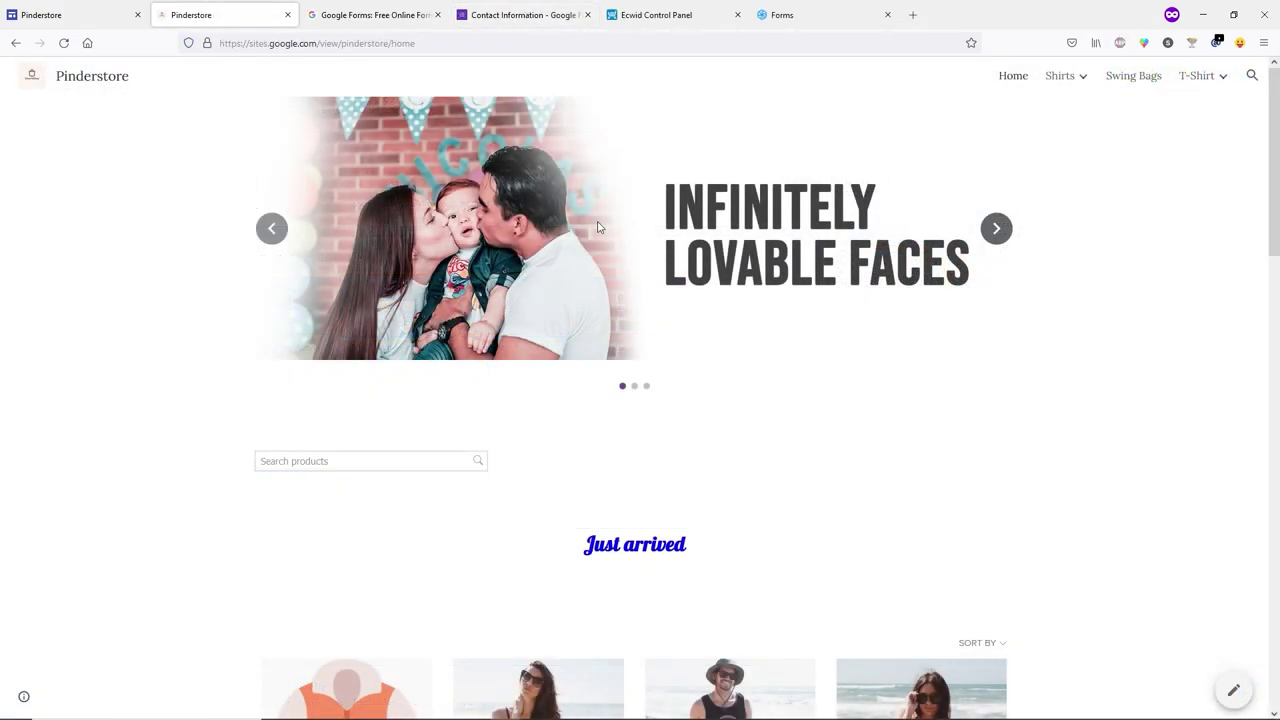
Step: Scroll down the live Pinderstore home page and jump back to the top
scroll(654, 380, "down", 5)
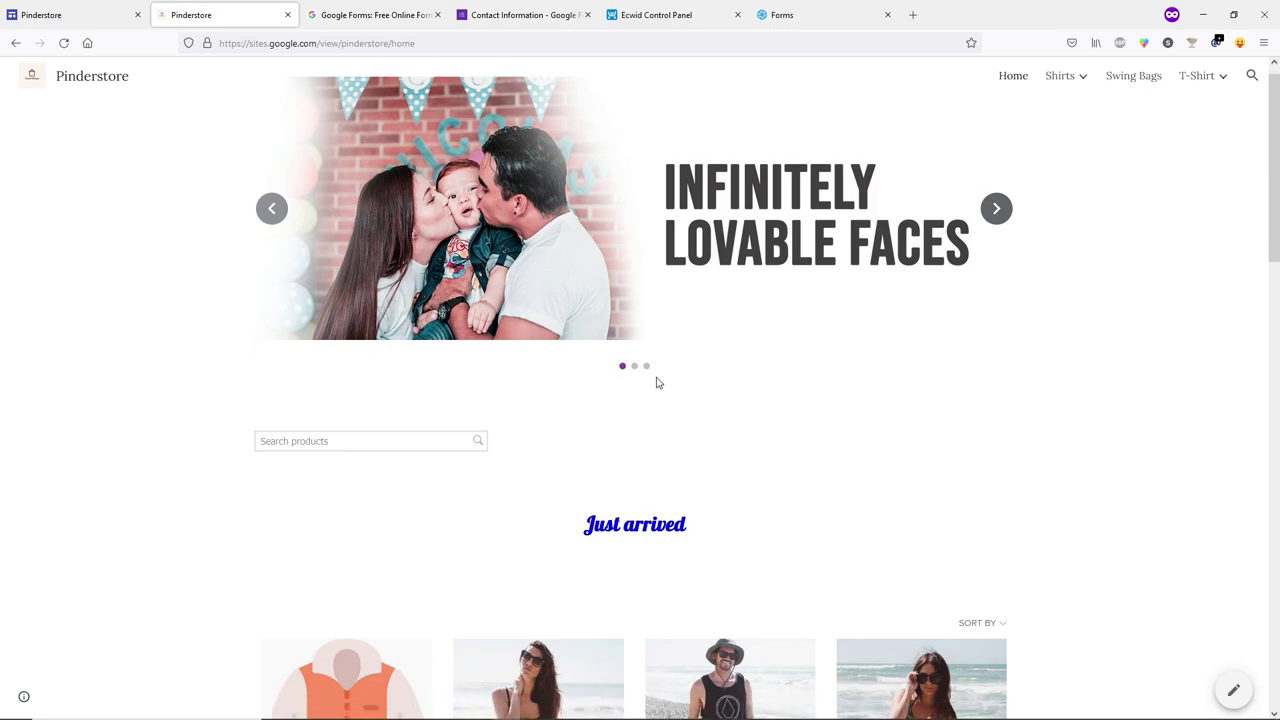
scroll(657, 384, "down", 10)
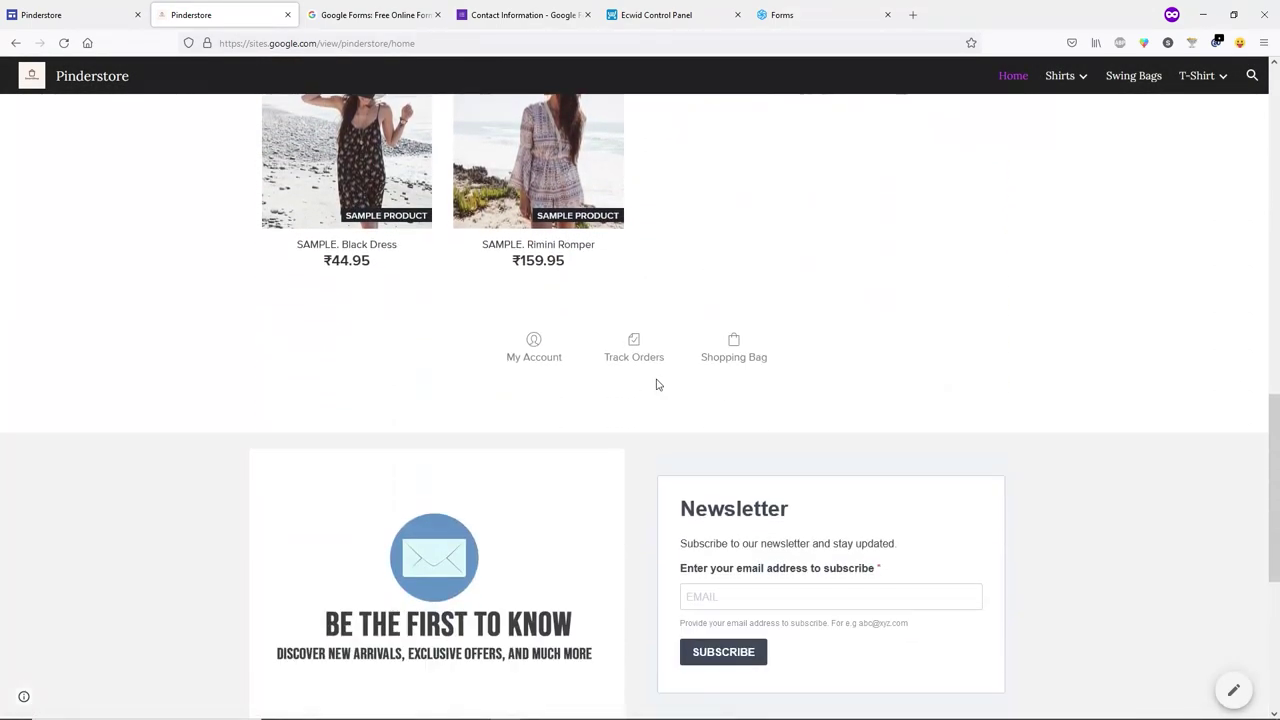
key("Home")
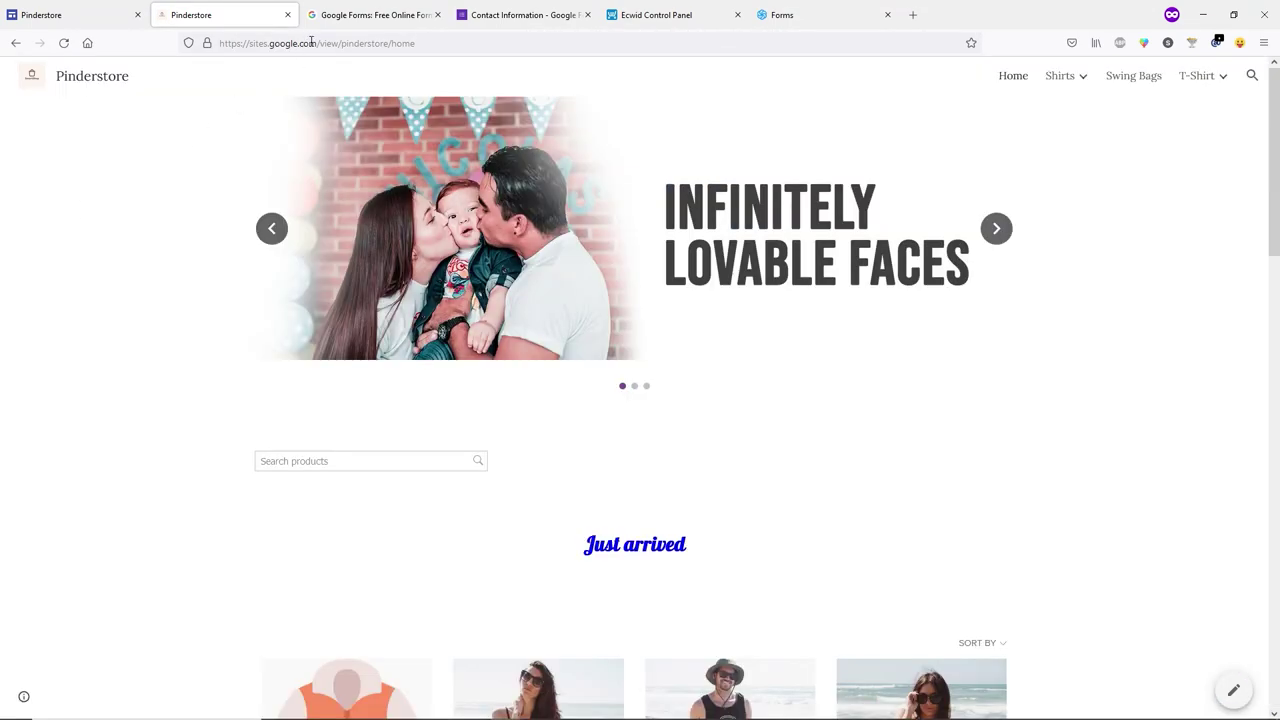
Step: Select the site's full web address, then move to the Google Forms tab
left_click(313, 43)
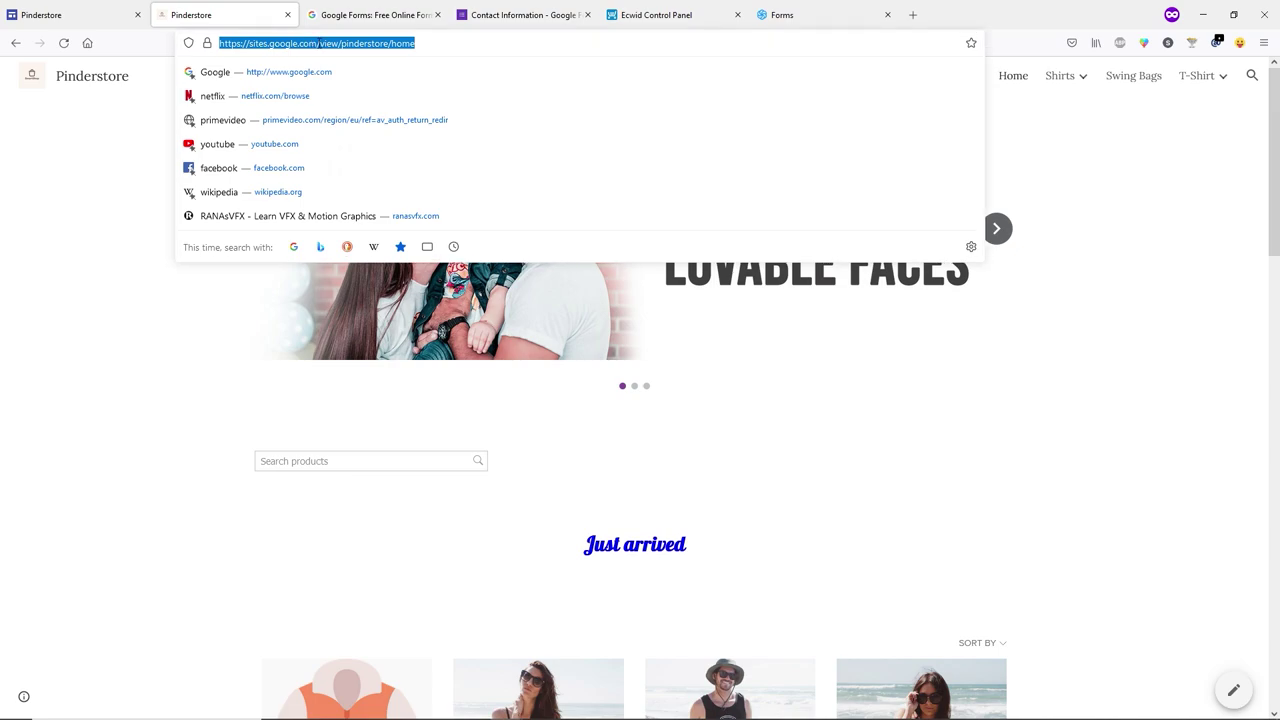
left_click_drag(431, 41, 213, 45)
left_click(101, 139)
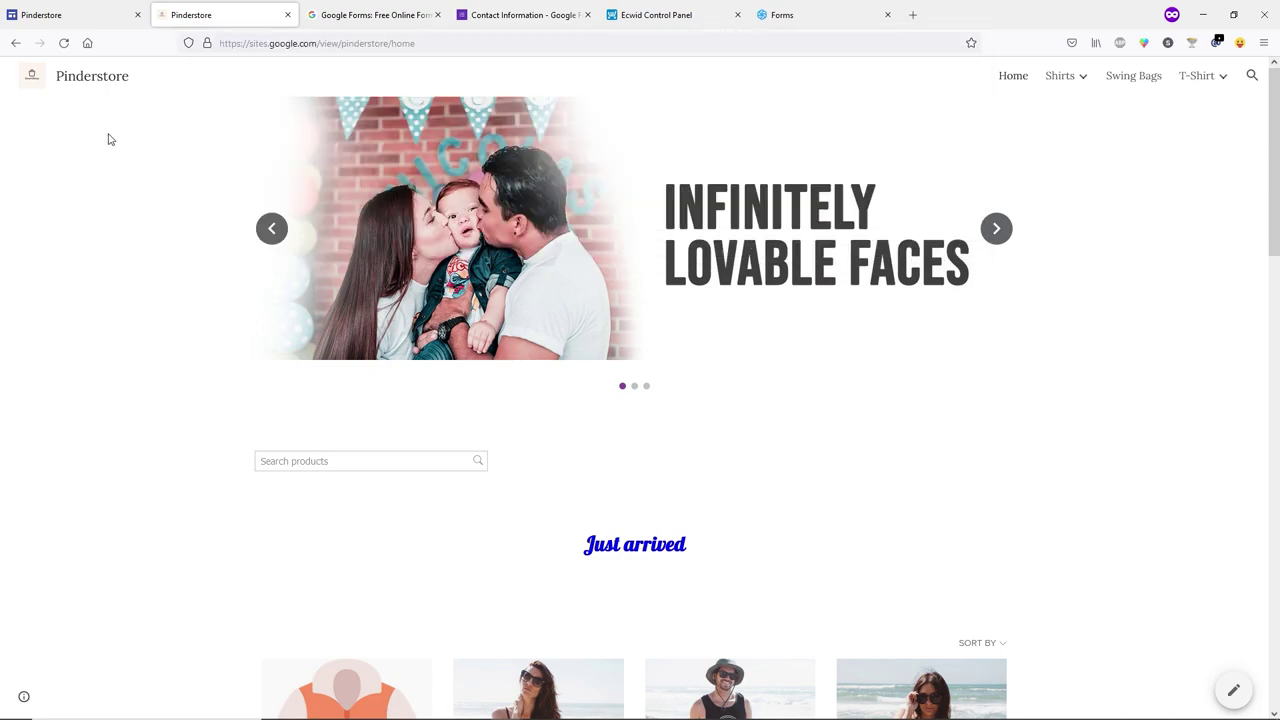
left_click(352, 13)
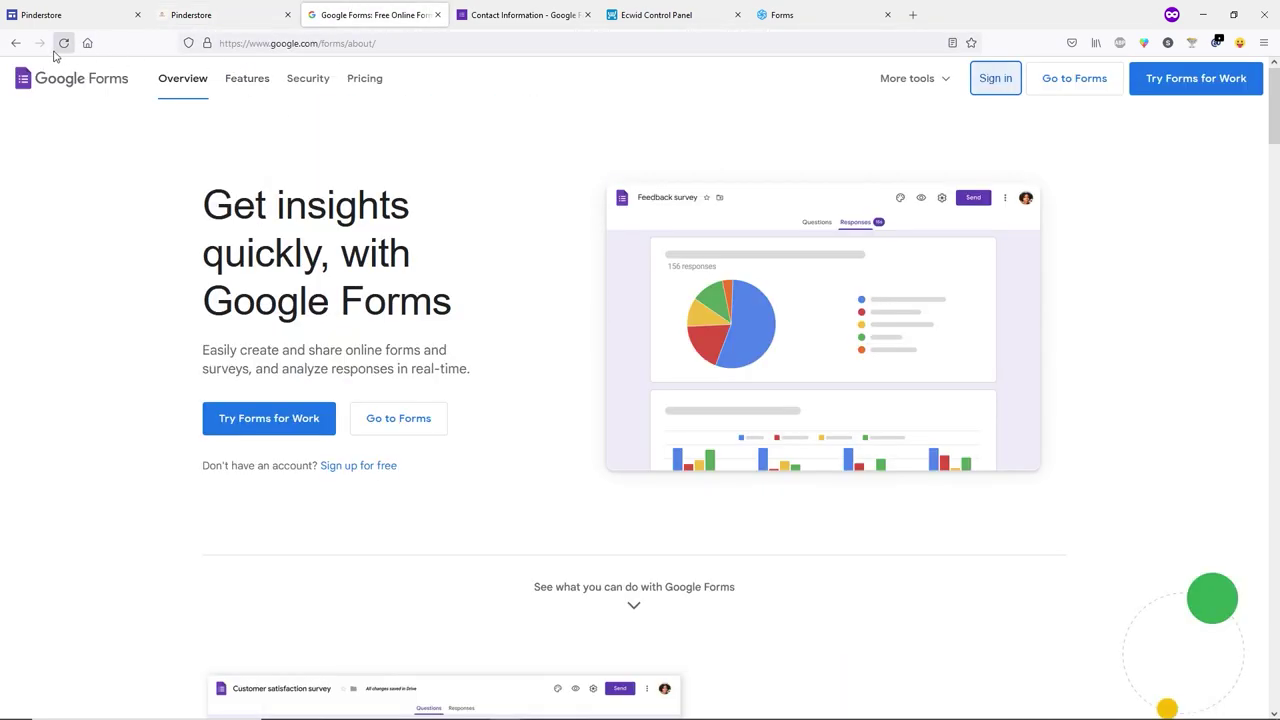
Step: Search Google for 'freenom' and open the official Freenom website
left_click(16, 43)
left_click_drag(285, 84, 103, 93)
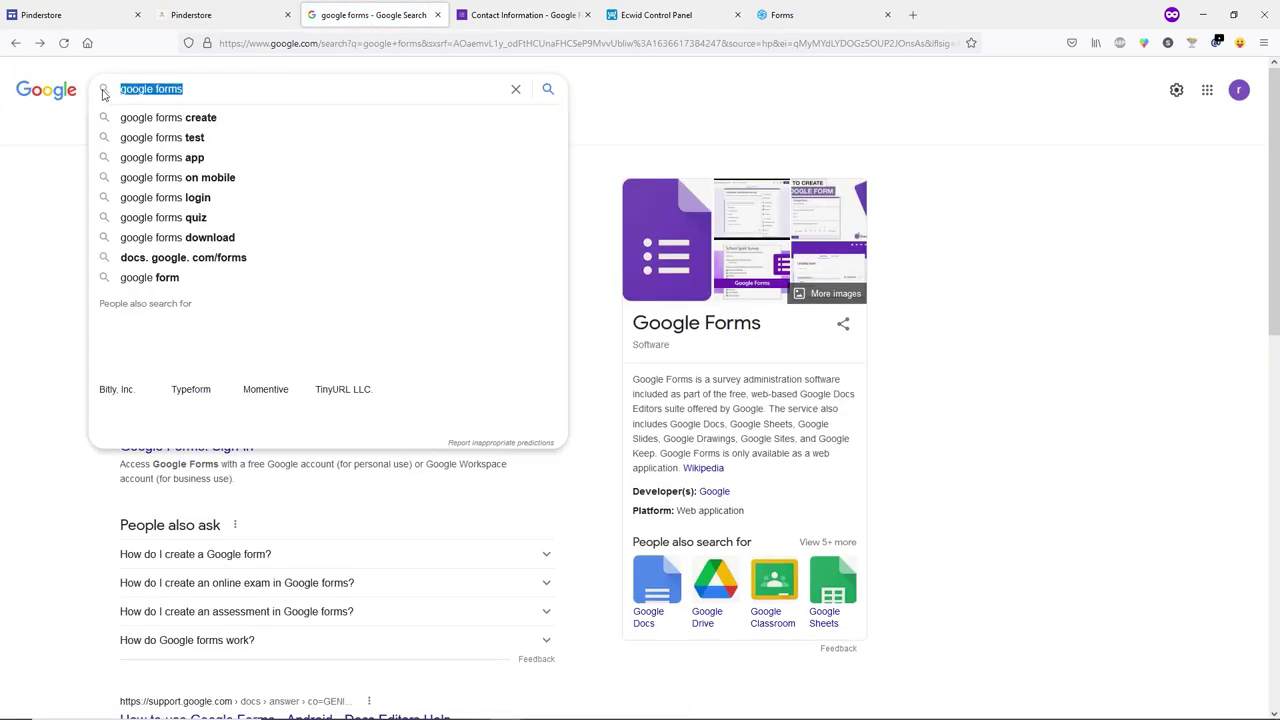
type("freenom")
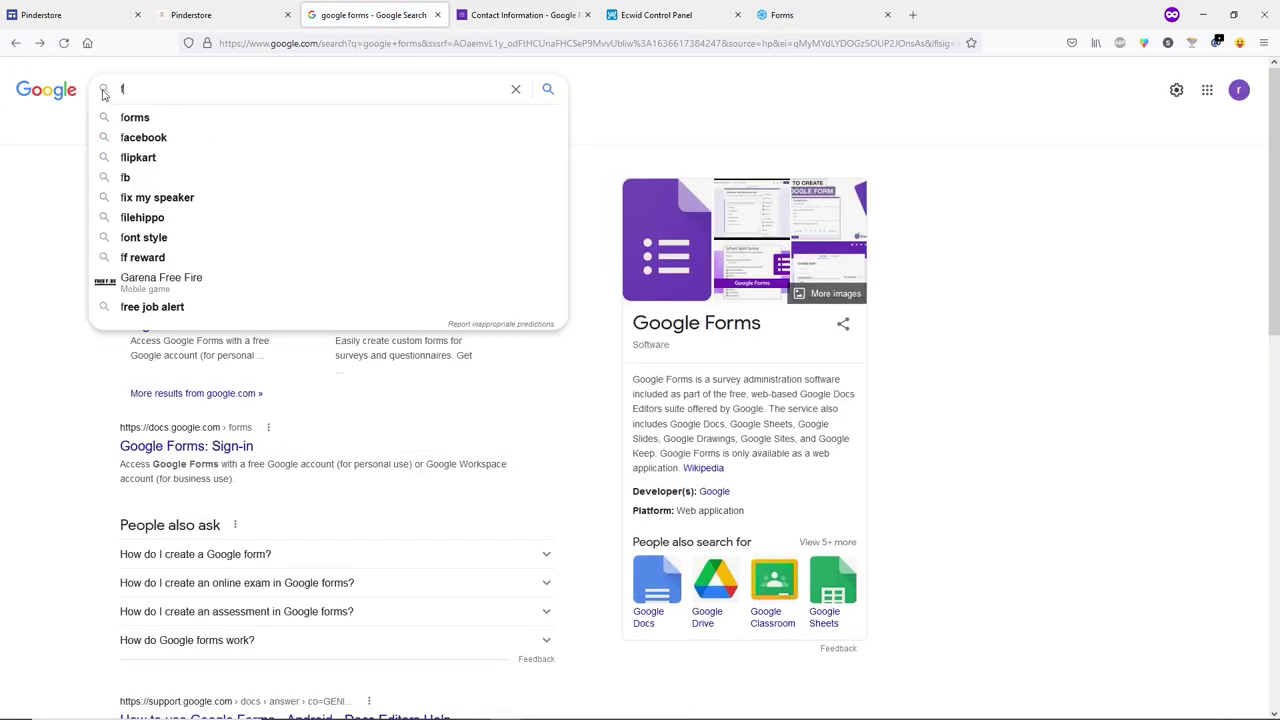
key("Return")
left_click(222, 210)
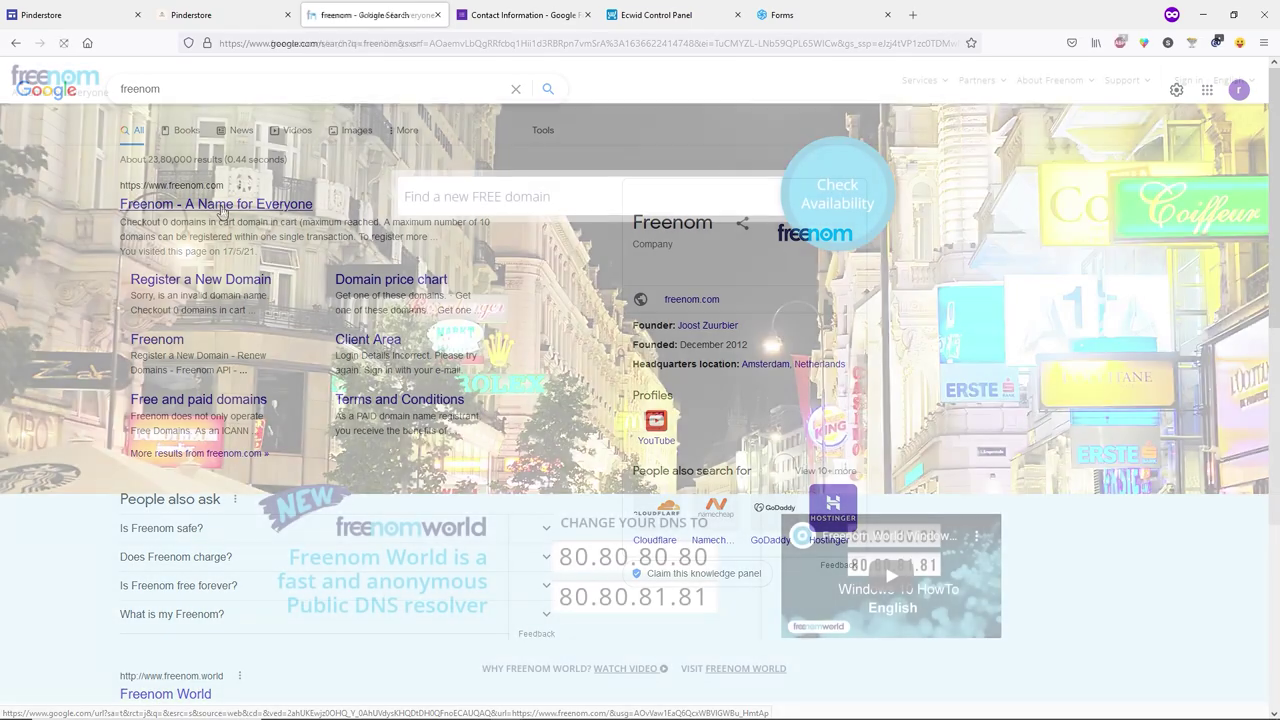
Step: Sign in to Freenom with the saved login and go to Services > Register a New Domain
left_click(1190, 82)
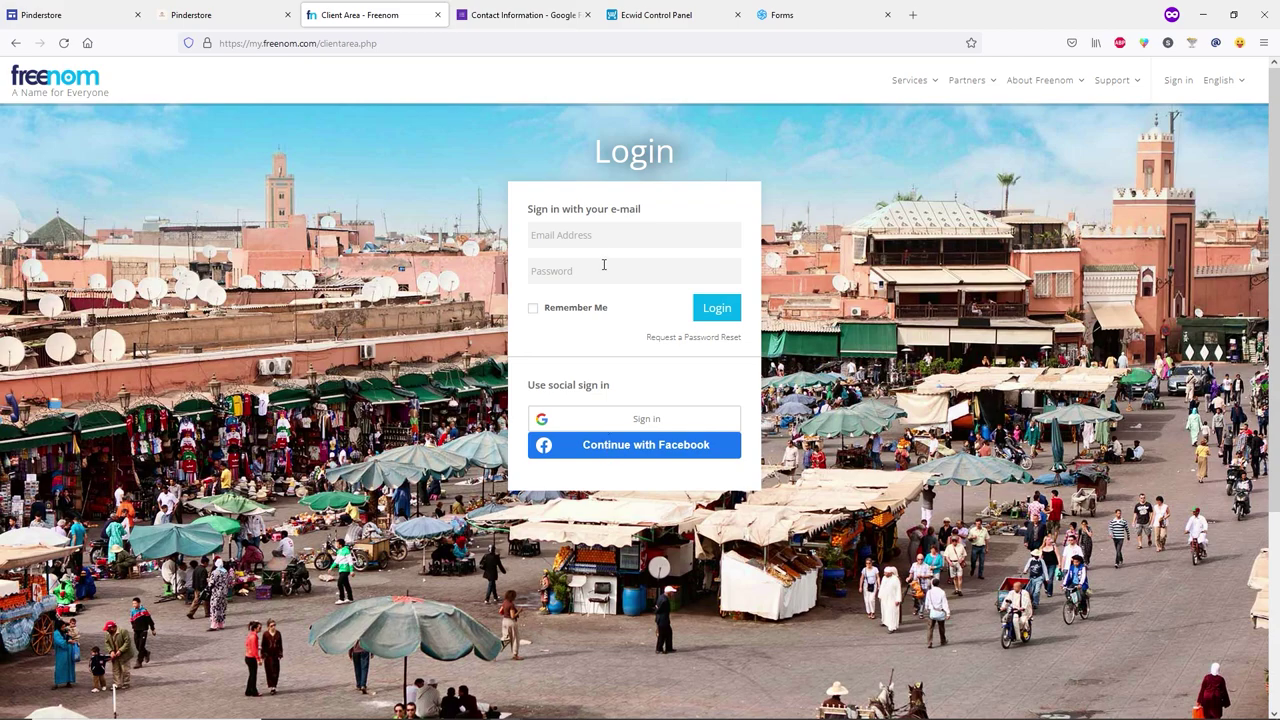
left_click(600, 234)
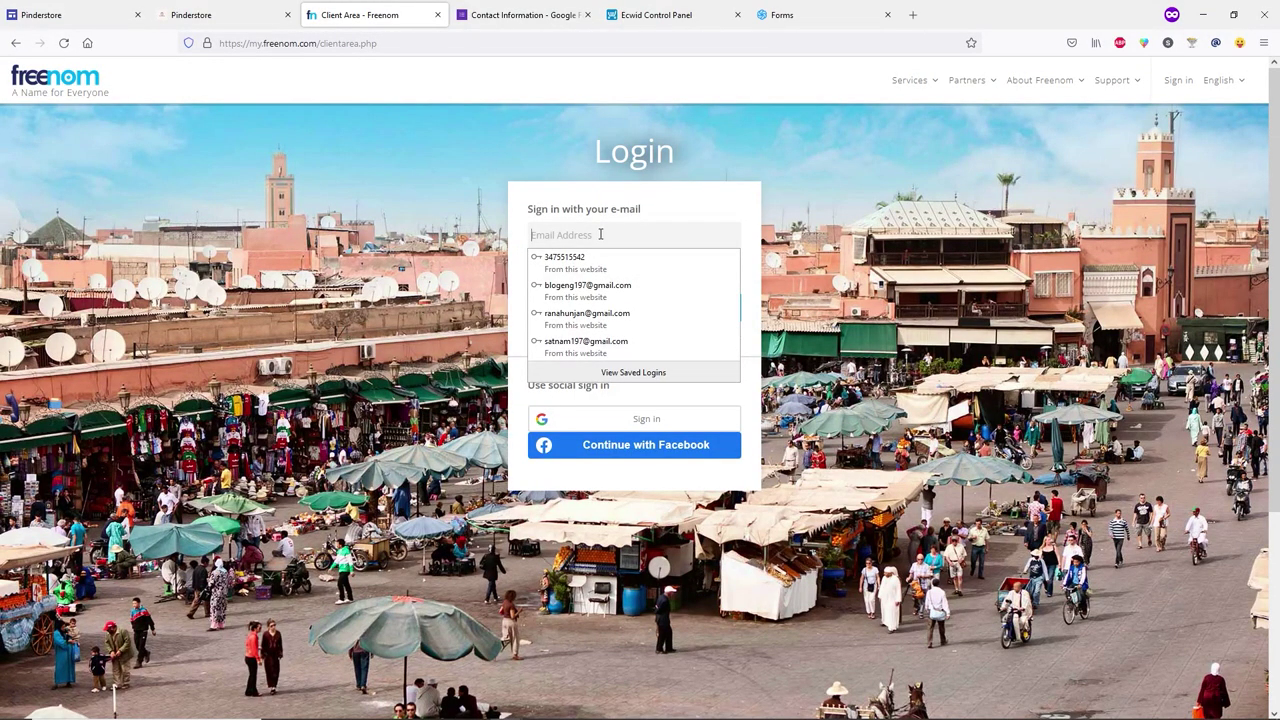
left_click(576, 322)
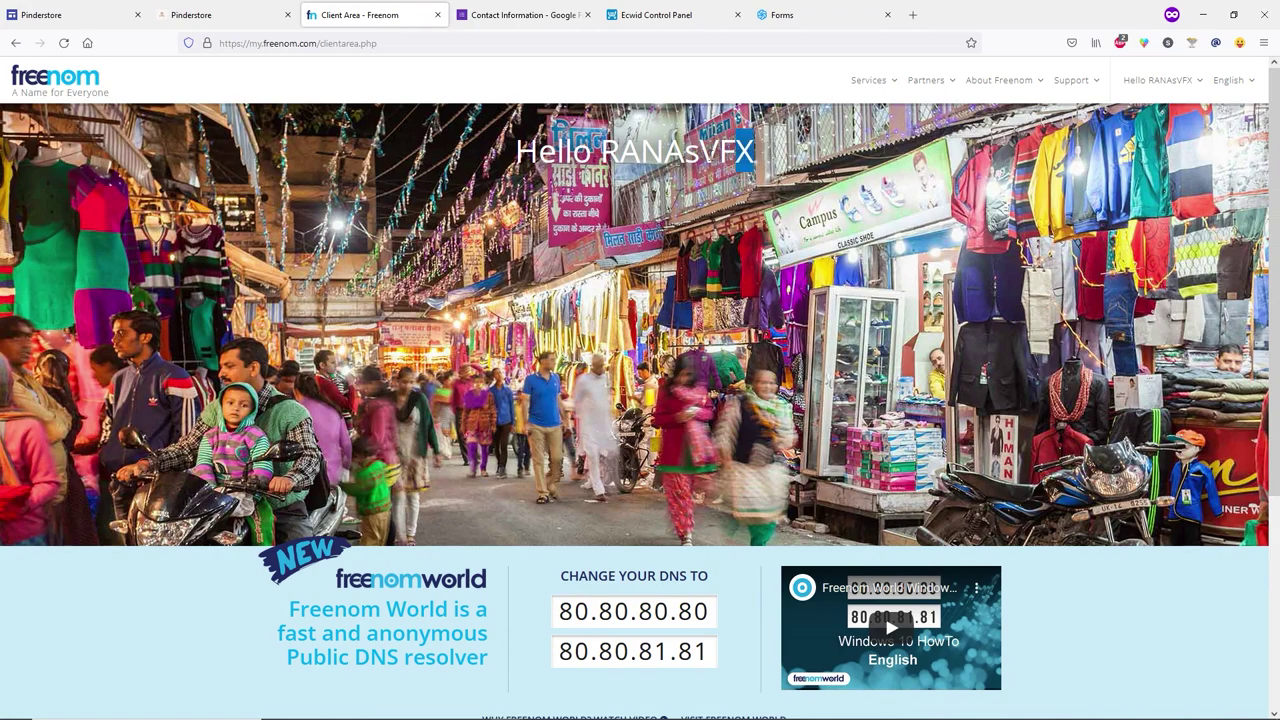
left_click_drag(756, 150, 600, 150)
left_click(650, 152)
mouse_move(897, 87)
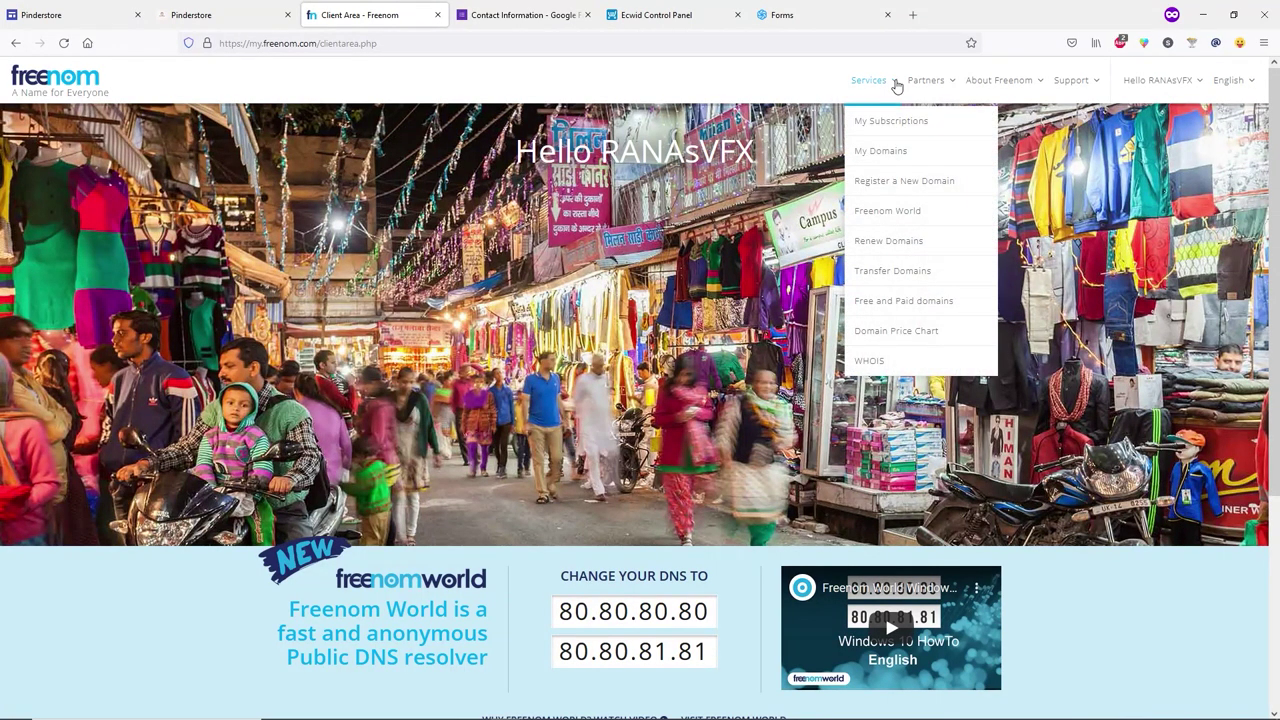
left_click(940, 181)
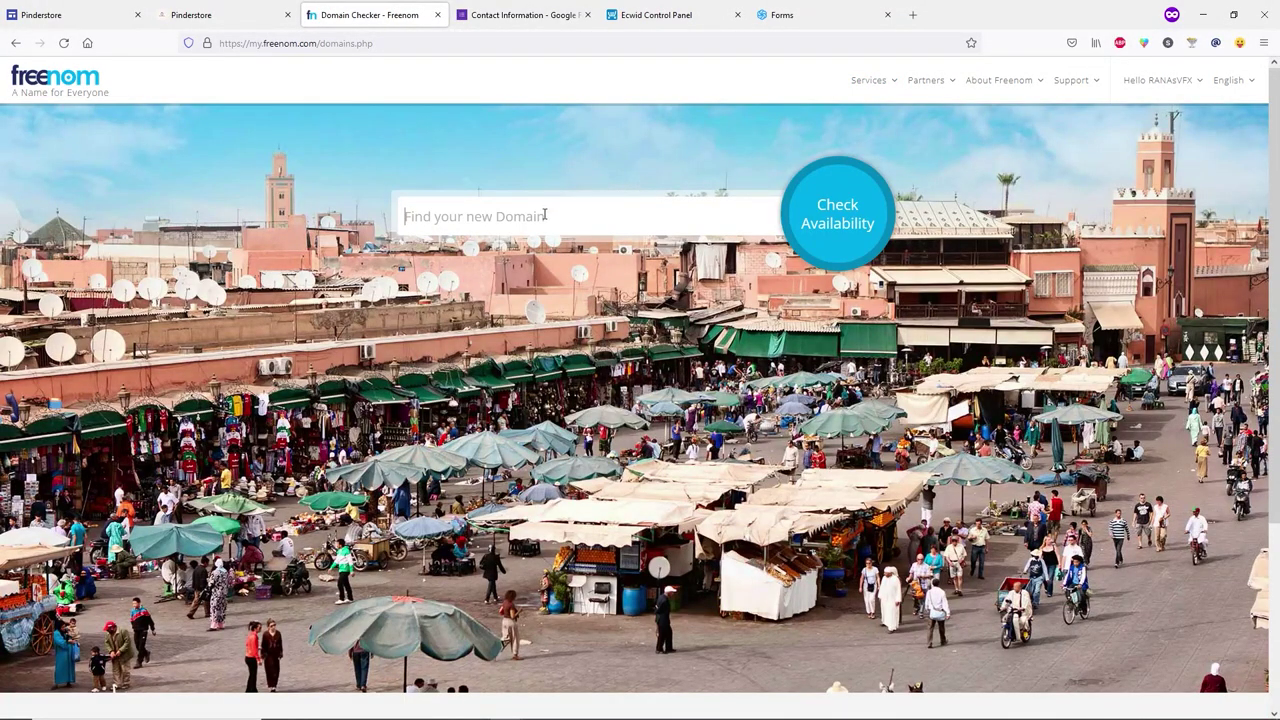
Step: Check availability of 'pinderstore' and add the free .ml domain to the cart
type("pinderstore")
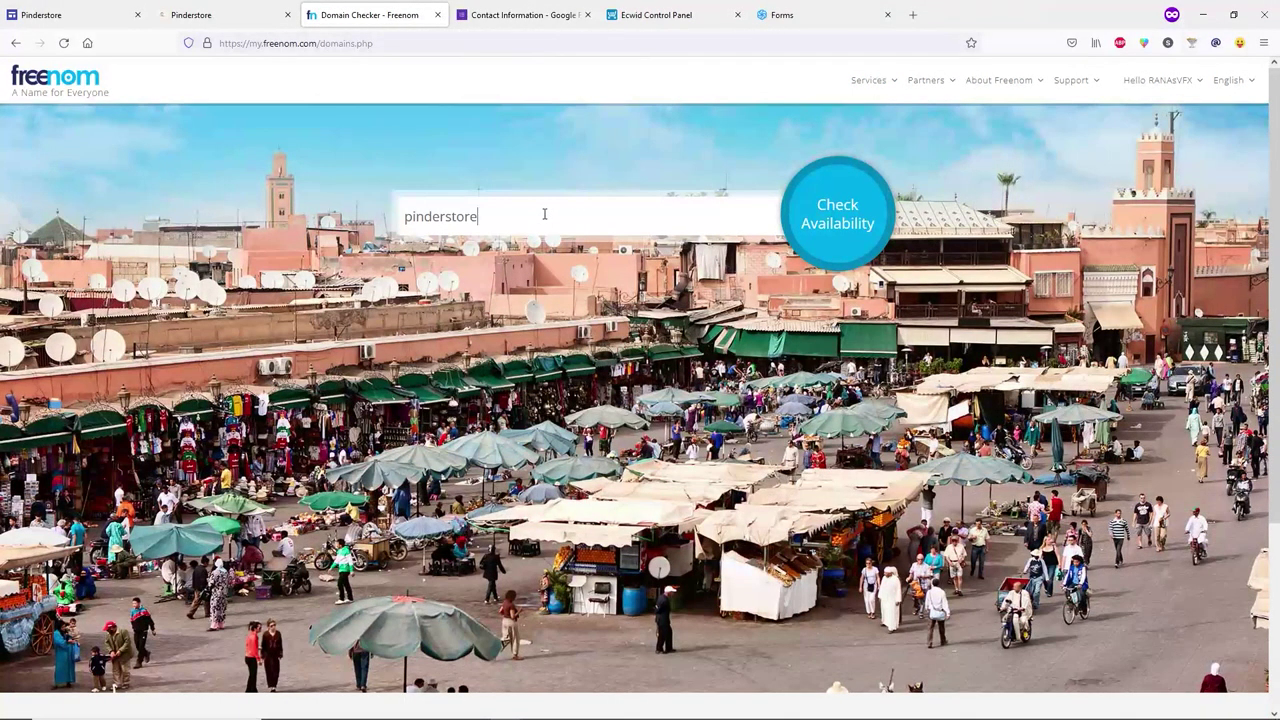
left_click(822, 228)
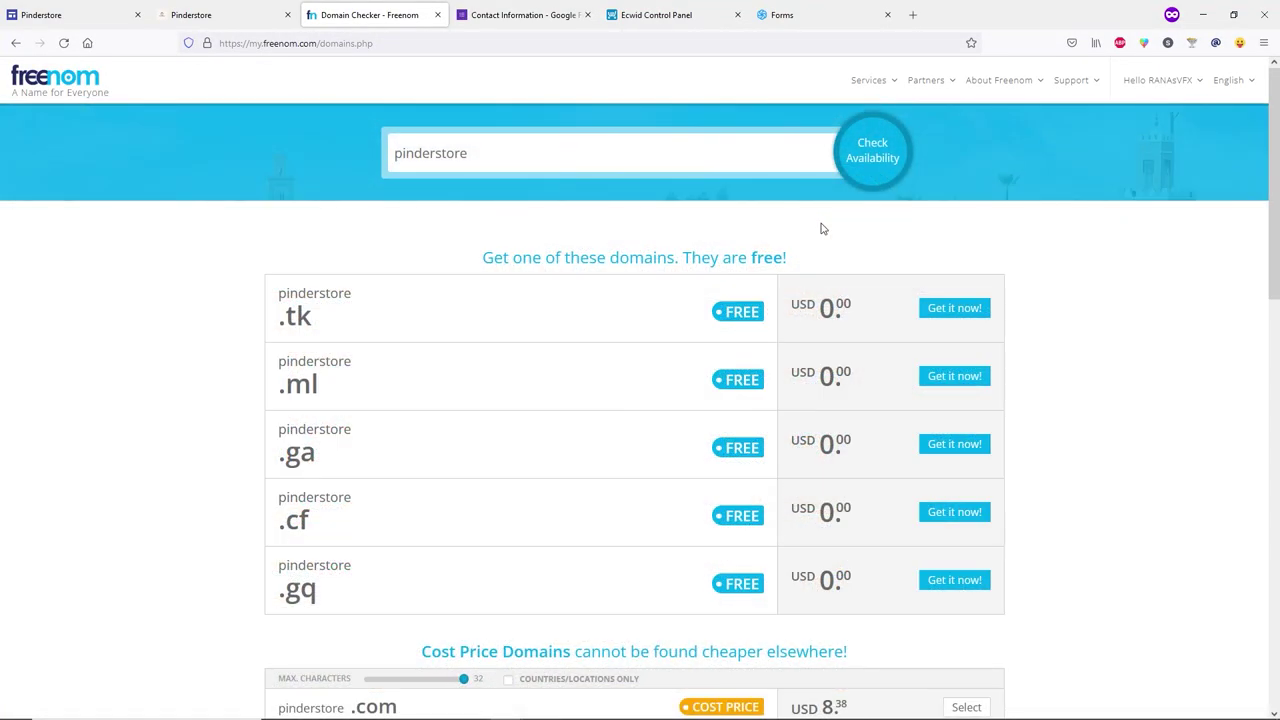
scroll(491, 410, "down", 3)
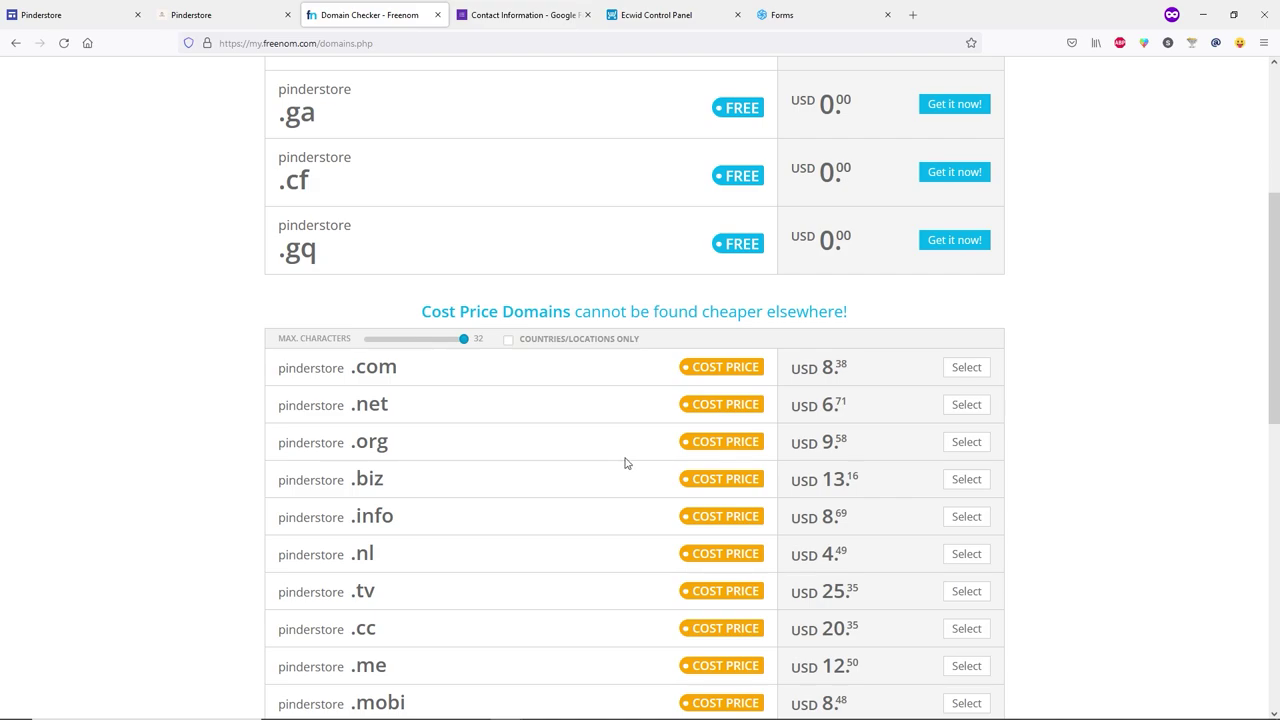
scroll(626, 463, "up", 3)
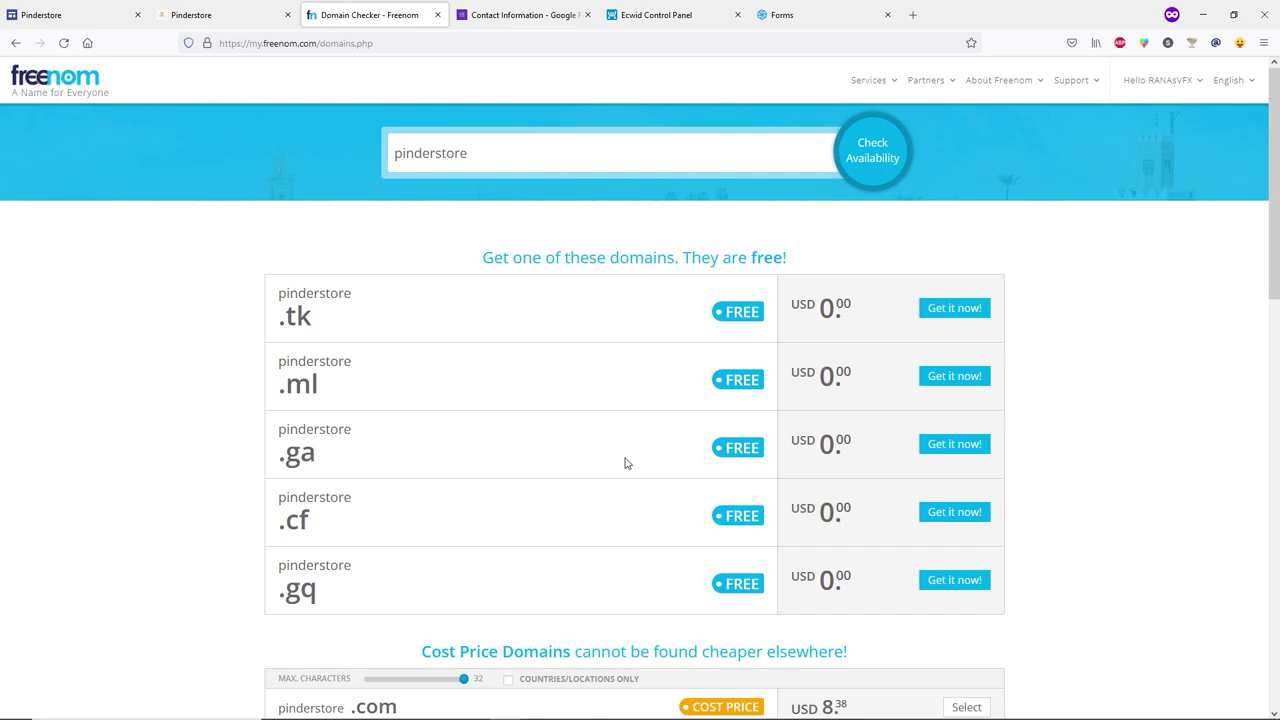
left_click(958, 382)
Step: Check out with a 12 Months @ FREE period, accept the terms and complete the order
left_click(960, 222)
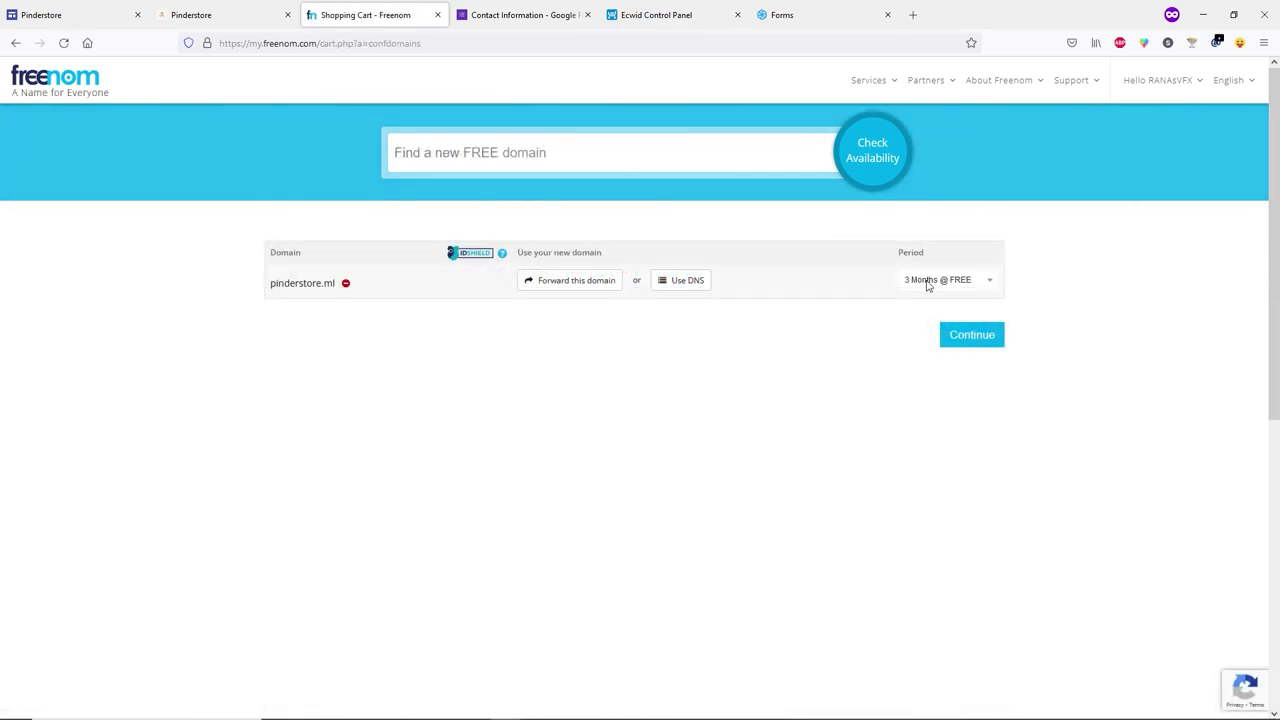
left_click(930, 282)
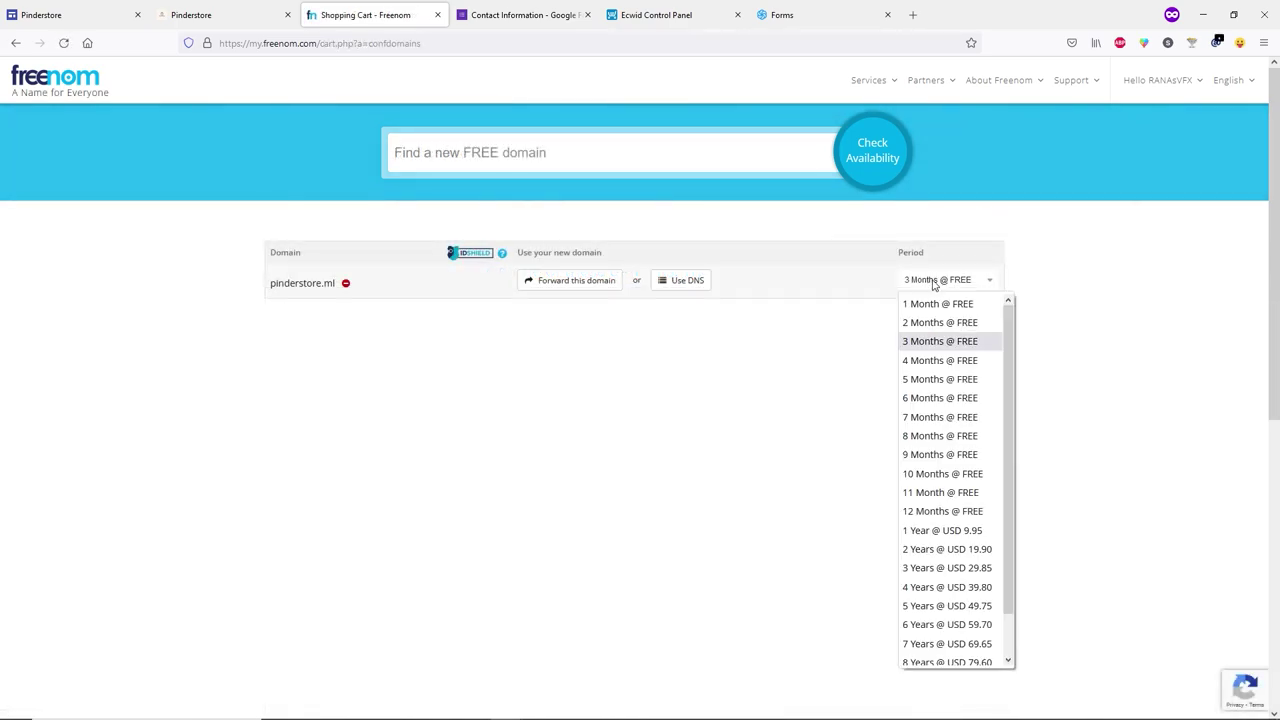
left_click(915, 514)
left_click(990, 346)
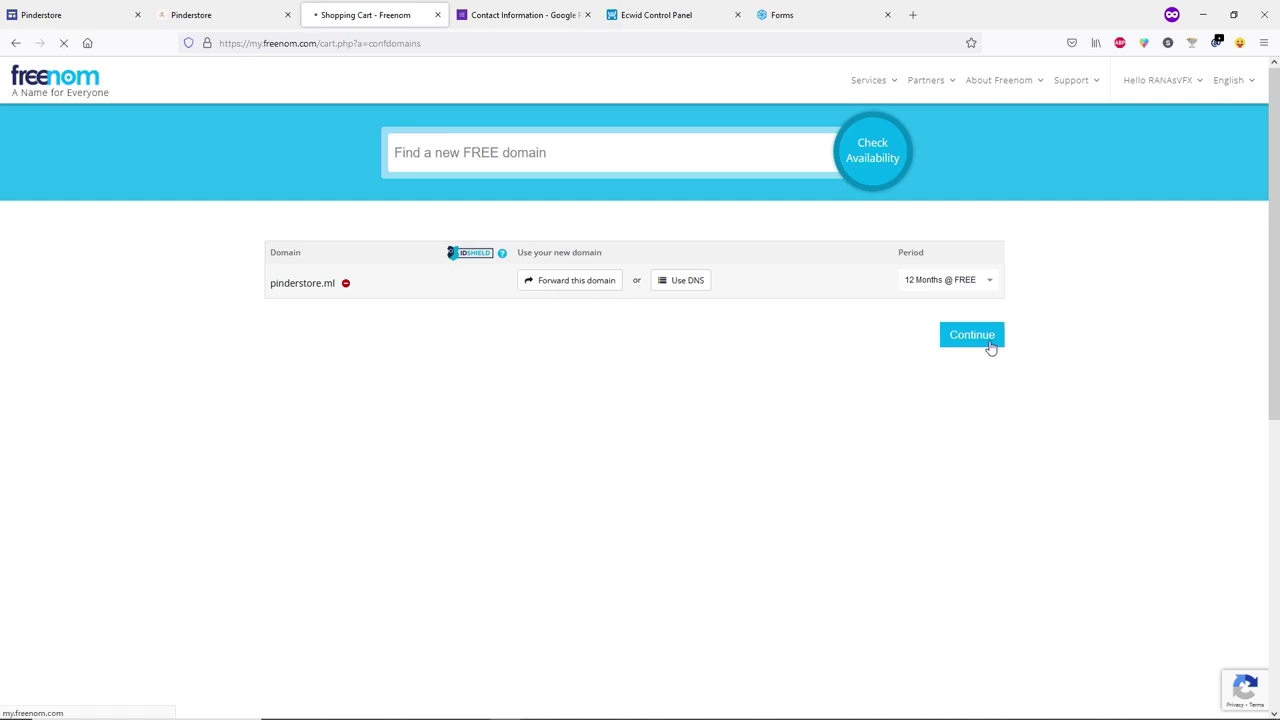
left_click(653, 368)
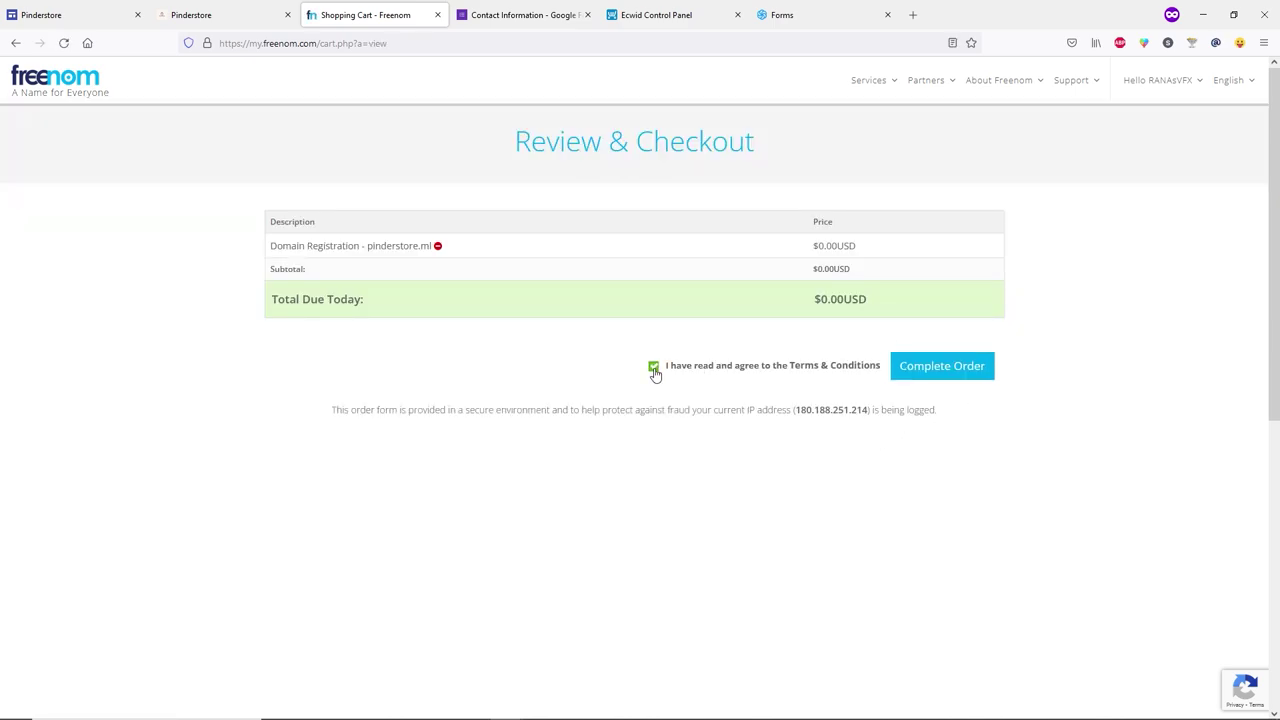
left_click(921, 371)
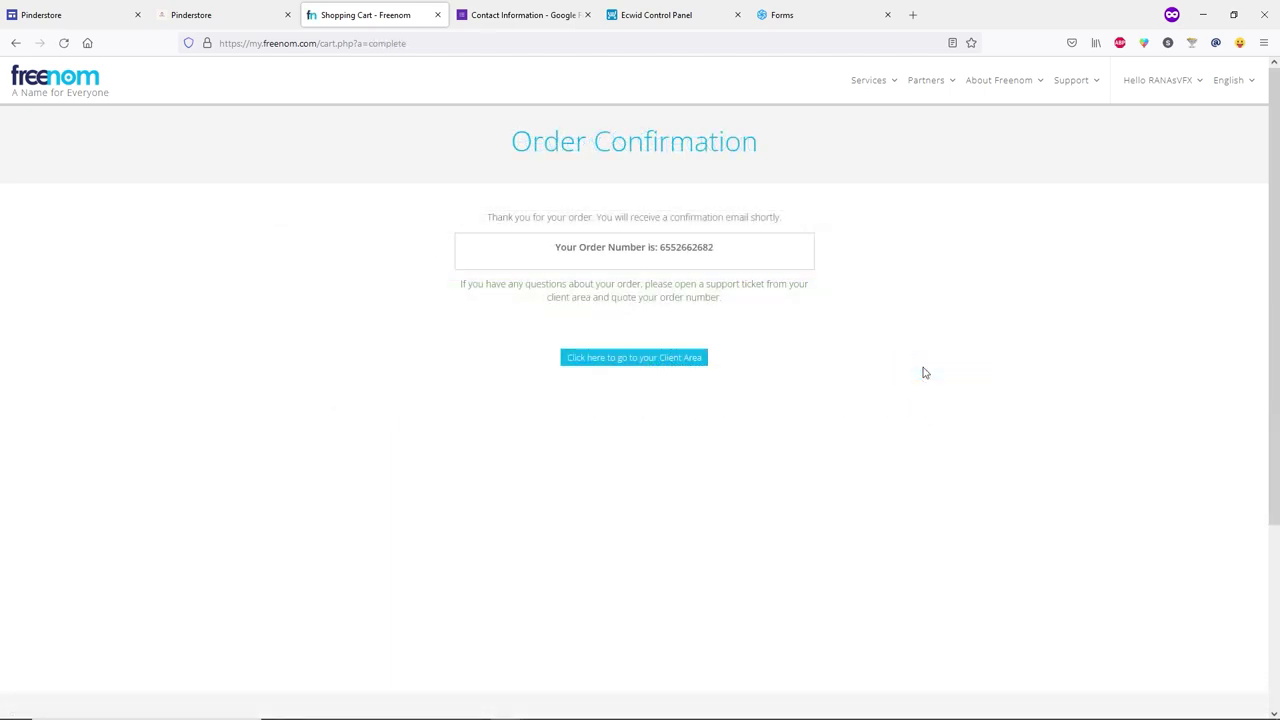
Step: Open Manage Freenom DNS for pinderstore.ml from My Domains, then return to the site editor
left_click(898, 88)
left_click(904, 152)
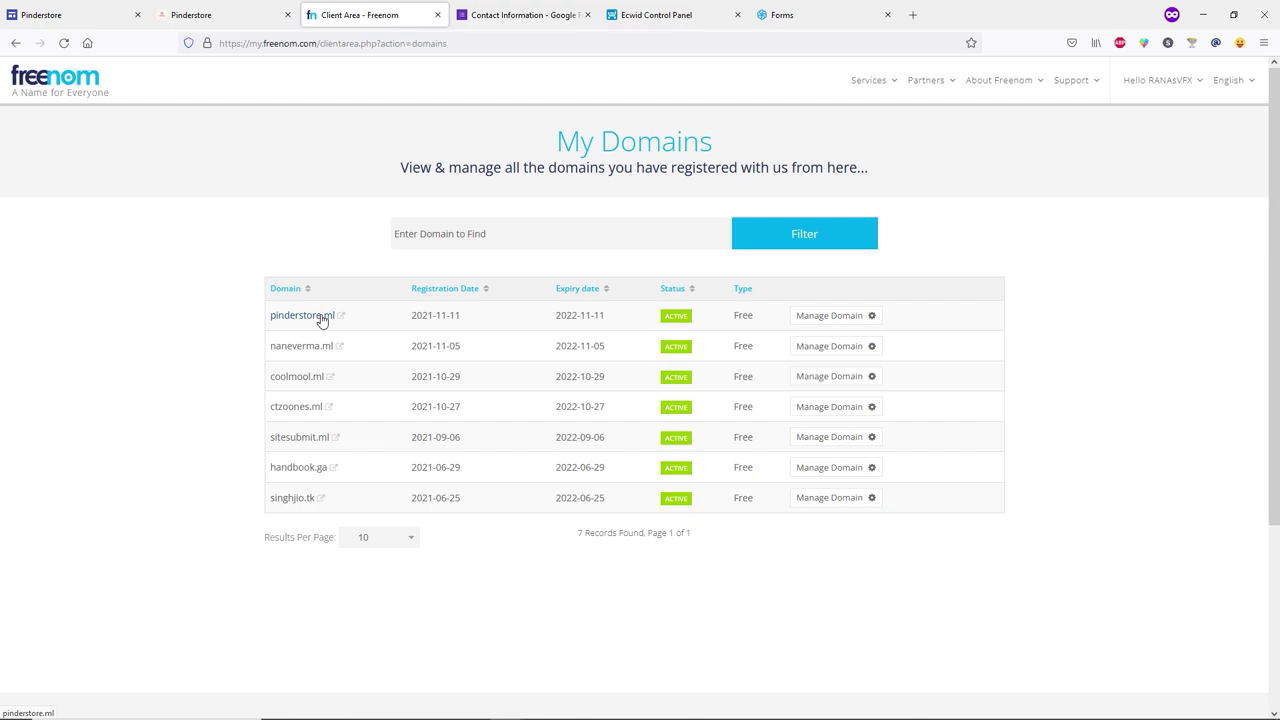
left_click(835, 318)
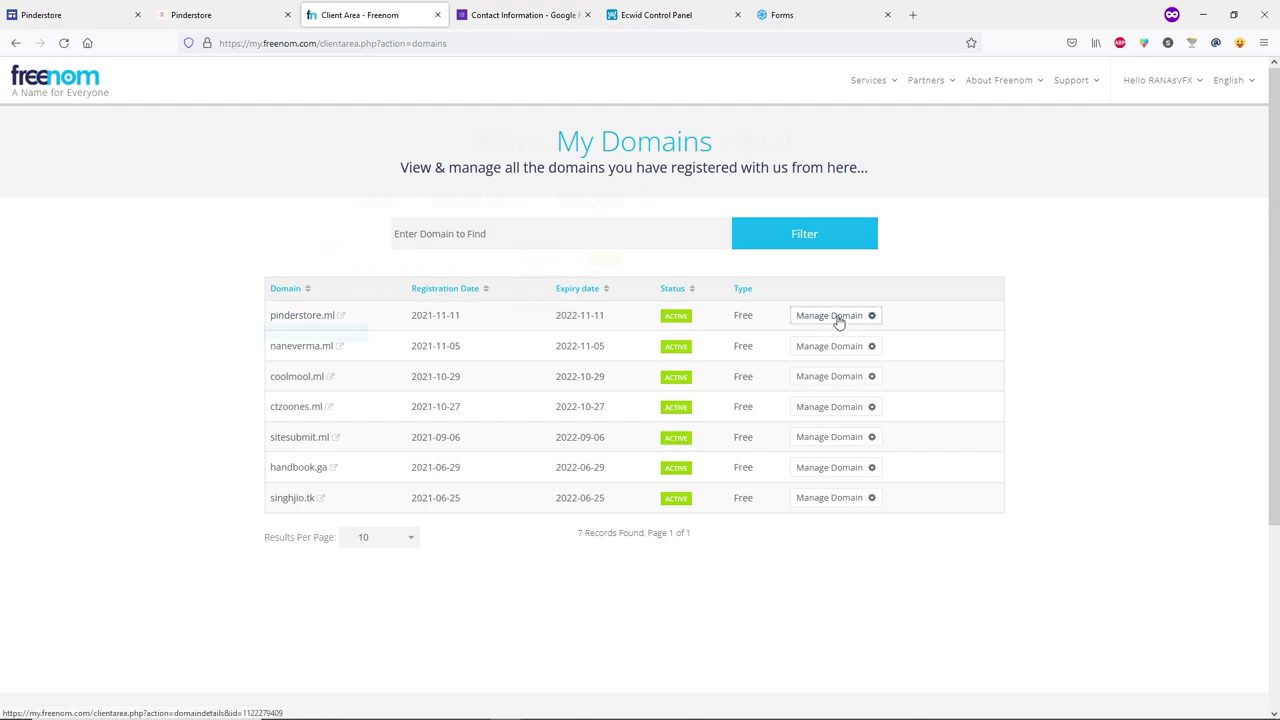
left_click(629, 200)
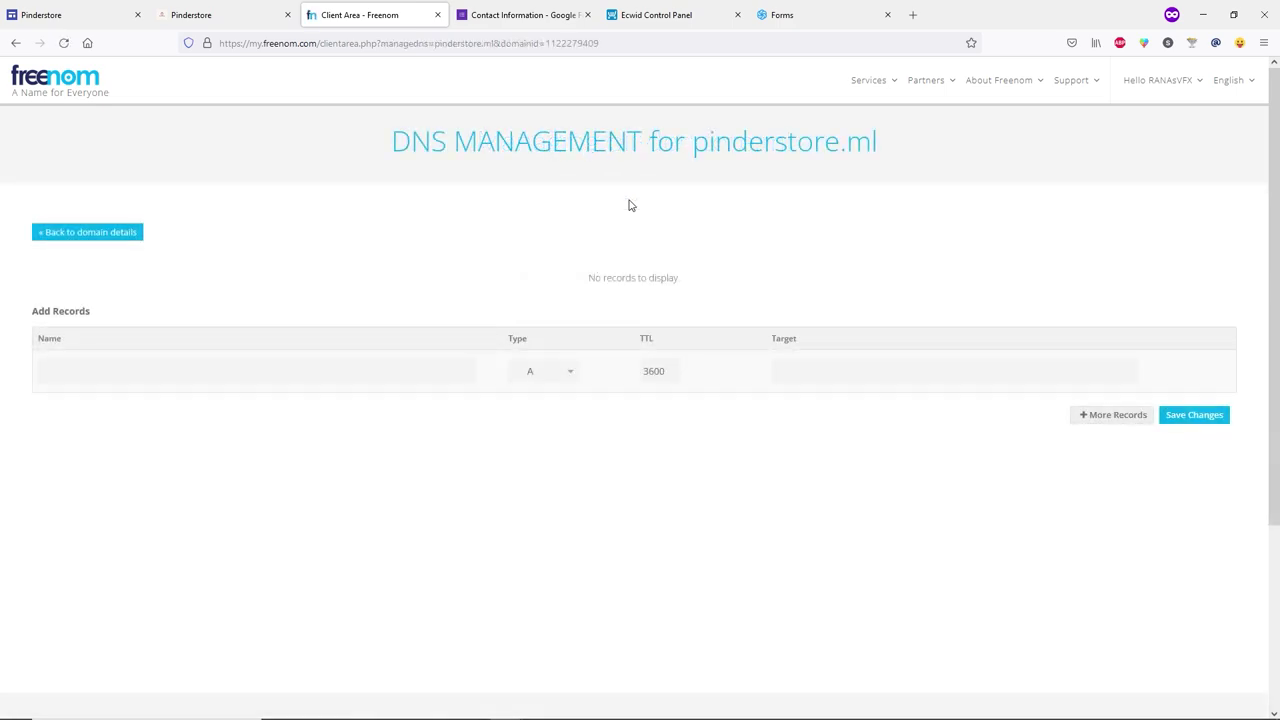
key("ctrl+1")
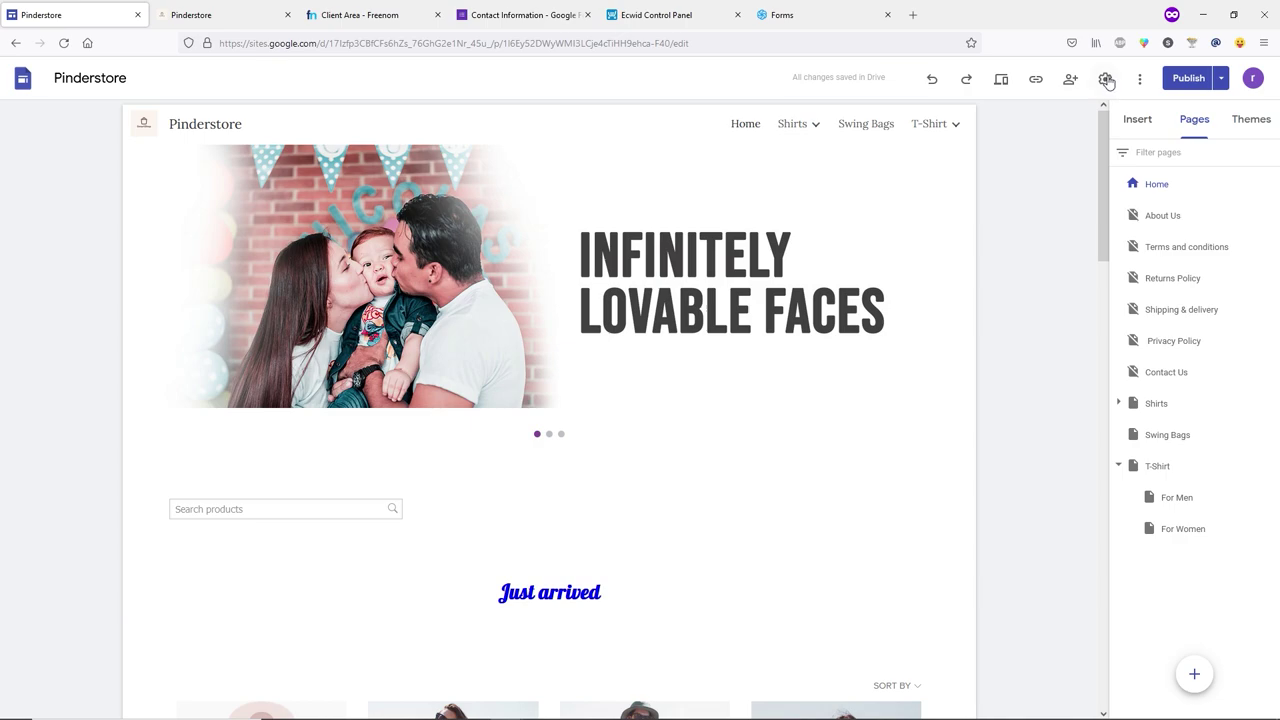
Step: Set up pinderstore.ml as a third-party custom domain and go to its ownership verification page
left_click(1105, 79)
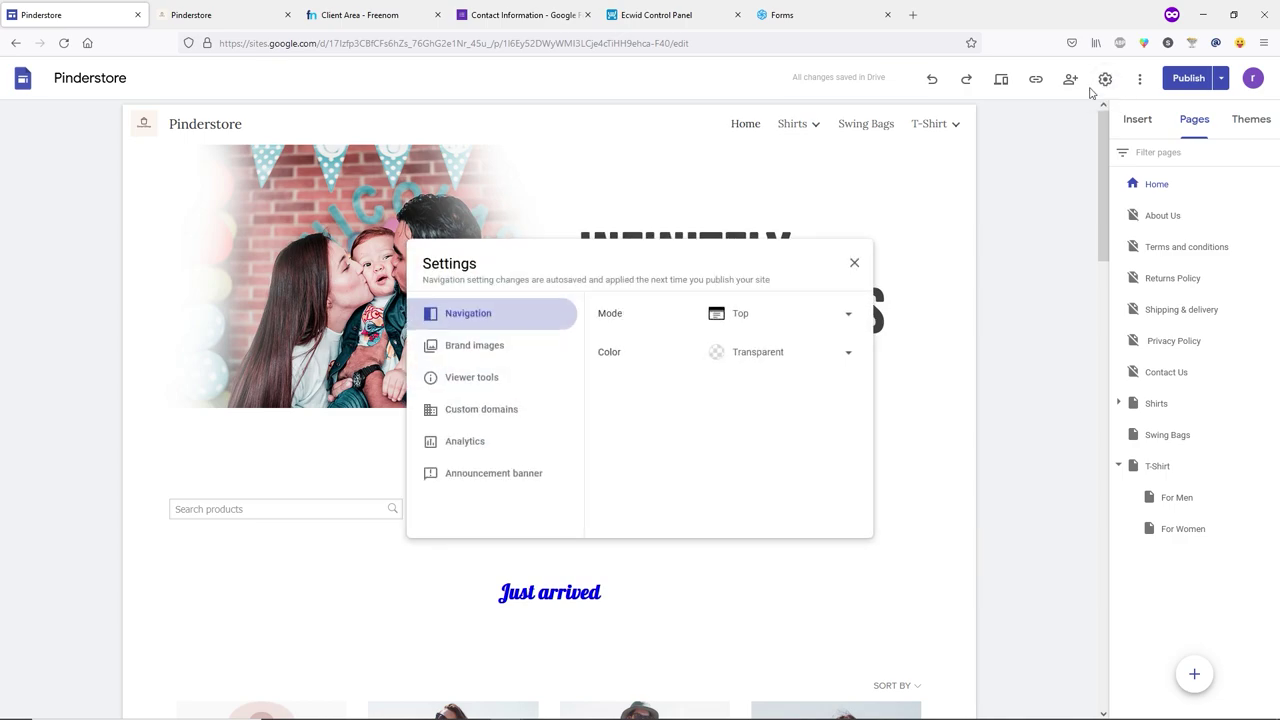
left_click(484, 412)
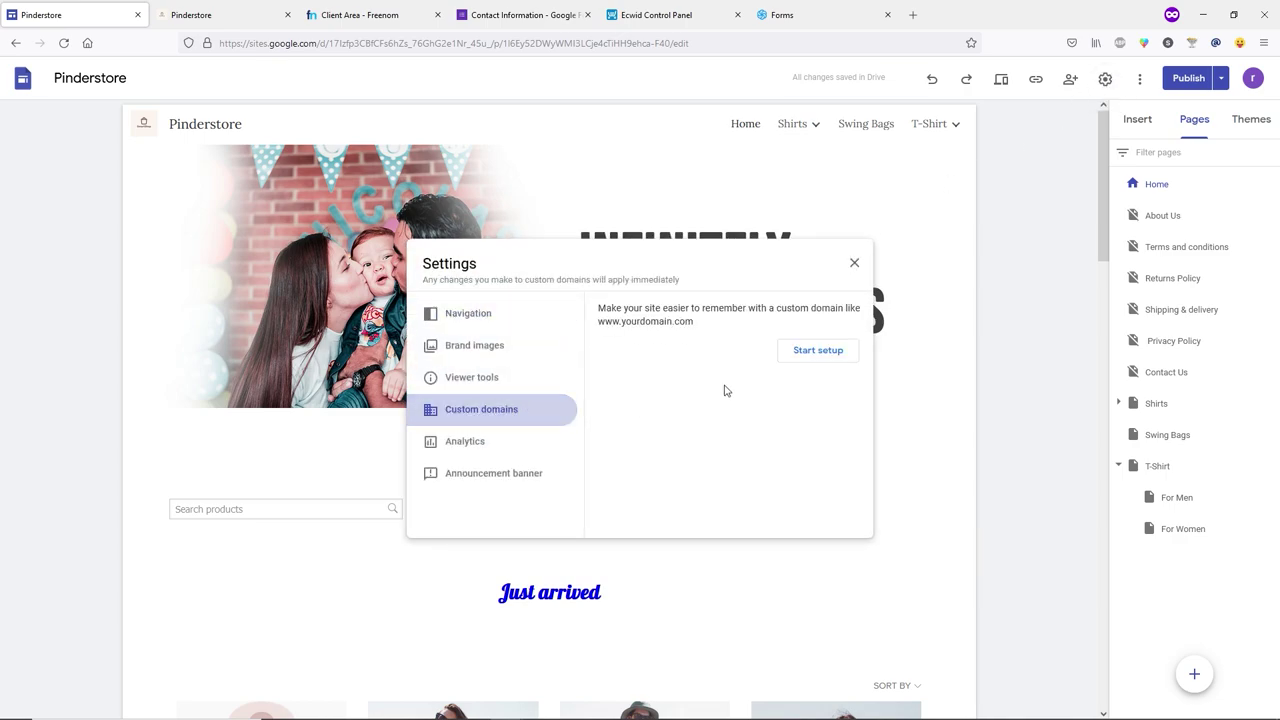
left_click(818, 351)
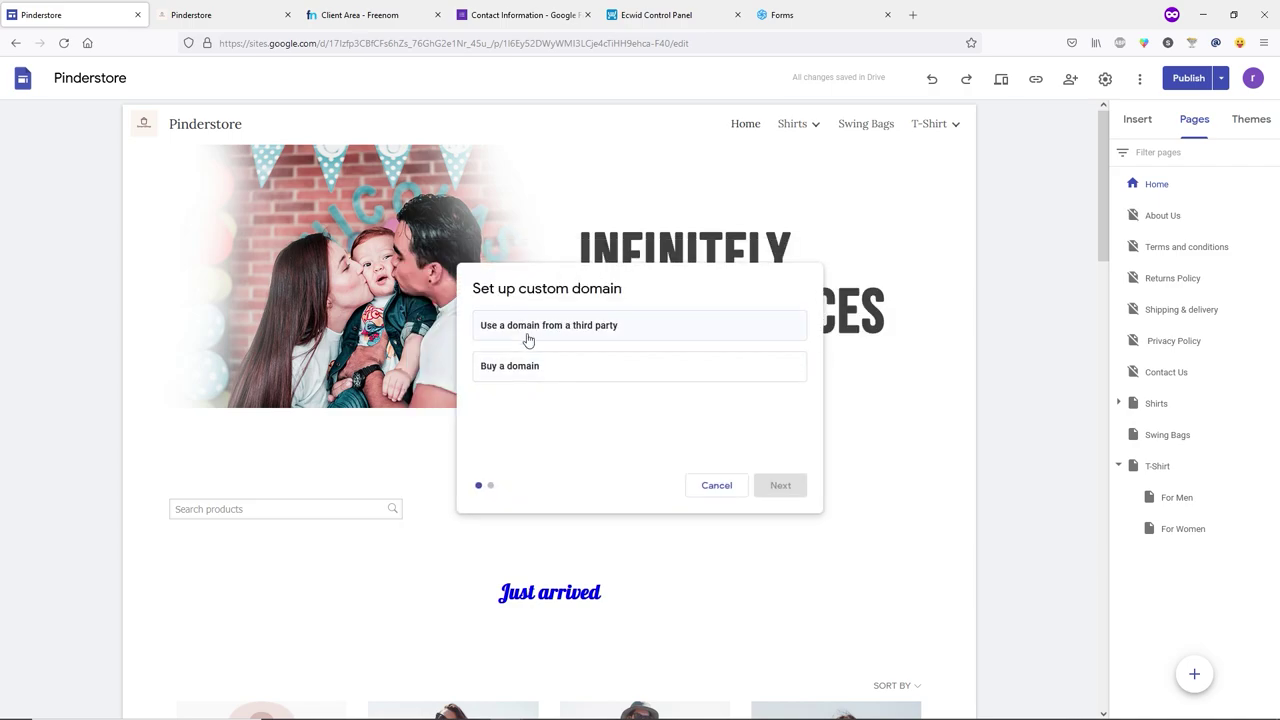
left_click(493, 331)
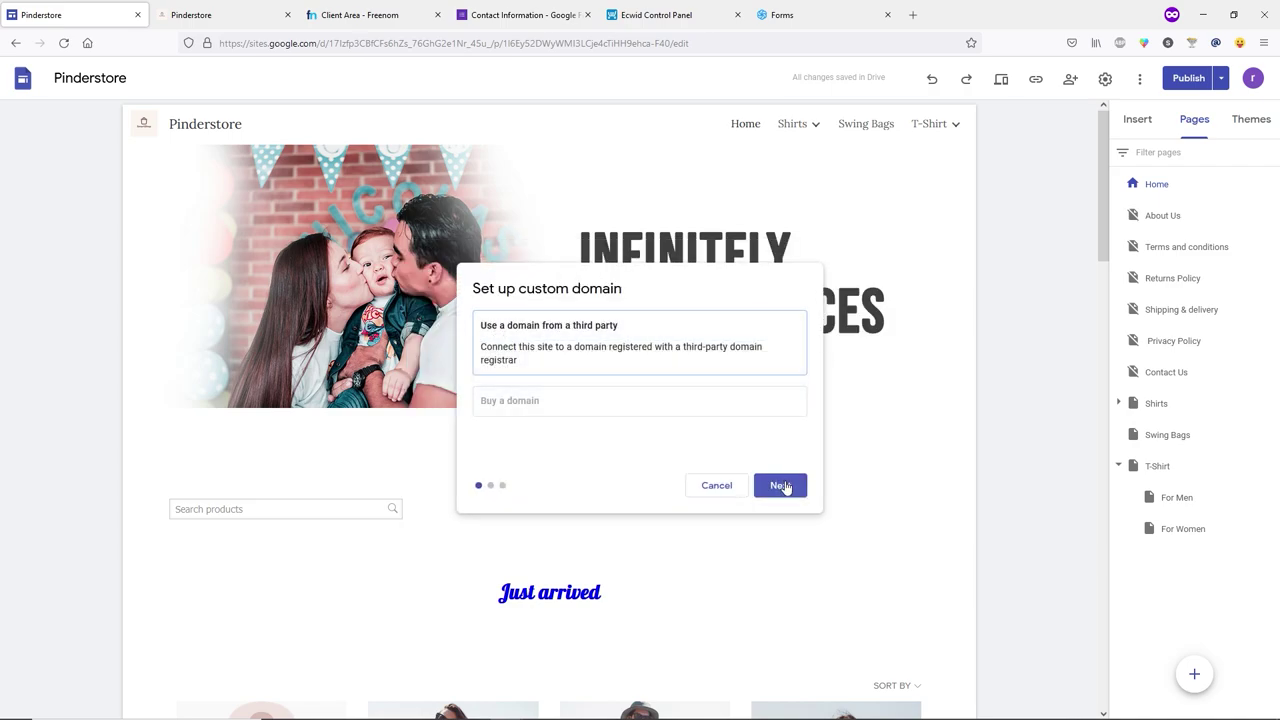
left_click(784, 486)
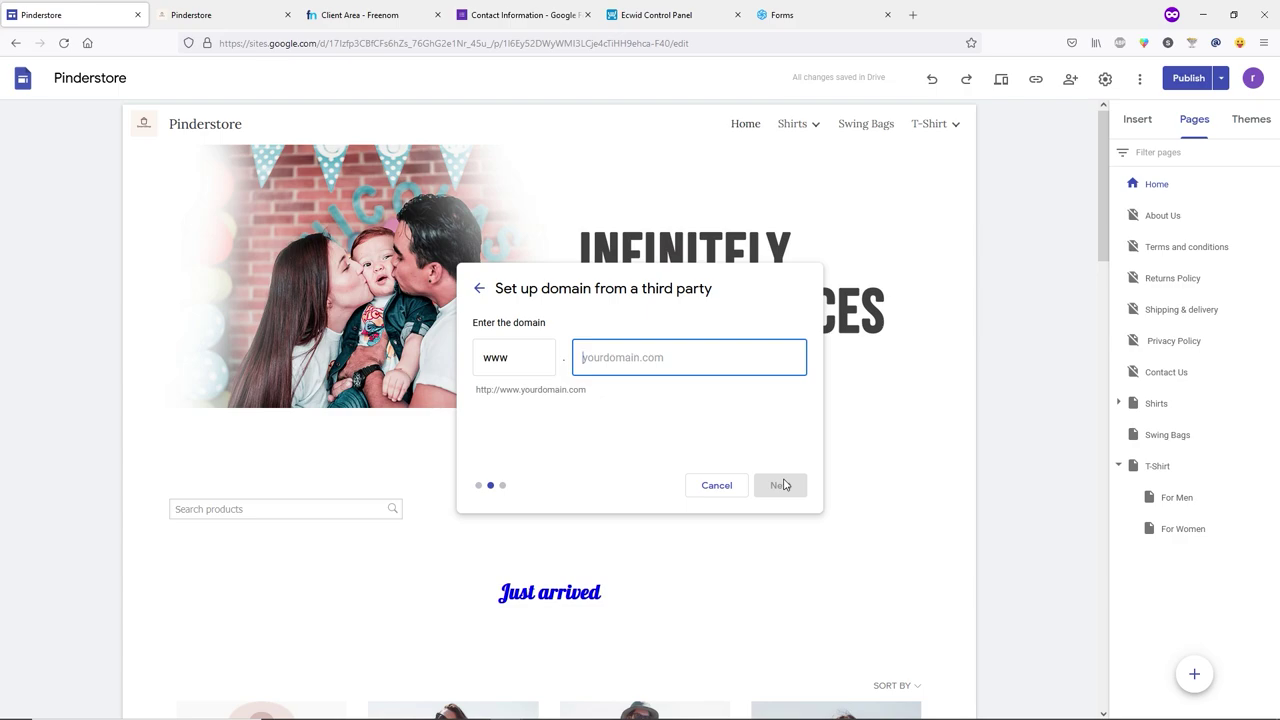
type("pinderstore.ml")
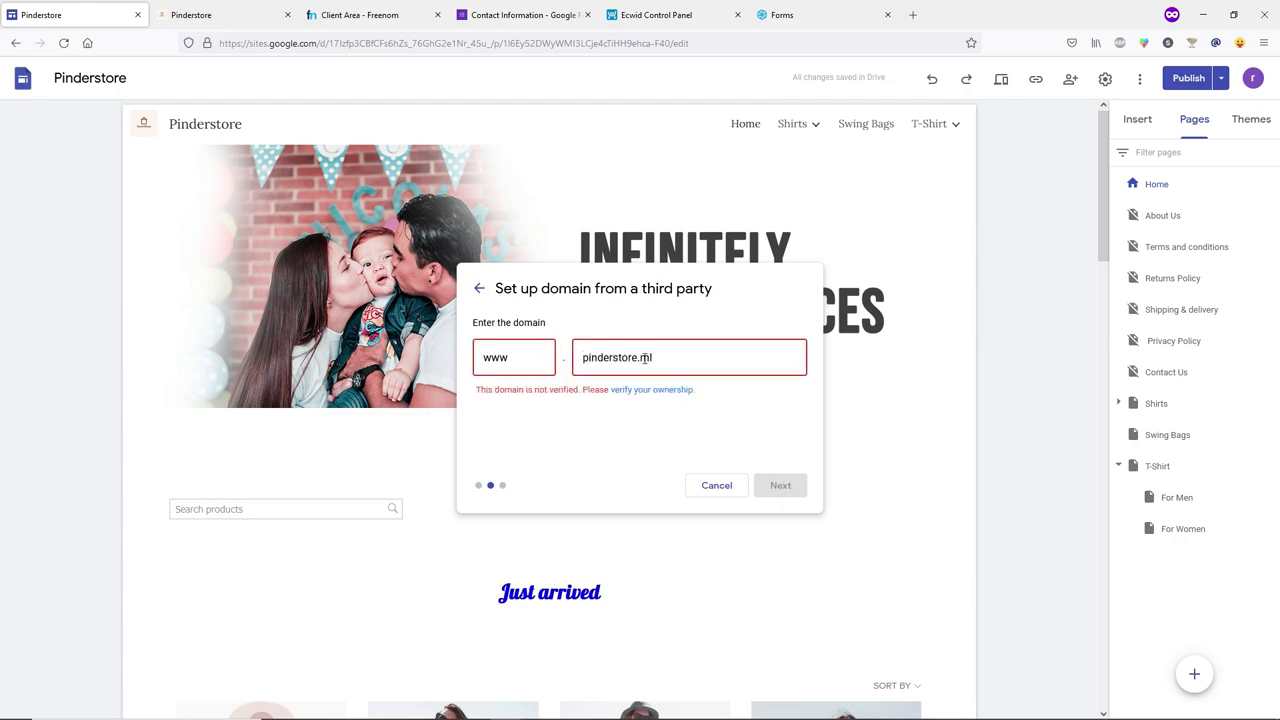
left_click(653, 390)
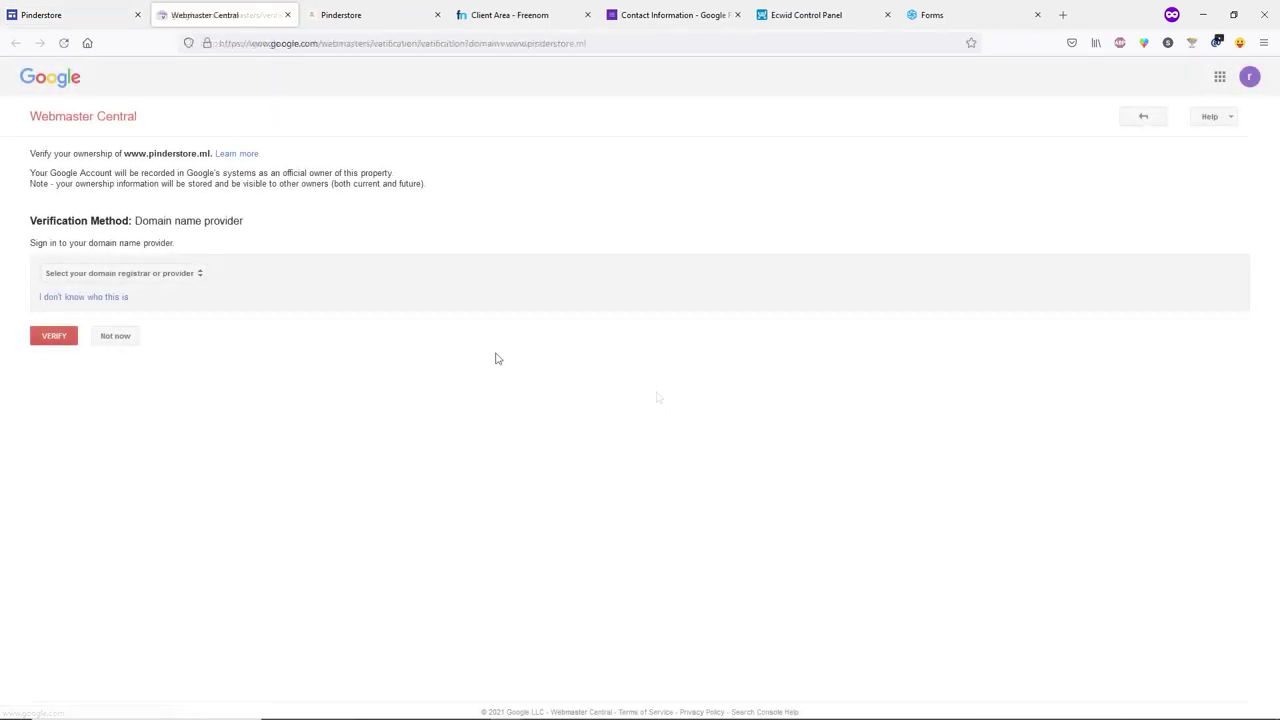
Step: Choose Other as the domain provider and select the CNAME verification label for copying
left_click(174, 280)
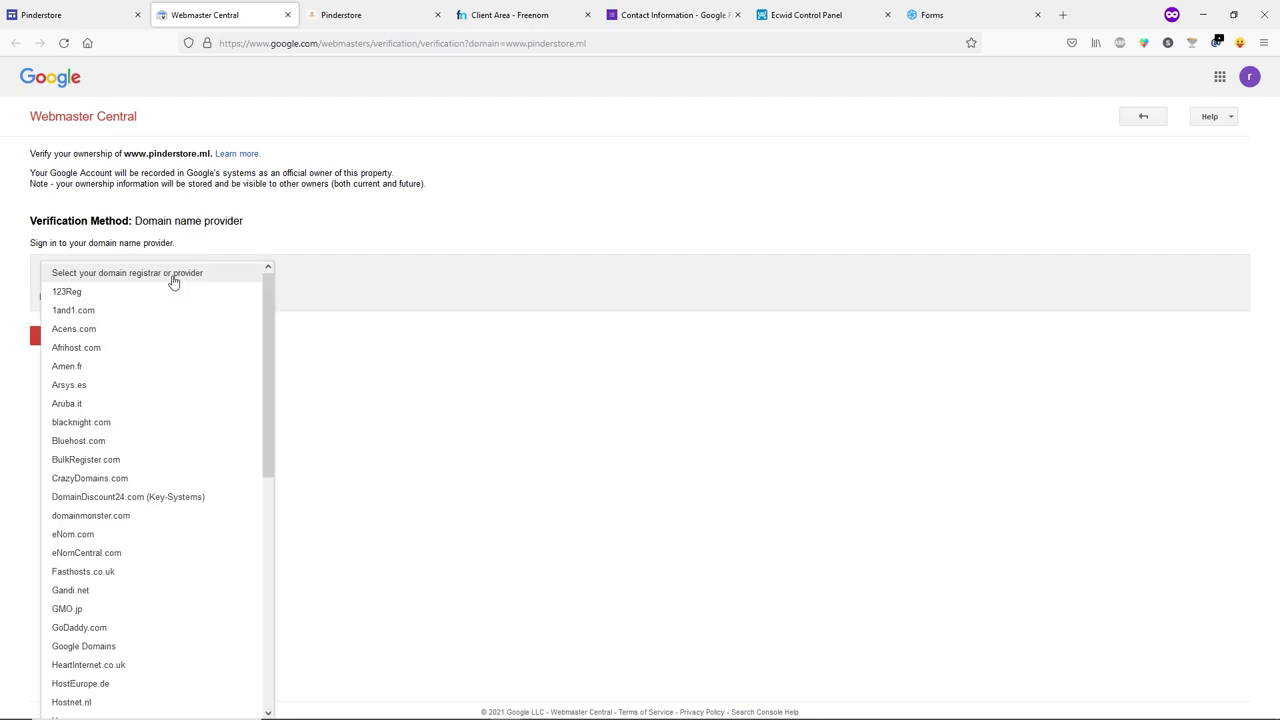
scroll(177, 437, "down", 10)
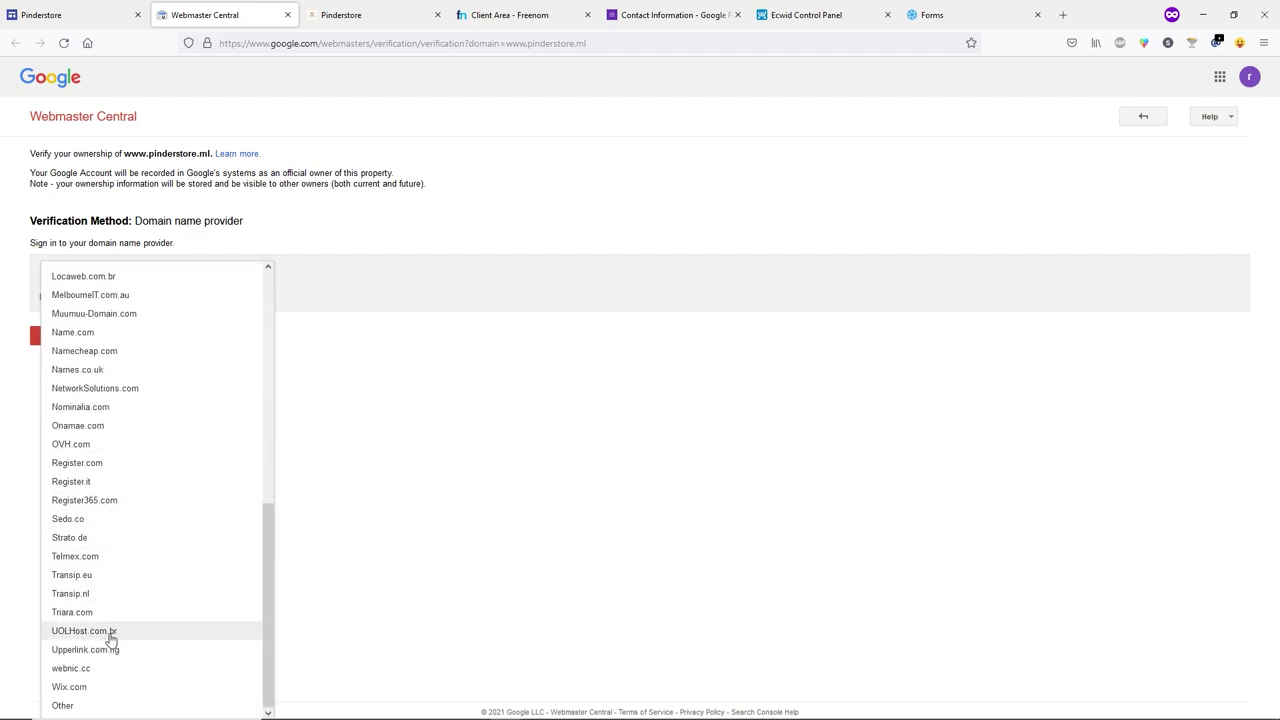
left_click(66, 705)
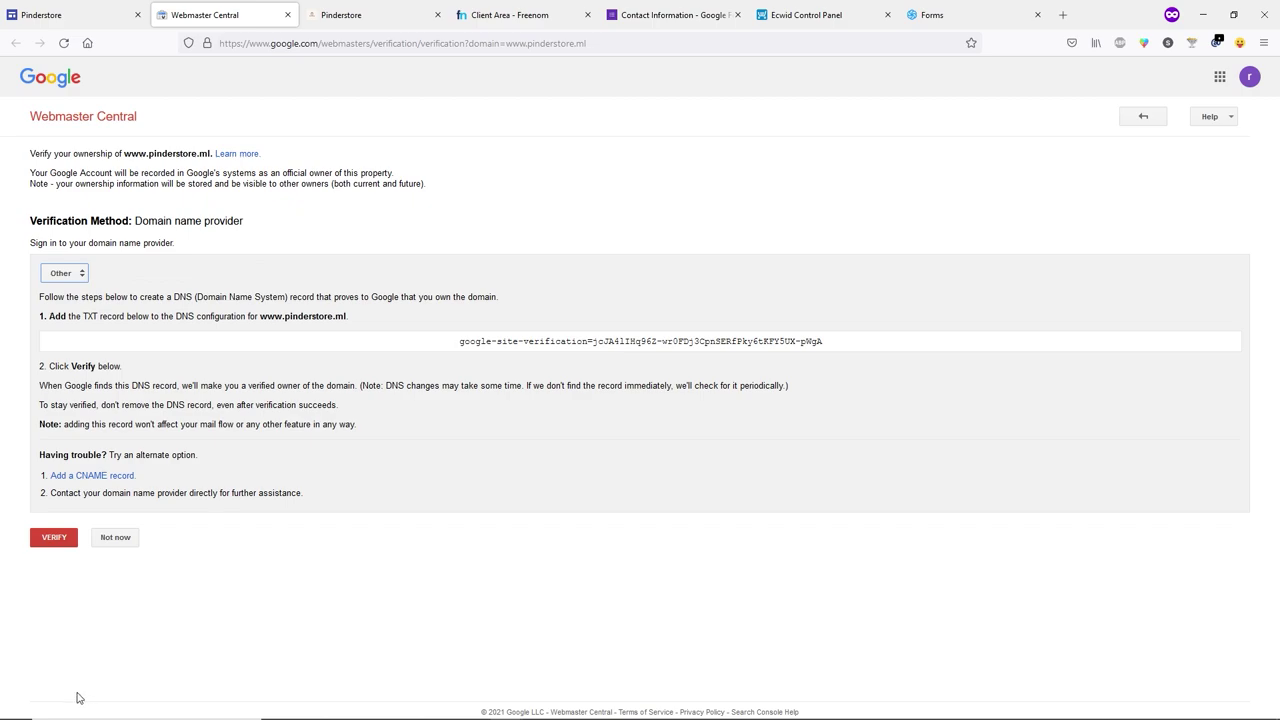
left_click(92, 476)
left_click_drag(379, 341, 555, 428)
key("ctrl+c")
Step: Add a CNAME record in Freenom named with Google's copied verification label
left_click(510, 15)
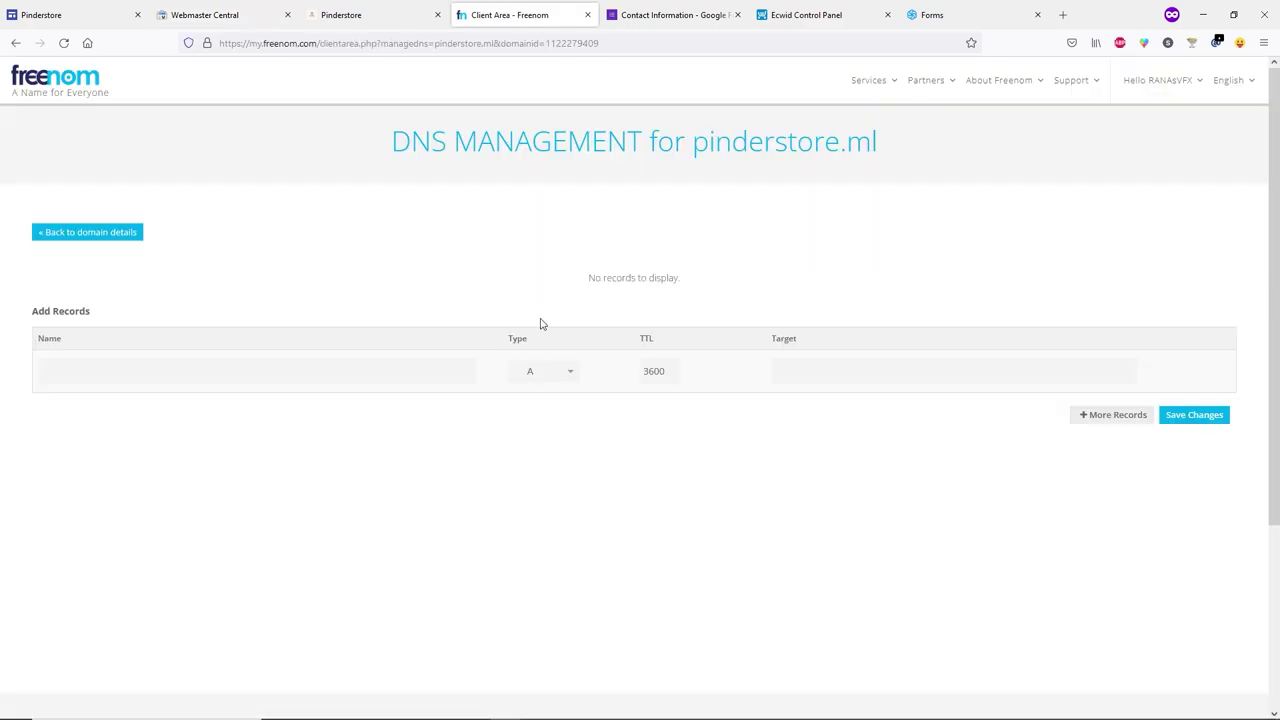
left_click(557, 372)
left_click(531, 436)
left_click(140, 376)
key("ctrl+v")
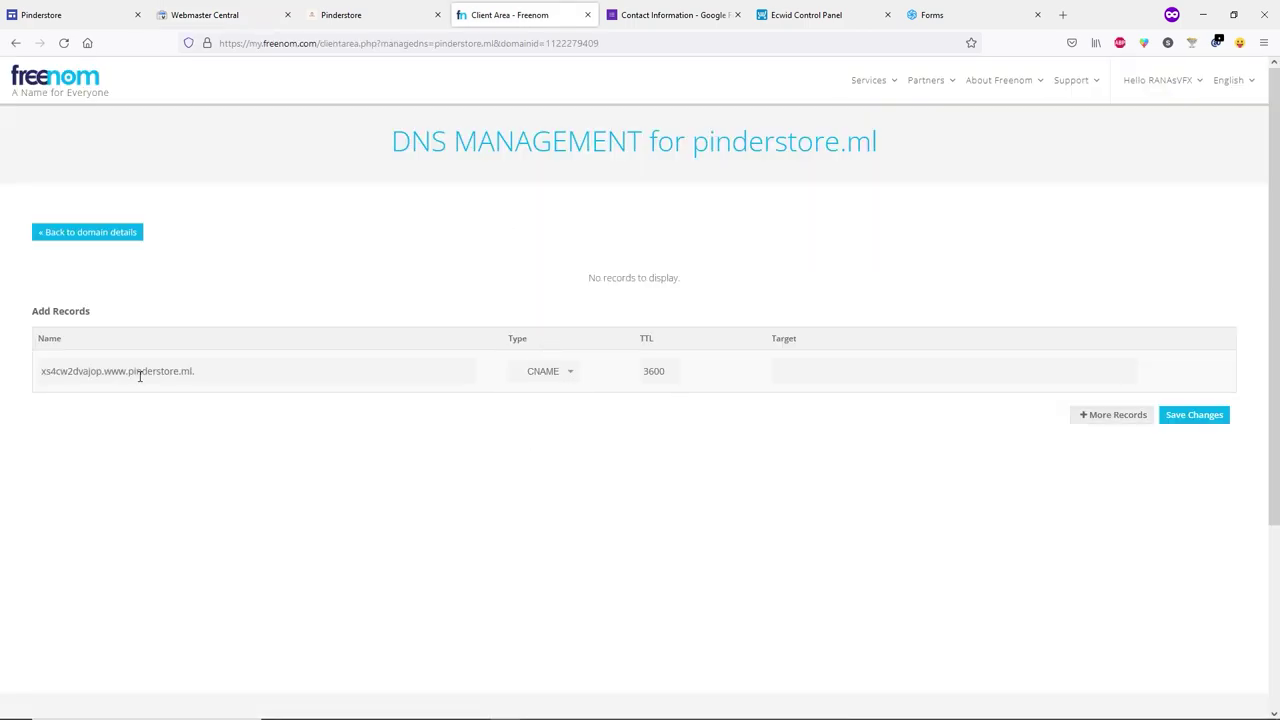
Step: Copy Google's CNAME destination value and paste it as that record's Target
left_click(209, 17)
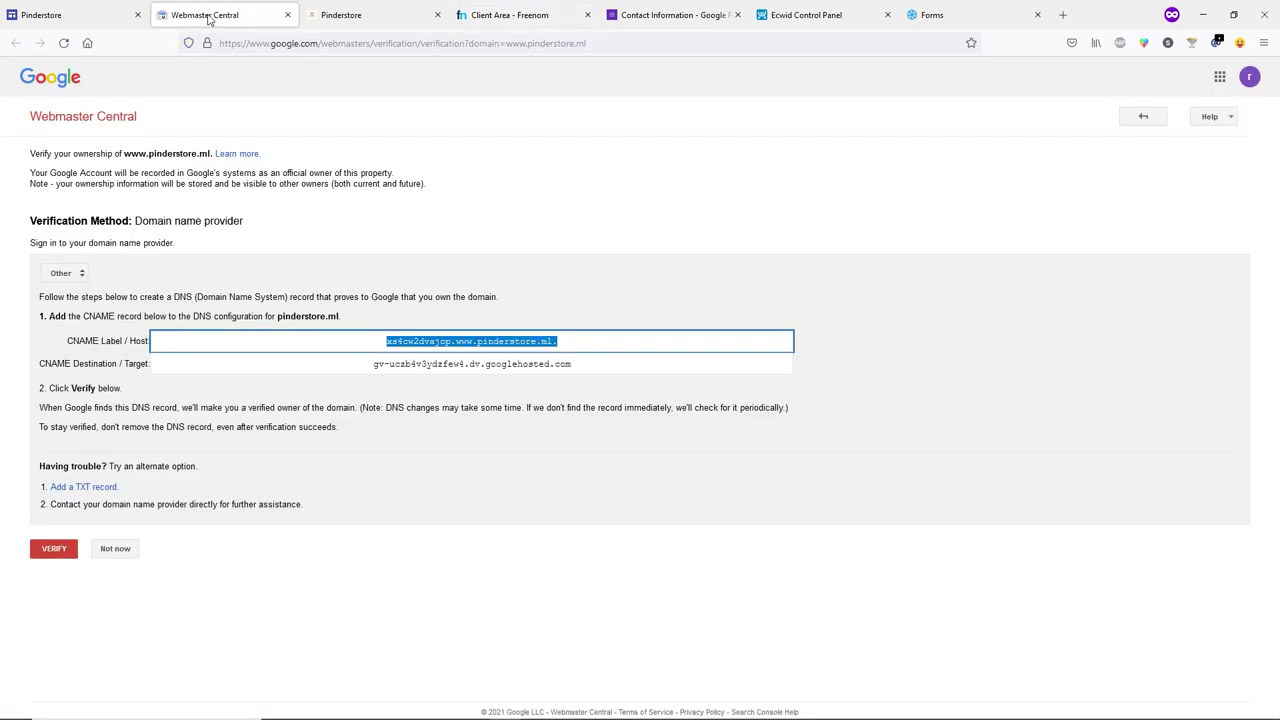
left_click(370, 364)
left_click_drag(370, 364, 578, 365)
right_click(560, 368)
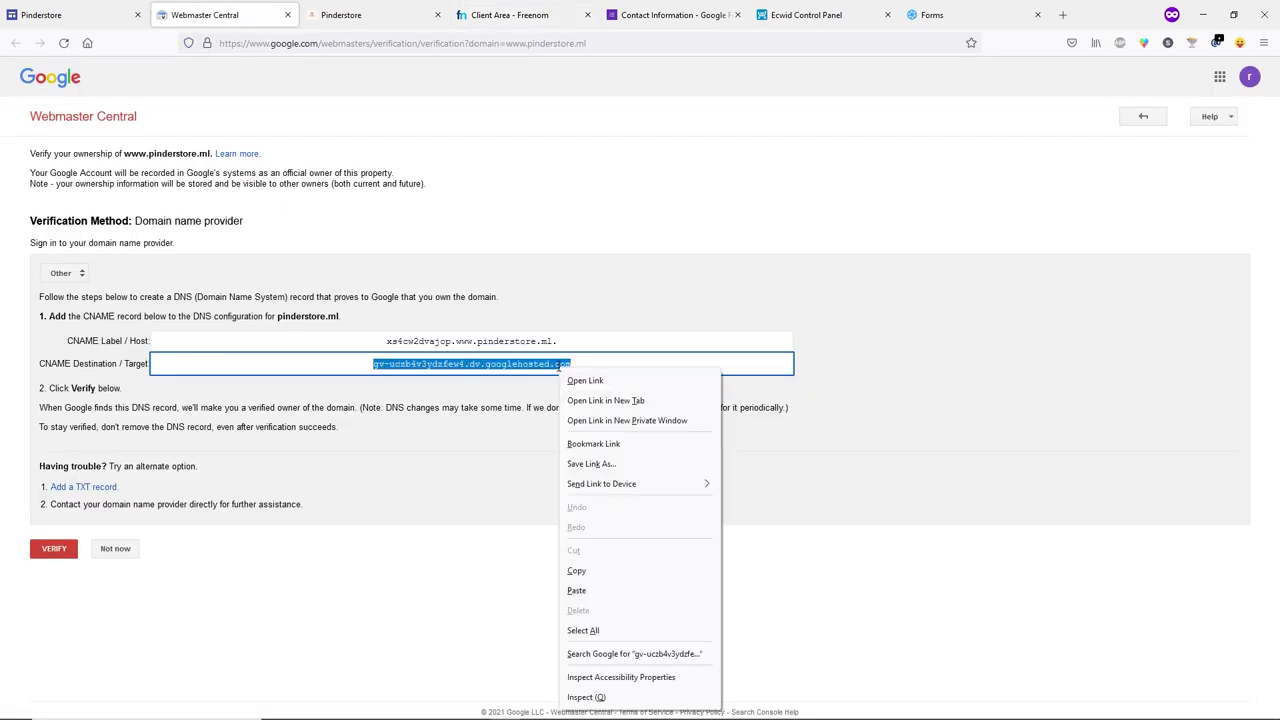
left_click(576, 570)
left_click(522, 17)
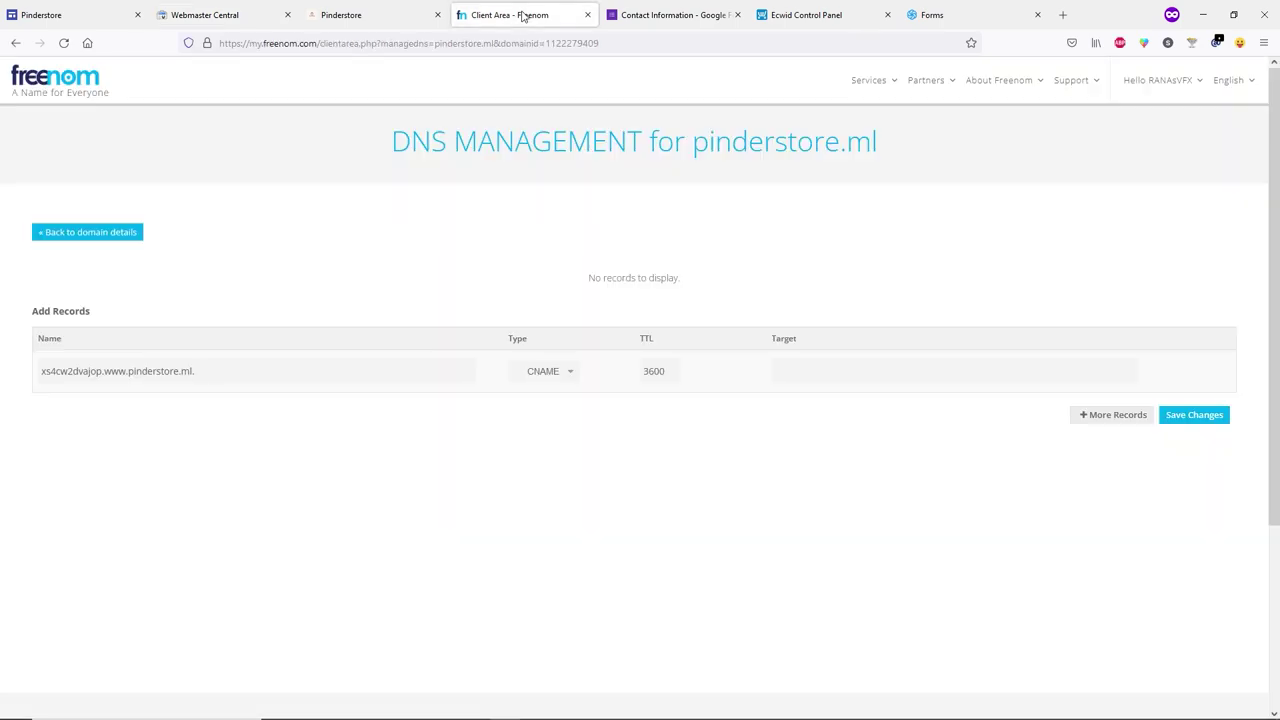
left_click(799, 370)
key("ctrl+v")
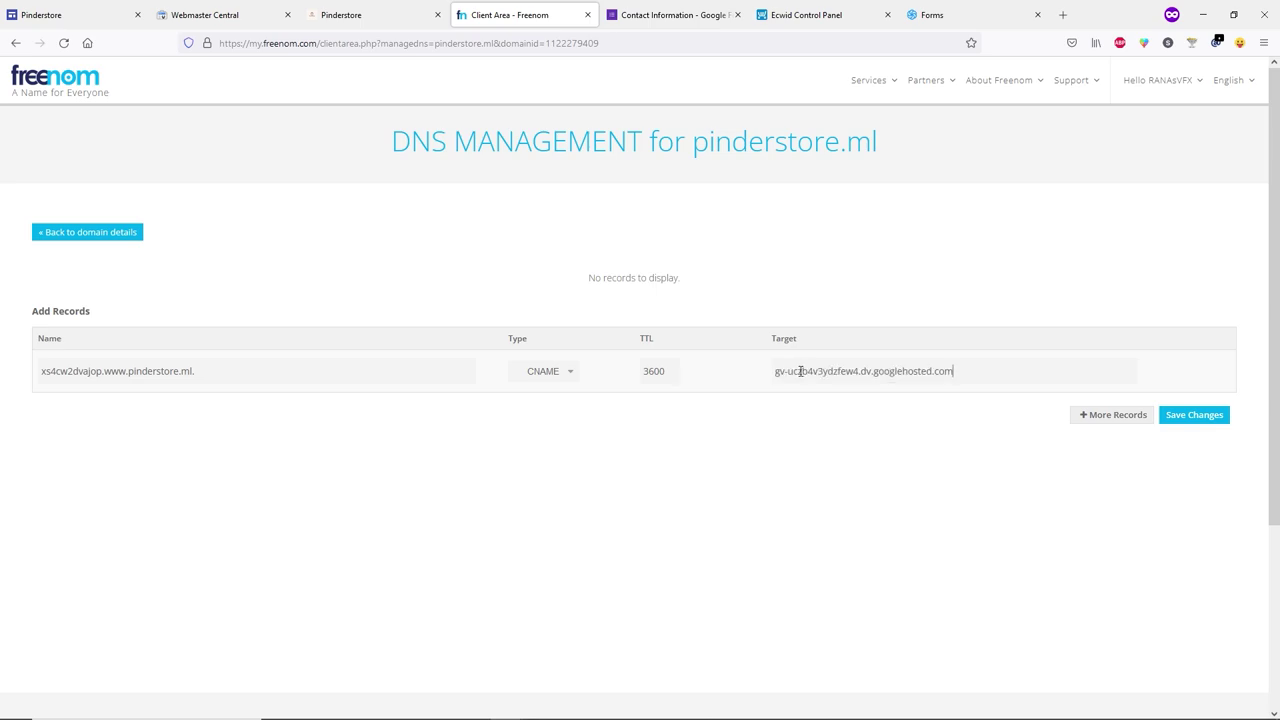
Step: Add a www CNAME record targeting ghs.googlehosted.com and save both DNS records
left_click(1082, 416)
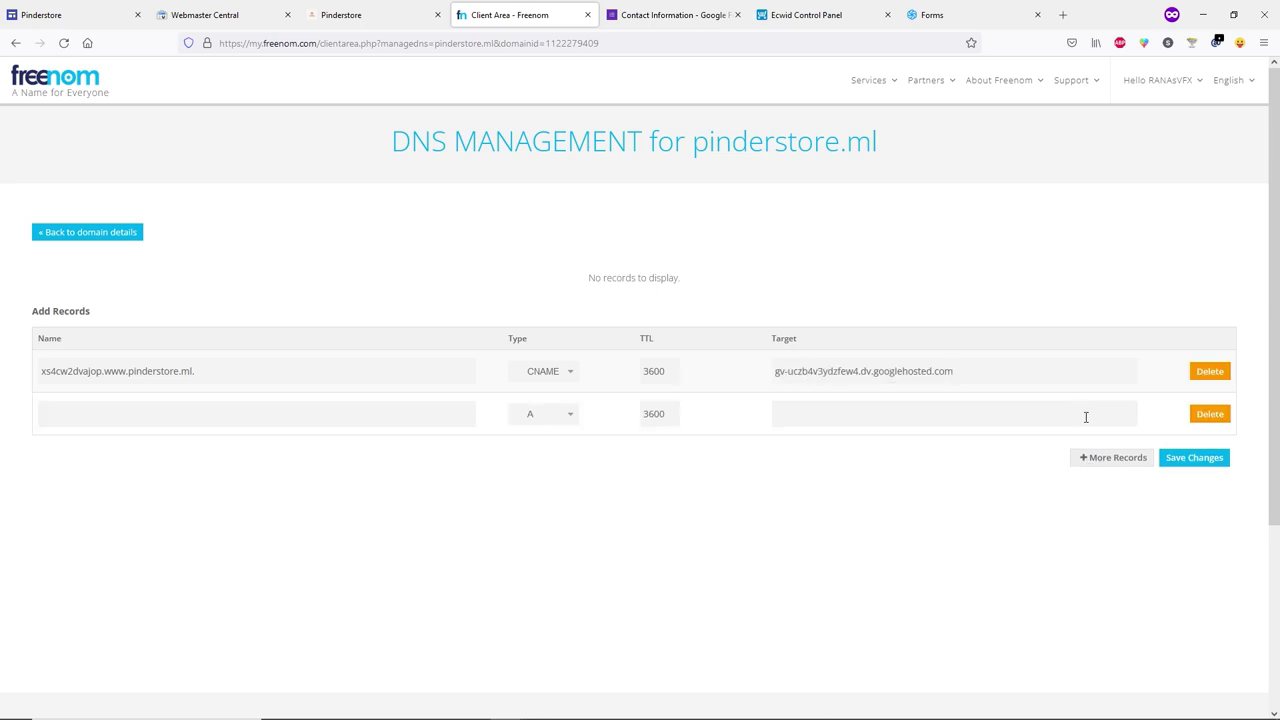
left_click(557, 413)
left_click(534, 472)
left_click(349, 405)
type("www")
left_click(816, 412)
type("g")
left_click(808, 432)
left_click(1215, 463)
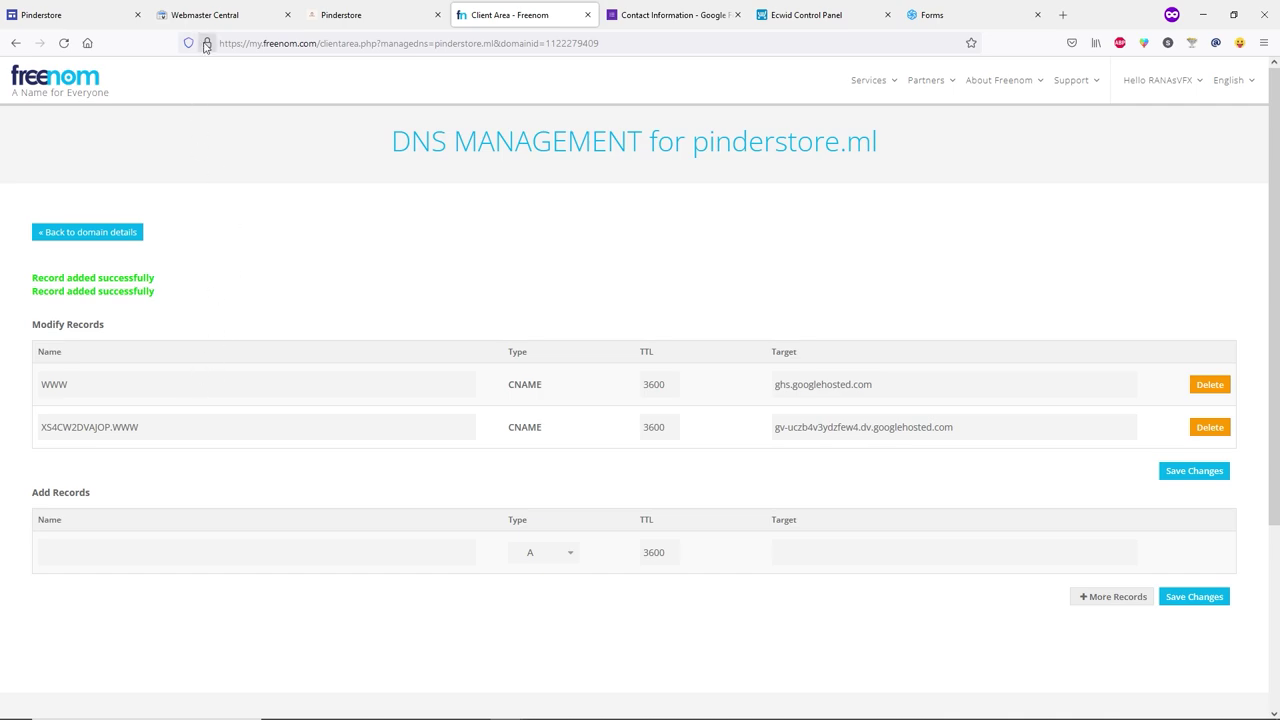
left_click(221, 16)
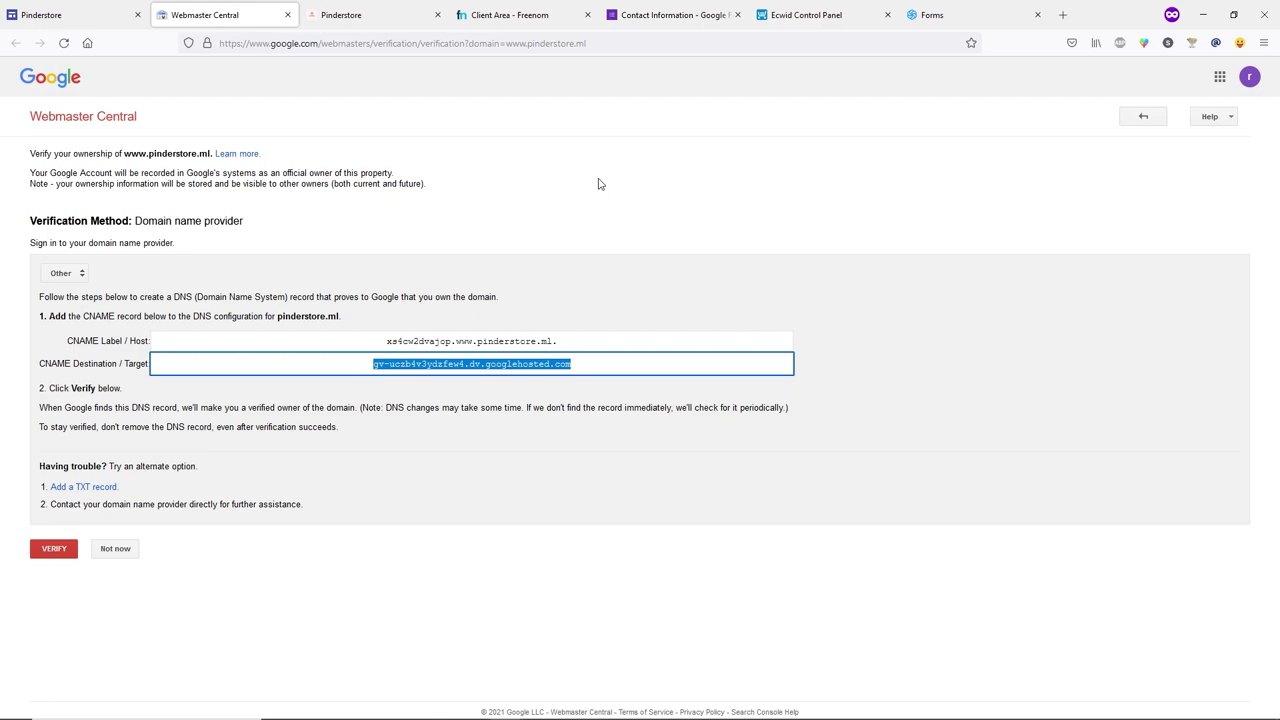
left_click(50, 551)
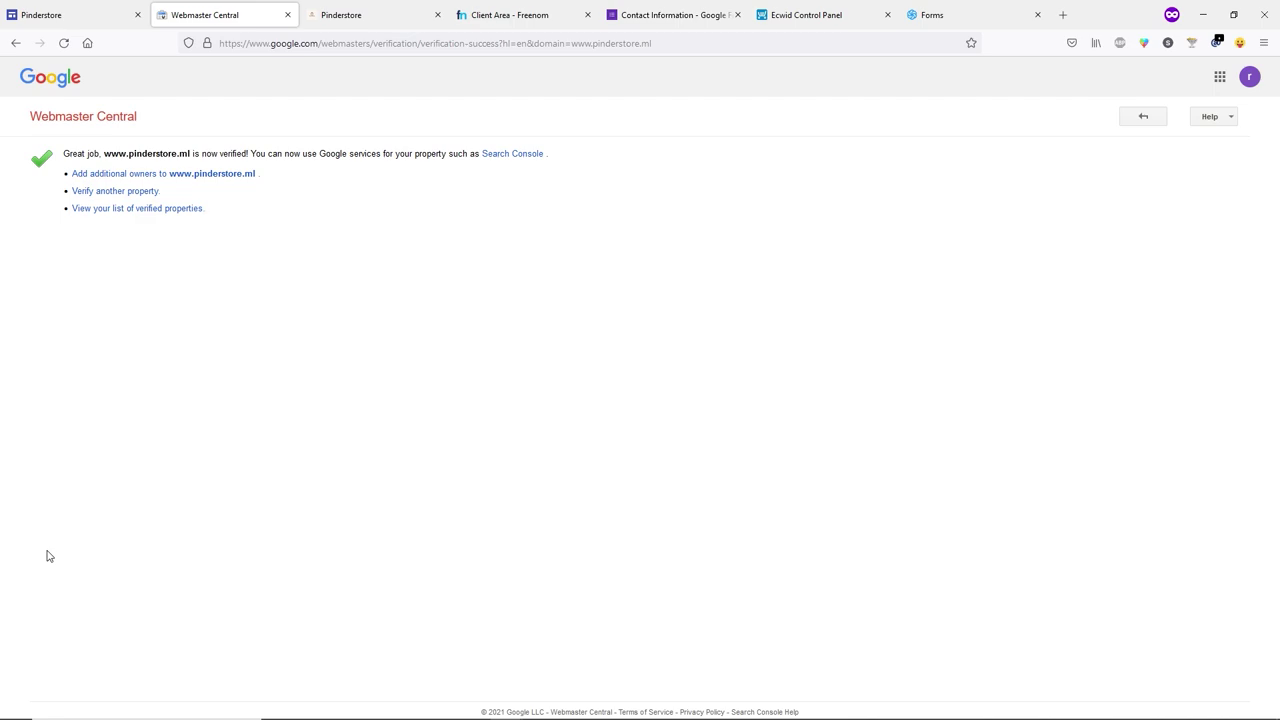
left_click(52, 15)
left_click(666, 359)
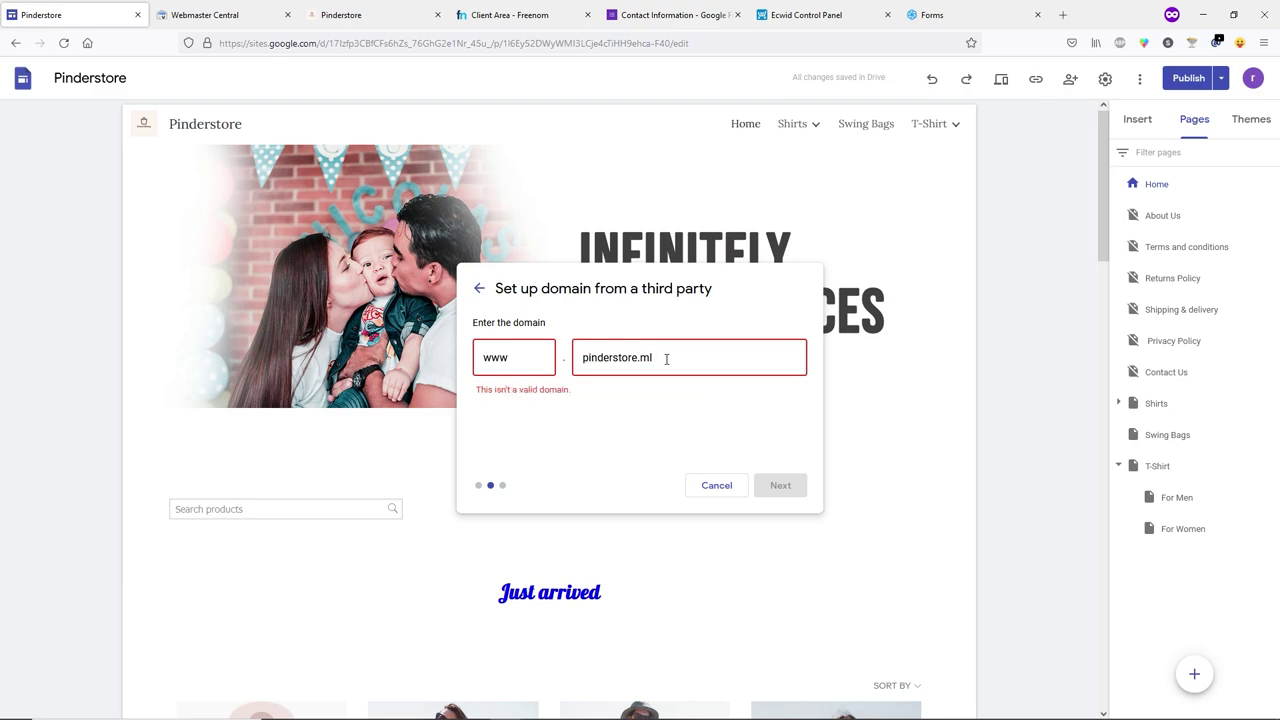
key("BackSpace")
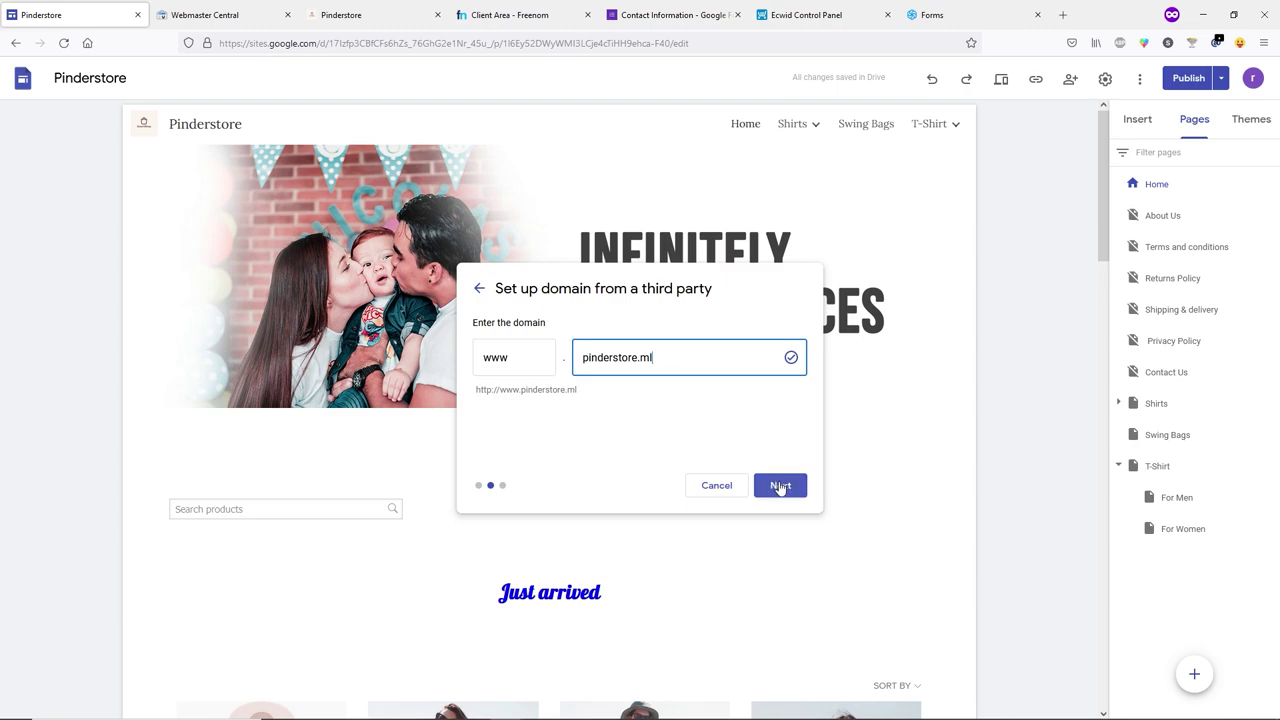
left_click(780, 485)
left_click(781, 486)
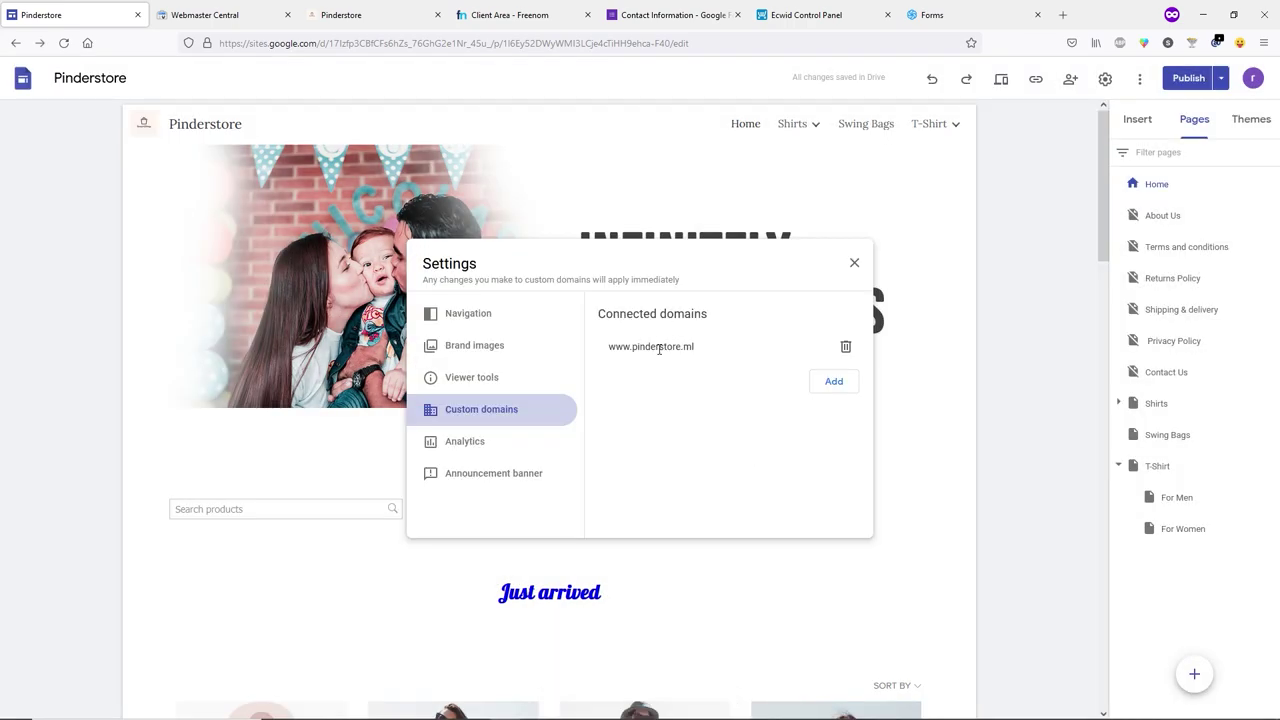
left_click_drag(697, 352, 608, 347)
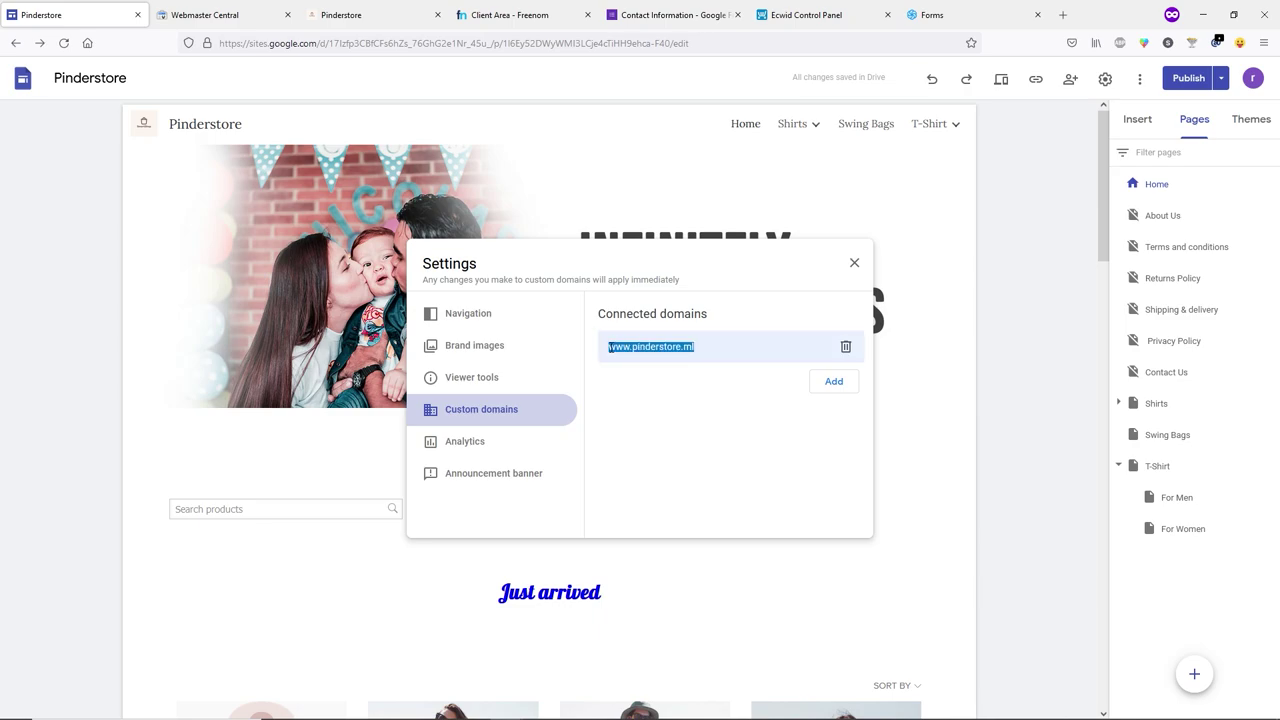
right_click(616, 347)
left_click(684, 380)
left_click(191, 14)
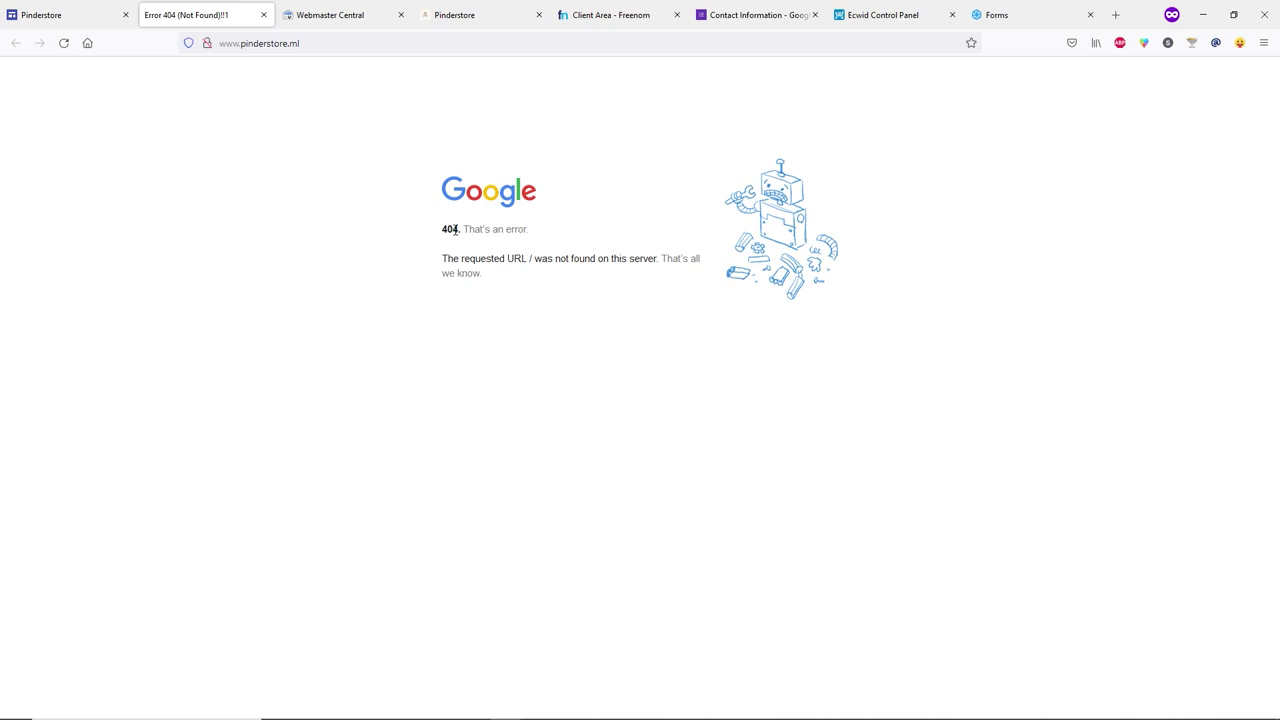
Step: Search Google for 'nakedssl' in a new tab and go to the NakedSSL website
left_click(87, 44)
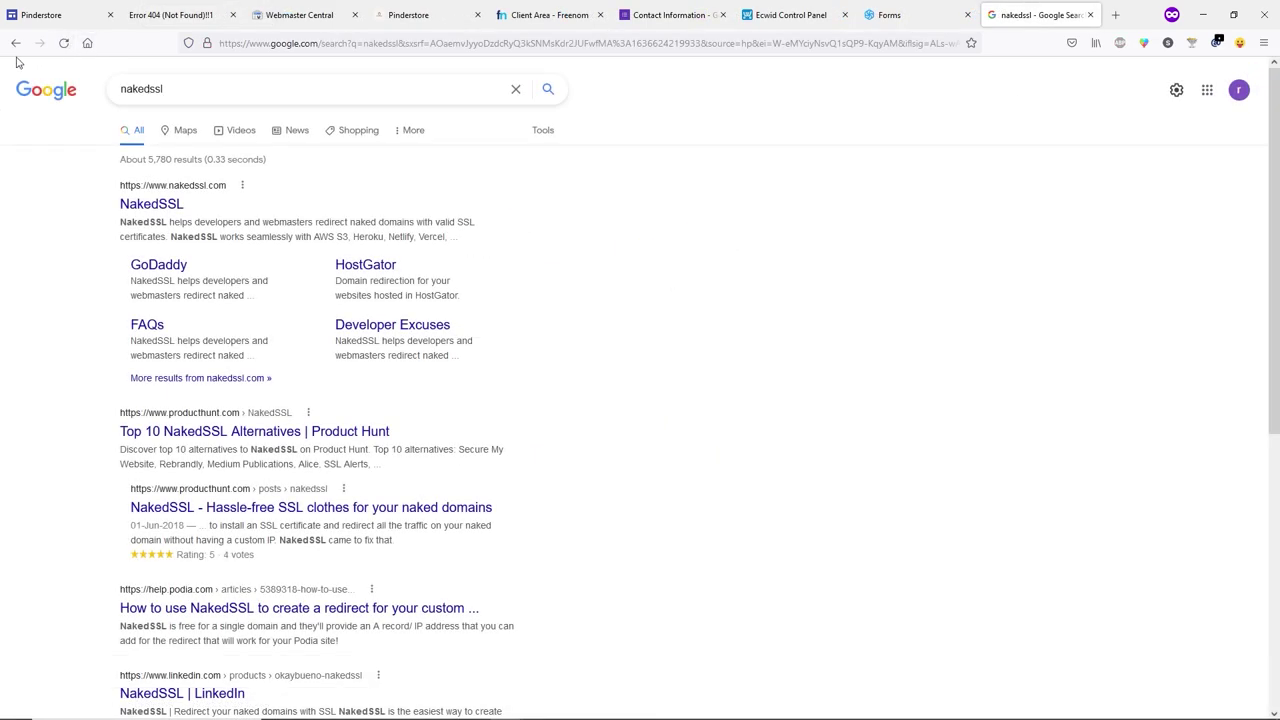
left_click(152, 207)
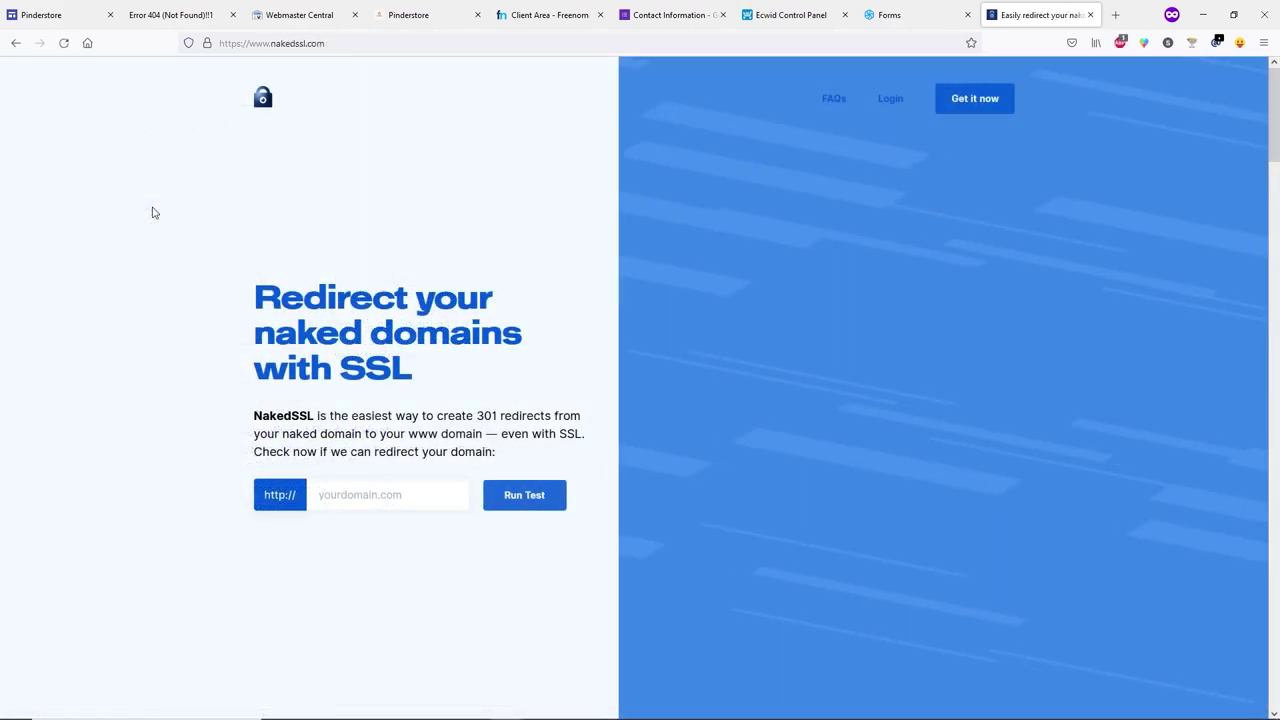
Step: Register a new NakedSSL account, accepting the terms of service and privacy policy
left_click(889, 99)
left_click(991, 88)
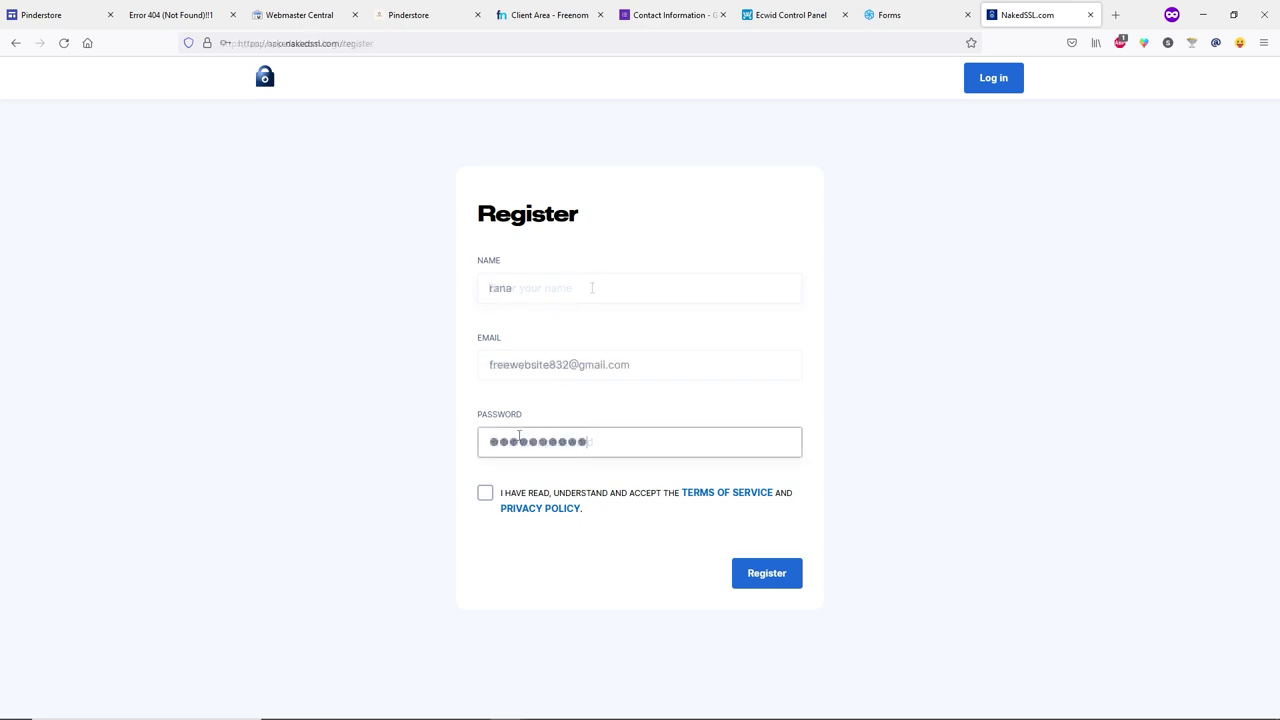
left_click(485, 496)
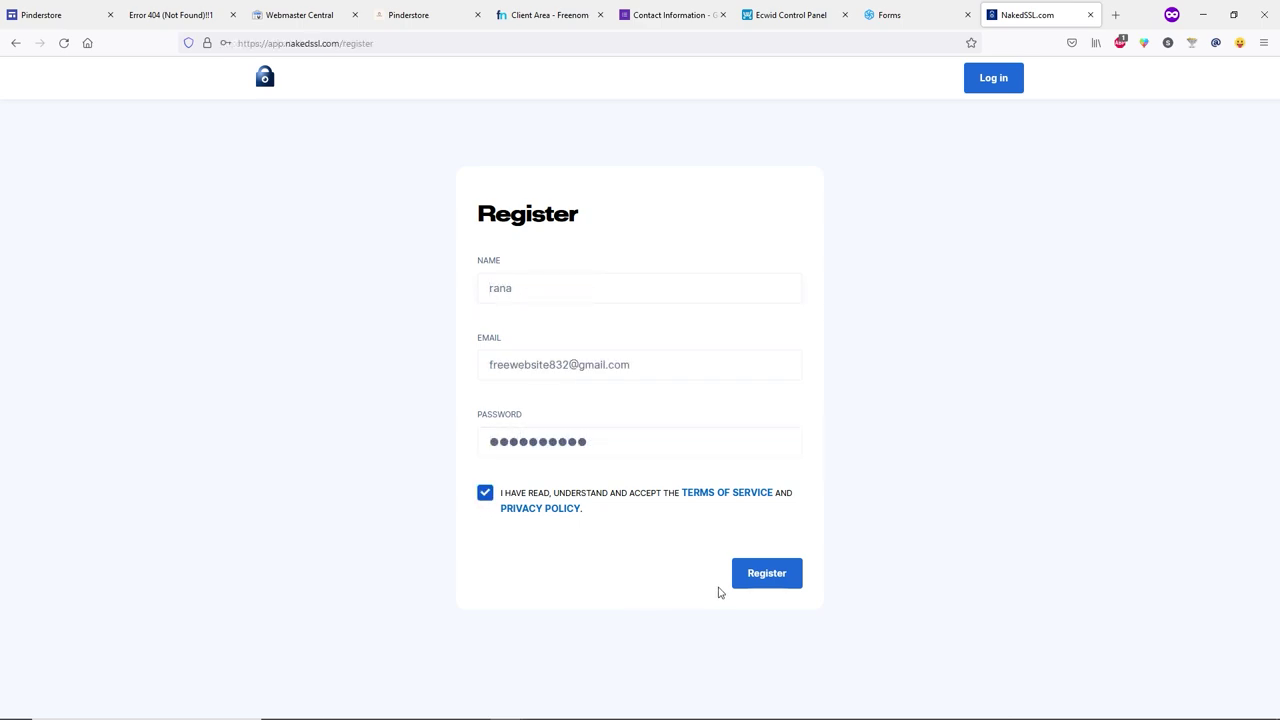
left_click(750, 589)
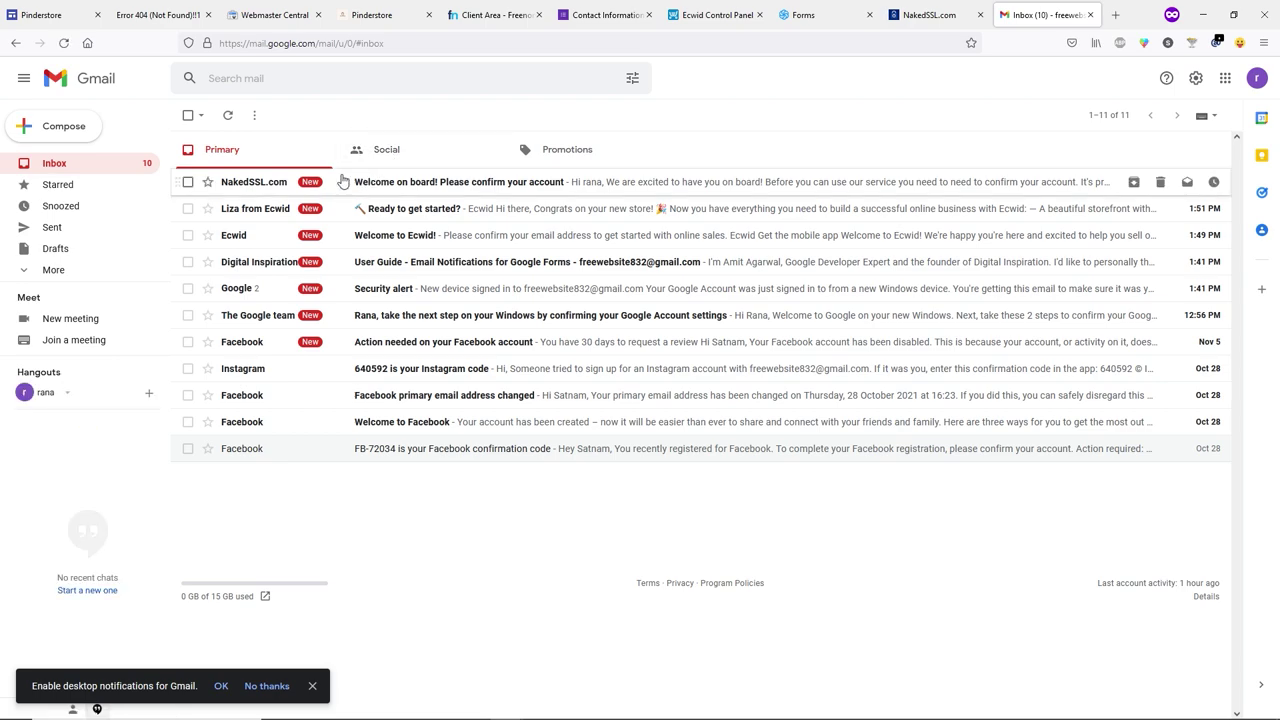
Step: Confirm the NakedSSL account from the Gmail welcome email and close the old NakedSSL tab
left_click(396, 184)
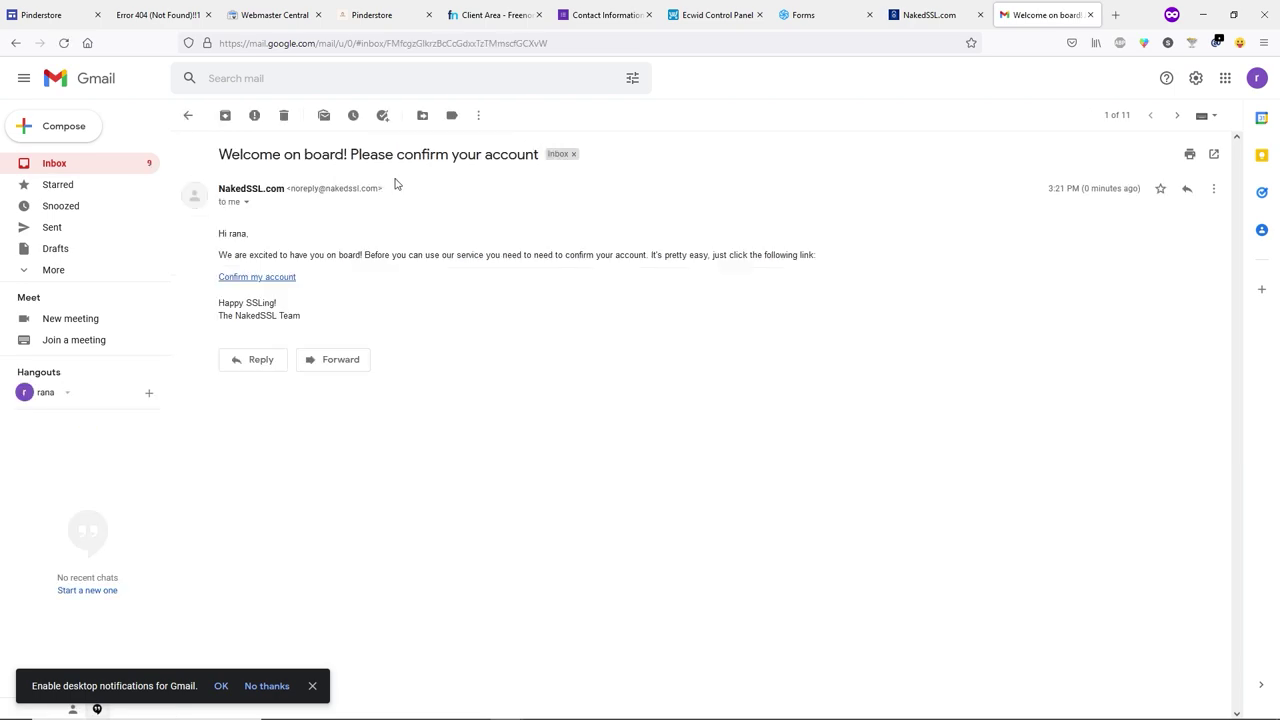
left_click(258, 278)
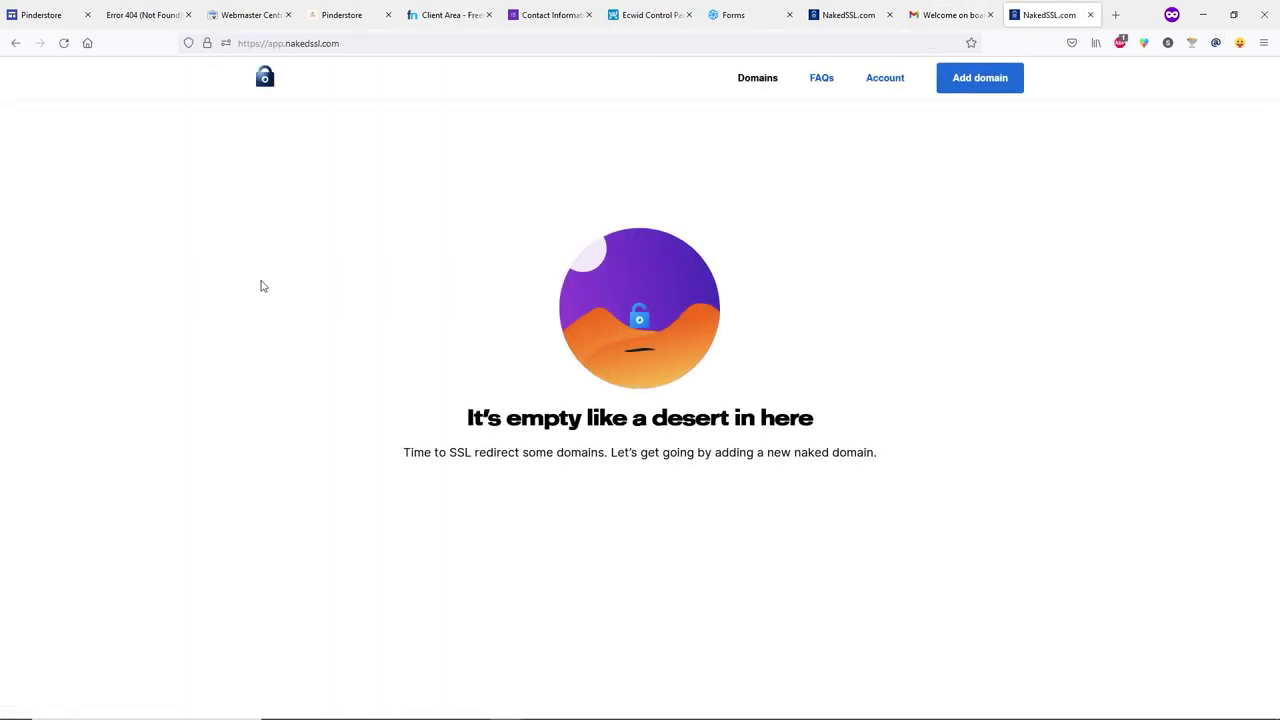
left_click(888, 15)
Step: Add naked domain pinderstore.ml in NakedSSL with the Europe region and default fine tuning
left_click(886, 15)
left_click(789, 15)
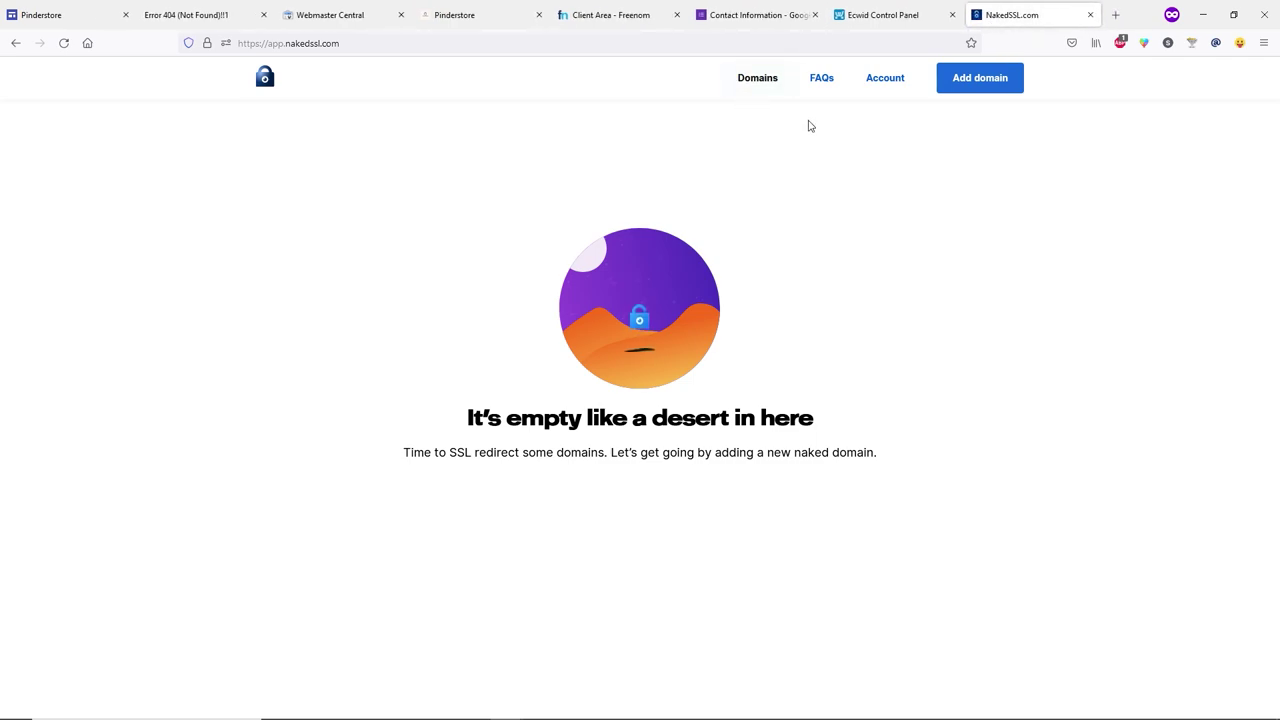
left_click(983, 93)
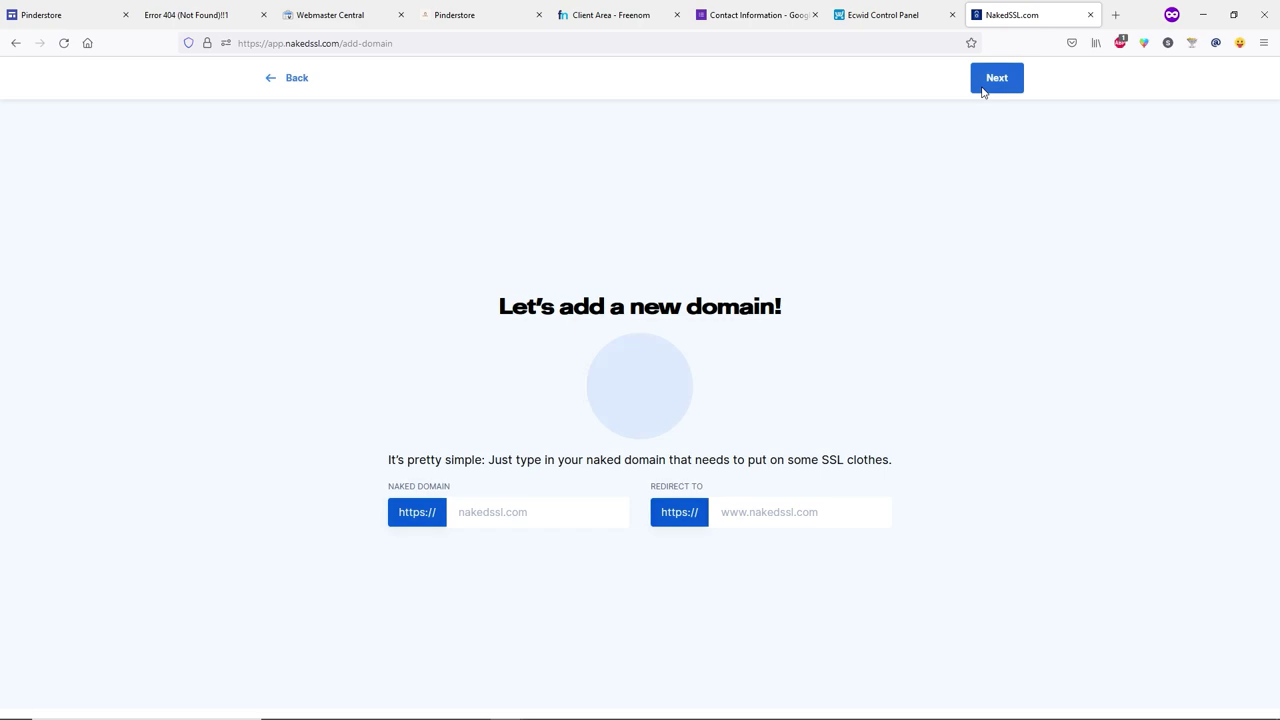
left_click(510, 512)
type("pinderstore.ml")
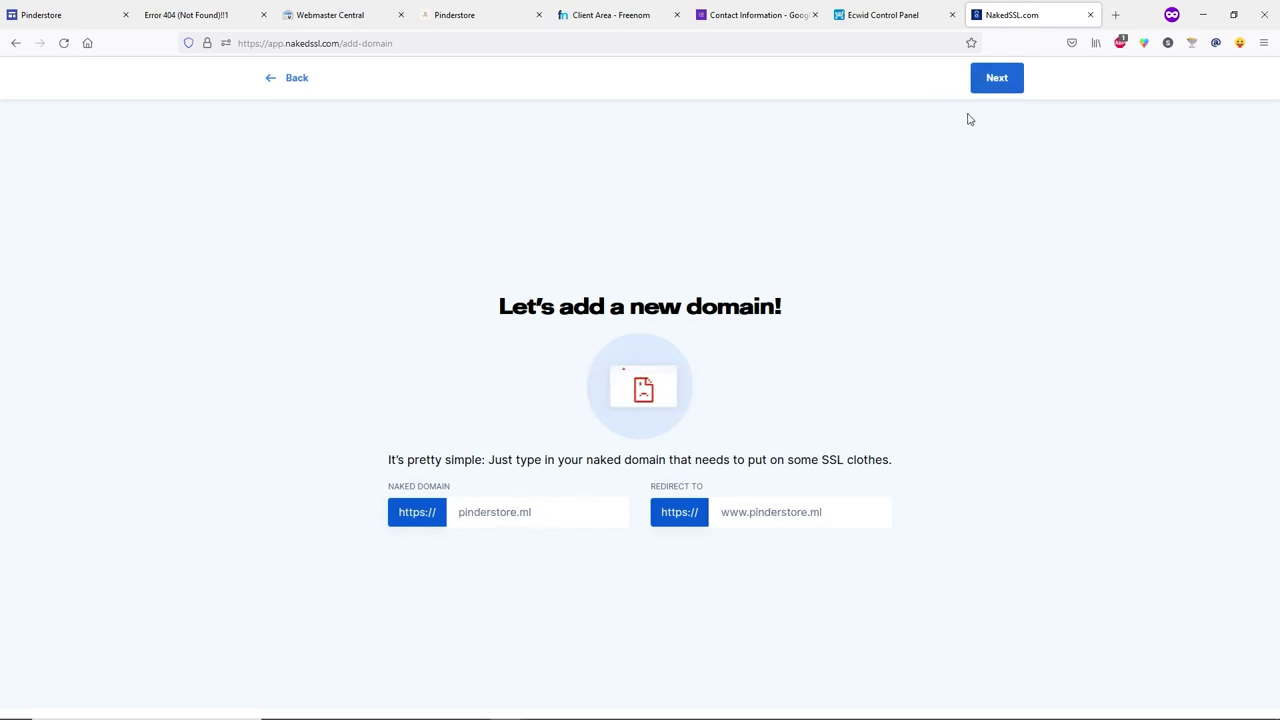
left_click(997, 88)
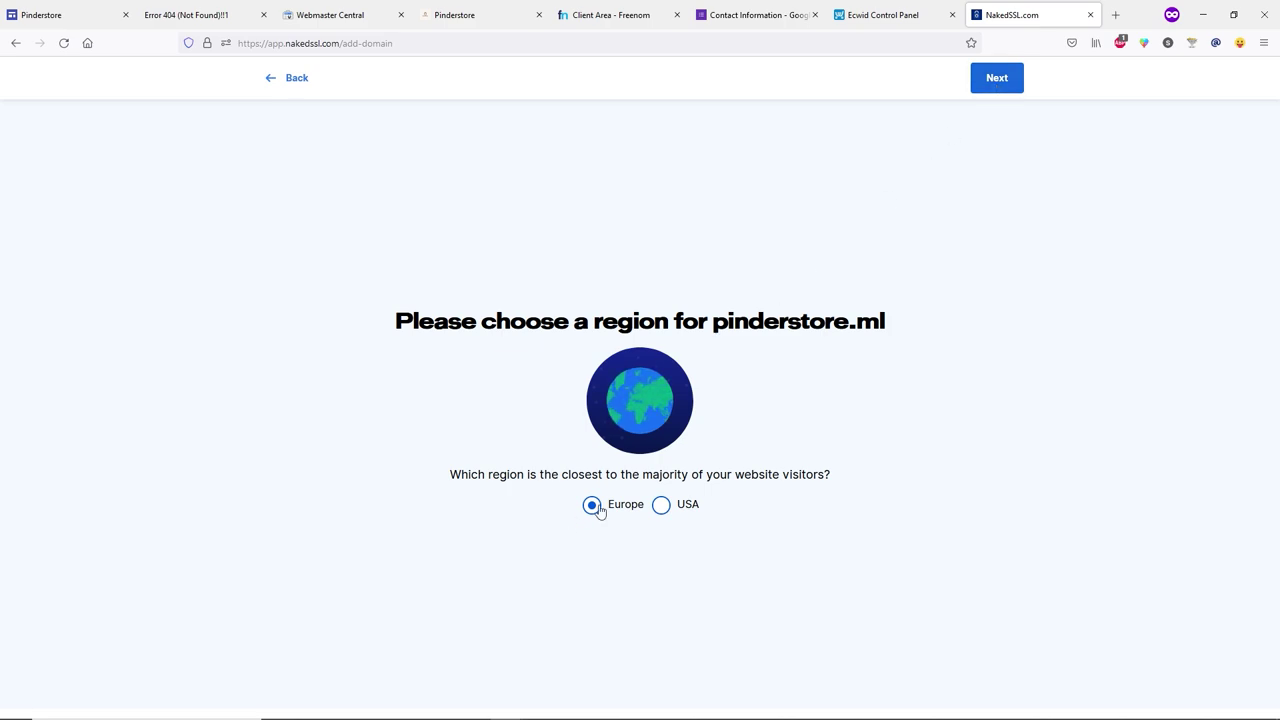
left_click(1001, 94)
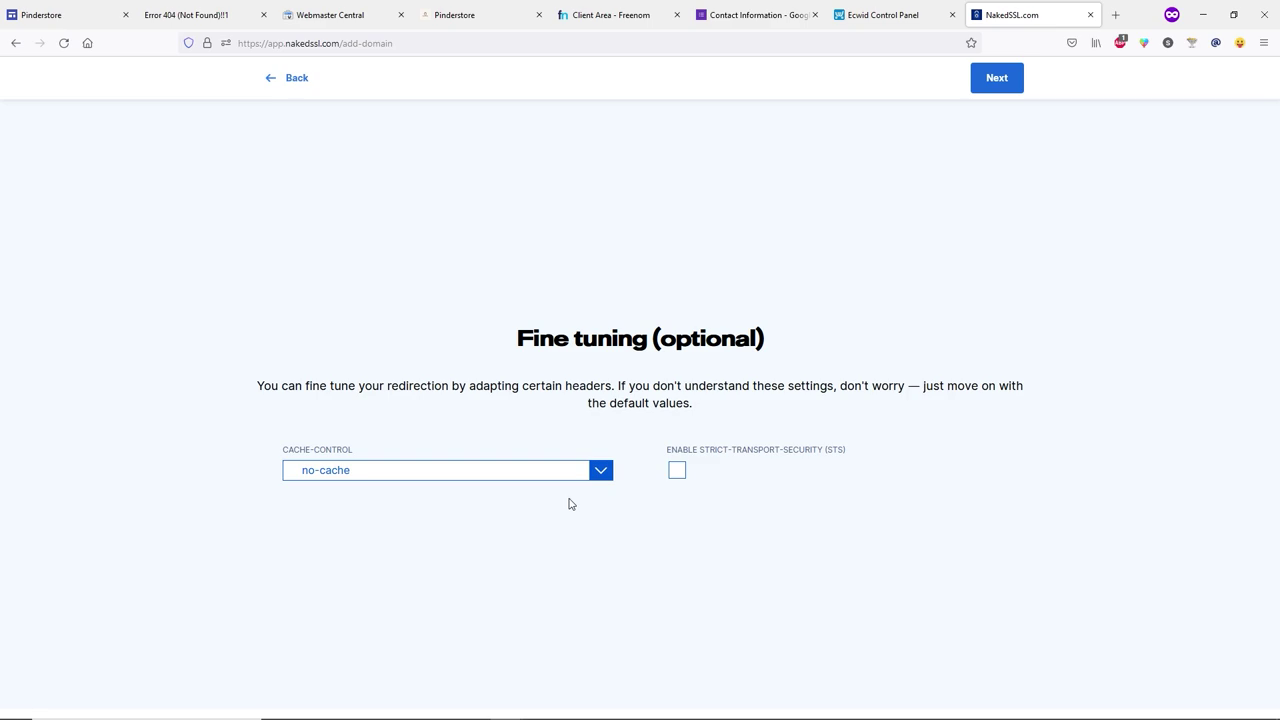
left_click(995, 80)
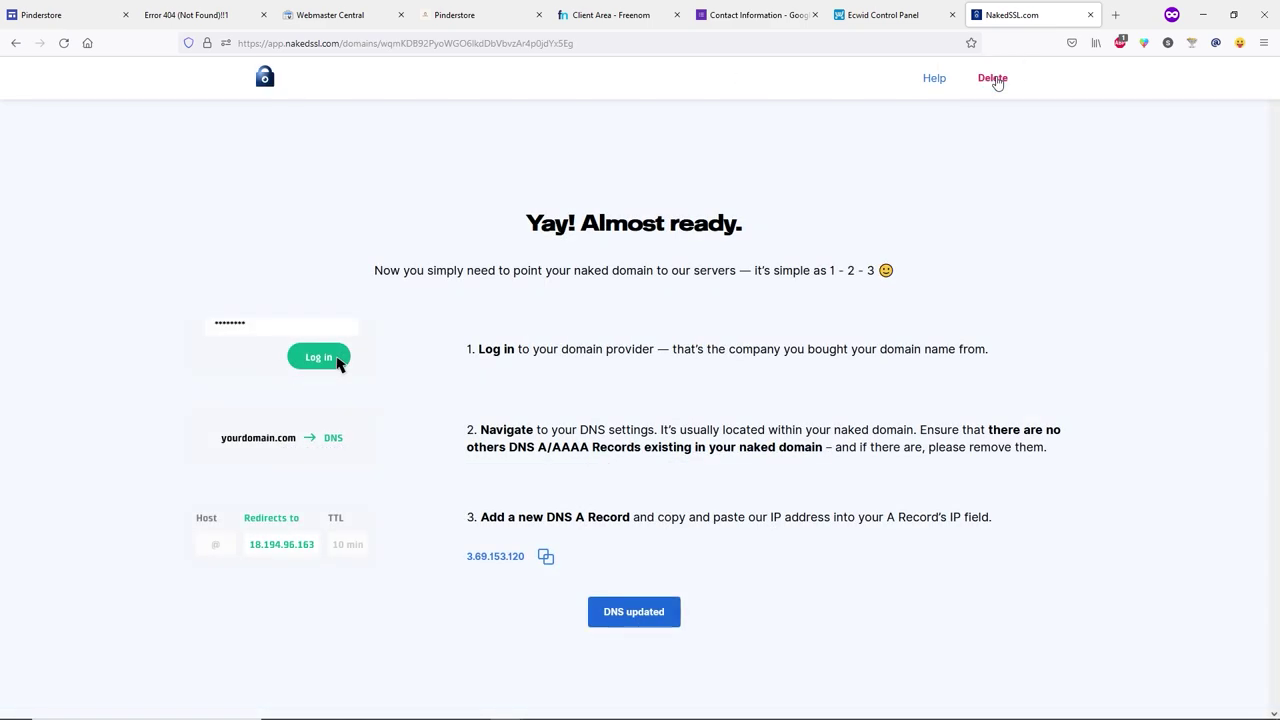
Step: Mark the DNS as updated and view the pinderstore.ml status page showing all checks Waiting
left_click(633, 612)
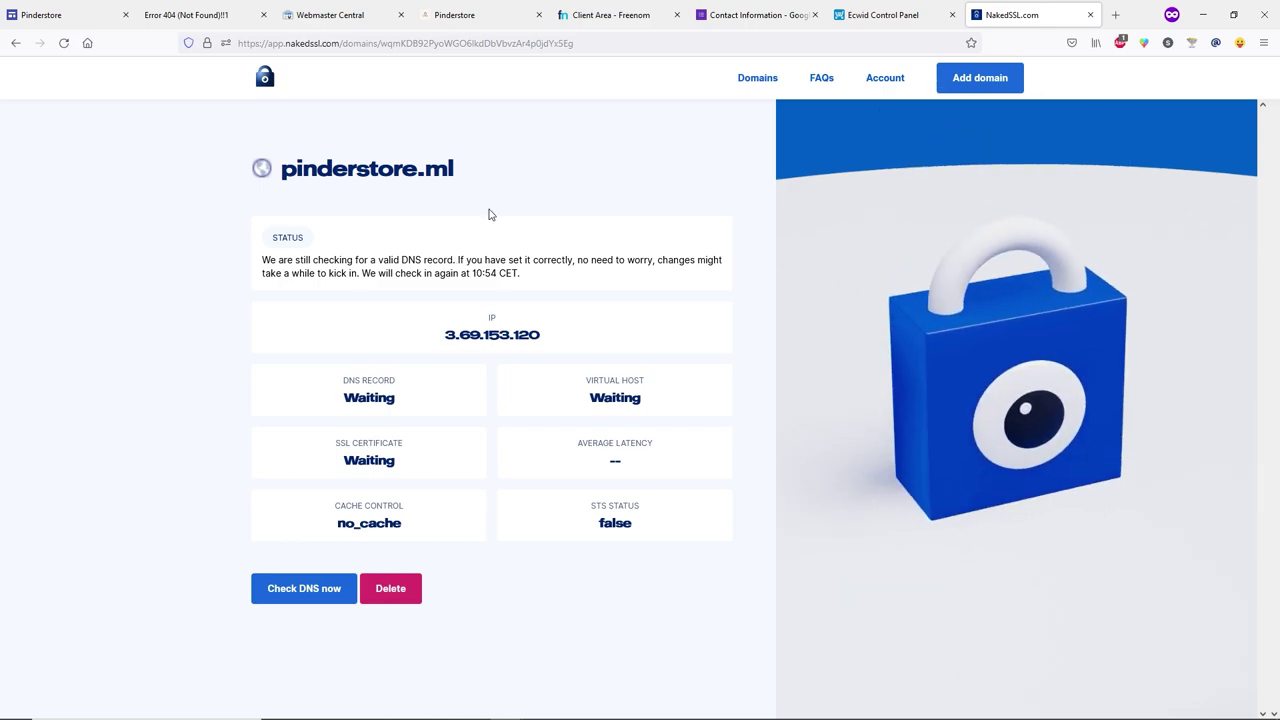
left_click_drag(462, 172, 280, 170)
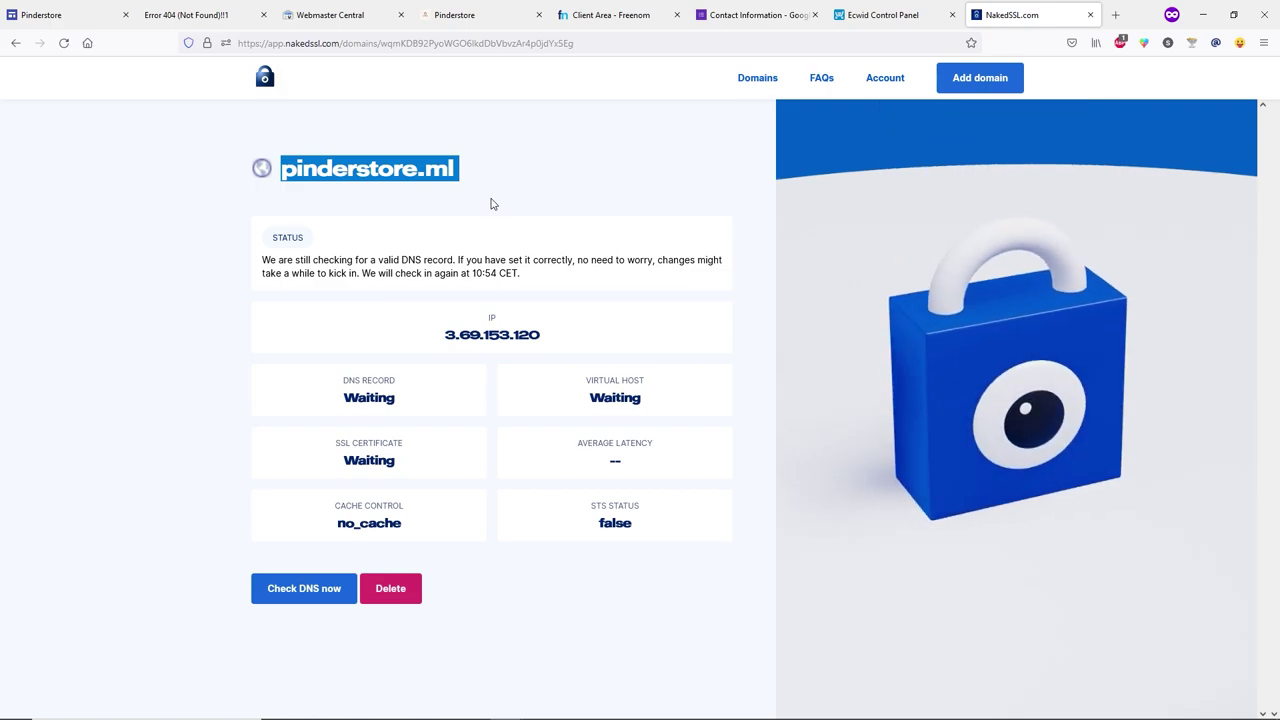
left_click(689, 415)
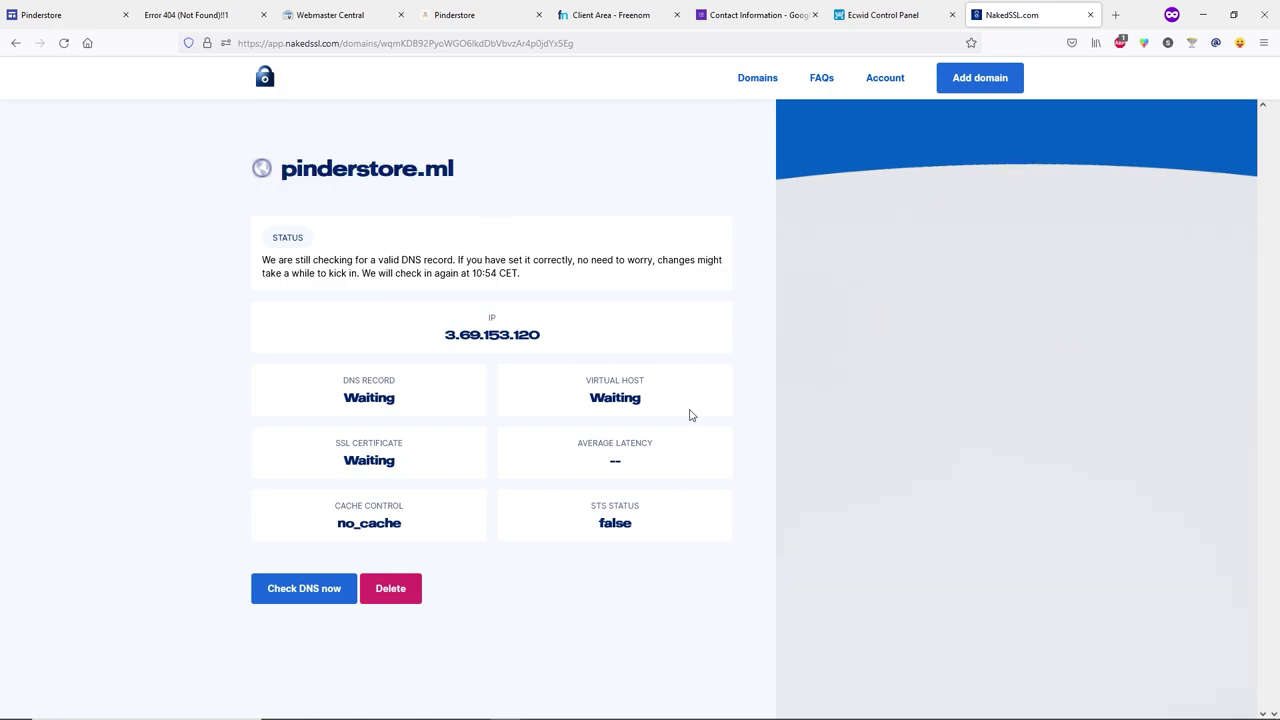